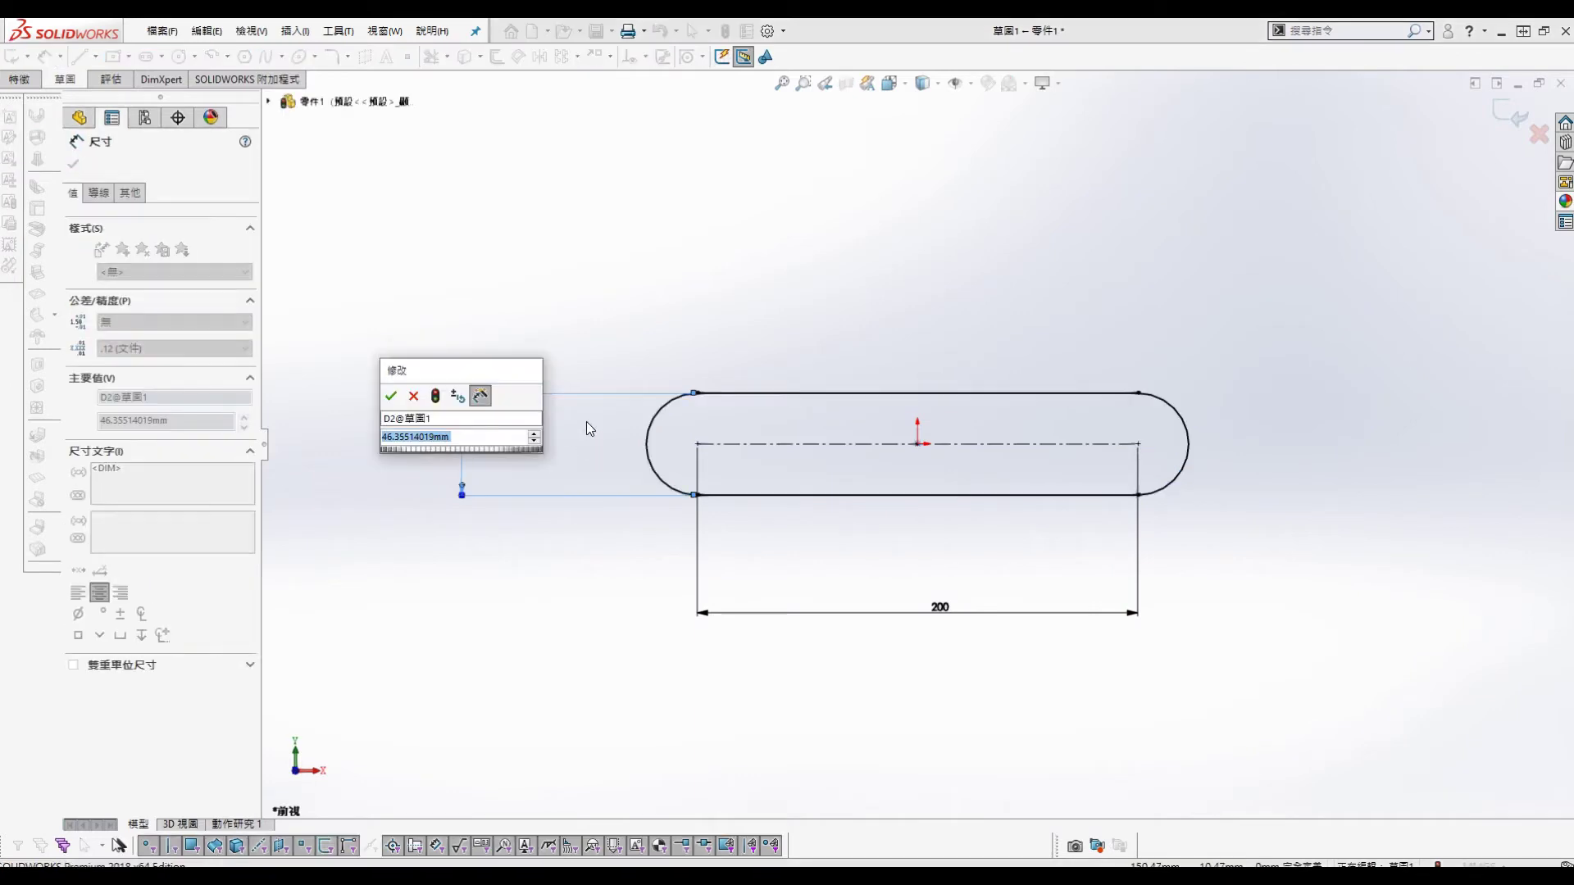
Step: Set the slot profile's width to 20 mm and extrude it 10 mm into a solid bar
type("20")
key("Return")
left_click(866, 385)
middle_click_drag(867, 386, 767, 430)
key("s")
left_click(858, 684)
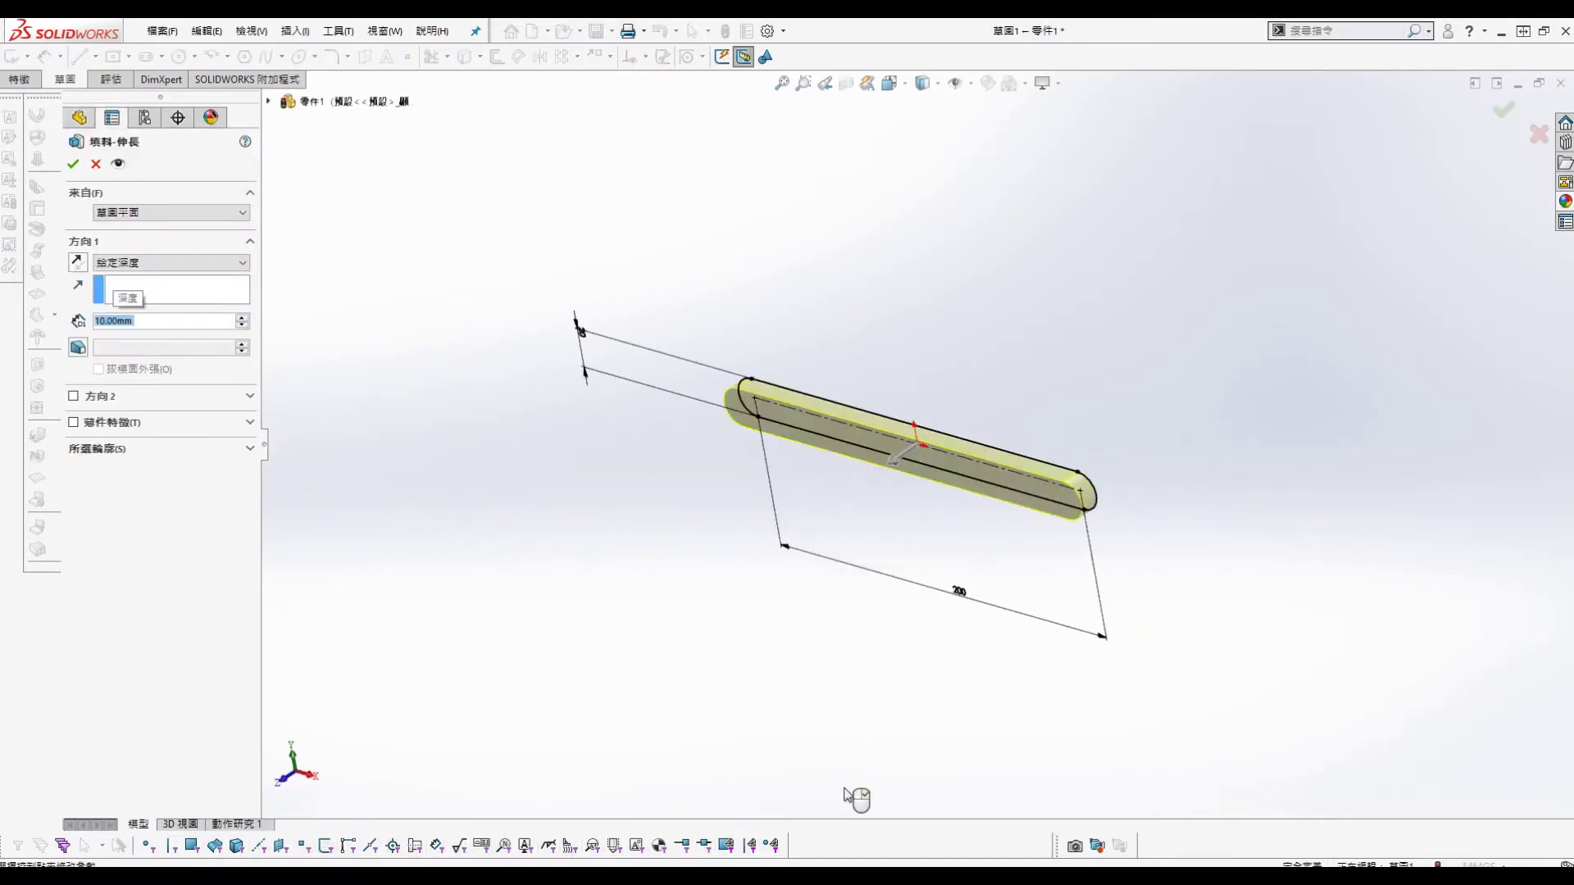
left_click(75, 166)
Step: Start a sketch on the bar's front face and draw two circles, a roughly 11 mm one near the left end and another near the right end
left_click(795, 431)
left_click(893, 369)
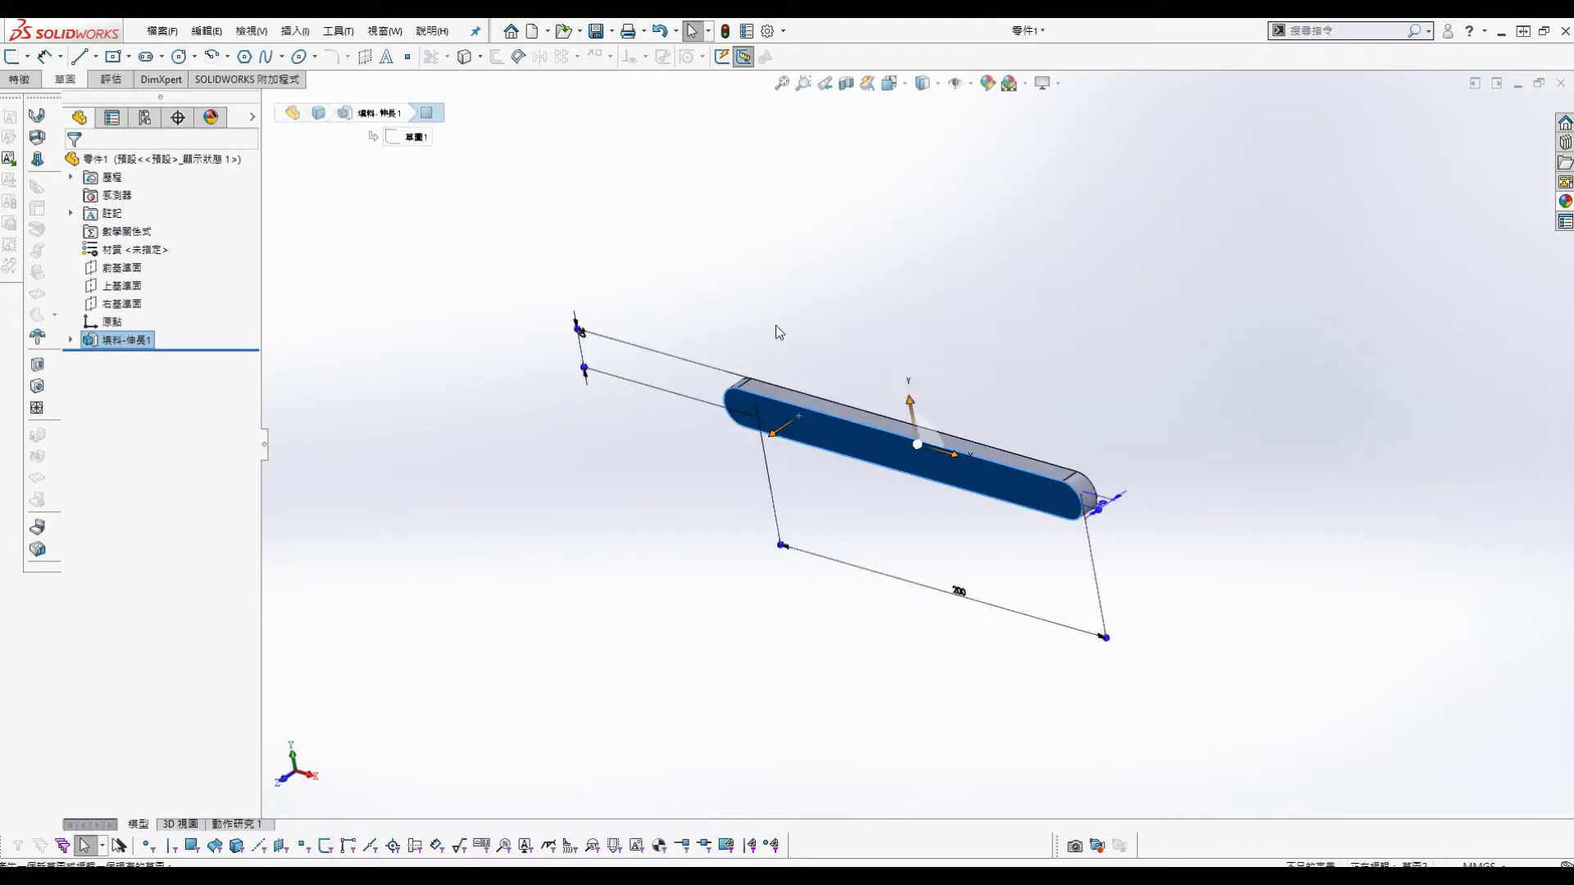
key("s")
left_click(789, 470)
key("s")
left_click(643, 342)
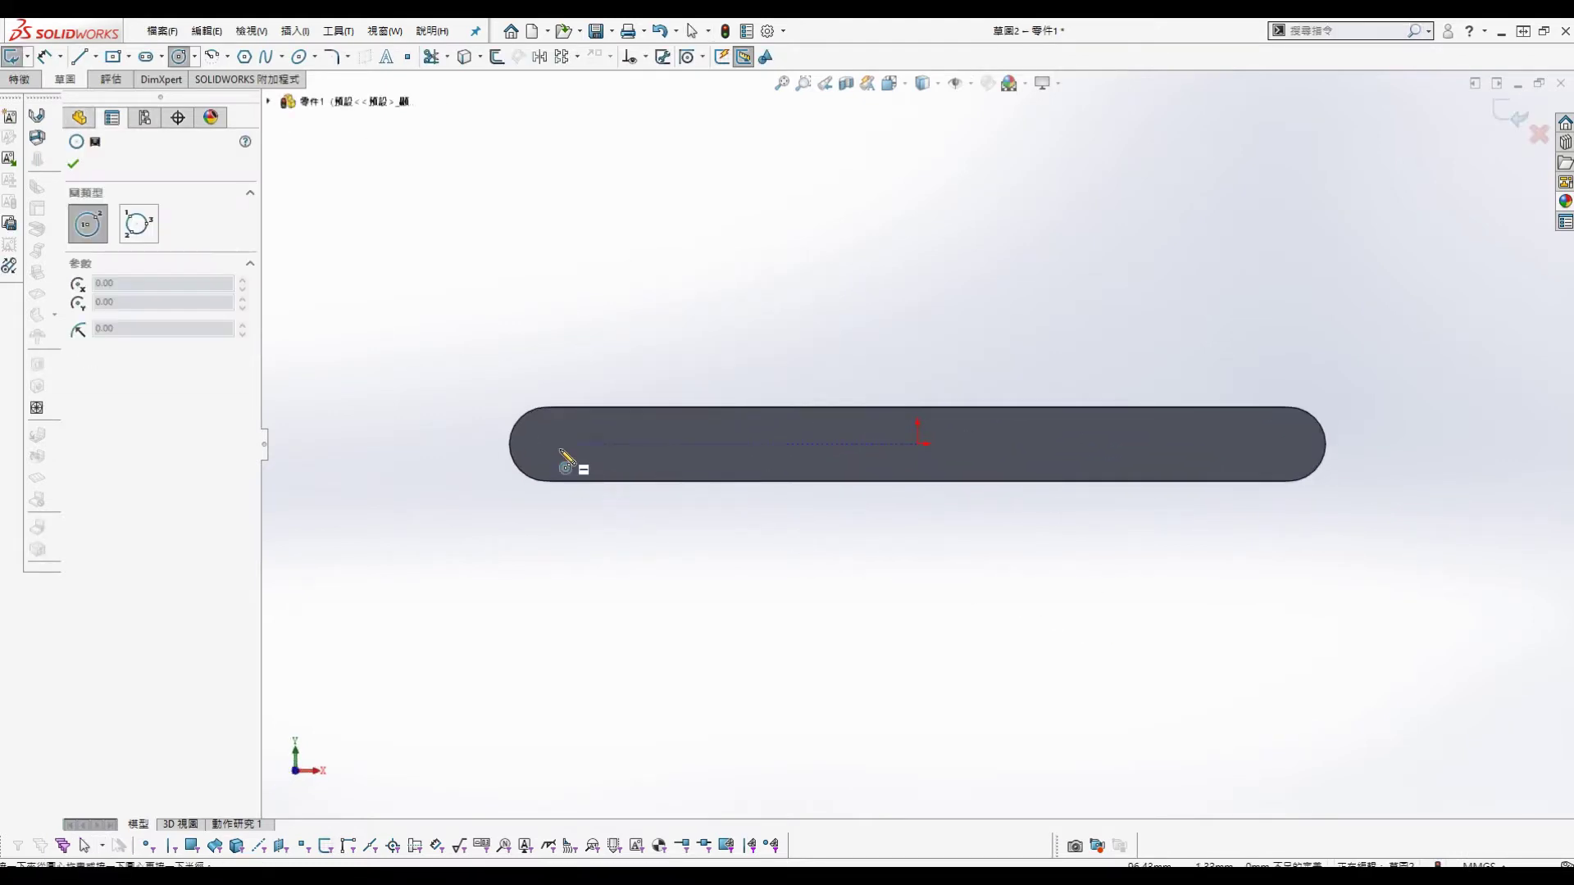
left_click(551, 443)
left_click(570, 456)
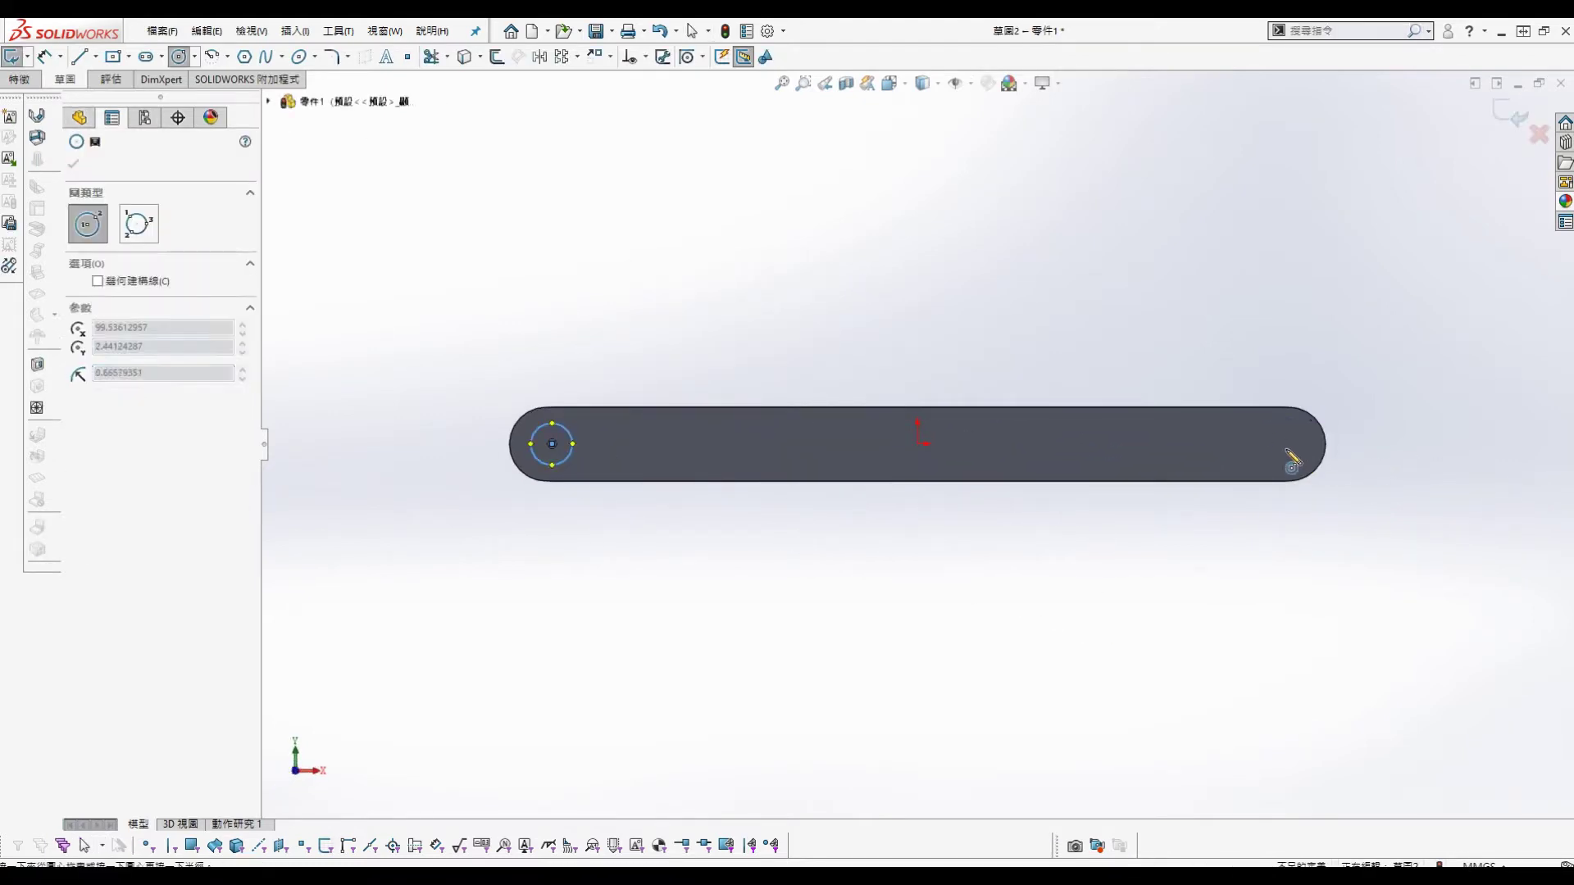
left_click(1287, 435)
key("Escape")
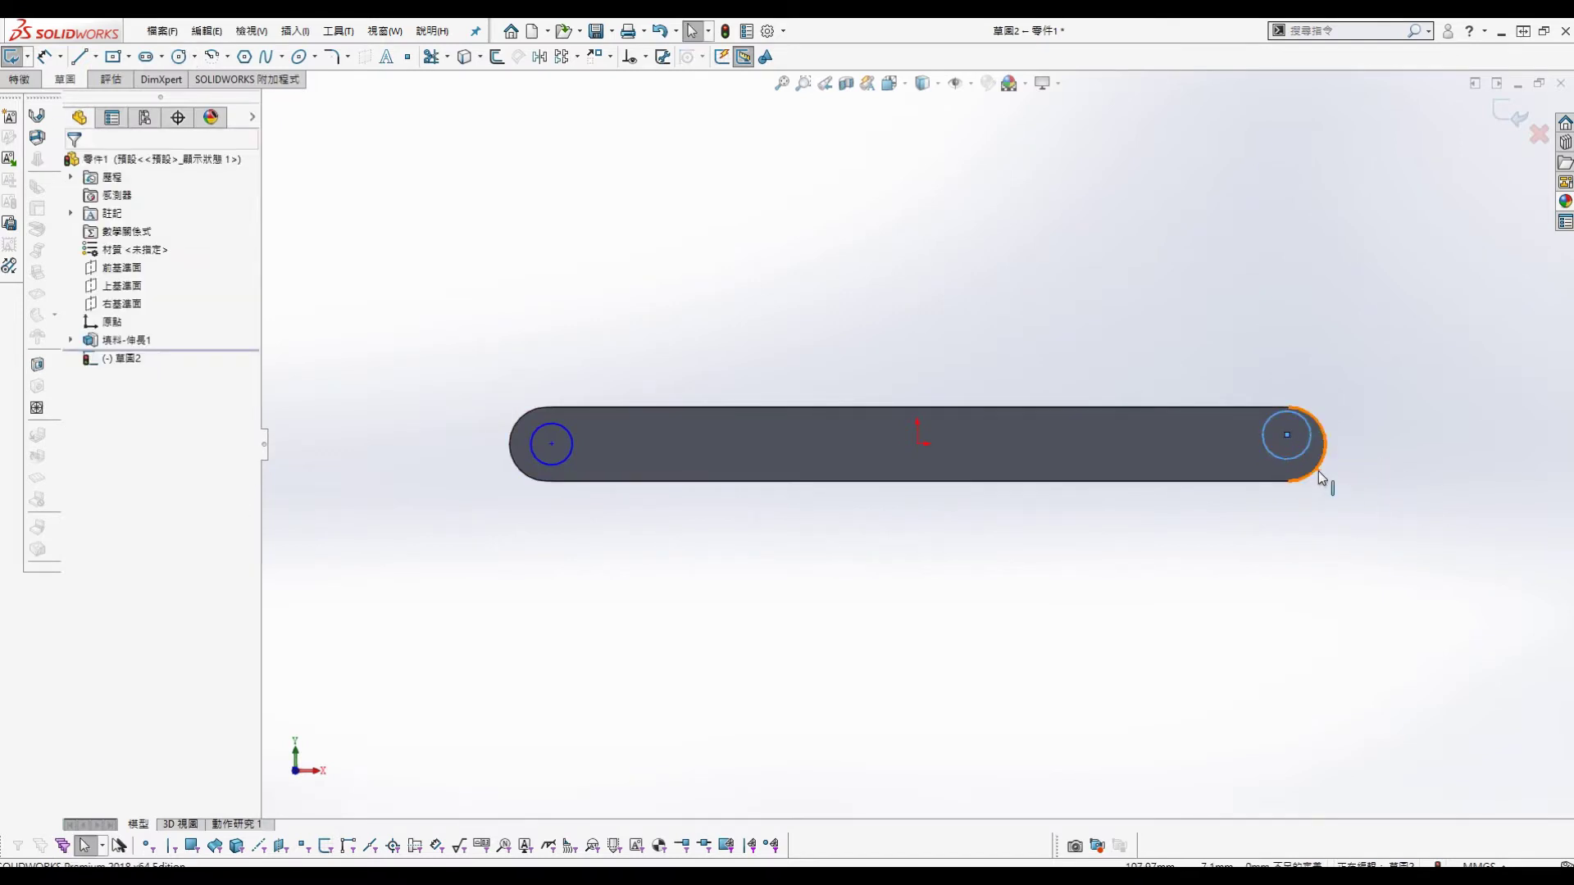
Step: Make each end circle concentric with the bar's rounded end beside it
left_click(1318, 470, "ctrl")
left_click(570, 172)
left_click(548, 464)
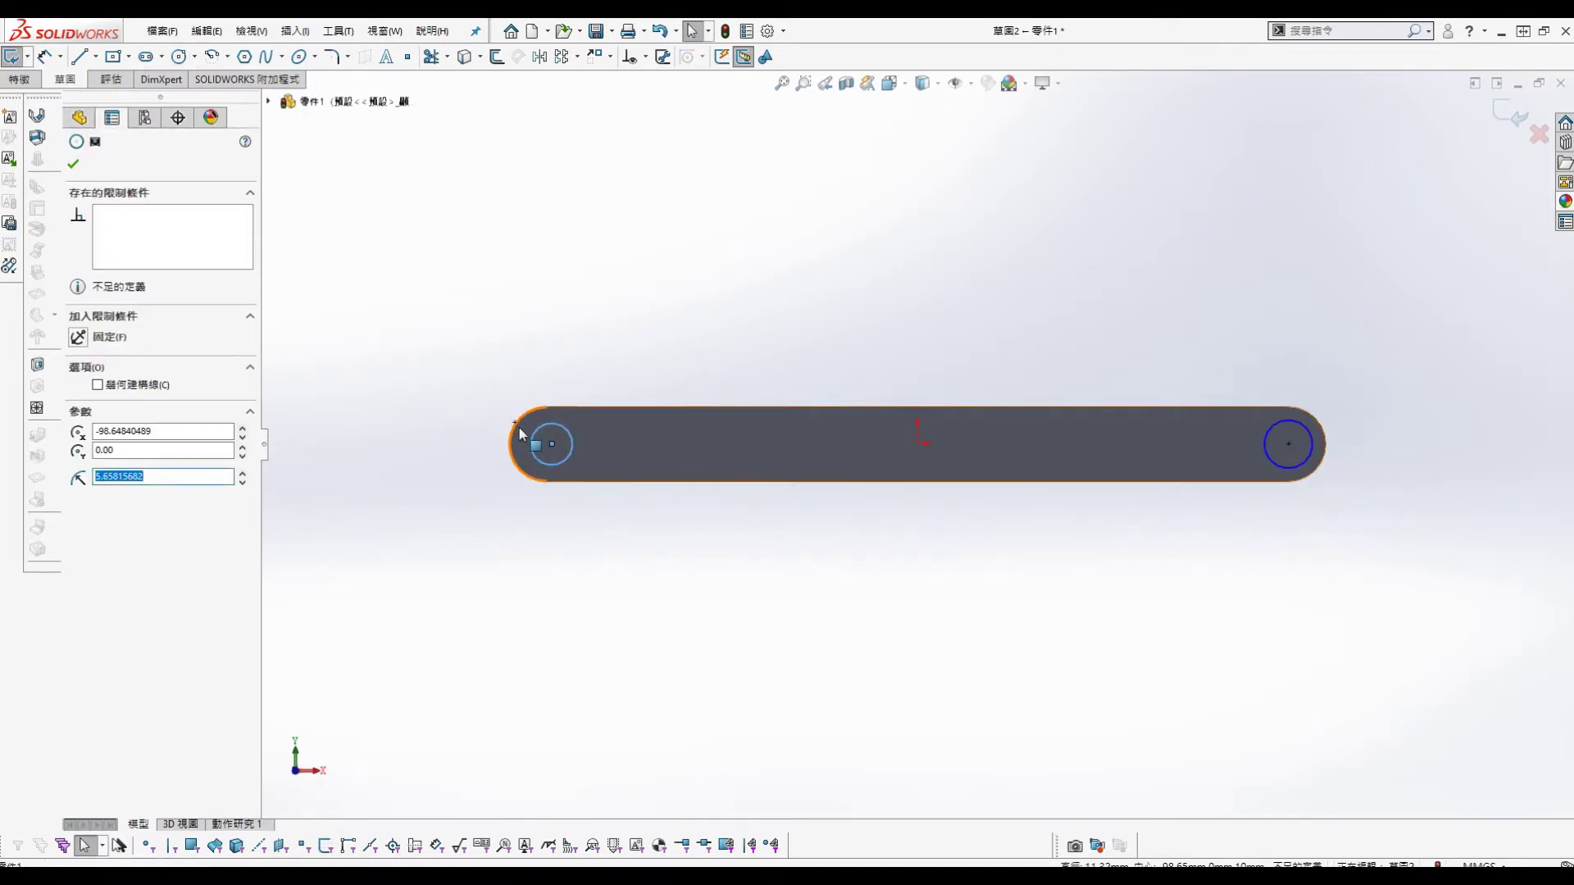
left_click(511, 443, "ctrl")
left_click(78, 373)
key("Escape")
left_click(567, 447)
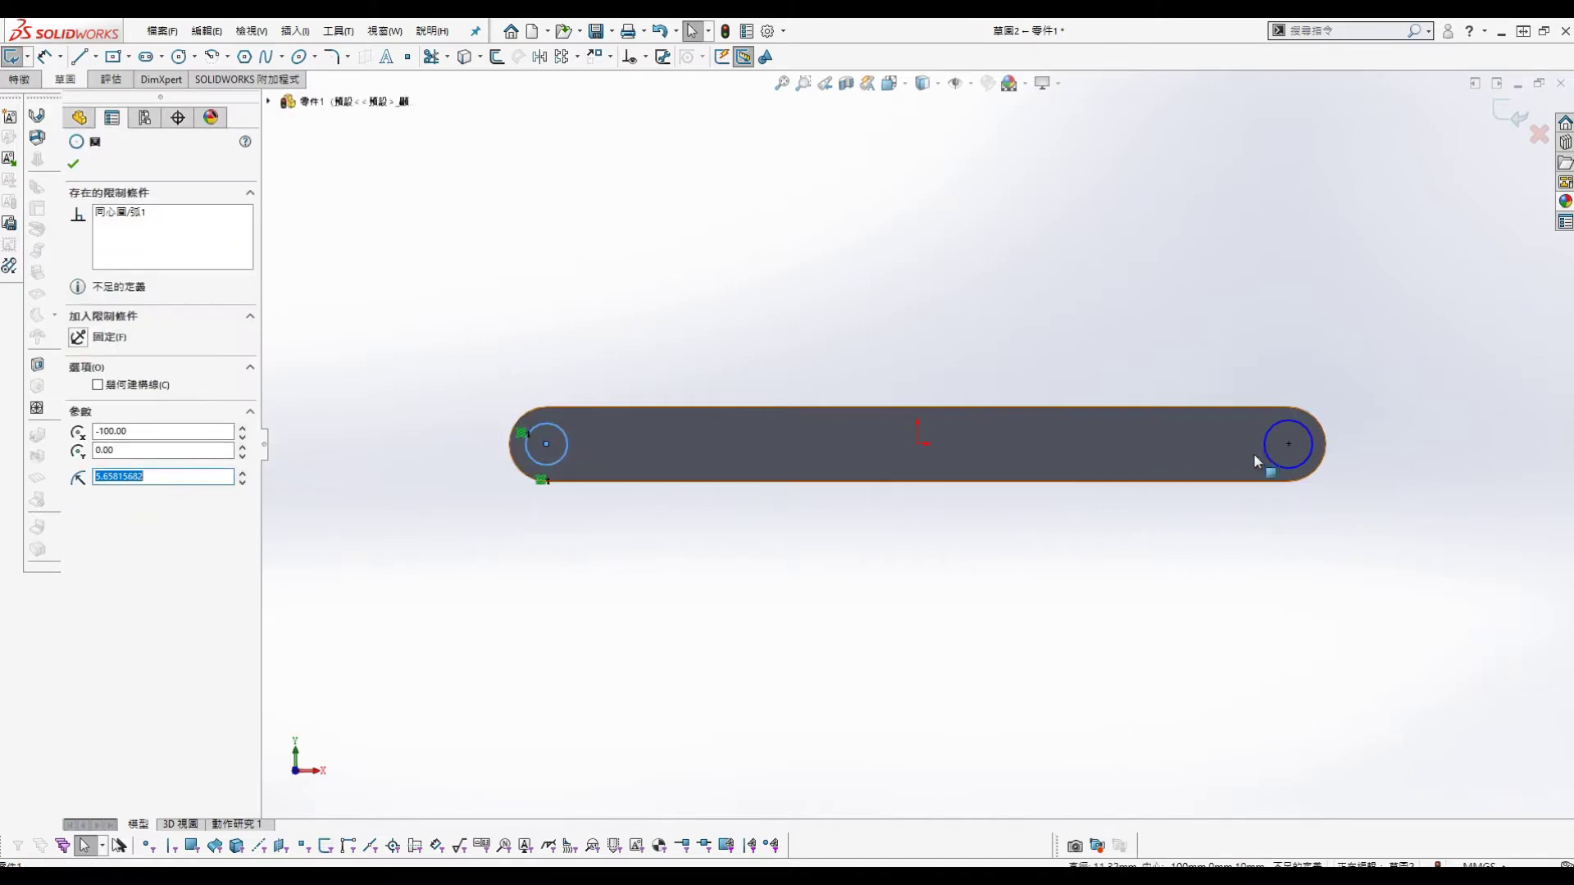
left_click(1270, 460, "ctrl")
left_click(672, 240)
Step: Dimension the left circle's diameter as 8 mm
key("s")
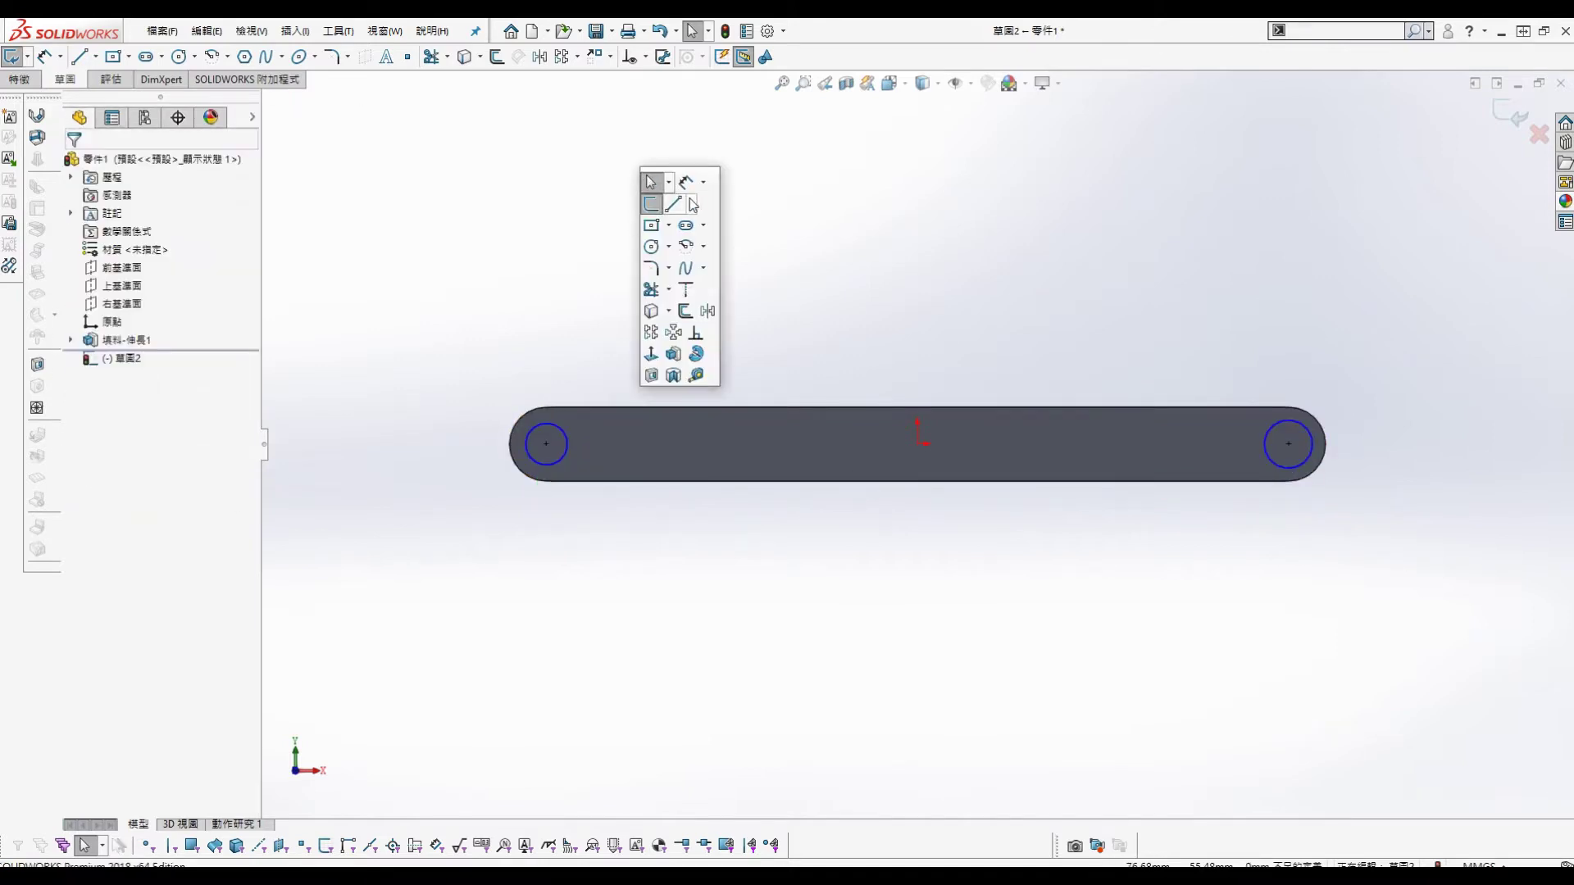
left_click(686, 181)
left_click(562, 430)
left_click(616, 328)
type("8")
key("Return")
Step: Cut both end circles through the bar with an Extruded Cut set to Through All
key("s")
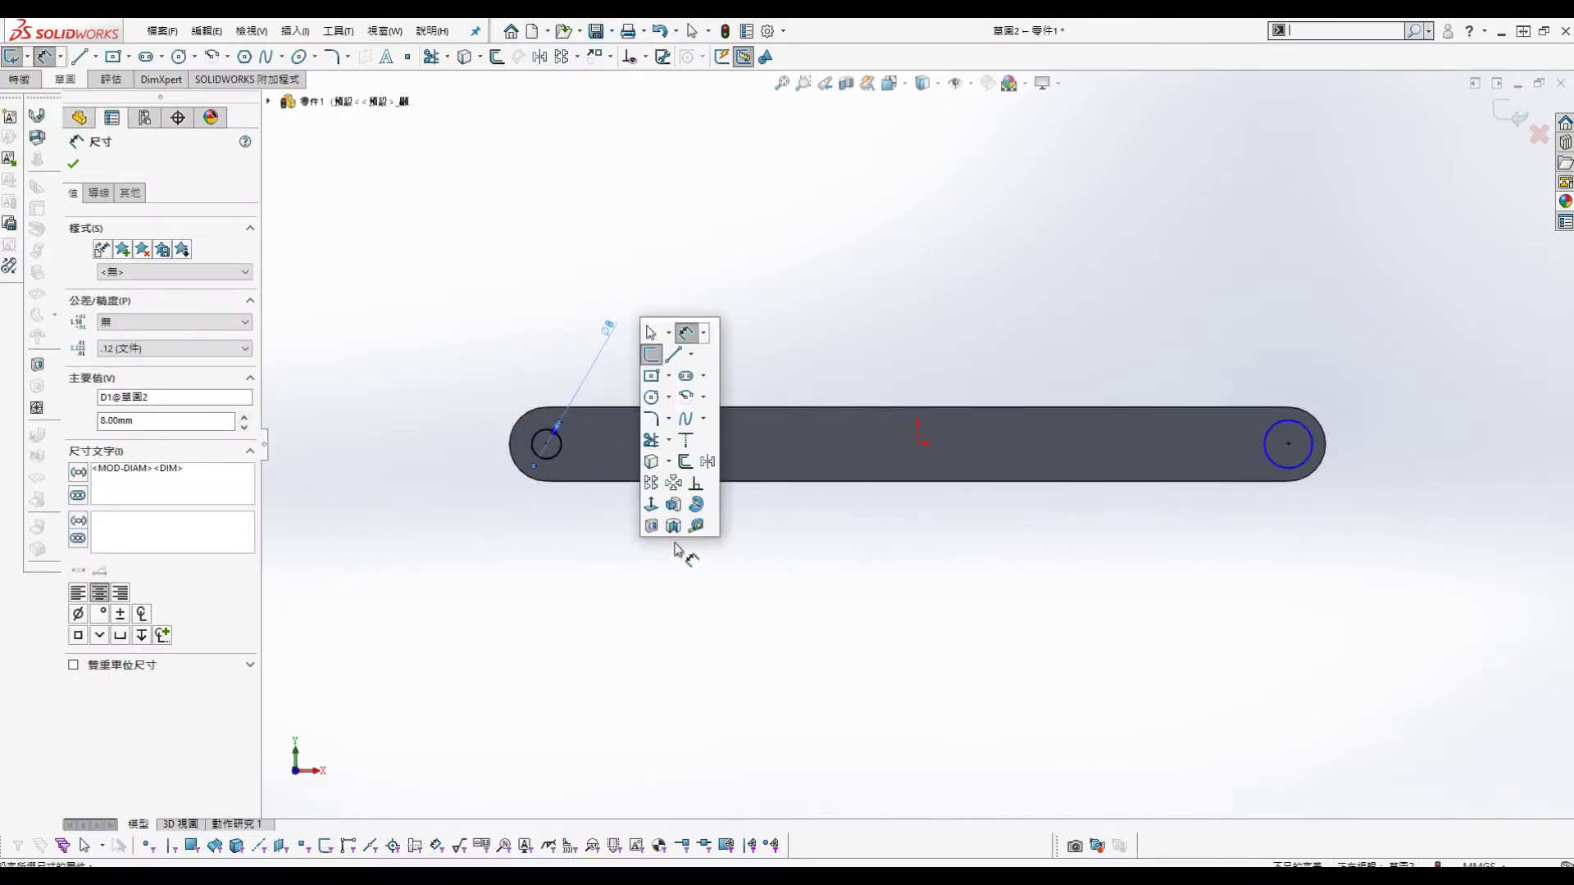
left_click(653, 527)
left_click(168, 263)
left_click(156, 288)
left_click(73, 163)
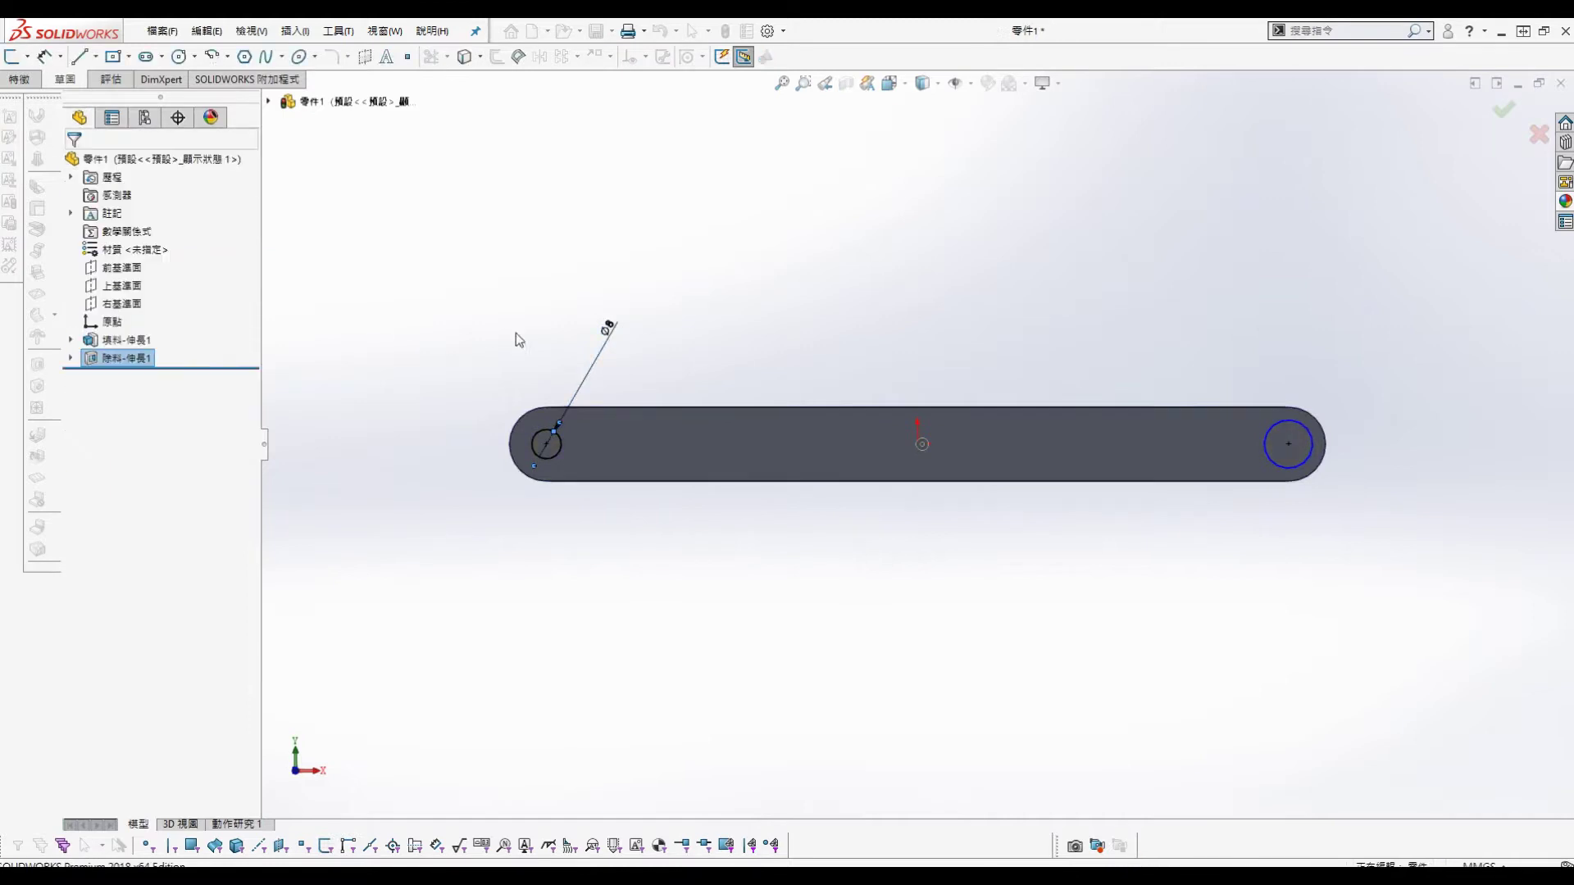
Step: Sketch a horizontal straight slot about 63 mm between arc centres on the bar's front face, around the middle
left_click(910, 427)
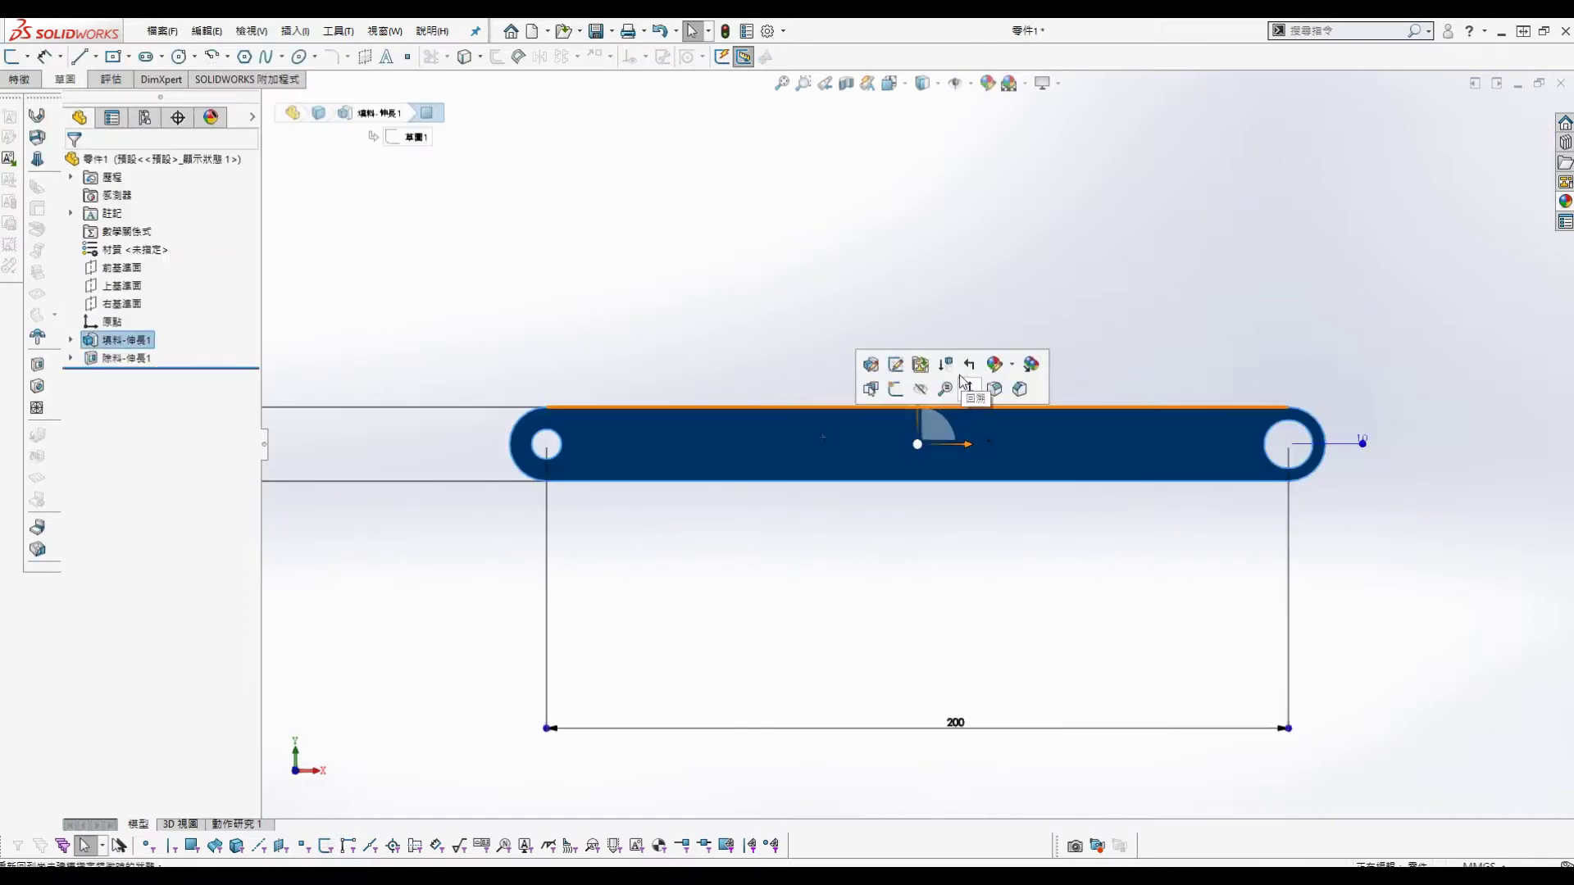
left_click(899, 391)
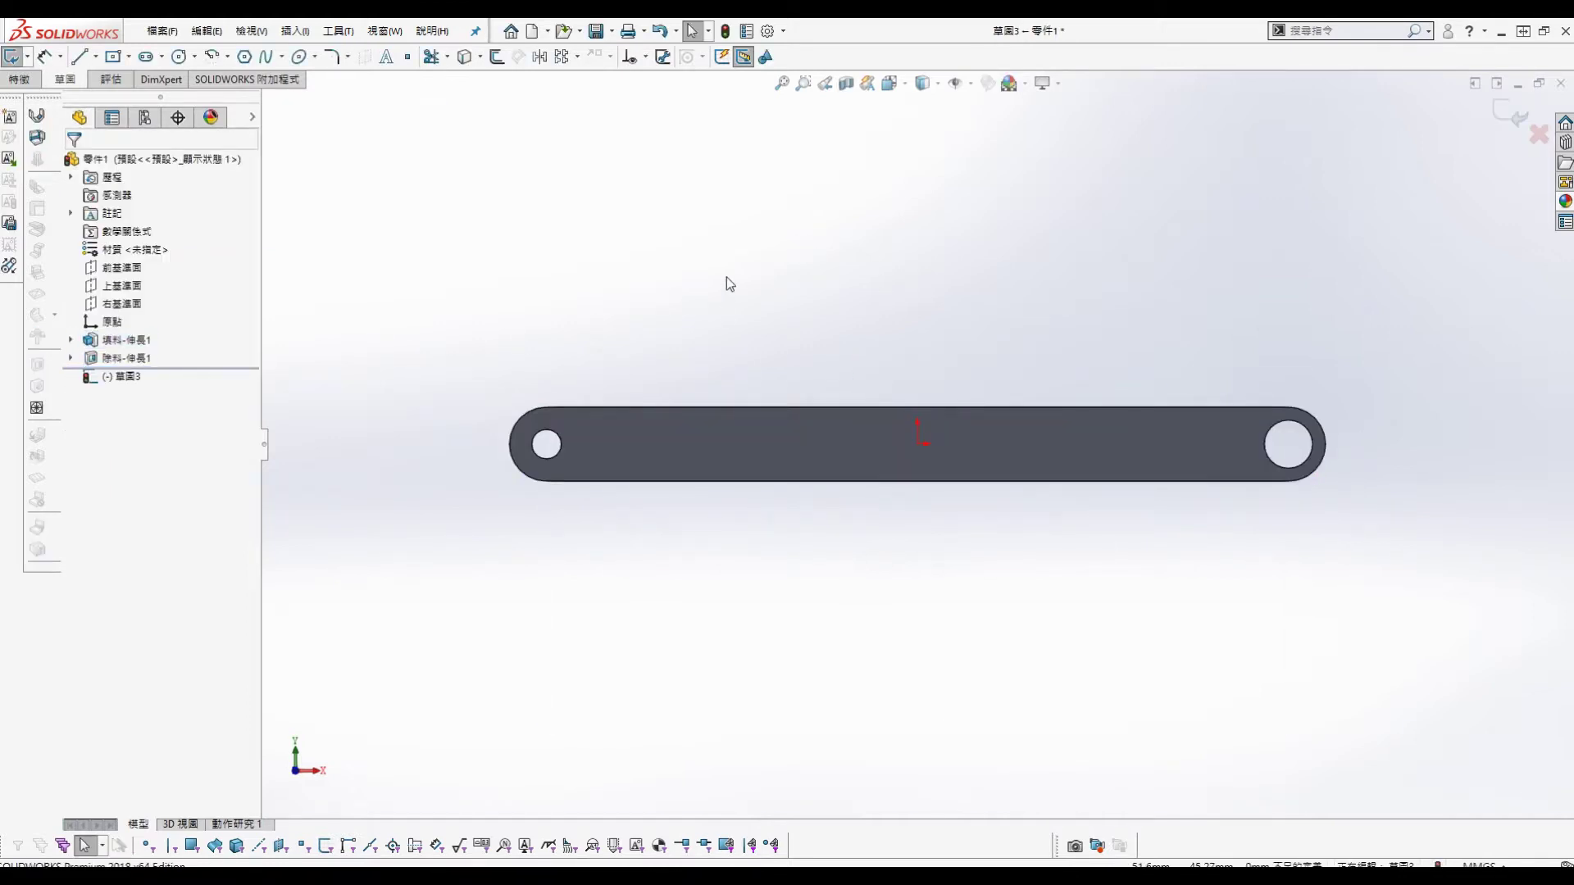
left_click(146, 57)
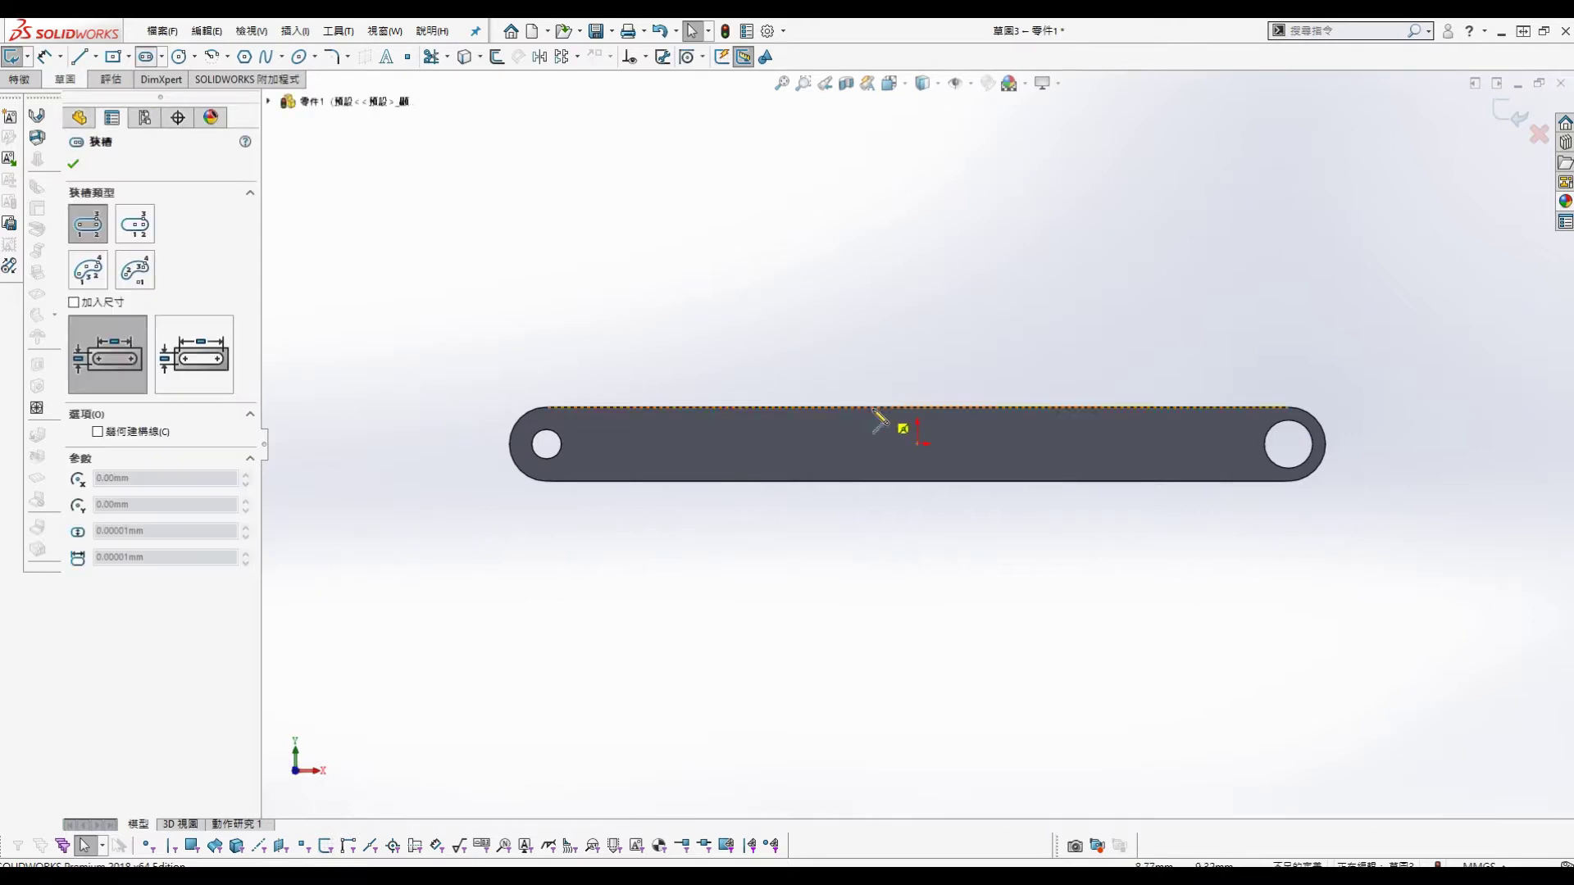
left_click(800, 454)
left_click(1038, 454)
left_click(1017, 383)
key("Escape")
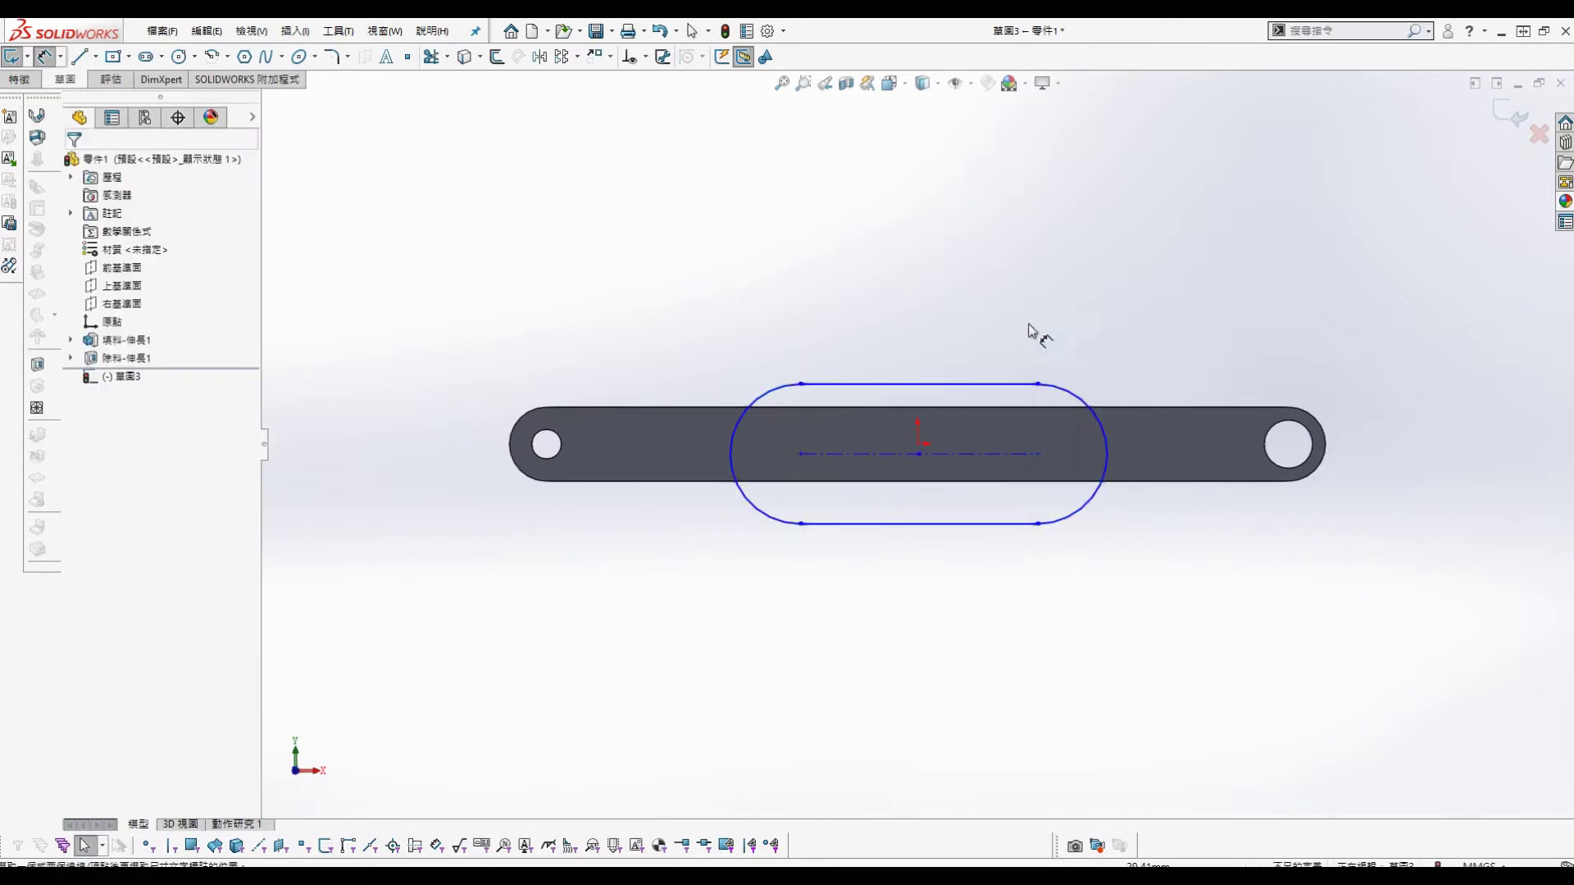
Step: Dimension the distance between the slot's two straight sides as 13 mm
left_click(961, 524)
left_click(958, 525)
left_click(637, 545)
type("13")
key("Return")
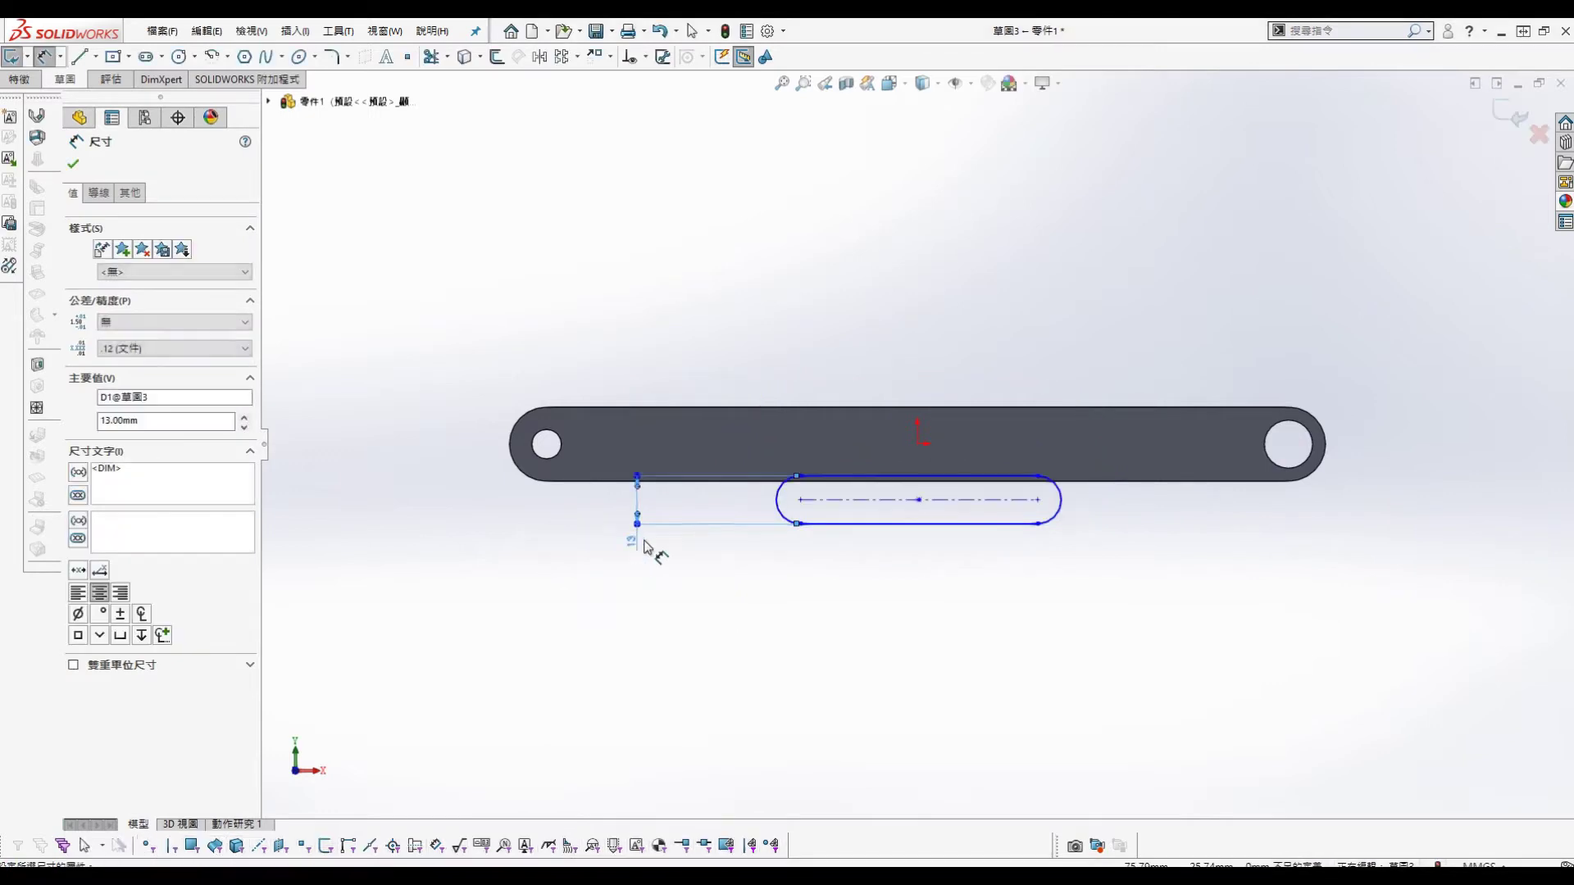
Step: Centre the slot on the origin with a Midpoint relation between its centreline and the origin
key("Escape")
left_click(973, 500)
left_click(915, 445, "ctrl")
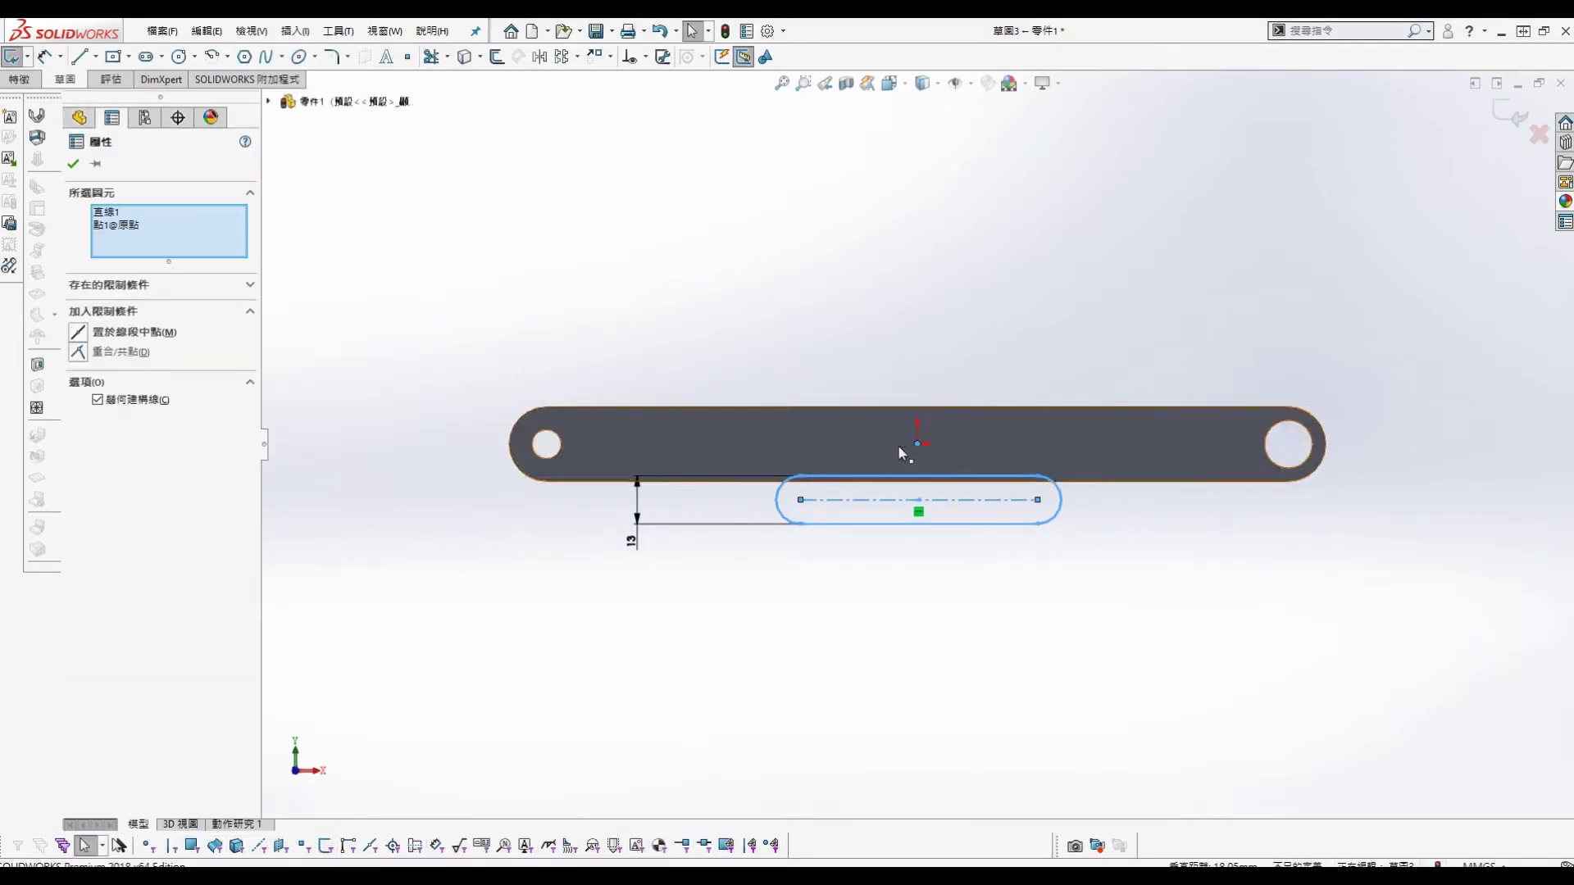
left_click(79, 333)
left_click(675, 190)
Step: Dimension the slot's overall length across its end arcs with both arc conditions at Max, and set it to 48 mm
key("s")
left_click(849, 399)
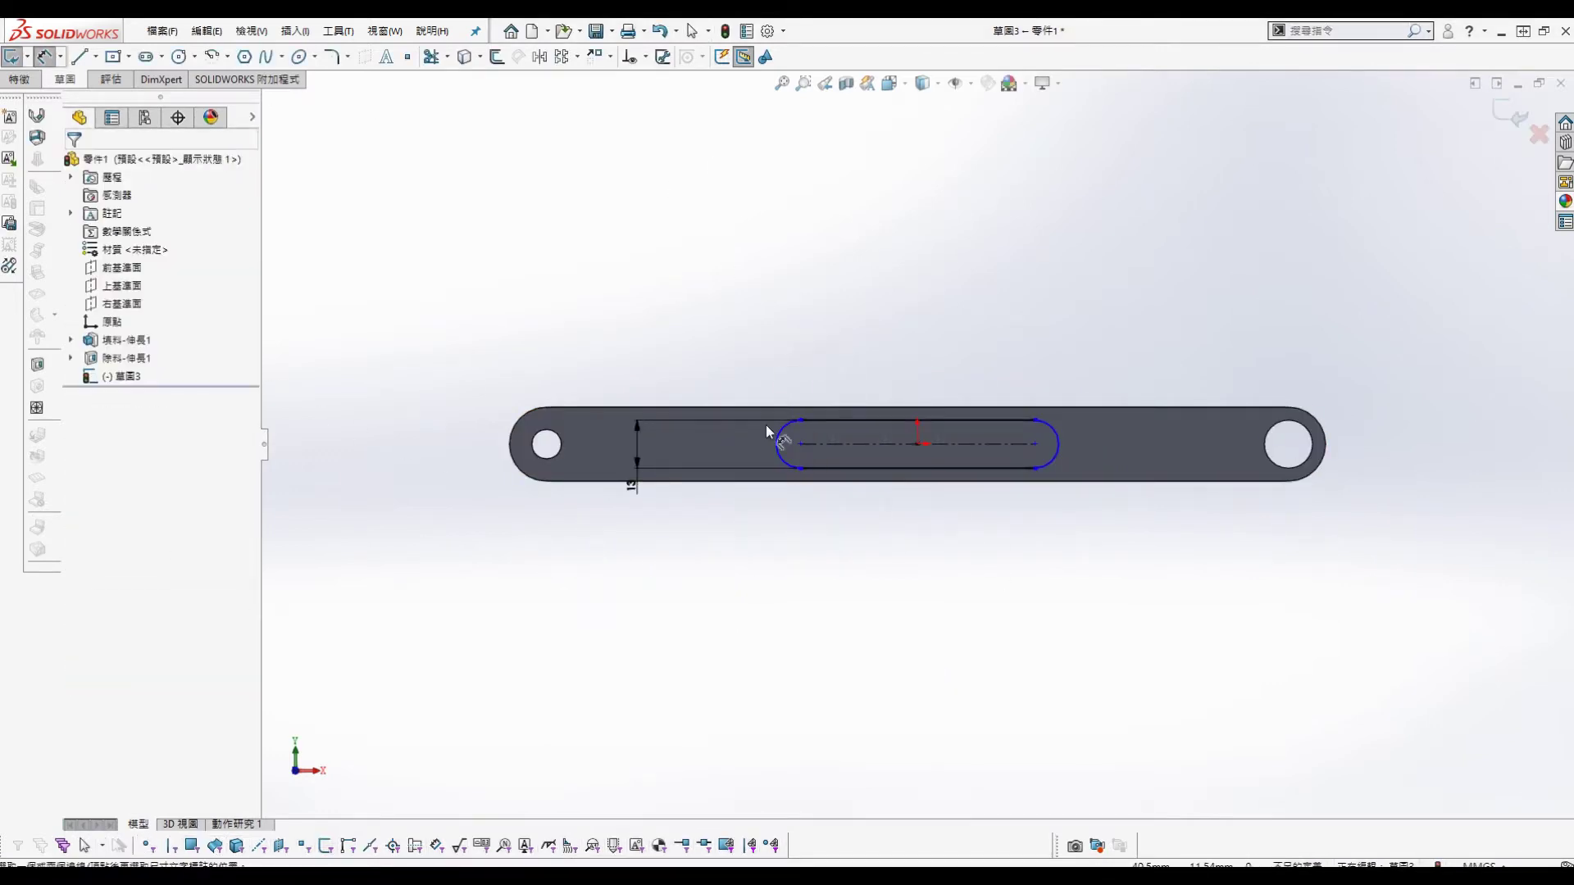
left_click(1056, 428)
left_click(1058, 451)
left_click(888, 582)
key("Return")
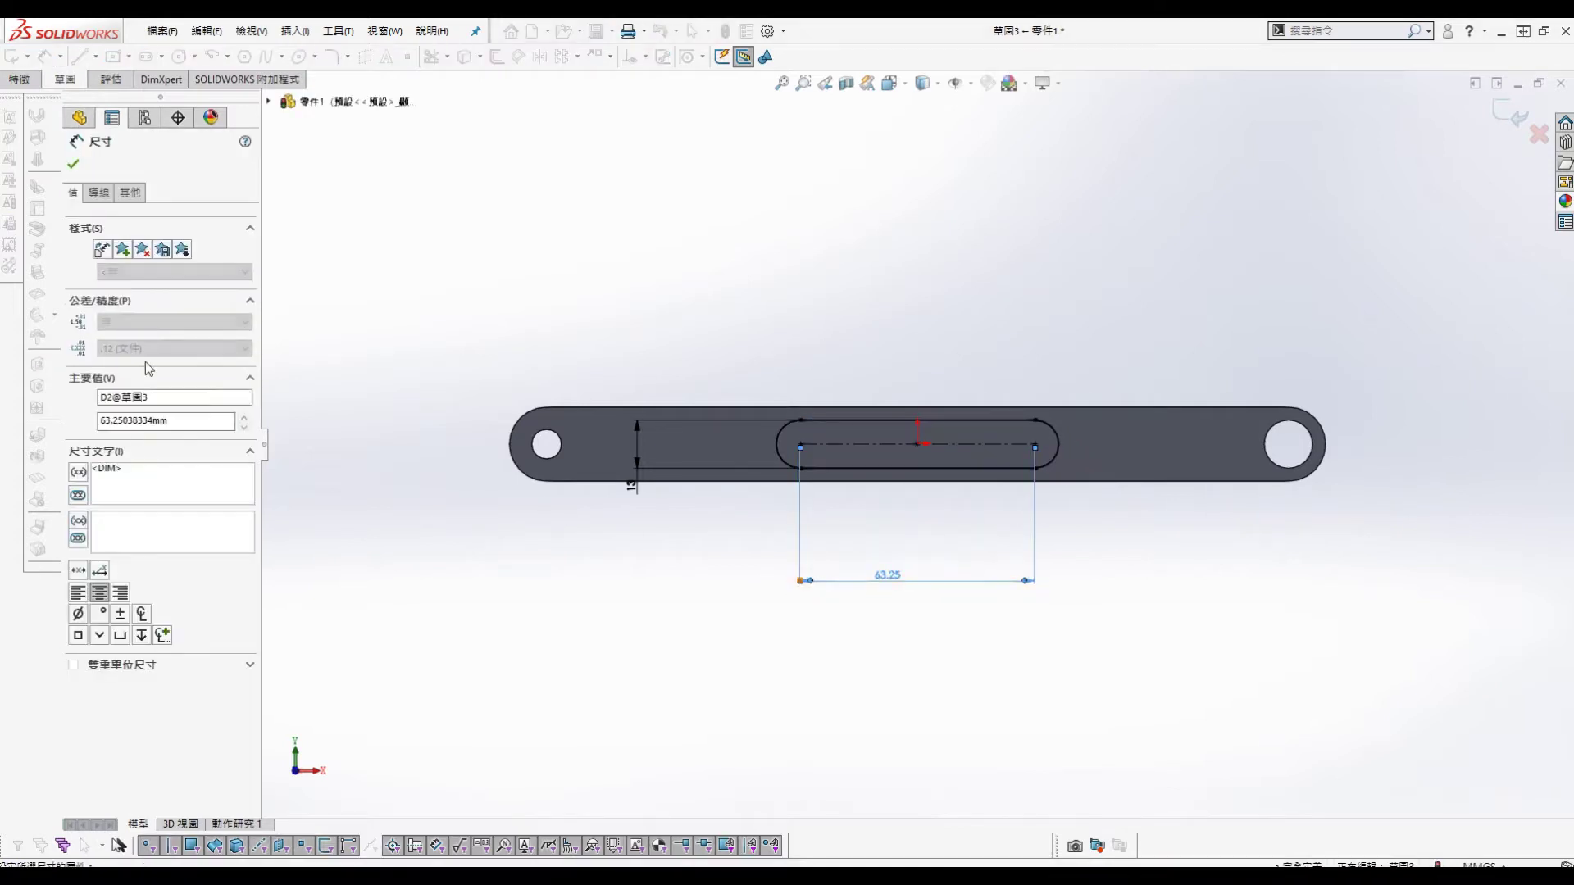
left_click(97, 195)
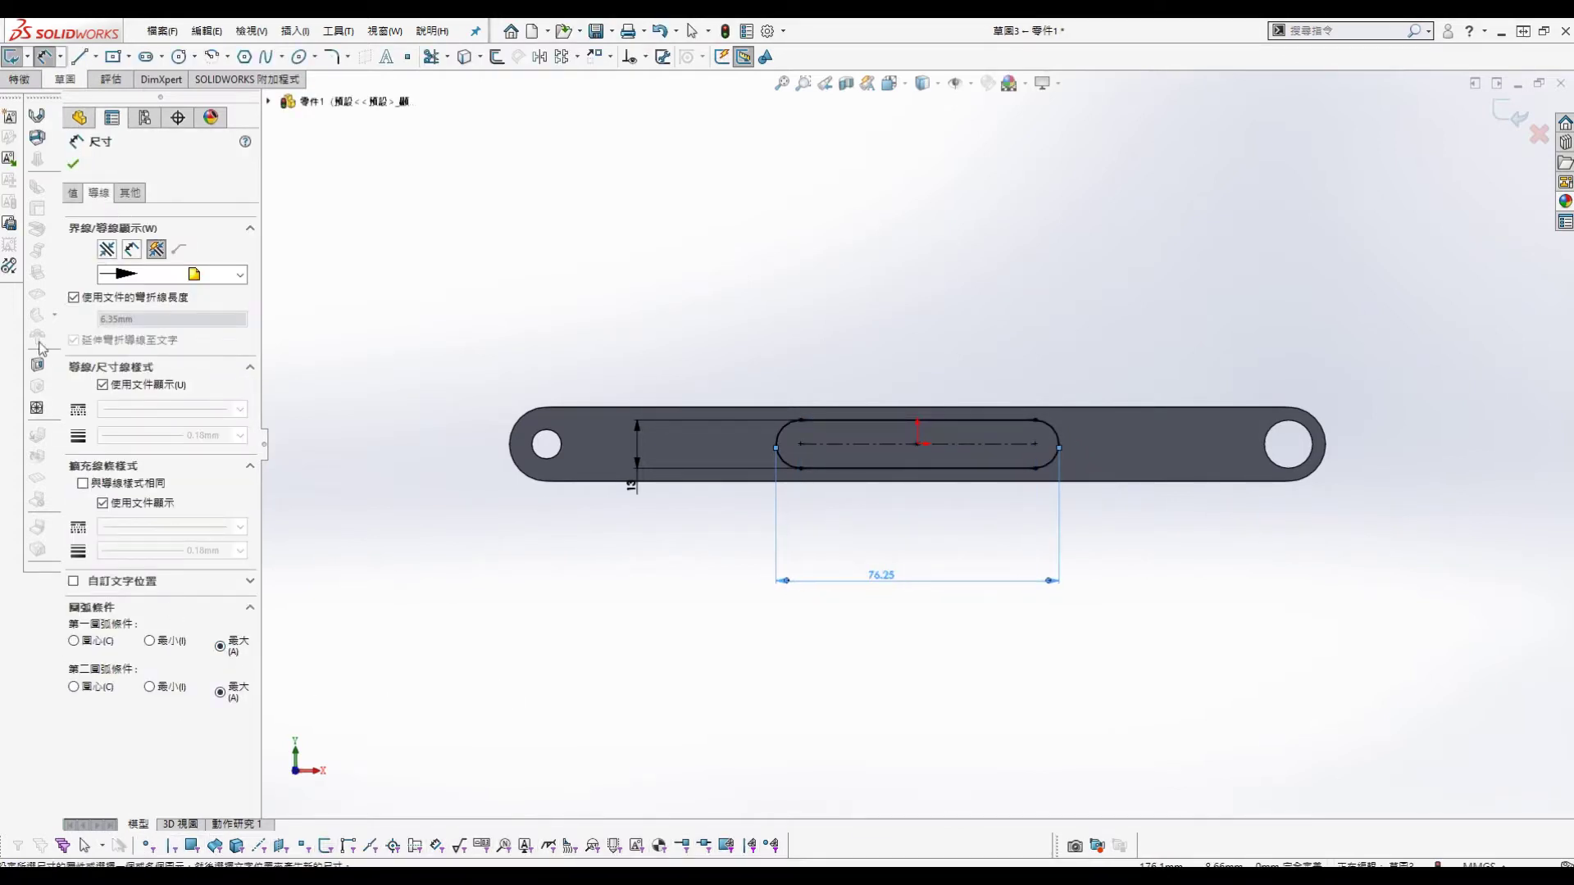
left_click(73, 164)
double_click(886, 578)
type("48")
key("Return")
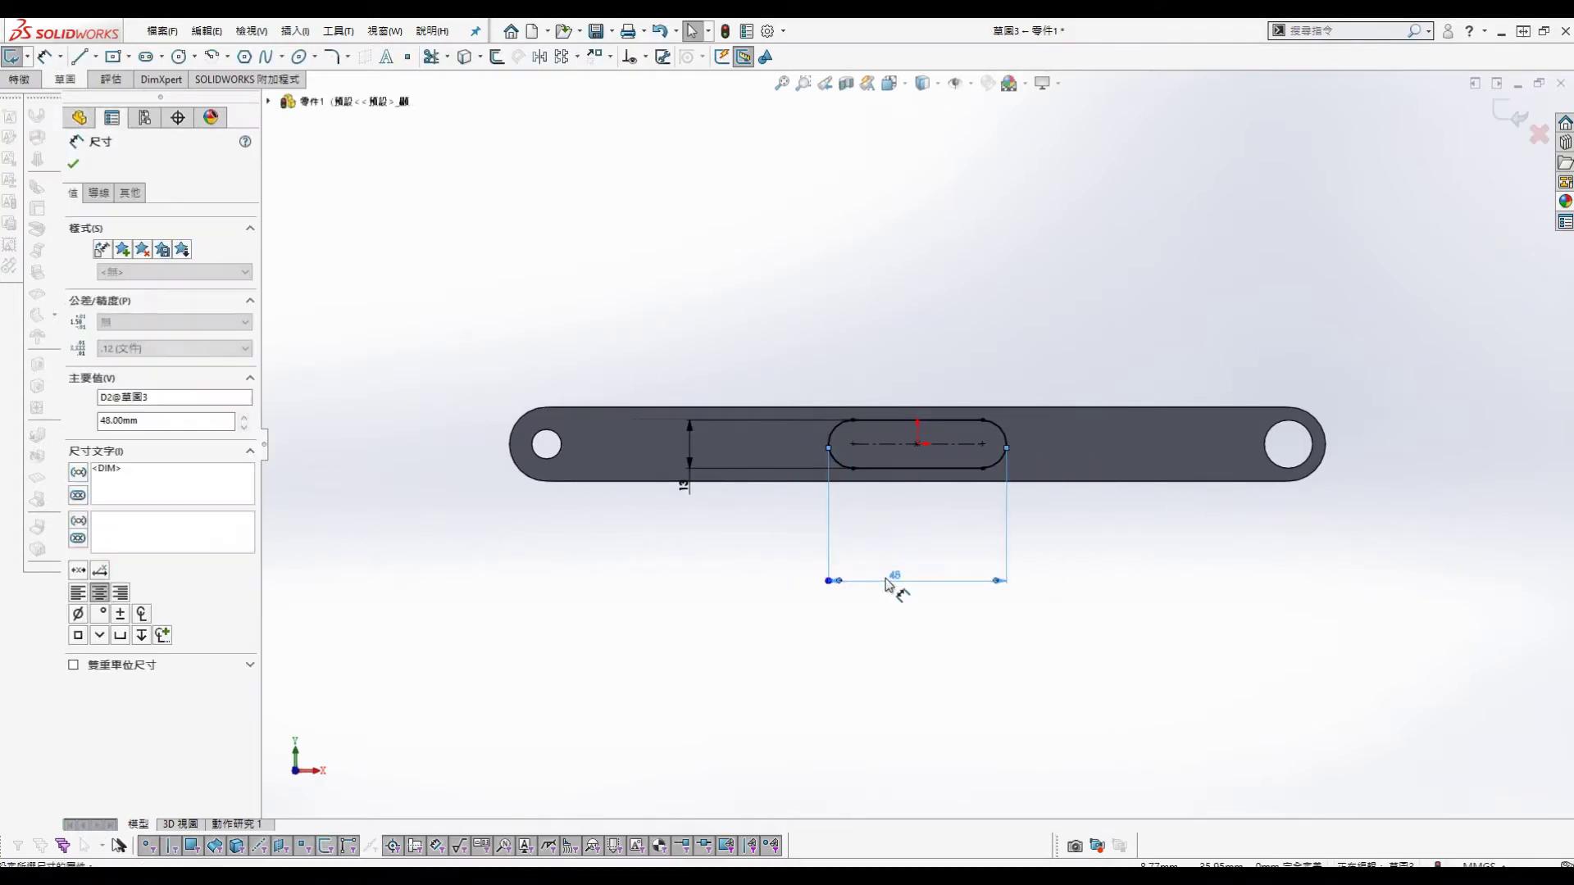
Step: Cut the slot through the bar with an Extruded Cut set to Through All
key("s")
left_click(975, 727)
left_click(147, 265)
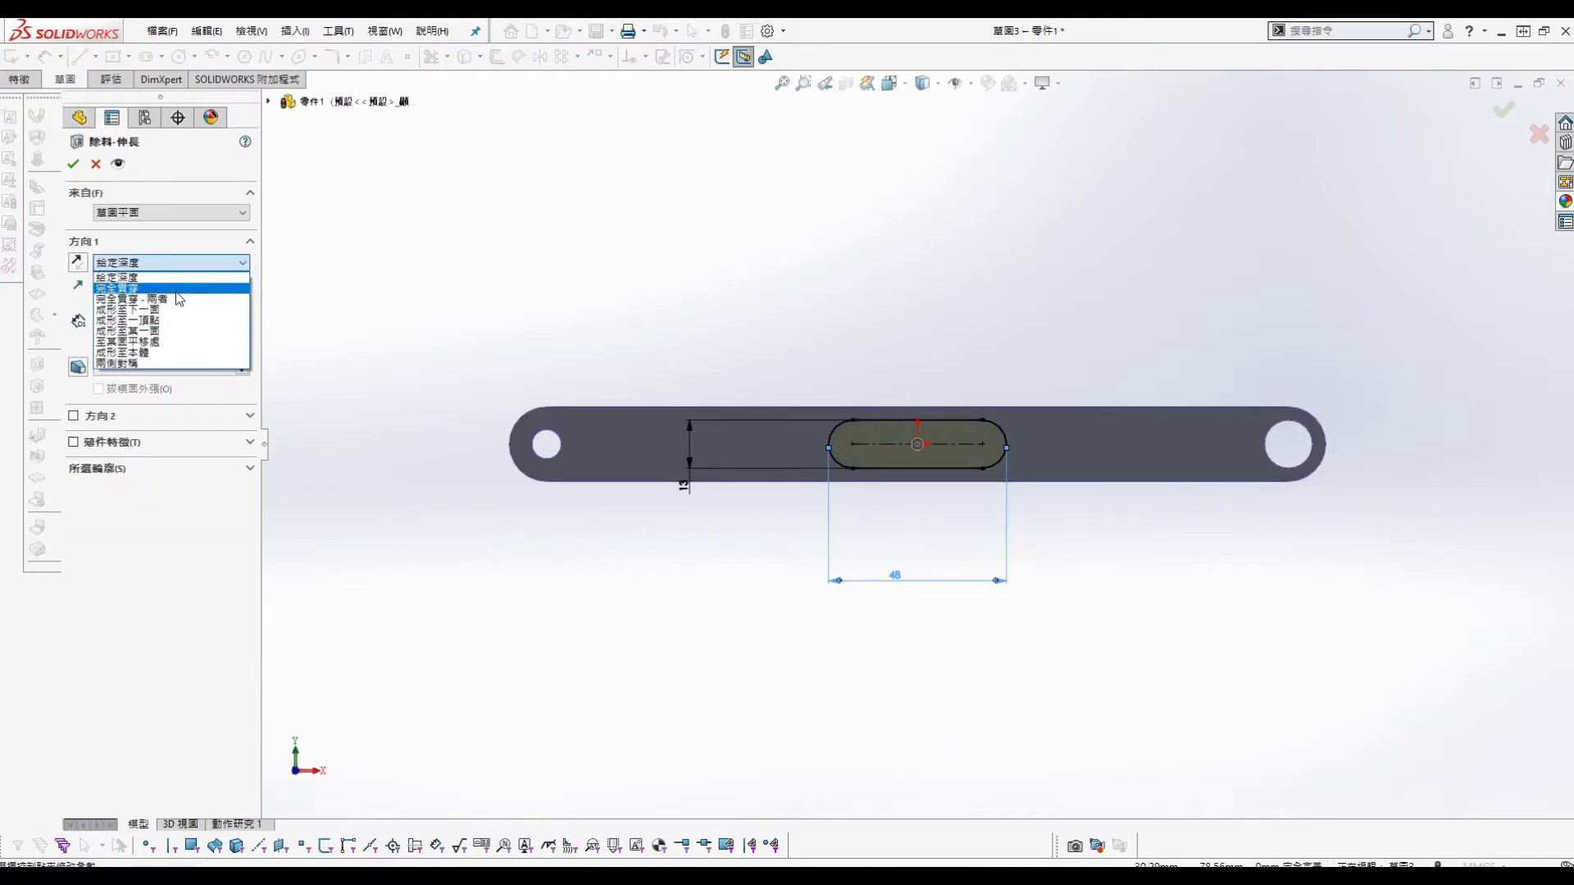
left_click(178, 290)
key("Return")
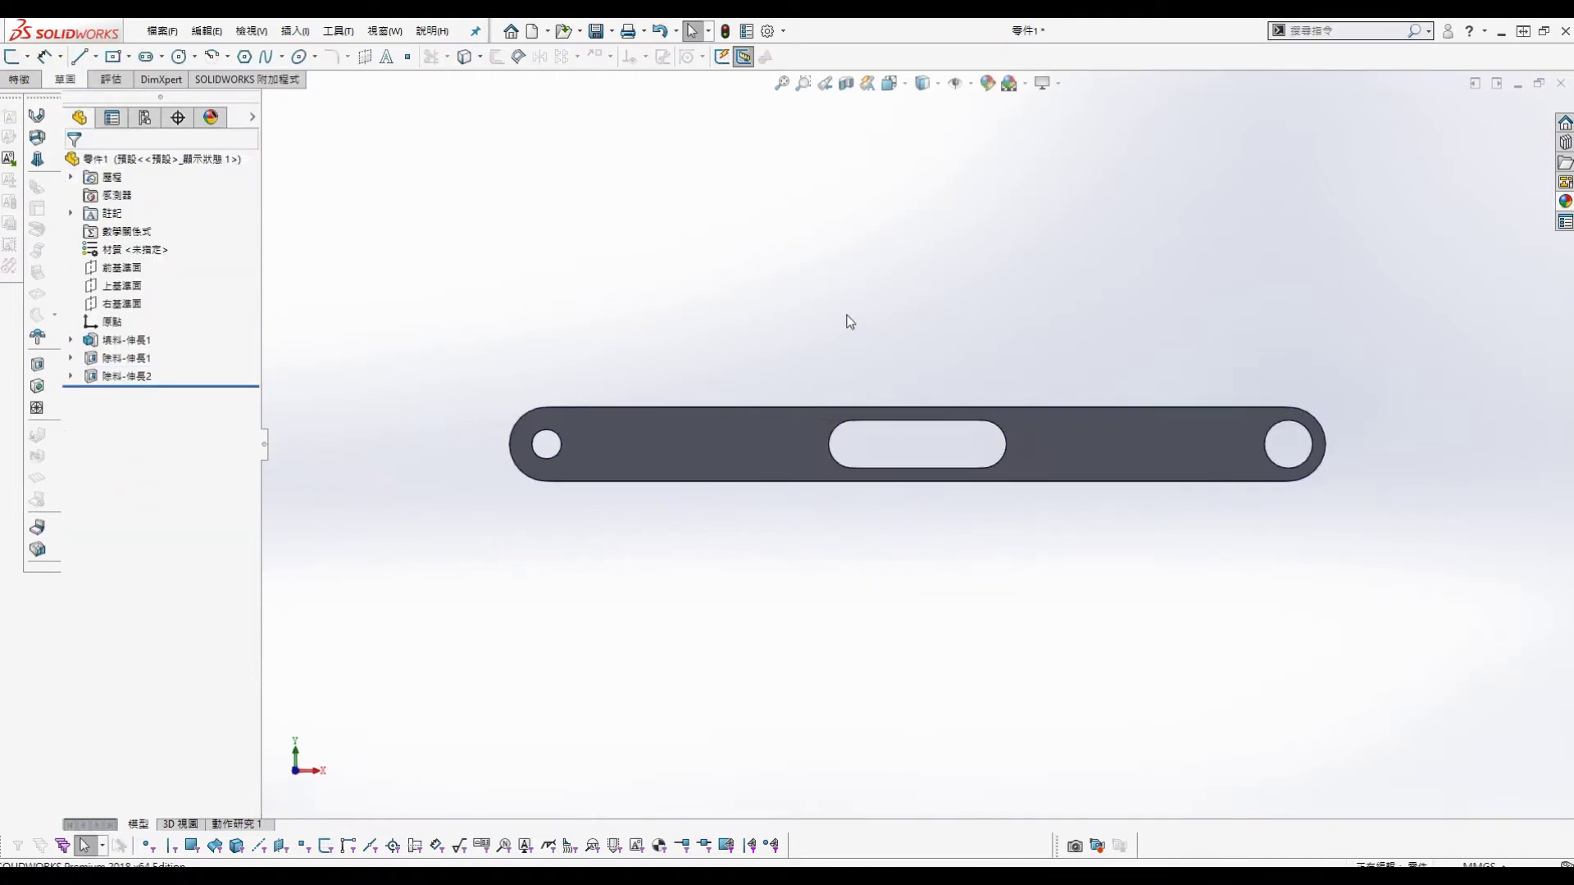
Step: Start a sketch on the bar's front face and draw two circles, one on each side of the slot, the left one about 8 mm in diameter
left_click(775, 452)
left_click(802, 401)
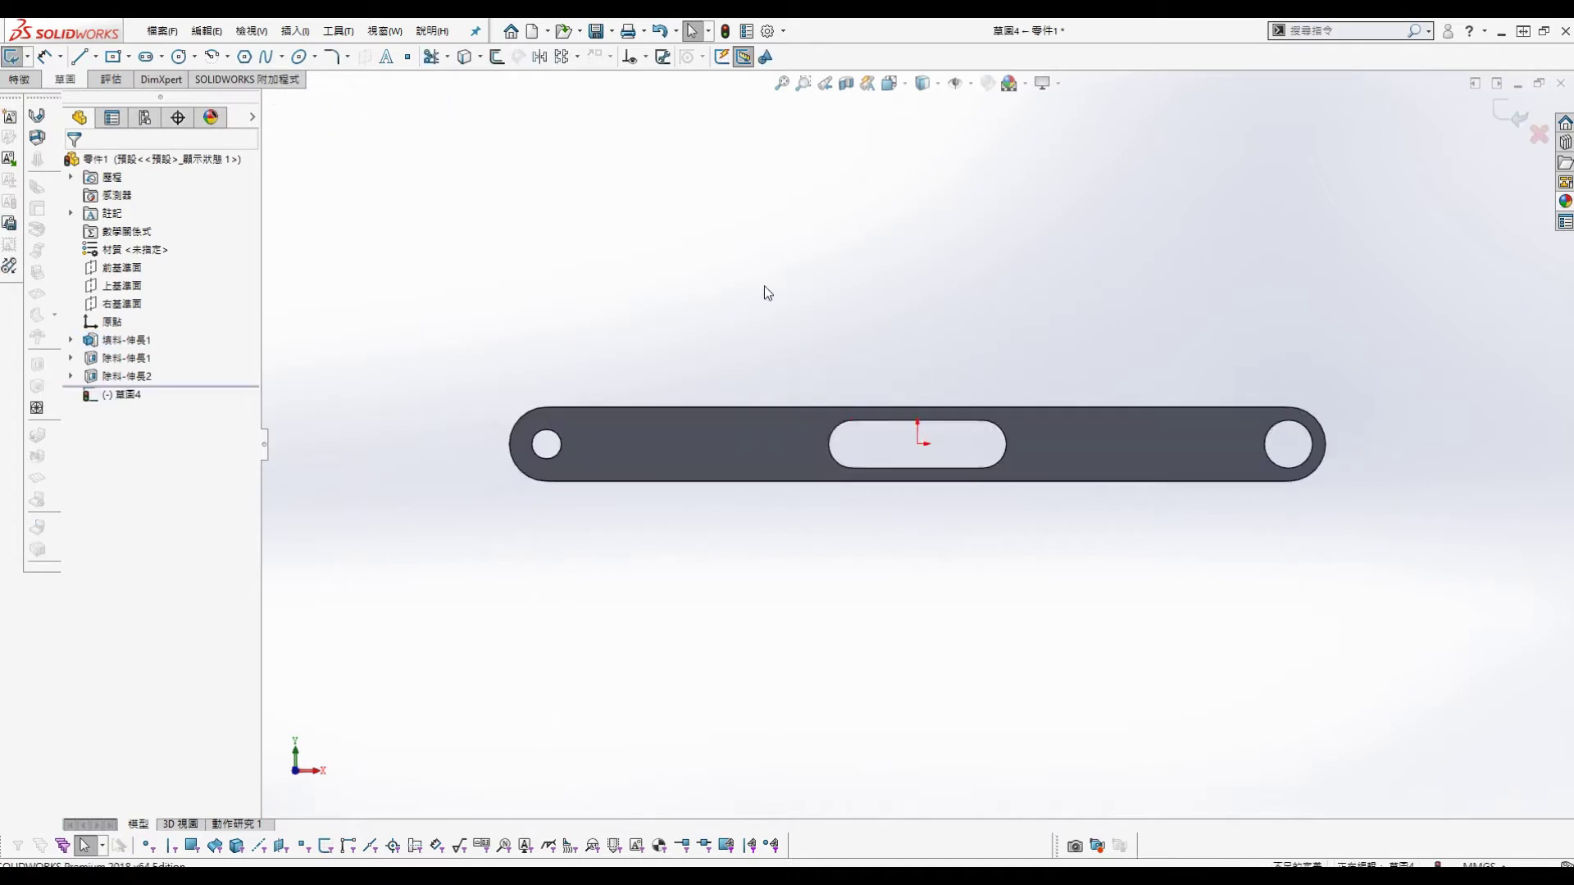
key("s")
left_click(787, 368)
left_click(727, 445)
left_click(739, 453)
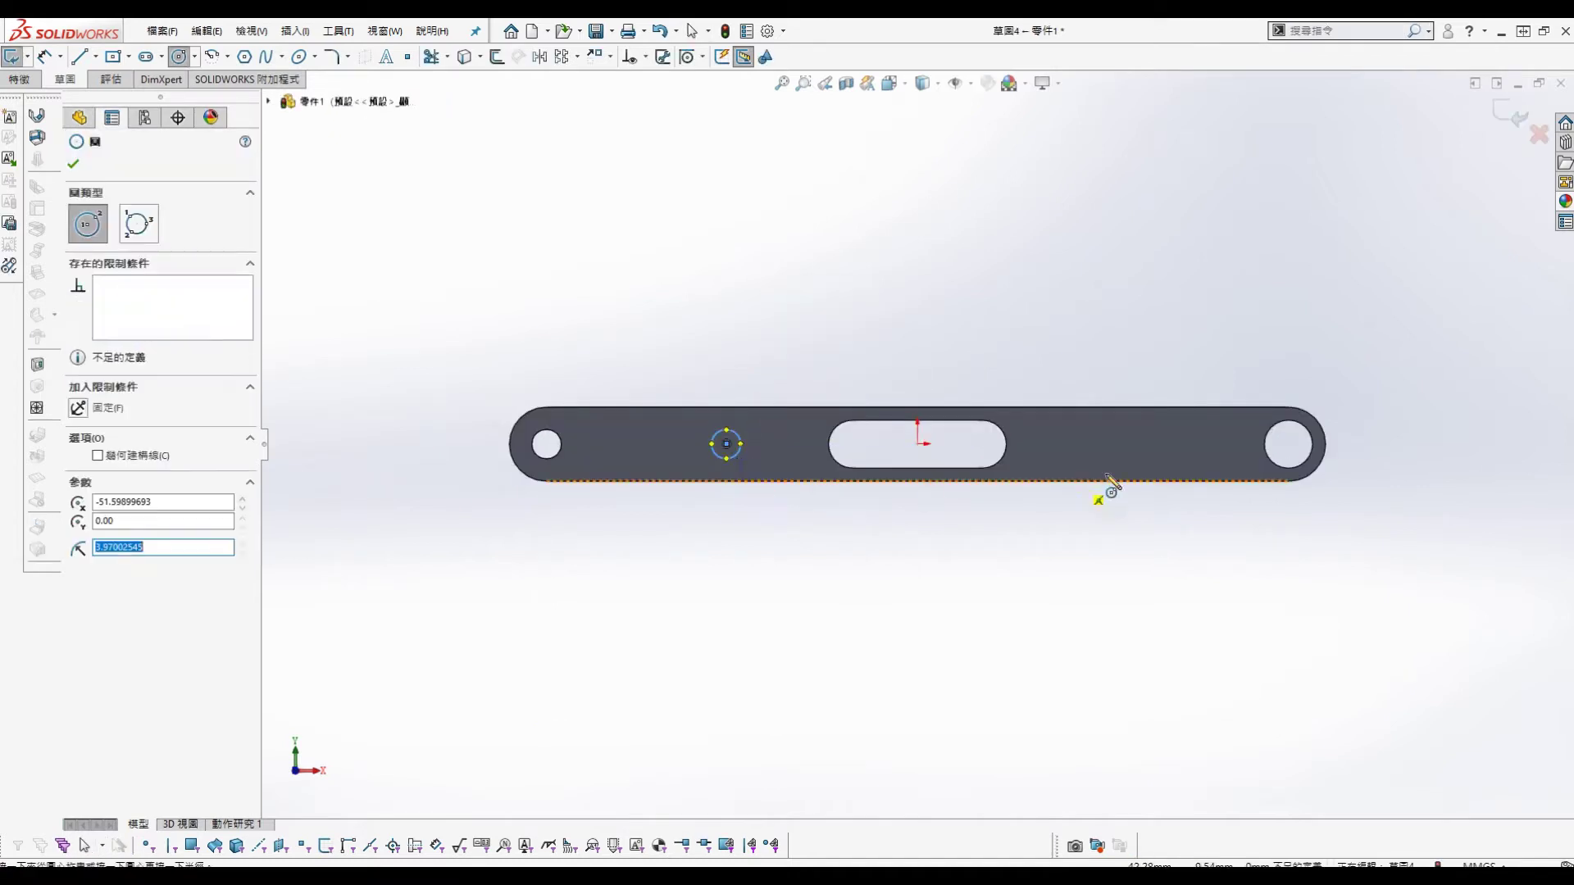
left_click(1079, 444)
left_click(1066, 461)
left_click(670, 331)
key("Escape")
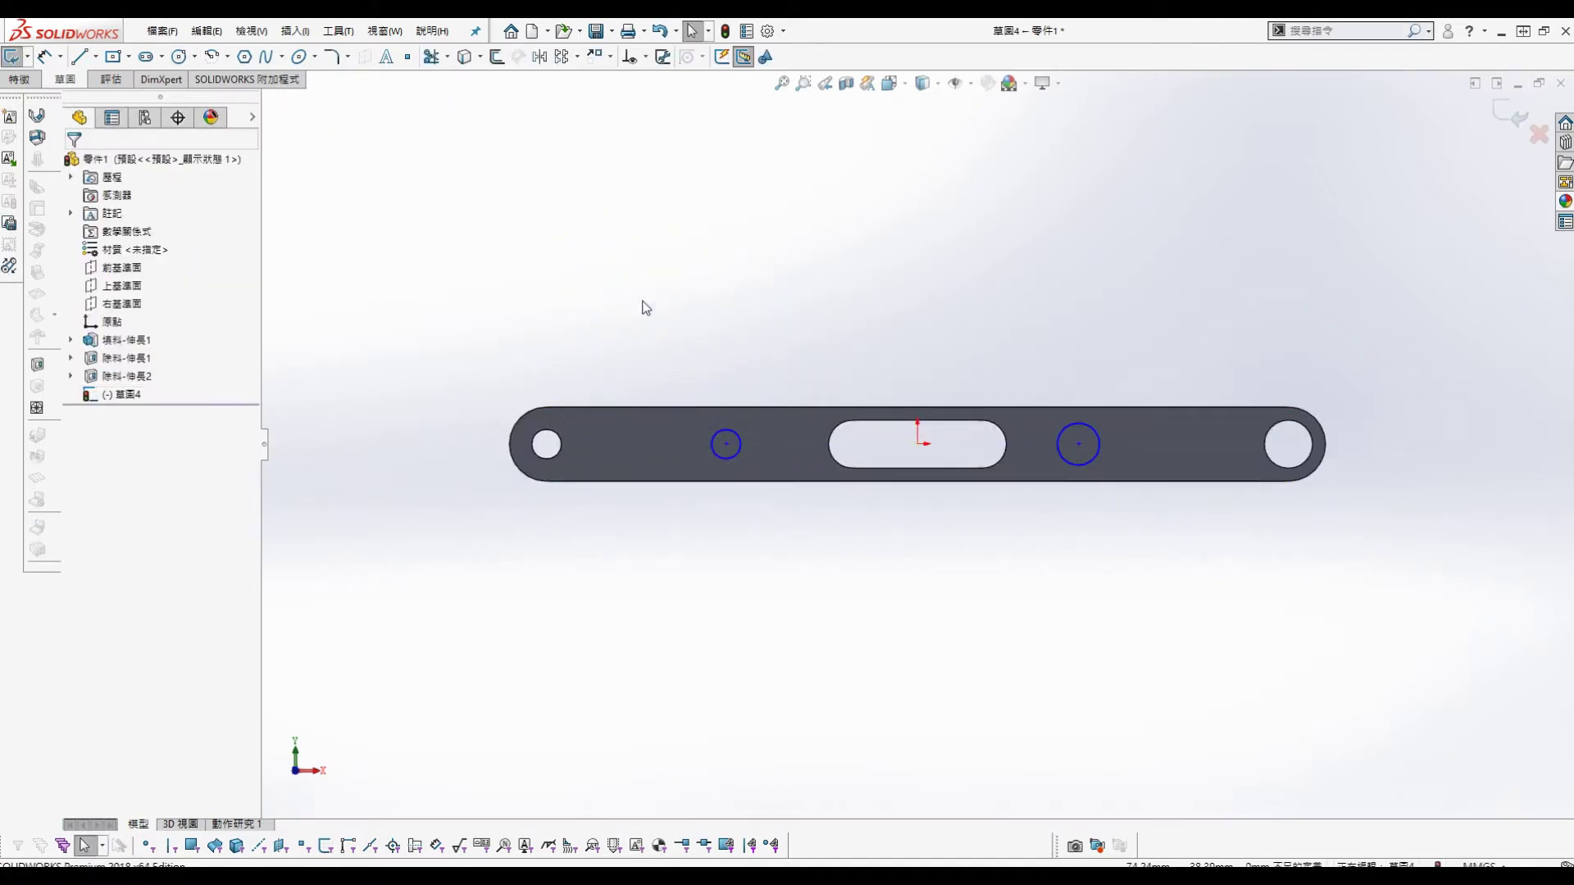
Step: Make the two circles equal in size and align their centres horizontally with the origin
left_click_drag(641, 301, 1127, 521)
left_click(1253, 444)
left_click(722, 443)
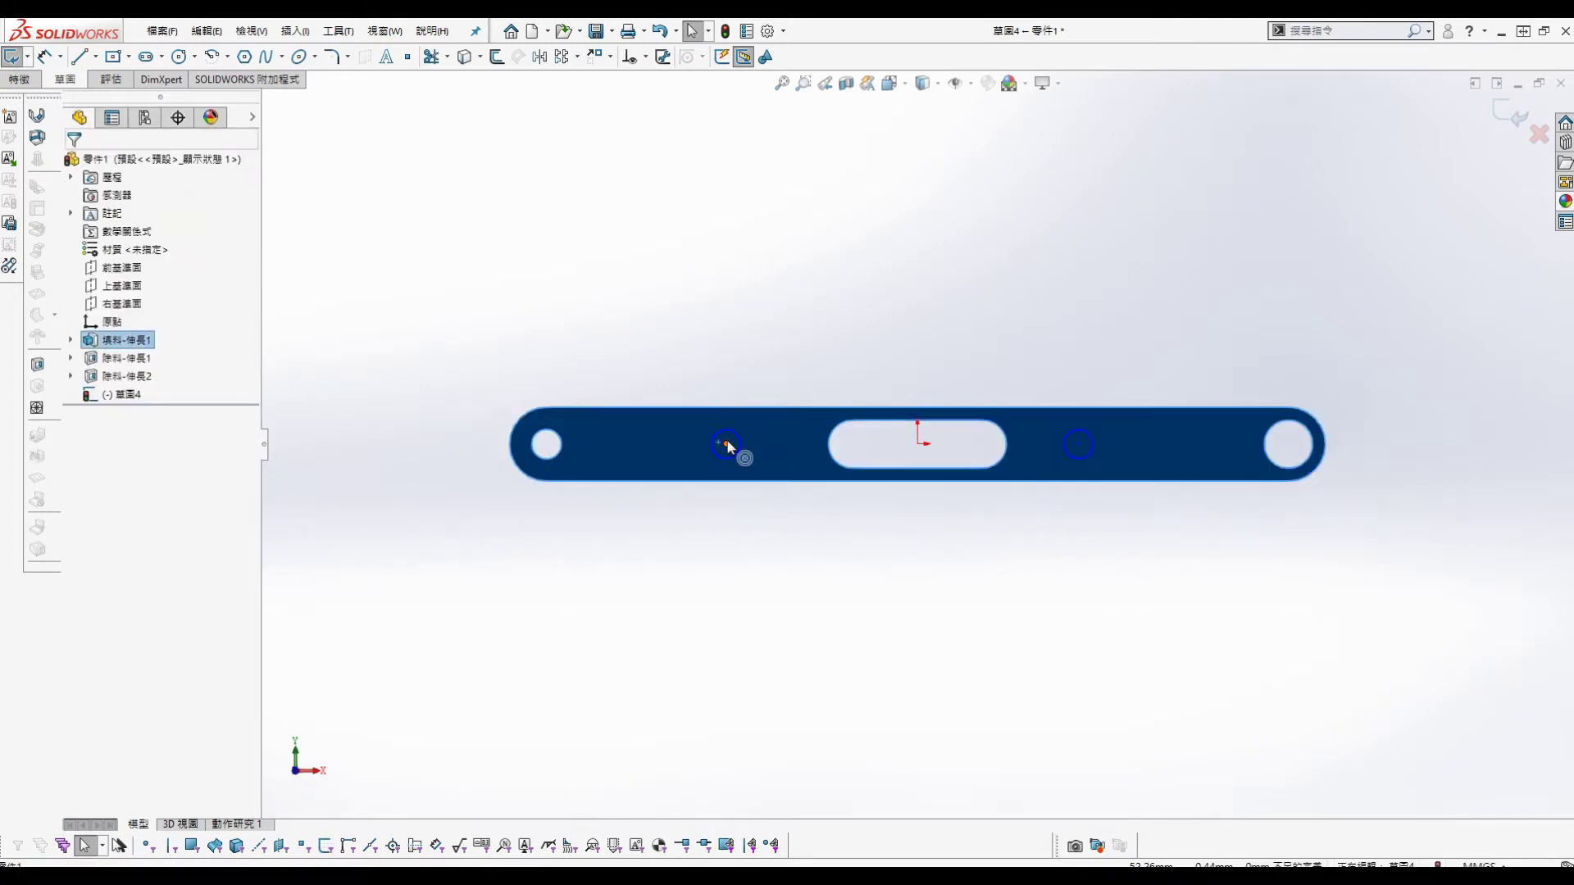
left_click(726, 444)
left_click(918, 444, "ctrl")
left_click(1079, 444, "ctrl")
left_click(121, 332)
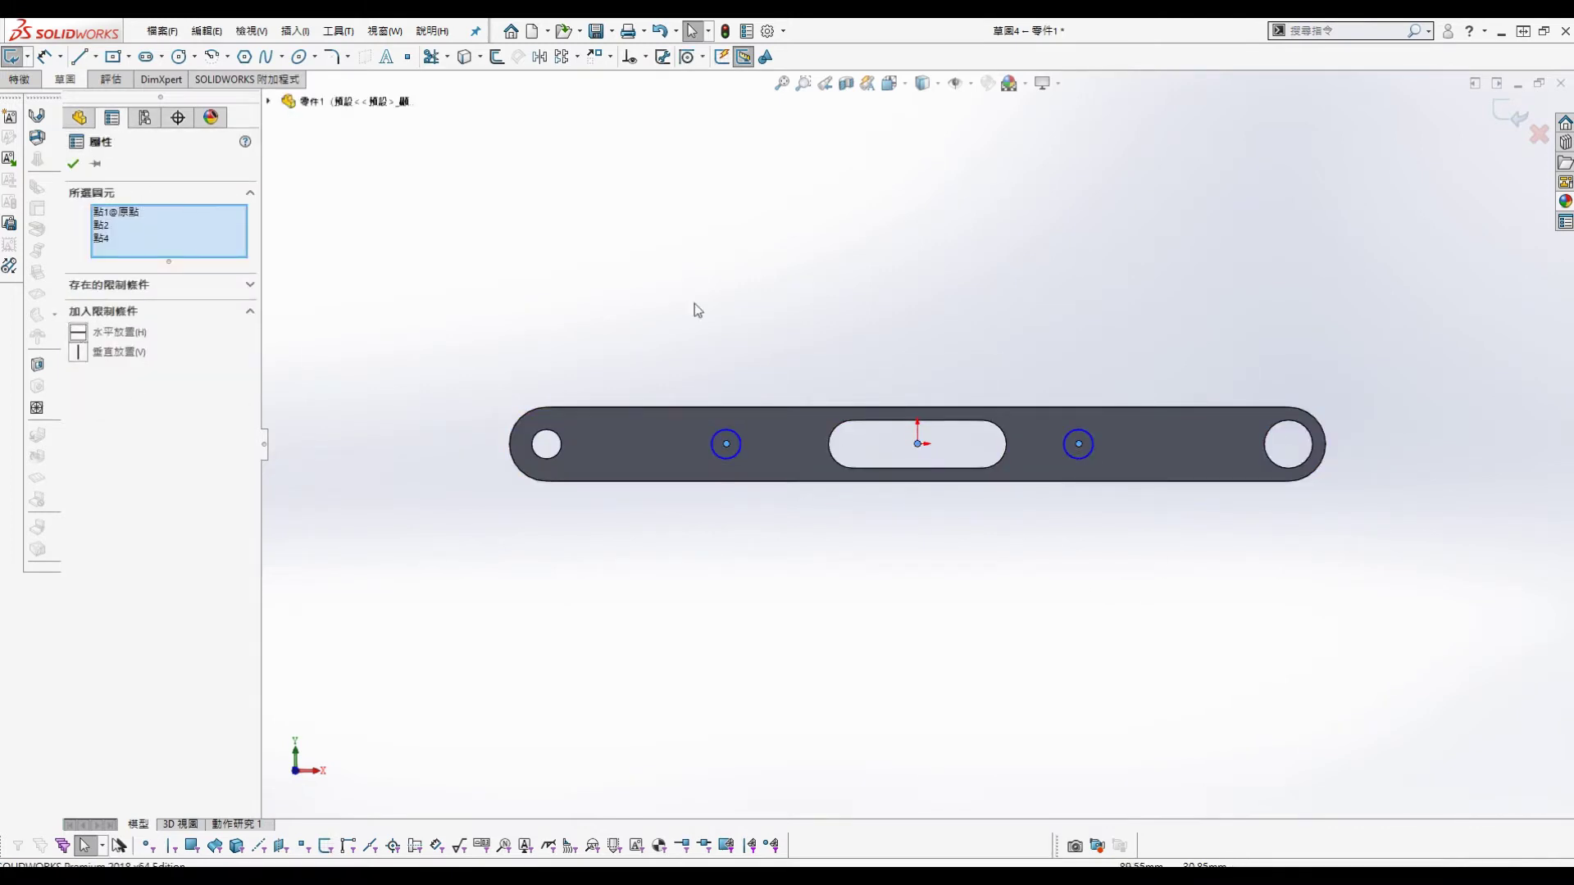
left_click(693, 300)
Step: Dimension the distance between the two circle centres as 64 mm
key("s")
left_click(734, 224)
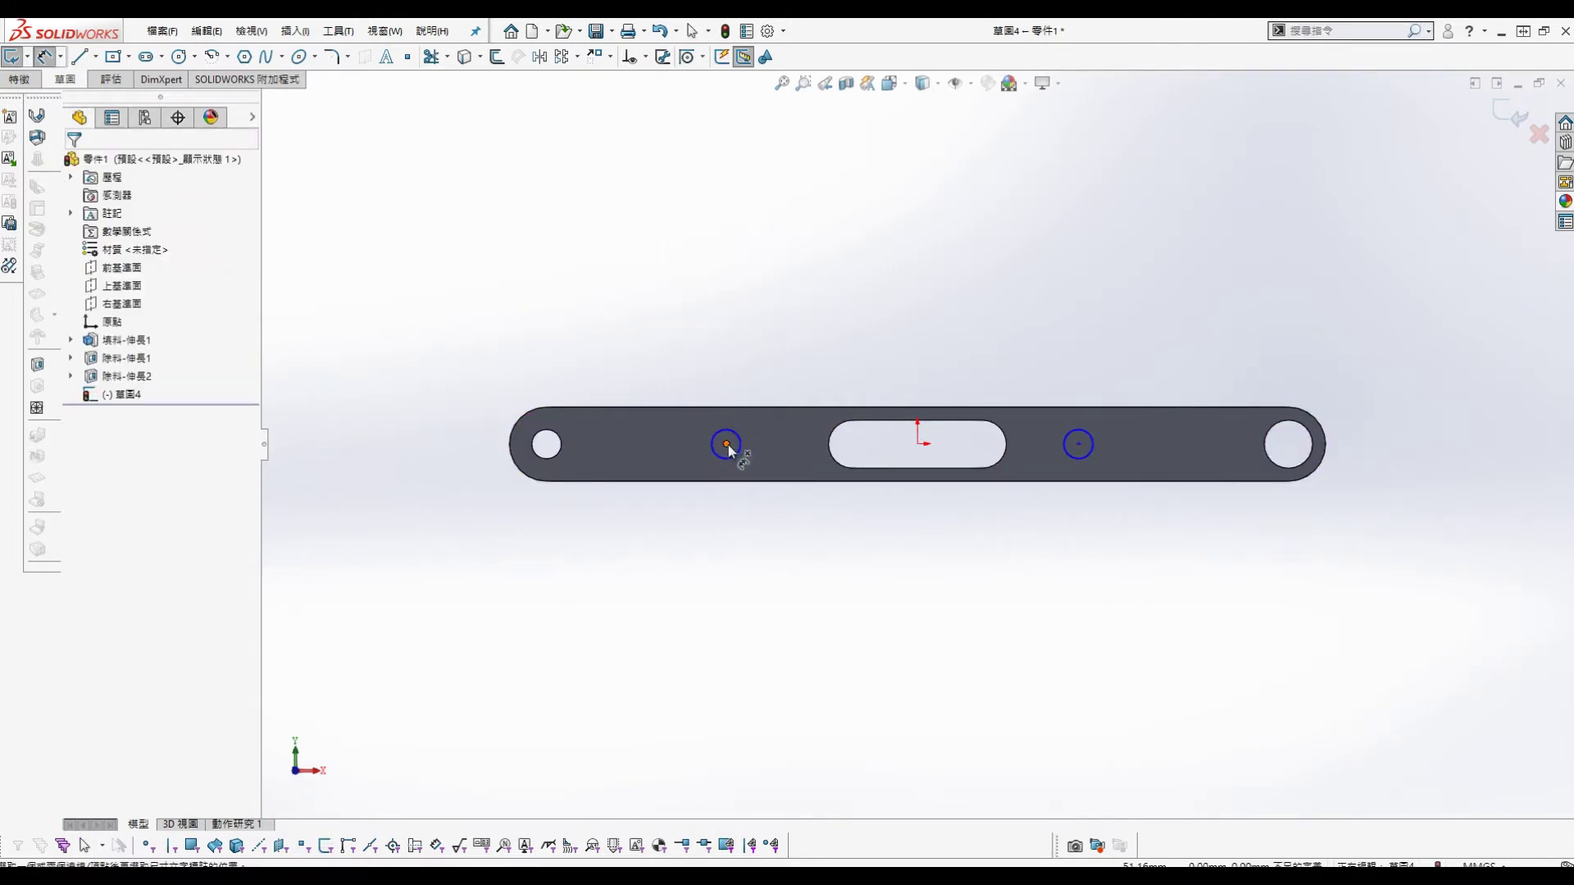
left_click(727, 444)
left_click(1079, 444)
left_click(902, 323)
type("64")
key("Return")
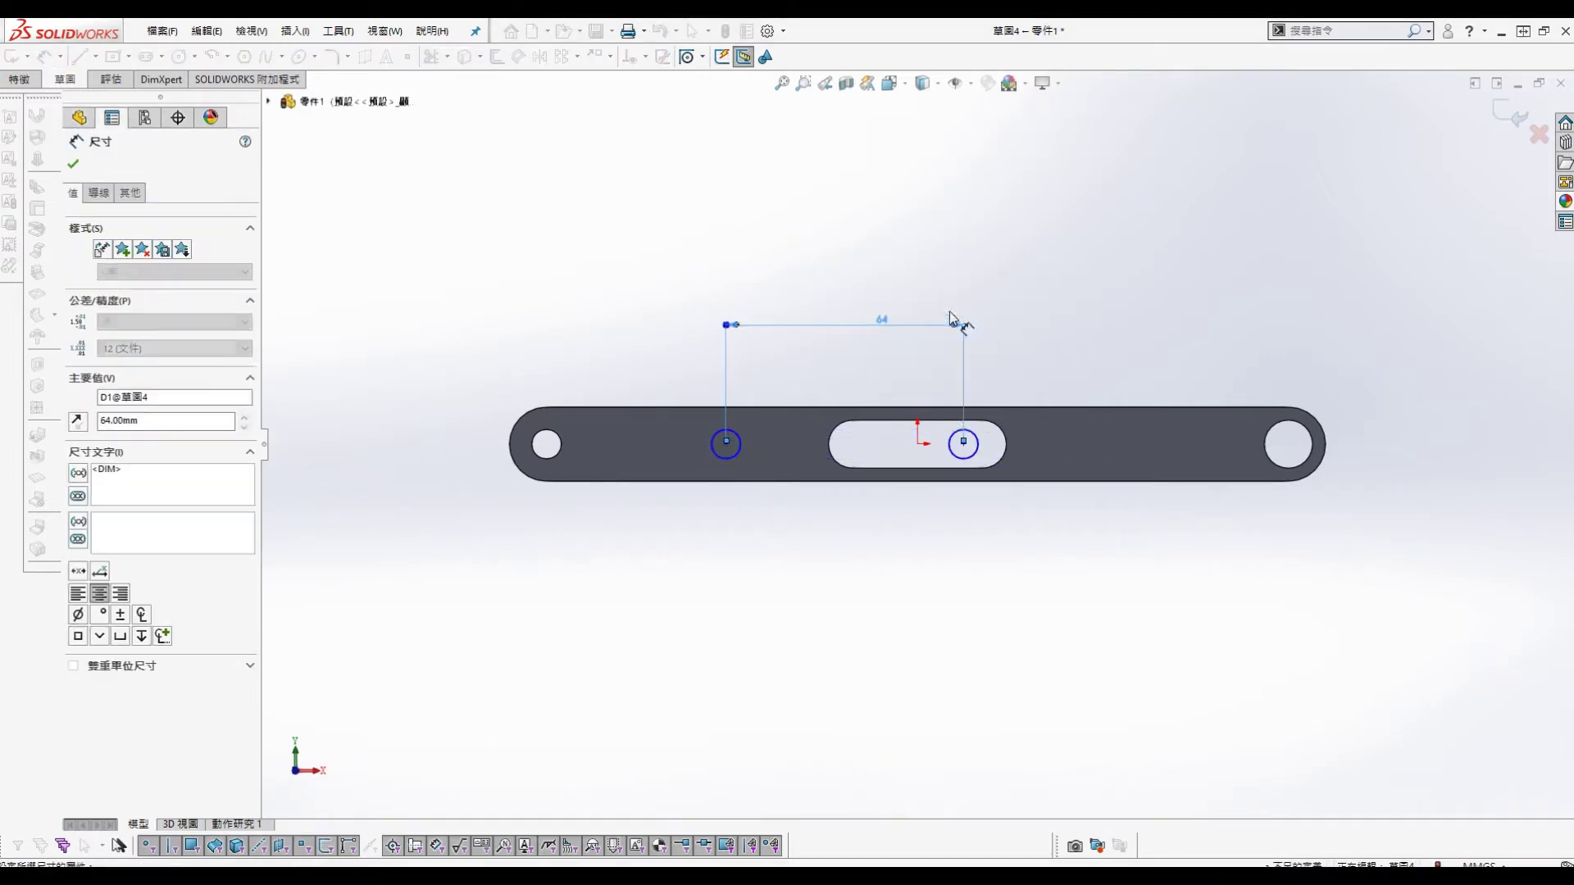
Step: Dimension the left circle's centre to the origin with the equation ="D1@草圖4"/2, half the 64 mm spacing
left_click(918, 445)
left_click(726, 444)
left_click(783, 551)
type("=")
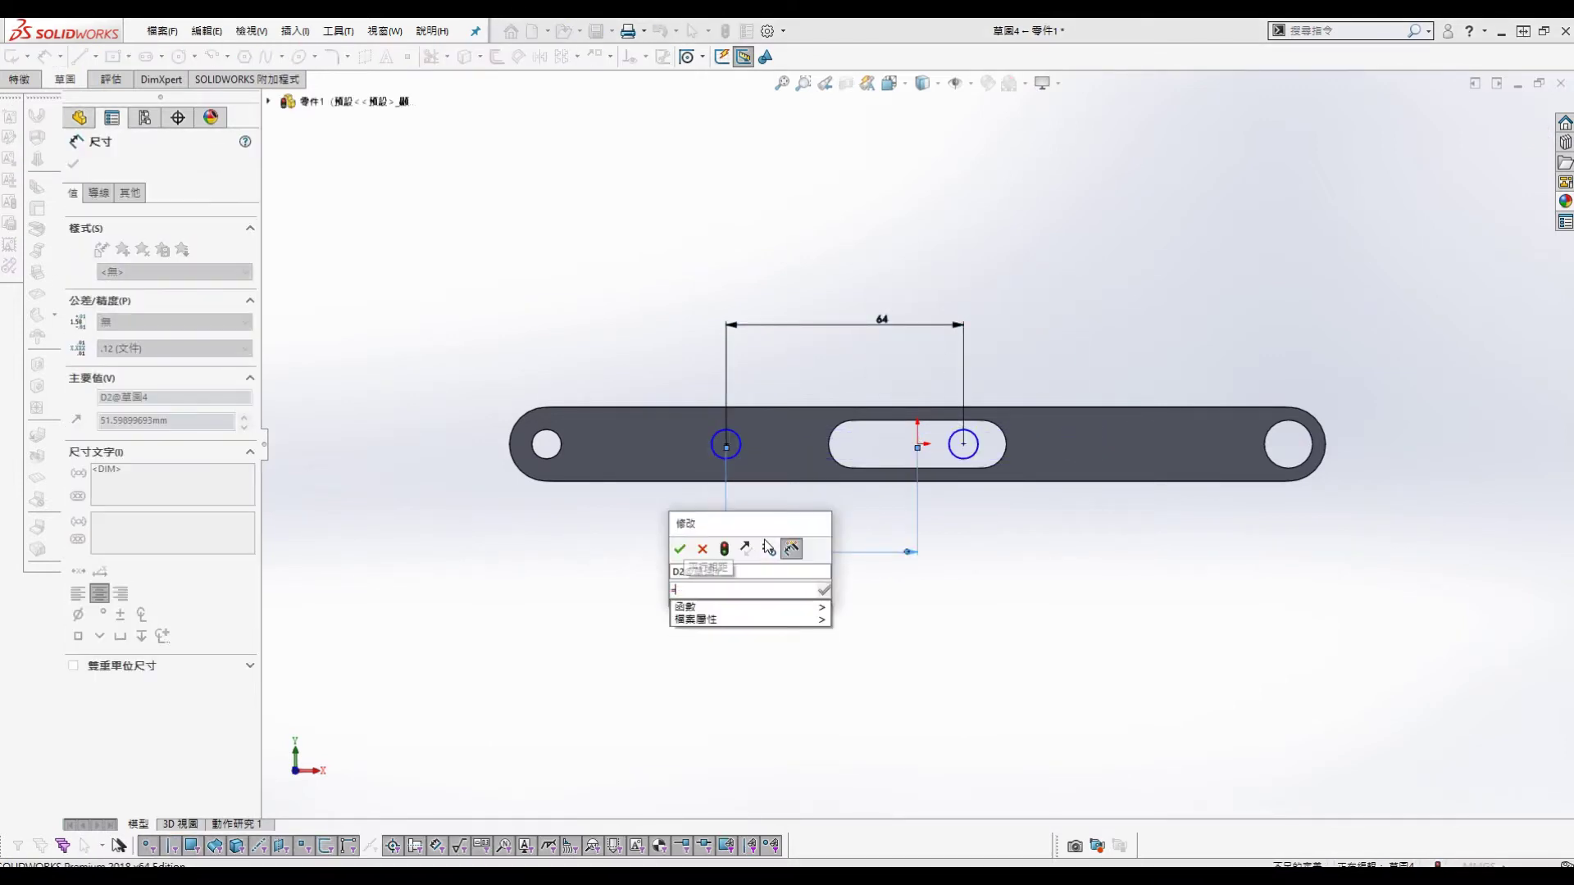
left_click(884, 321)
type("/2")
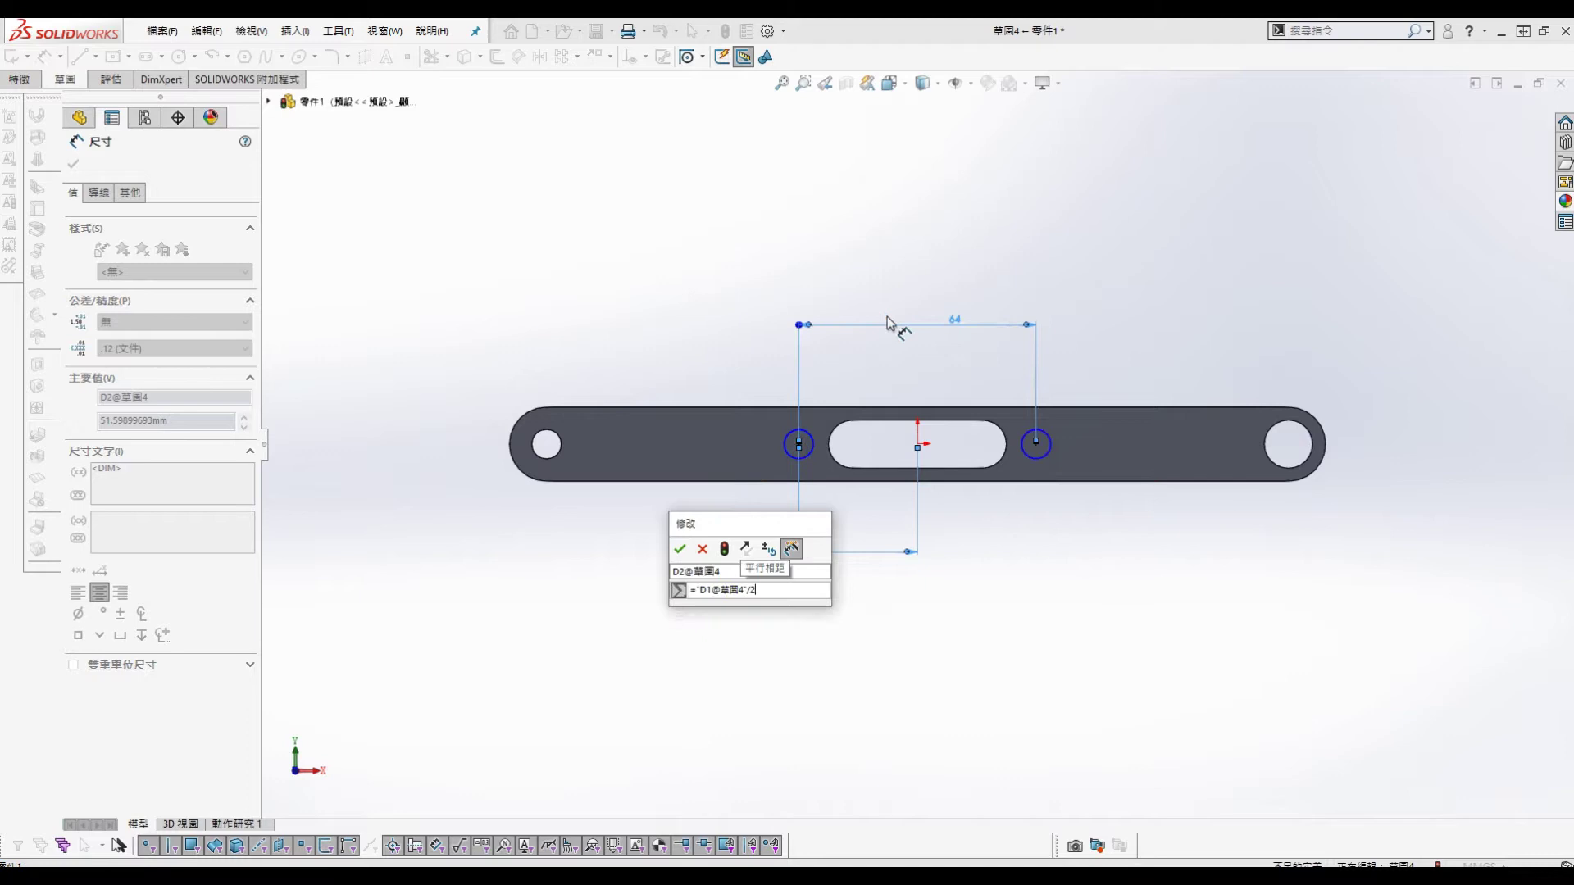
left_click(686, 558)
Step: Dimension the left circle's diameter as 5 mm and extrude both circles into pins on the front face
left_click(787, 433)
left_click(656, 326)
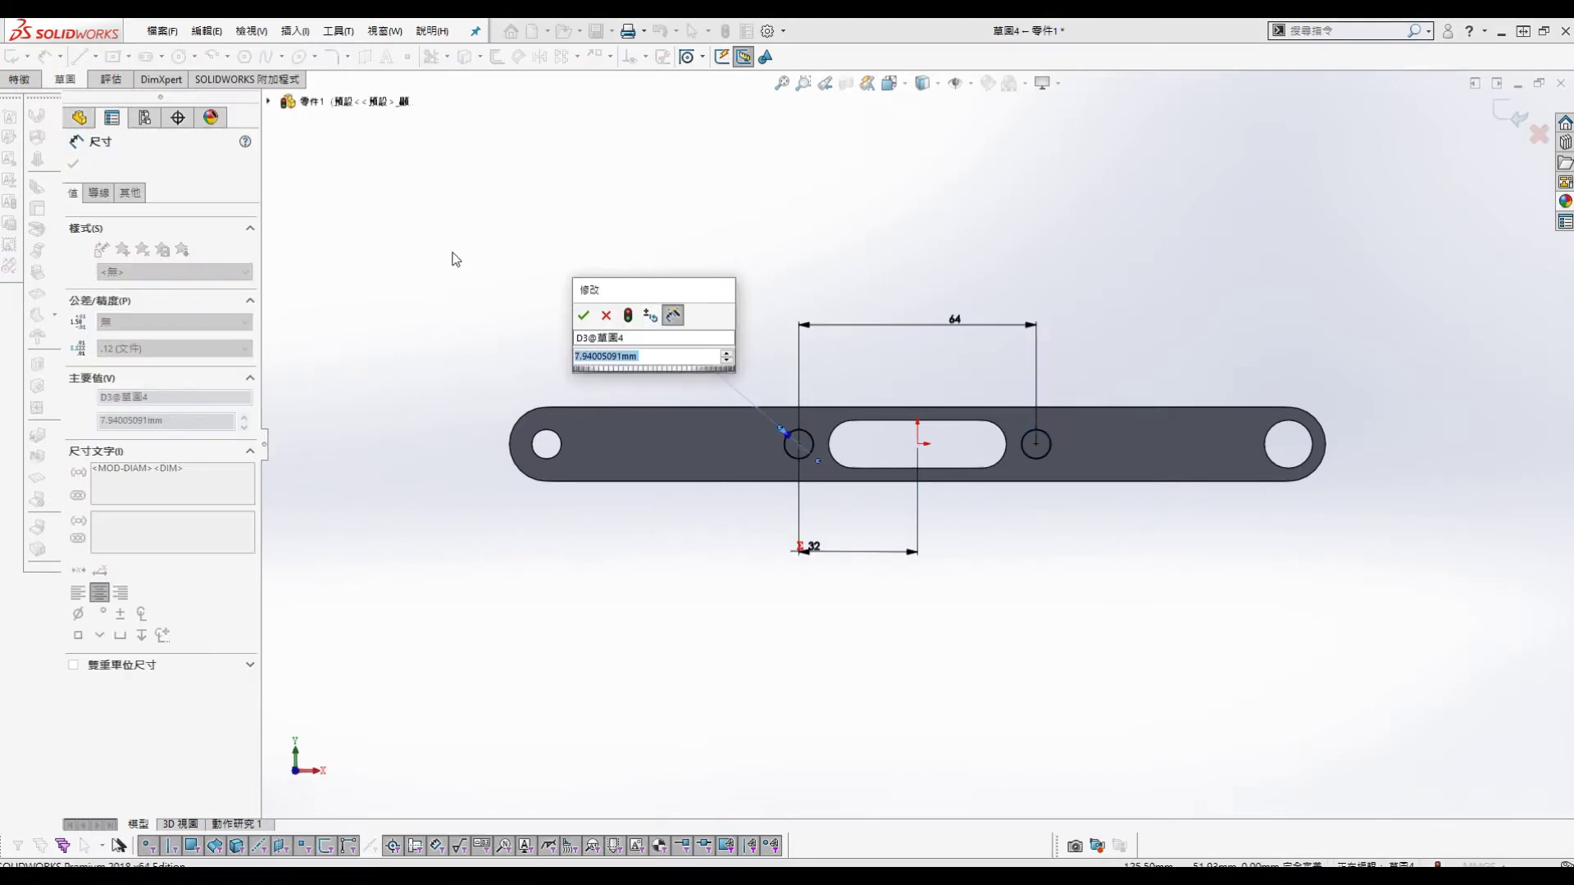
type("5")
key("Return")
key("s")
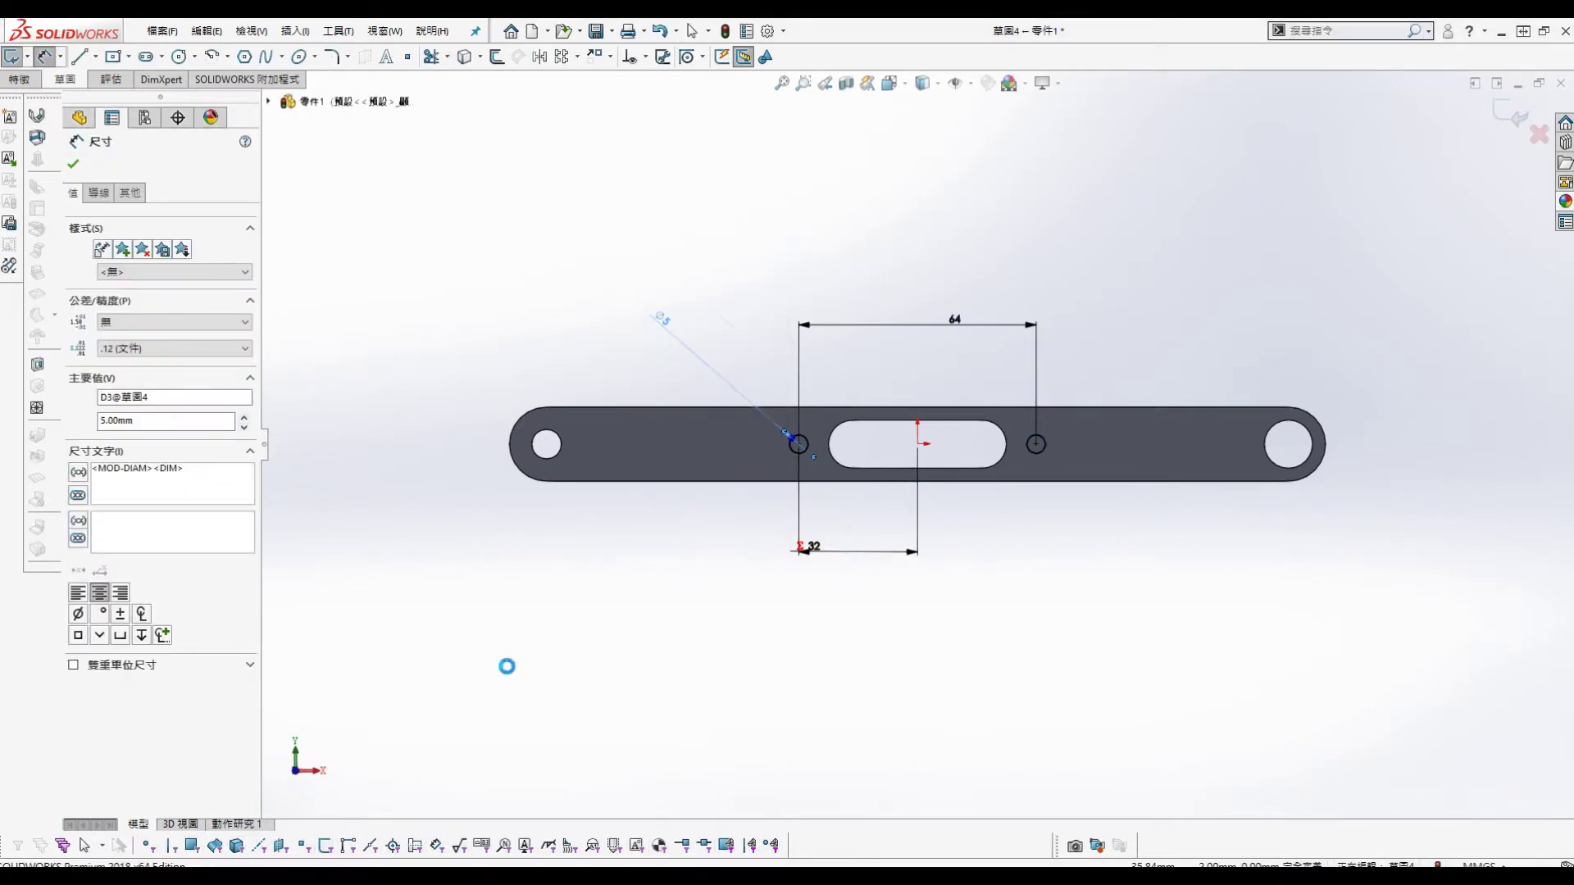
key("Return")
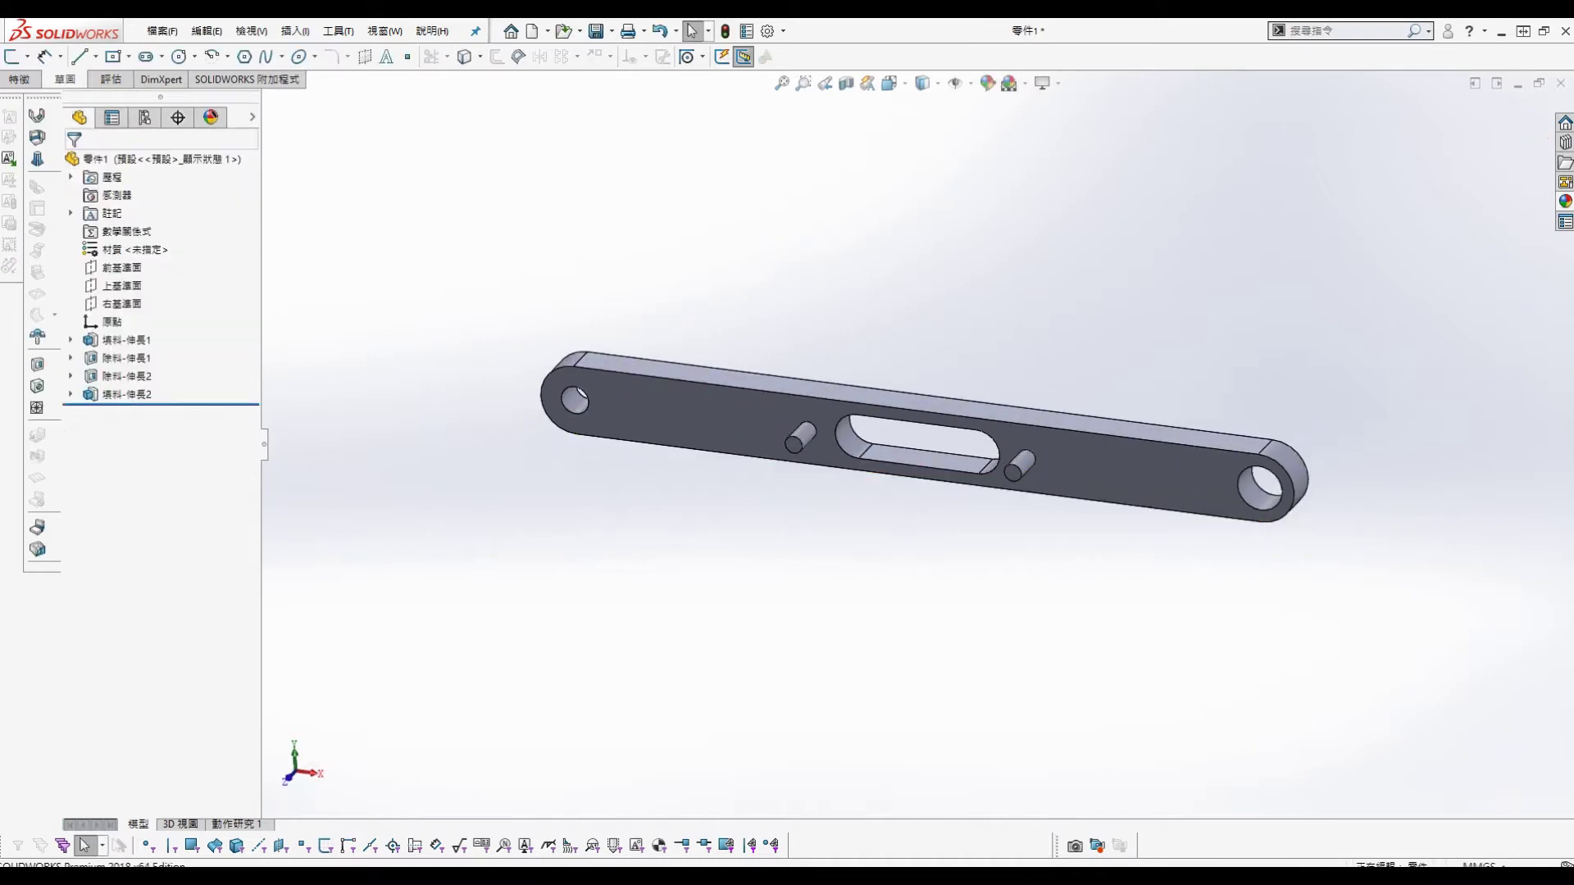
right_click(138, 164)
left_click(198, 381)
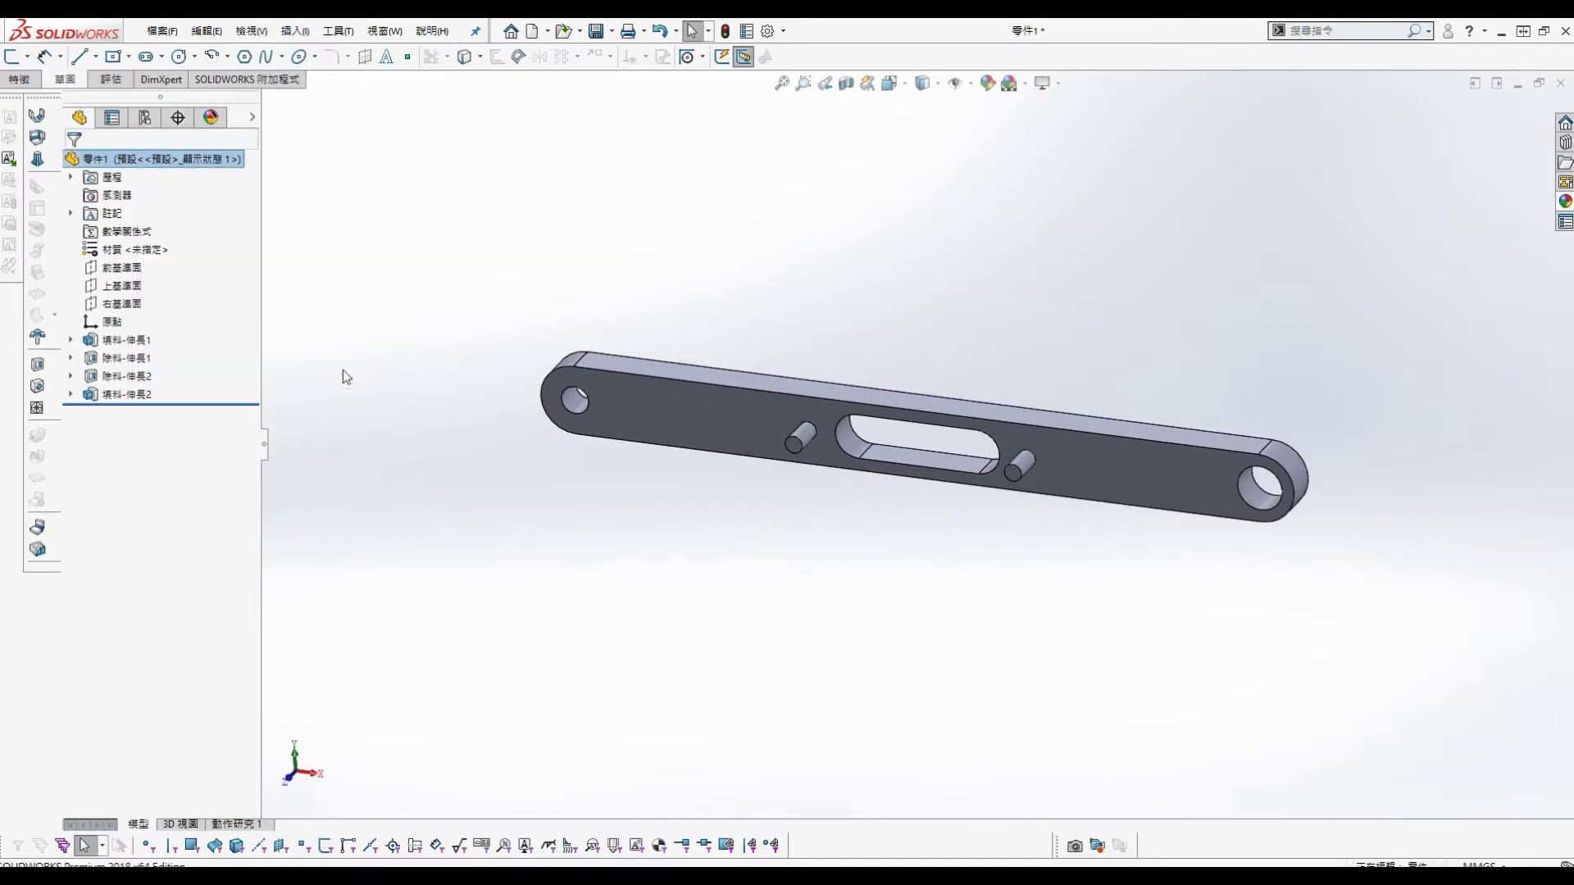
Step: Colour the whole link bar green (RGB 0, 183, 41) and save the part as sliding link
left_click(146, 579)
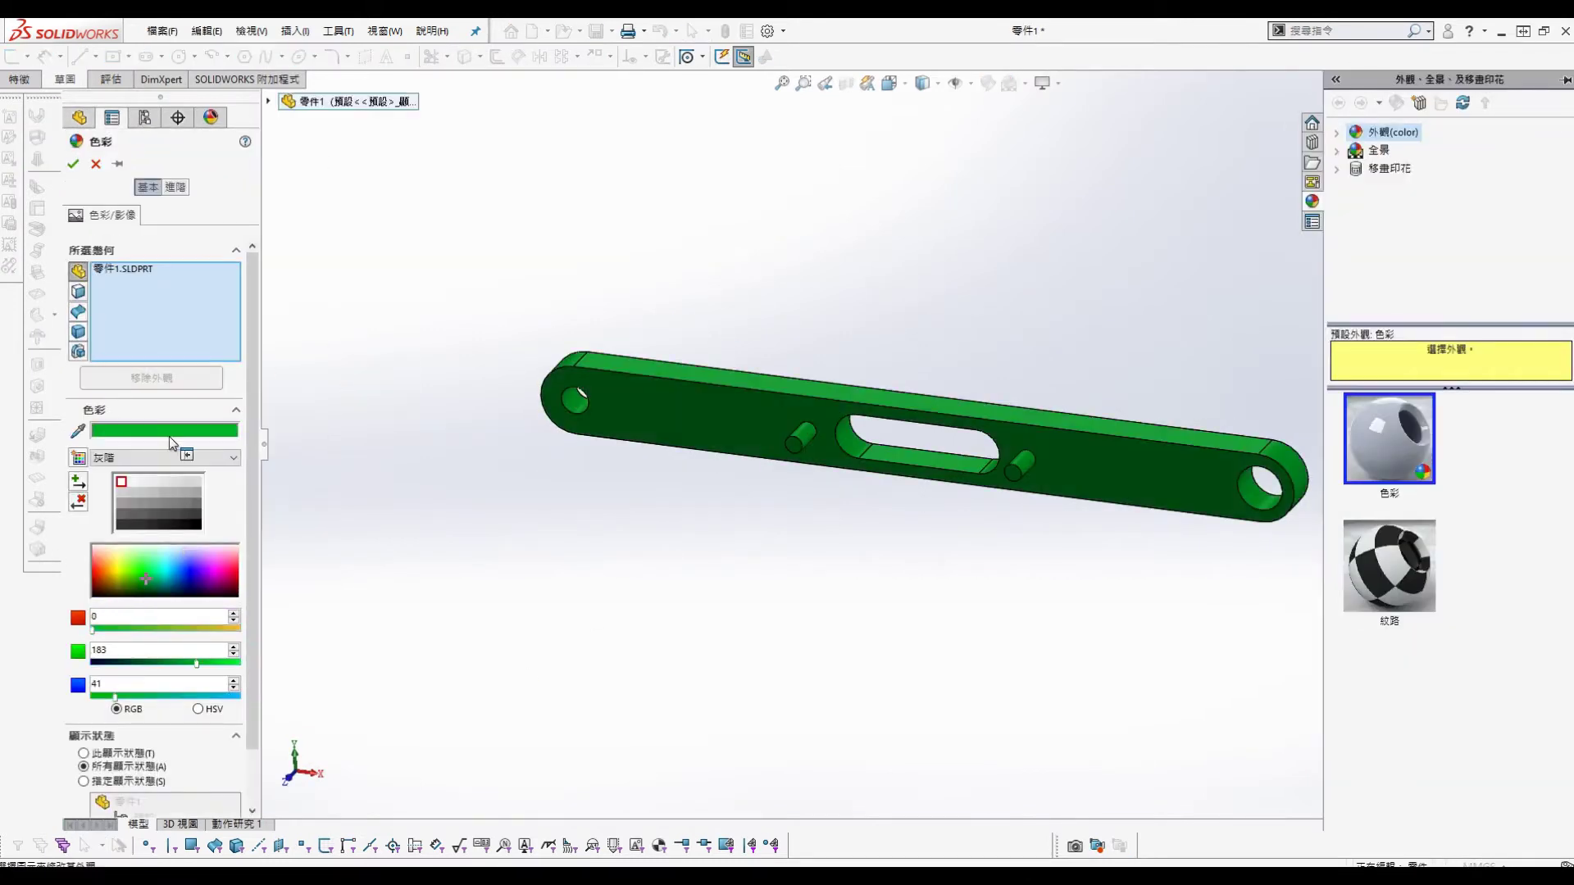
left_click(72, 165)
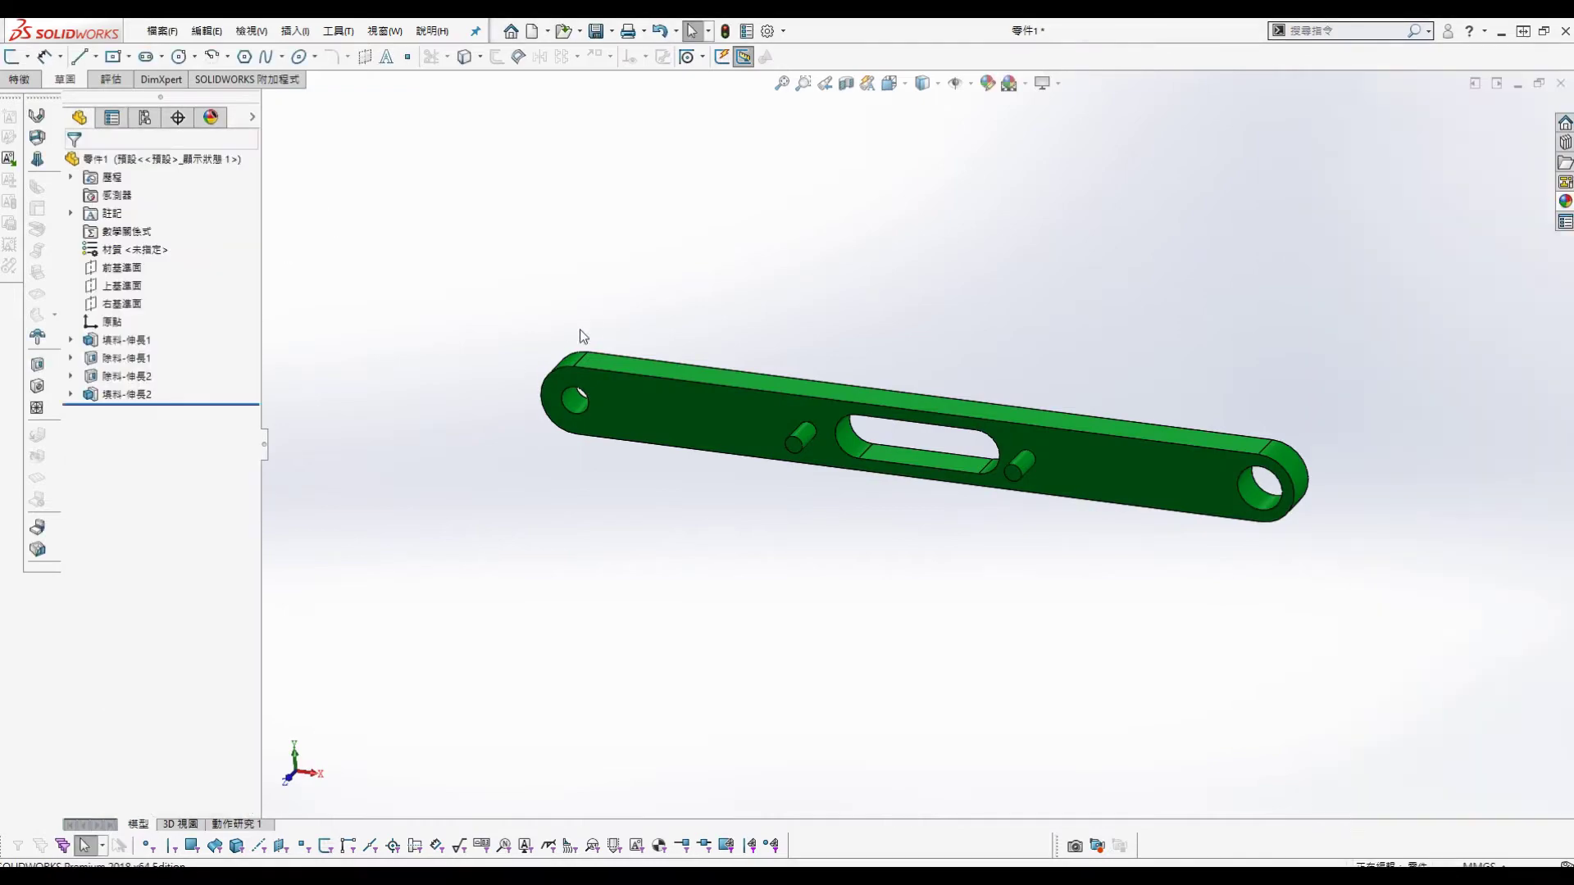
key("ctrl+s")
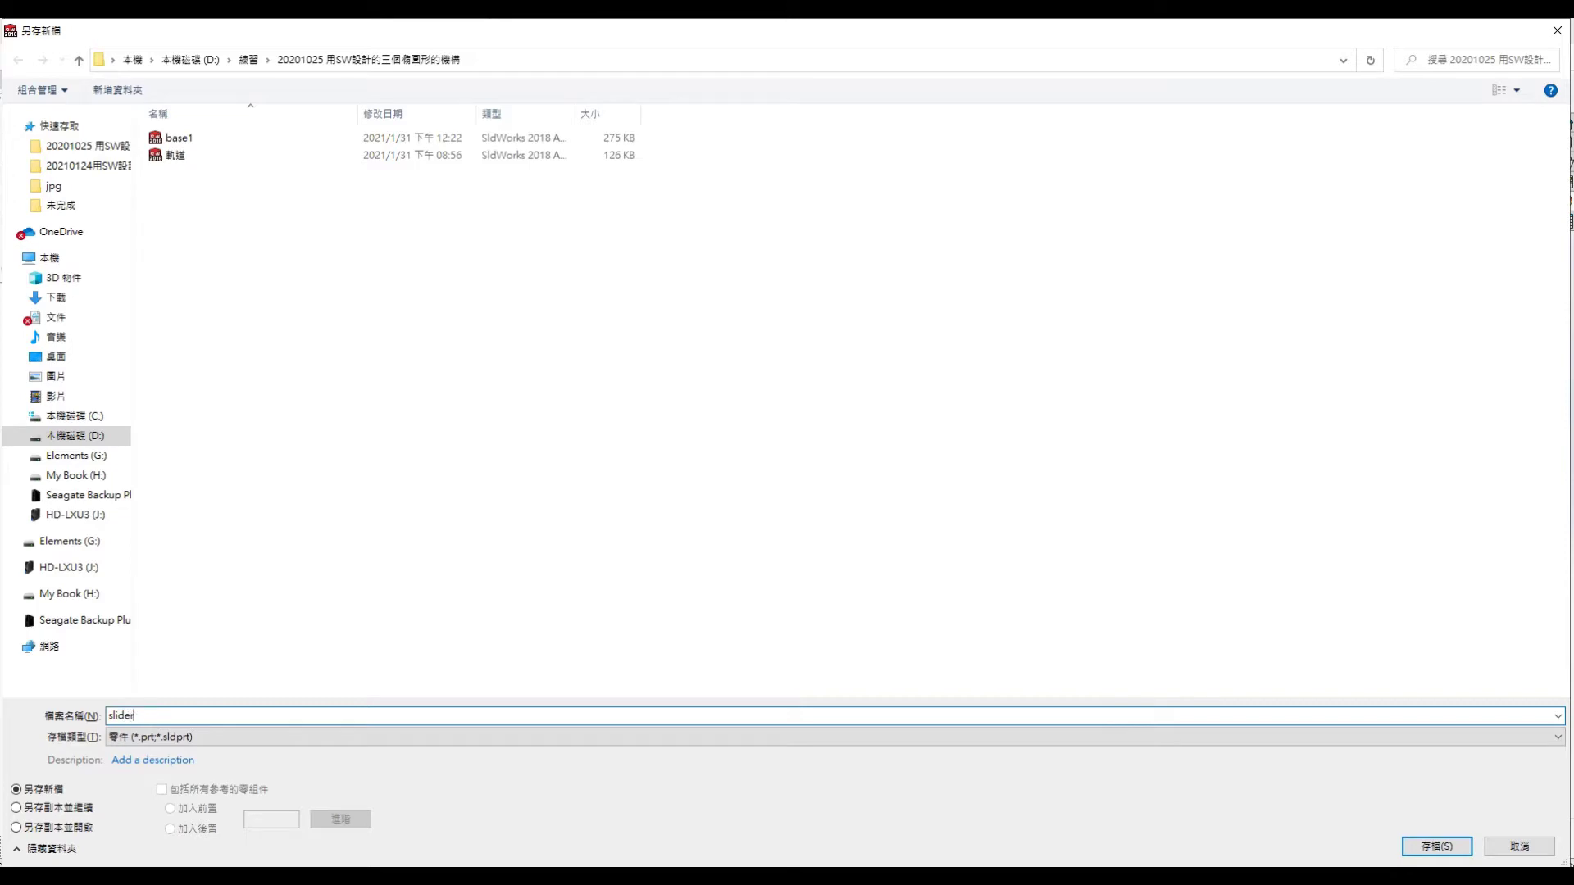
type("sliding link")
key("Return")
Step: Fillet the link bar's outer edge and the edges of the central slot with a 1 mm radius
scroll(977, 377, "up", 3)
scroll(976, 410, "down", 2)
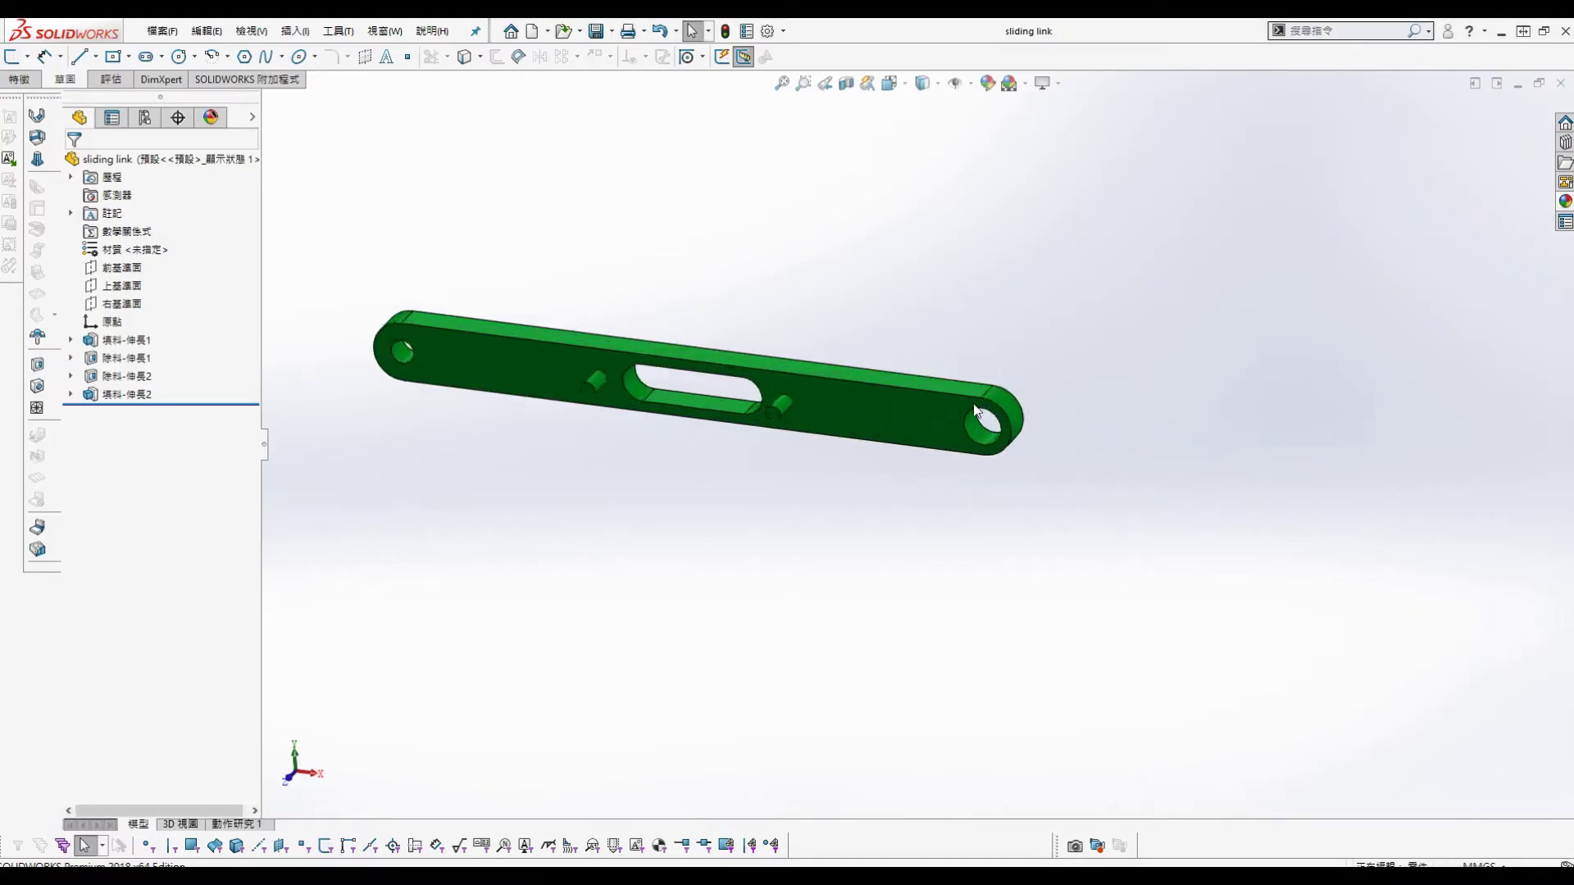
middle_click_drag(975, 410, 942, 435)
key("s")
left_click(729, 373)
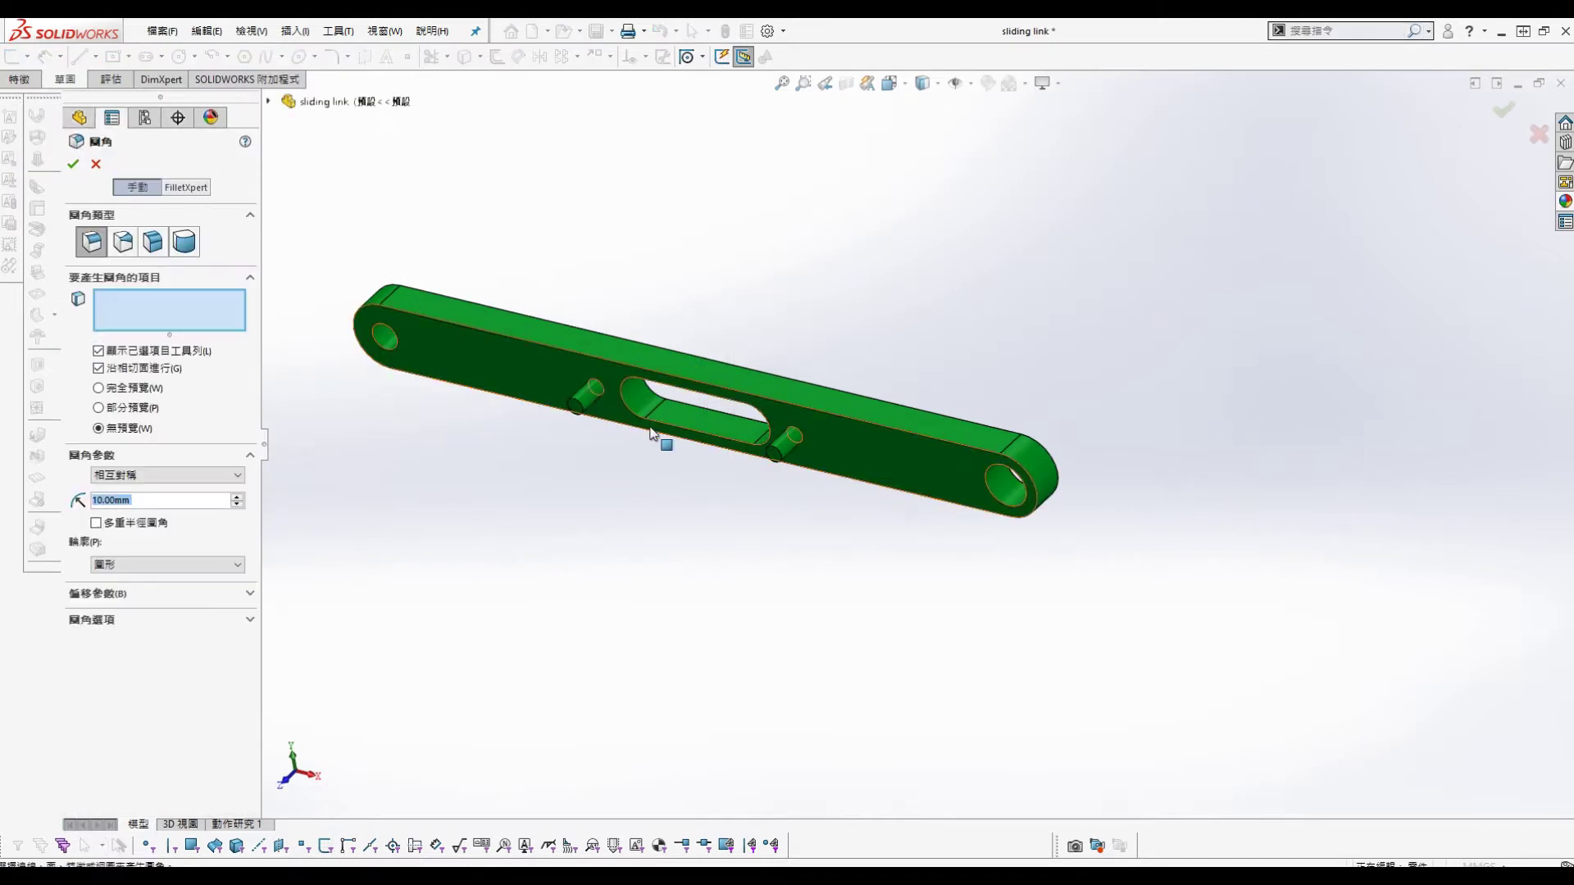
left_click(808, 405)
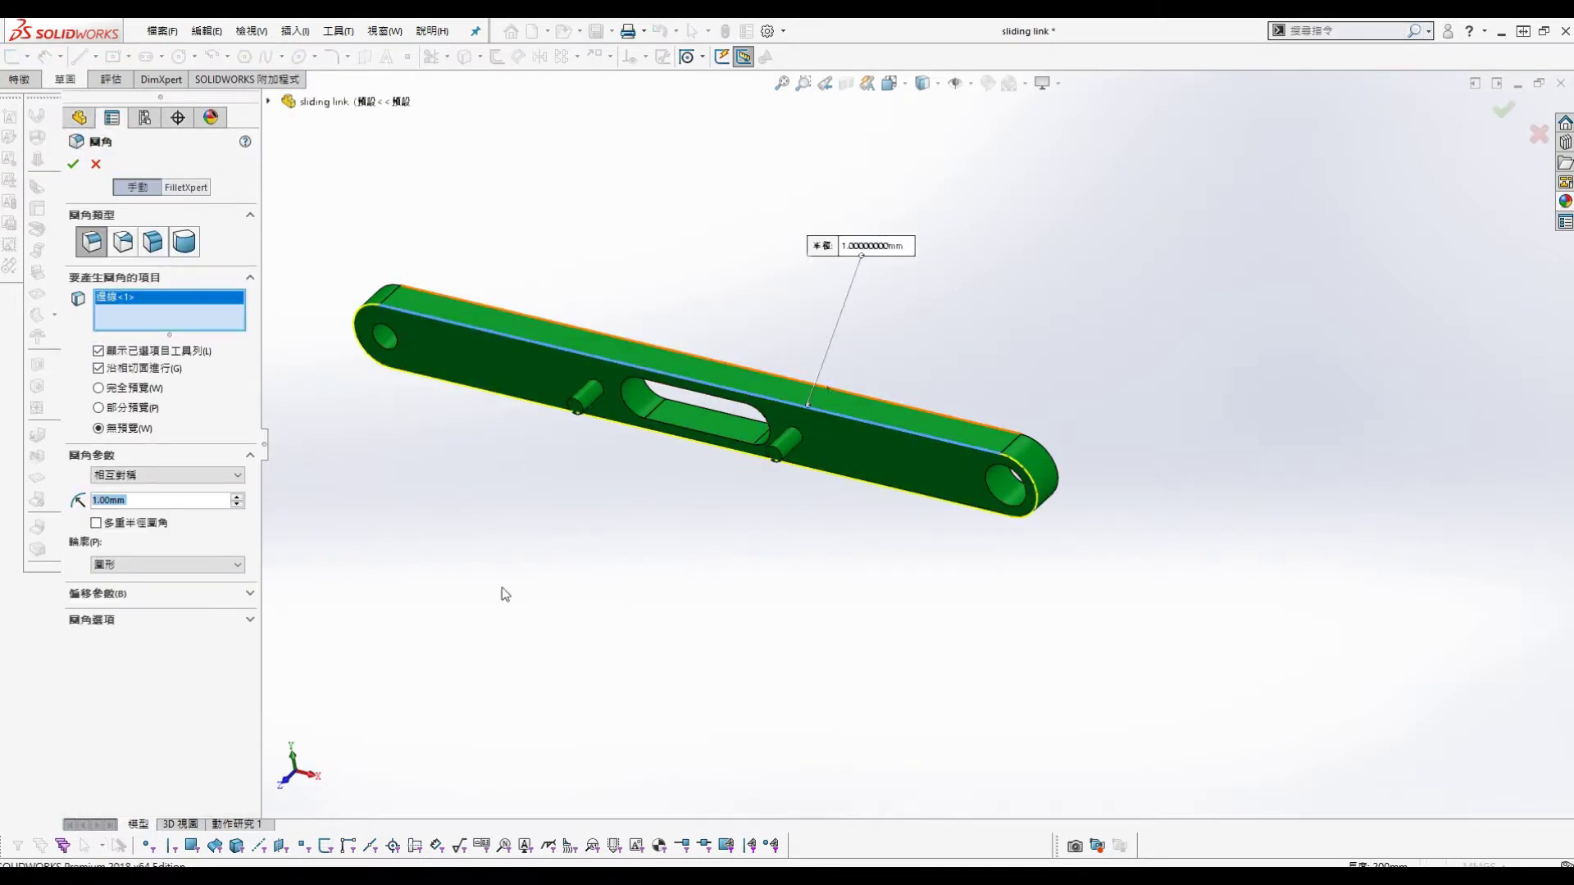
left_click(710, 432)
left_click(711, 413)
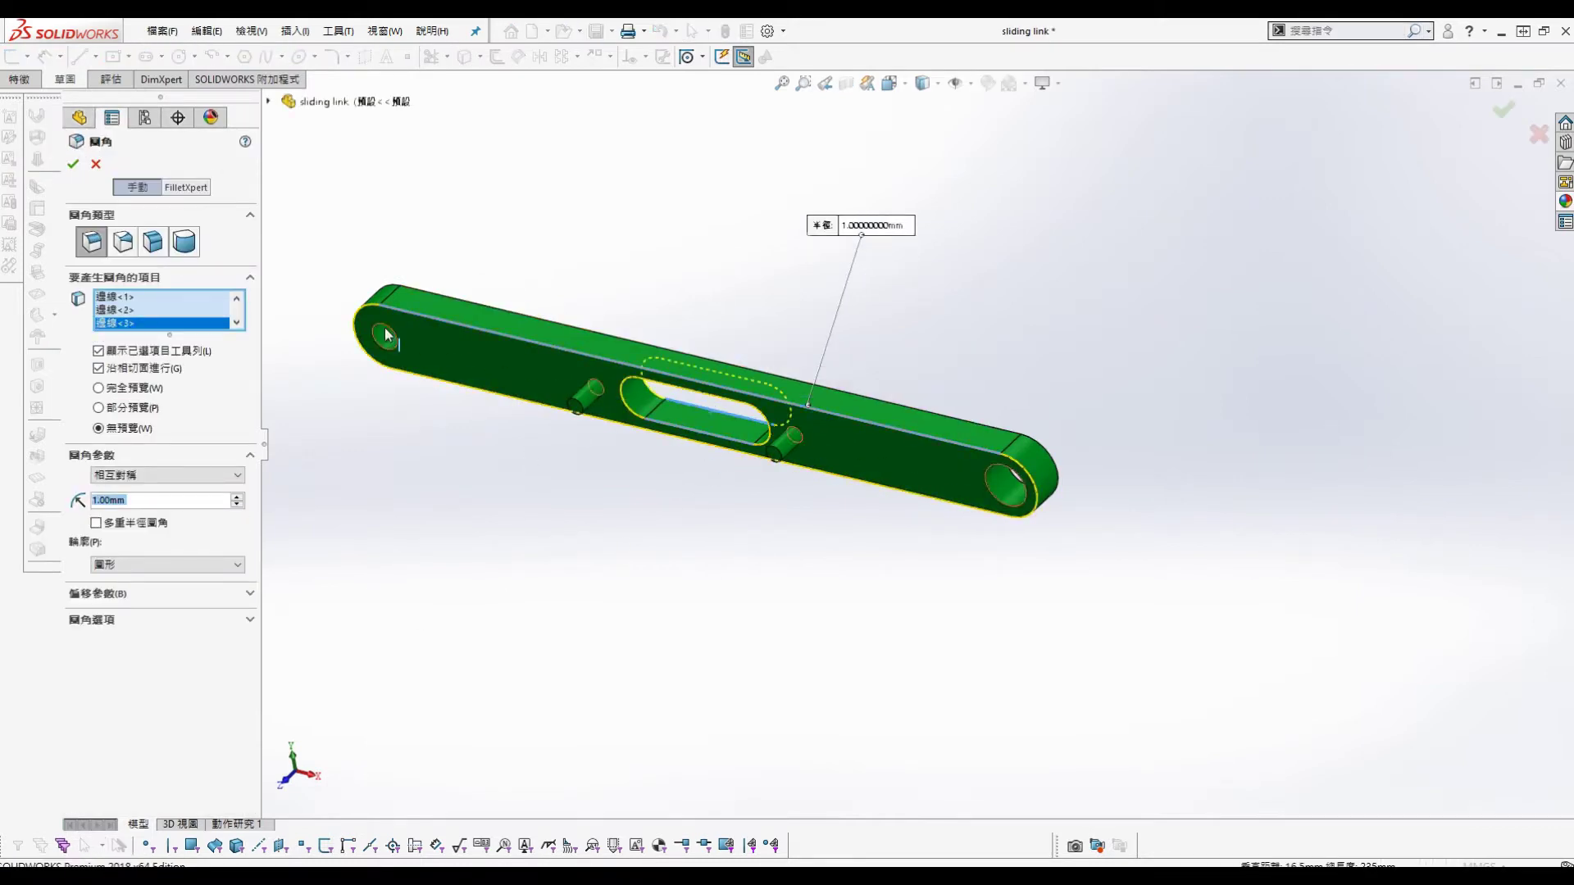
left_click(73, 164)
left_click(1080, 311)
scroll(352, 331, "down", 3)
middle_click_drag(865, 644, 850, 555)
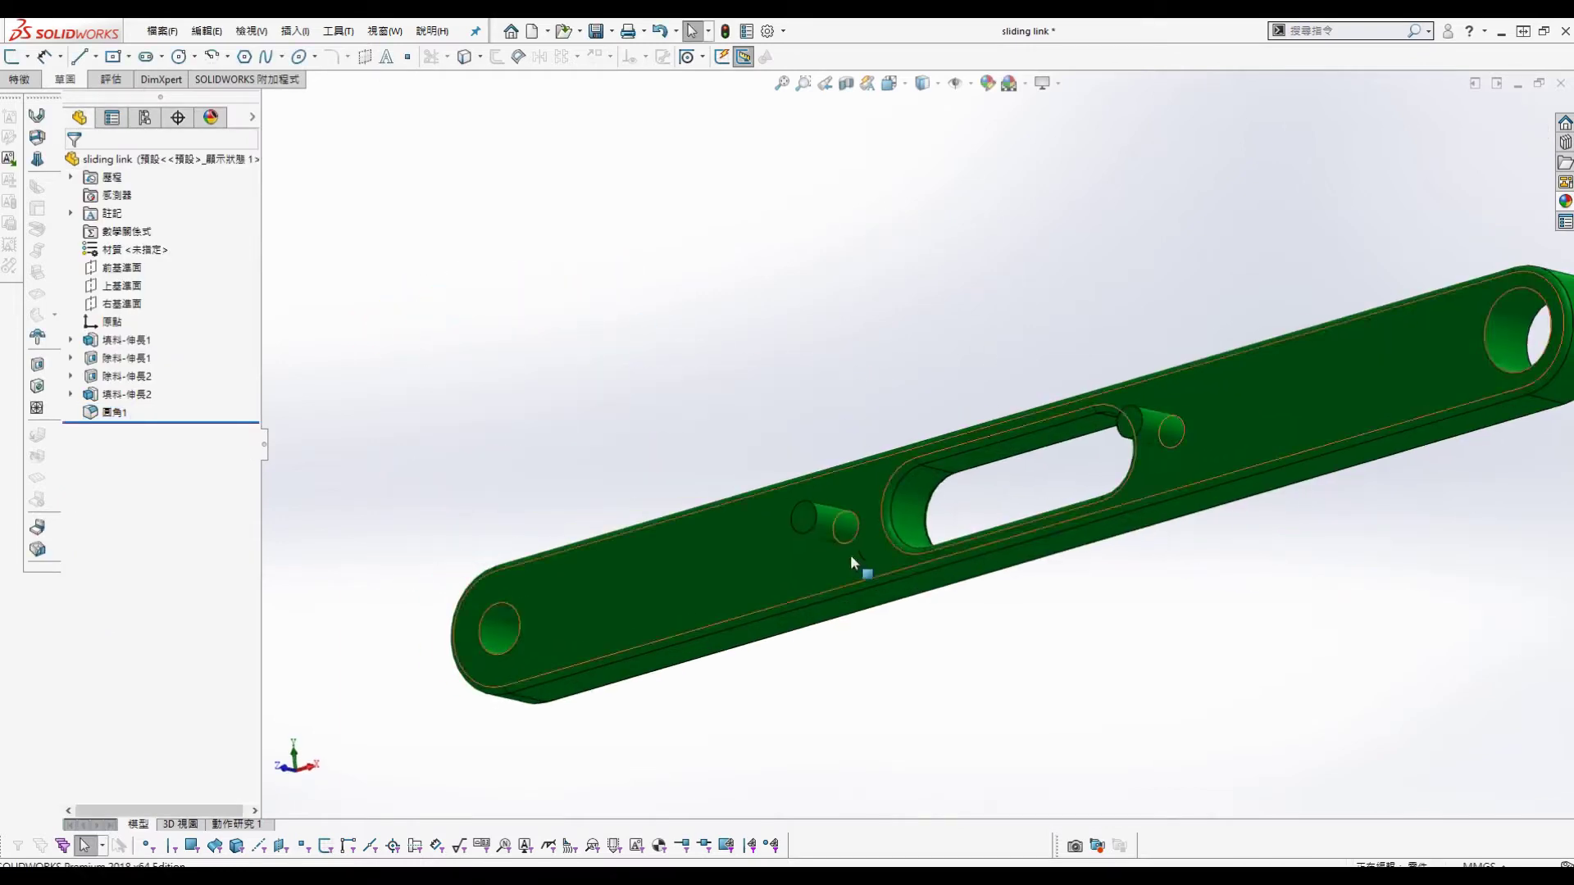
scroll(967, 550, "up", 5)
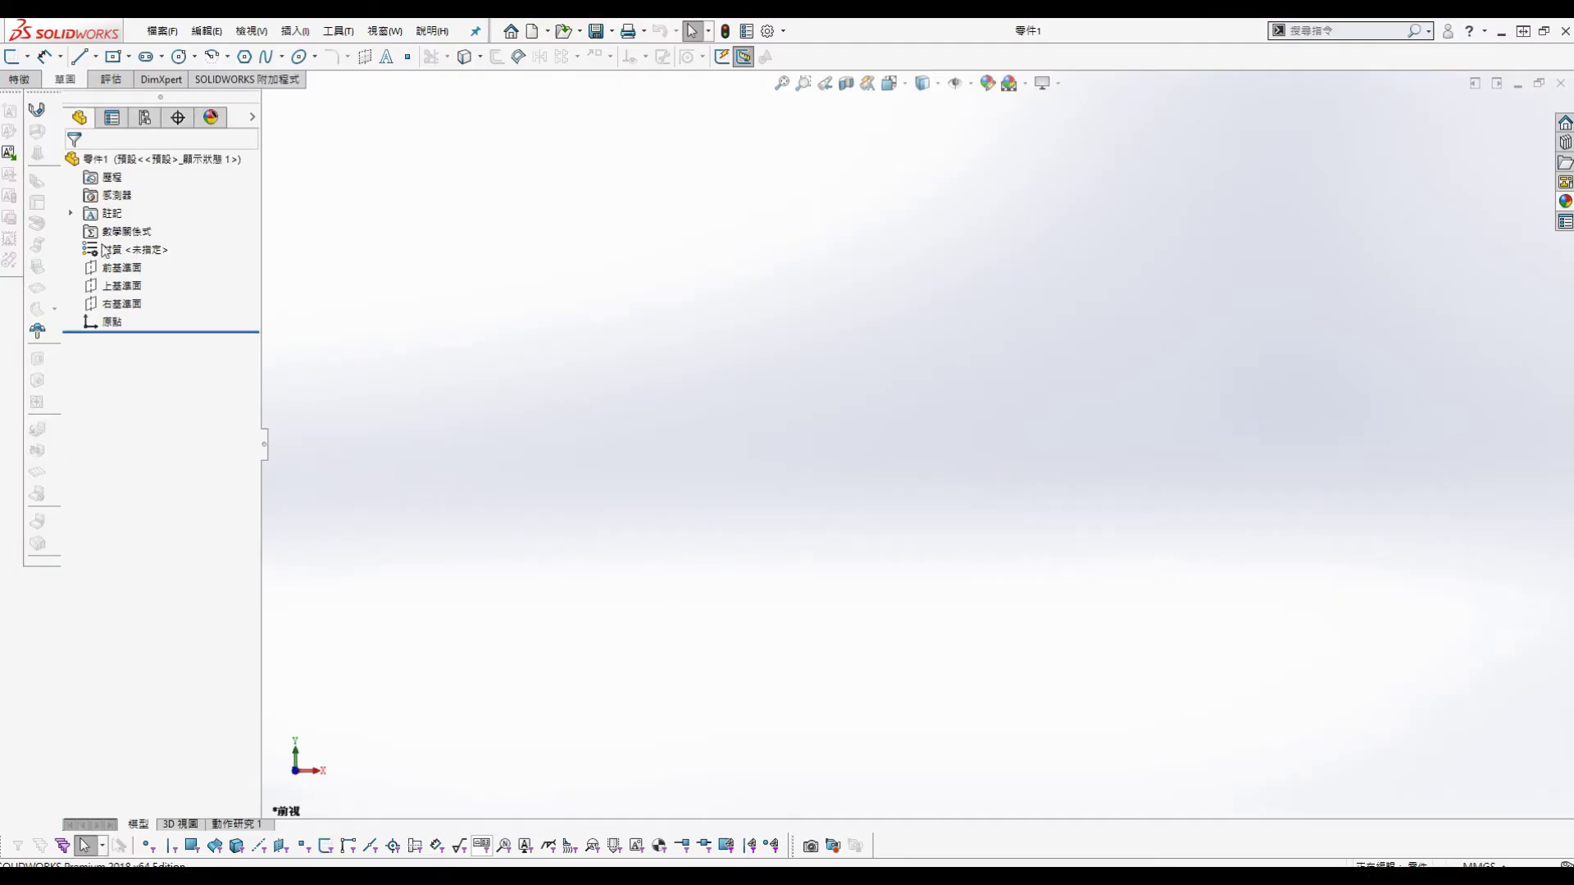
Step: In the new part, start a sketch on the Front Plane and draw a vertical centreline about 91 mm long upward from the origin
left_click(122, 267)
left_click(123, 235)
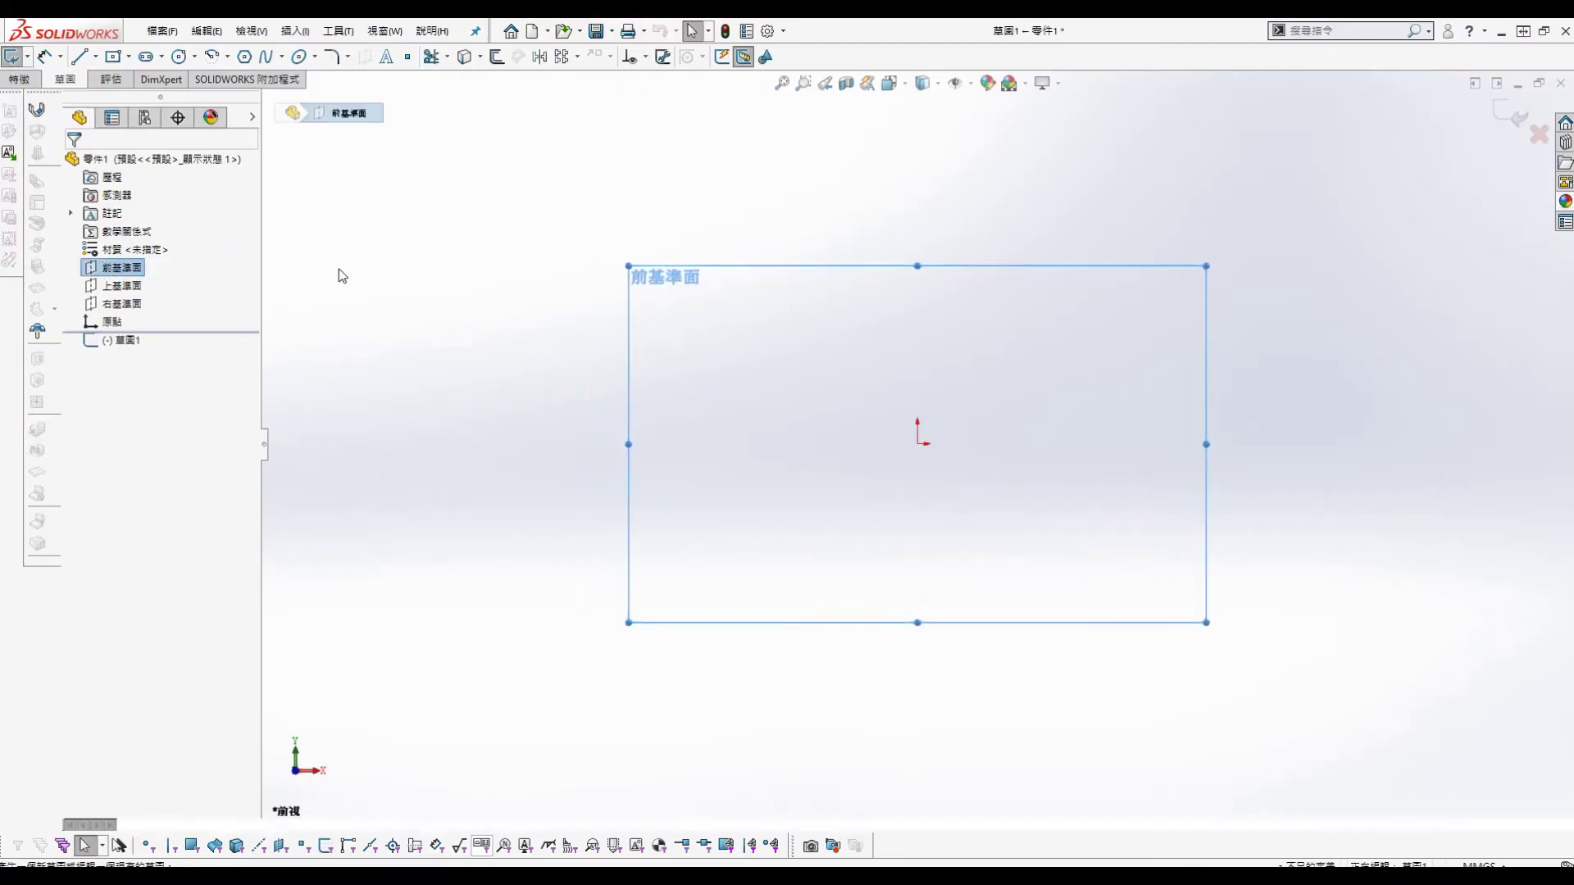
key("s")
left_click(673, 384)
left_click(693, 426)
left_click(917, 444)
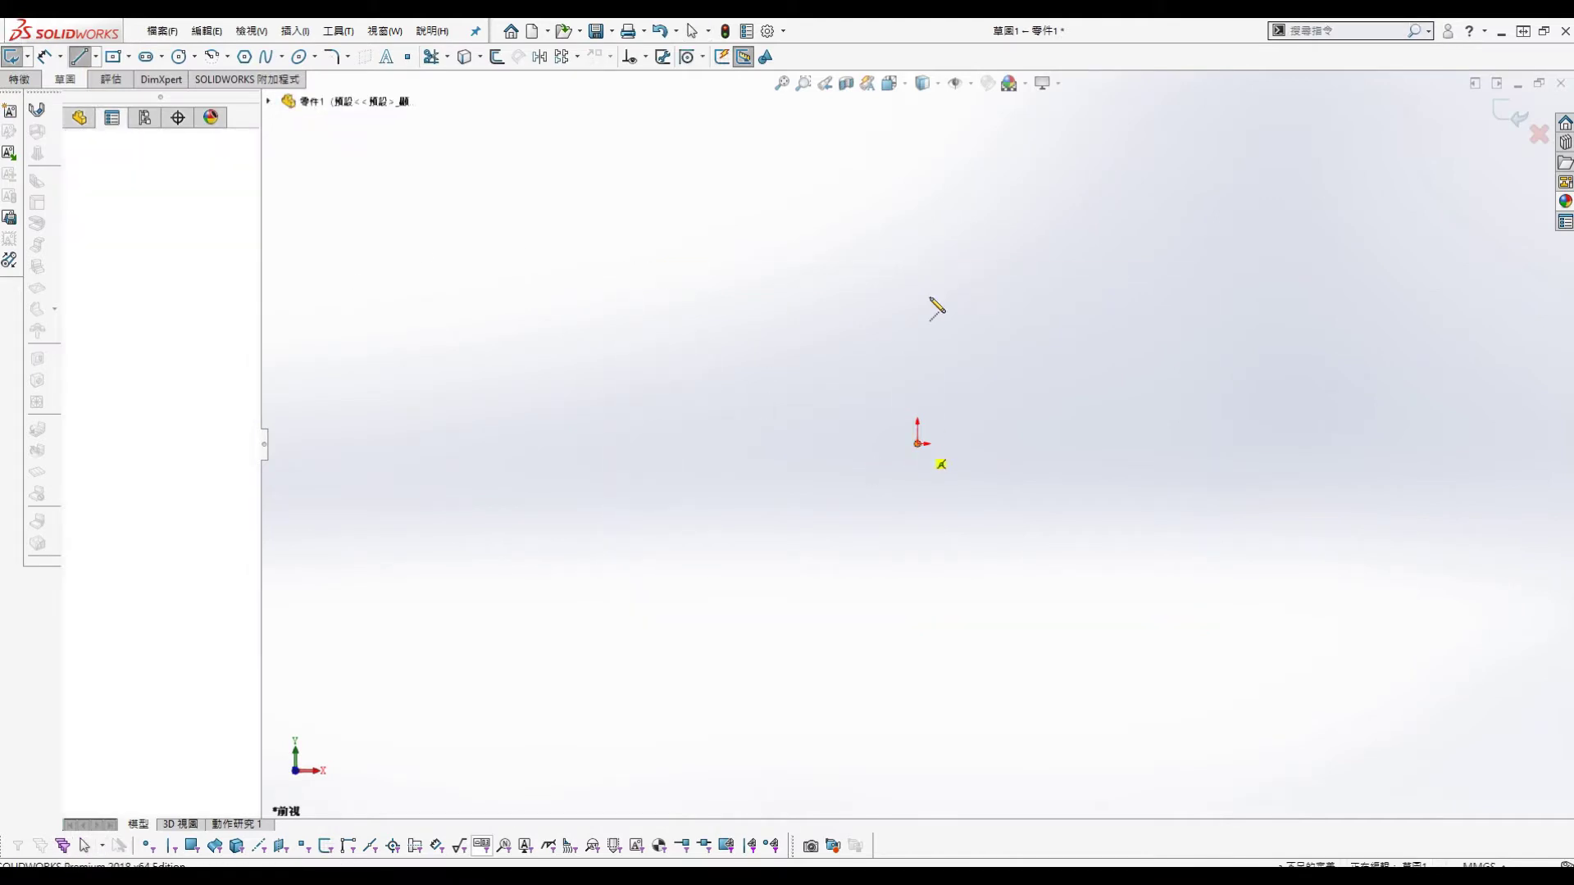
left_click(917, 240)
key("Escape")
Step: Draw a horizontal line about 49 mm long from the origin and a vertical line about 60 mm high from its free end
scroll(1008, 386, "down", 2)
key("s")
left_click(994, 290)
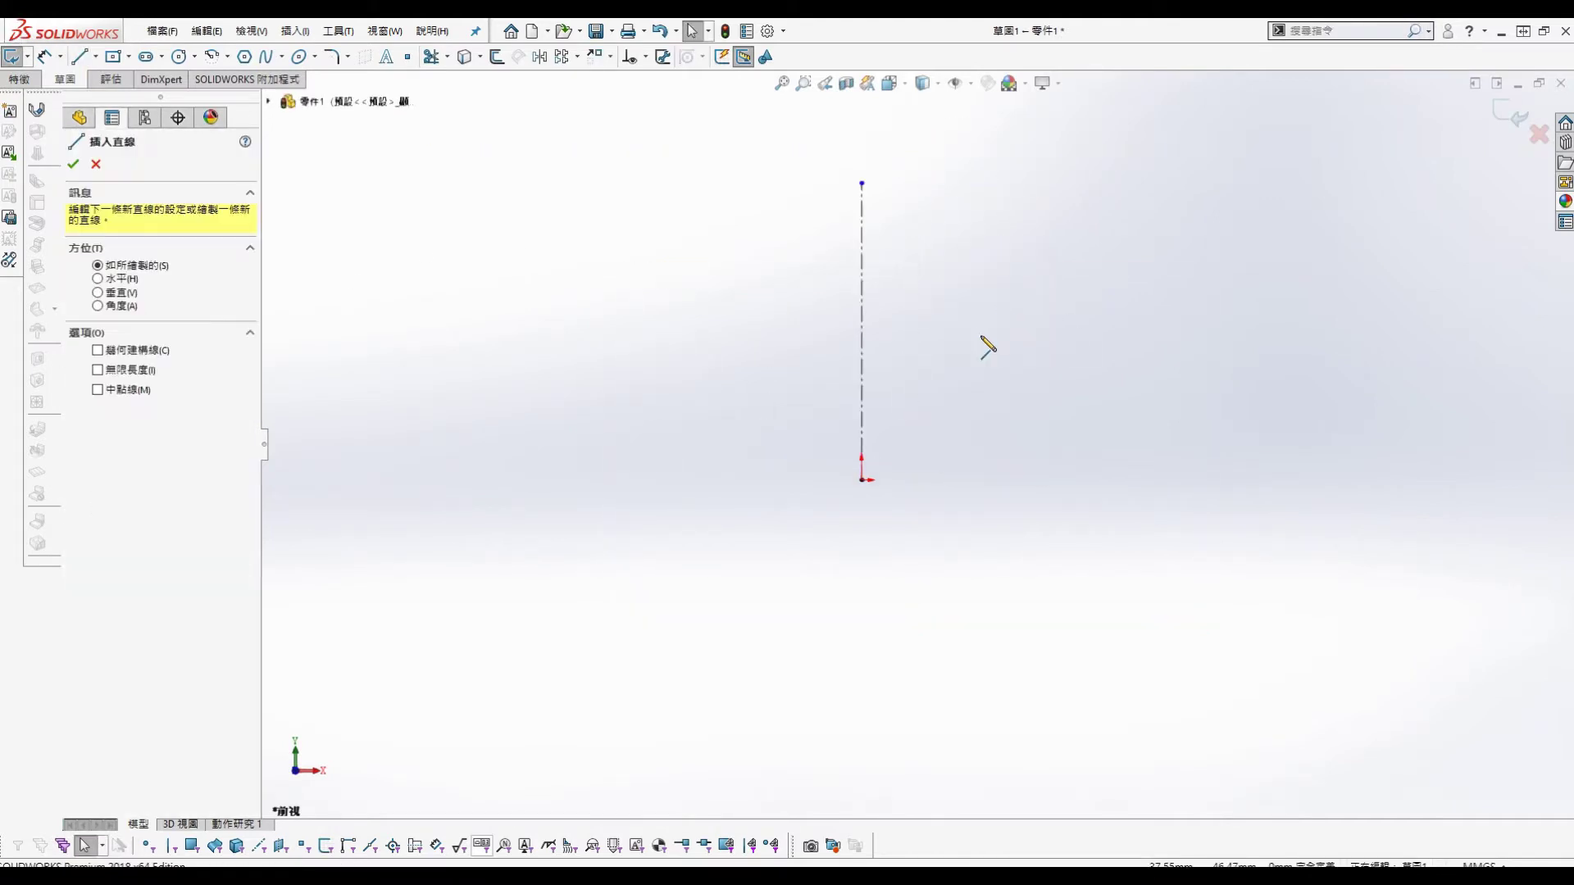
left_click(861, 480)
left_click(1020, 481)
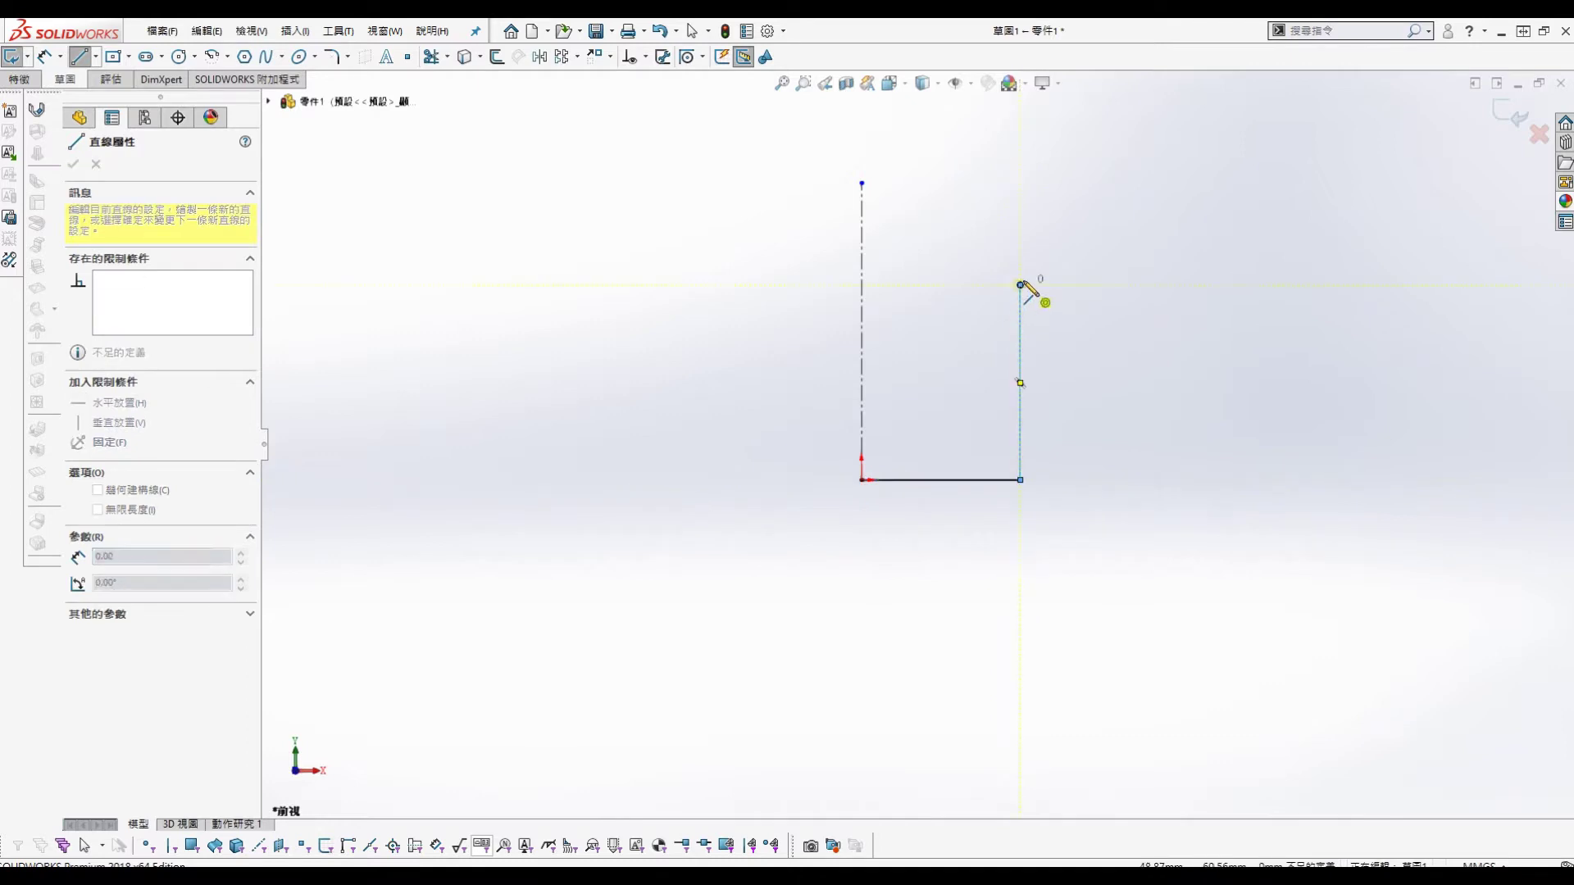
key("Escape")
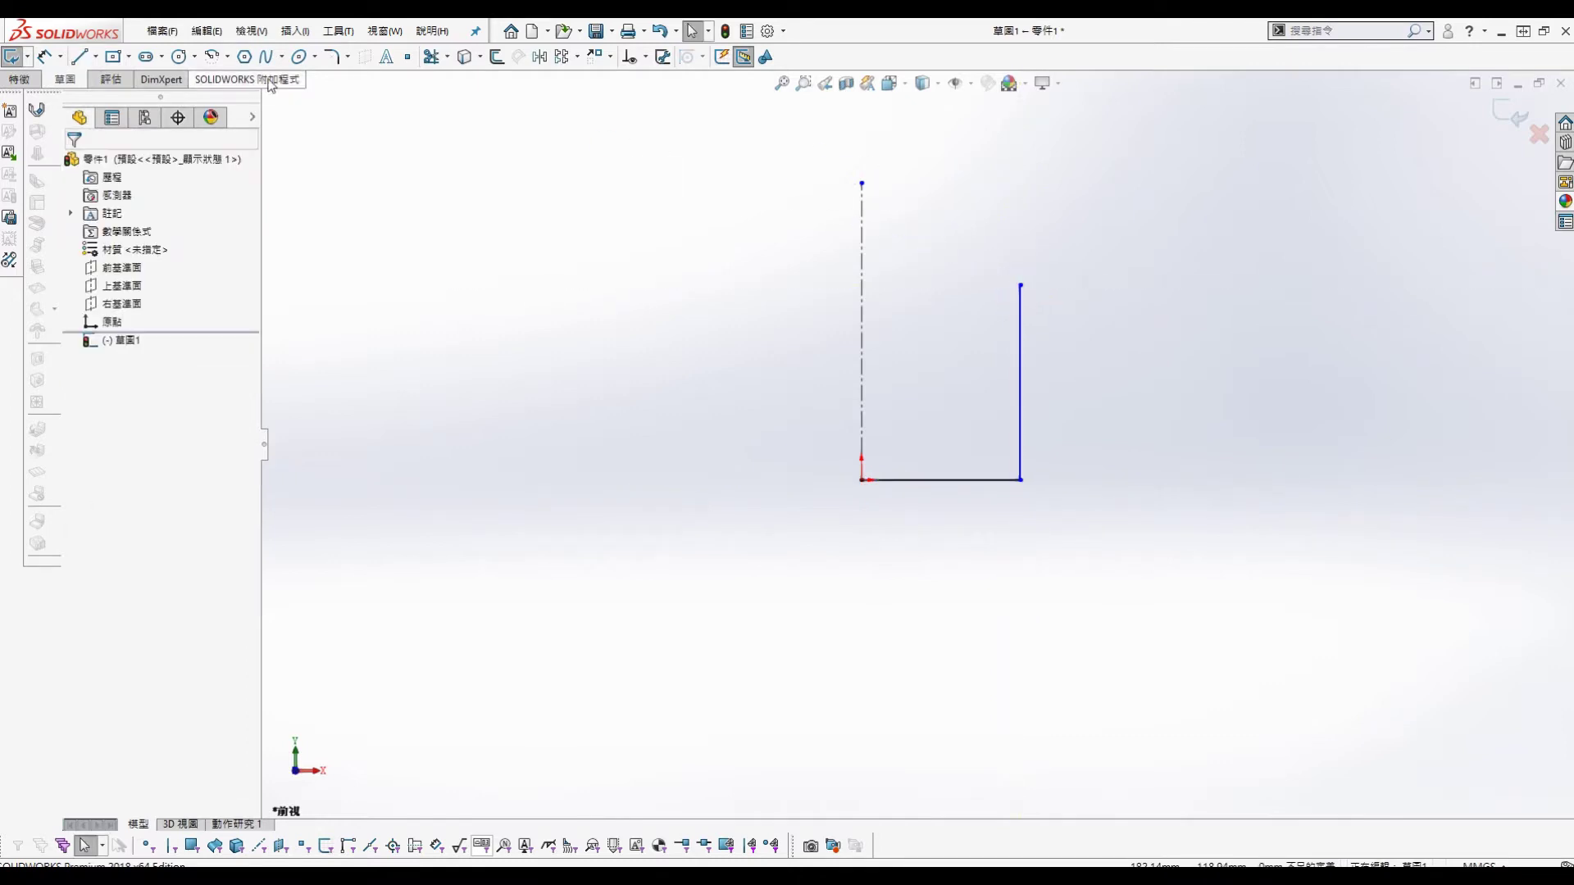
left_click(213, 56)
left_click(1021, 285)
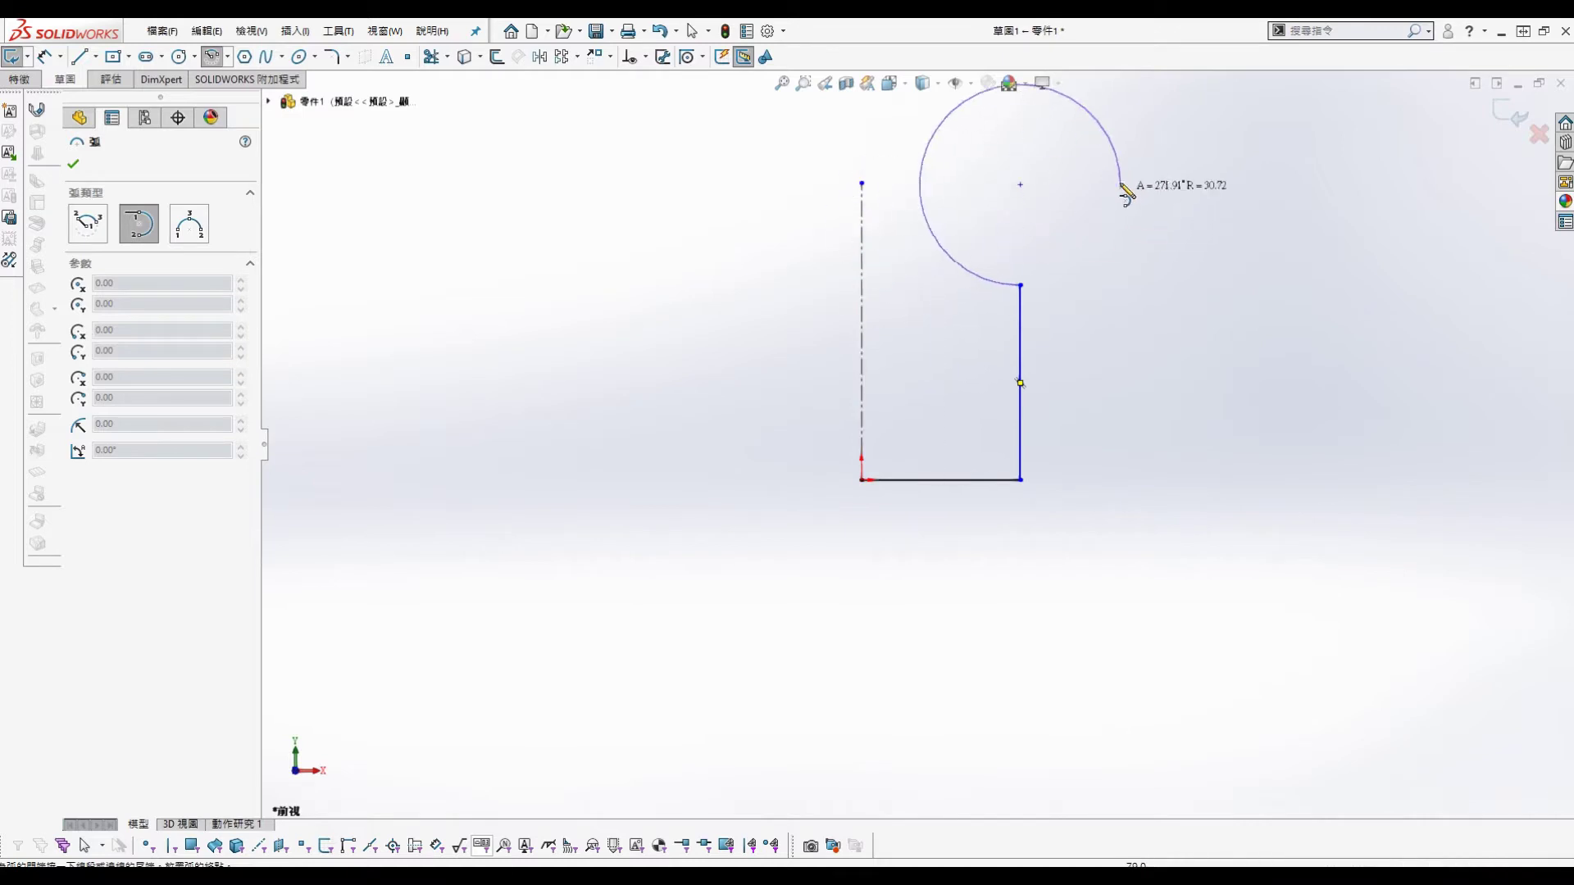
key("Escape")
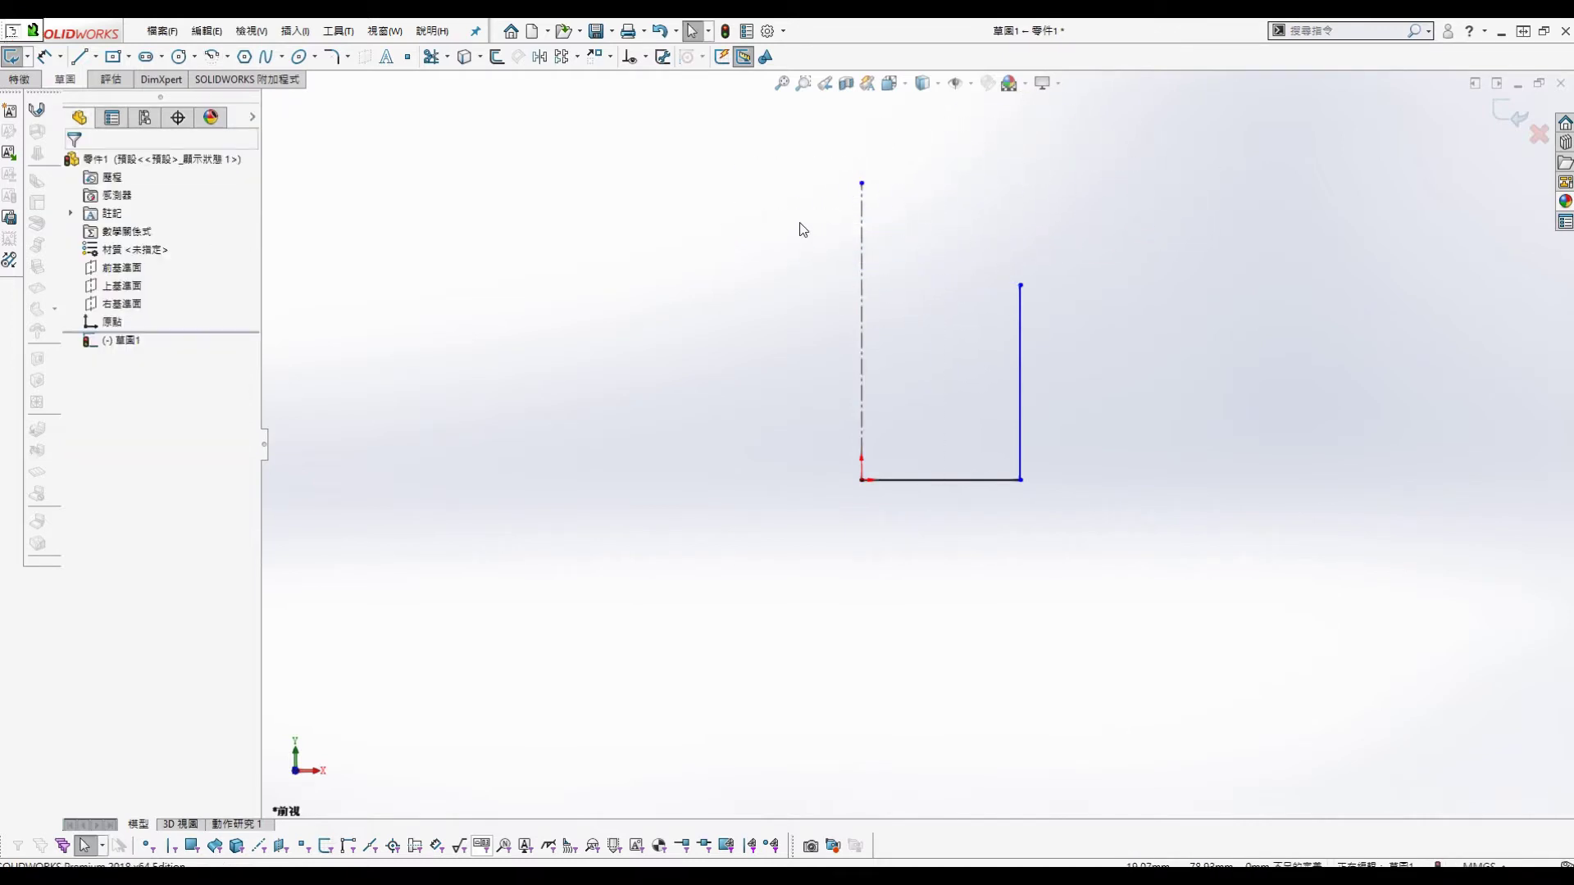
Step: Draw a centrepoint arc of about 49 mm radius, centred on the centreline, from the vertical line's upper end to the centreline
key("s")
left_click(837, 295)
left_click(861, 312)
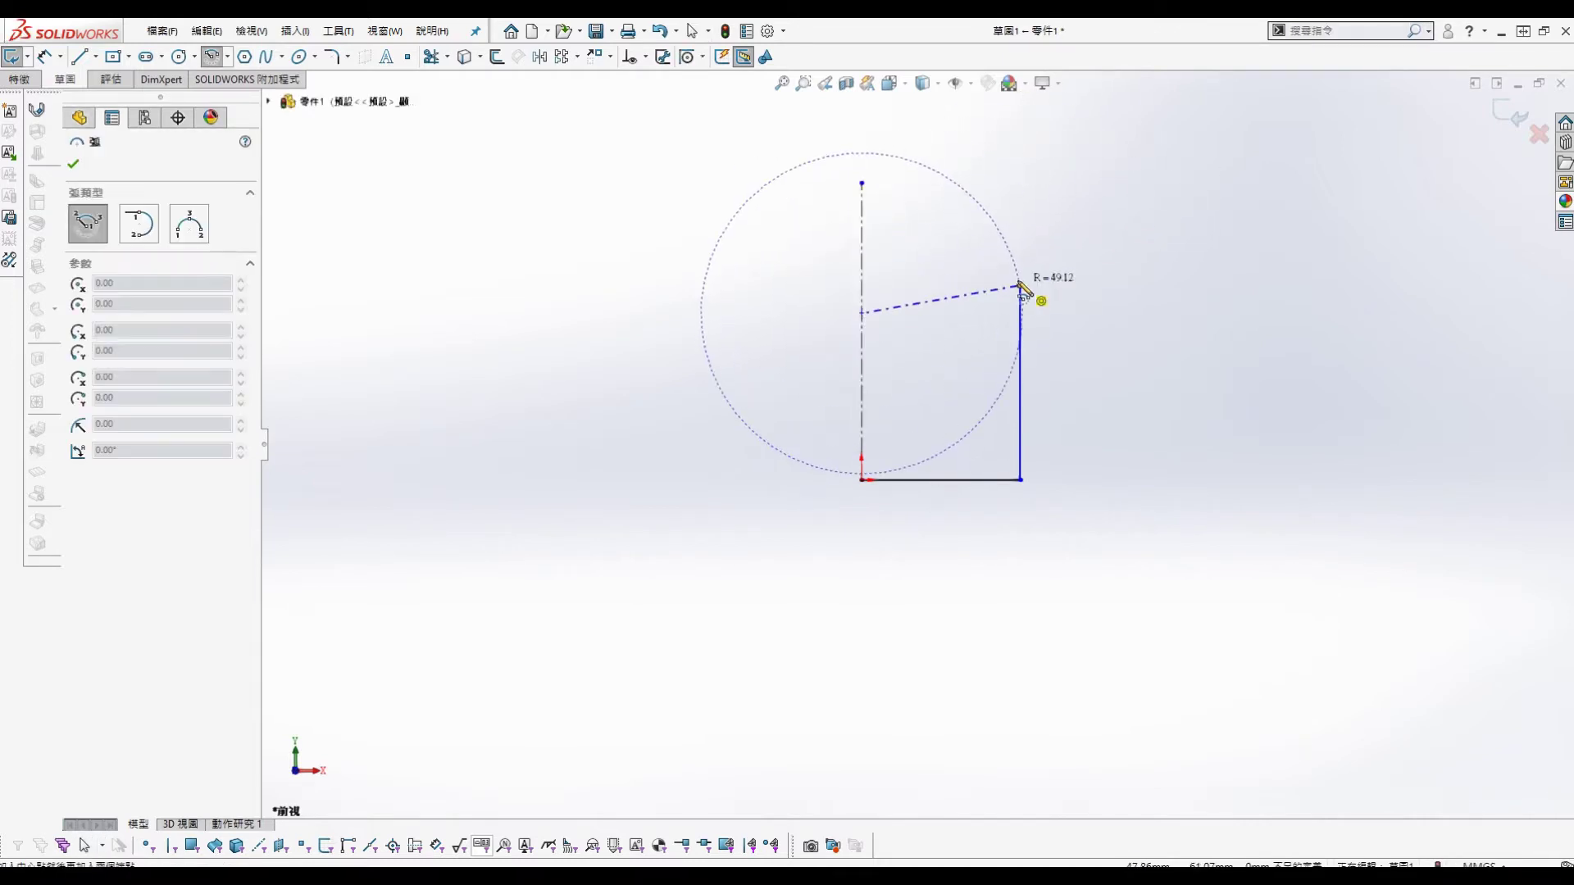
left_click(1021, 285)
left_click(861, 218)
key("Escape")
Step: Extend the centreline's upper end beyond the top of the arc
left_click(862, 184)
scroll(862, 184, "up", 2)
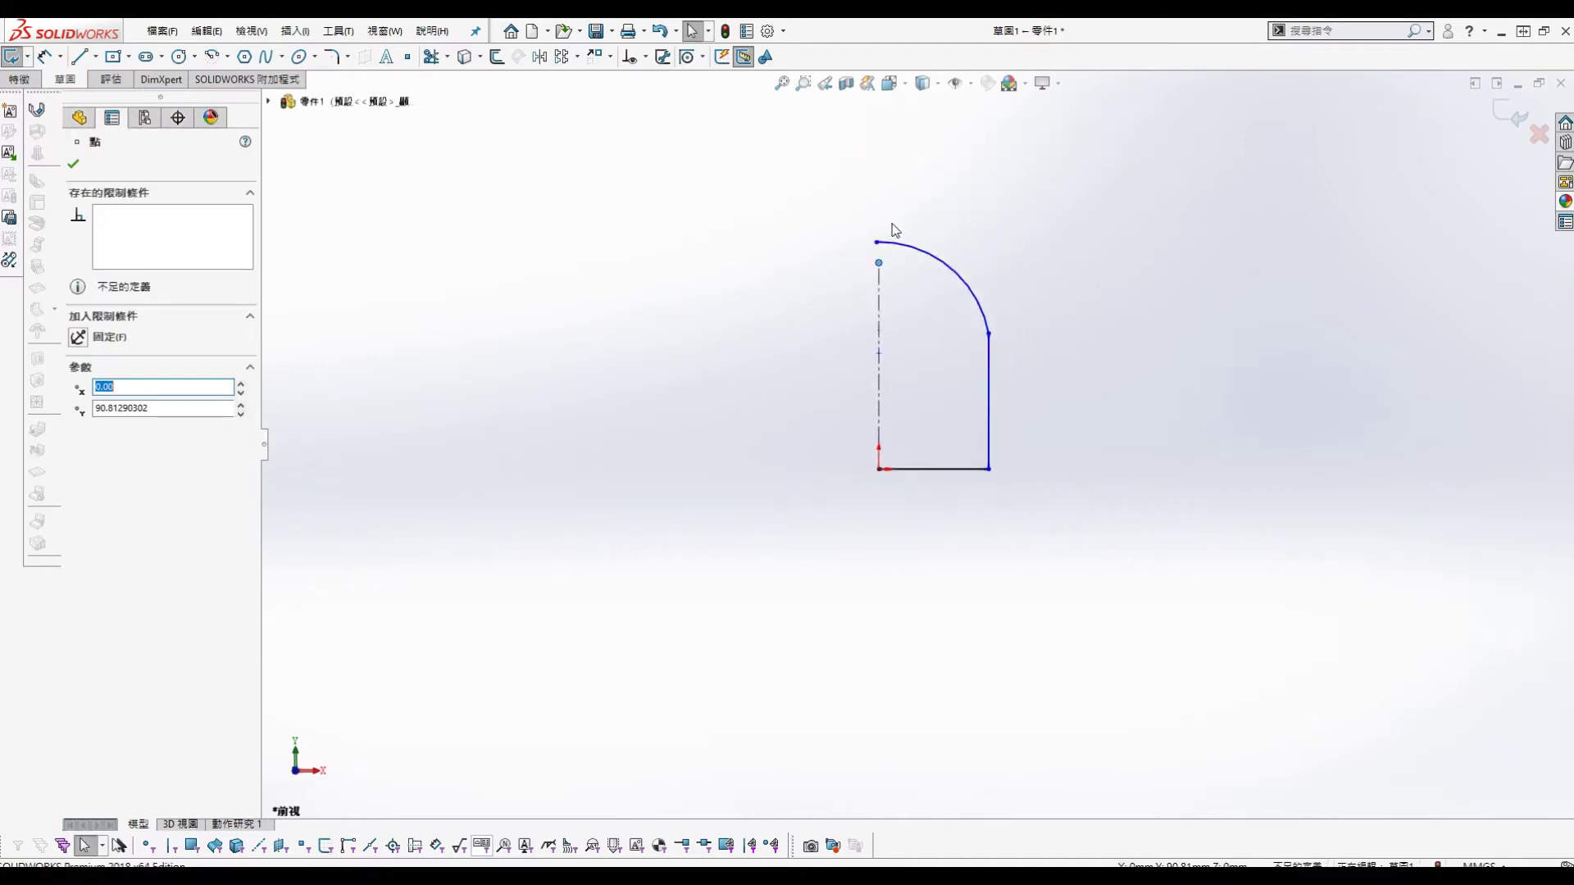
scroll(862, 184, "down", 3)
left_click_drag(872, 340, 872, 168)
Step: Close the profile with a line from the arc's upper end to the origin and make it collinear with the centreline
key("s")
left_click(1006, 242)
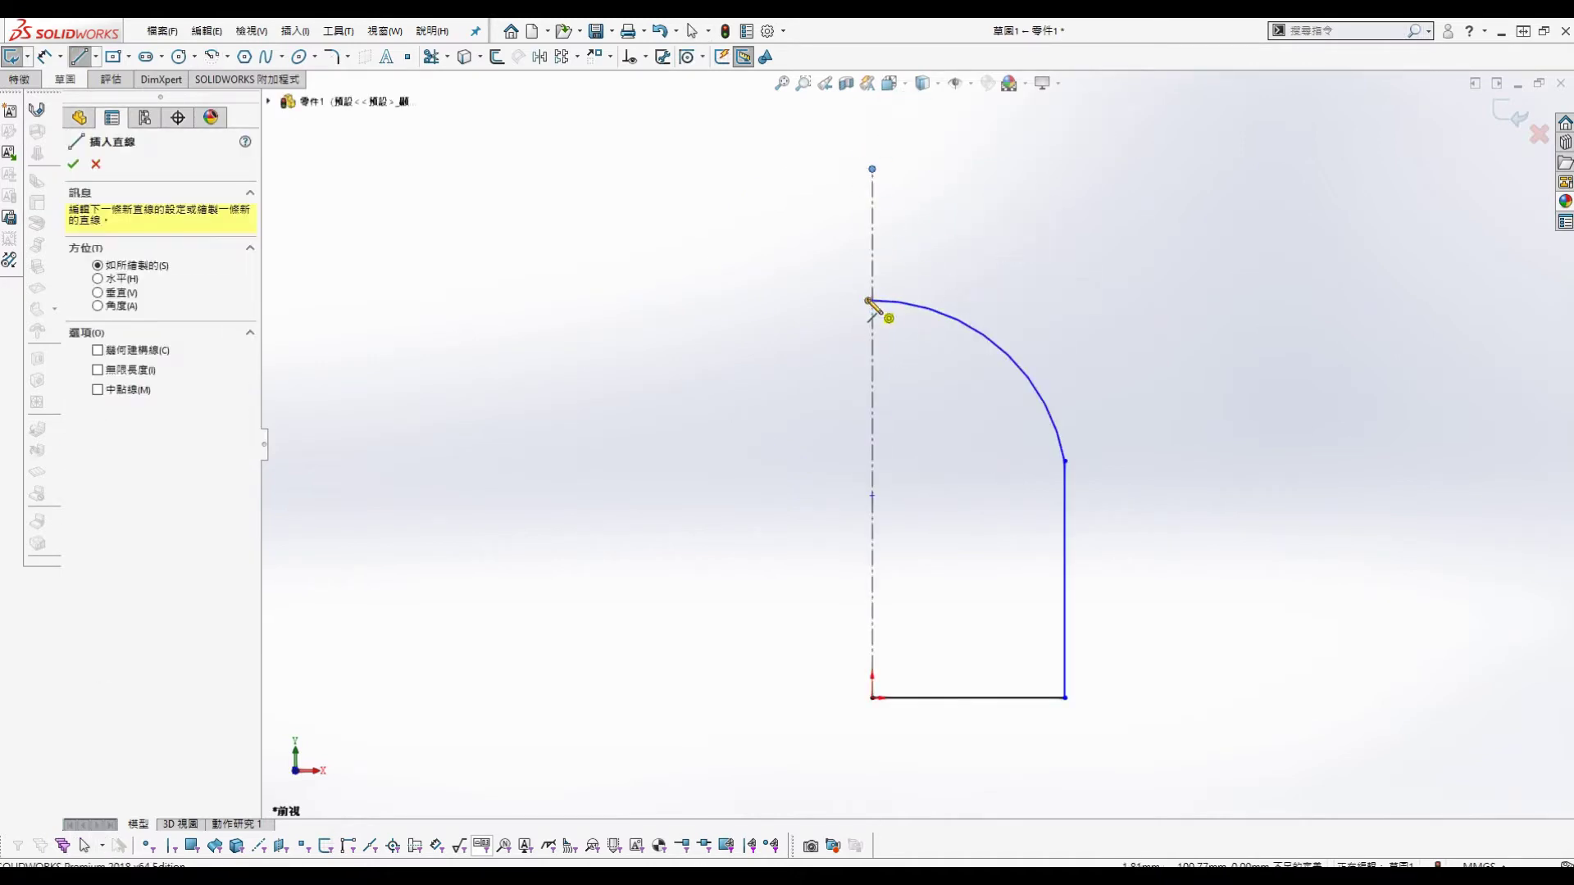
left_click(869, 301)
left_click(872, 698)
key("Escape")
left_click(869, 369)
left_click(874, 260, "ctrl")
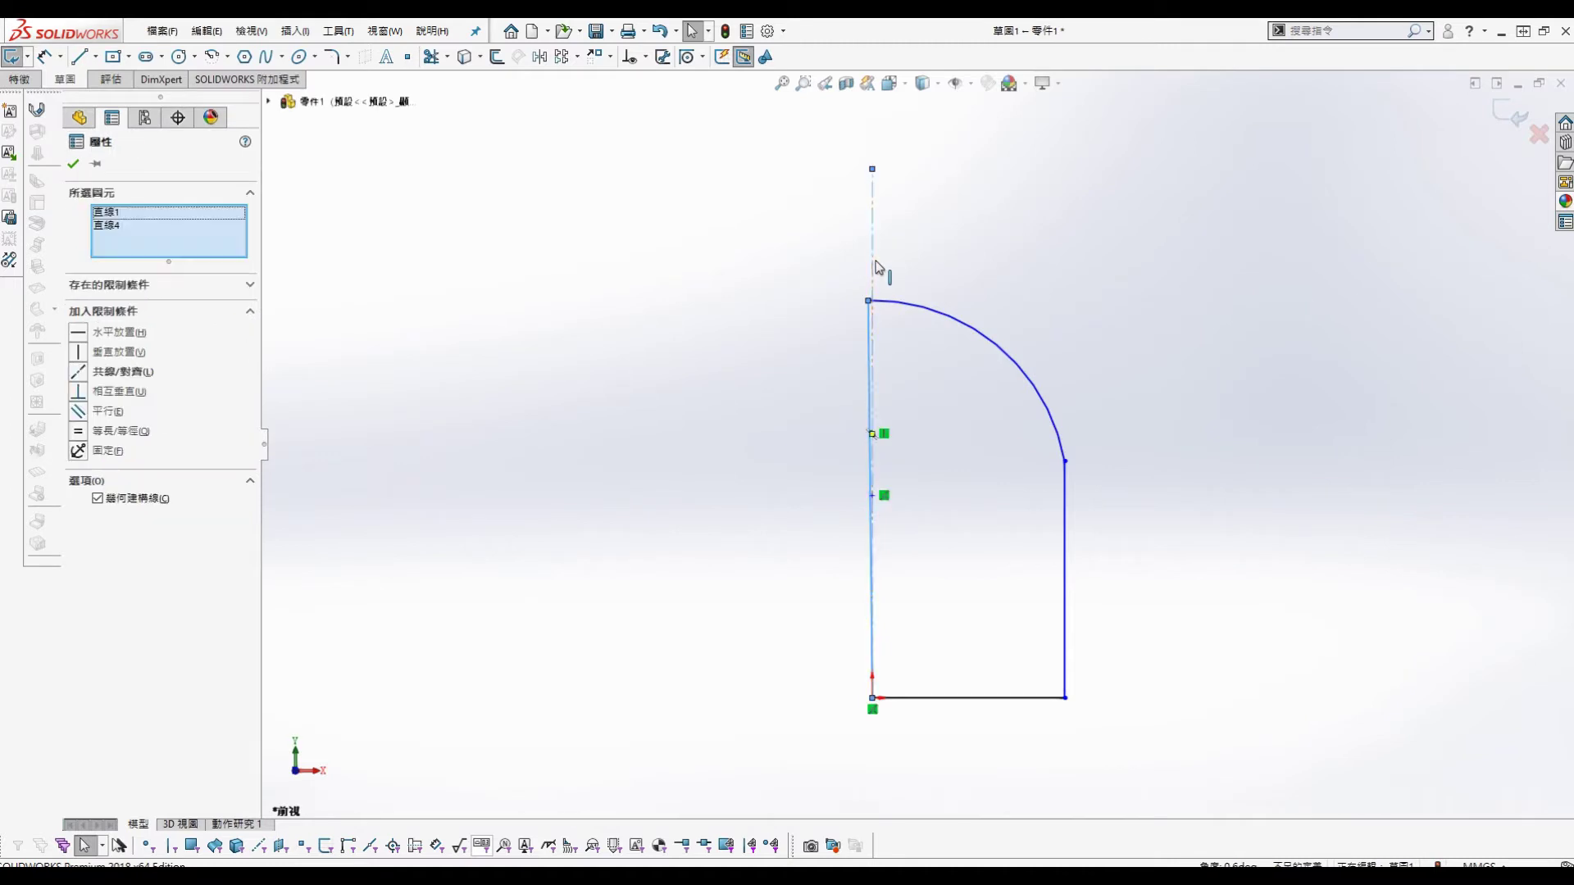
key("Escape")
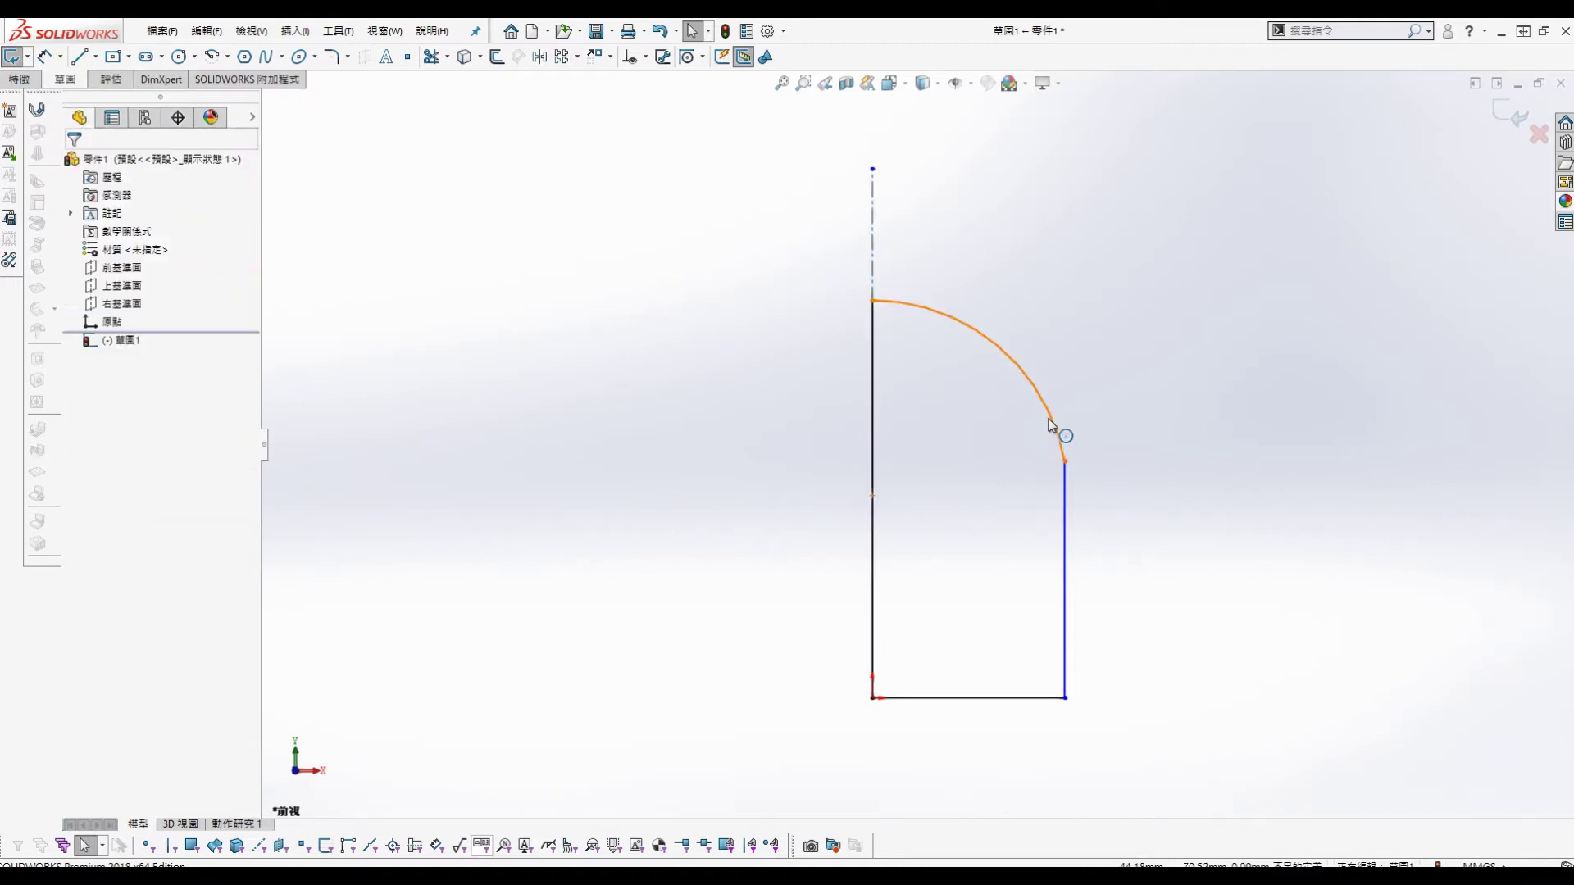
Step: Make the arc tangent to the vertical line on the outer side of the profile
left_click_drag(1050, 425, 1068, 495)
left_click(1068, 580, "ctrl")
key("Escape")
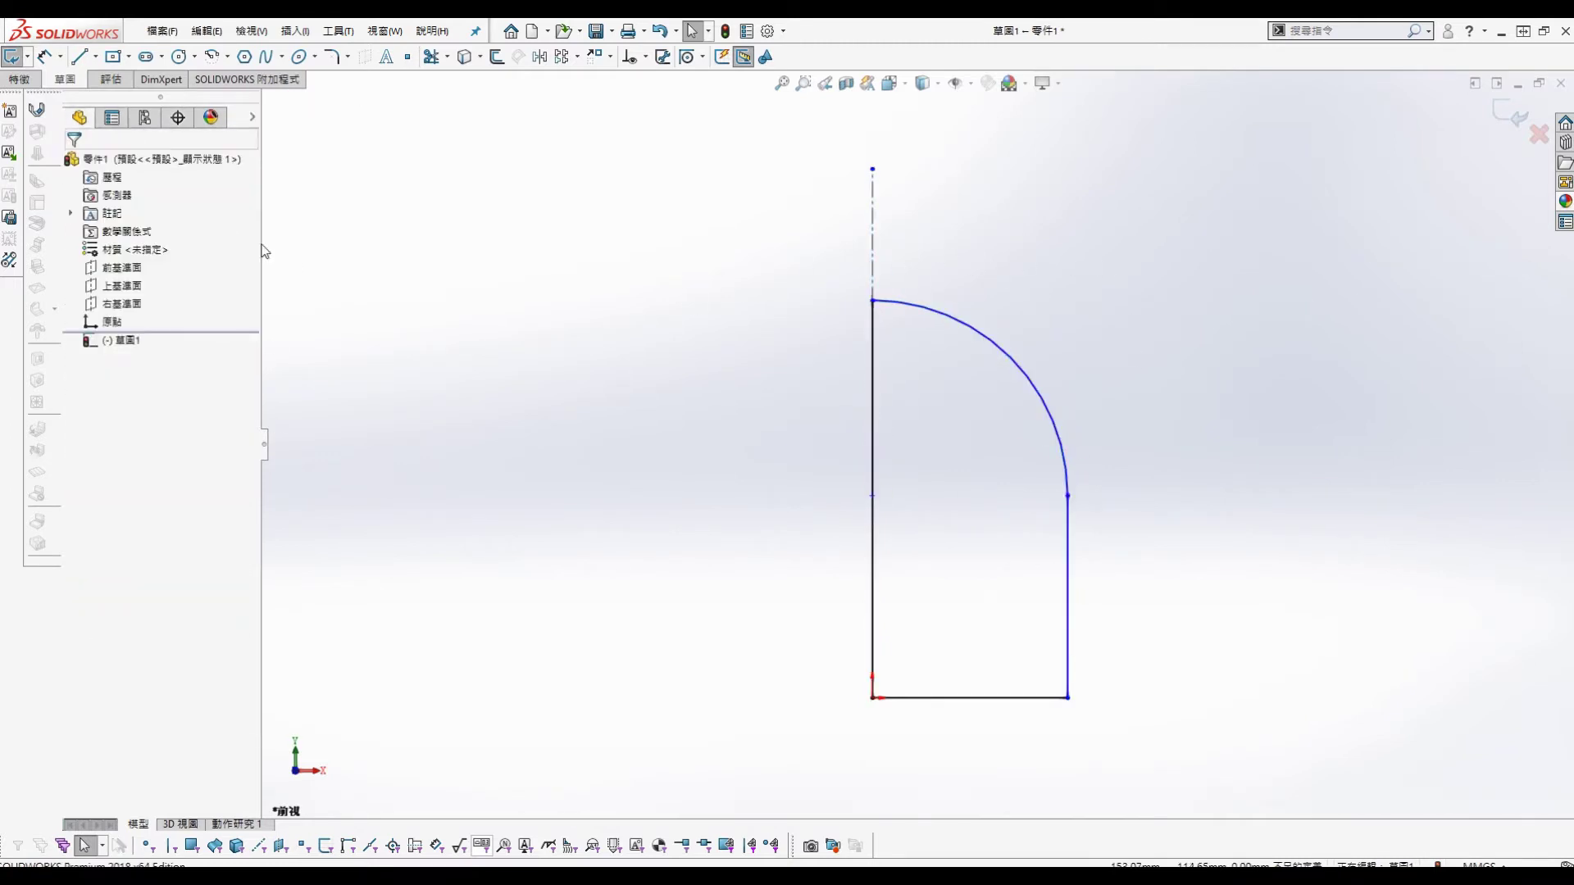
Step: Dimension the outer vertical line's length as 10 mm
key("s")
left_click(271, 258)
left_click(1065, 589)
left_click(1122, 559)
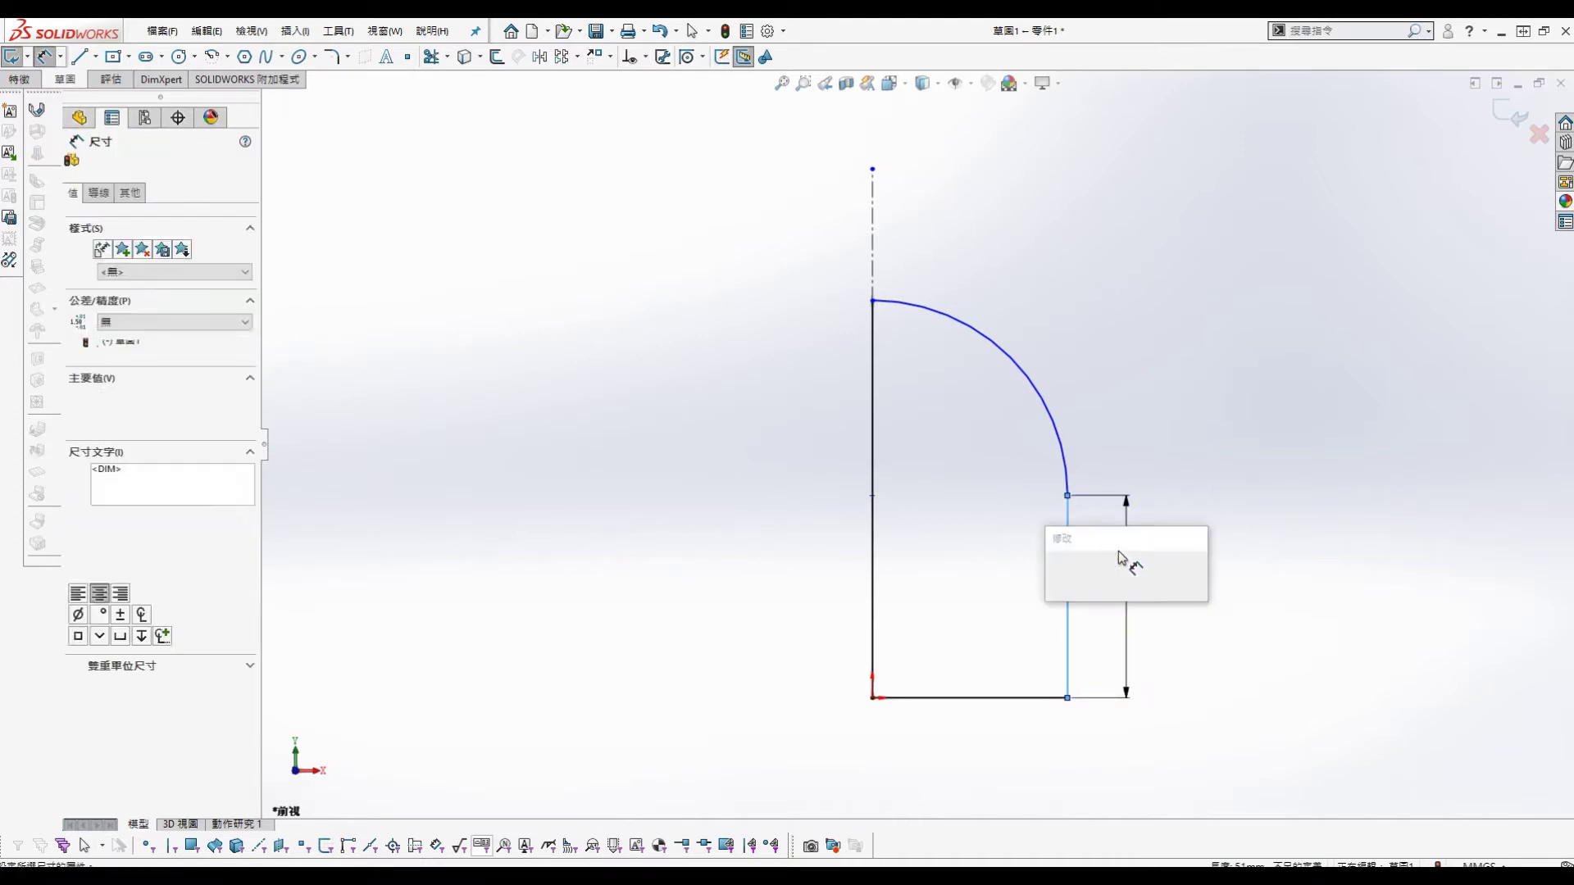
key("Return")
Step: Dimension the profile's full diameter across the centreline as 10 mm
left_click(871, 239)
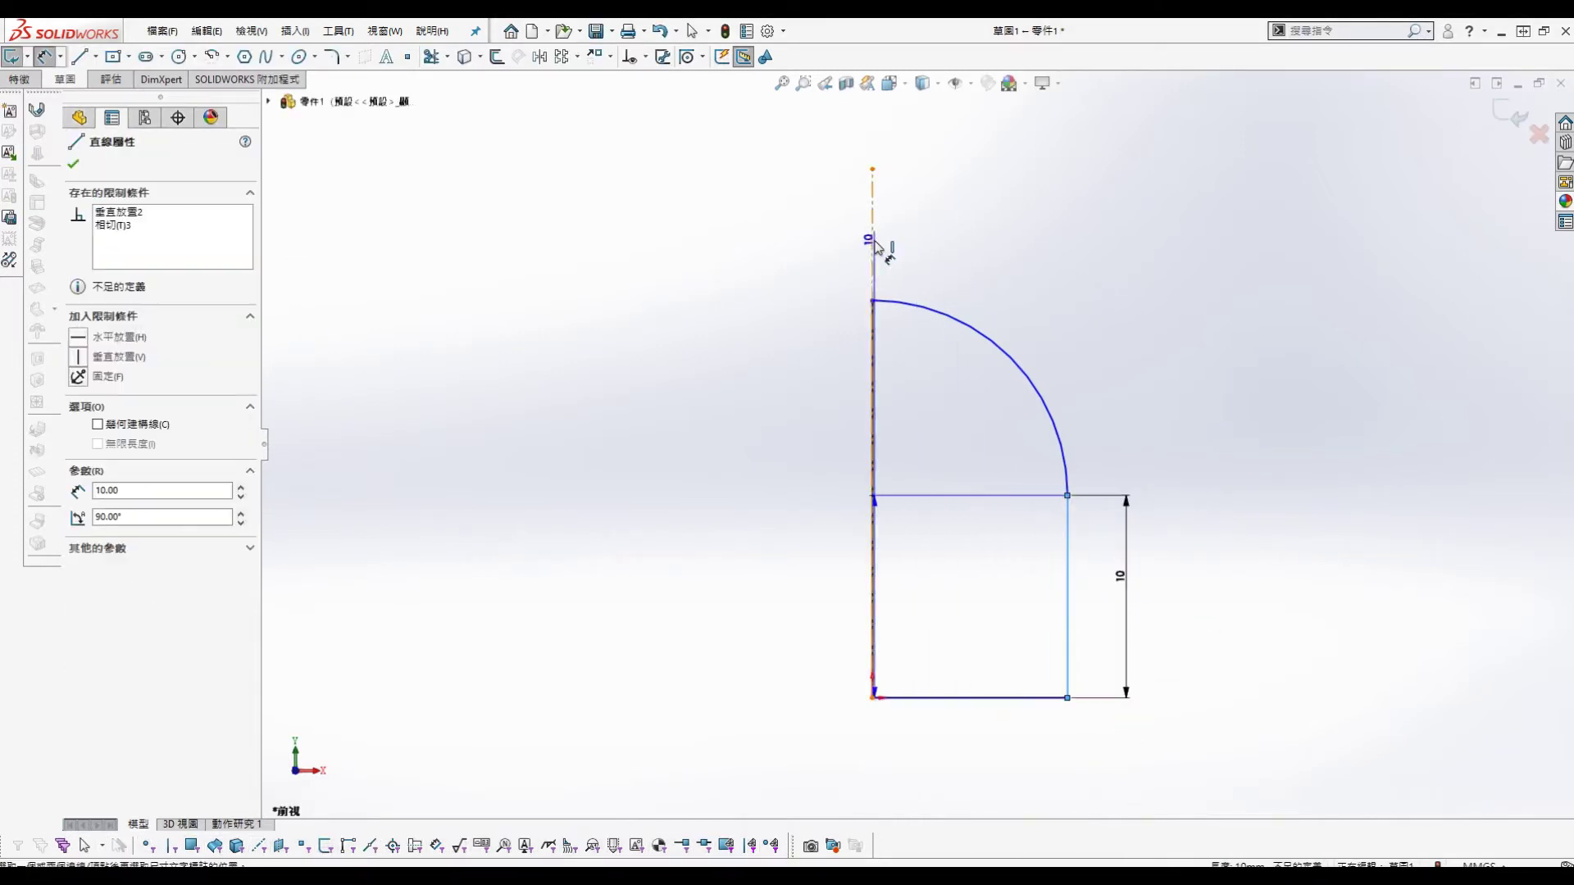
left_click(1067, 574)
left_click(606, 414)
type("10")
key("Return")
Step: Revolve the closed profile about the centreline into a solid cylinder with a domed end
key("s")
left_click(634, 705)
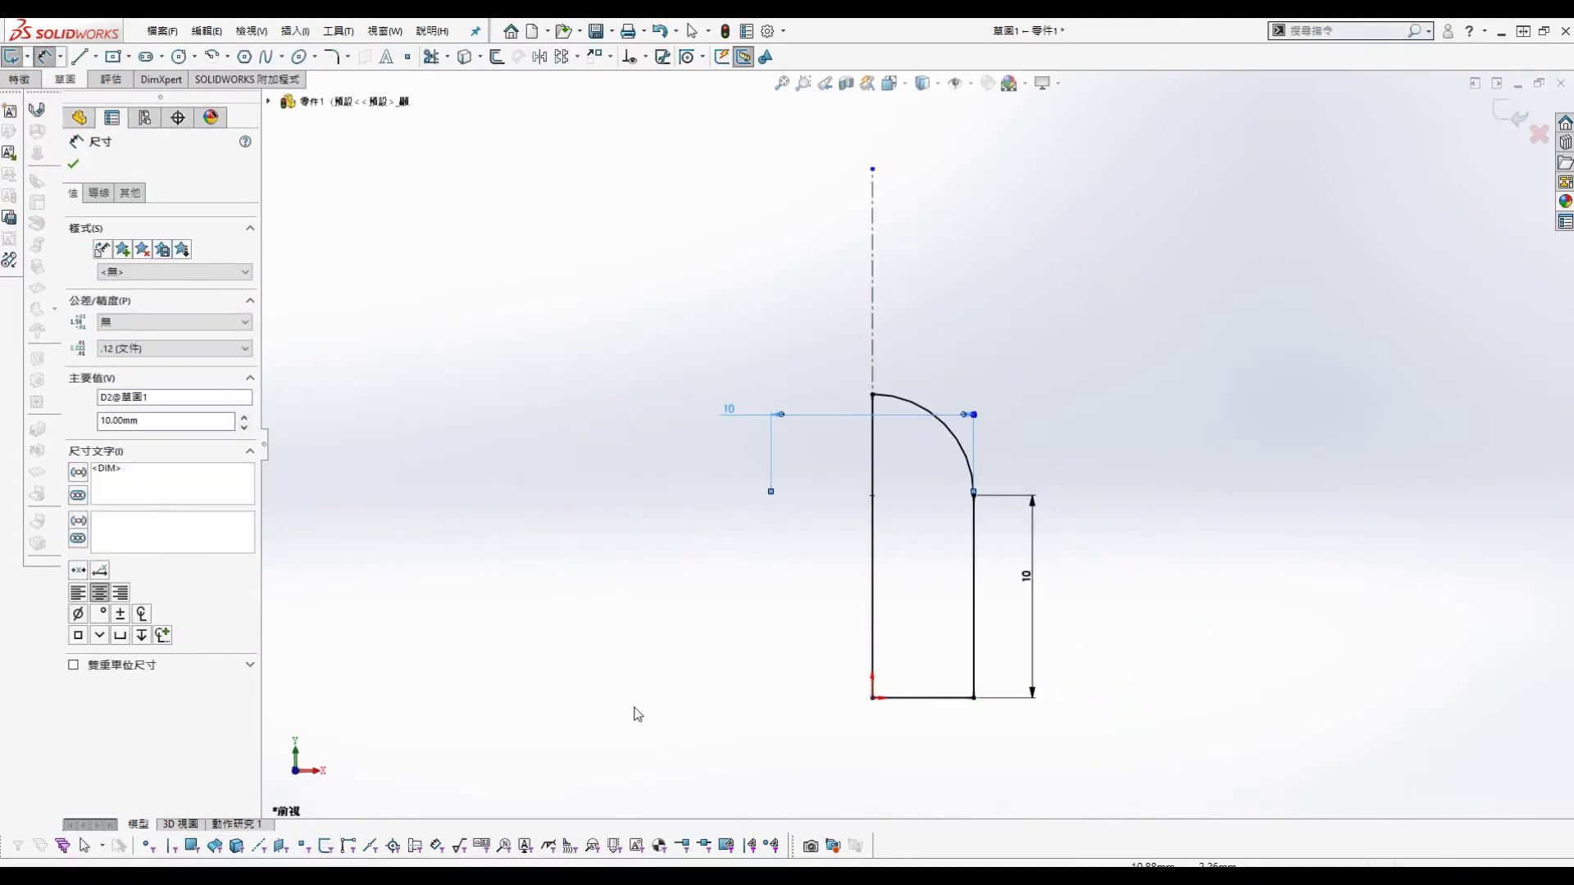
key("Return")
Step: Set up a Hole Wizard hole as a JIS dowel hole, size Ø5.0, with a blind depth of 10 mm
scroll(906, 438, "up", 2)
middle_click_drag(968, 508, 949, 439)
left_click(1123, 429)
key("s")
left_click(1049, 430)
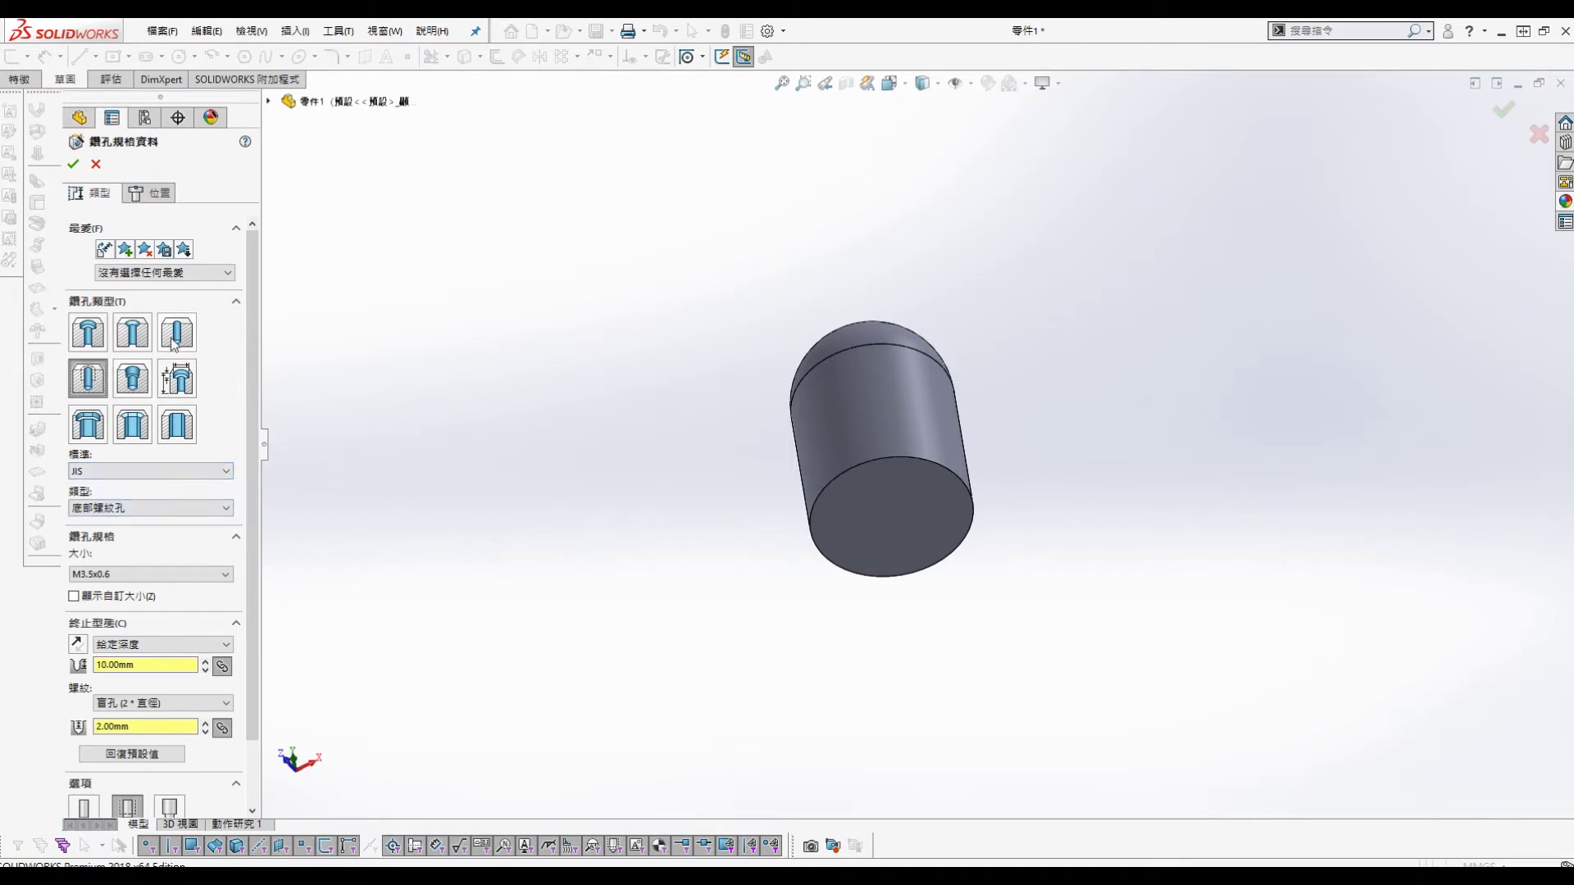
left_click(174, 345)
left_click(145, 574)
left_click(139, 656)
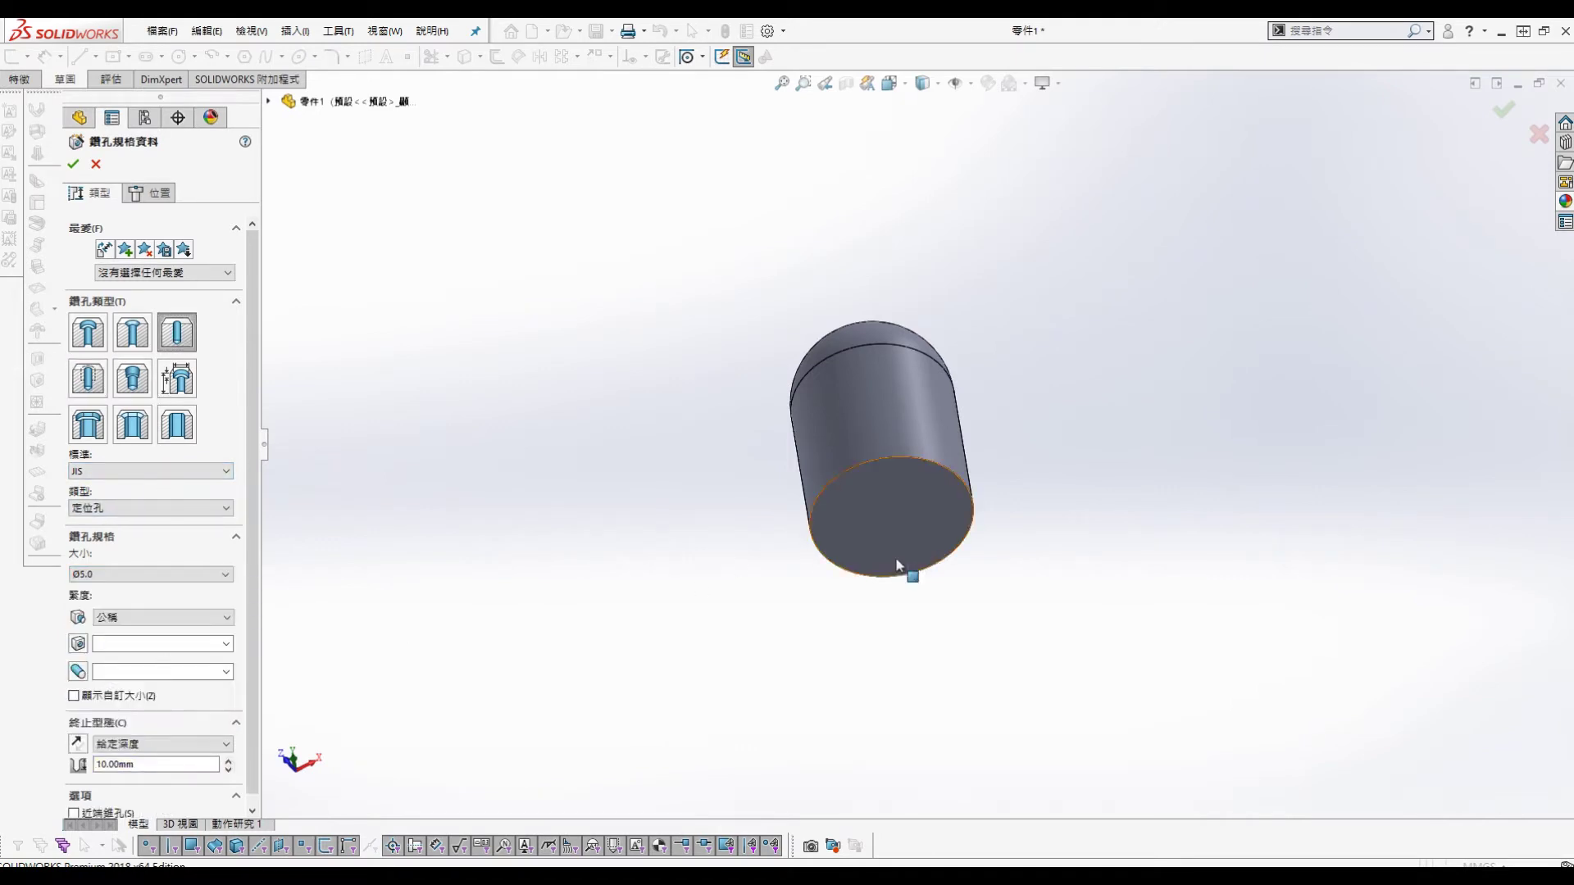
left_click(153, 194)
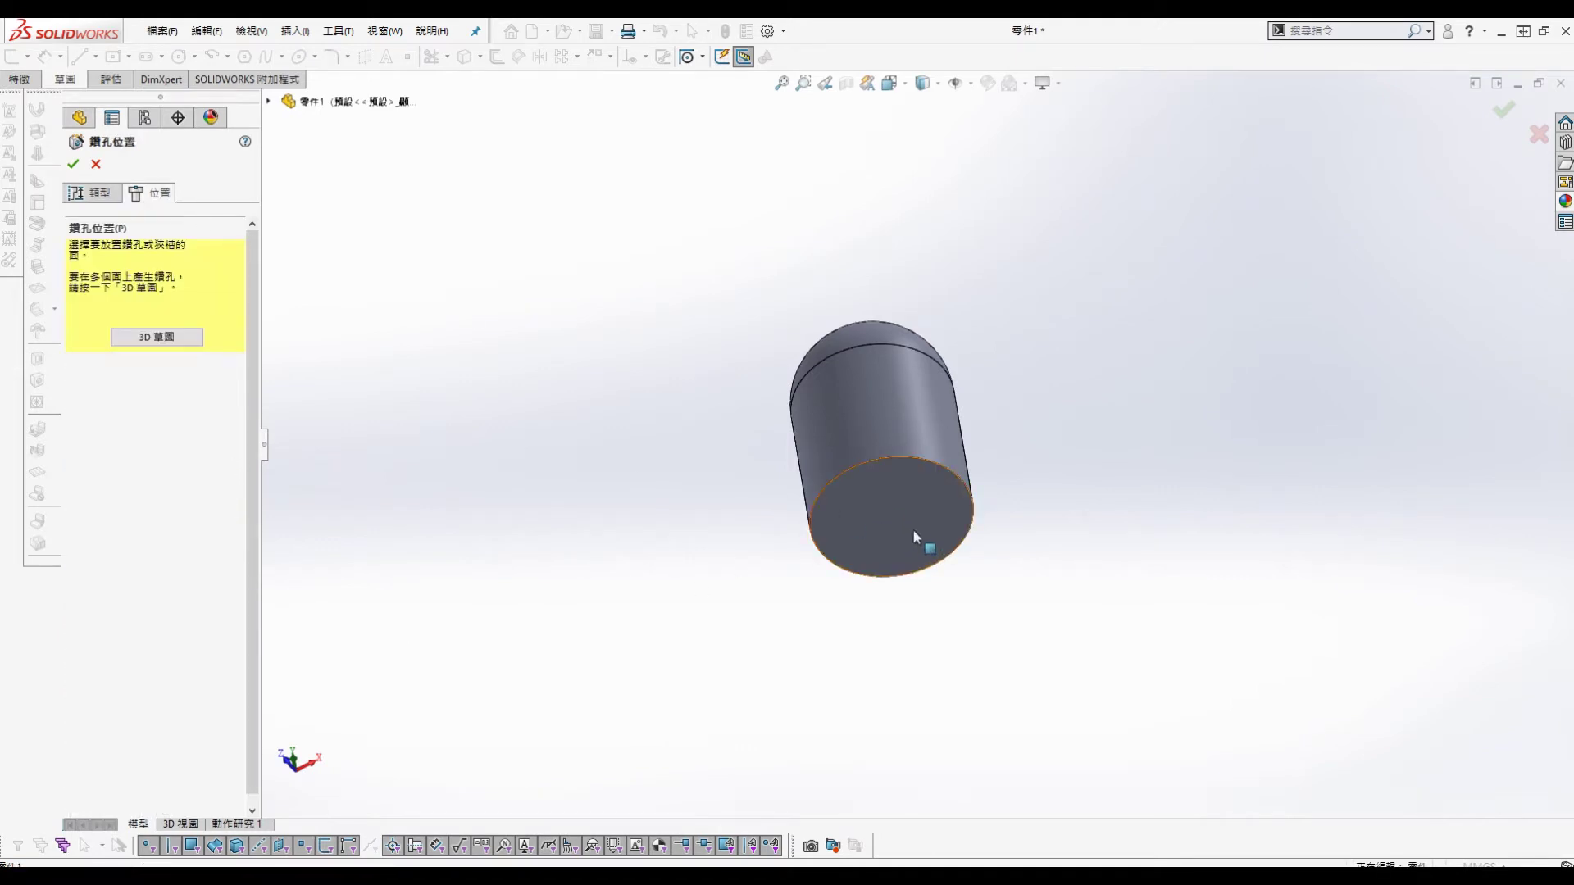
left_click(98, 197)
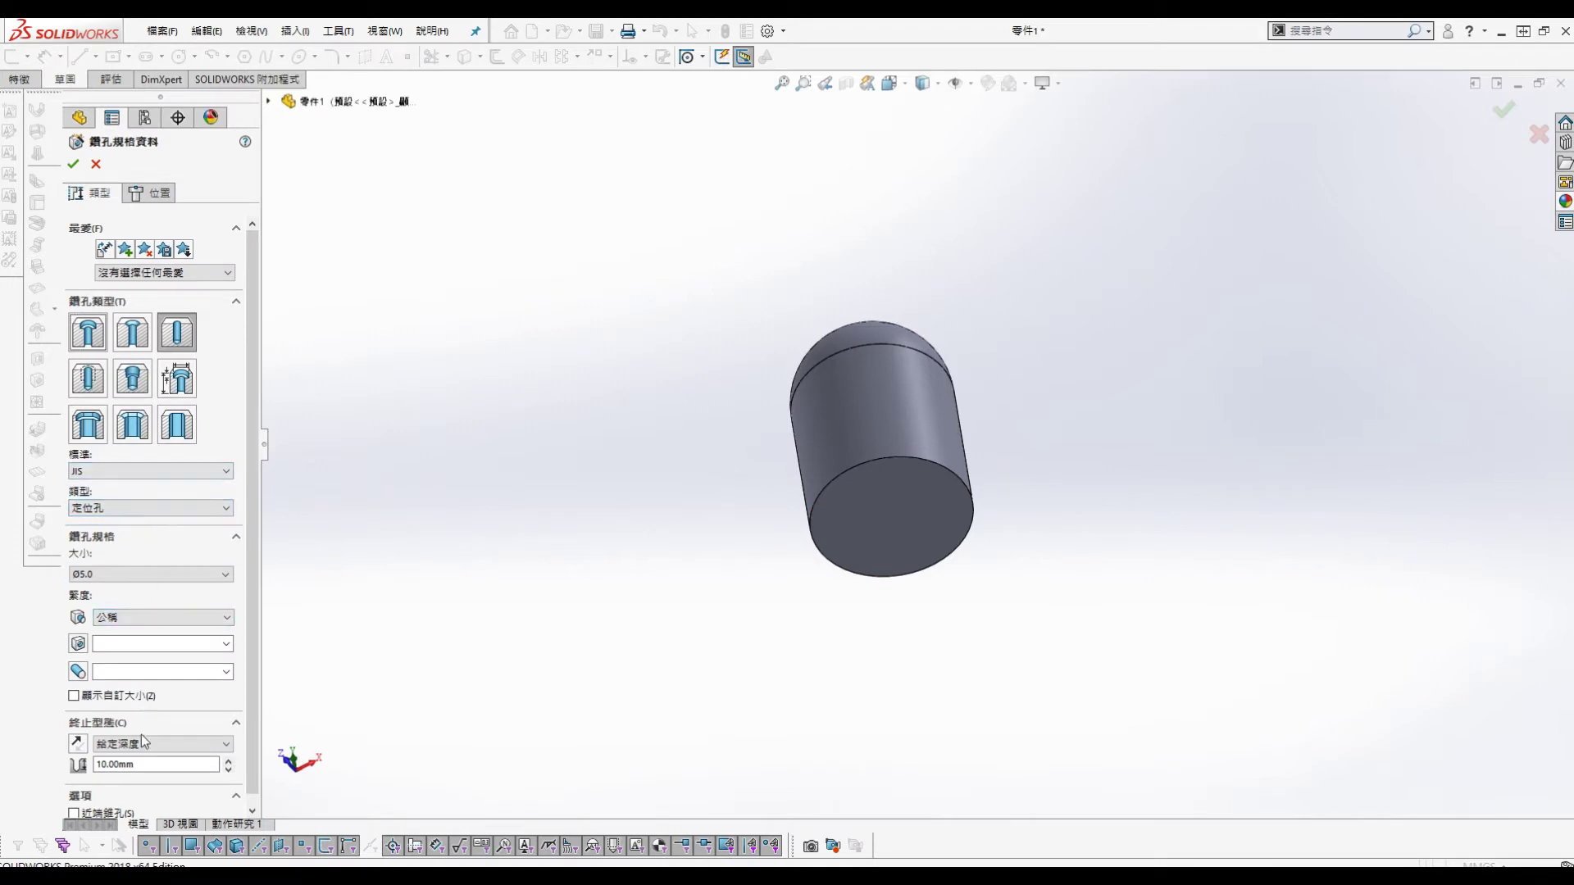
Step: Place the dowel hole at the centre of the cylinder's flat end face and finish the feature
left_click(154, 195)
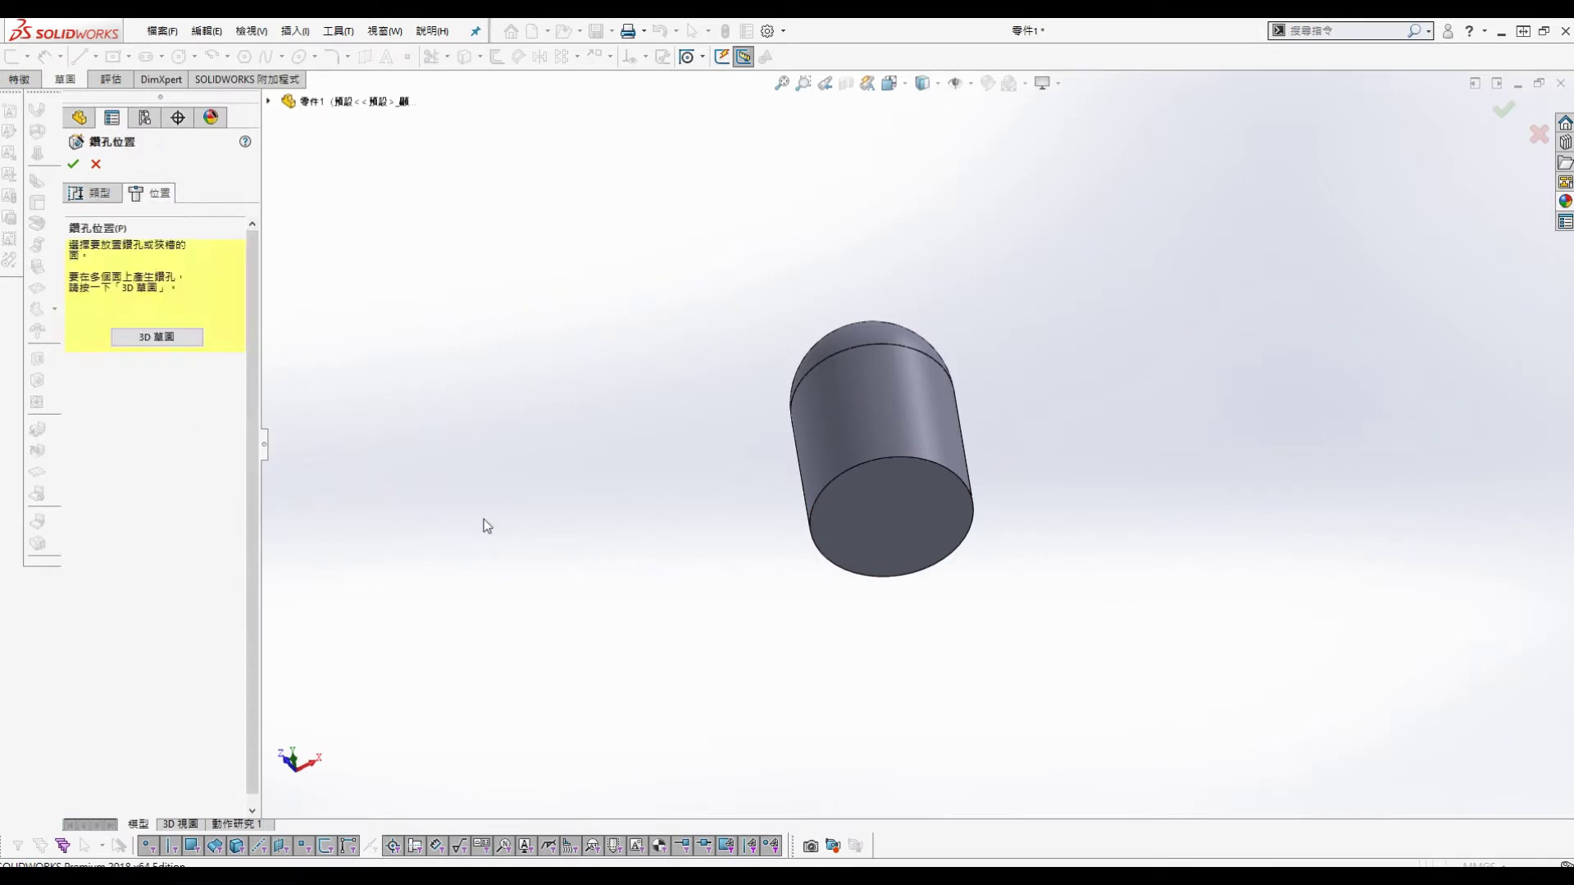
left_click(894, 517)
key("Return")
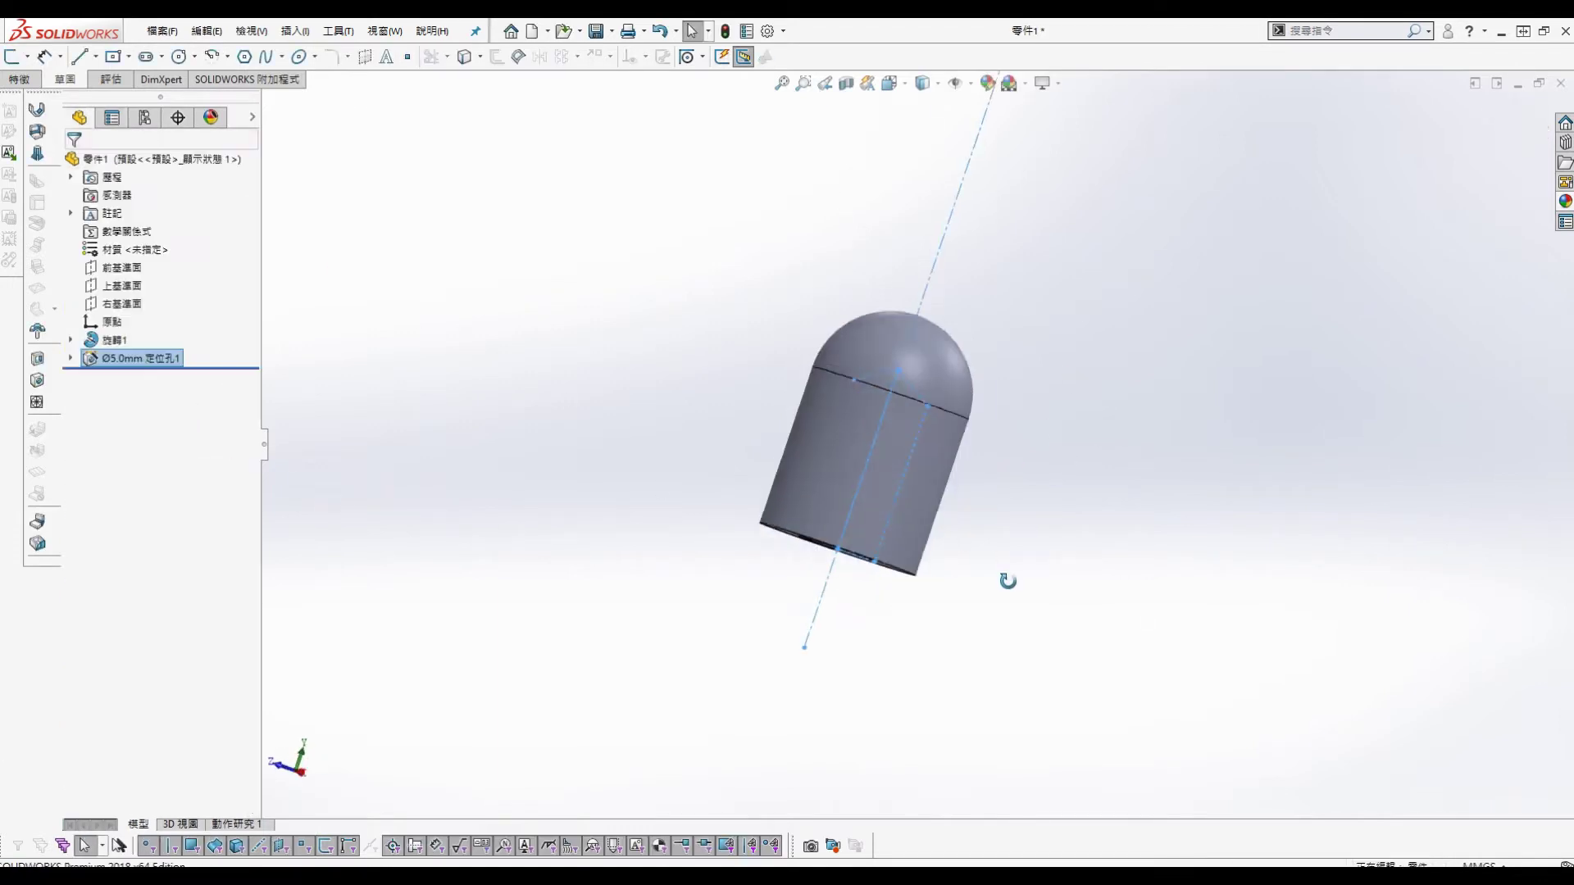
Step: Save the part as rotor
key("ctrl+s")
type("rotor")
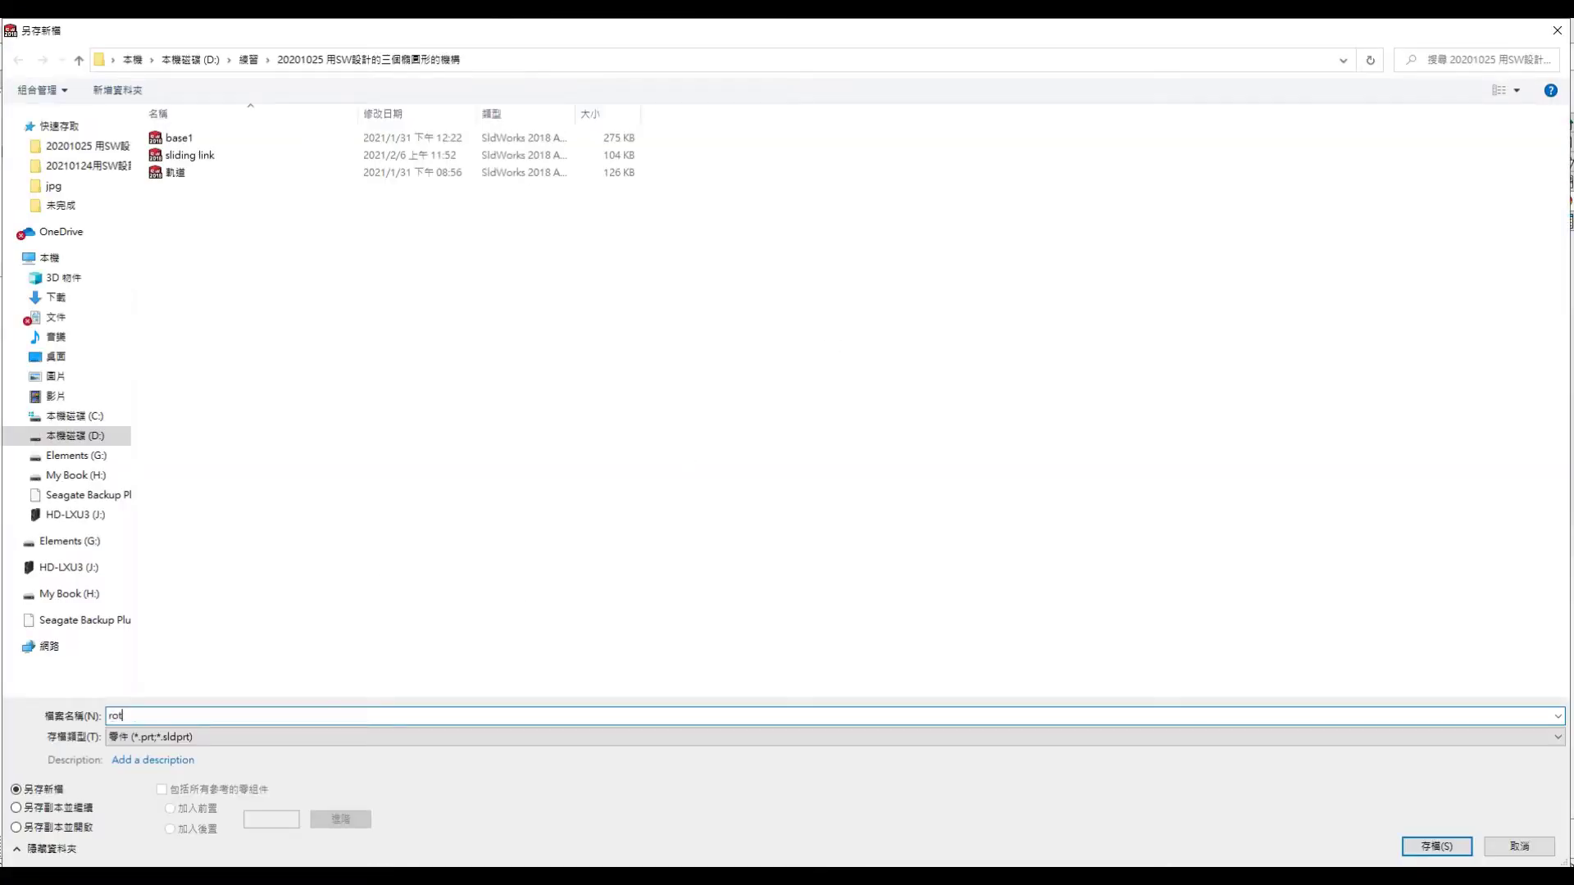
key("Return")
Step: Change the appearance colour of the whole rotor part to a reddish shade
right_click(185, 163)
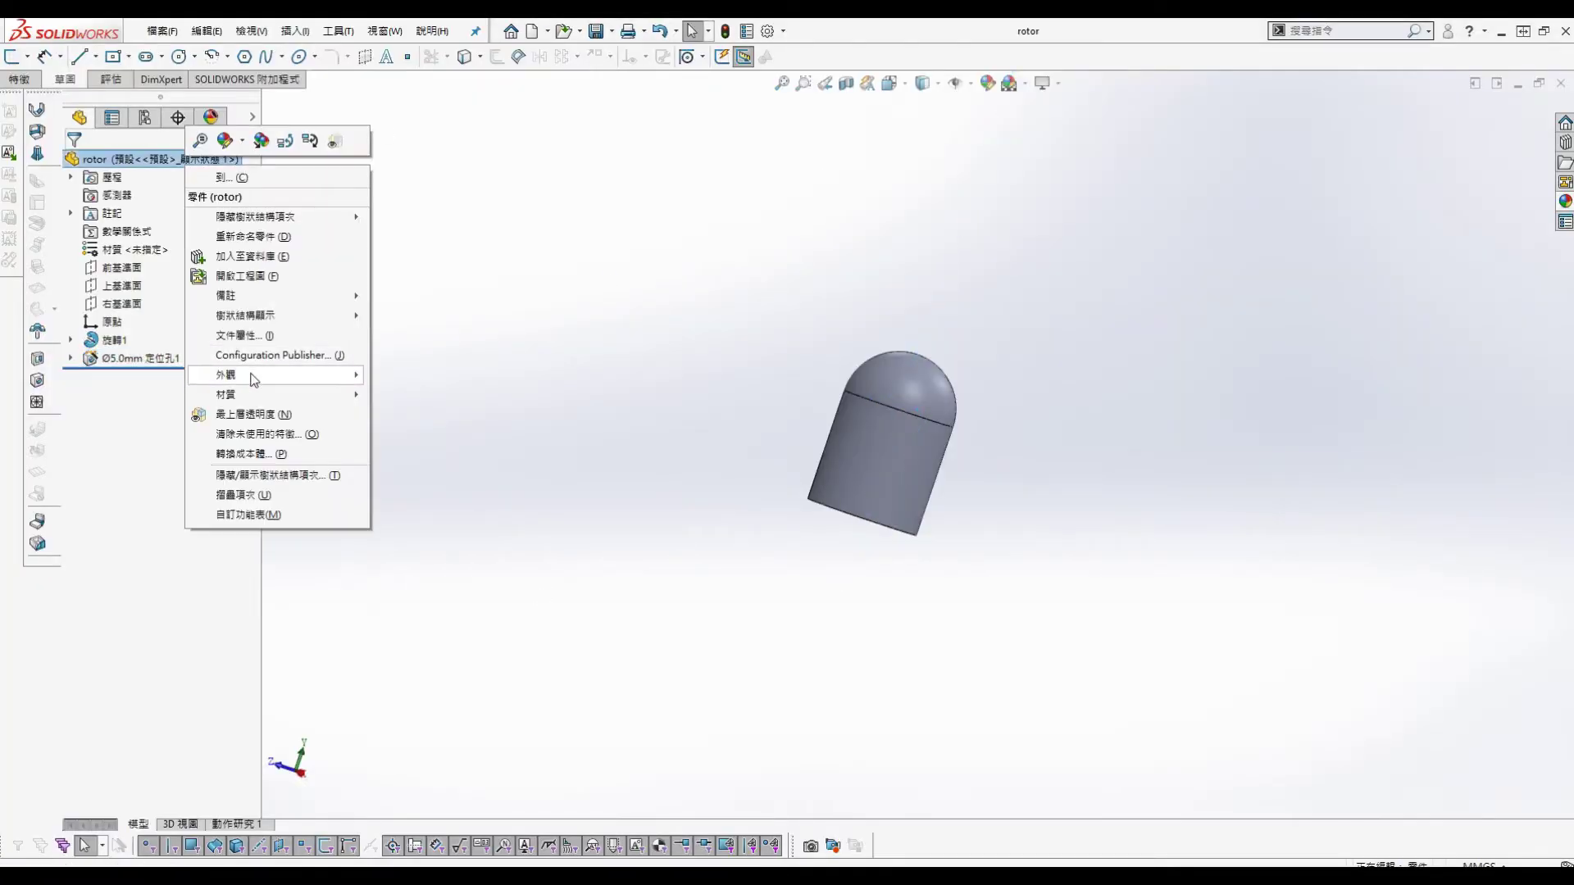
left_click(434, 378)
left_click(146, 563)
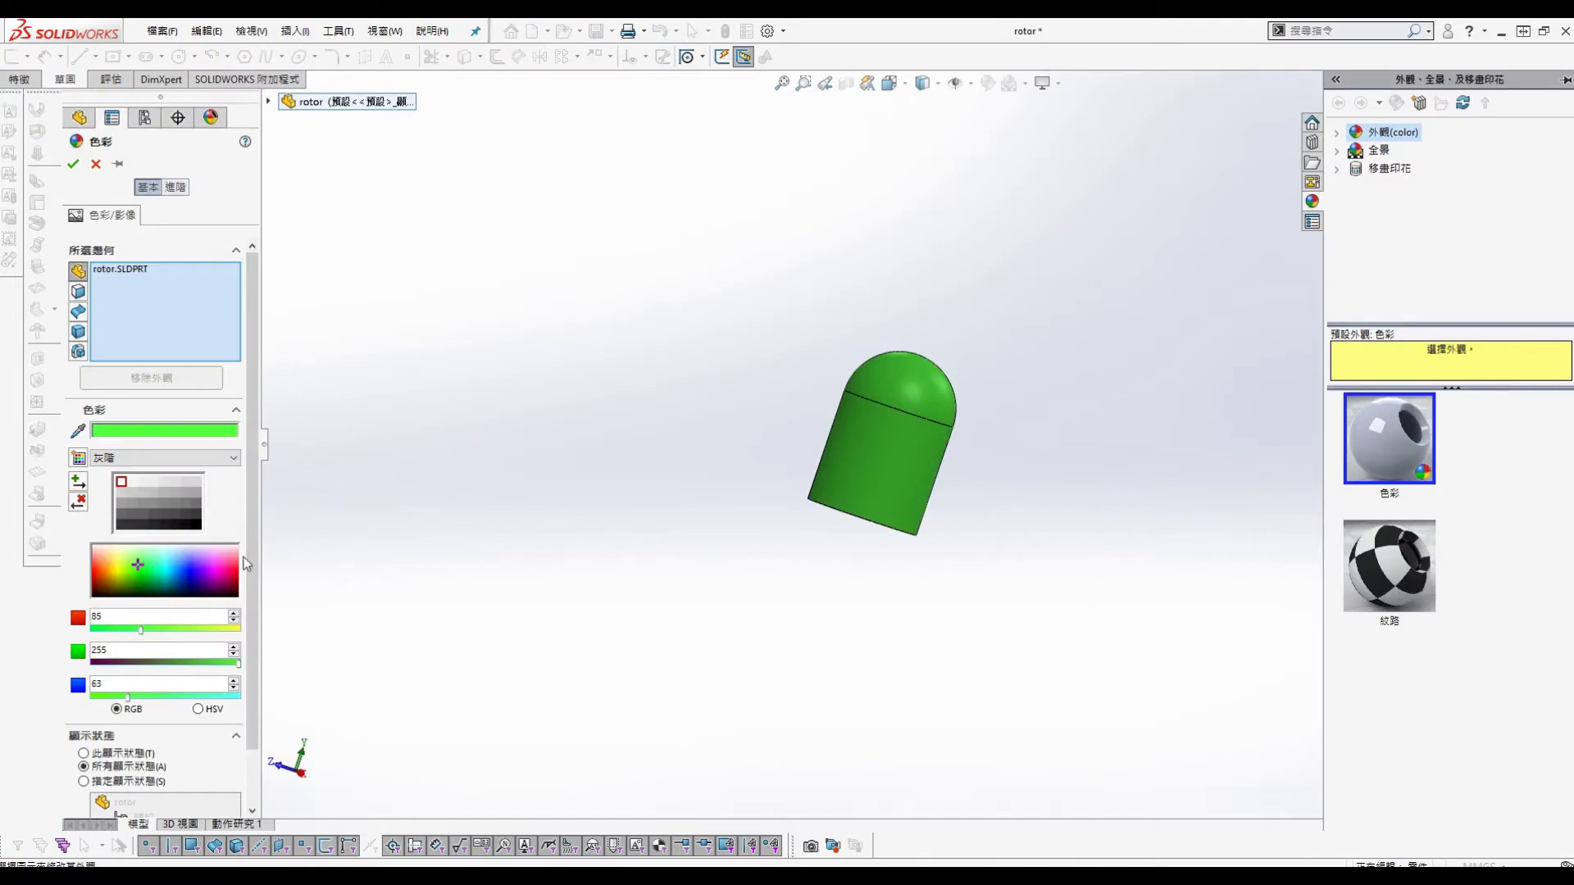
left_click(235, 563)
left_click(74, 161)
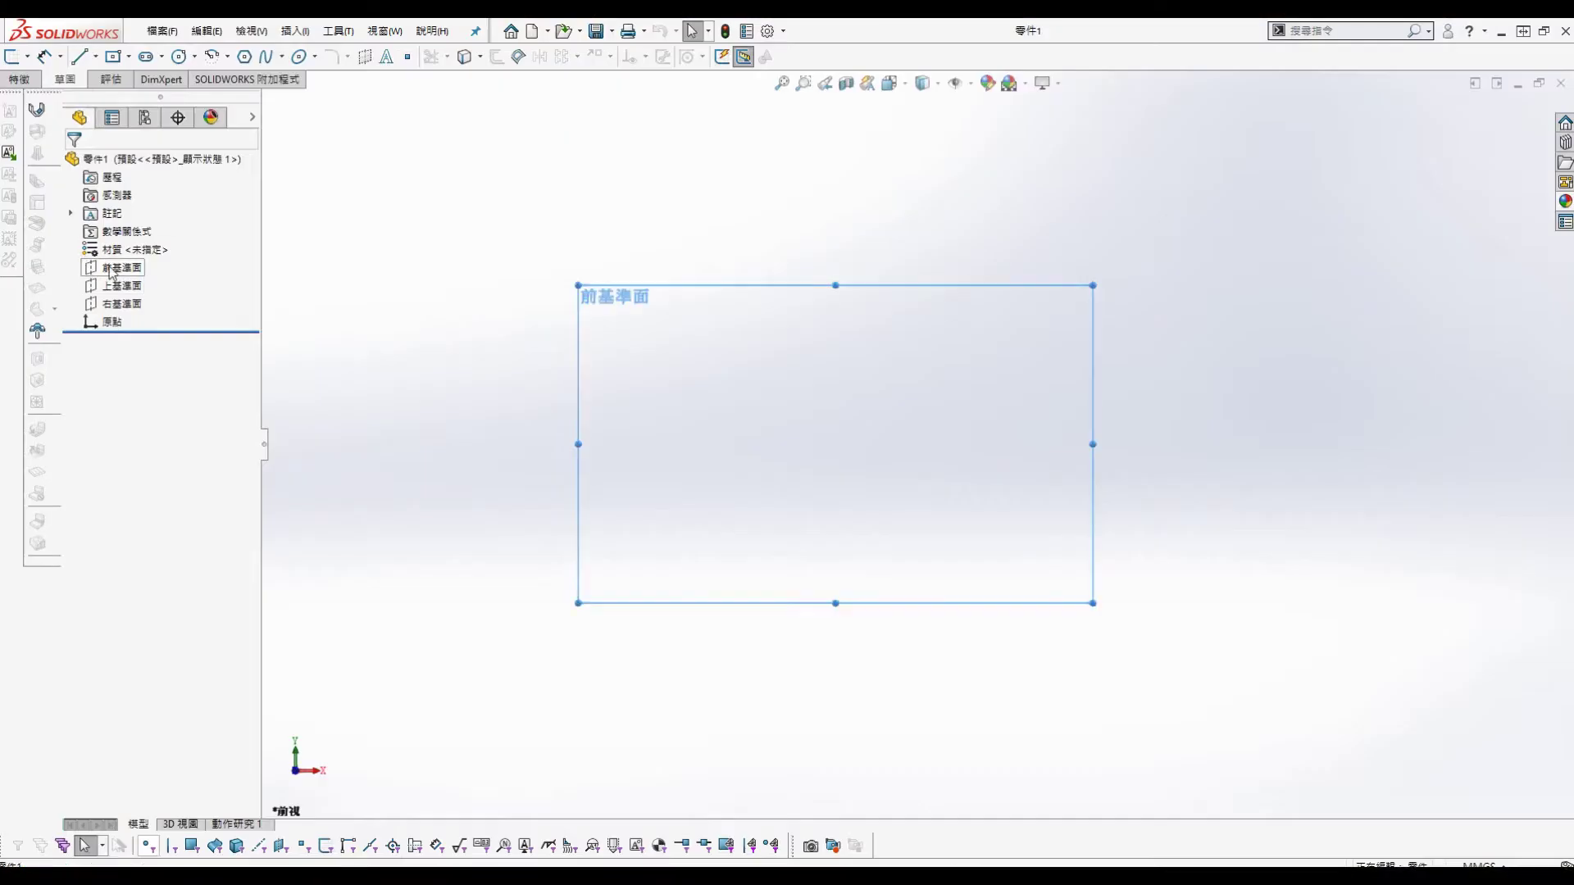
Step: Start a sketch on the Front plane and draw a circle centred on the origin
left_click(115, 268)
left_click(11, 57)
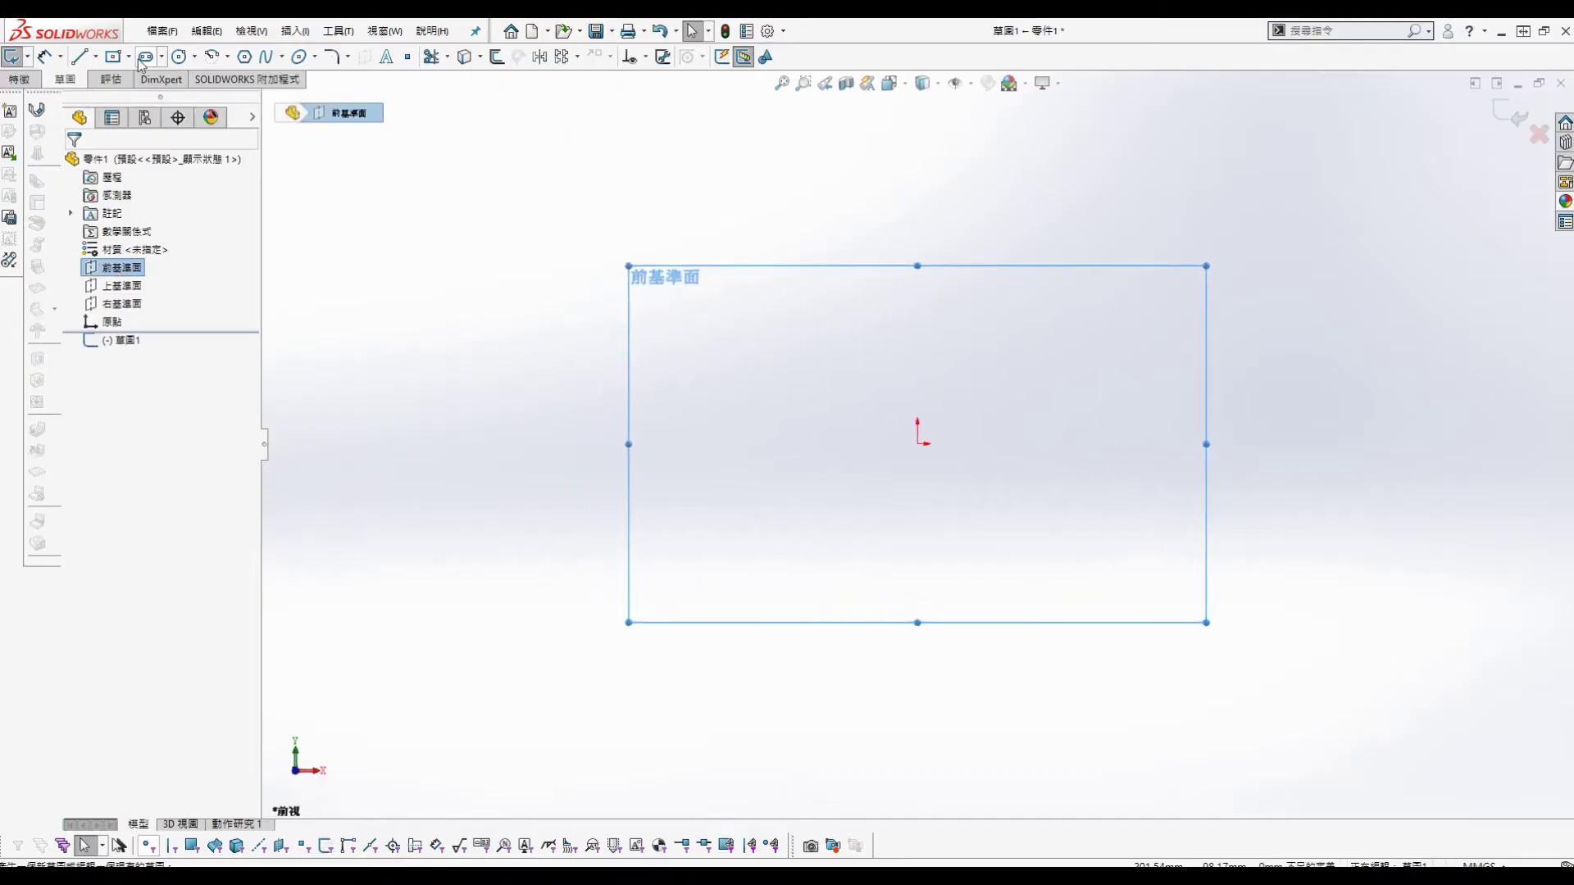
left_click(179, 56)
left_click_drag(917, 443, 1001, 395)
key("Escape")
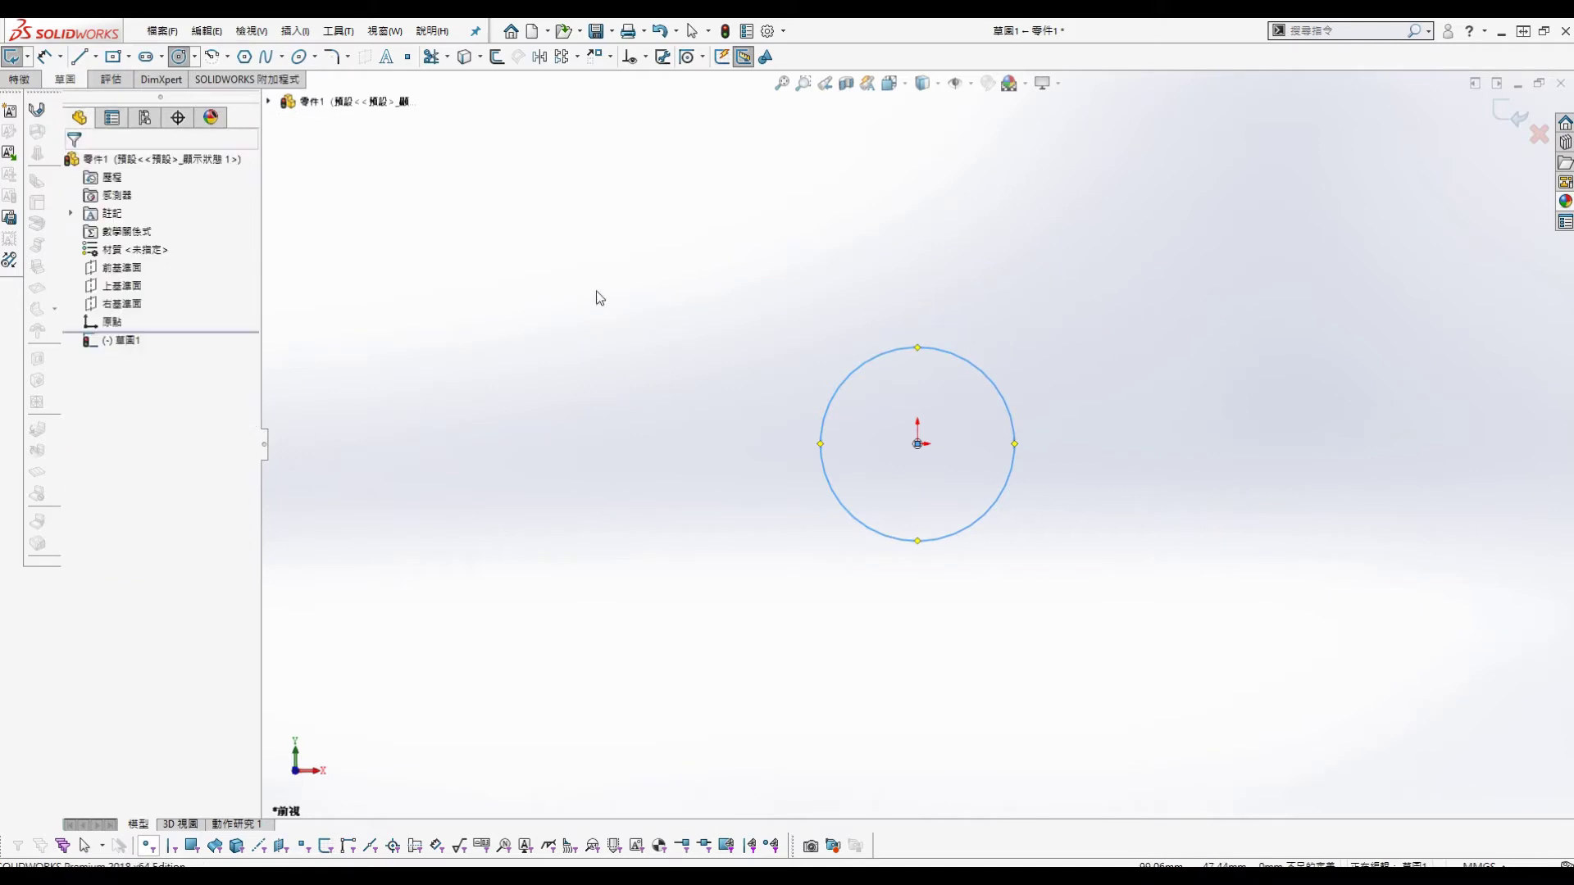
Step: Dimension the circle's diameter as 12 mm
right_click(947, 394)
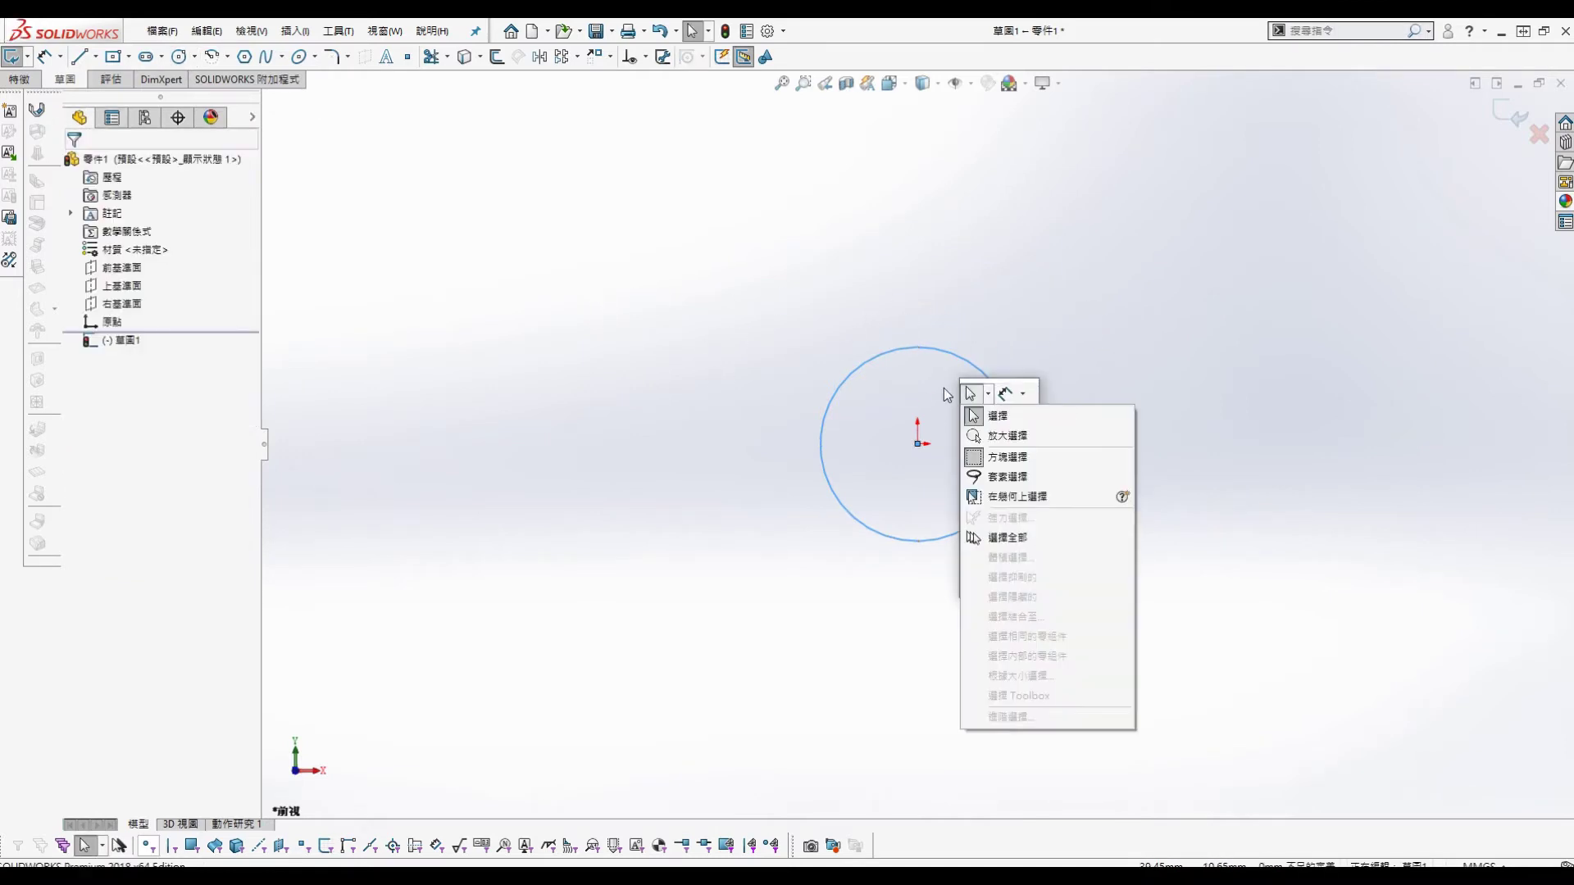
left_click(1005, 393)
left_click(988, 374)
left_click(1140, 283)
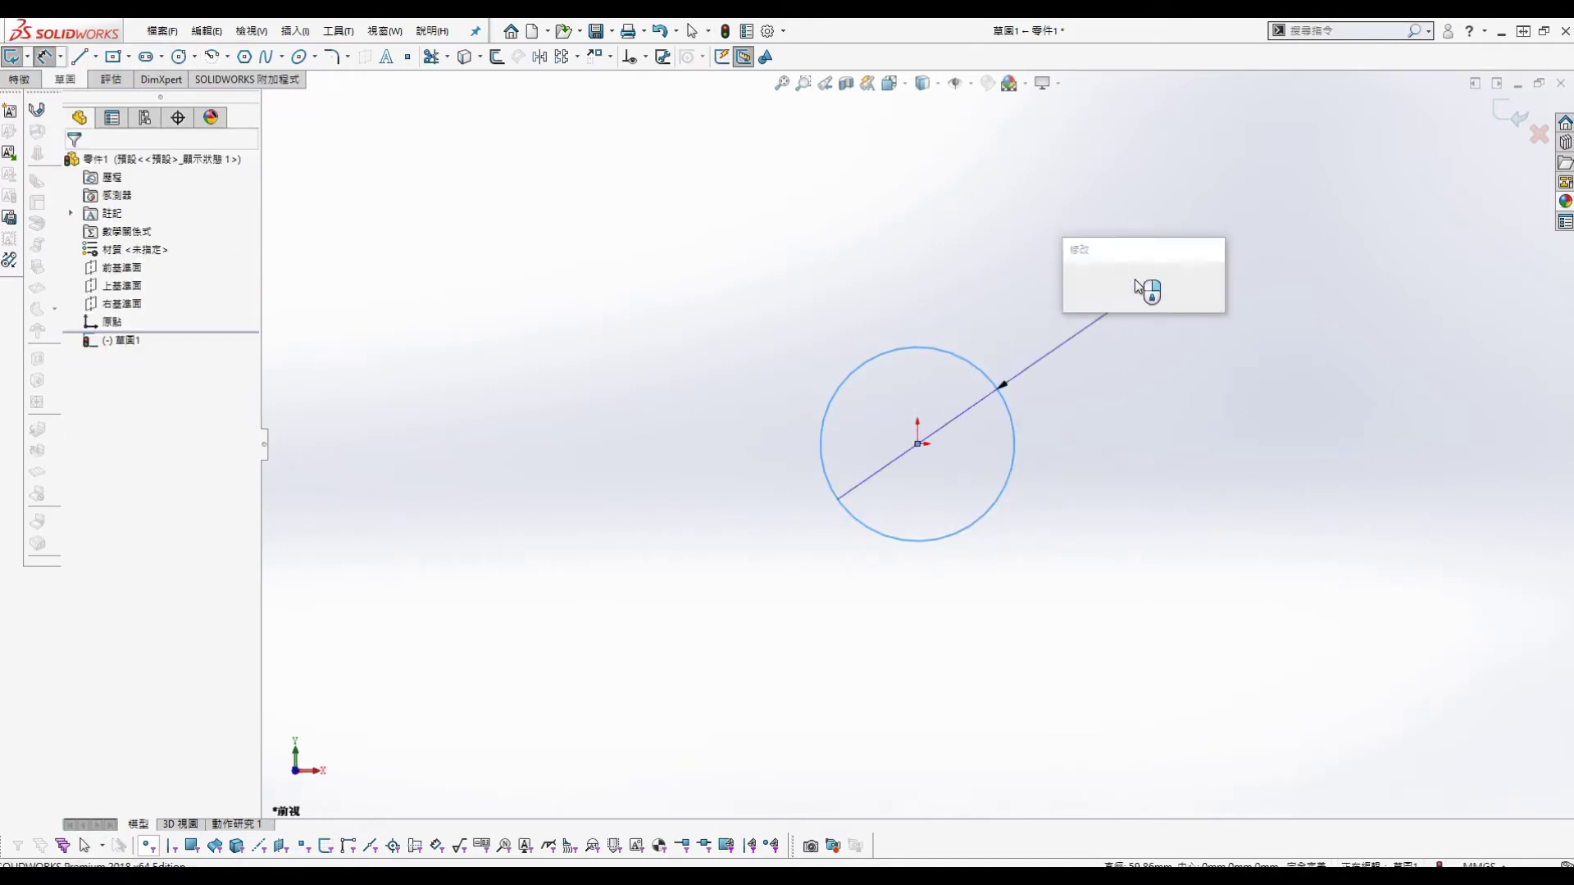
type("12")
key("Return")
Step: Extrude the circle 50 mm into a solid cylinder
key("s")
left_click(1176, 482)
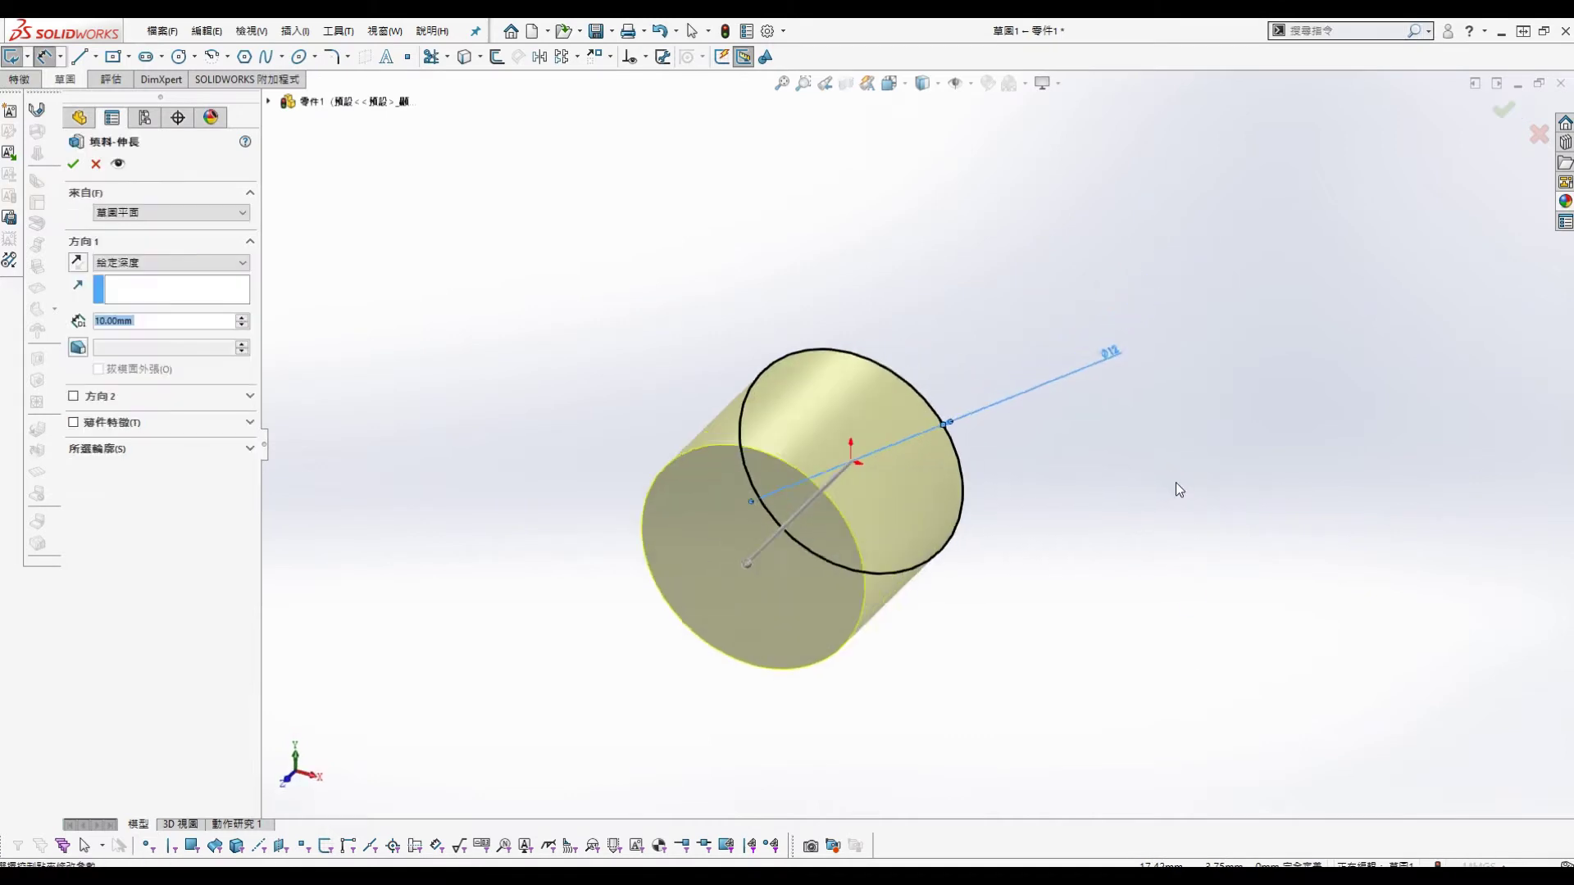
type("50")
key("Return")
left_click(76, 165)
scroll(702, 393, "up", 2)
scroll(702, 400, "up", 2)
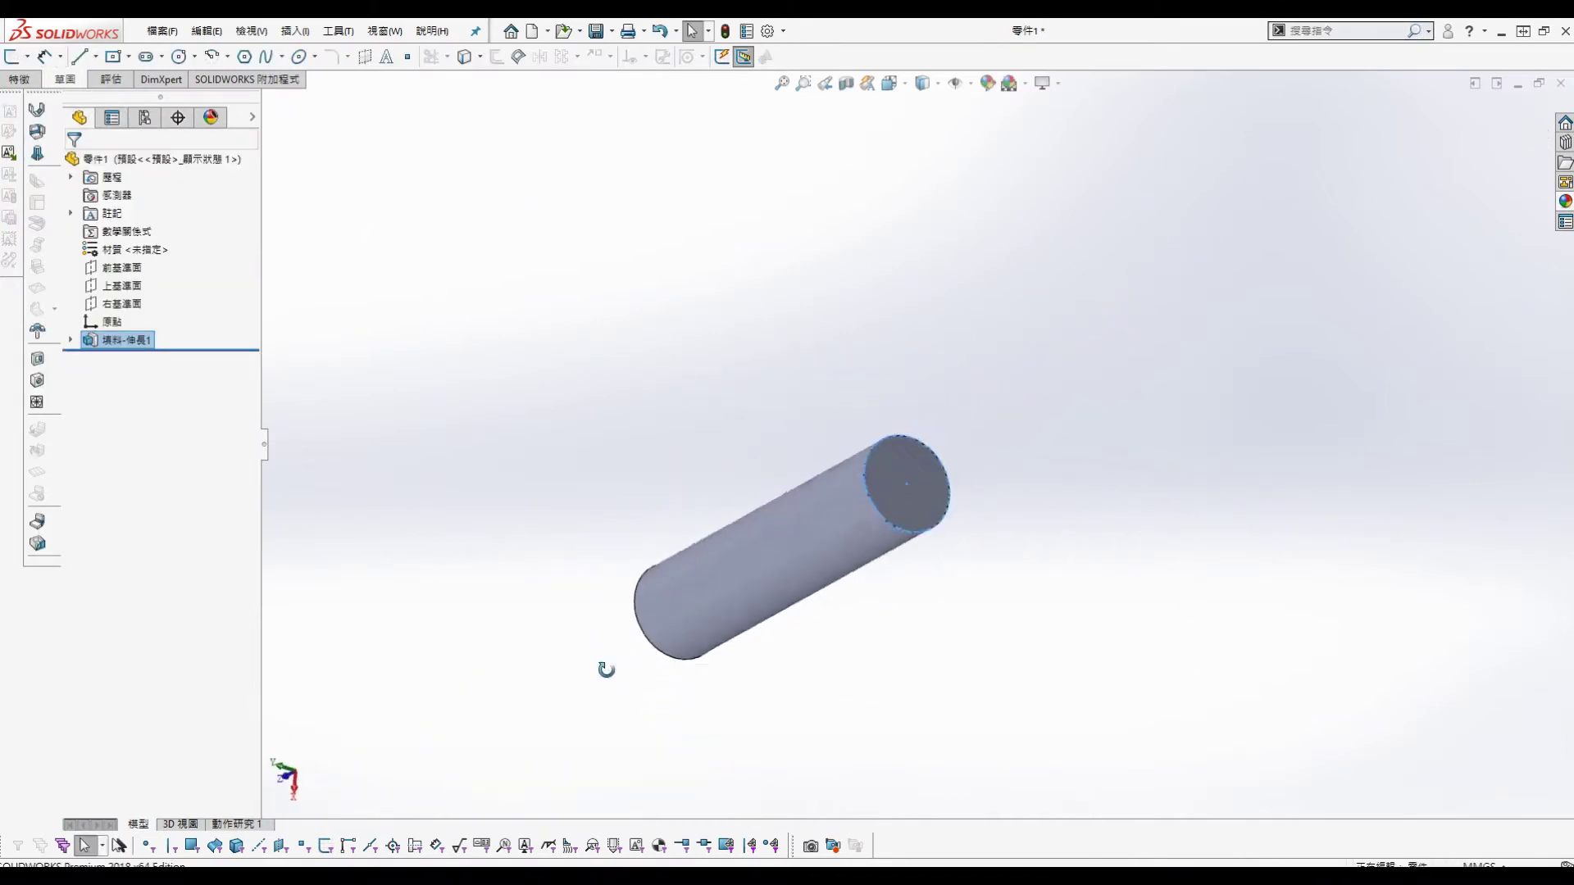
Step: On the cylinder's rear end face, sketch a circle about 3 mm in diameter centred on the uppermost point of its edge
left_click(906, 476)
left_click(1087, 407)
key("s")
left_click(882, 549)
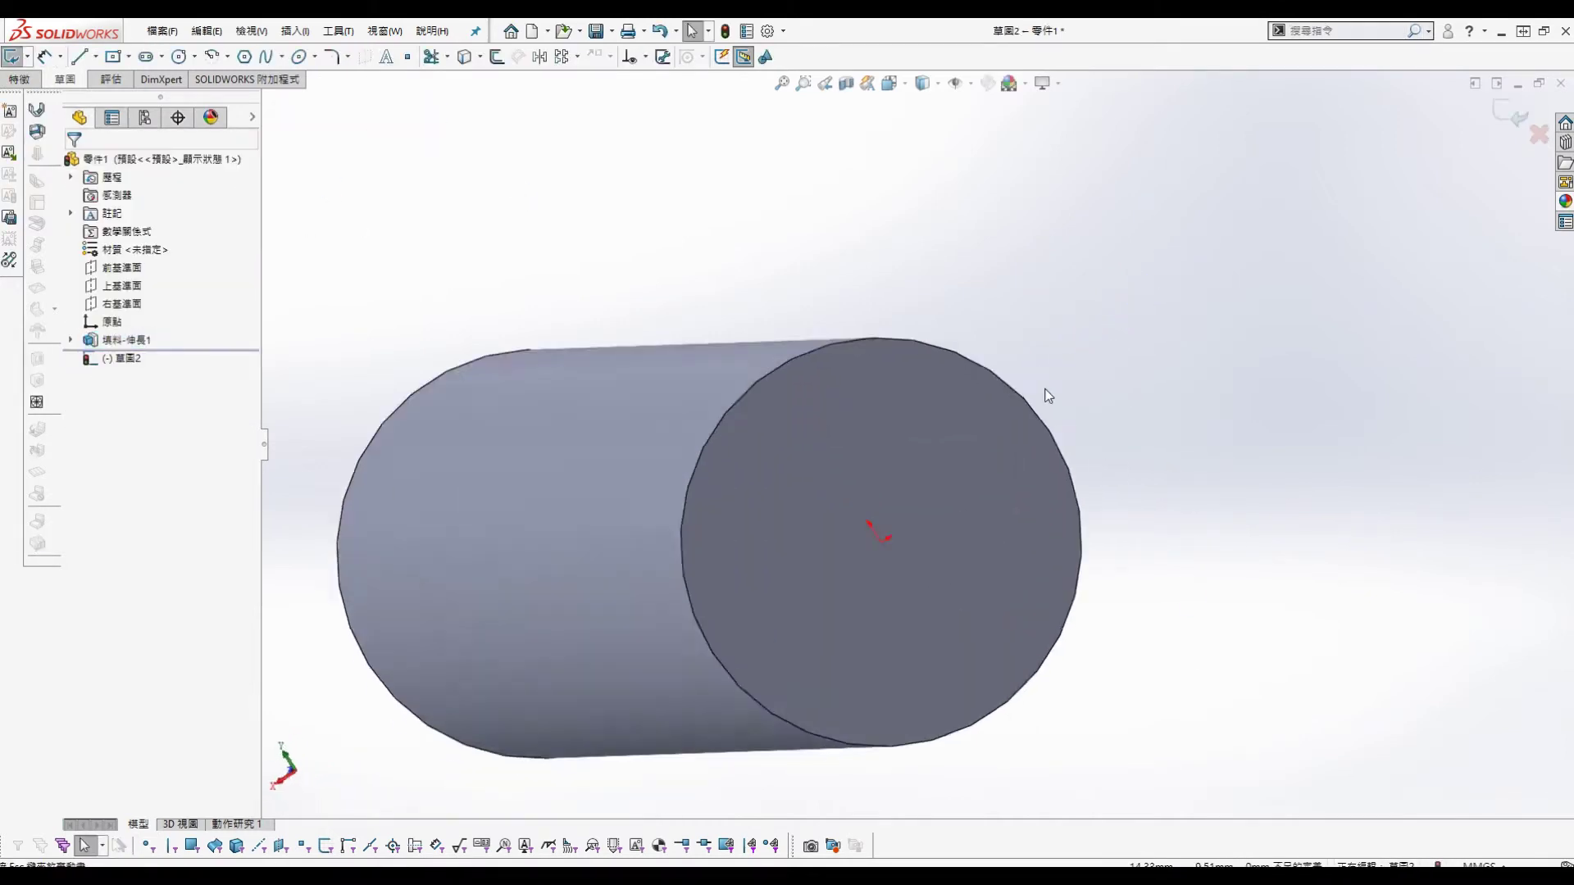
key("s")
left_click(1066, 355)
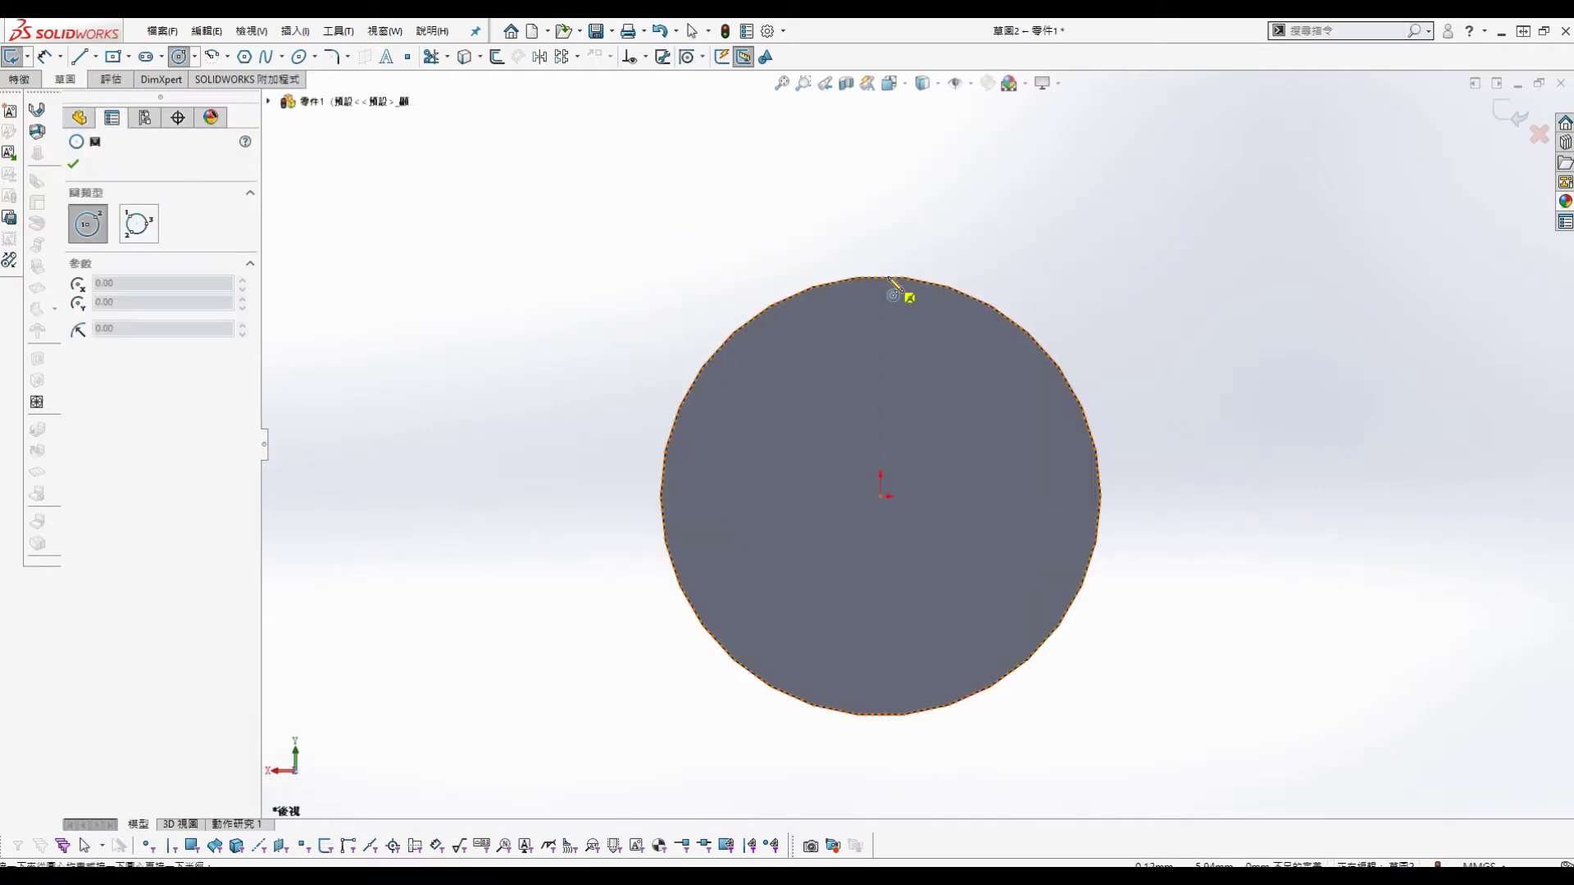
left_click(881, 278)
left_click(892, 329)
Step: Set the small circle's diameter to 5 mm
key("s")
left_click(1068, 245)
left_click(931, 256)
left_click(995, 211)
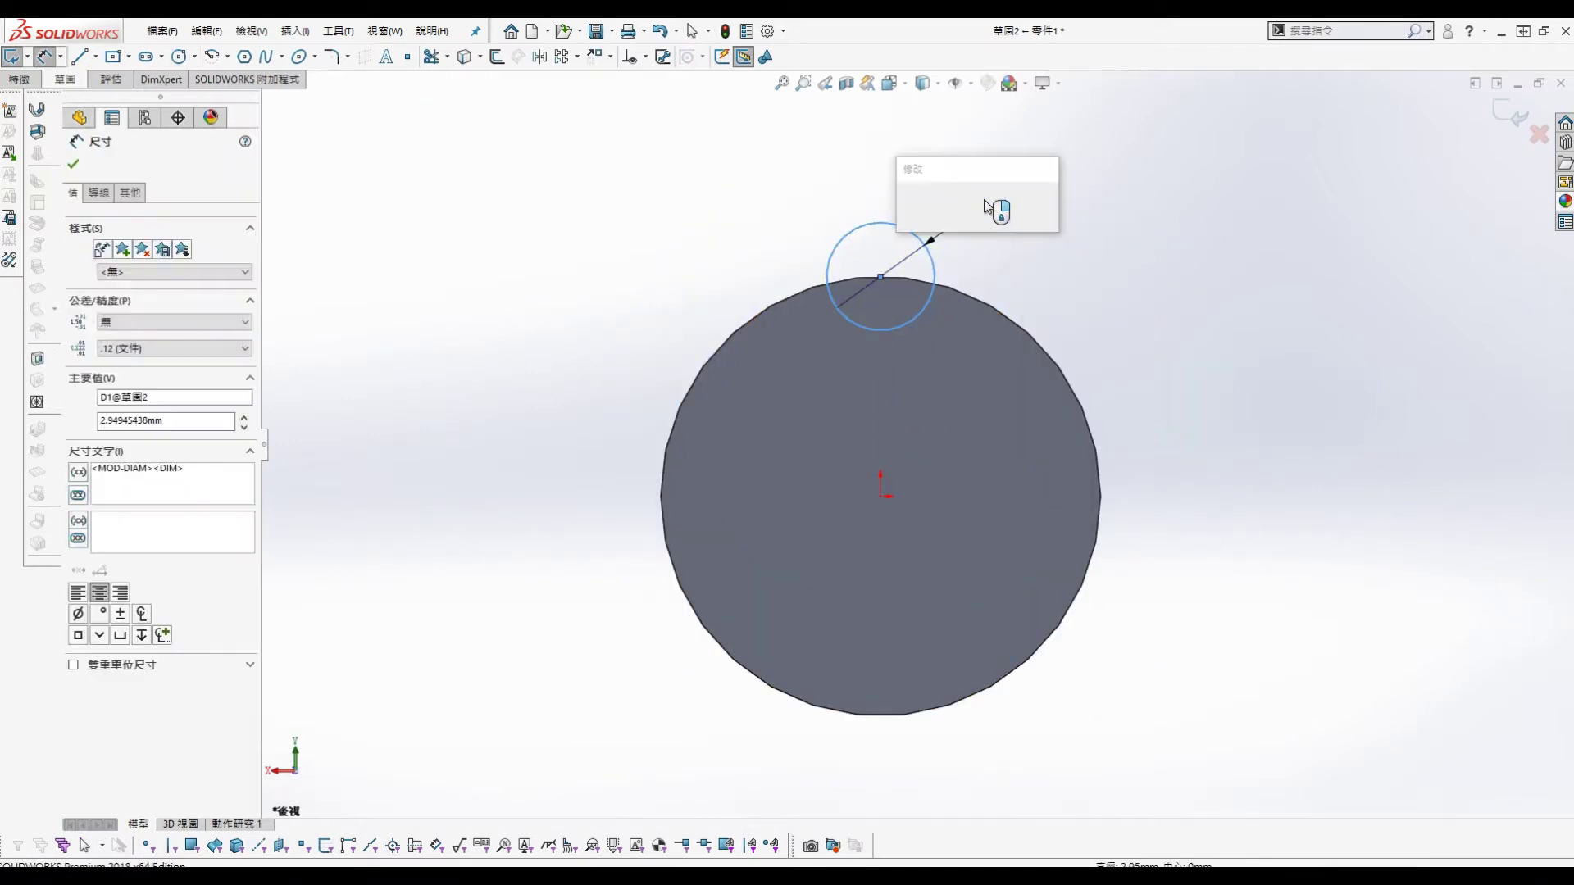
type("5")
key("Return")
key("Escape")
Step: Add a vertical relation between the small circle's centre and the origin
left_click(881, 276)
left_click(882, 497, "ctrl")
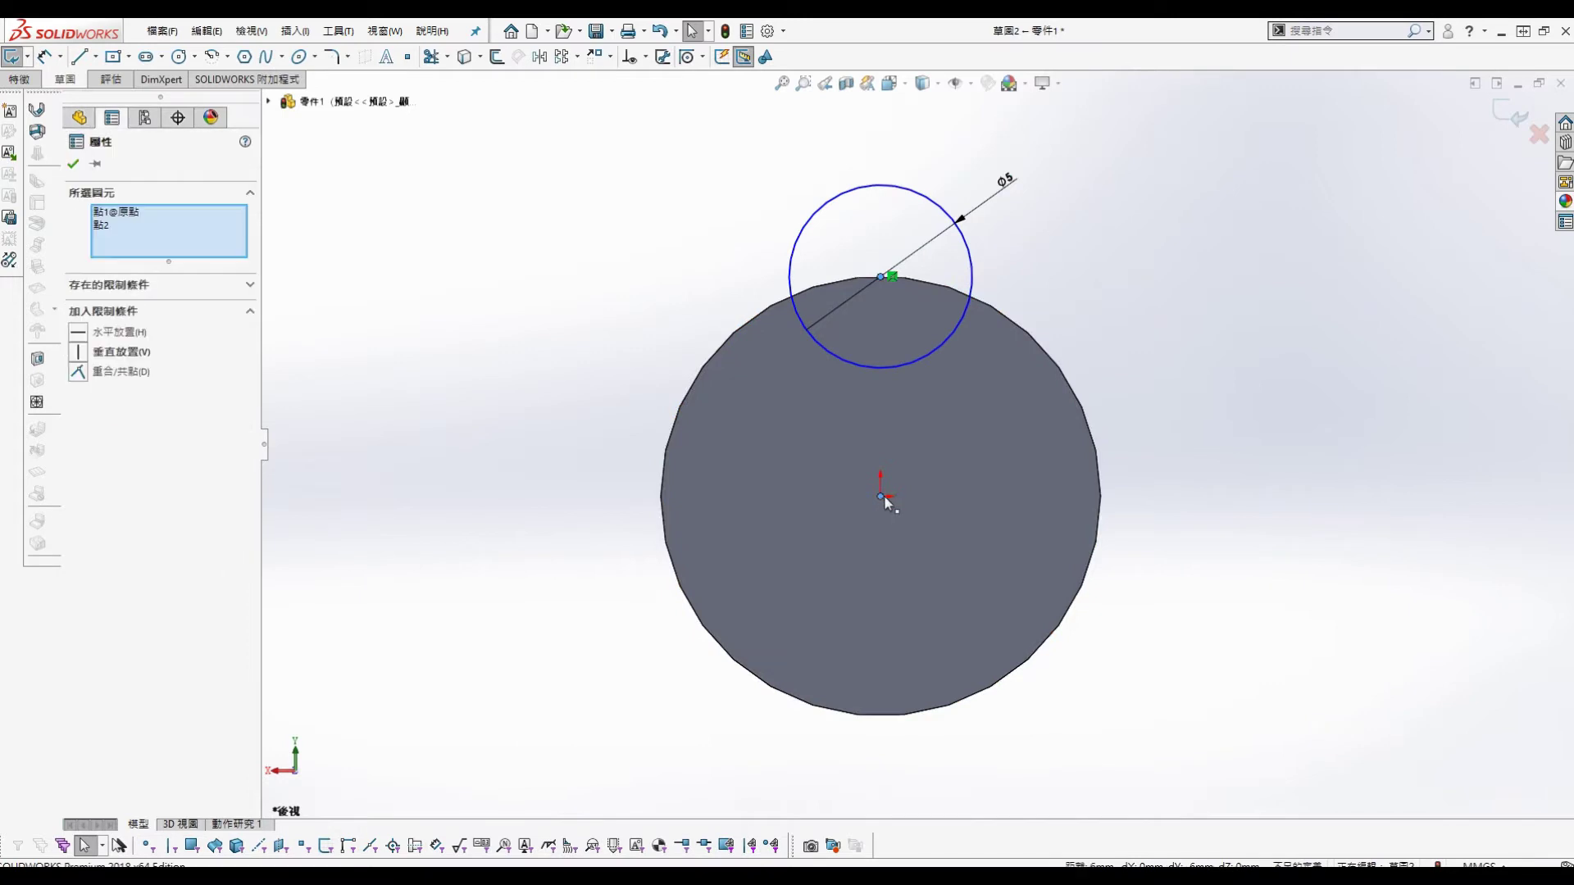
left_click(74, 354)
left_click(474, 245)
Step: Extrude the small circle 8 mm along the cylinder in the reversed direction as a merged key
key("s")
left_click(648, 414)
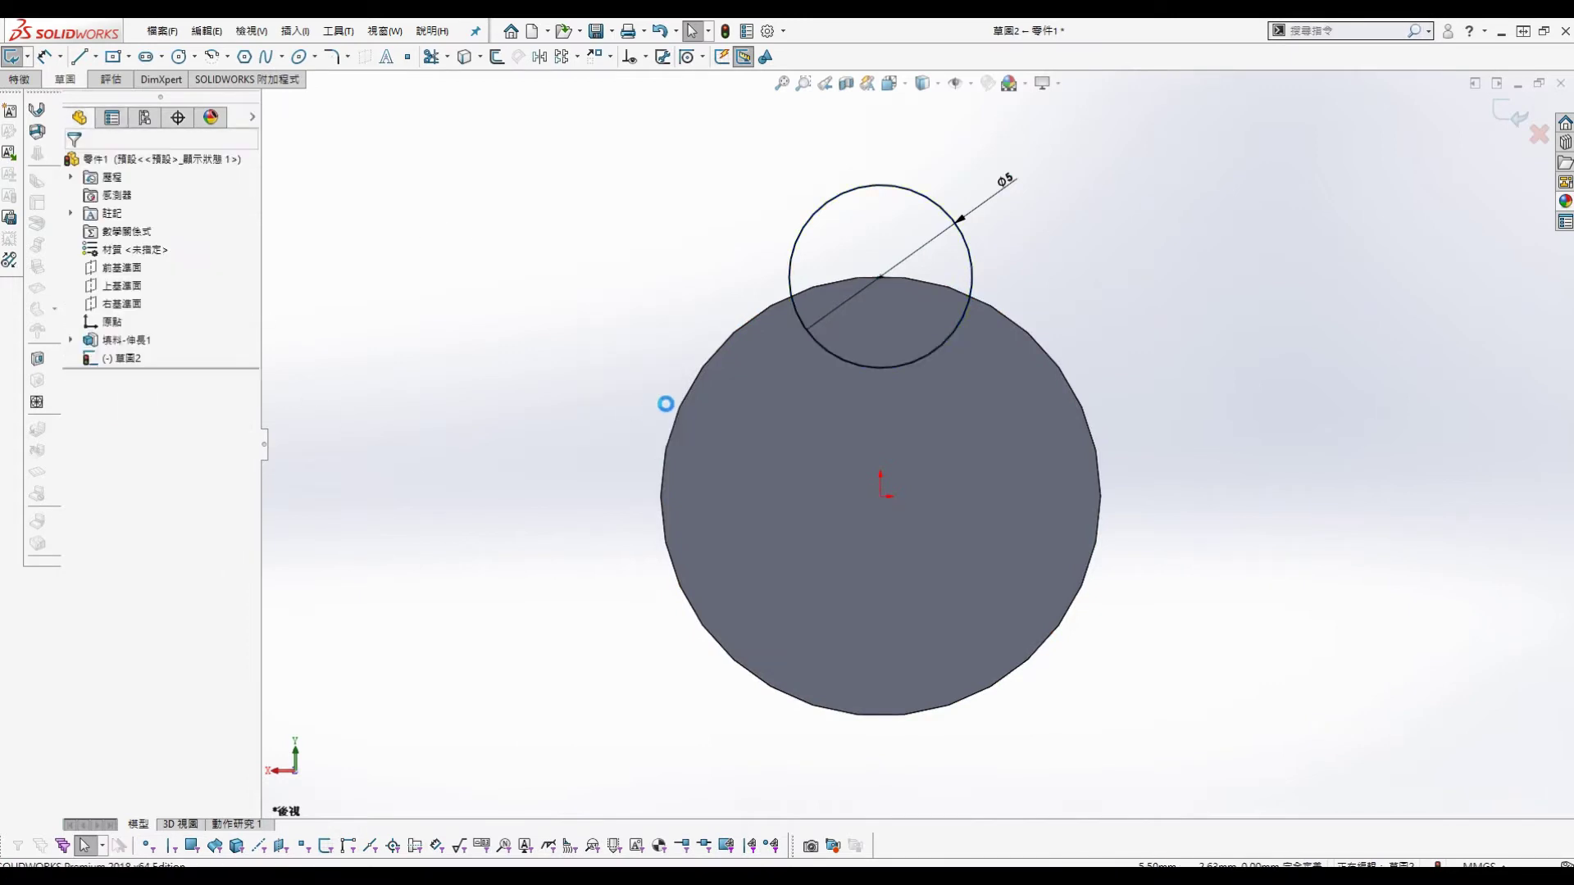
scroll(875, 410, "up", 2)
middle_click_drag(876, 410, 967, 433)
left_click(79, 264)
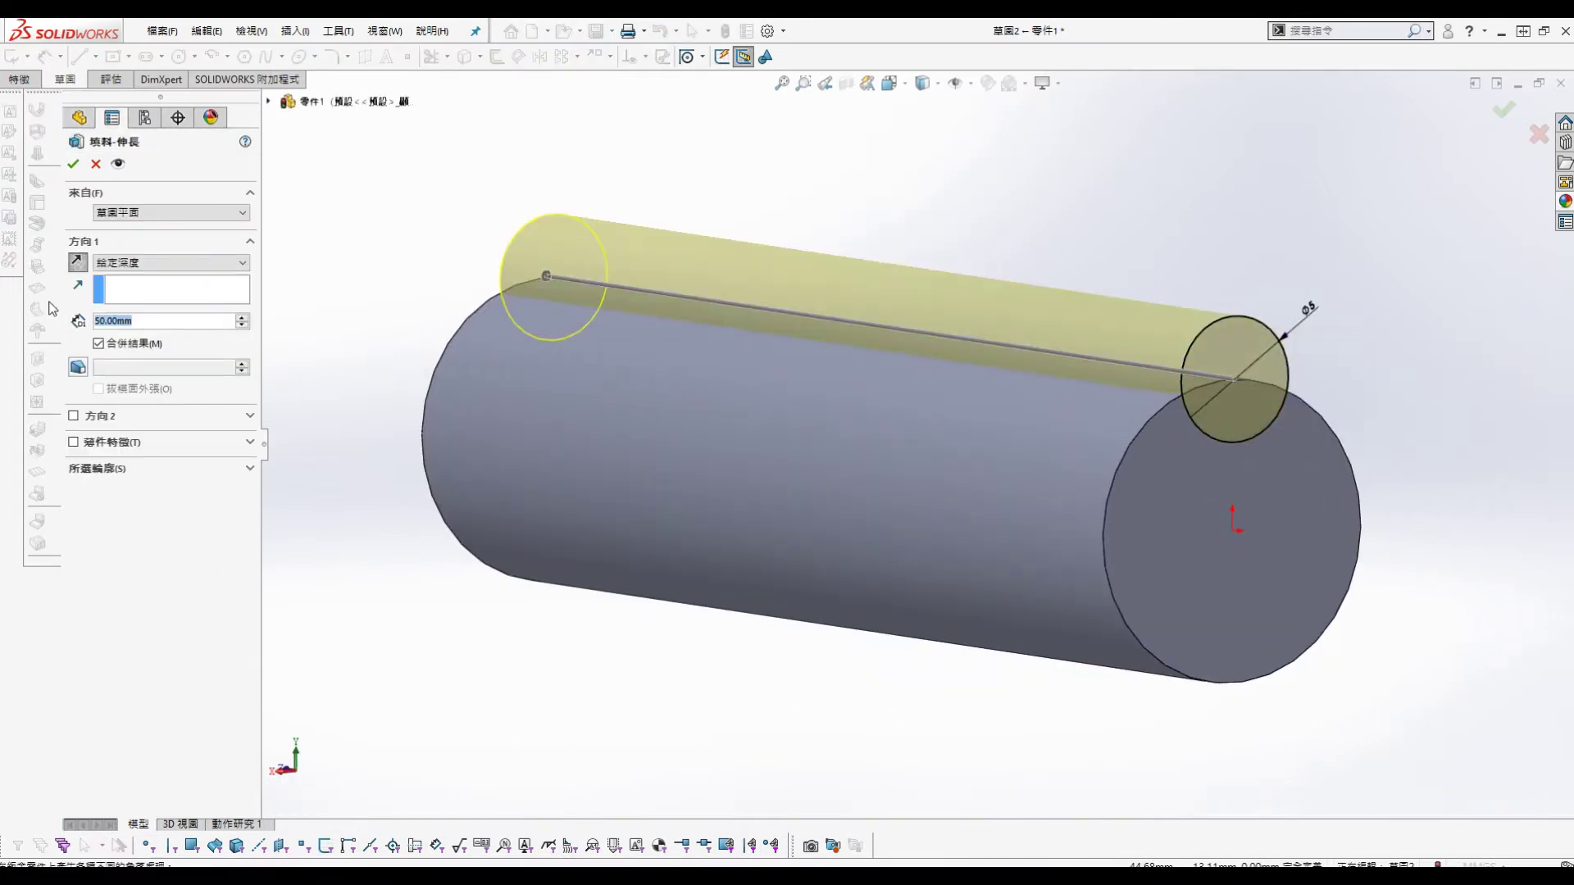
type("8")
key("Return")
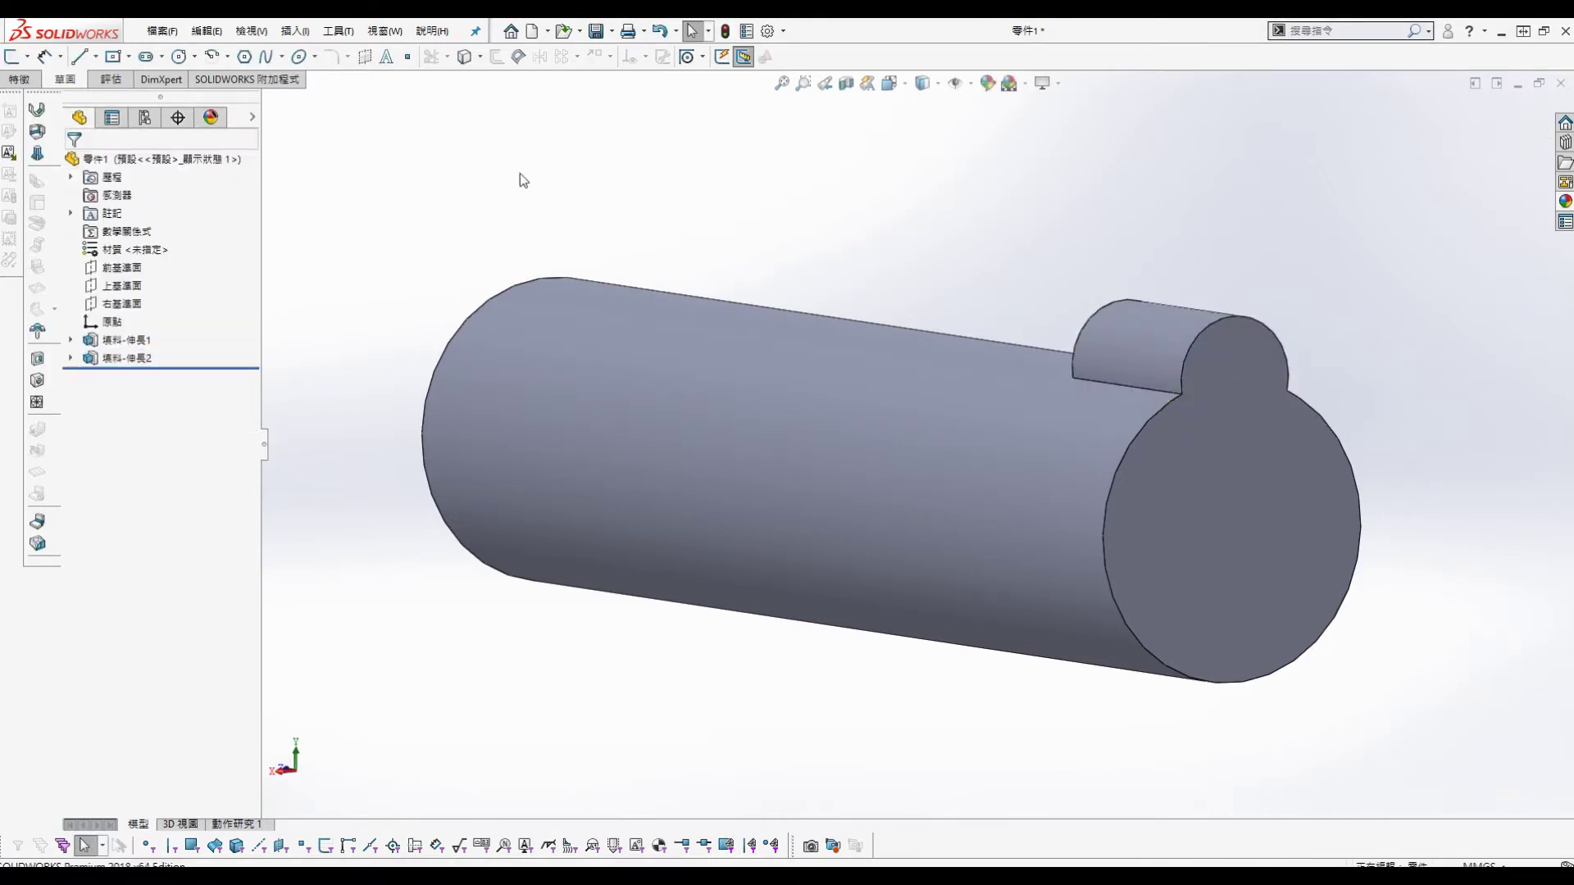
Step: Fillet both end faces of the shaft with a 0.5 mm radius
scroll(1202, 488, "up", 1)
key("s")
left_click(1016, 397)
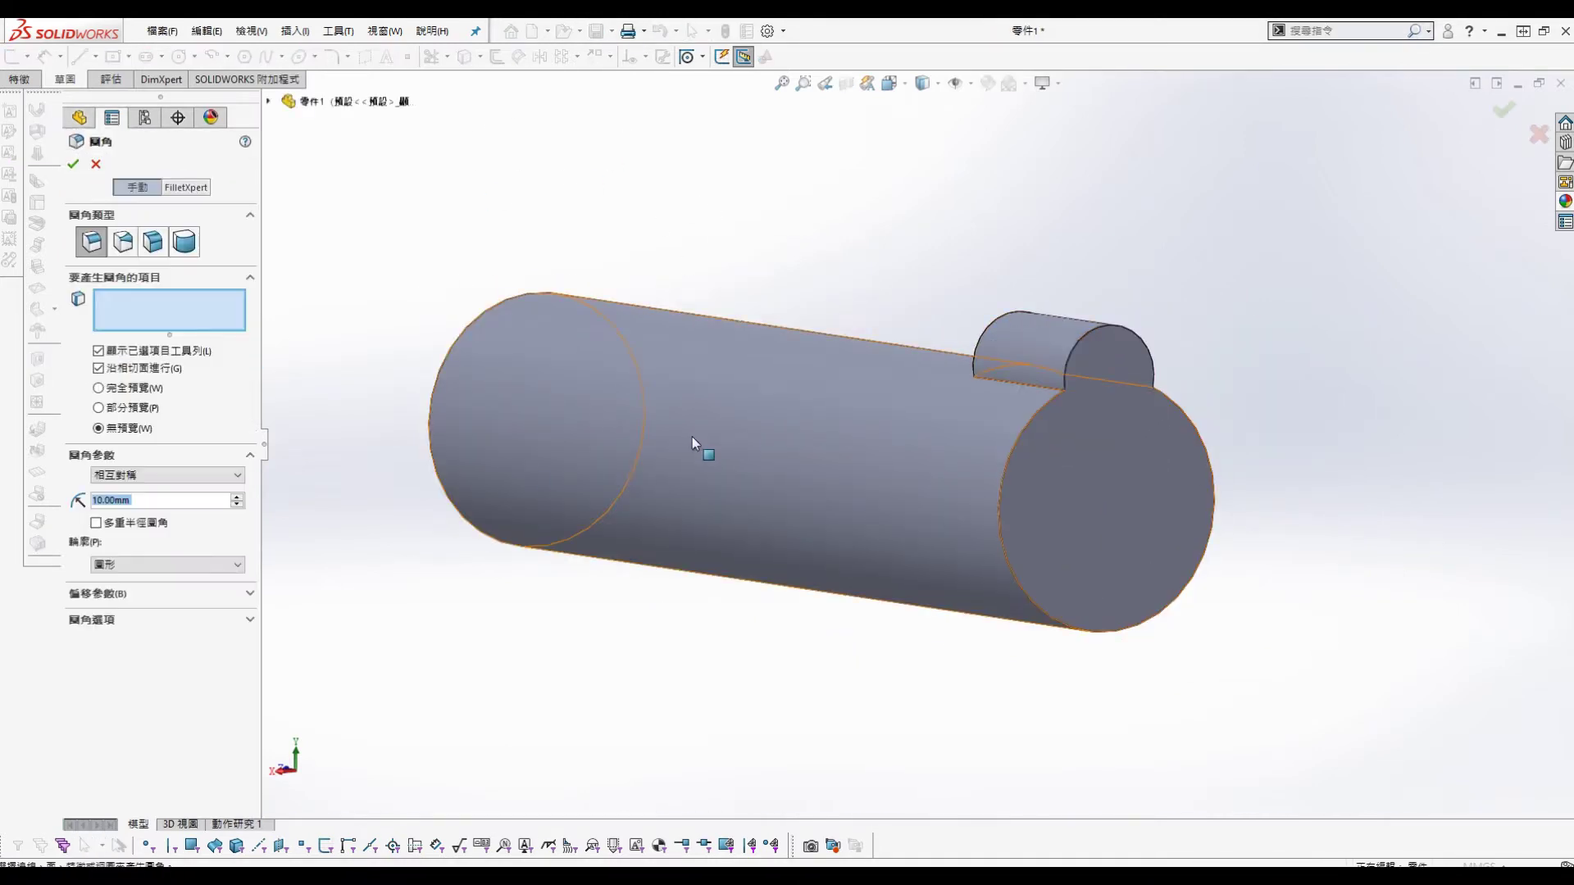
double_click(131, 502)
type("0.5")
key("Return")
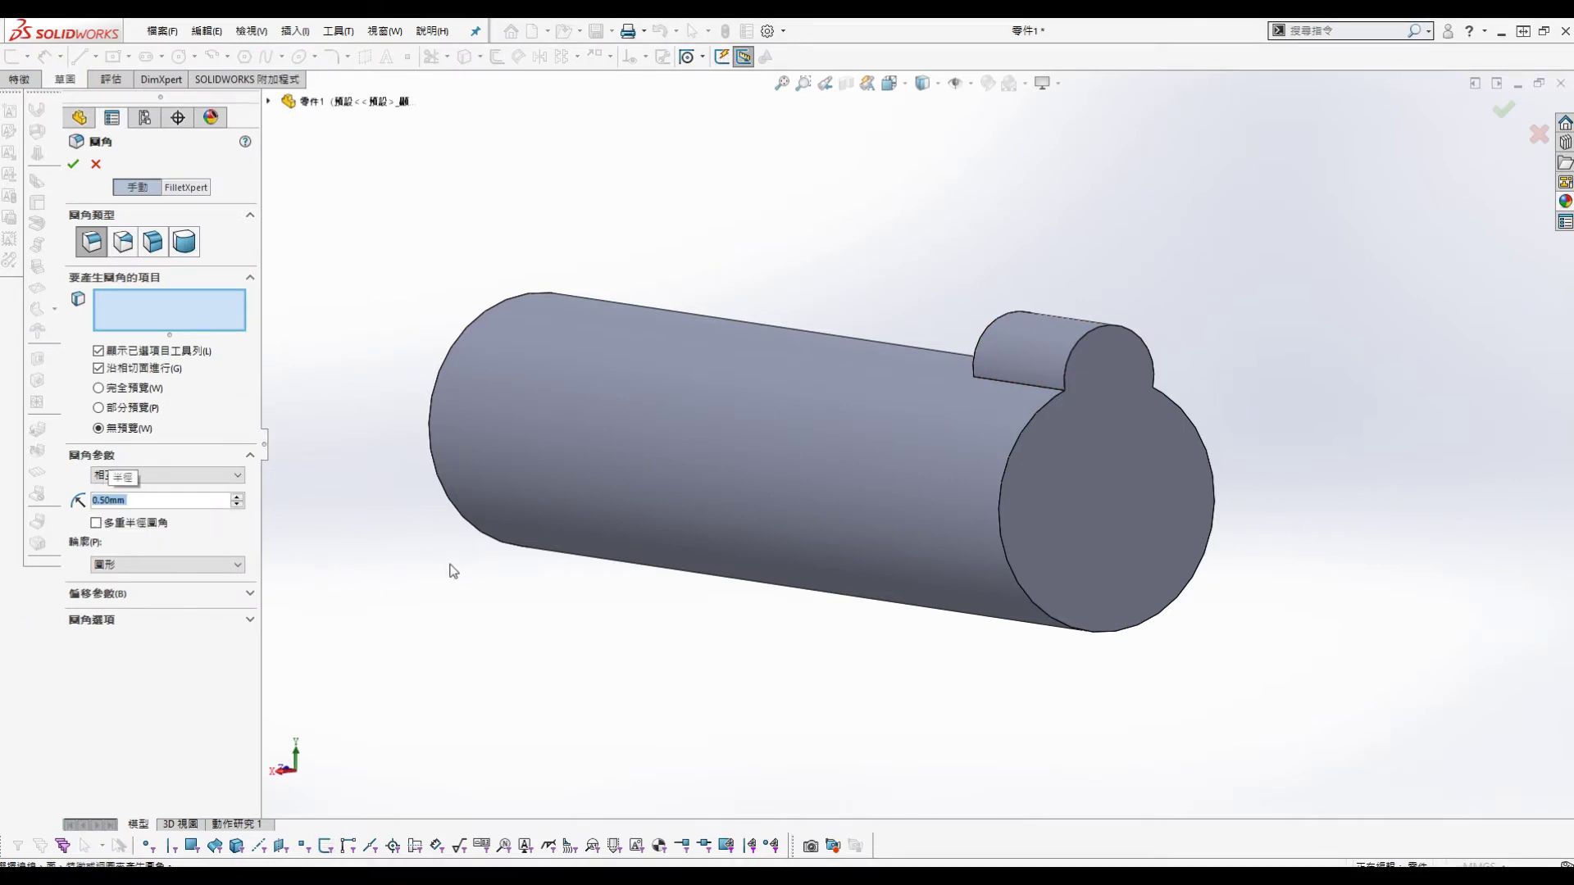
left_click(1012, 554)
middle_click_drag(692, 457, 509, 468)
left_click(509, 467)
key("Return")
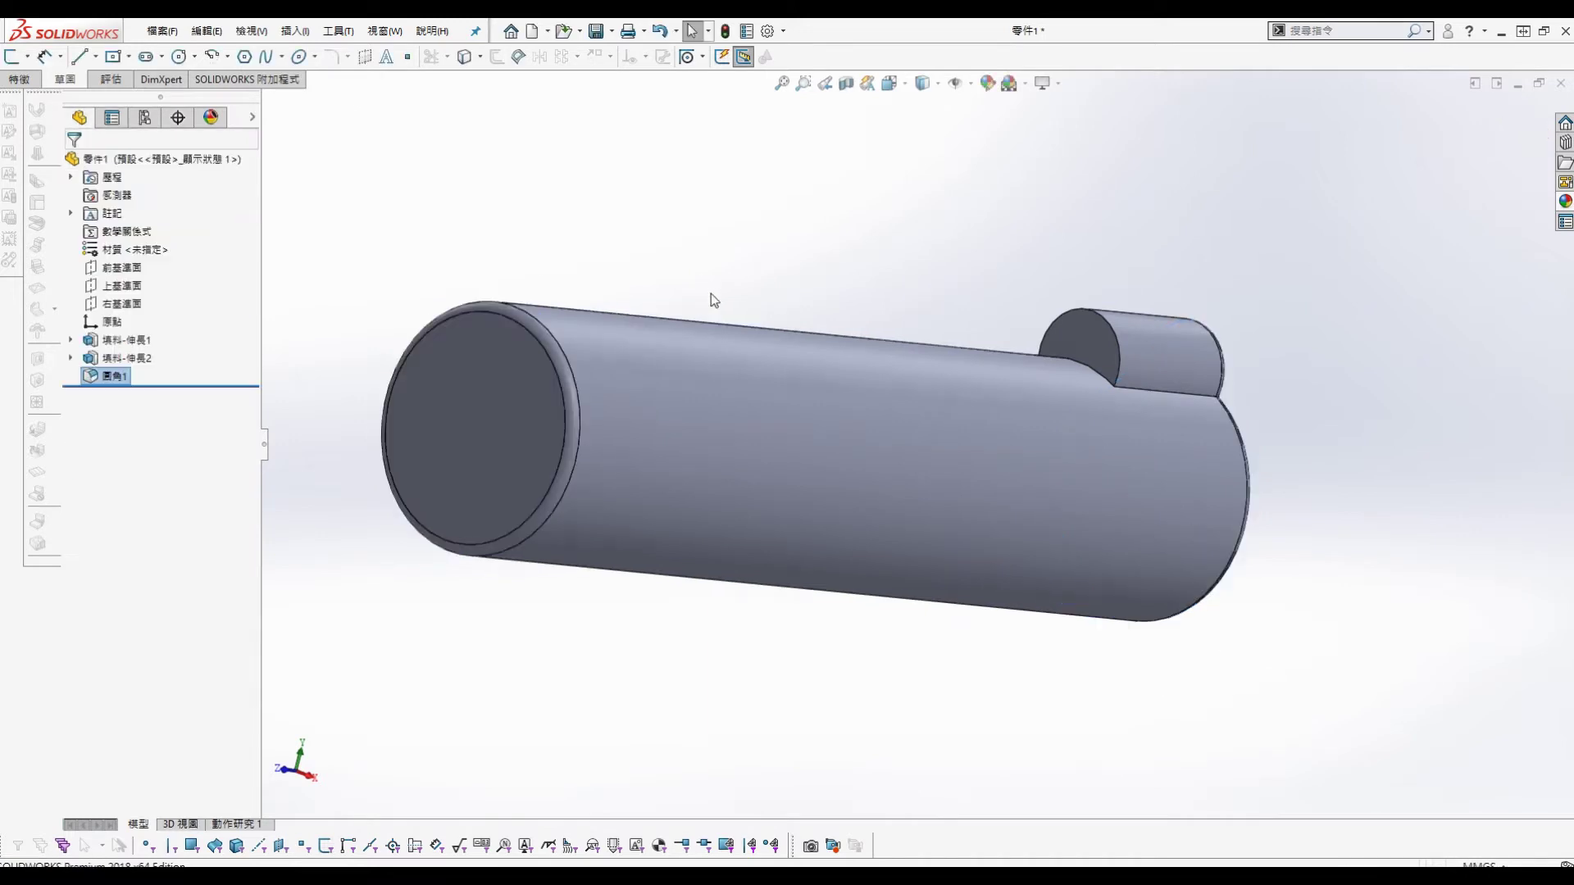
Step: Change the appearance colour of the whole part to red
middle_click_drag(711, 293, 731, 397)
scroll(730, 397, "down", 2)
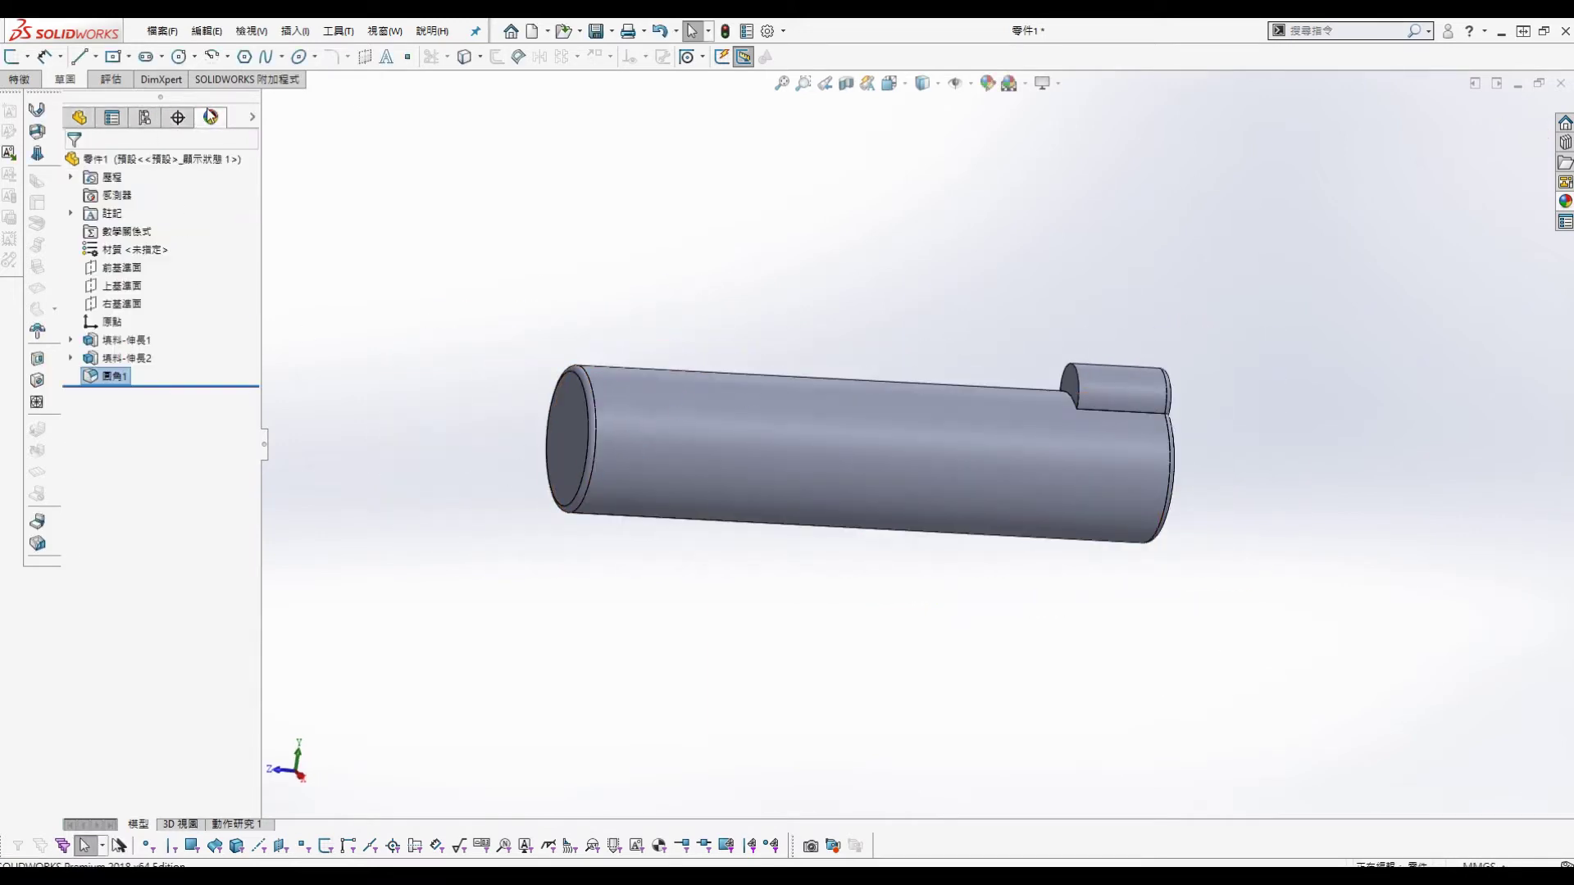
left_click(211, 116)
left_click(78, 116)
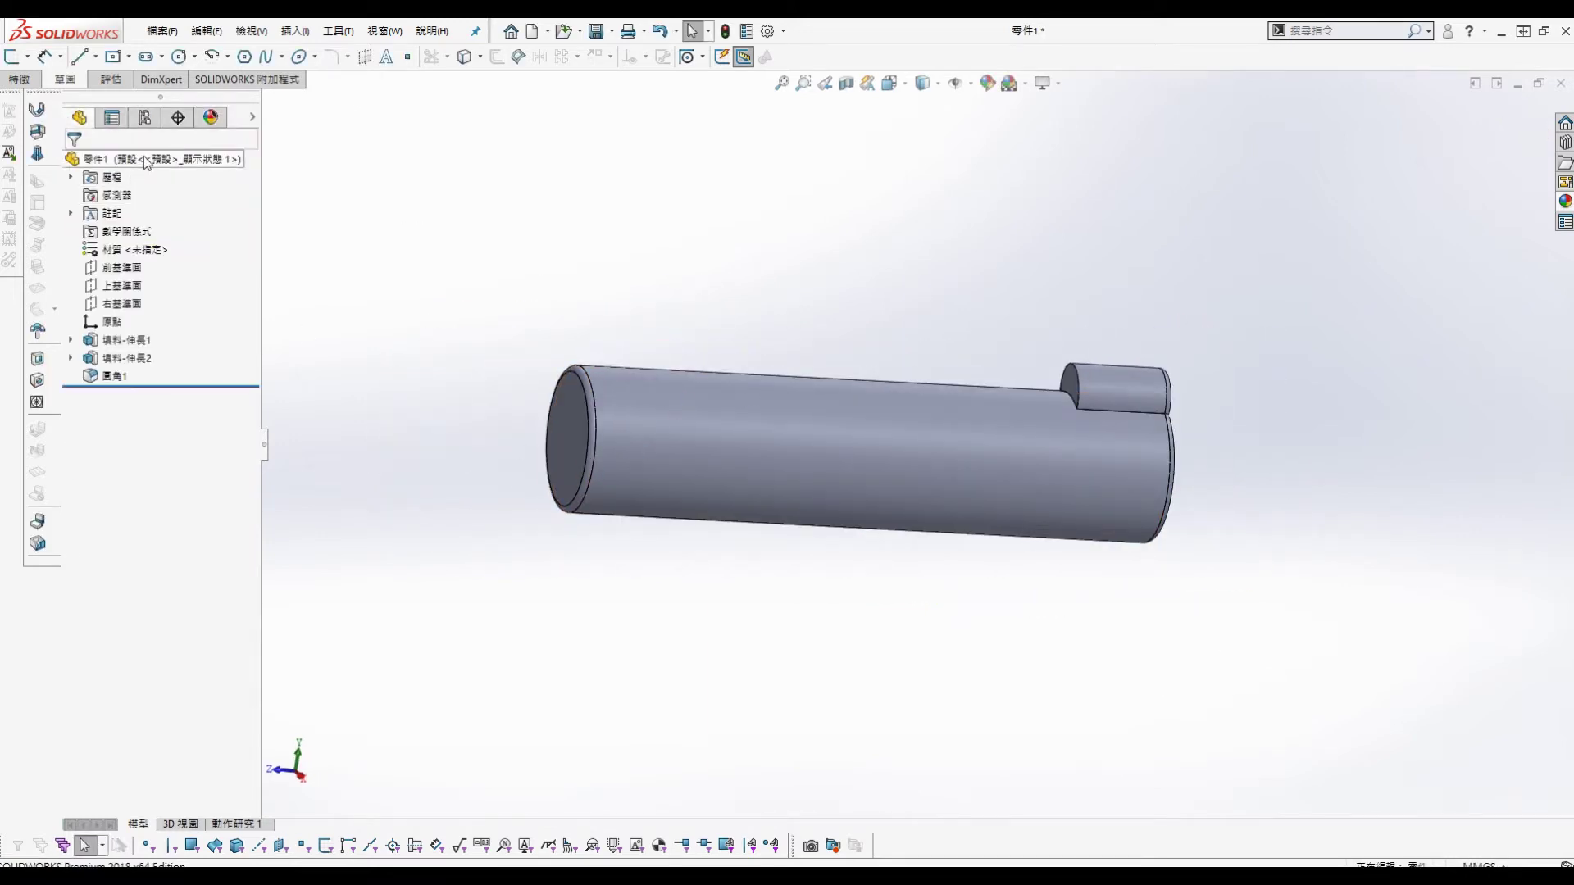
right_click(146, 162)
mouse_move(200, 366)
left_click(369, 368)
left_click(137, 569)
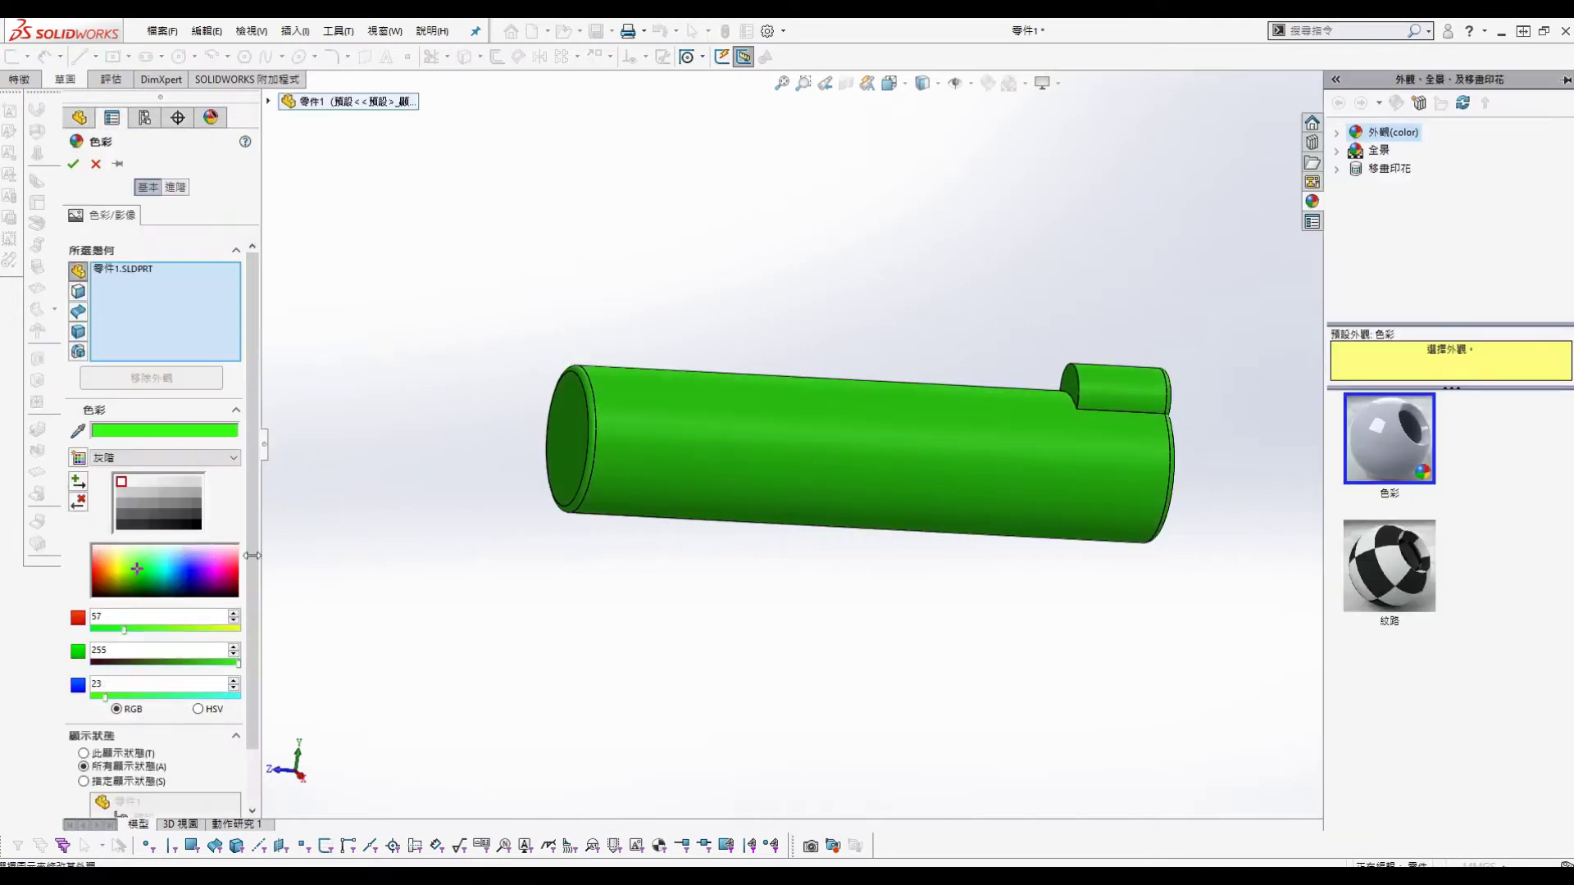
left_click(97, 582)
left_click(73, 163)
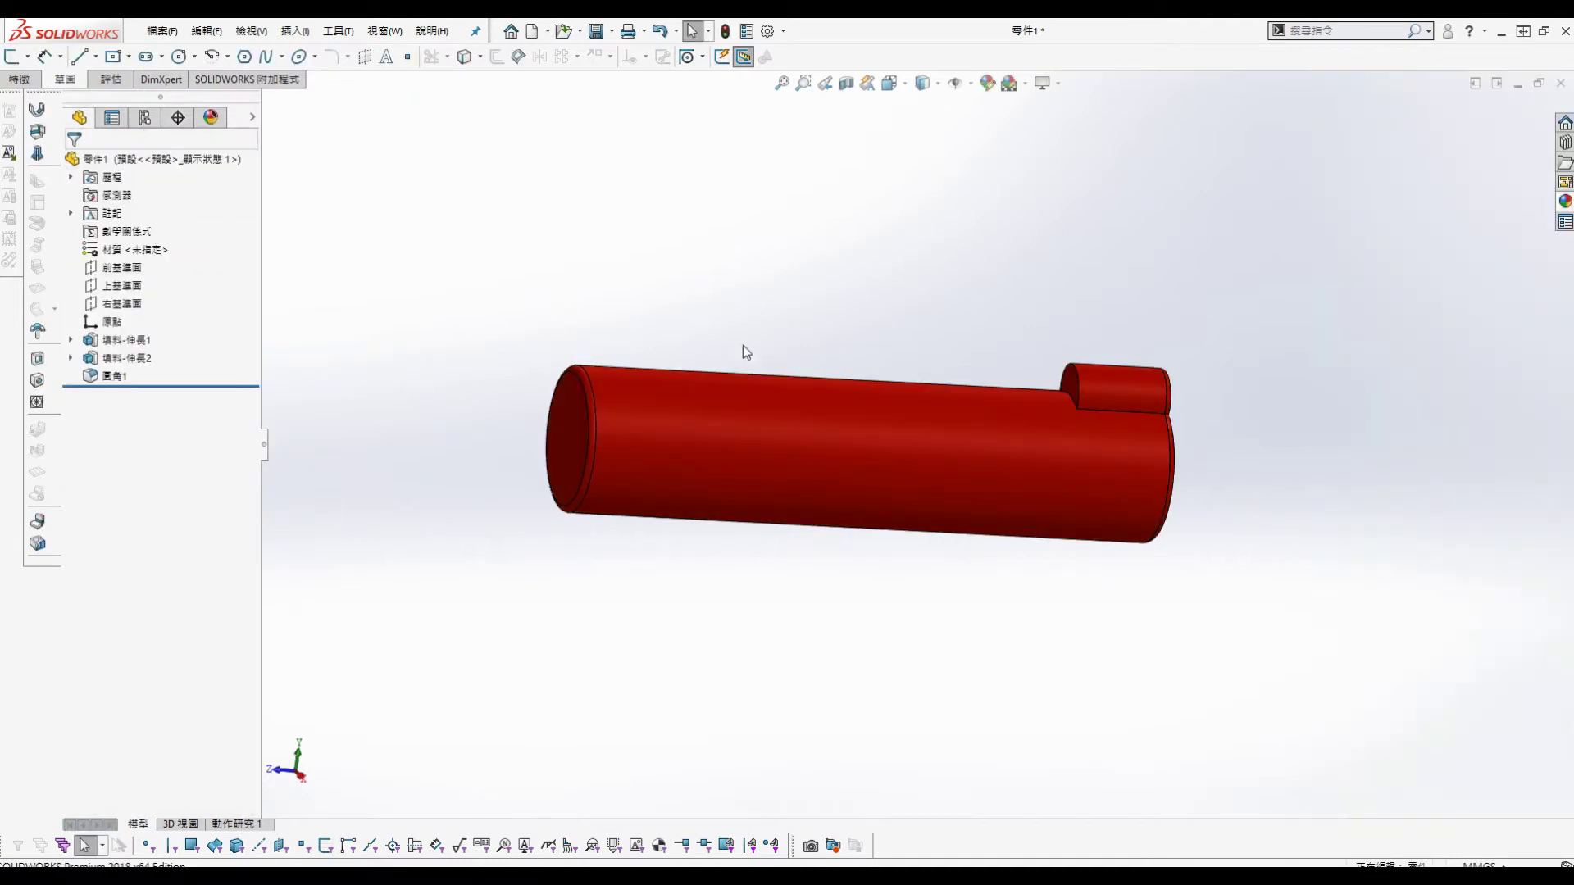
Step: Save the part as shaft
key("ctrl+s")
type("shaft")
key("Return")
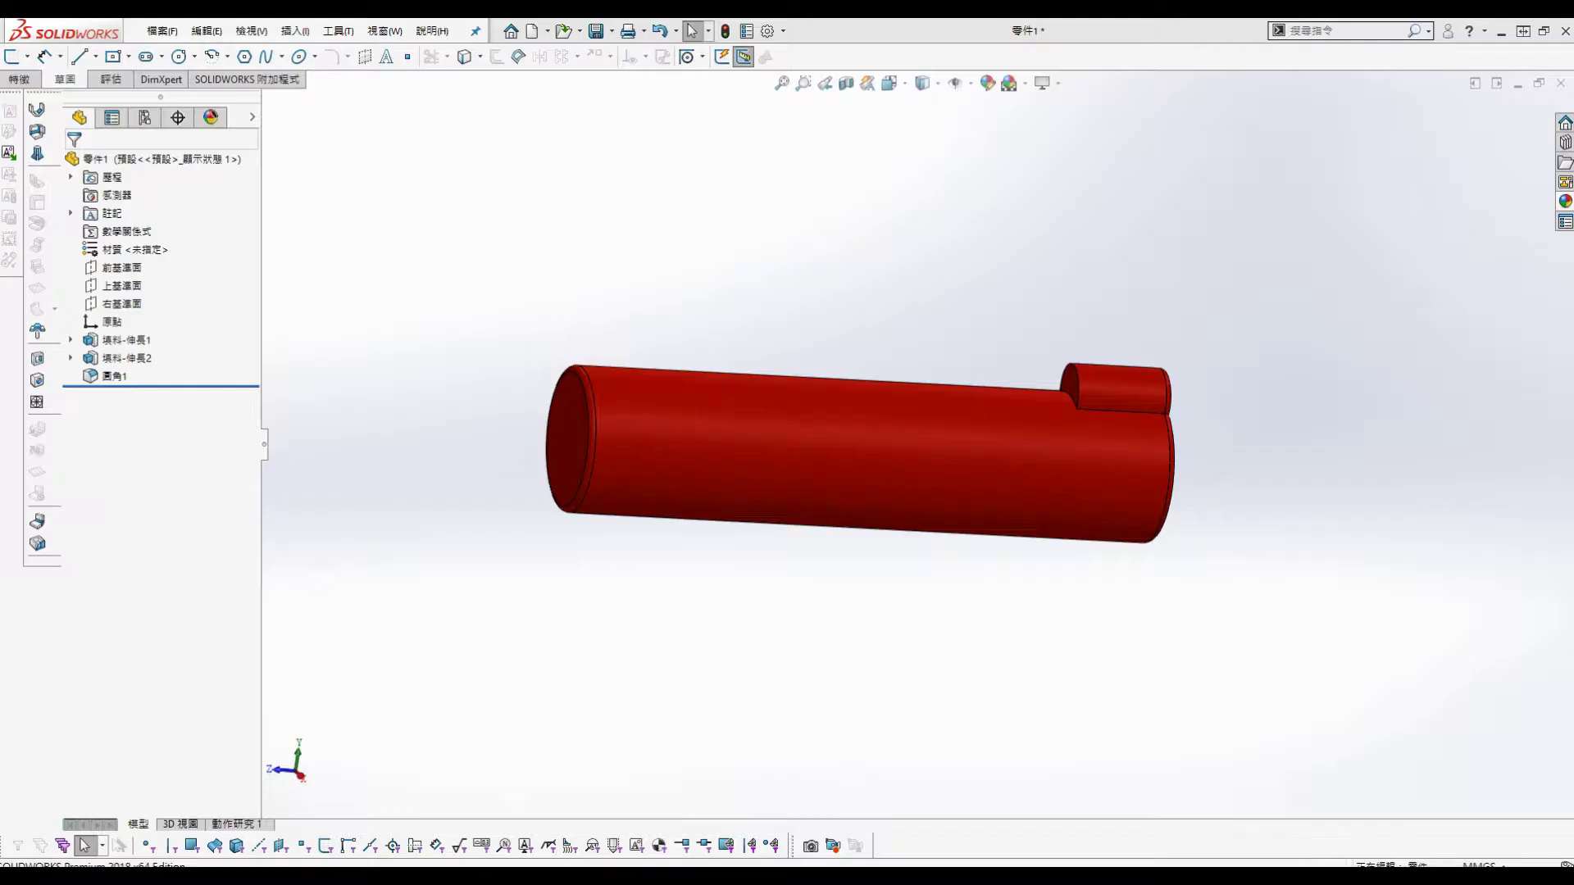
Step: Edit the 0.5 mm fillet to include the edges where the small key meets the cylinder
right_click(115, 375)
left_click(134, 349)
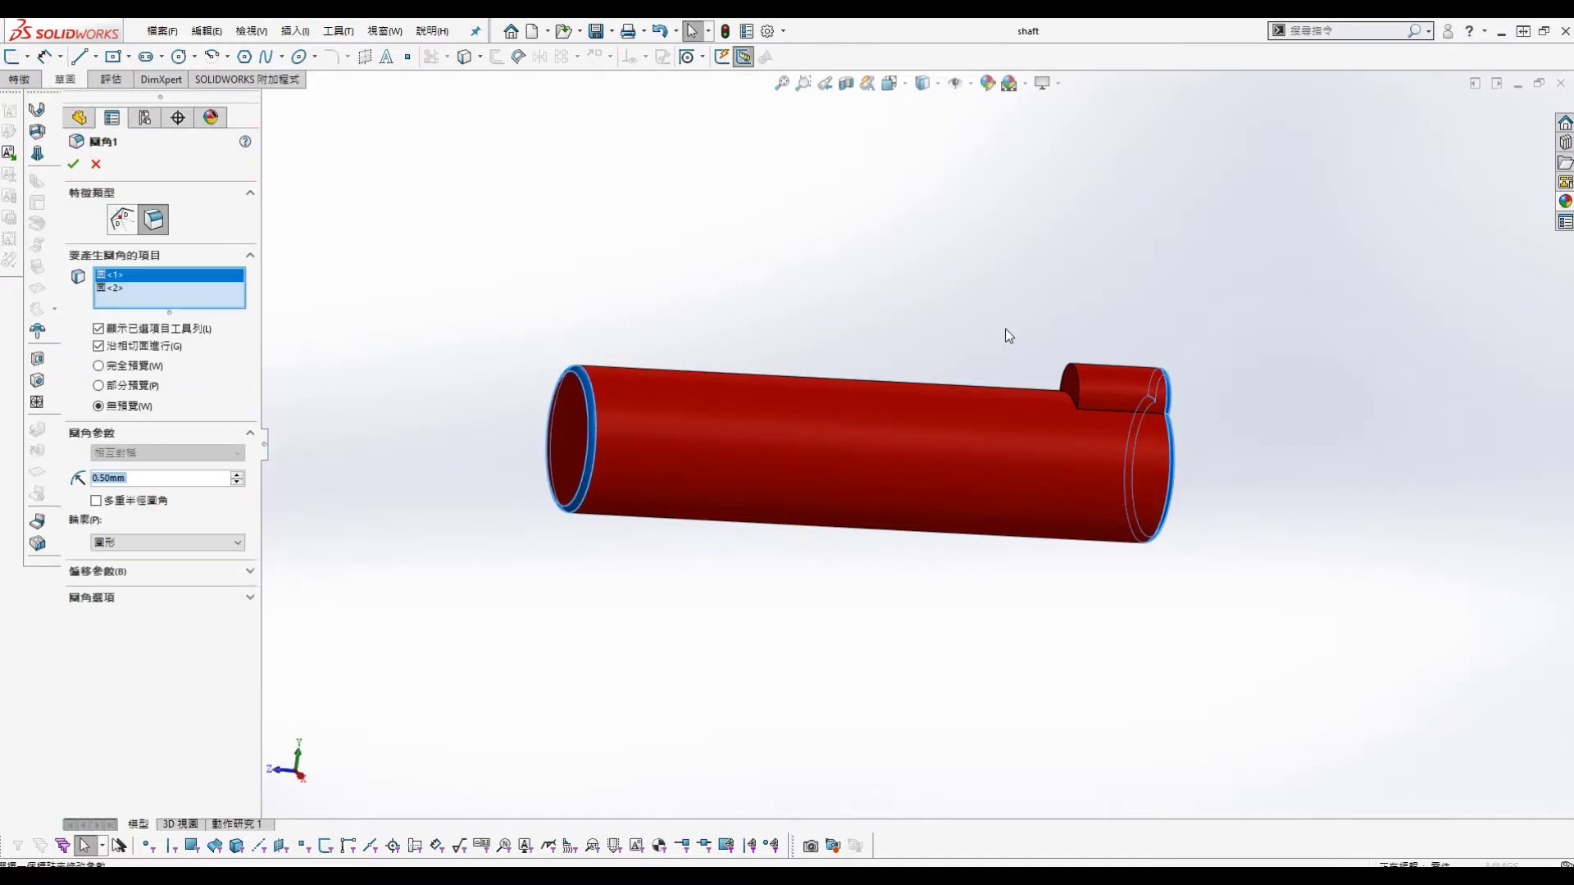
scroll(1124, 467, "down", 3)
middle_click_drag(940, 341, 823, 244)
key("Return")
scroll(1055, 361, "up", 2)
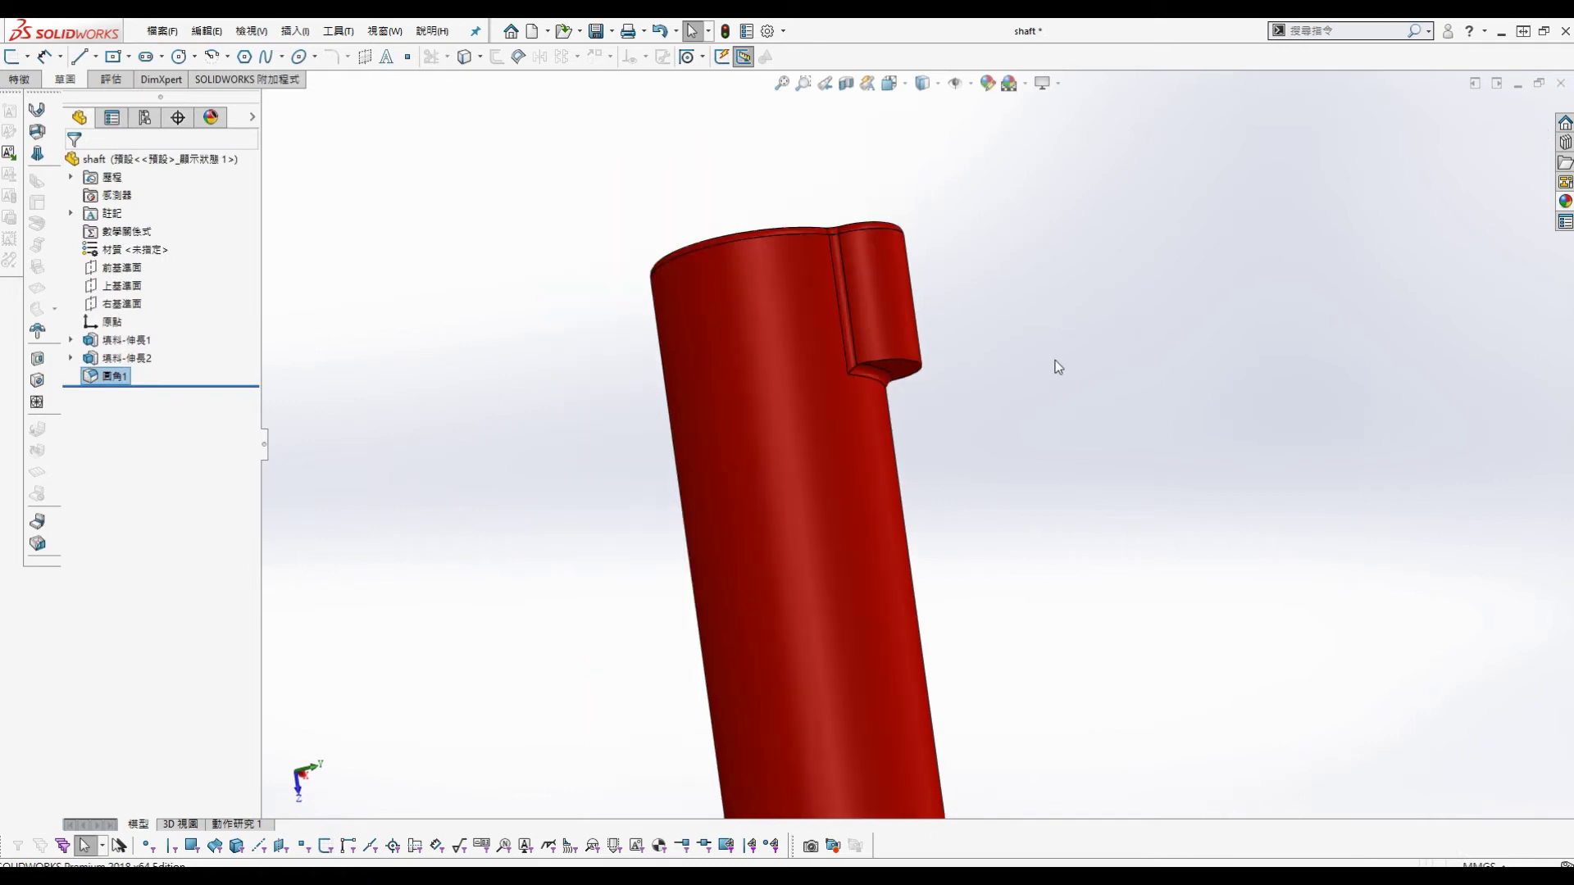
middle_click_drag(1069, 464, 994, 439)
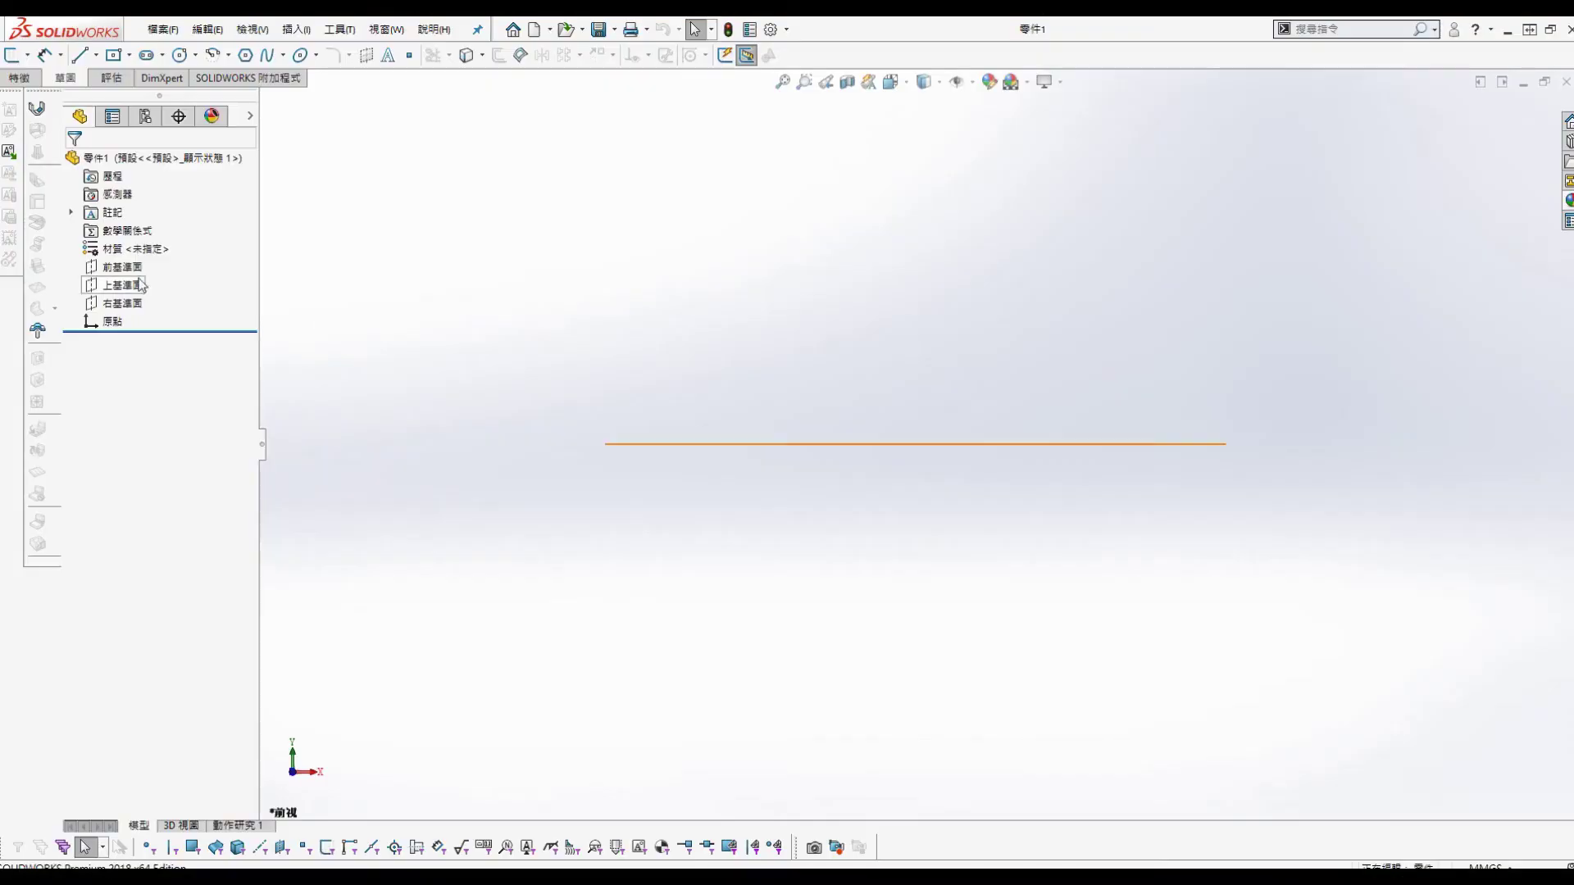
Step: Start a sketch on the new part's Front plane and draw a centre rectangle about 153 by 101 mm from the origin
left_click(115, 267)
left_click(164, 247)
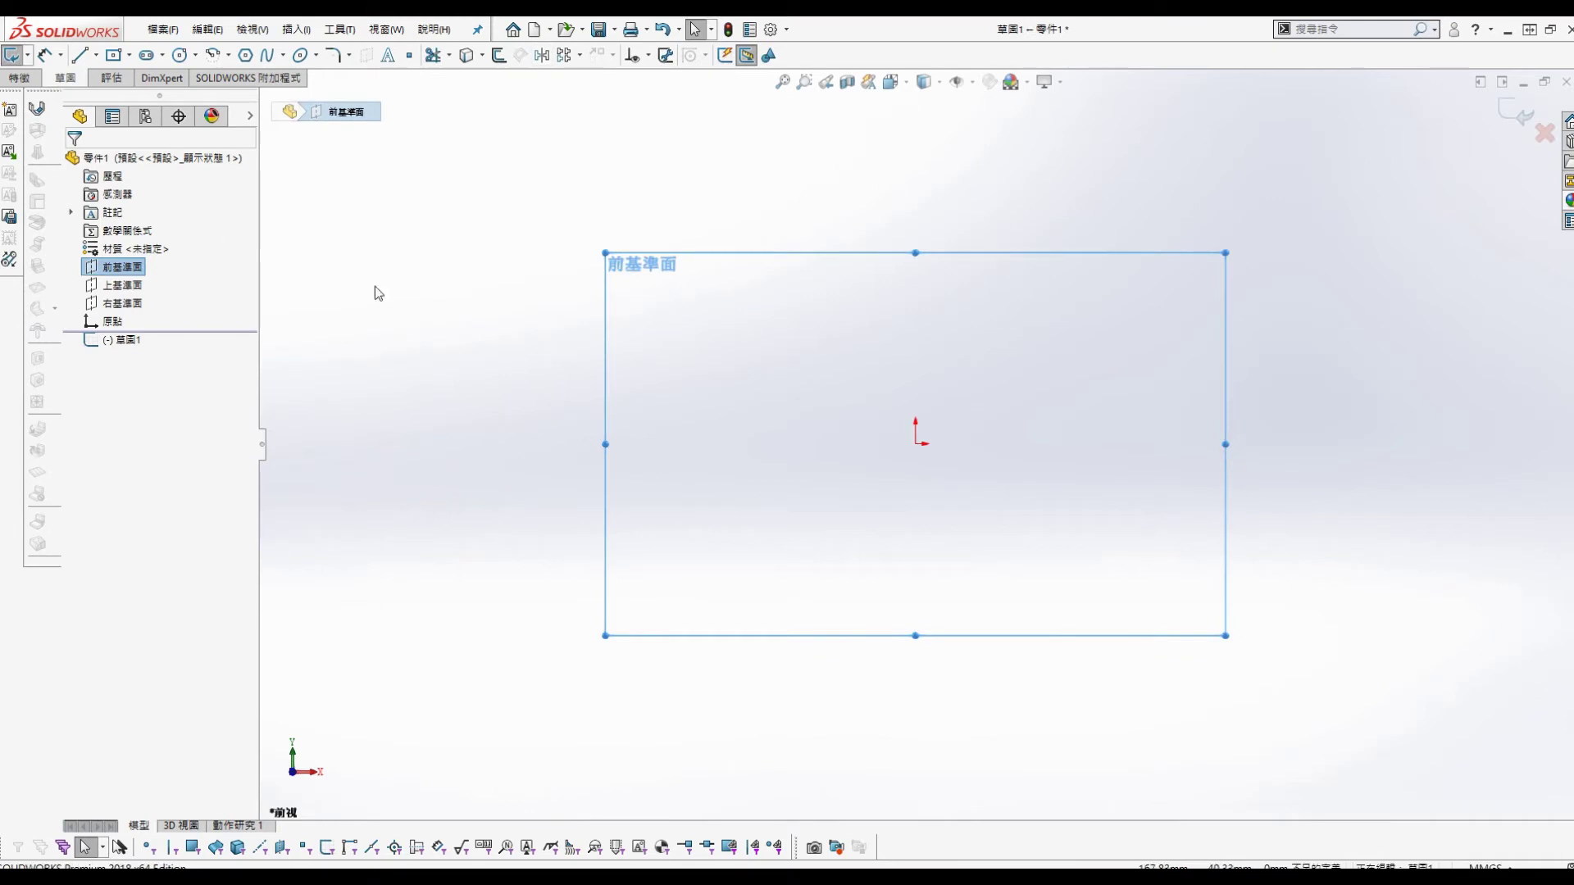
key("s")
left_click(941, 447)
left_click(916, 444)
left_click(1183, 269)
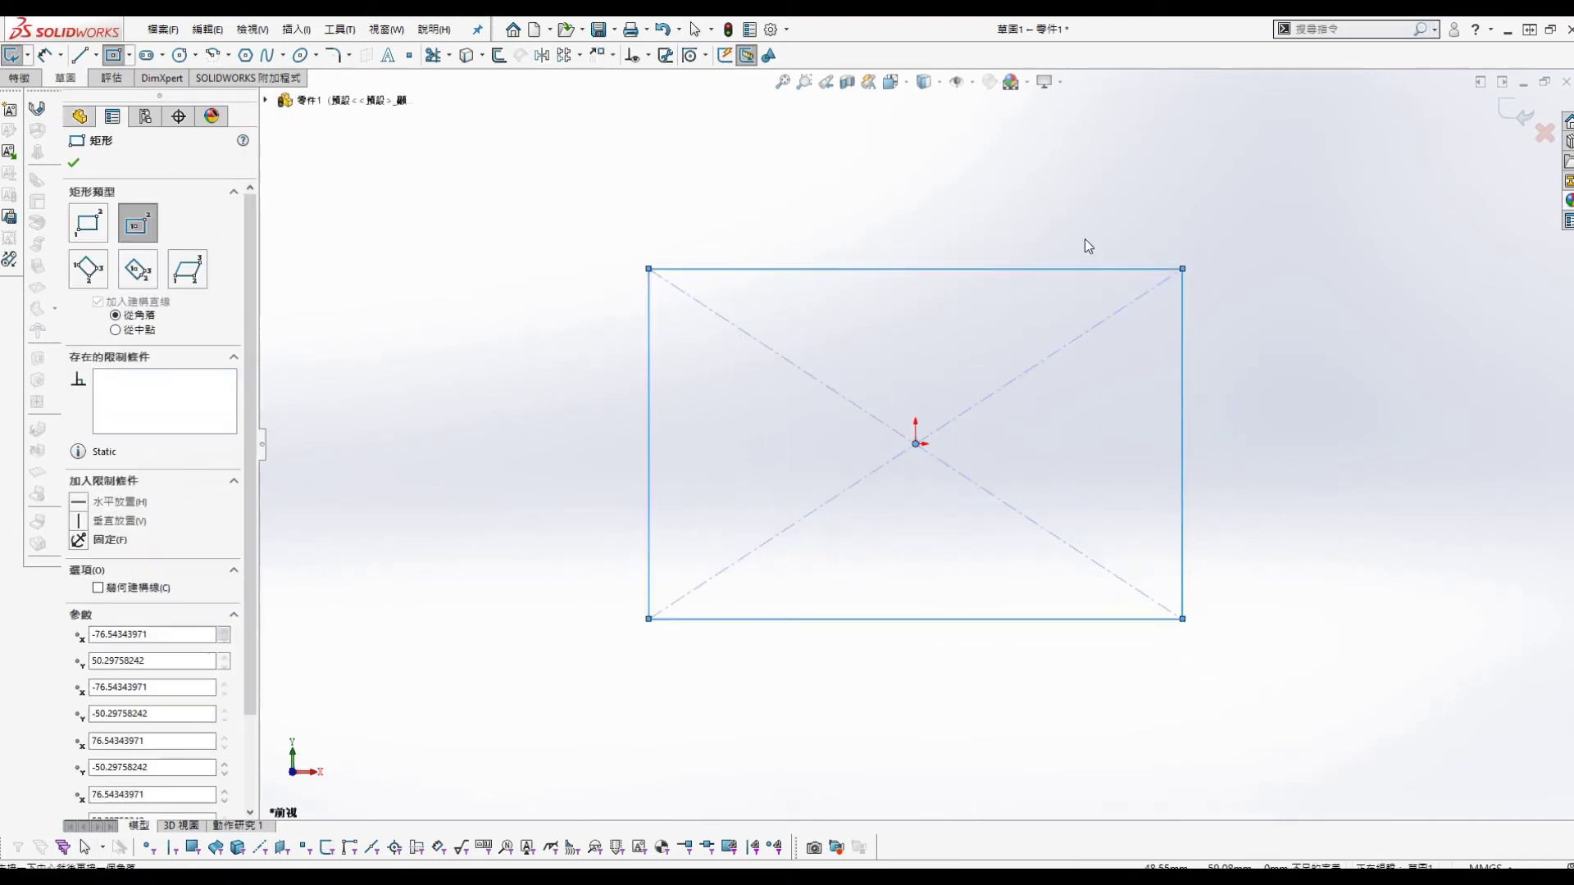
Step: Dimension the rectangle 140 mm wide and 120 mm high
left_click(997, 270)
left_click(952, 193)
type("140")
key("Return")
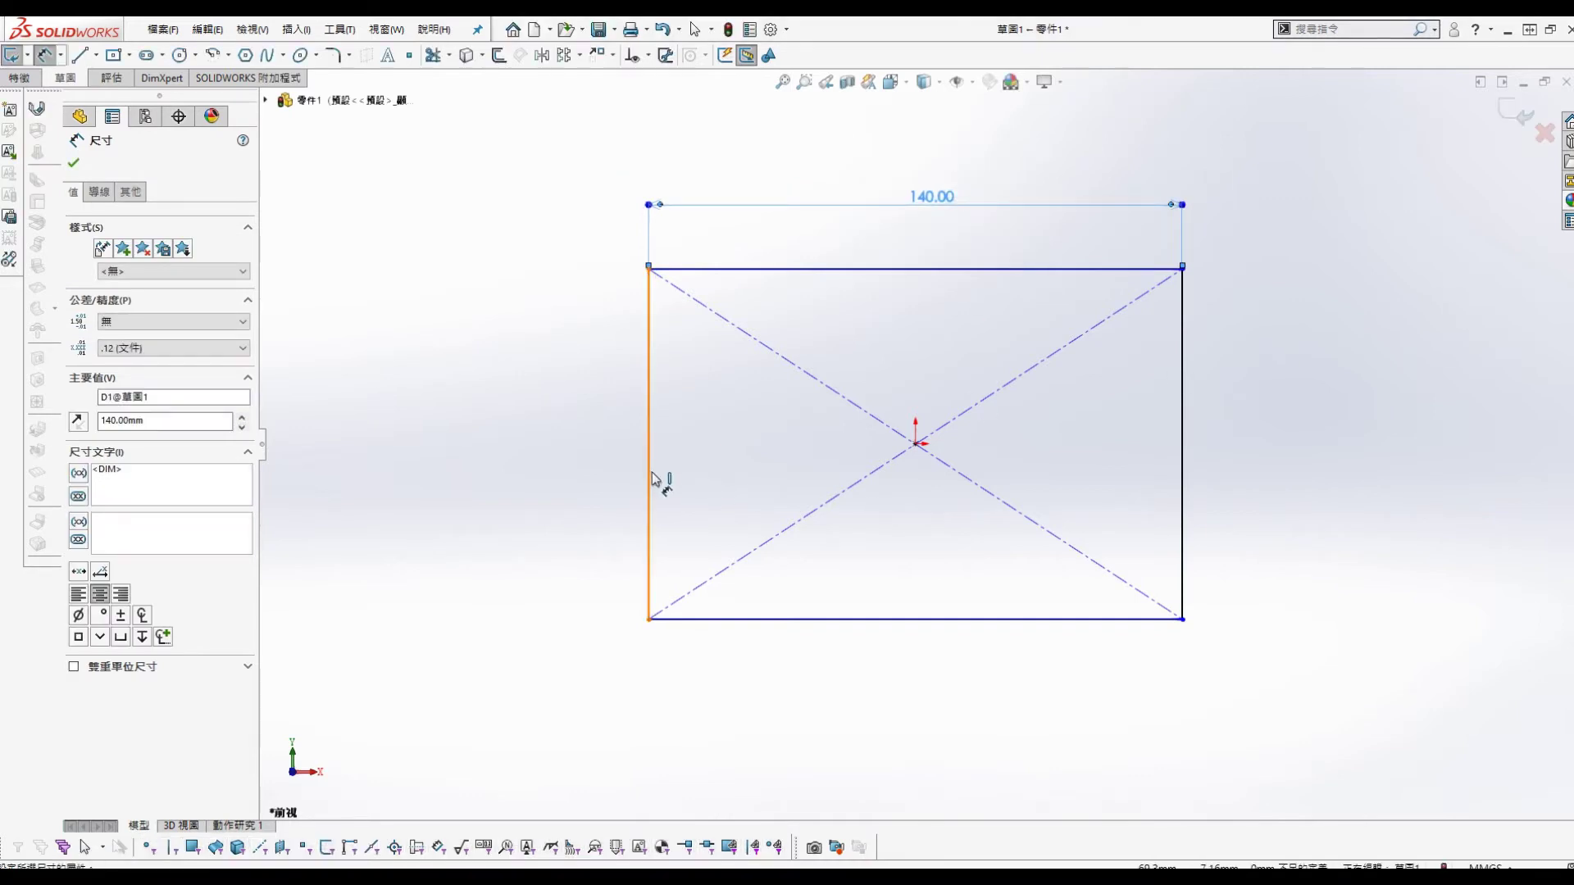
left_click(649, 474)
left_click(548, 467)
type("120")
key("Return")
Step: Extrude the rectangle 20 mm into a solid plate
key("s")
left_click(583, 649)
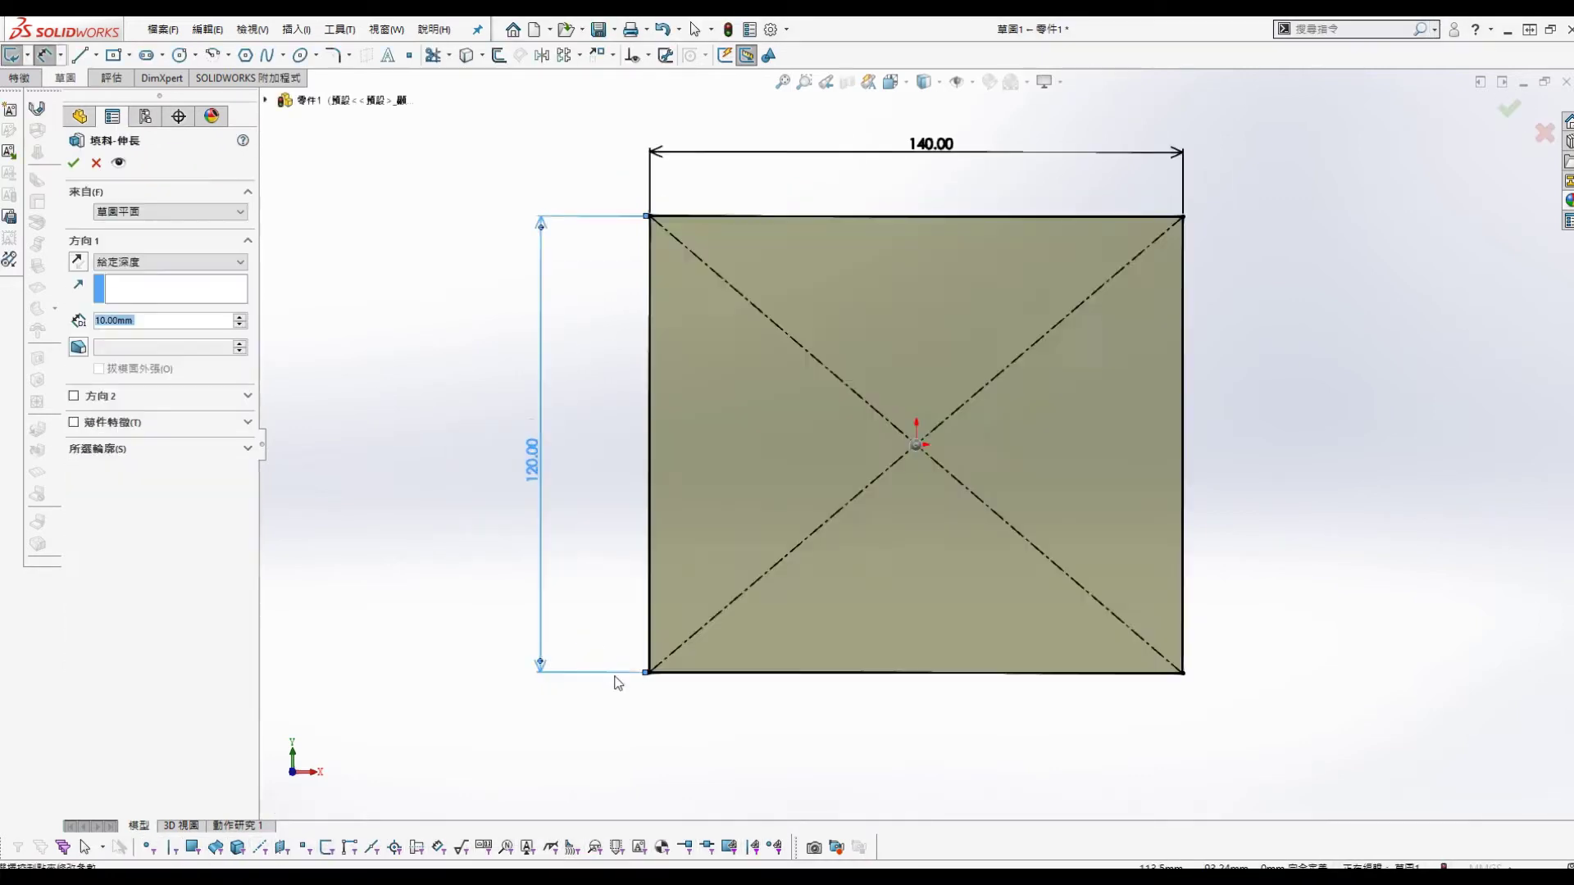
left_click(73, 162)
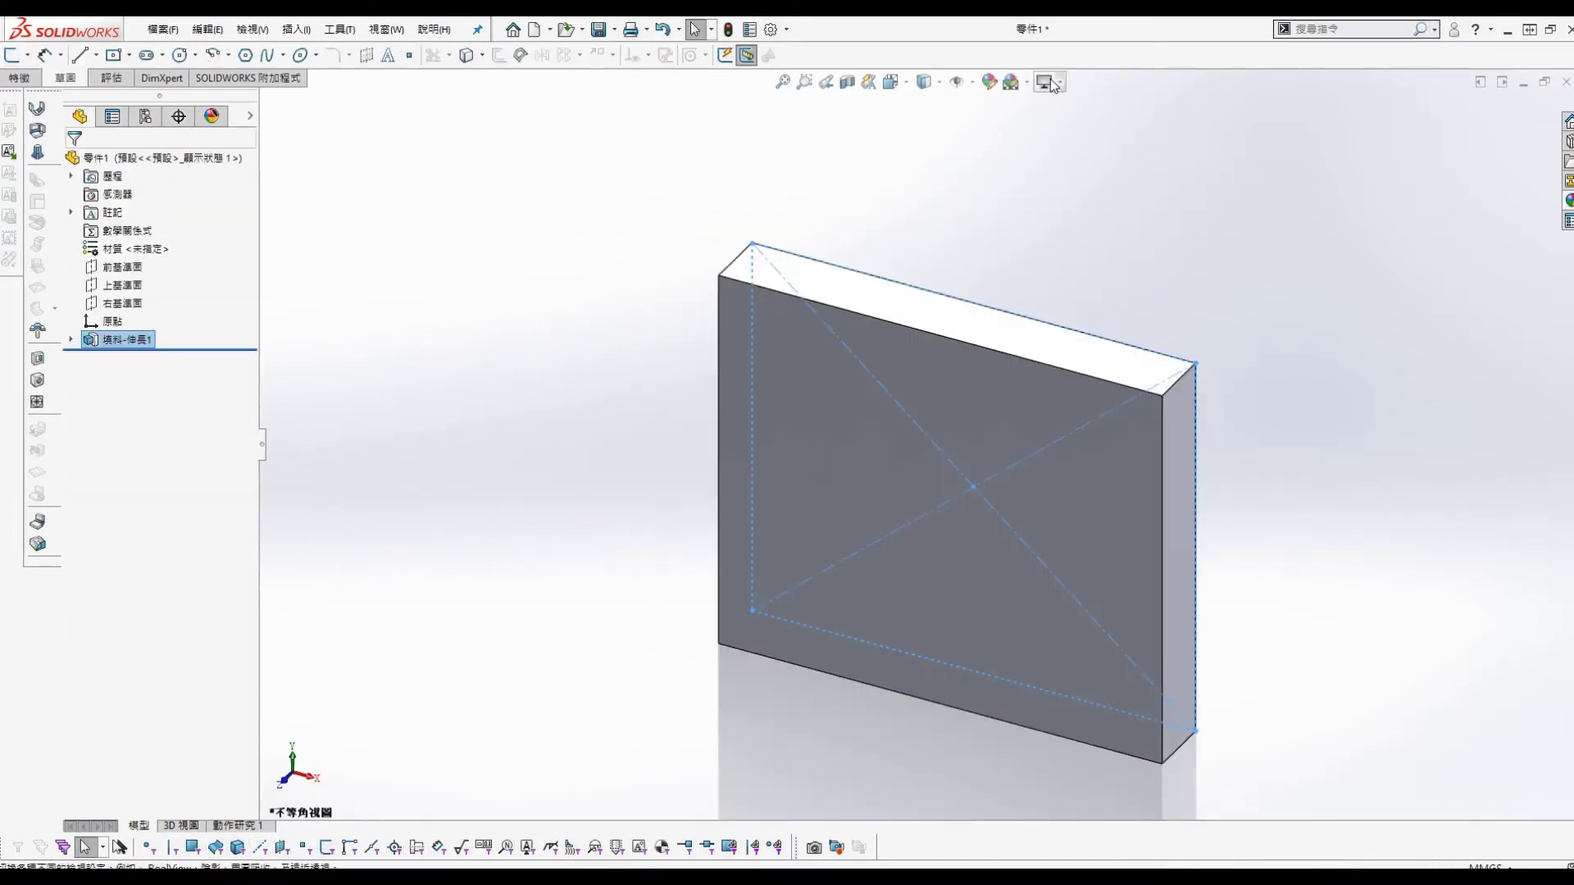
Step: Fillet the plate's four corner edges with a 10 mm radius
key("s")
left_click(1308, 370)
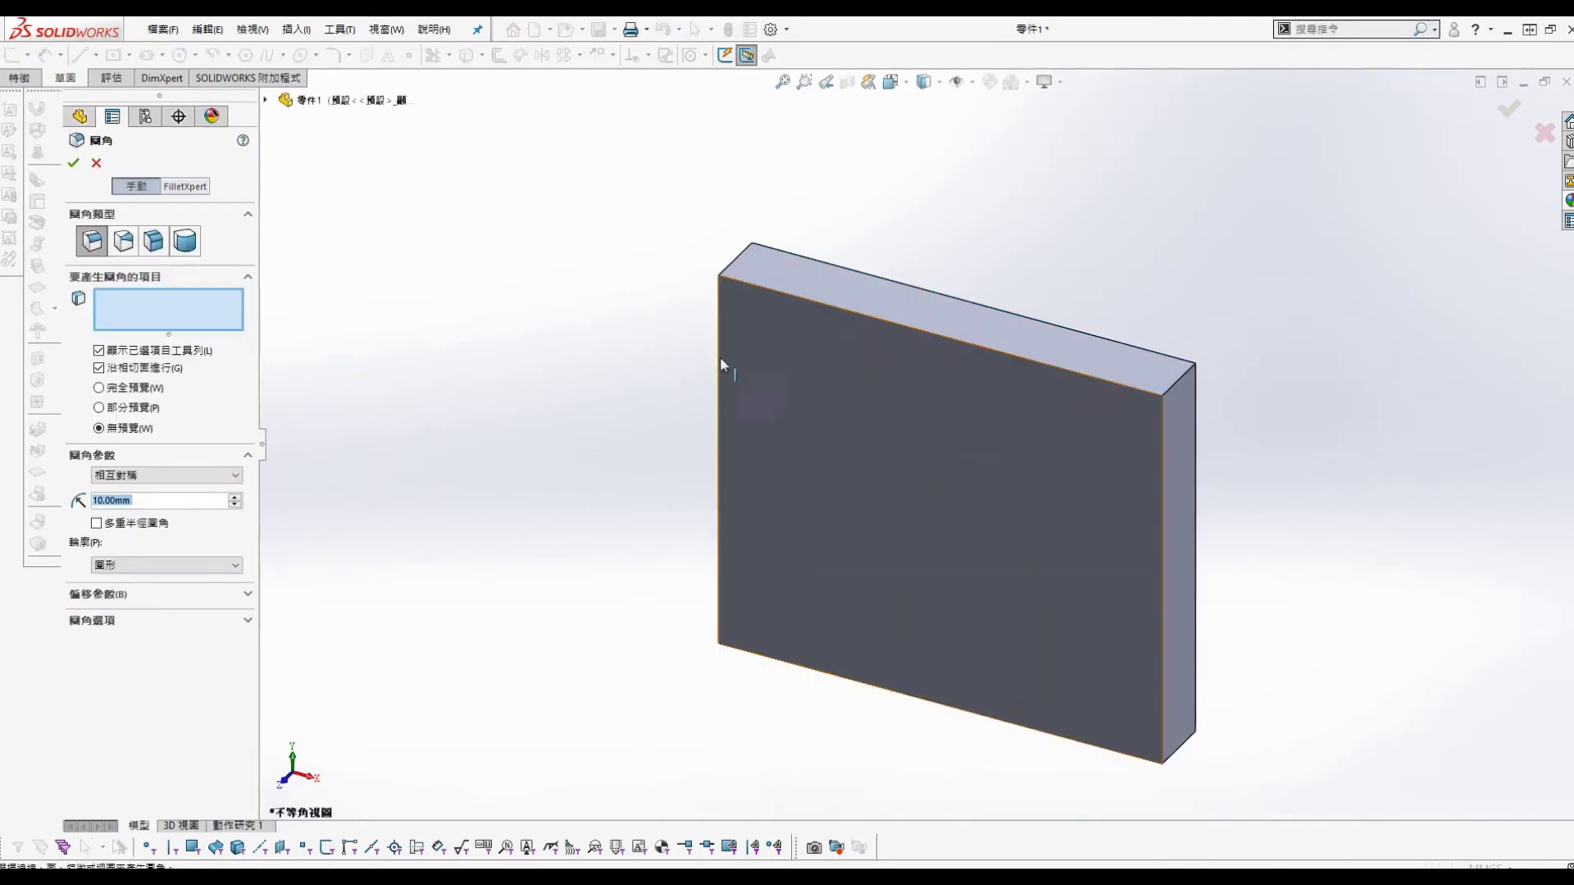
left_click(737, 256)
left_click(1176, 384)
left_click(1187, 742)
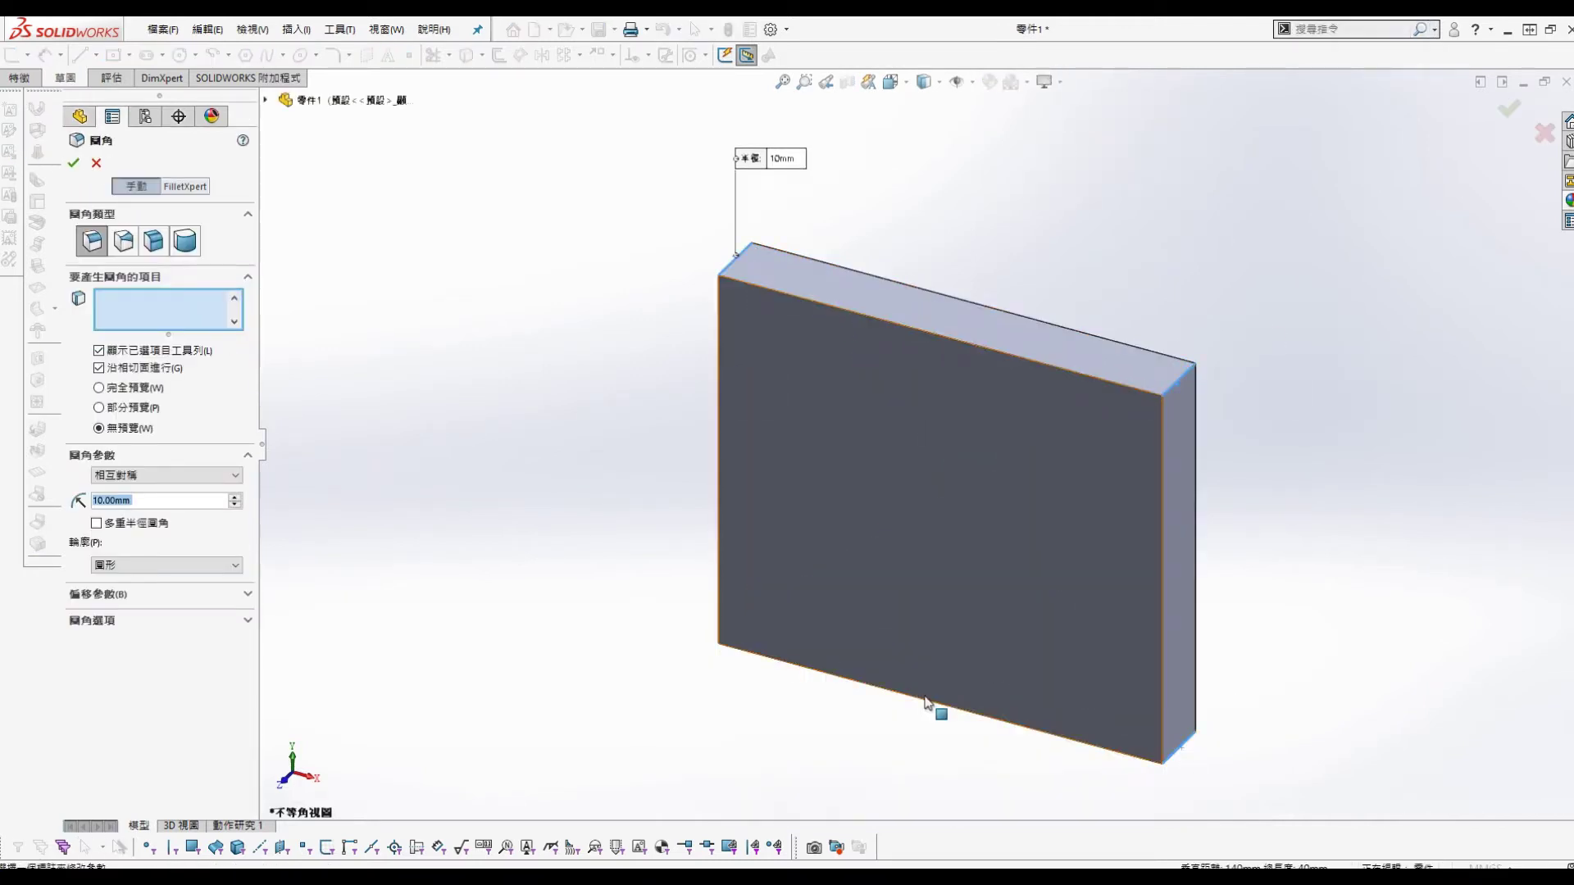
left_click(735, 628)
left_click(74, 163)
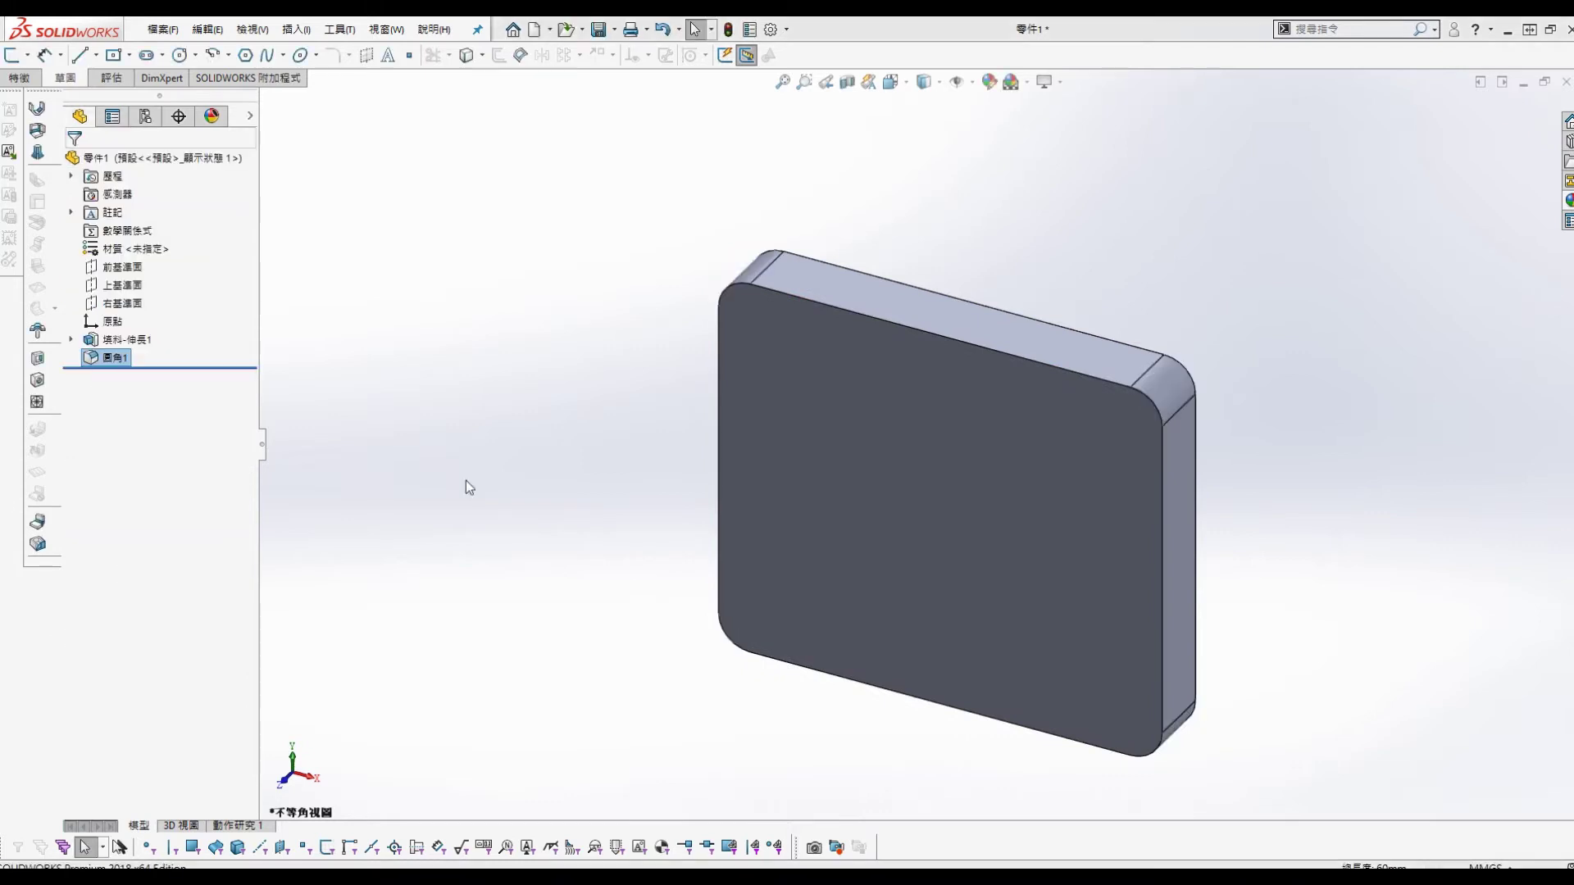
Step: Add a JIS Ø12.0 through-all dowel hole with the Hole Wizard at the centre of the plate's front face
key("s")
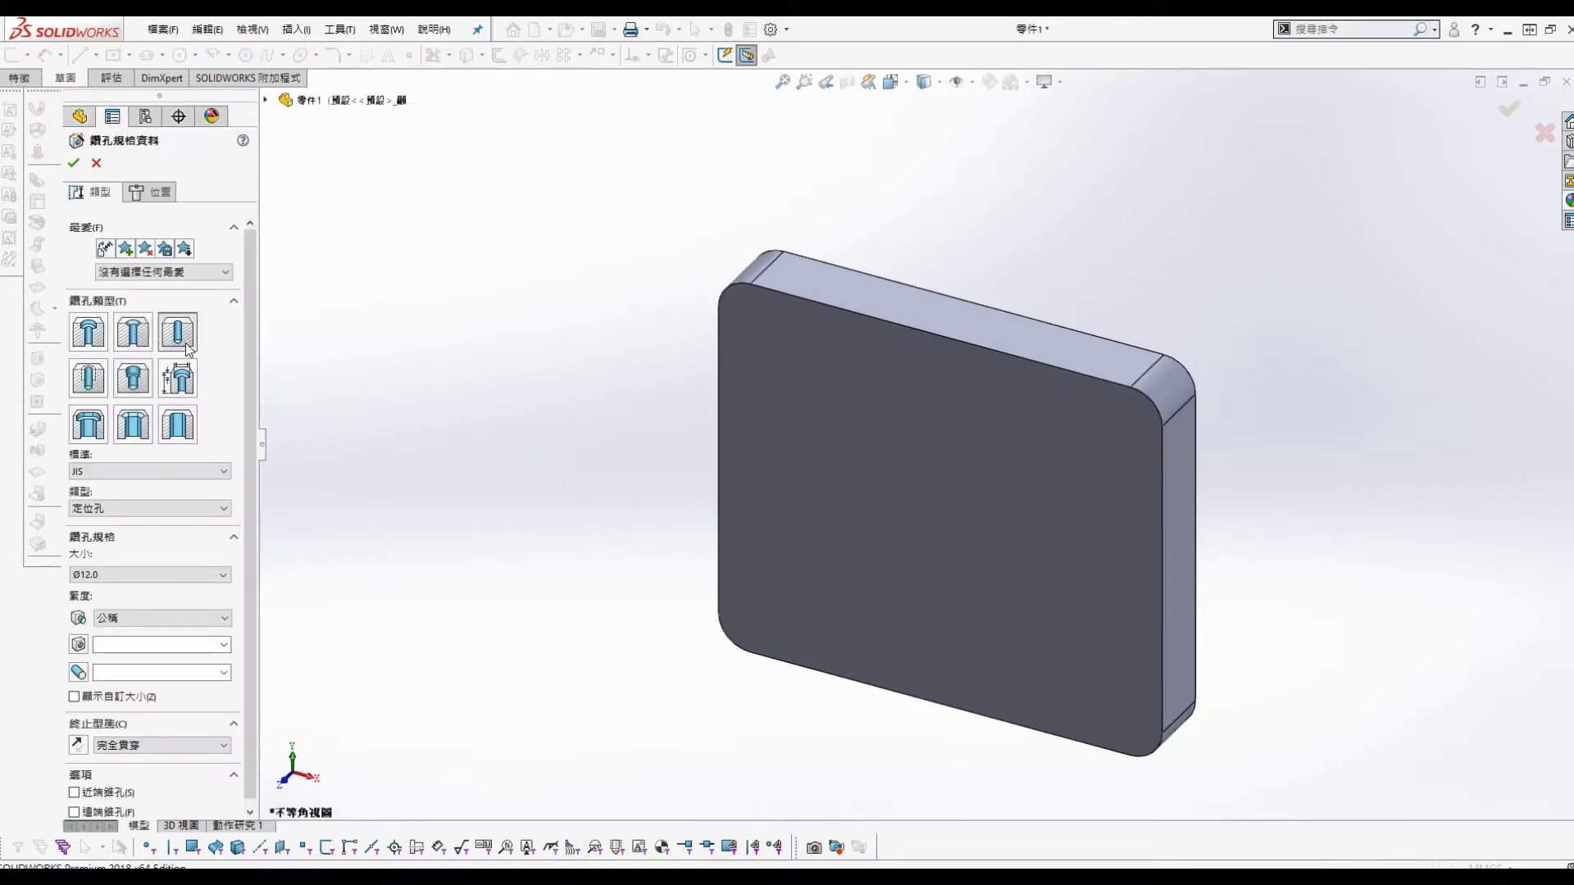
left_click(152, 192)
left_click(941, 520)
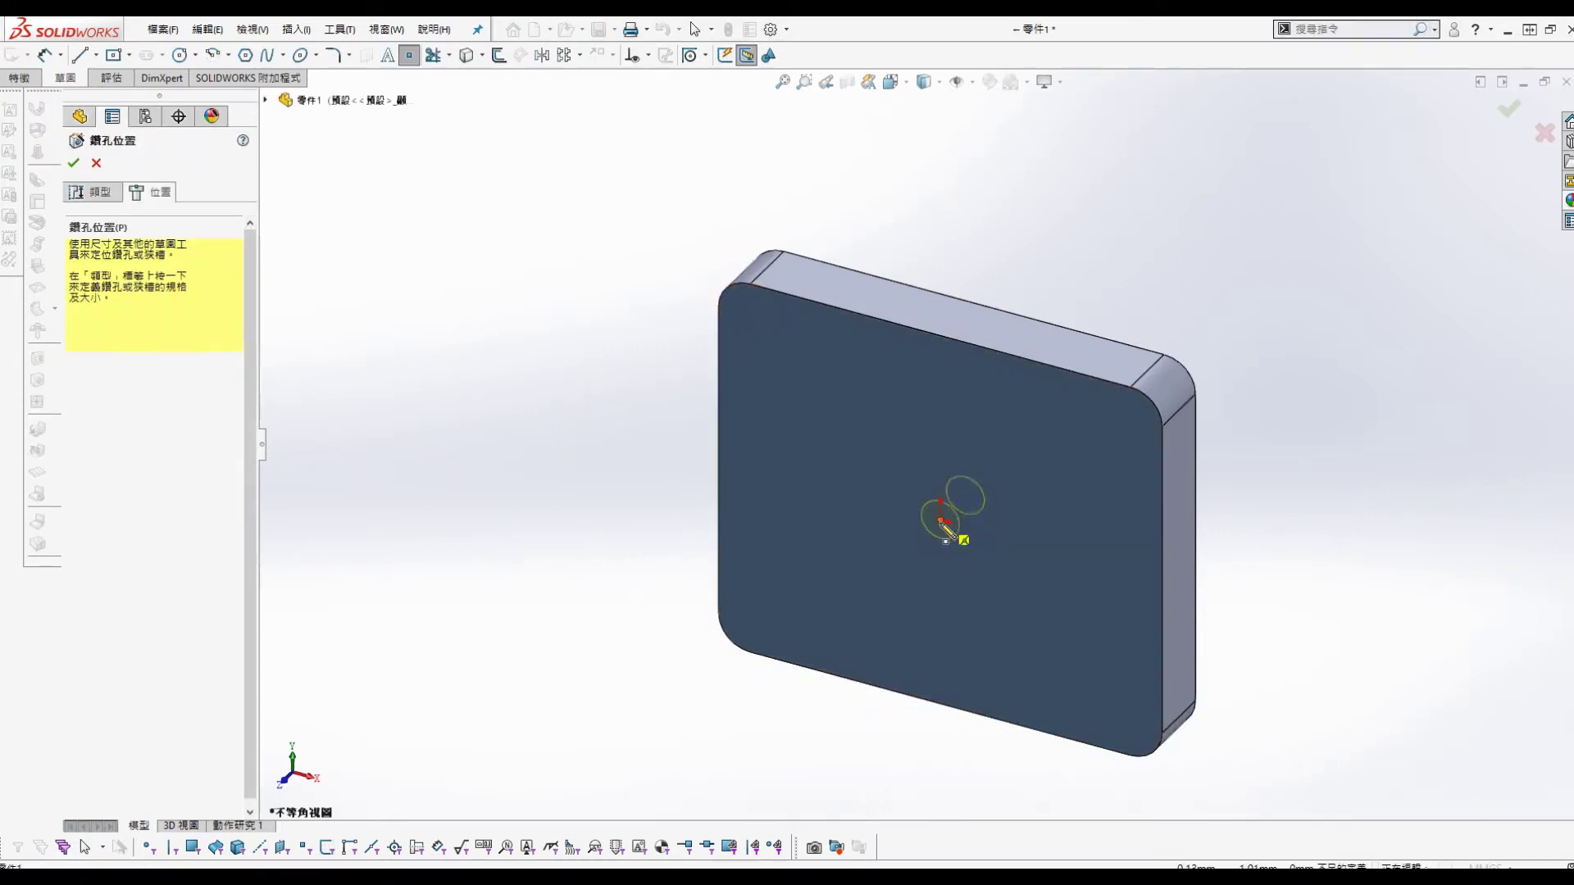
left_click(74, 163)
left_click(1254, 459)
middle_click_drag(1254, 459, 1217, 467)
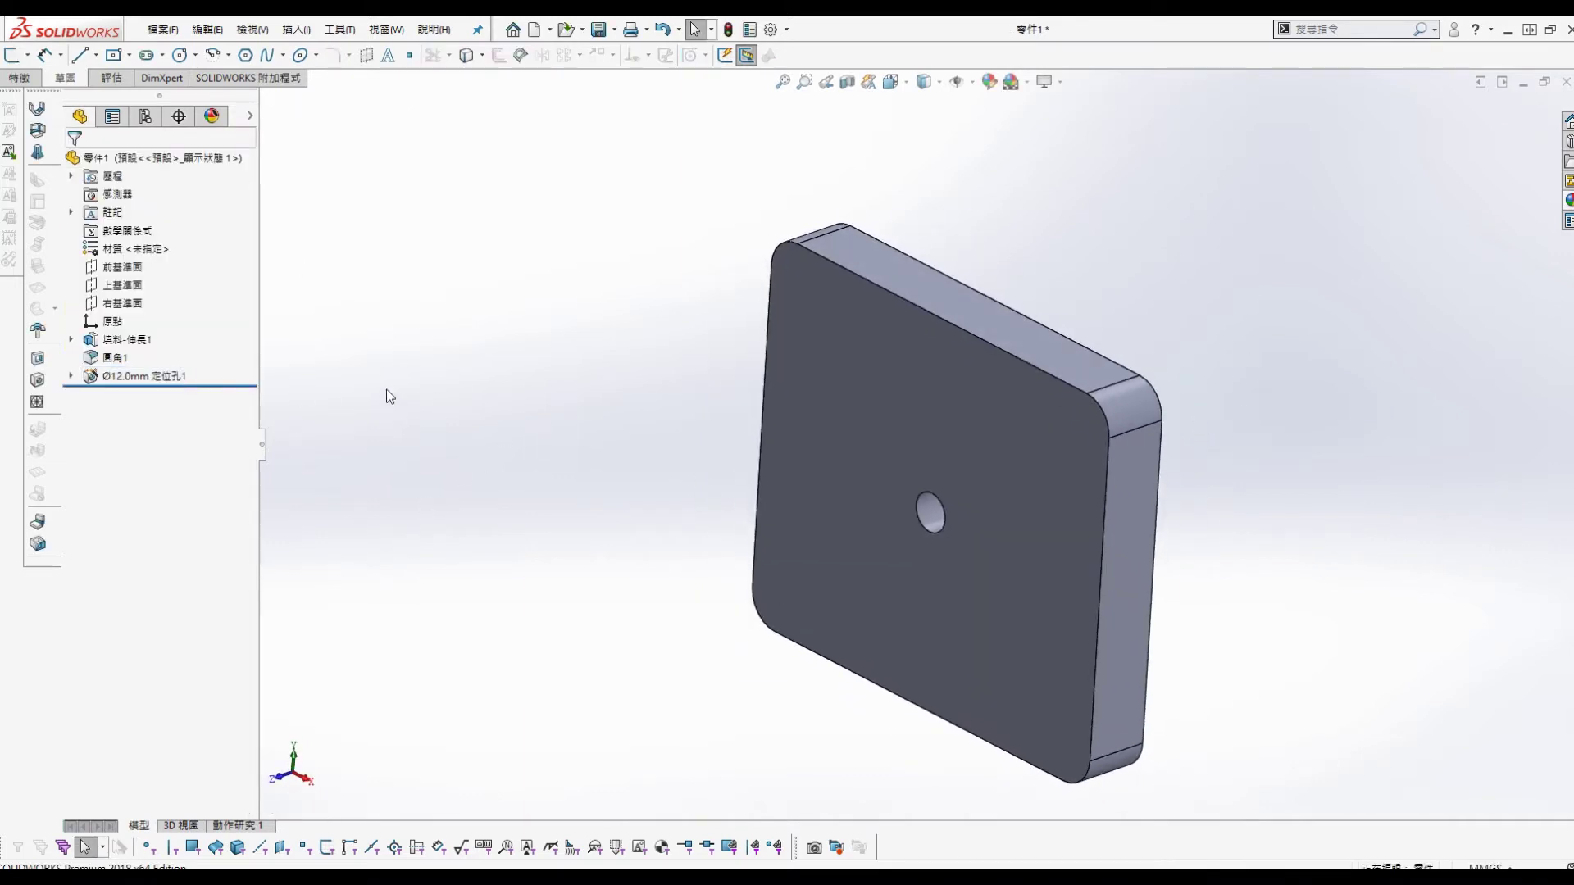
Step: Set up a JIS M3.5x0.6 bottoming tapped hole with the Hole Wizard and proceed to its positions
key("s")
left_click(442, 458)
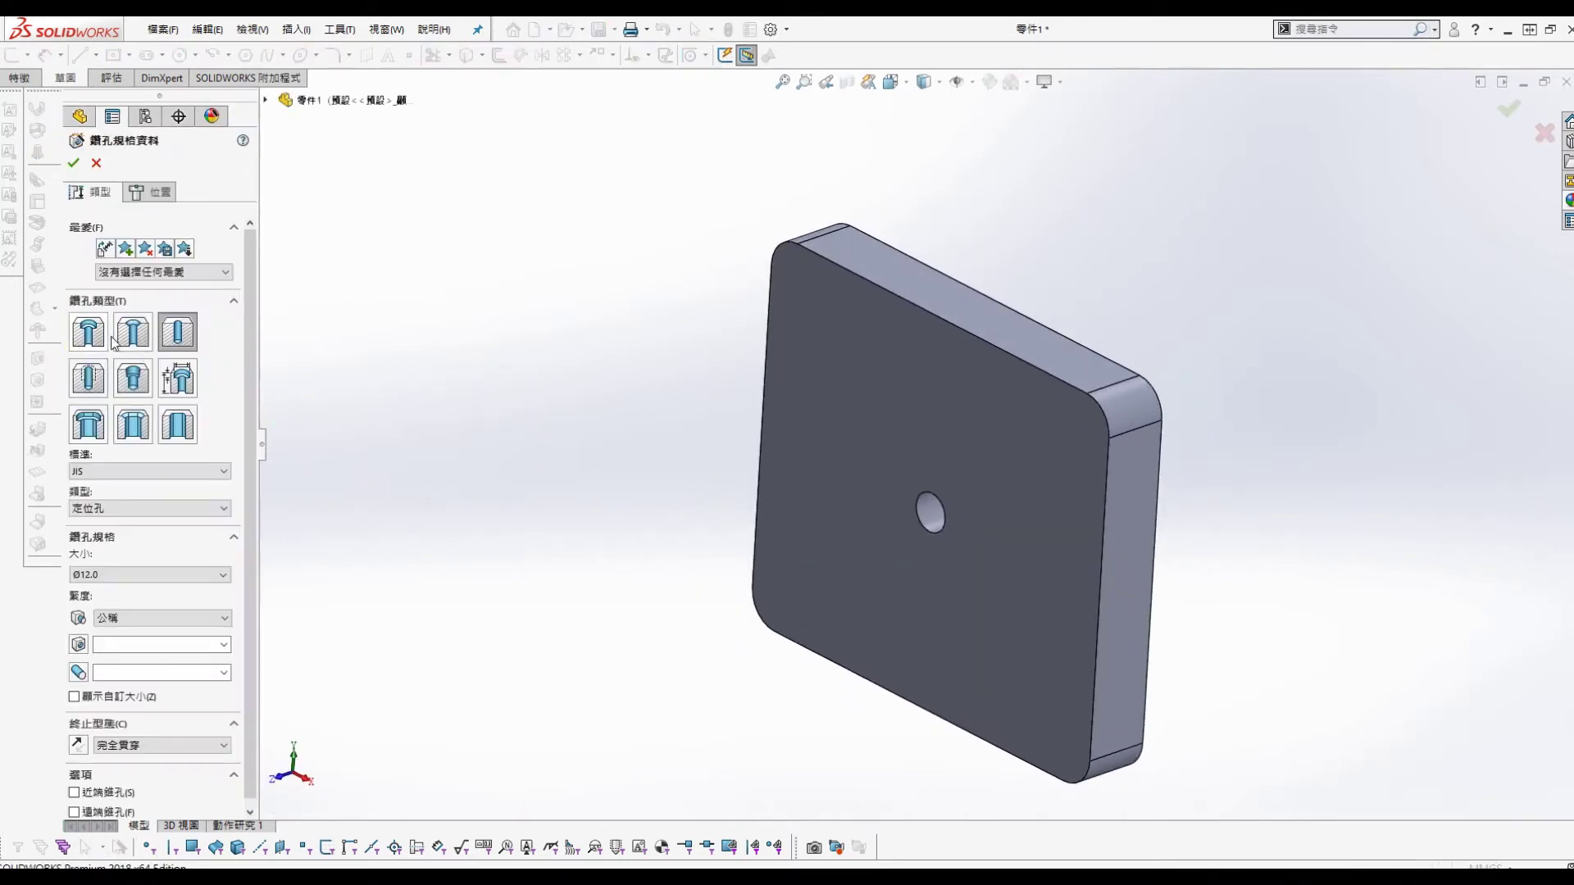
left_click(88, 378)
left_click(223, 574)
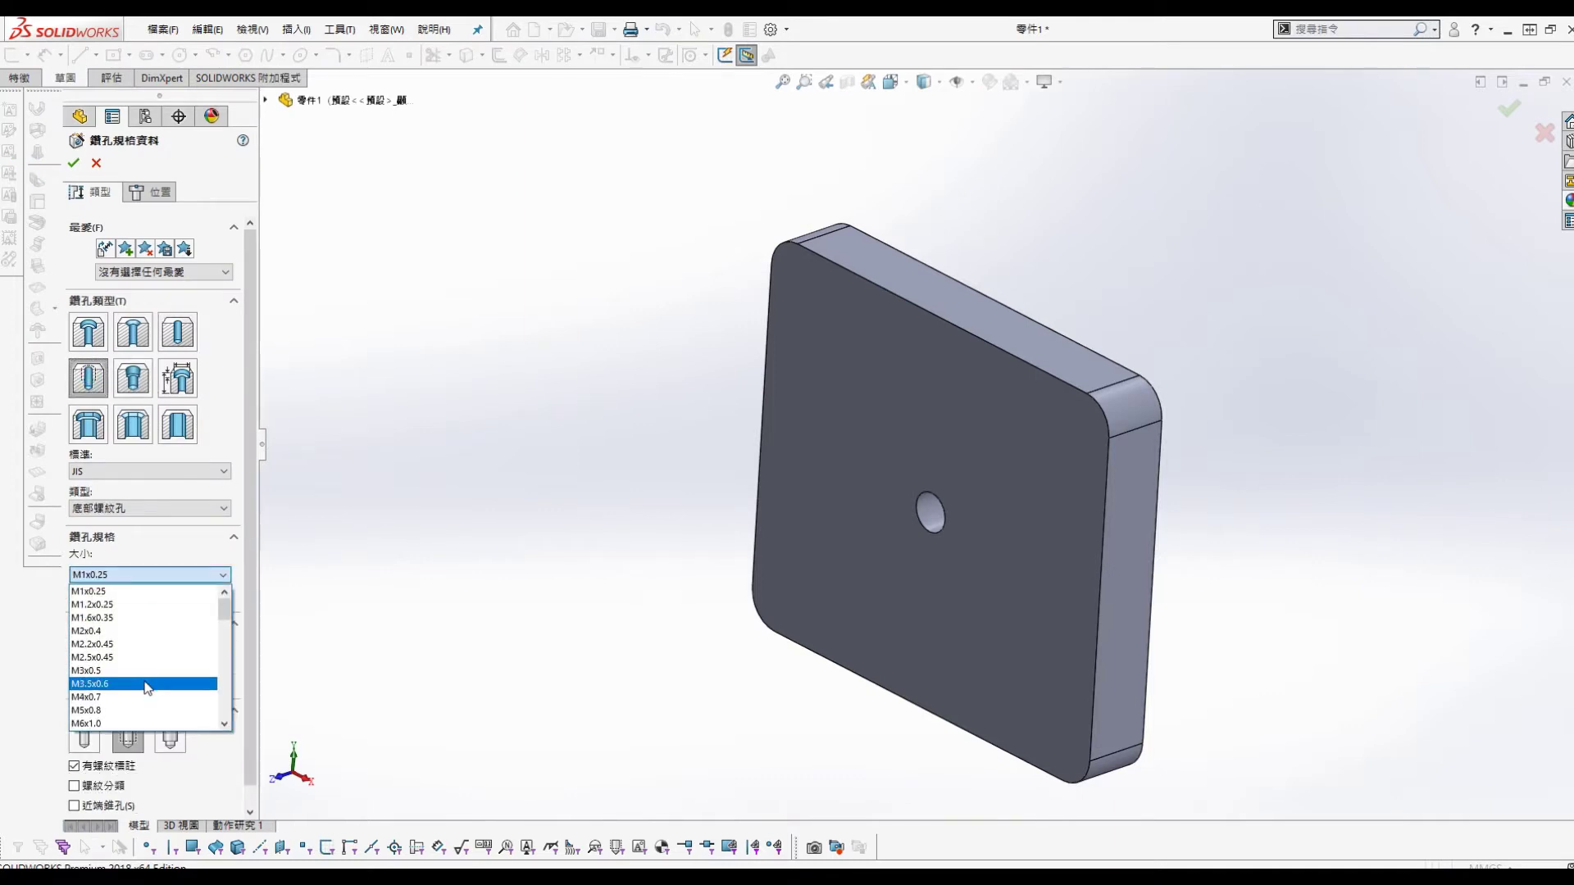
left_click(123, 666)
left_click(150, 192)
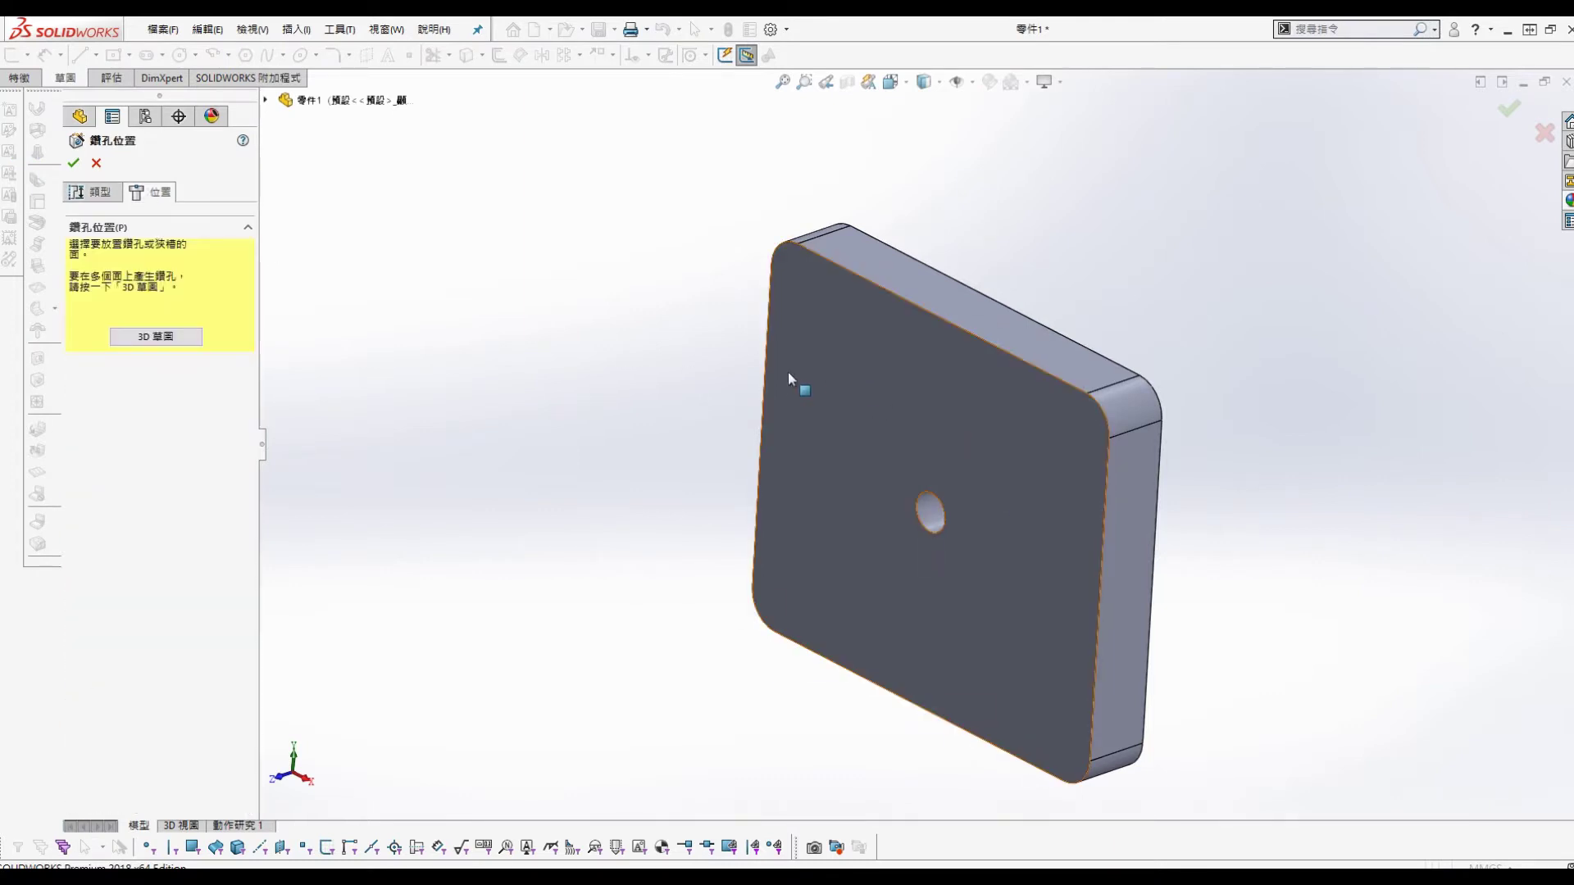
Step: Sketch a centre rectangle about 113 mm by 57 mm on the plate's front face, centred on the 12 mm hole, and view the face straight on
key("s")
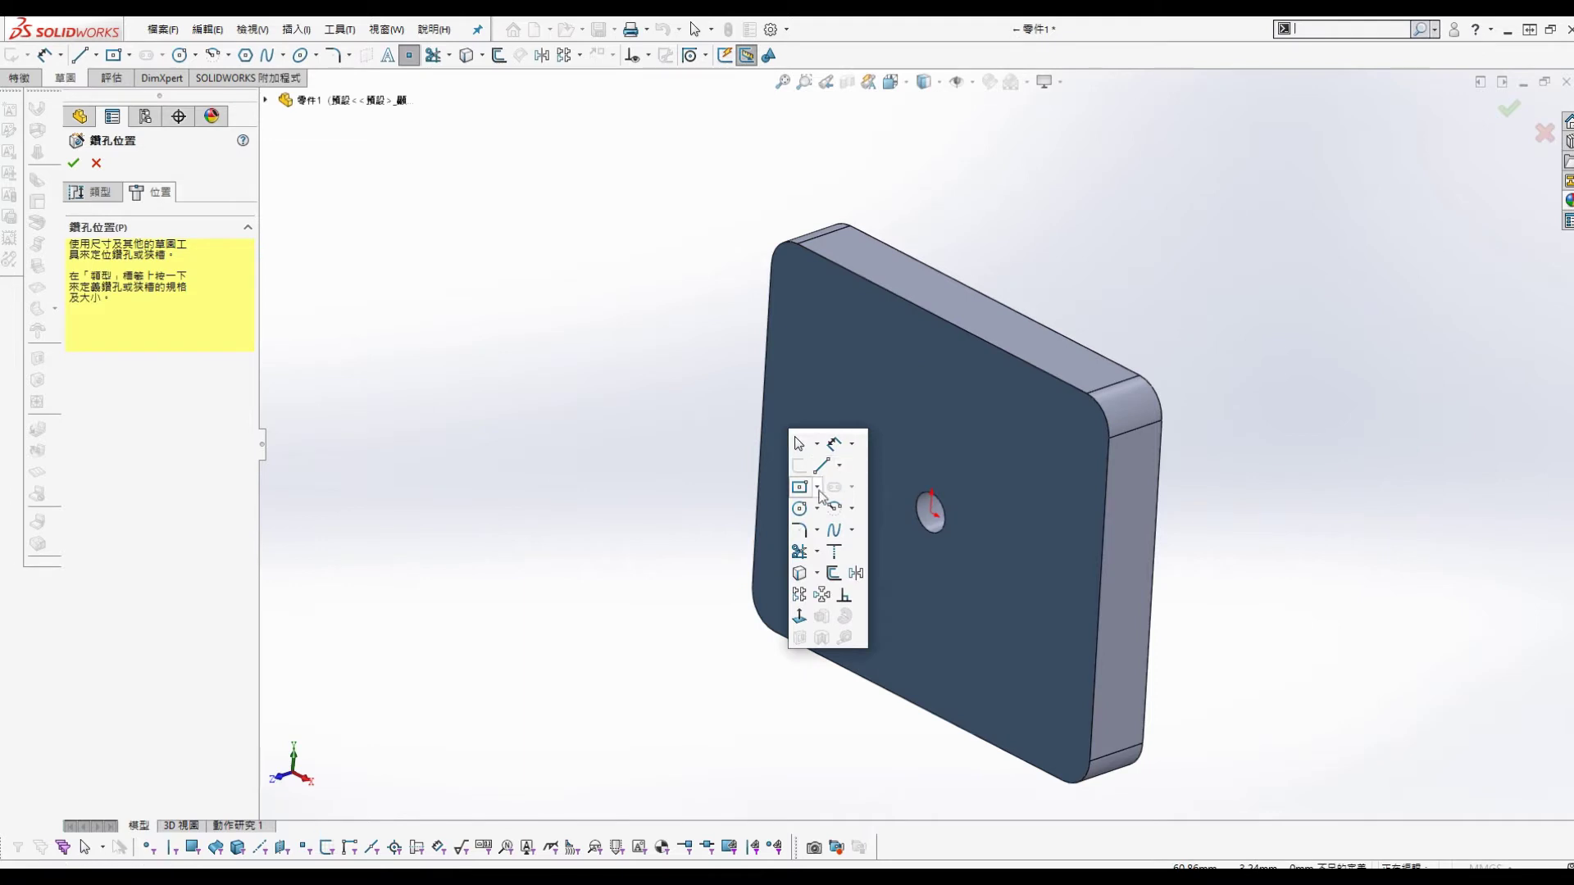
left_click(802, 489)
left_click(931, 513)
left_click(799, 350)
key("Escape")
key("s")
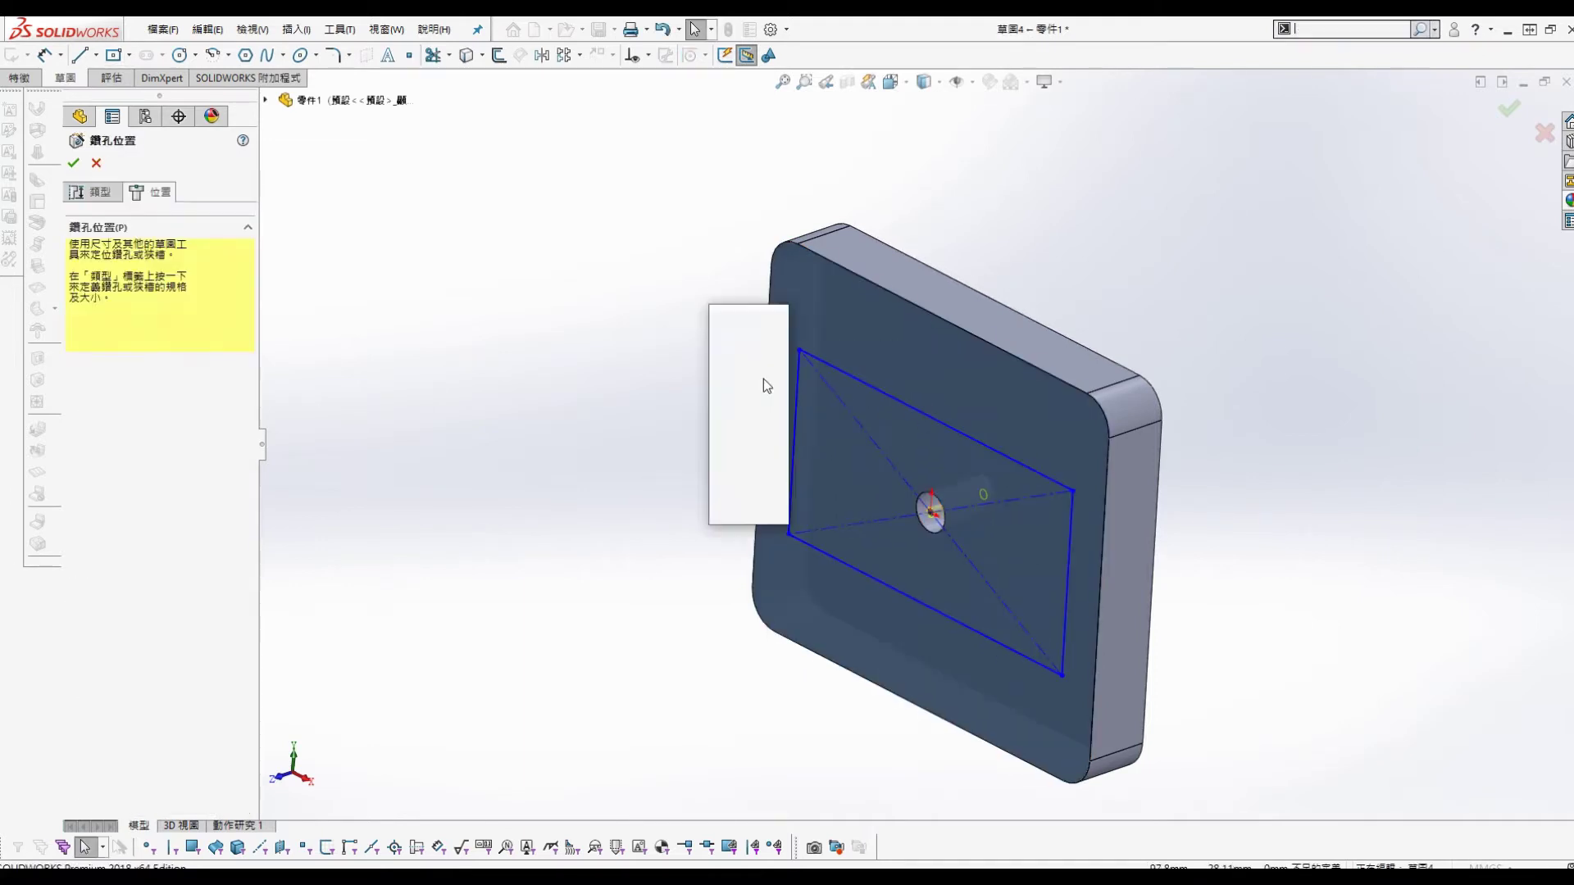
left_click(736, 485)
left_click(943, 292)
left_click(618, 397, "ctrl")
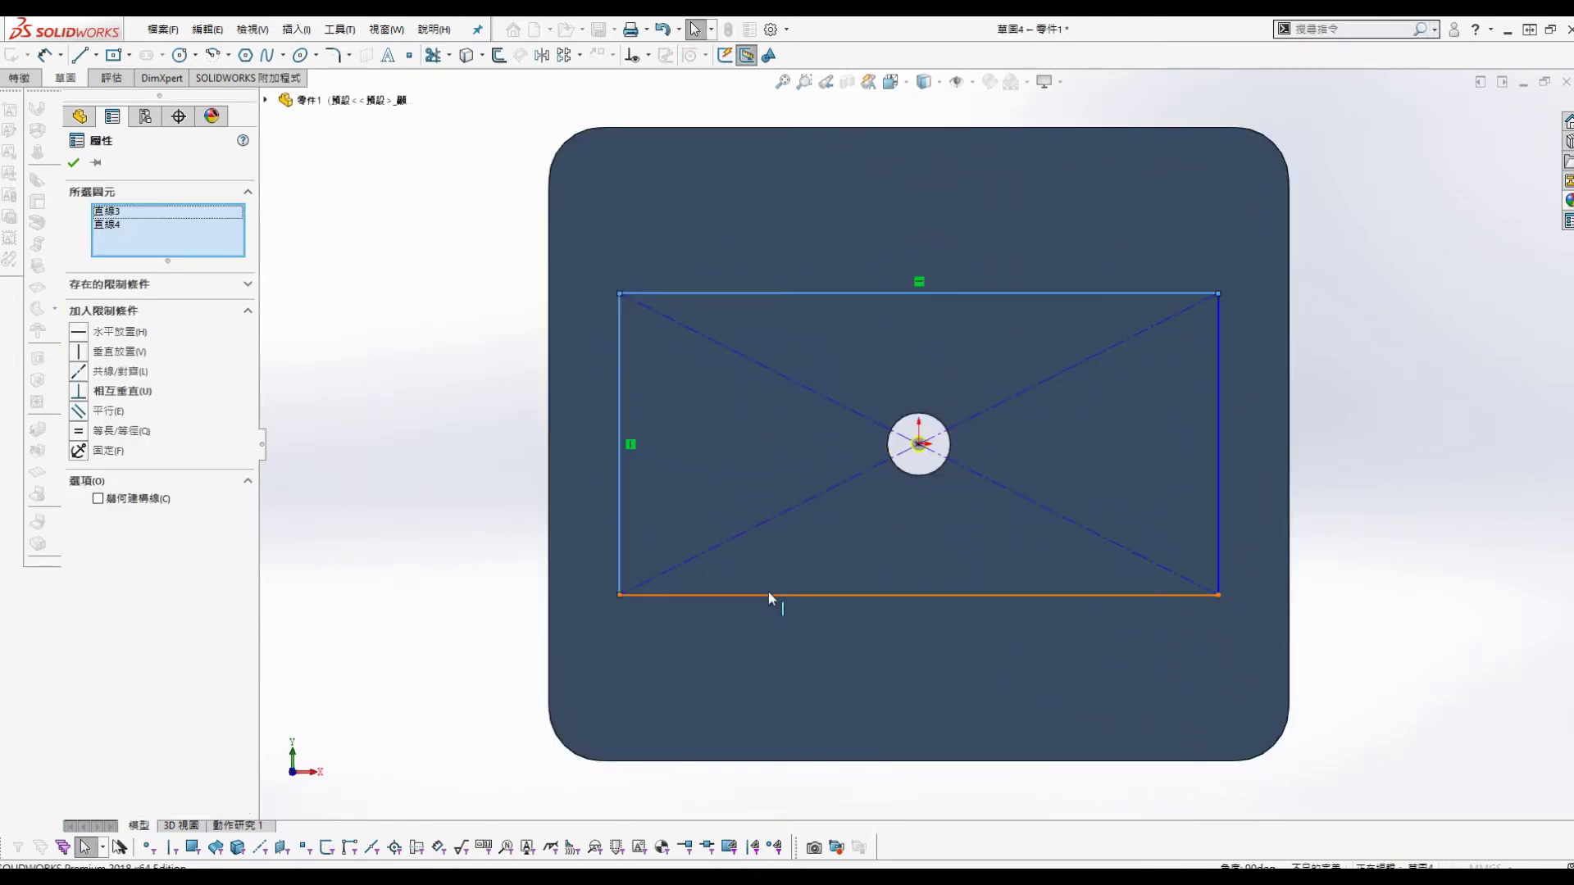
left_click(769, 593, "ctrl")
left_click(1217, 451, "ctrl")
left_click(127, 482)
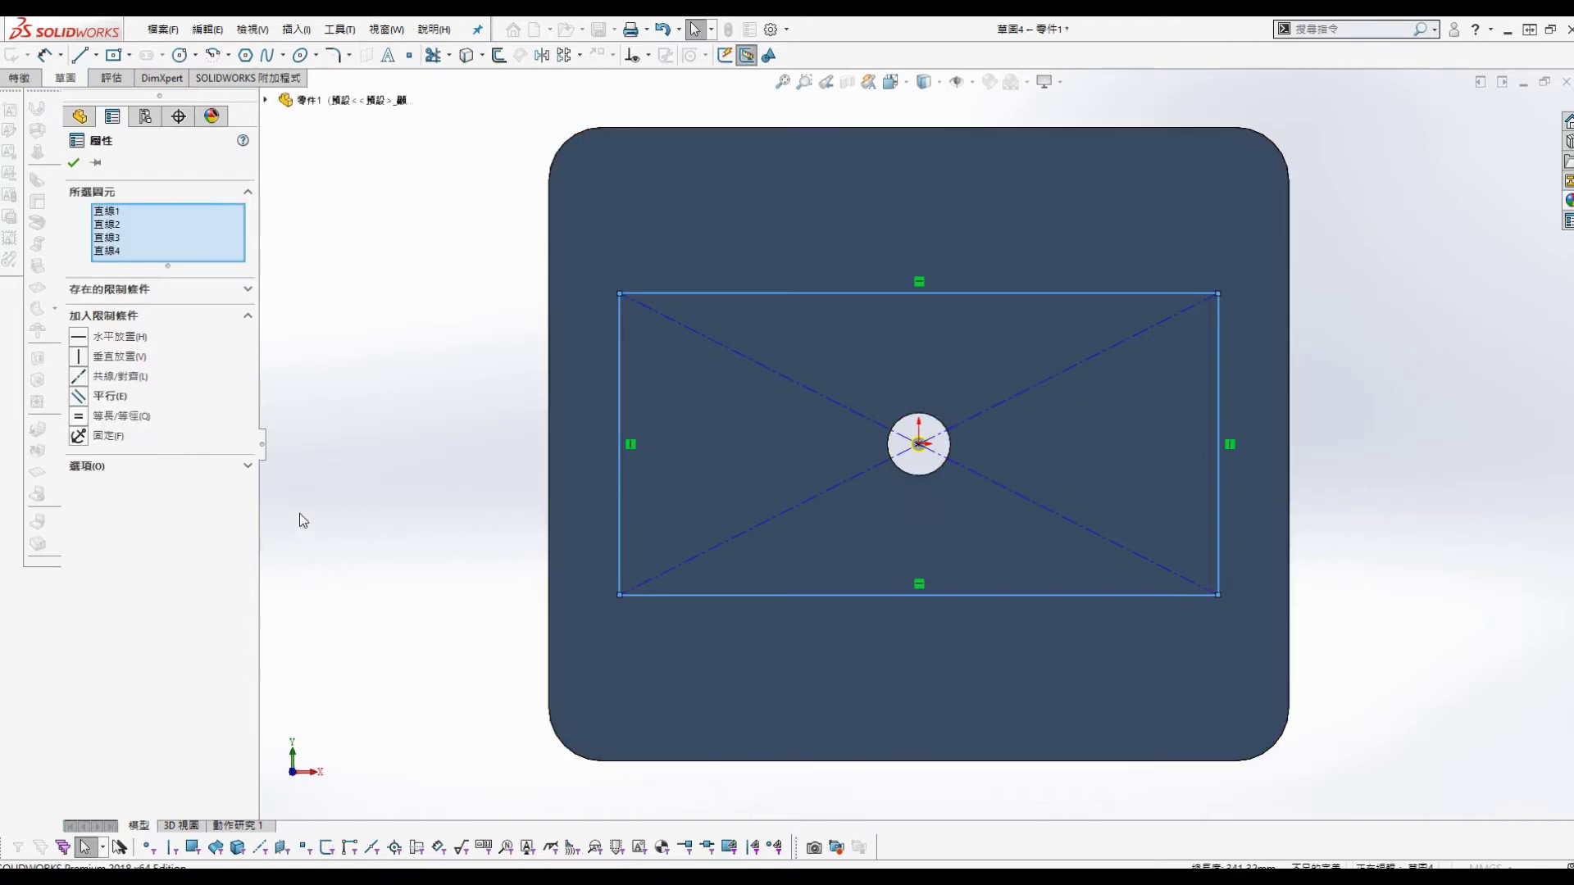
left_click(298, 465)
Step: Convert the rectangle's four sides to construction lines and place tapped-hole points on its four corners
left_click(649, 293)
left_click(618, 397, "ctrl")
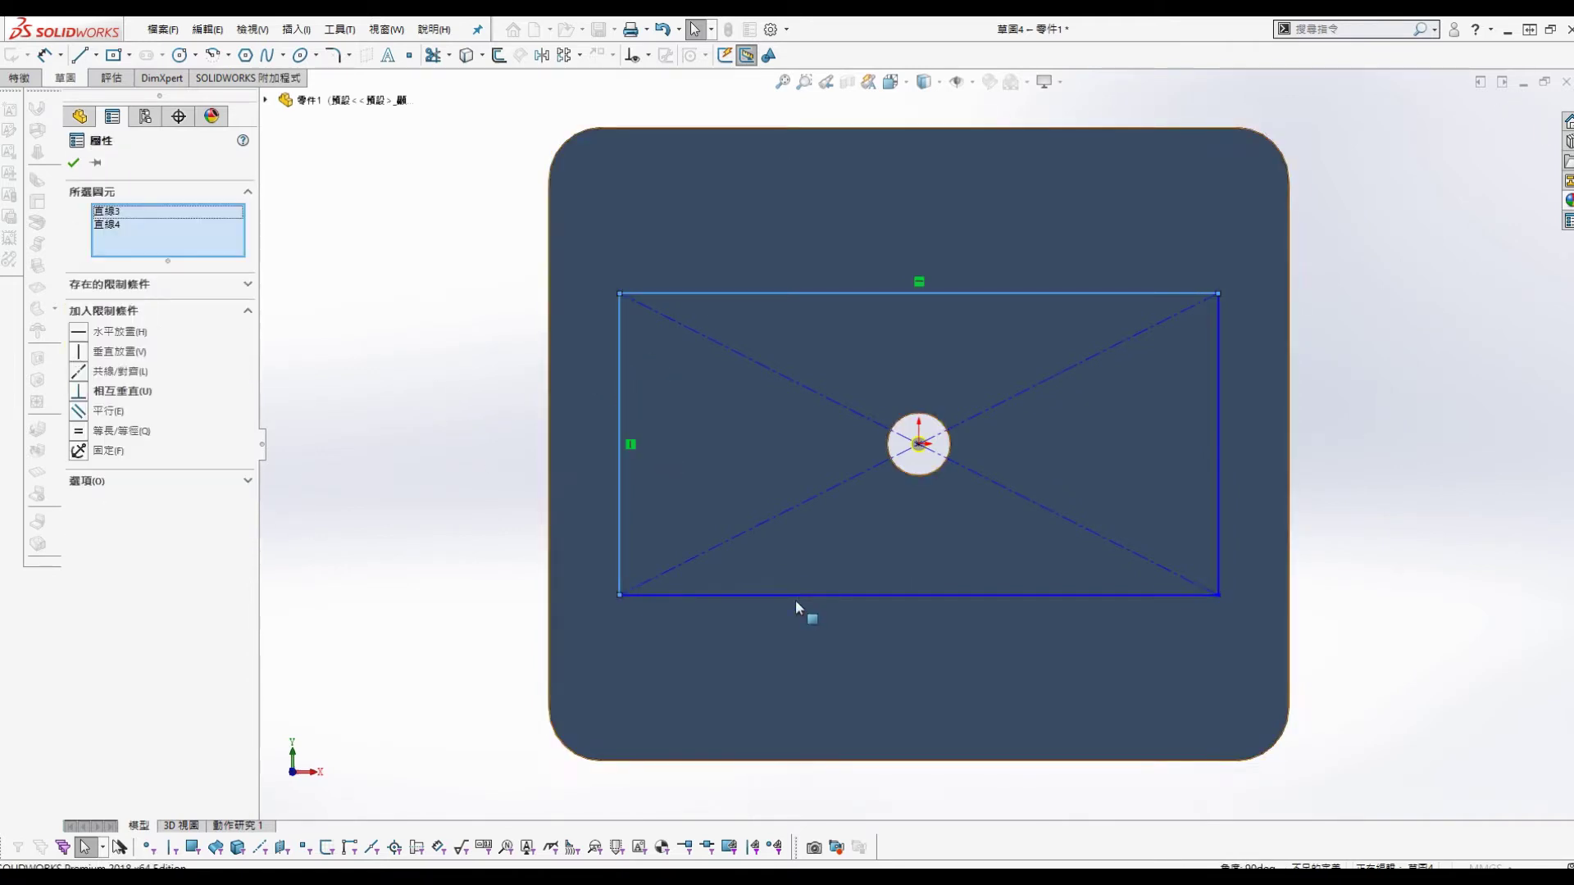
left_click(796, 596, "ctrl")
left_click(1220, 492, "ctrl")
left_click(88, 467)
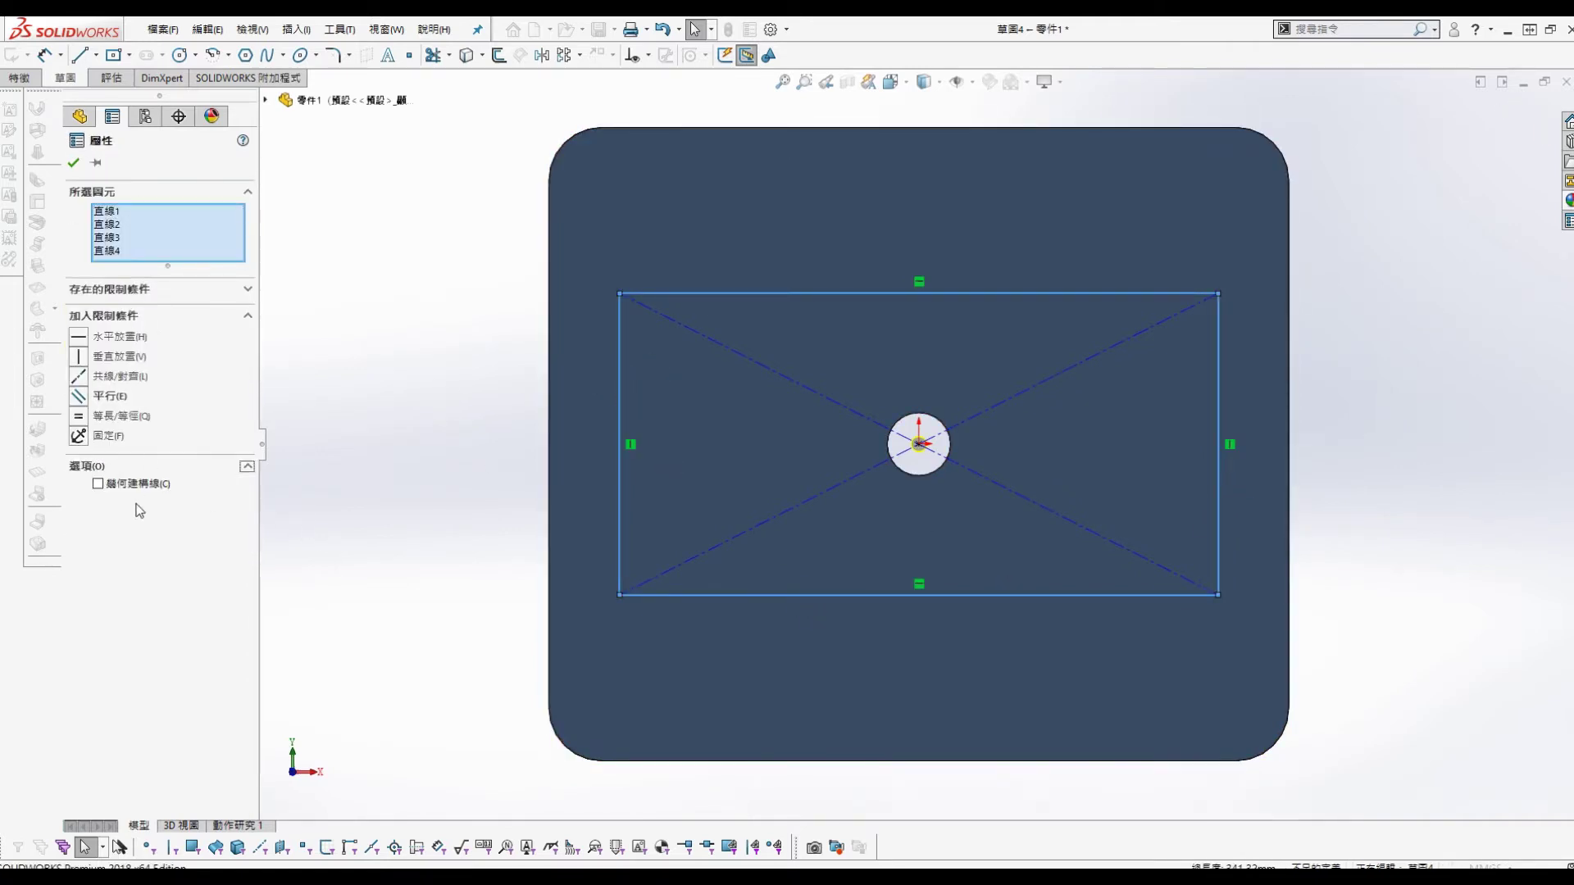
left_click(74, 164)
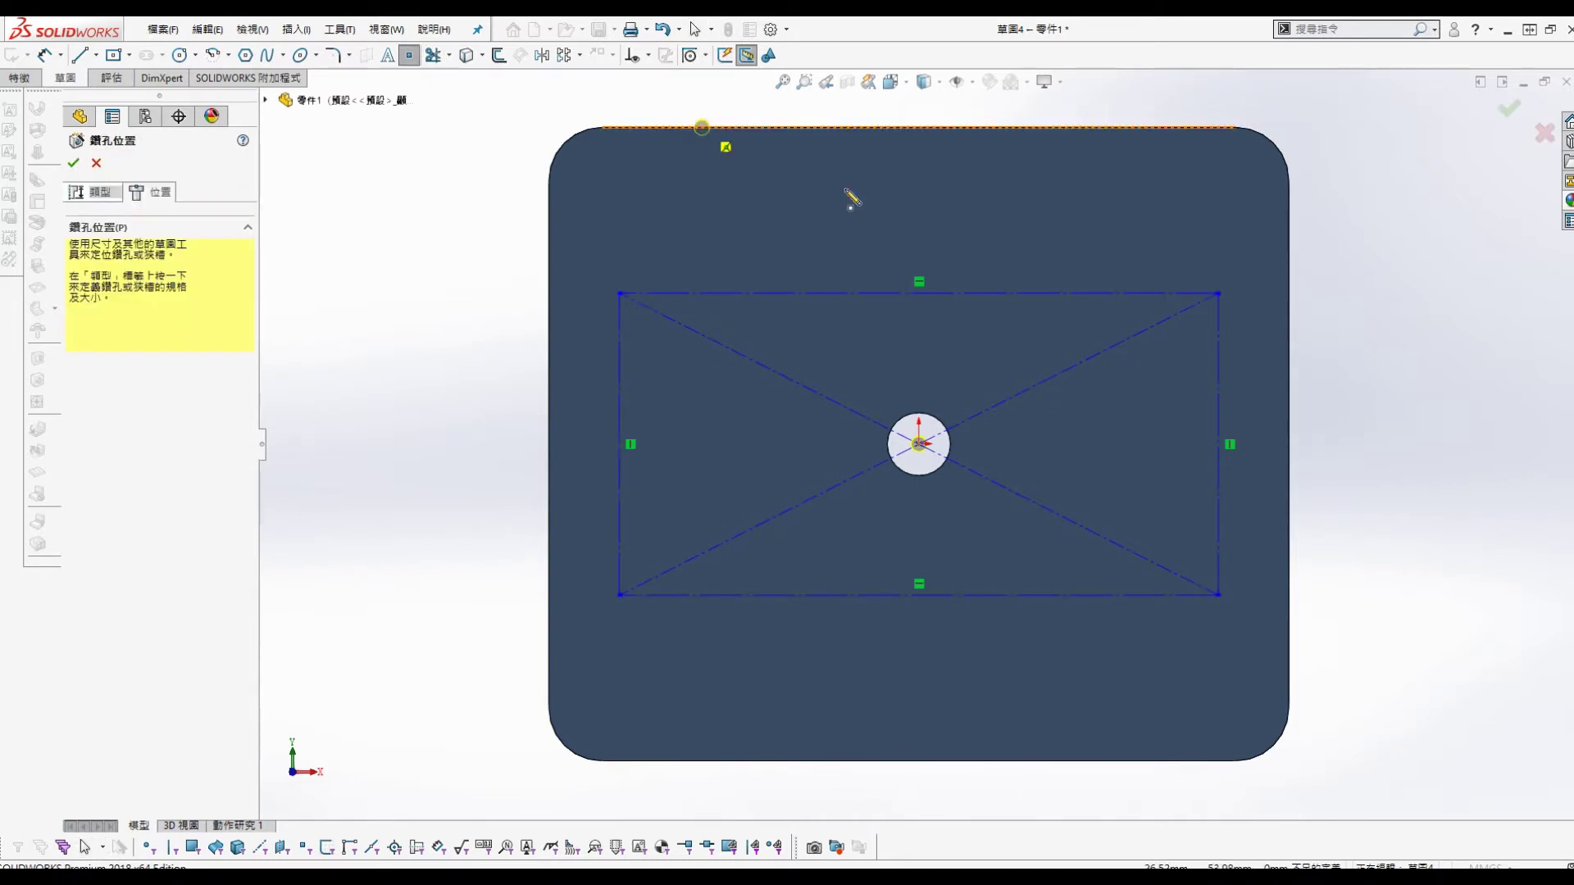
left_click(620, 293)
left_click(1218, 293)
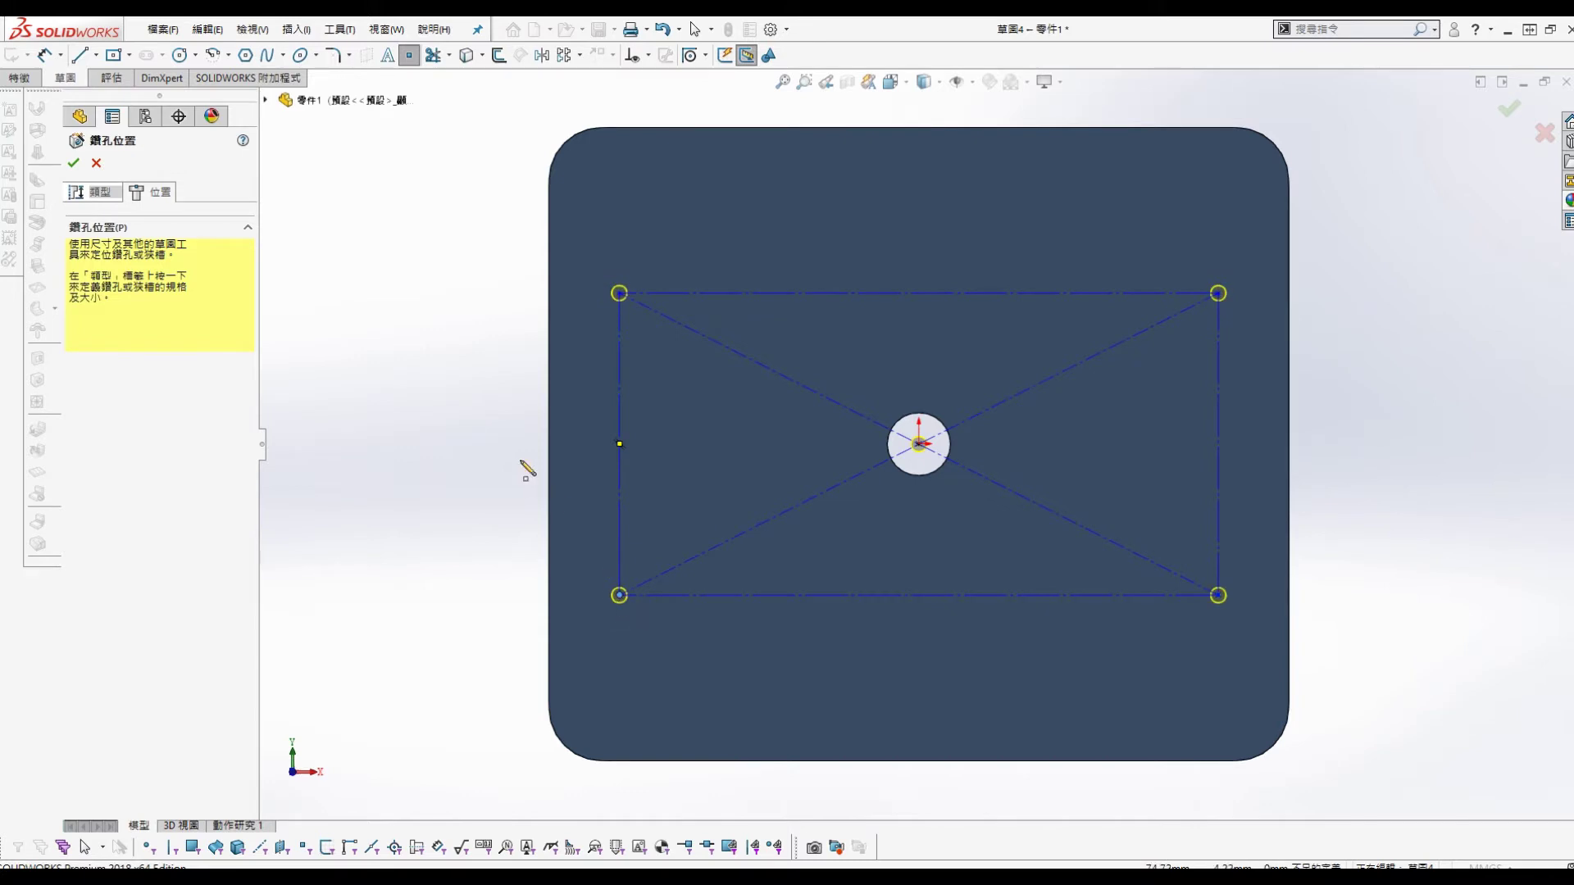
Step: Dimension the height of the hole-position rectangle as 30 mm
key("s")
left_click(594, 485)
left_click(622, 429)
left_click(441, 436)
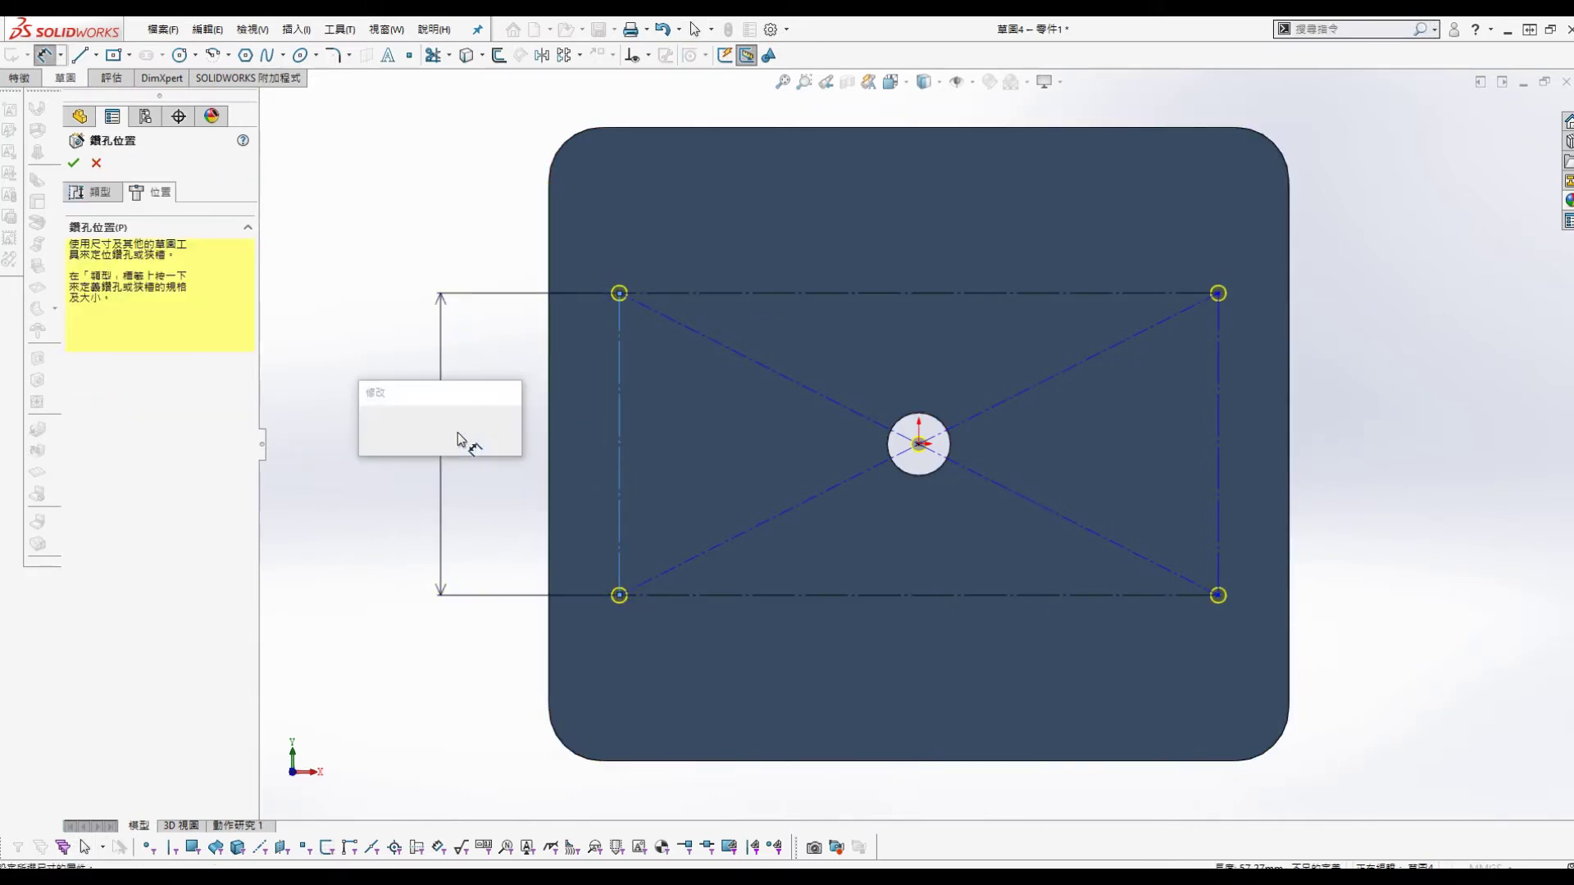
type("30")
key("Return")
Step: Dimension the width of the hole-position rectangle as 118 mm and complete the four tapped holes
left_click(820, 524)
left_click(893, 617)
type("11")
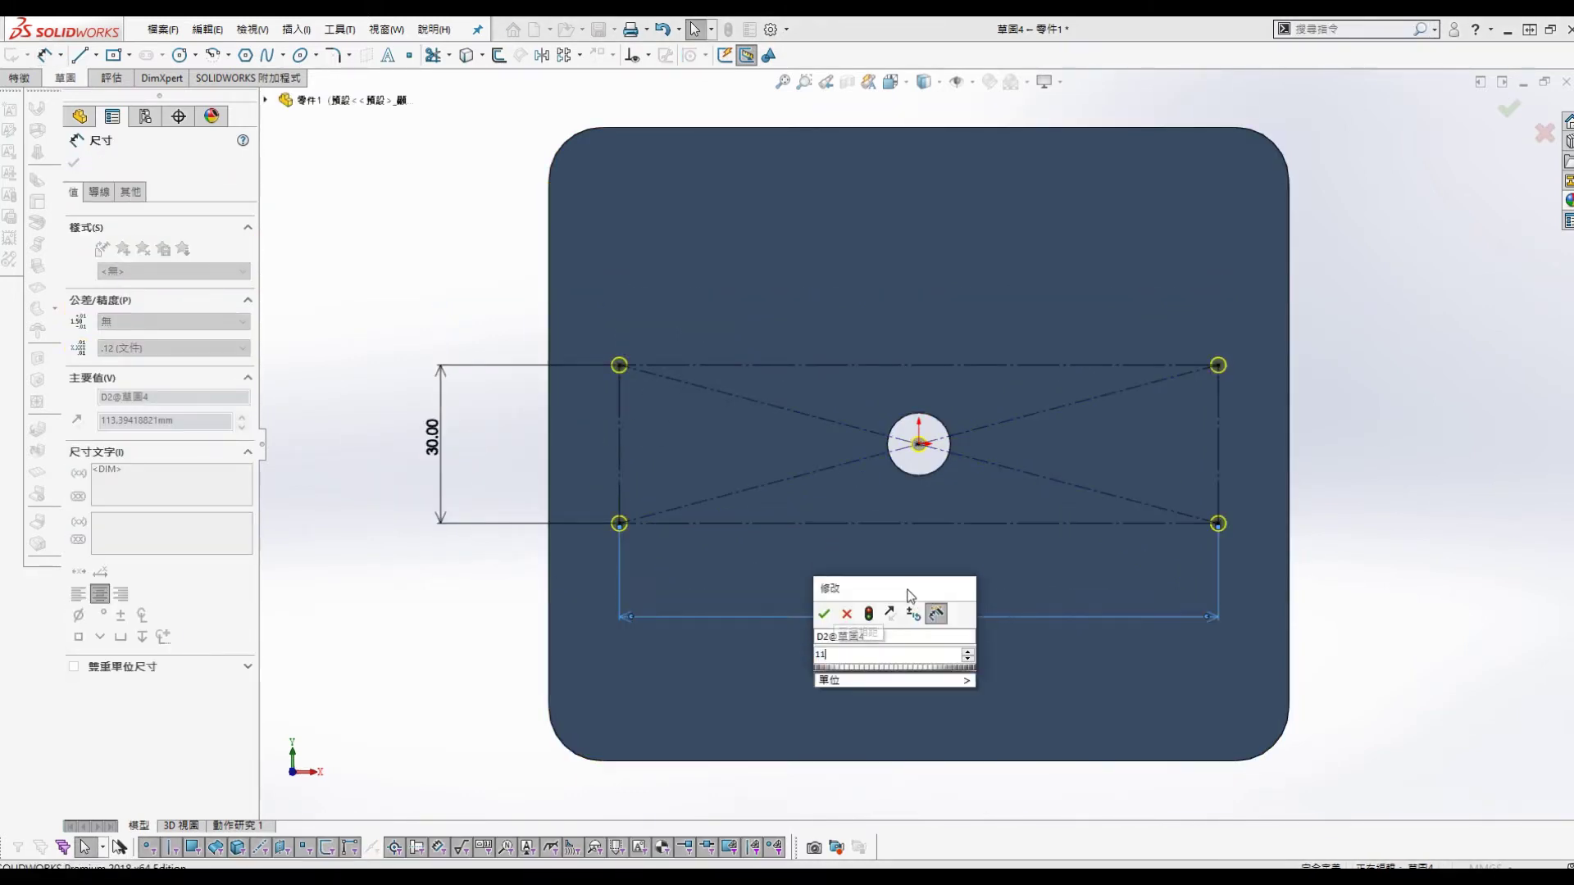
type("8")
left_click(824, 614)
left_click(73, 164)
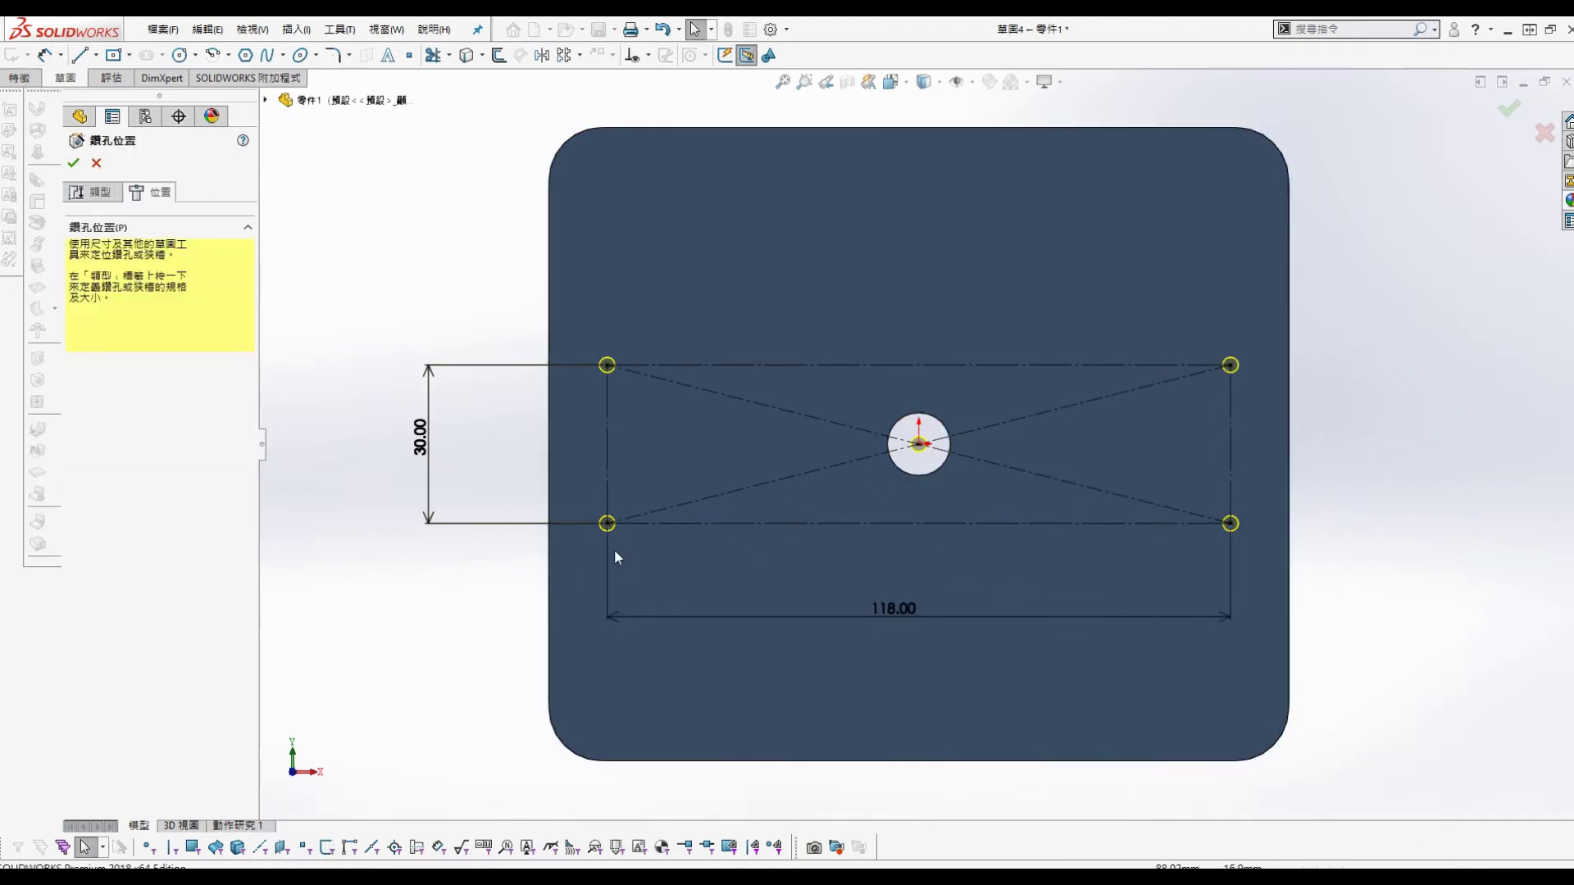
left_click(73, 163)
left_click(914, 449)
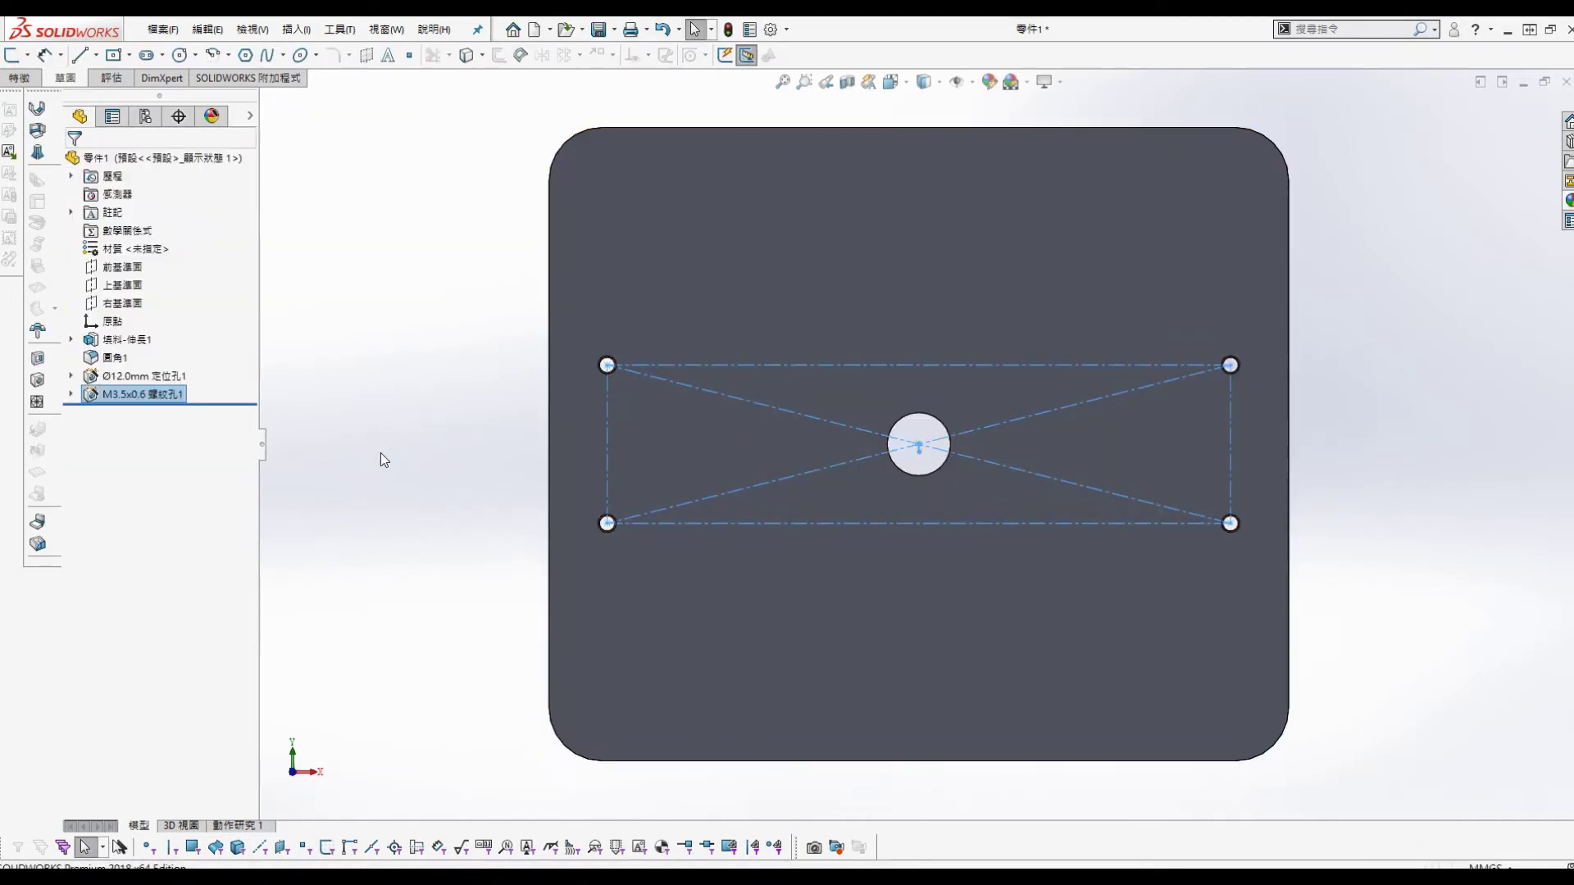
middle_click_drag(381, 452, 232, 597)
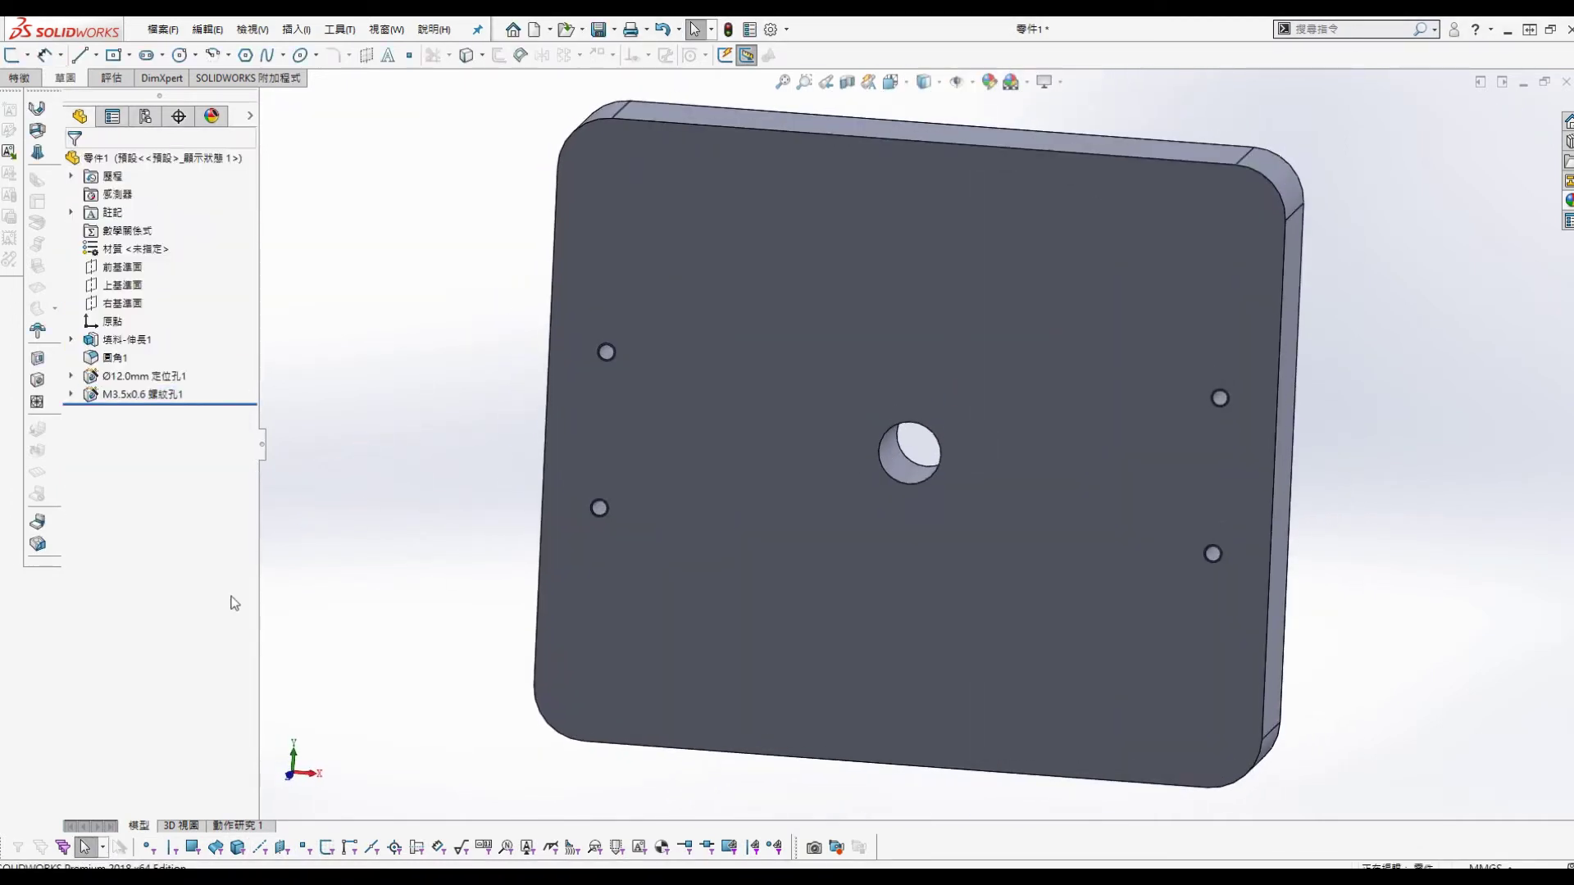
Step: Save the part as base1 in the folder 20201025 用SW設計的三個橢圓形的機構
key("ctrl+s")
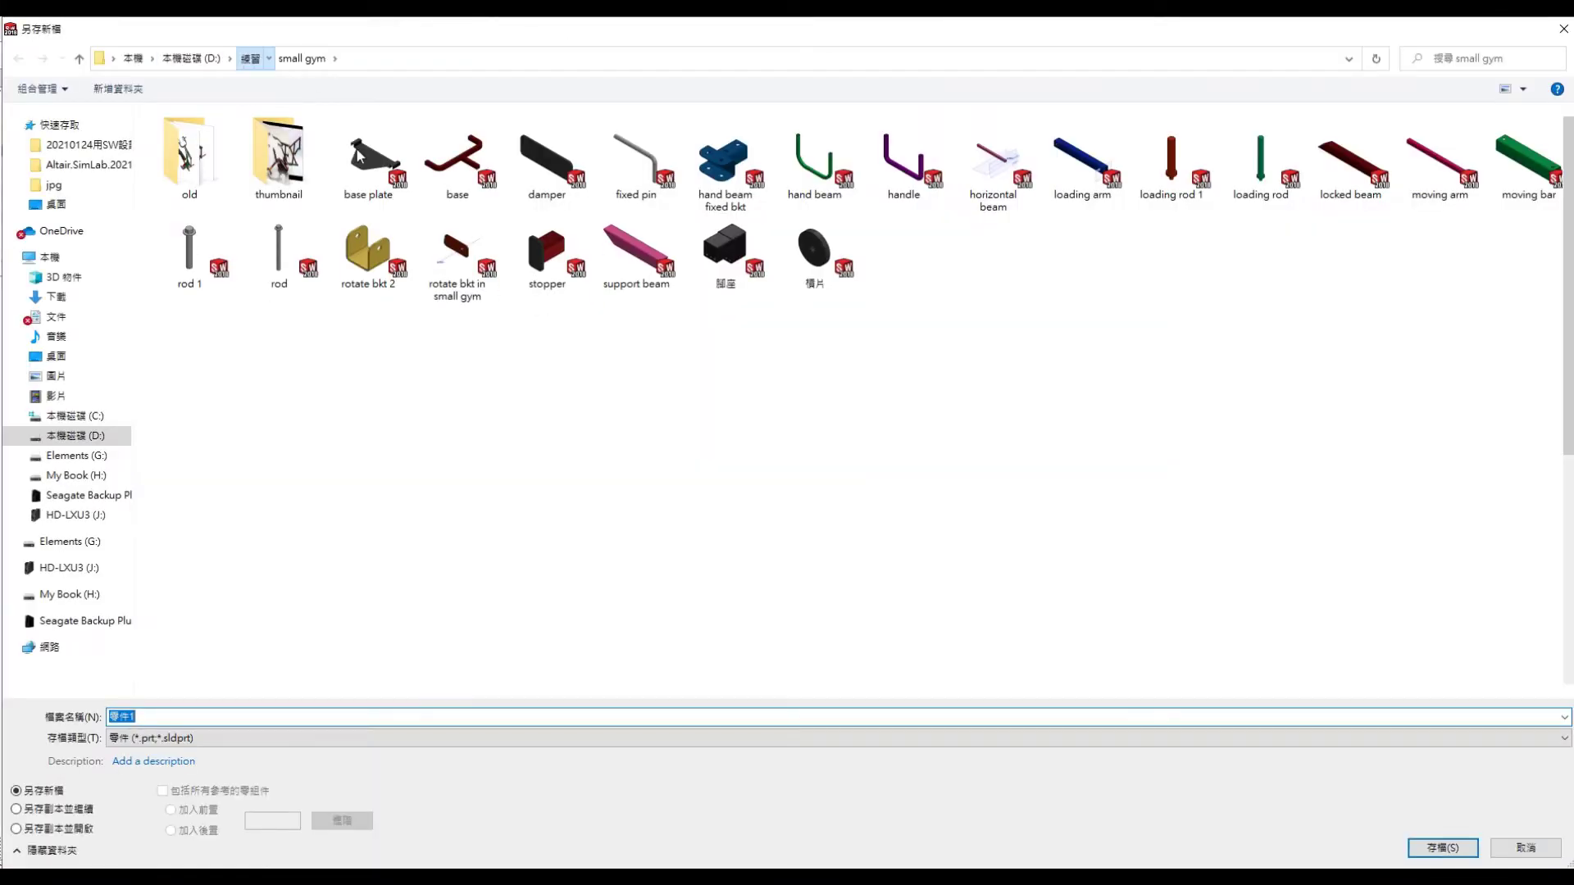
double_click(373, 145)
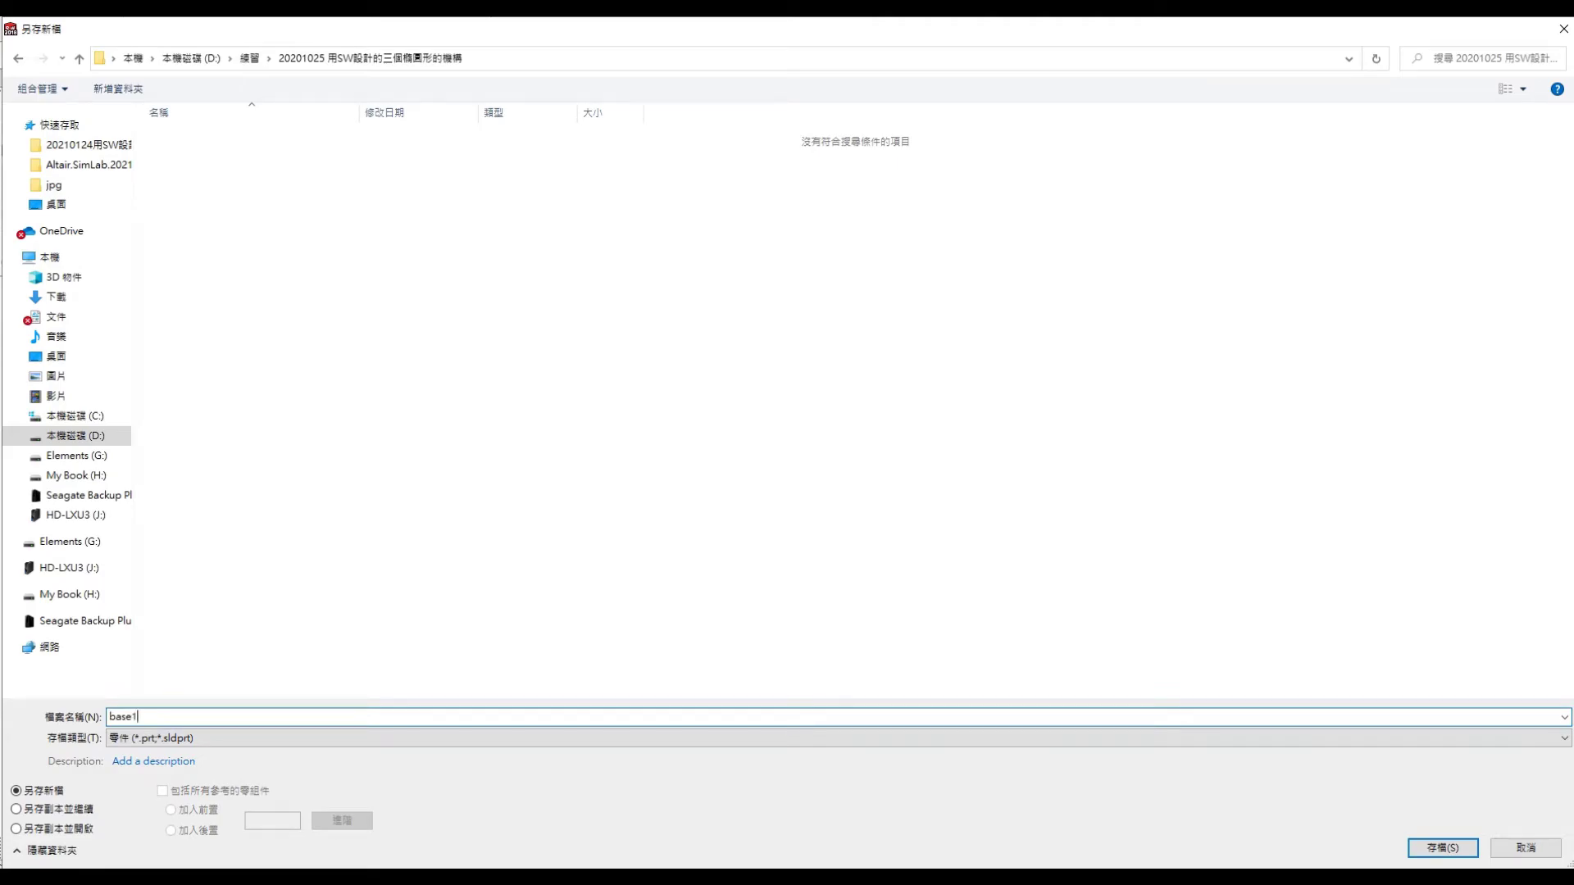
key("Return")
right_click(152, 175)
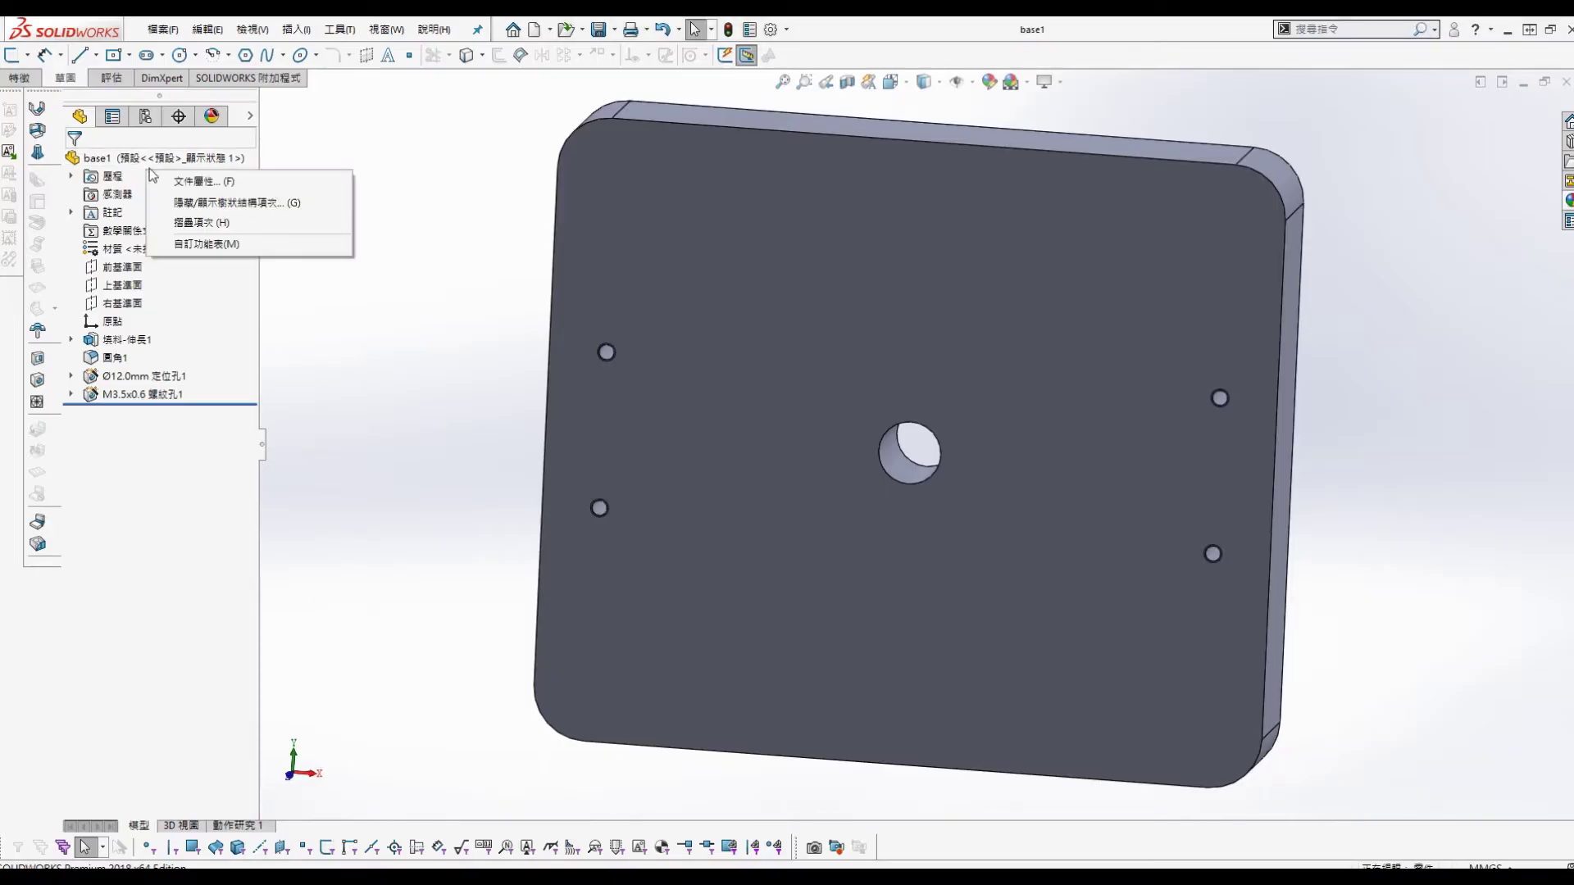
right_click(114, 244)
left_click(304, 180)
Step: Apply a wood appearance from the organic (有機物) appearances to the whole base1 part
left_click(1569, 201)
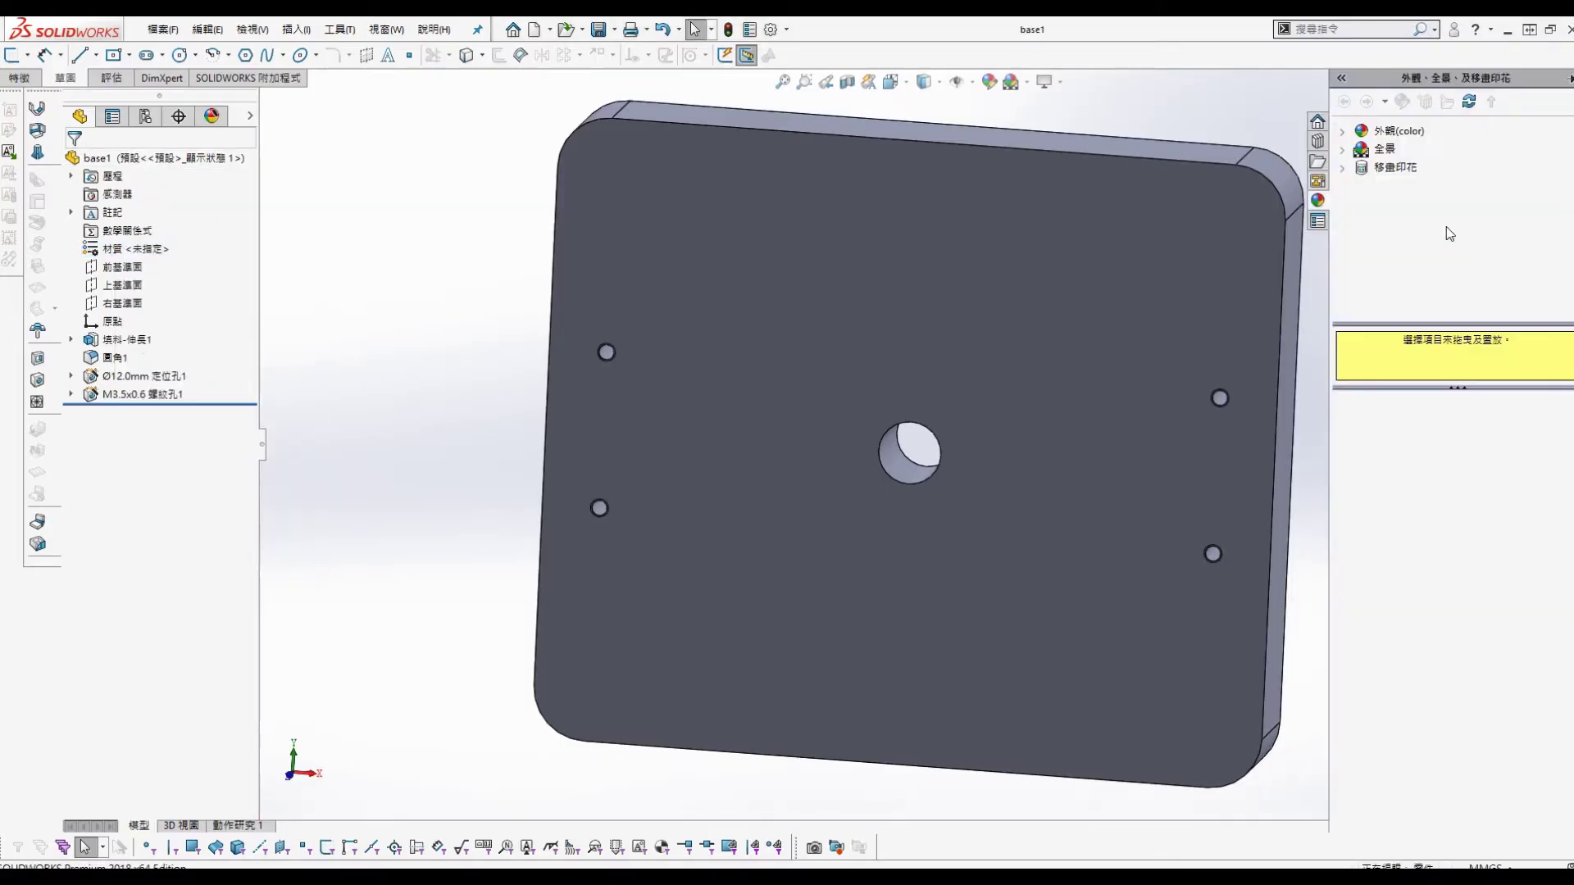
left_click(1342, 132)
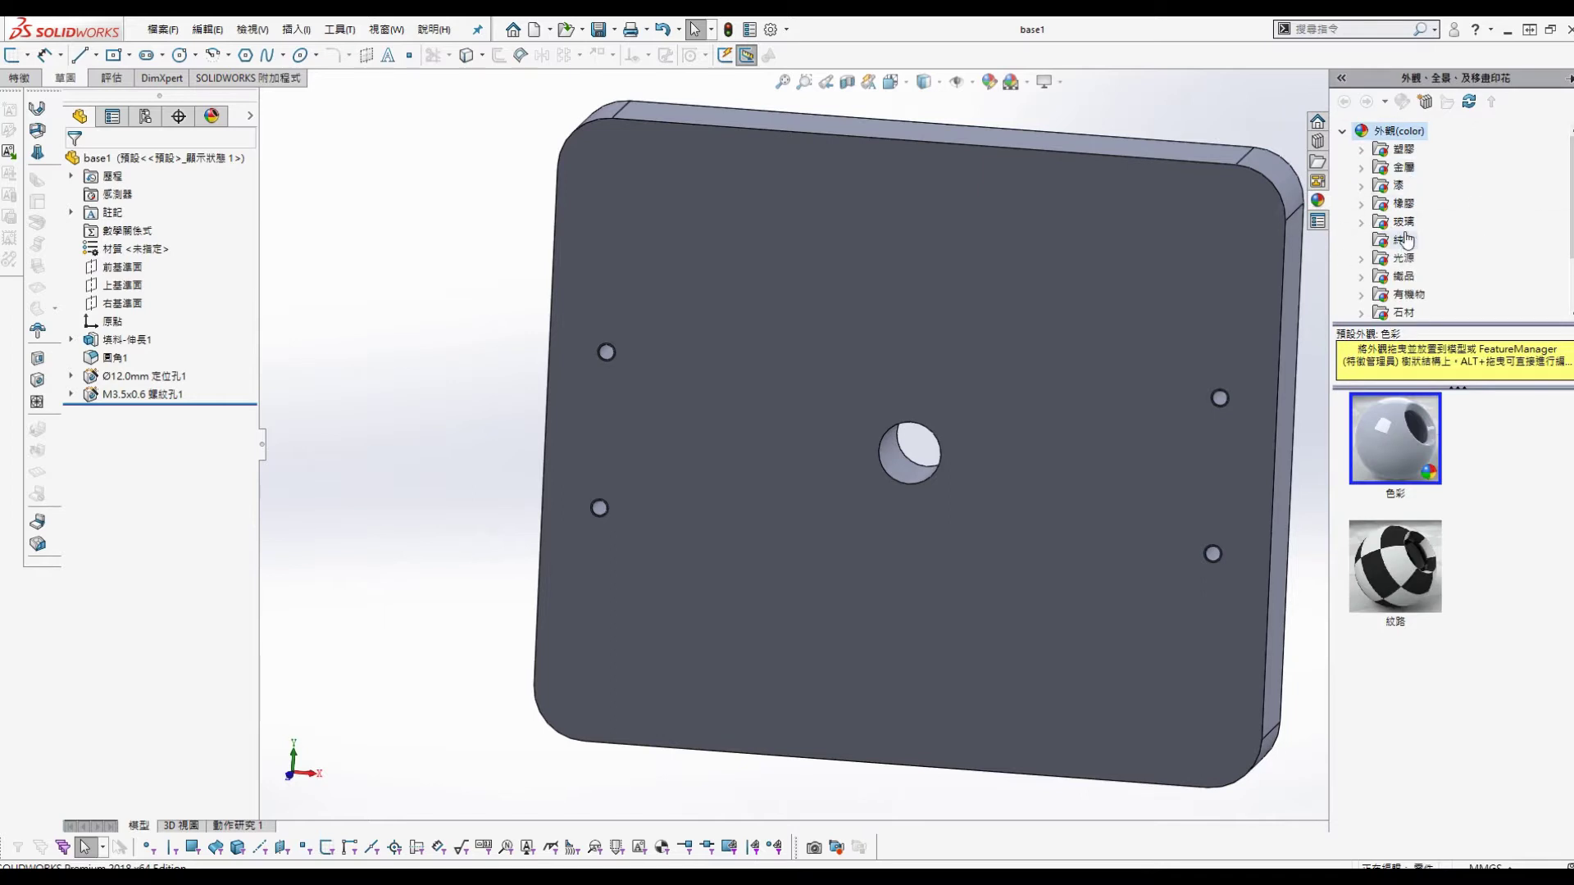
left_click(1409, 295)
scroll(1459, 275, "down", 2)
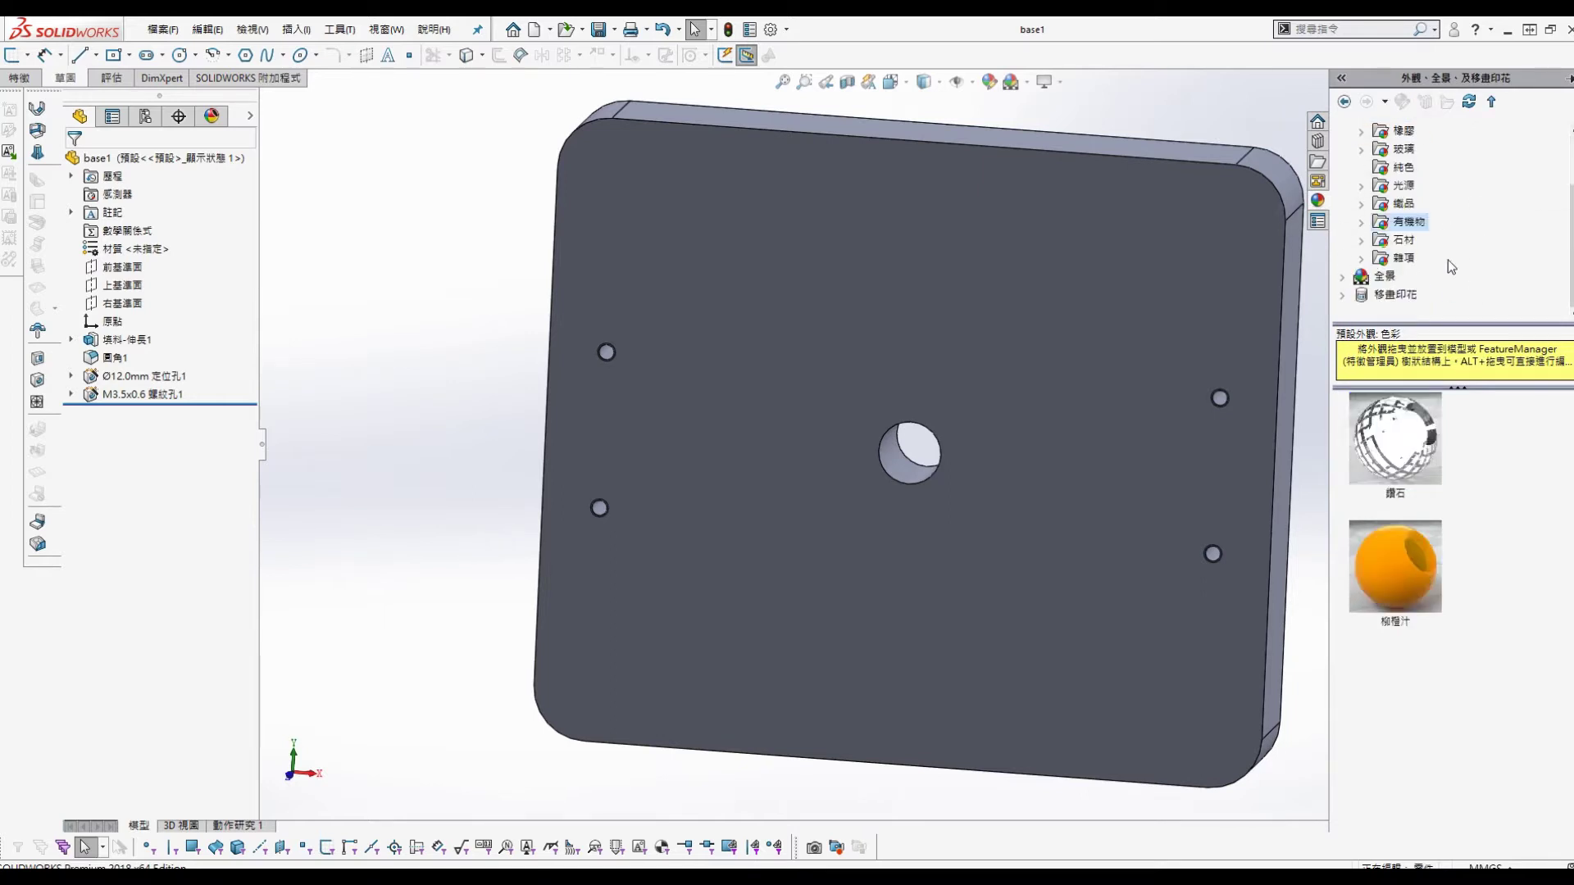
left_click(1362, 222)
left_click(1422, 203)
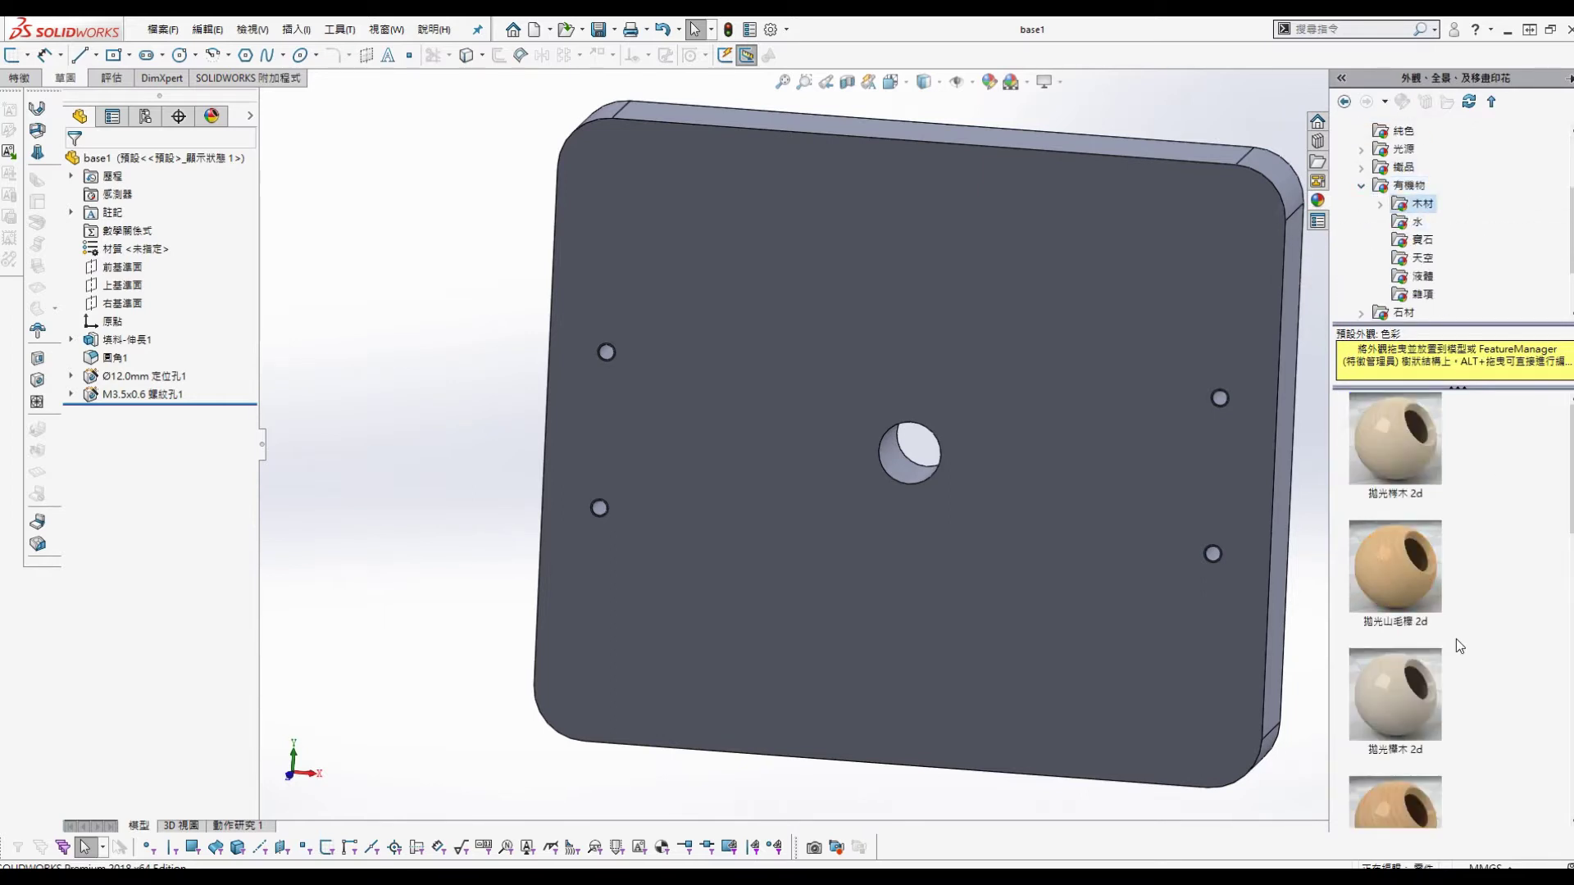
left_click_drag(1456, 638, 1019, 573)
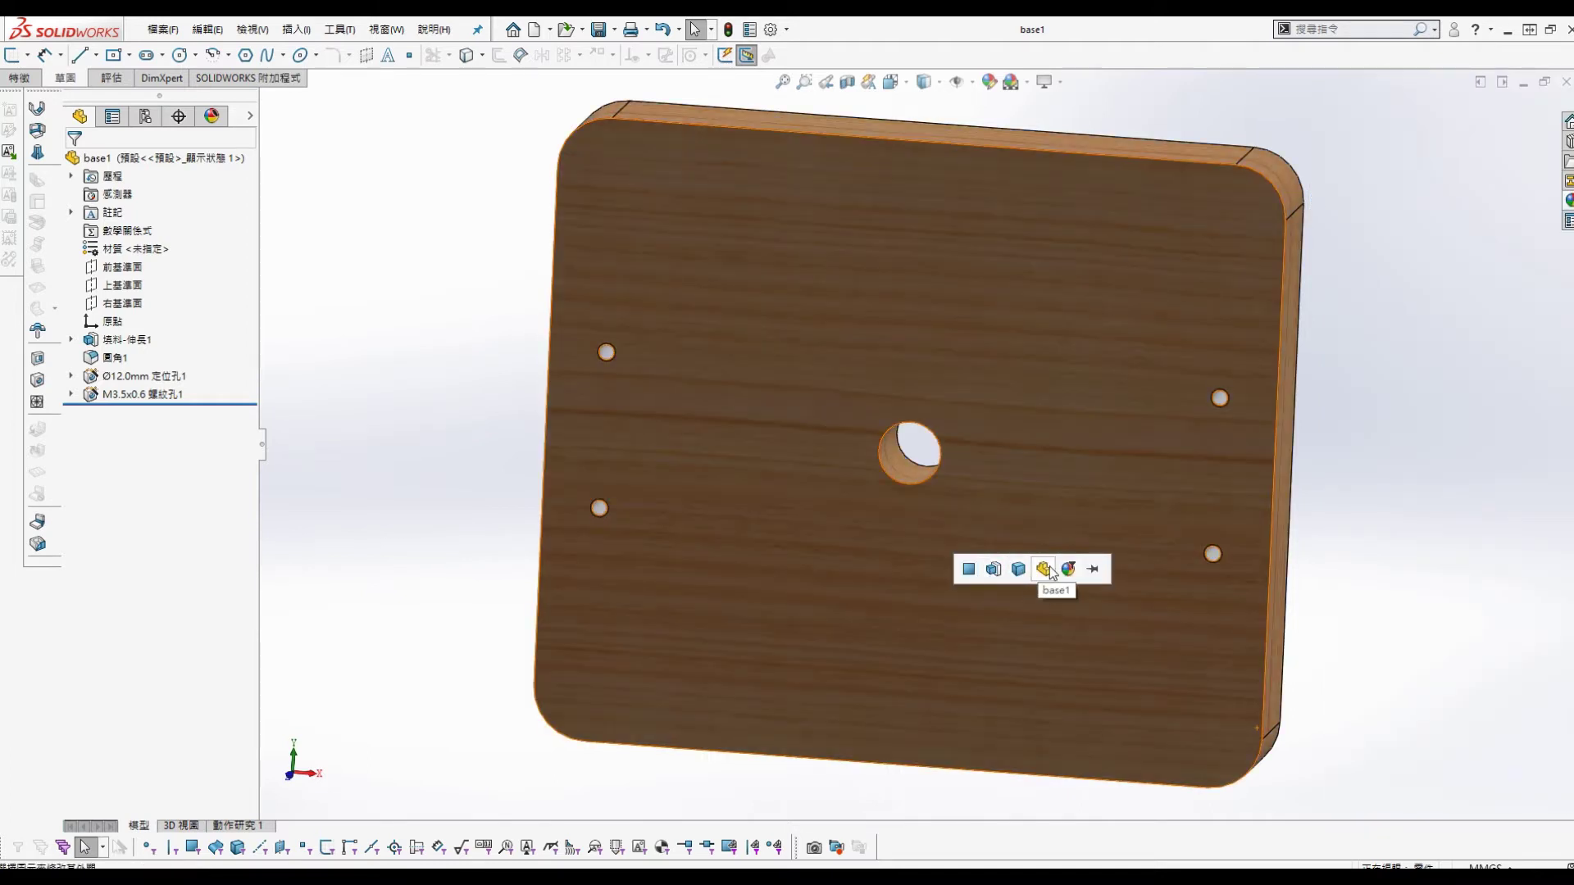
left_click(1042, 569)
Step: Fillet the outer edge loops of the plate's front and back faces with a 1 mm radius
middle_click_drag(1394, 397, 1313, 490)
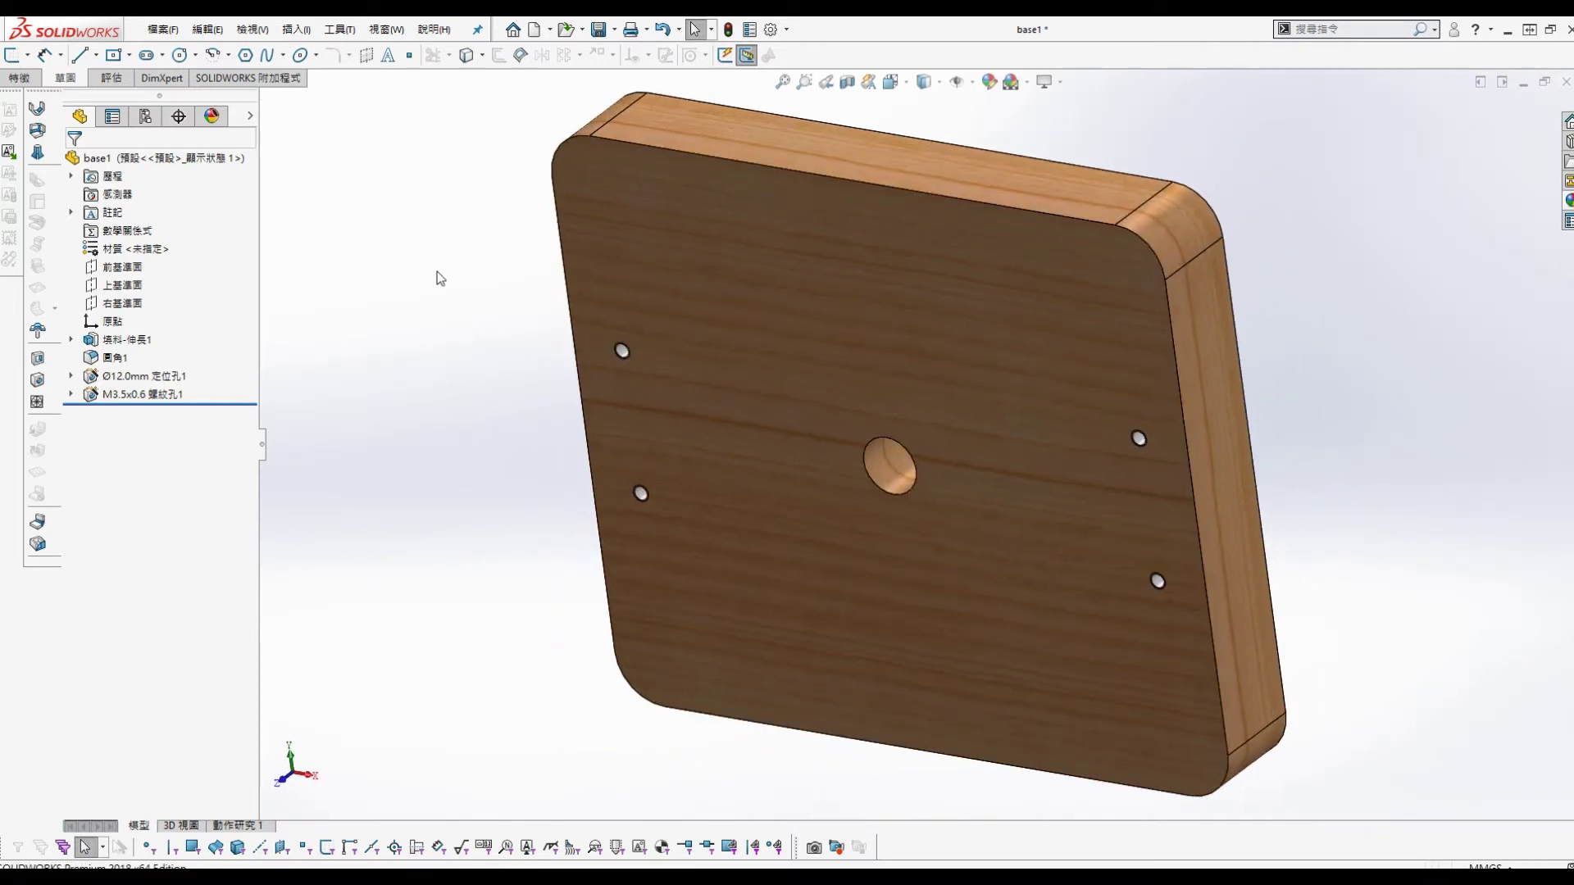
key("s")
left_click(481, 352)
type("1.00mm")
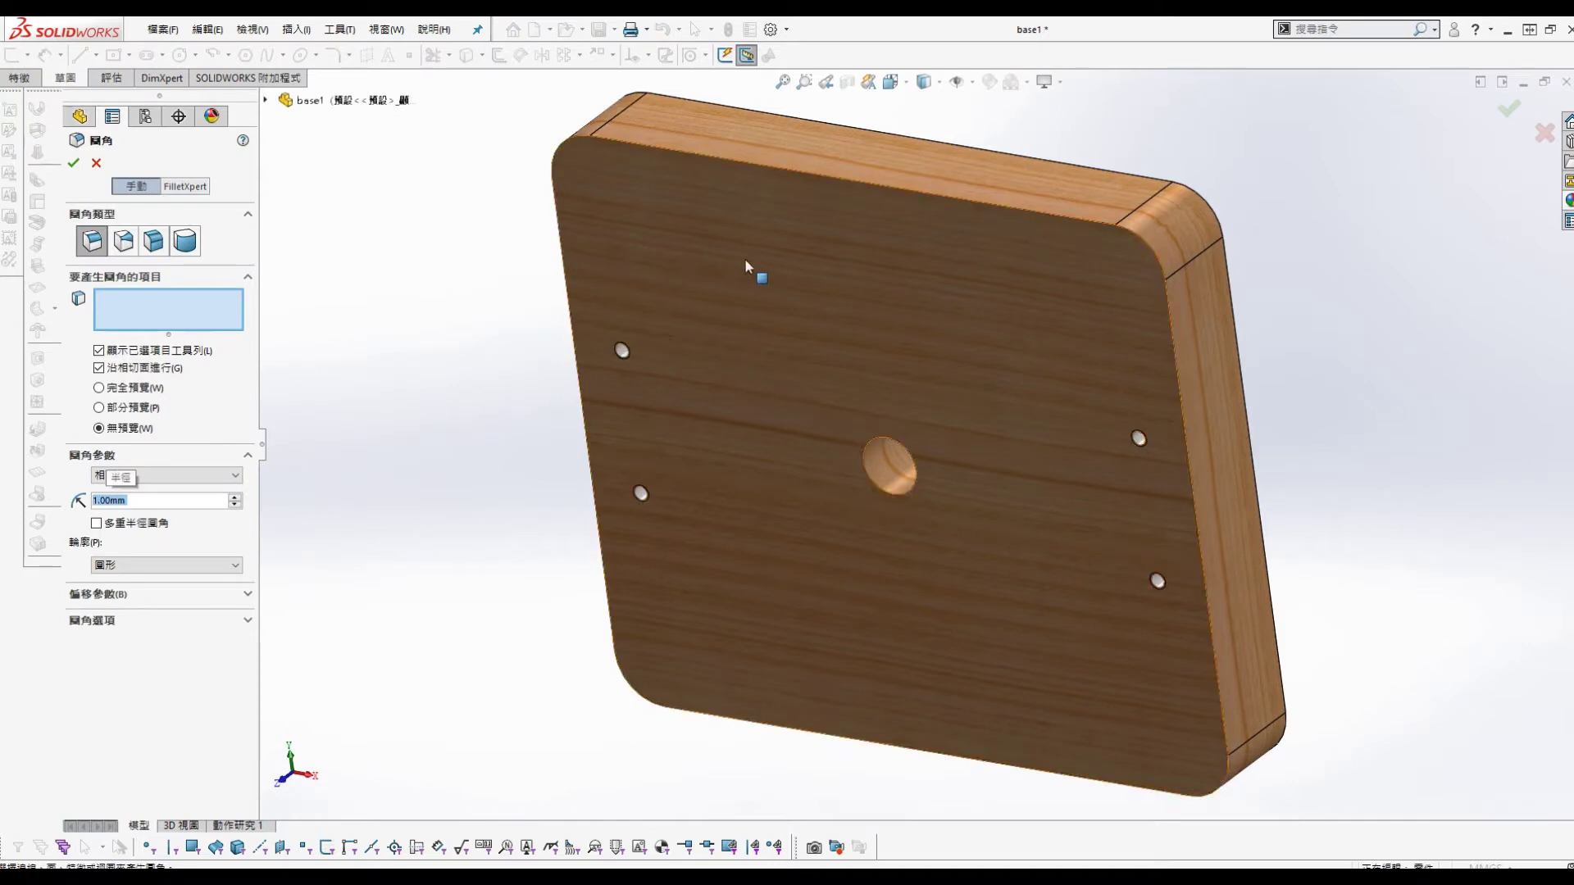
left_click(892, 189)
left_click(1100, 169)
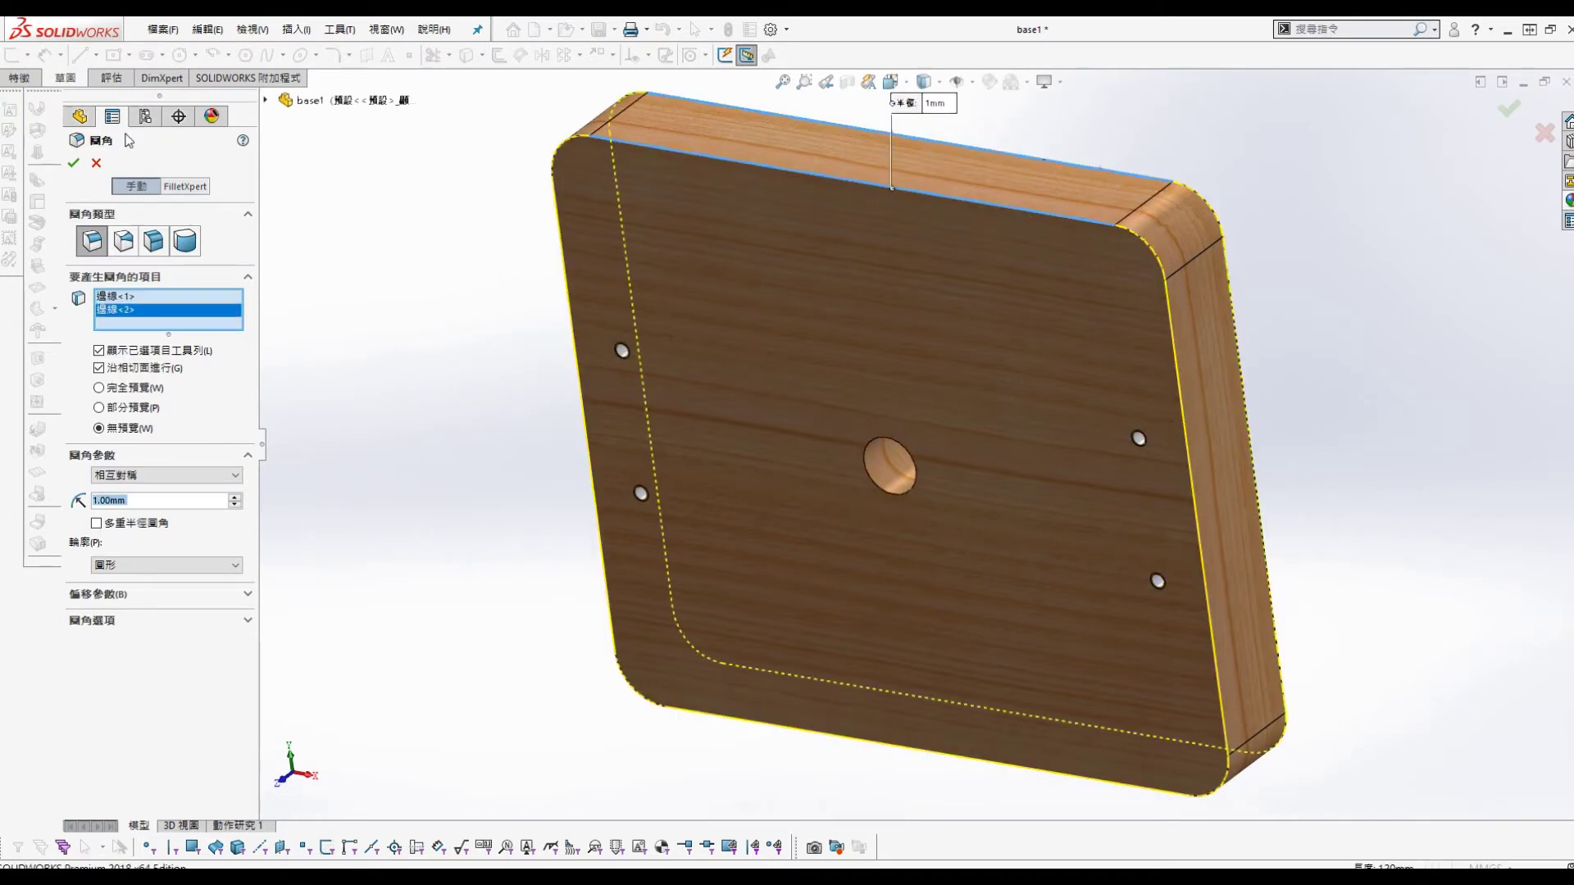
left_click(73, 163)
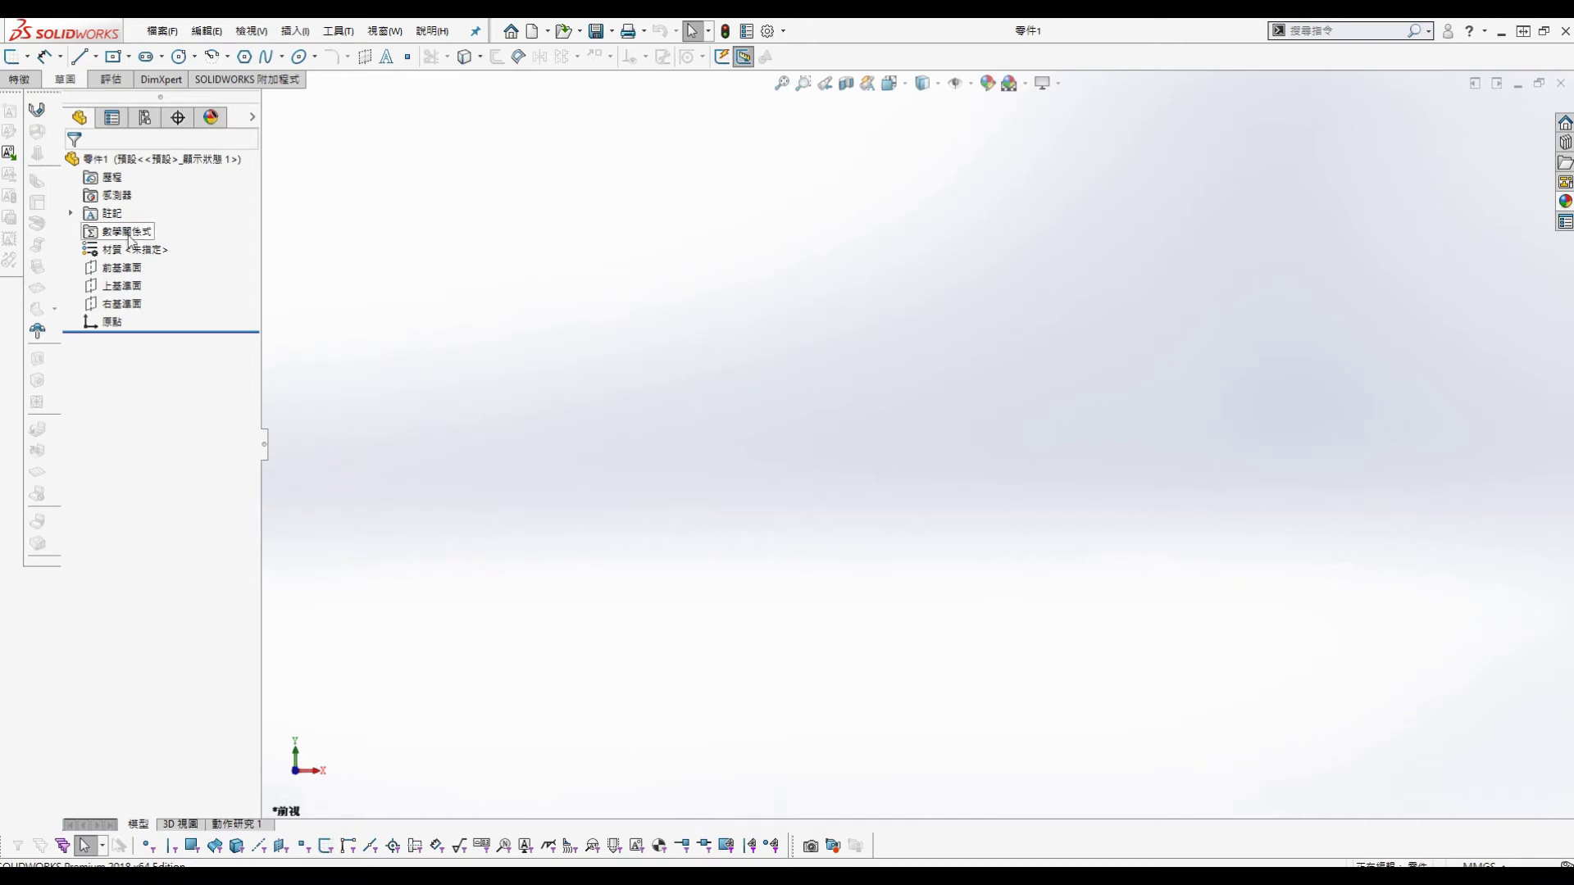
Step: Sketch a corner rectangle about 45 mm high above the origin on the new part's front plane
left_click(123, 269)
left_click(115, 238)
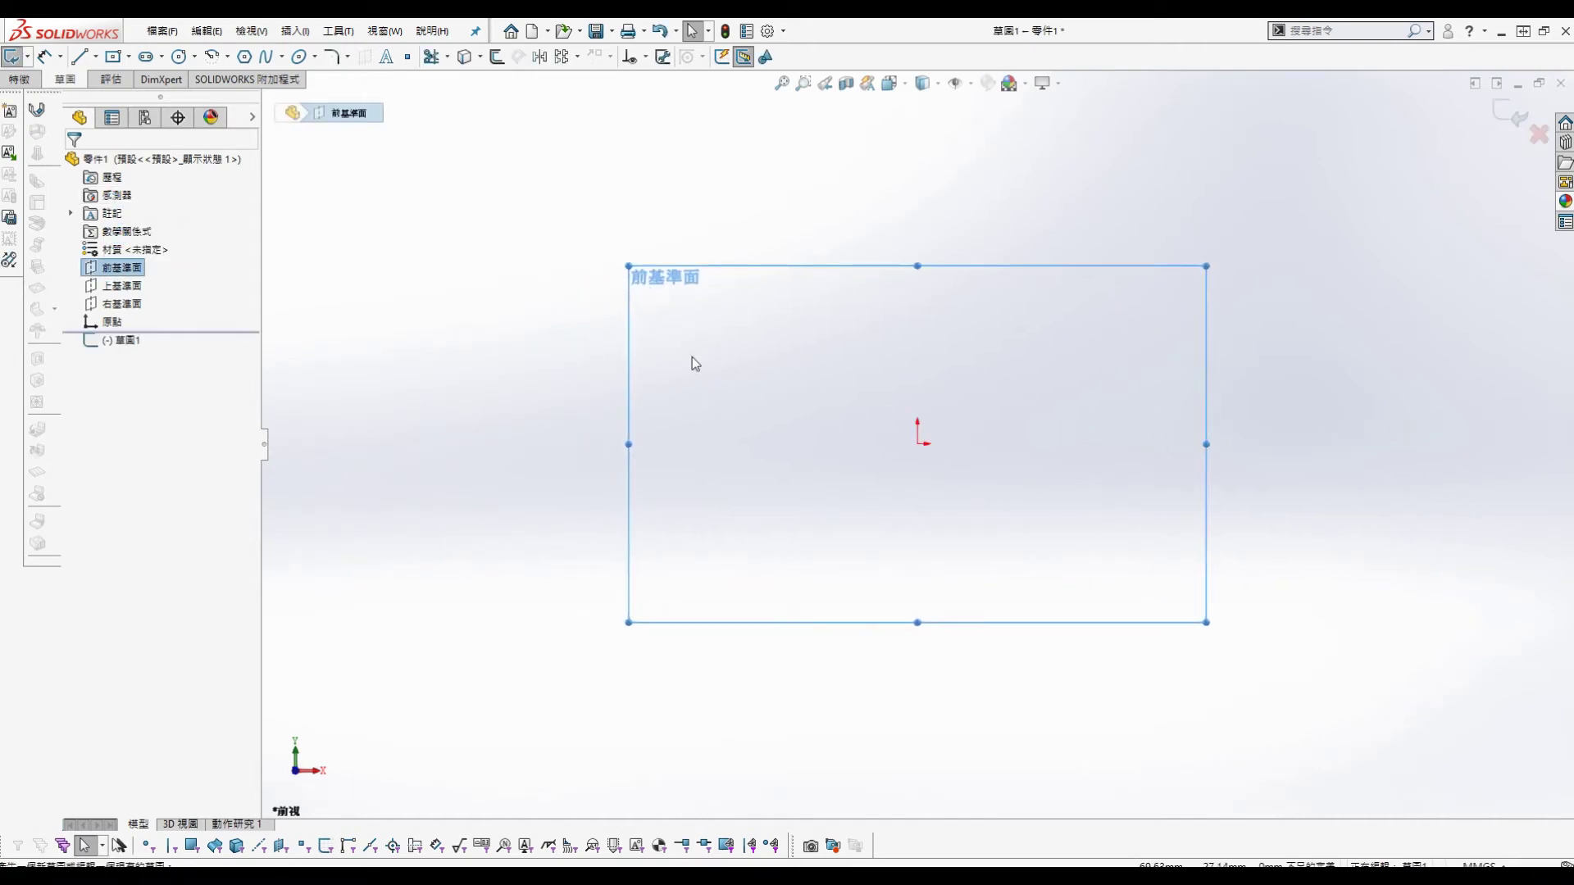
left_click(131, 56)
left_click(152, 74)
left_click_drag(727, 228, 1139, 374)
key("Escape")
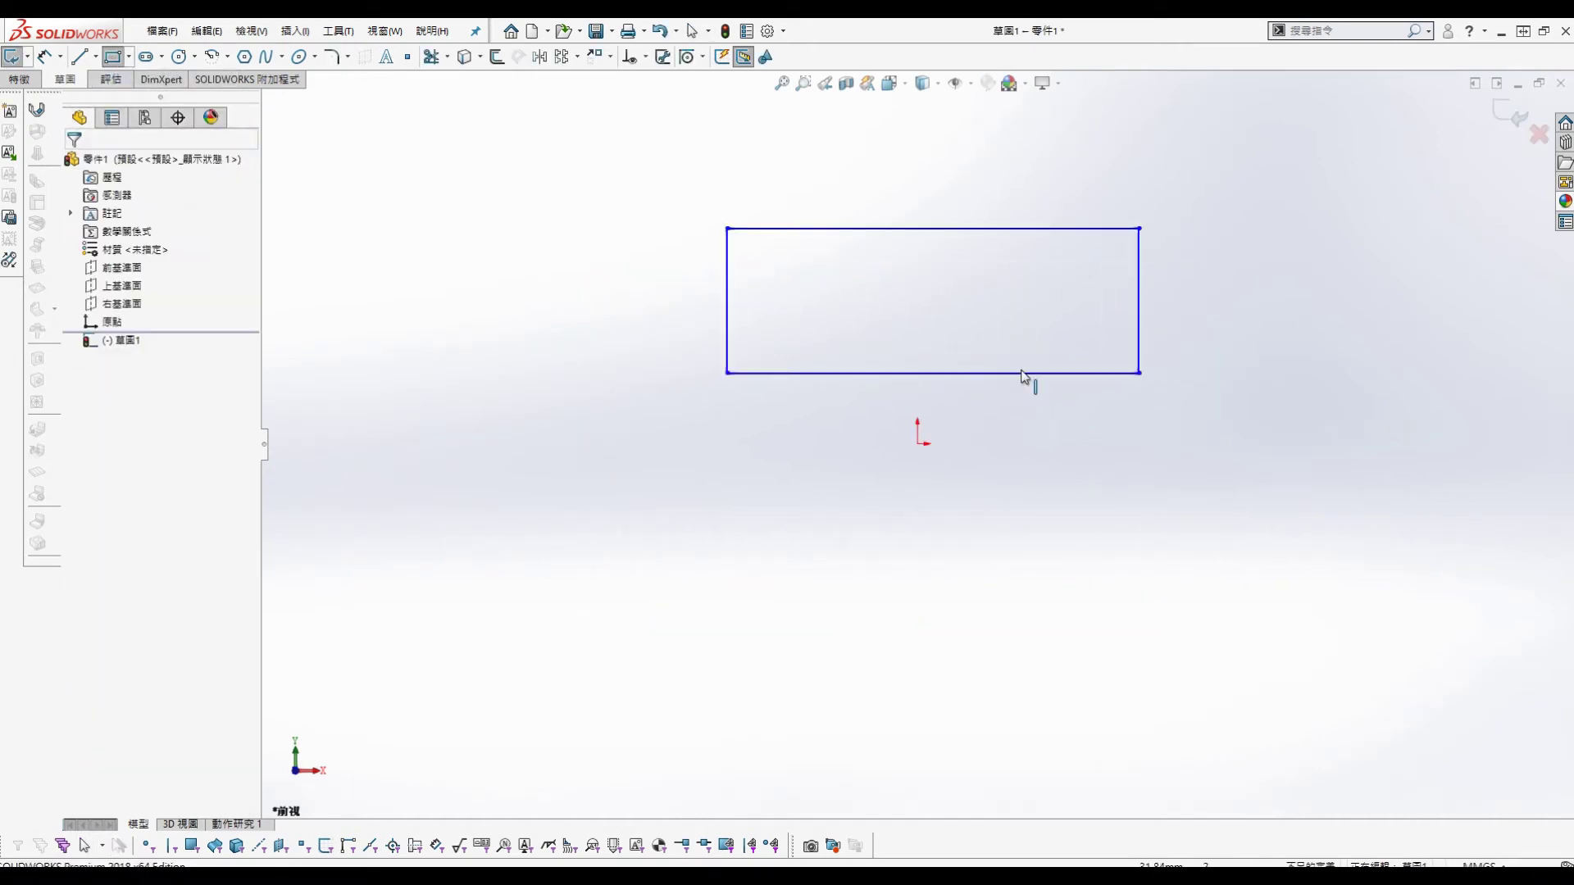
Step: Constrain the midpoint of the rectangle's lower edge to the origin
left_click(983, 374)
left_click(919, 443, "ctrl")
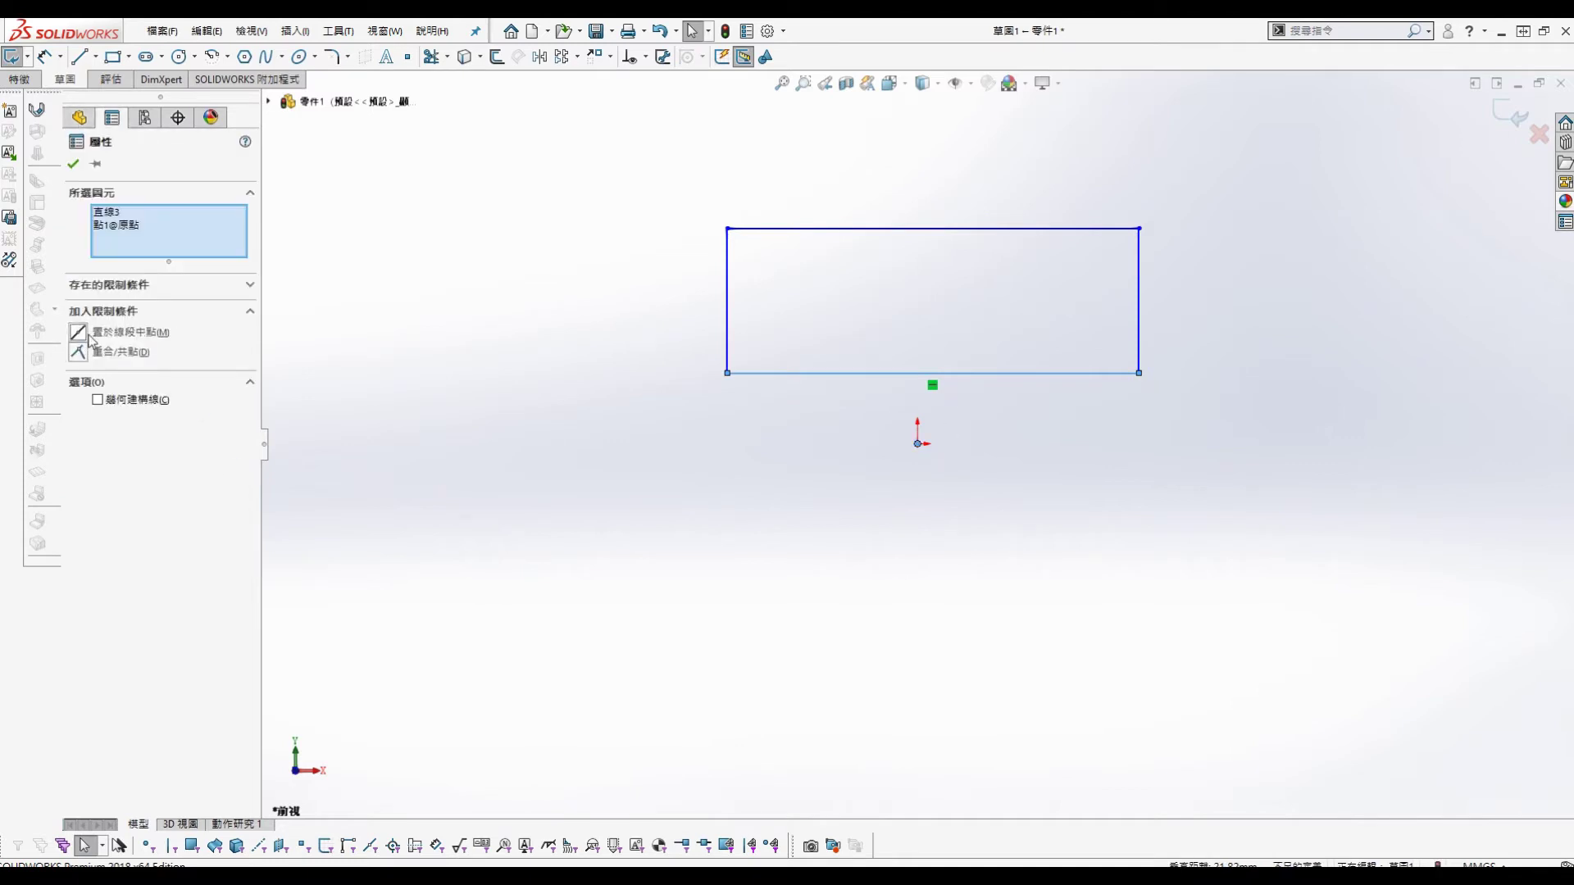
left_click(78, 332)
key("Escape")
Step: Dimension the rectangle 20 mm high and 40 mm wide
key("s")
left_click(595, 353)
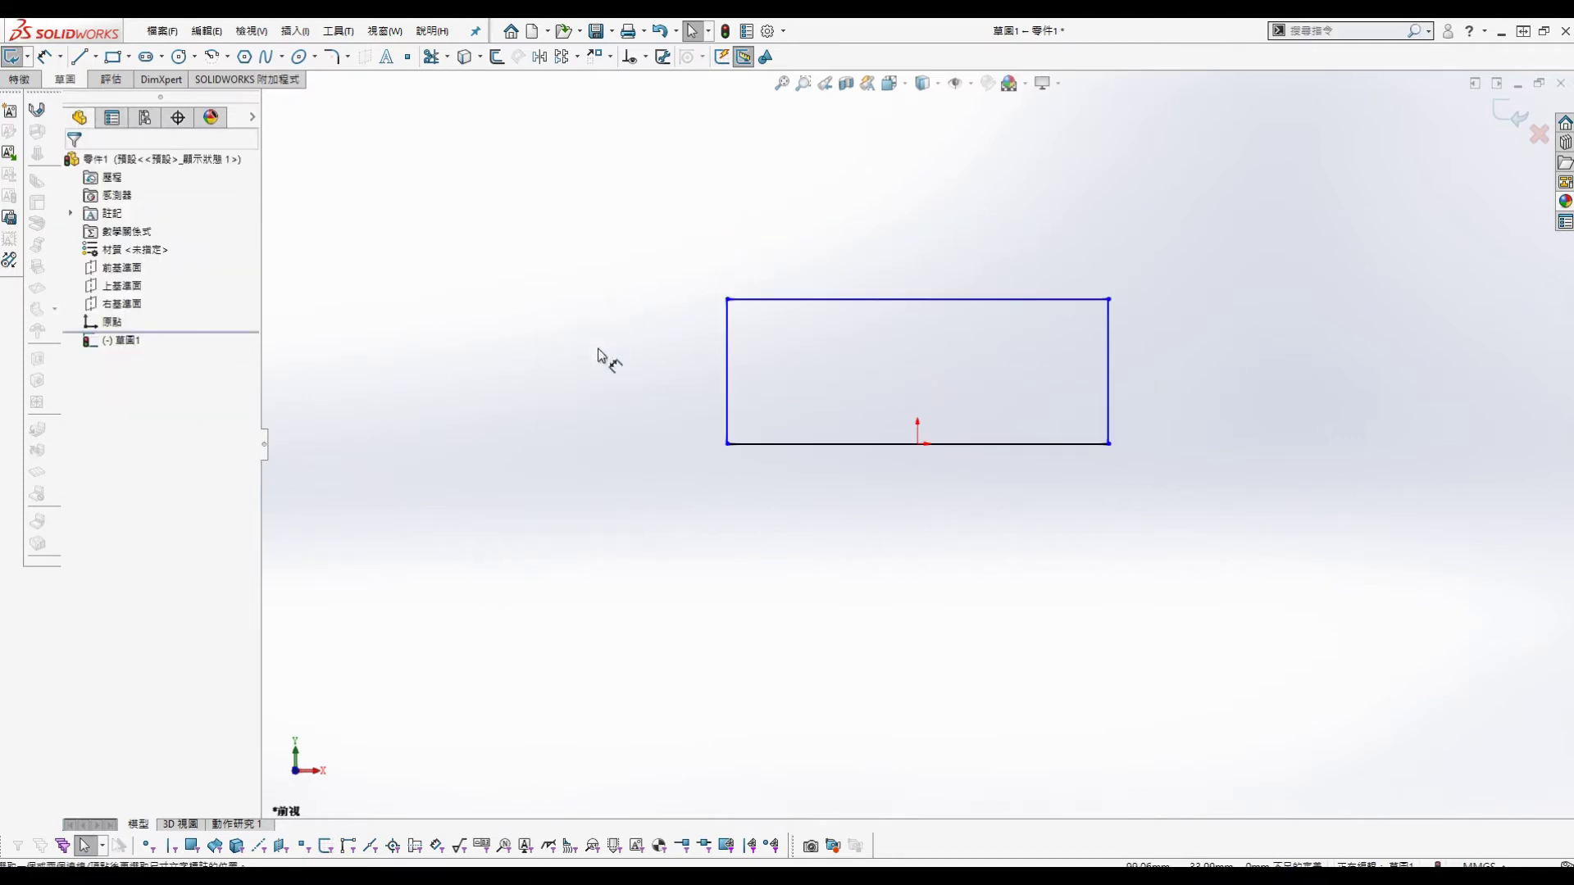
left_click(727, 399)
left_click(583, 357)
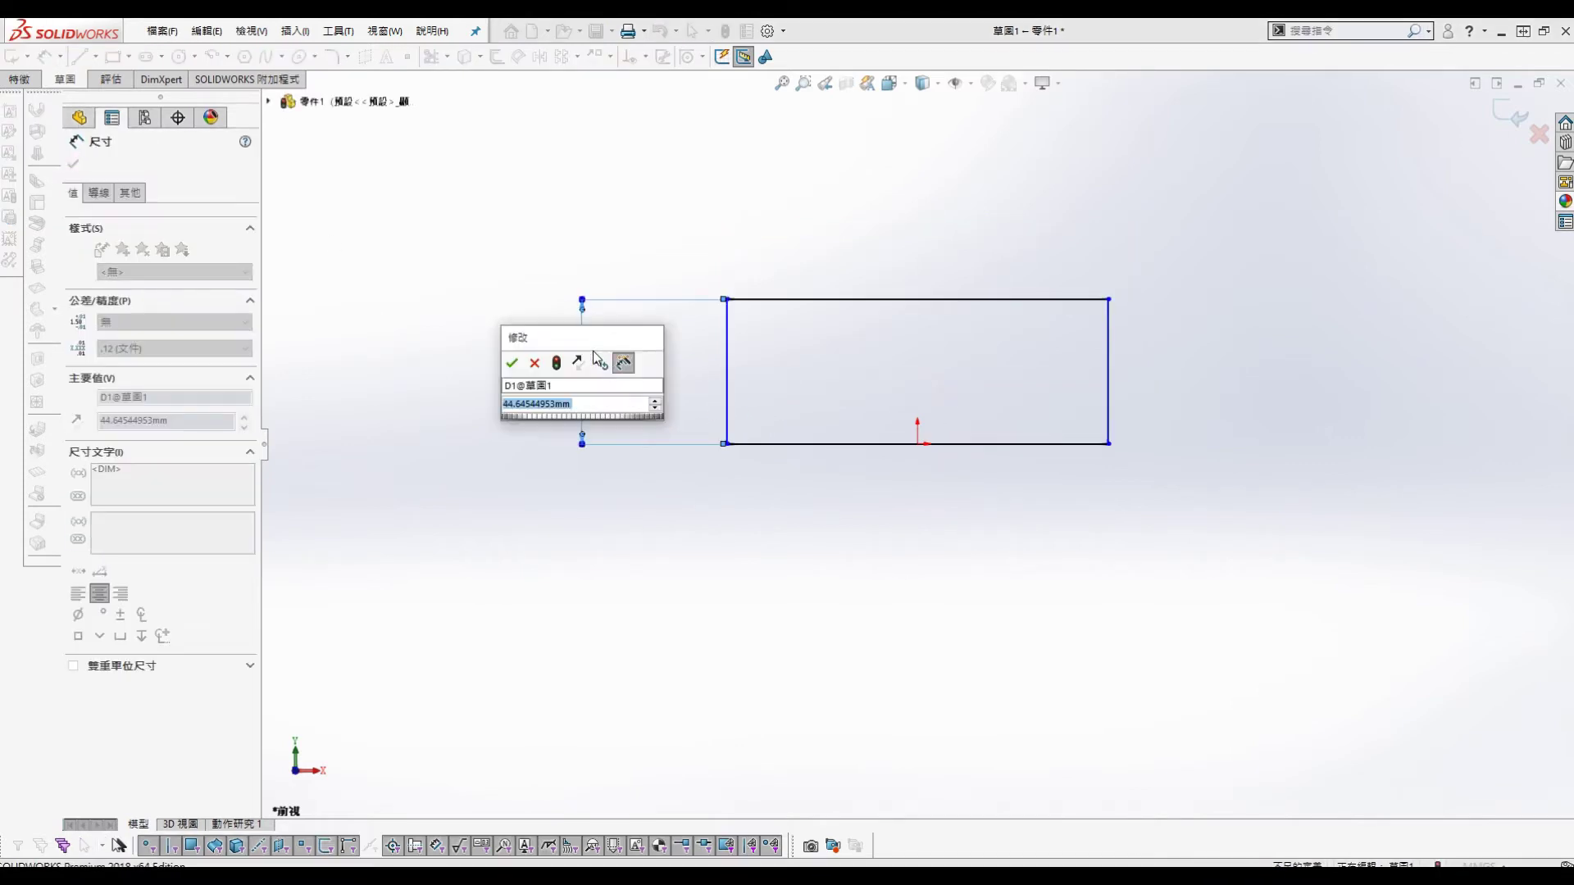
type("20")
key("Return")
left_click(928, 300)
left_click(910, 224)
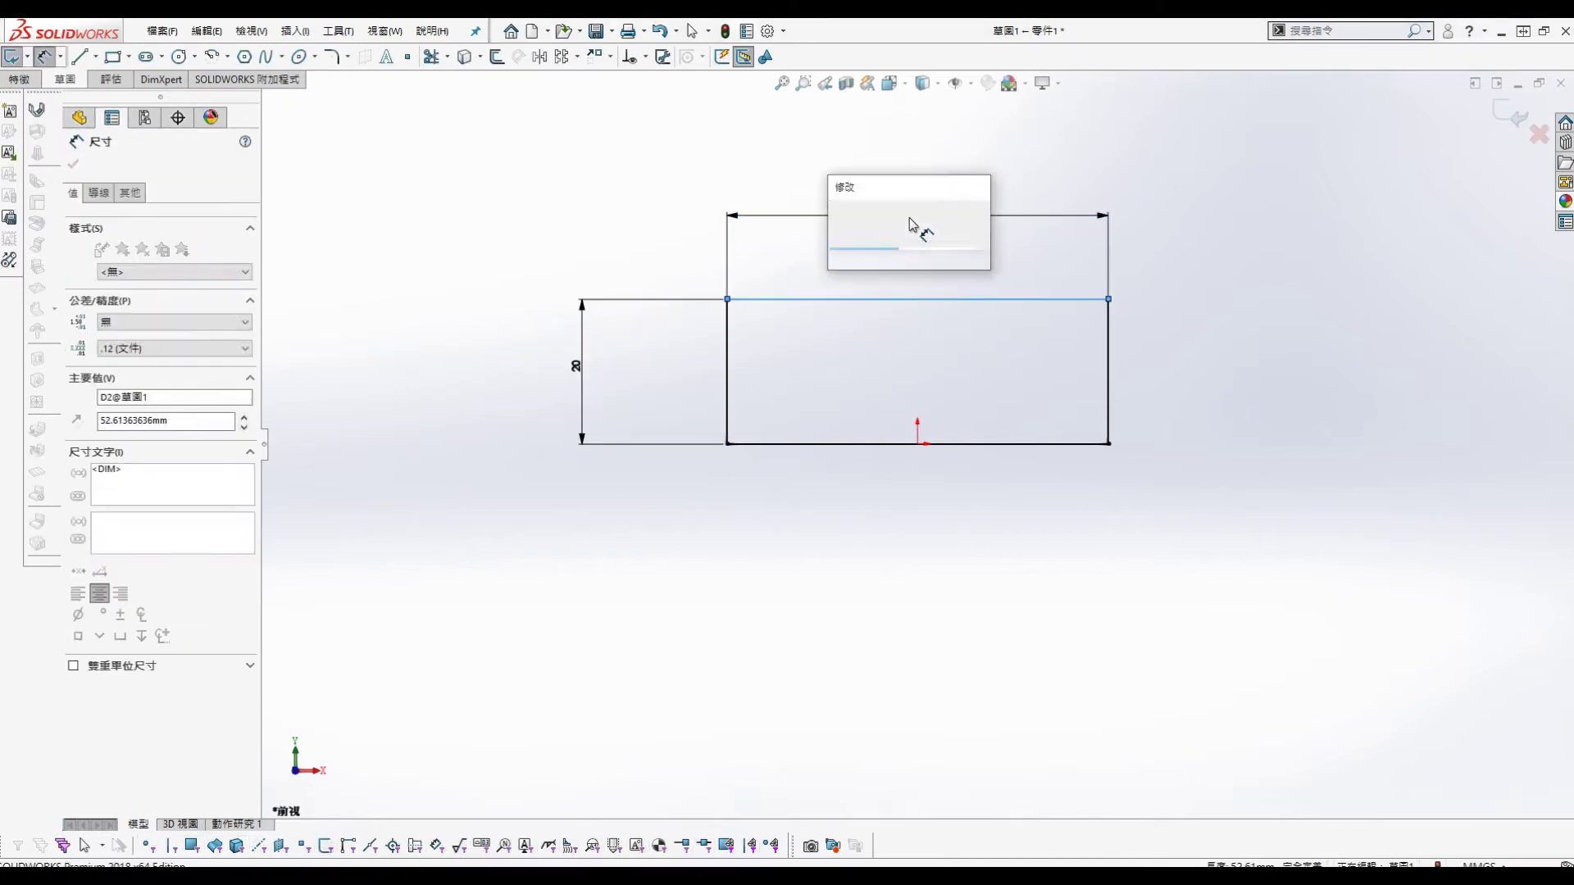
type("40")
key("Return")
Step: Extrude the rectangle 12 mm symmetrically about the sketch plane
key("s")
left_click(948, 411)
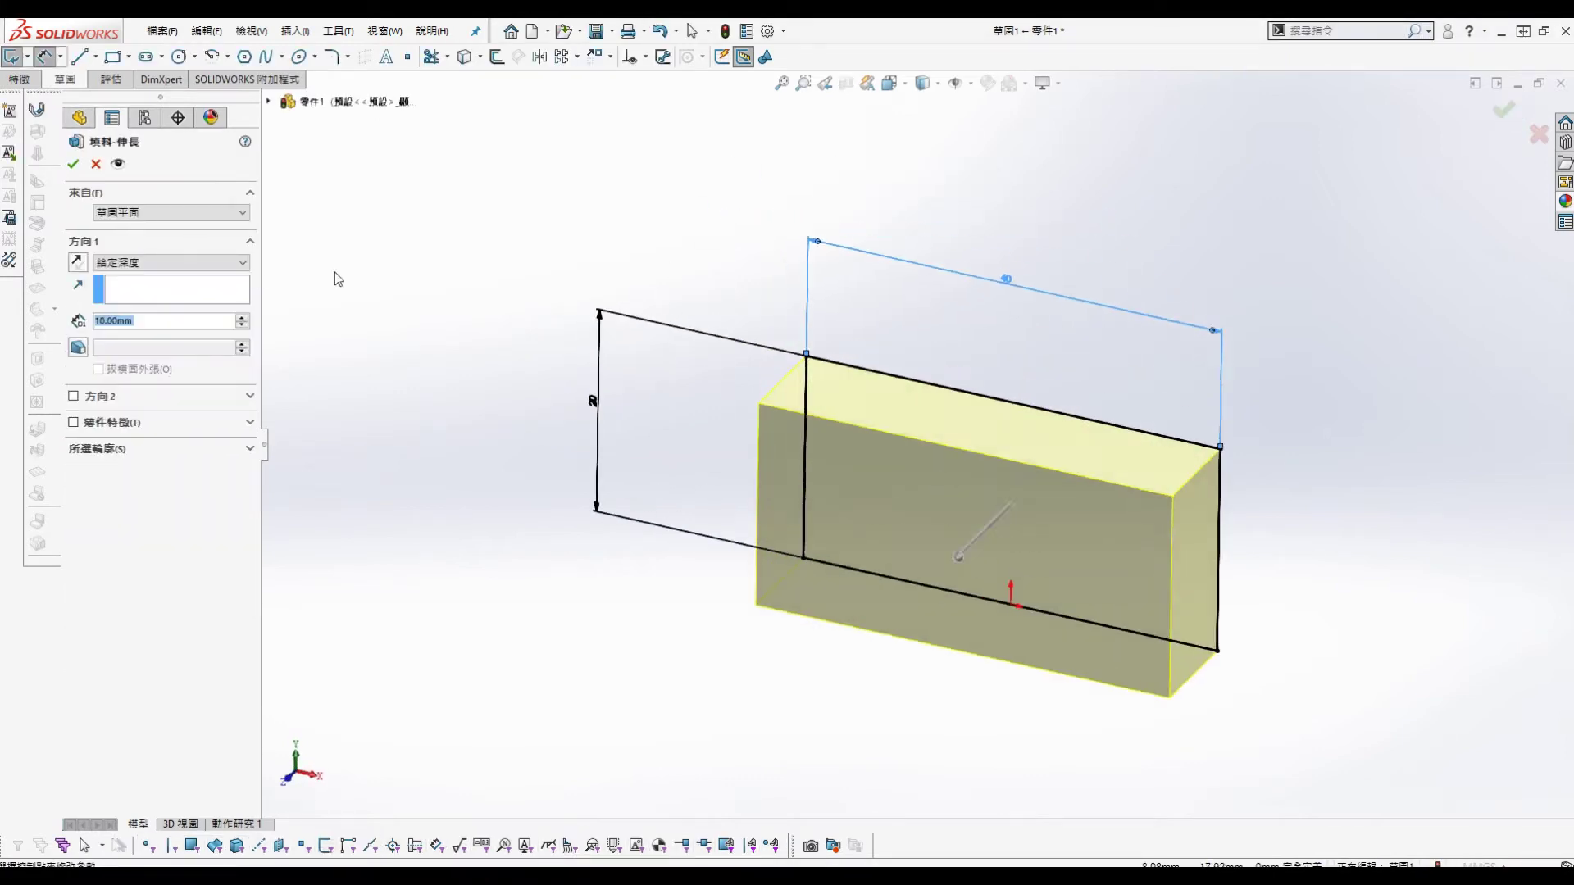
left_click(182, 263)
left_click(164, 329)
type("12")
key("Return")
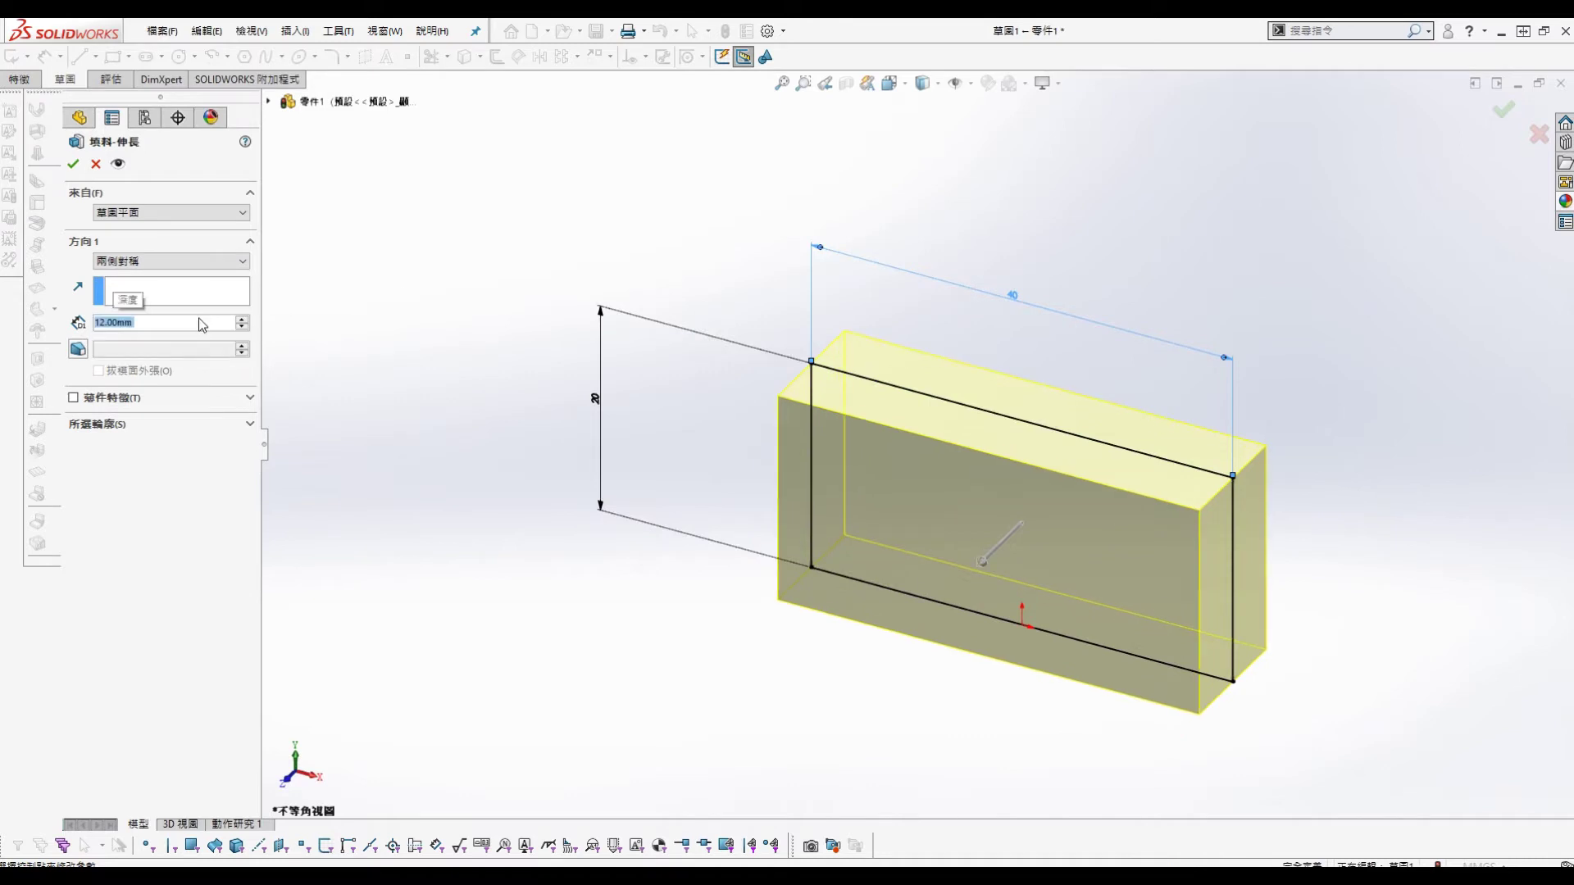
left_click(73, 164)
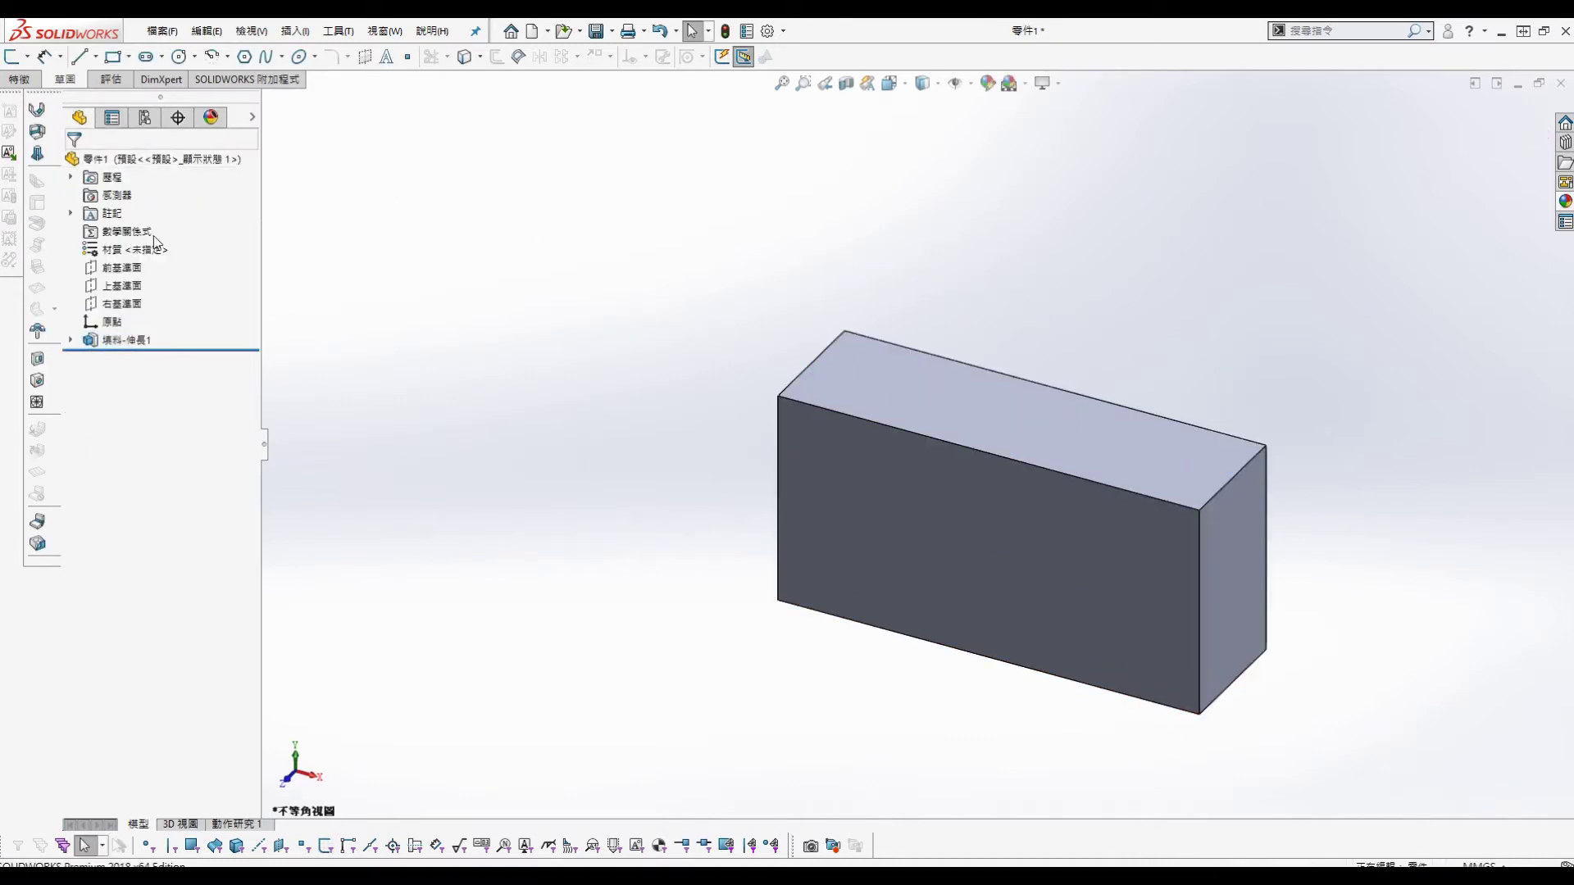
Step: Sketch a corner rectangle about 12 mm wide and 7 mm high on the front plane, inside the block's outline
left_click(122, 267)
right_click(129, 270)
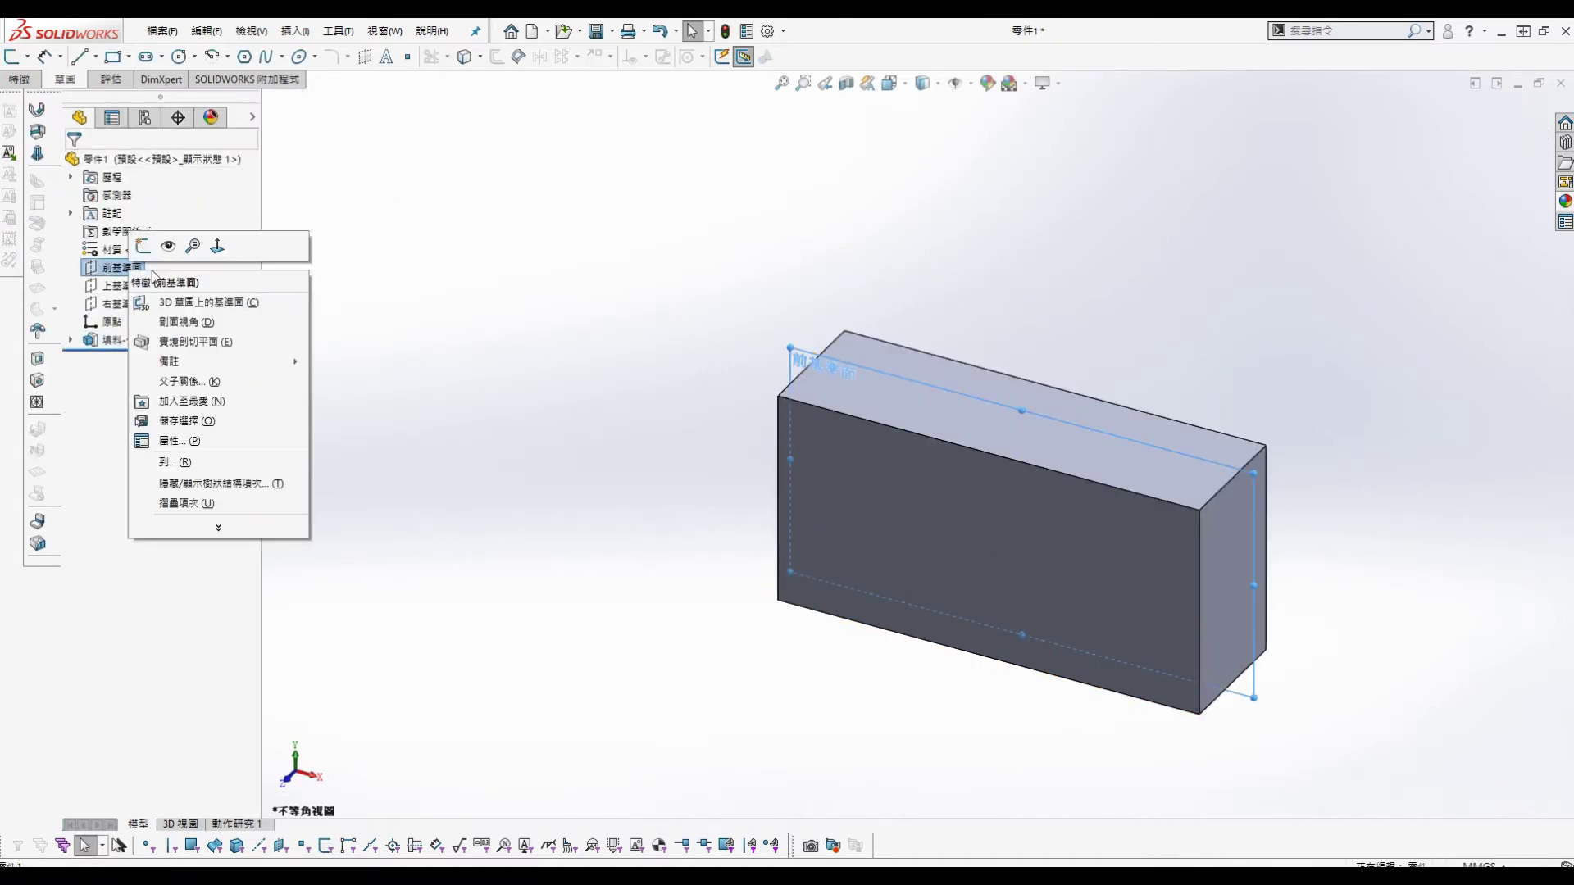
left_click(142, 246)
key("s")
left_click(601, 463)
scroll(902, 290, "up", 2)
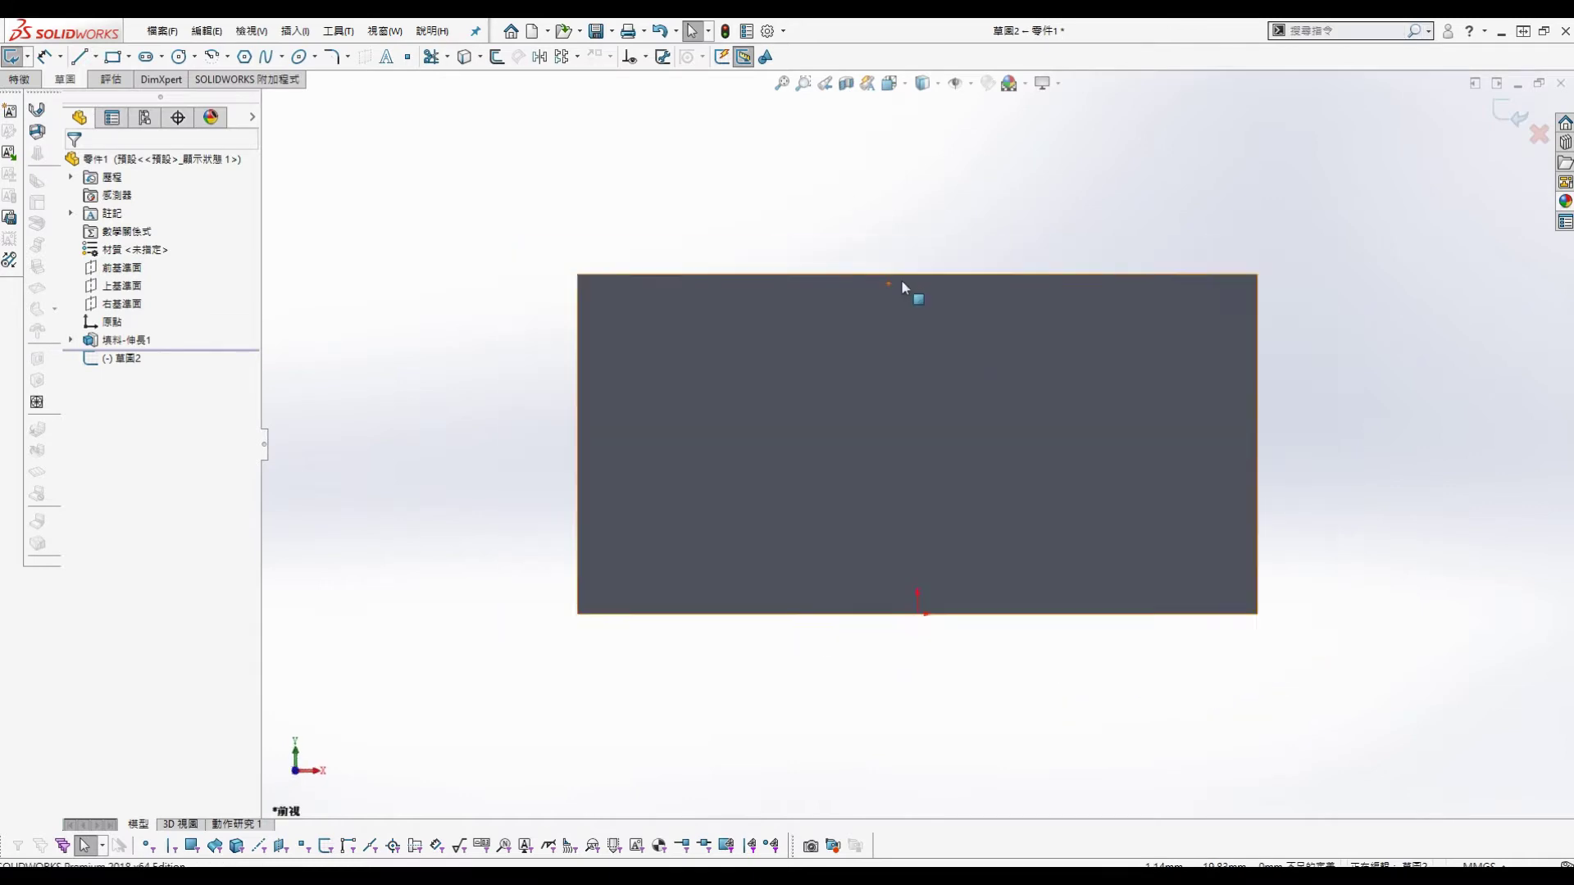
key("s")
left_click(1087, 399)
left_click(1097, 421)
left_click(830, 386)
left_click(1007, 484)
key("Escape")
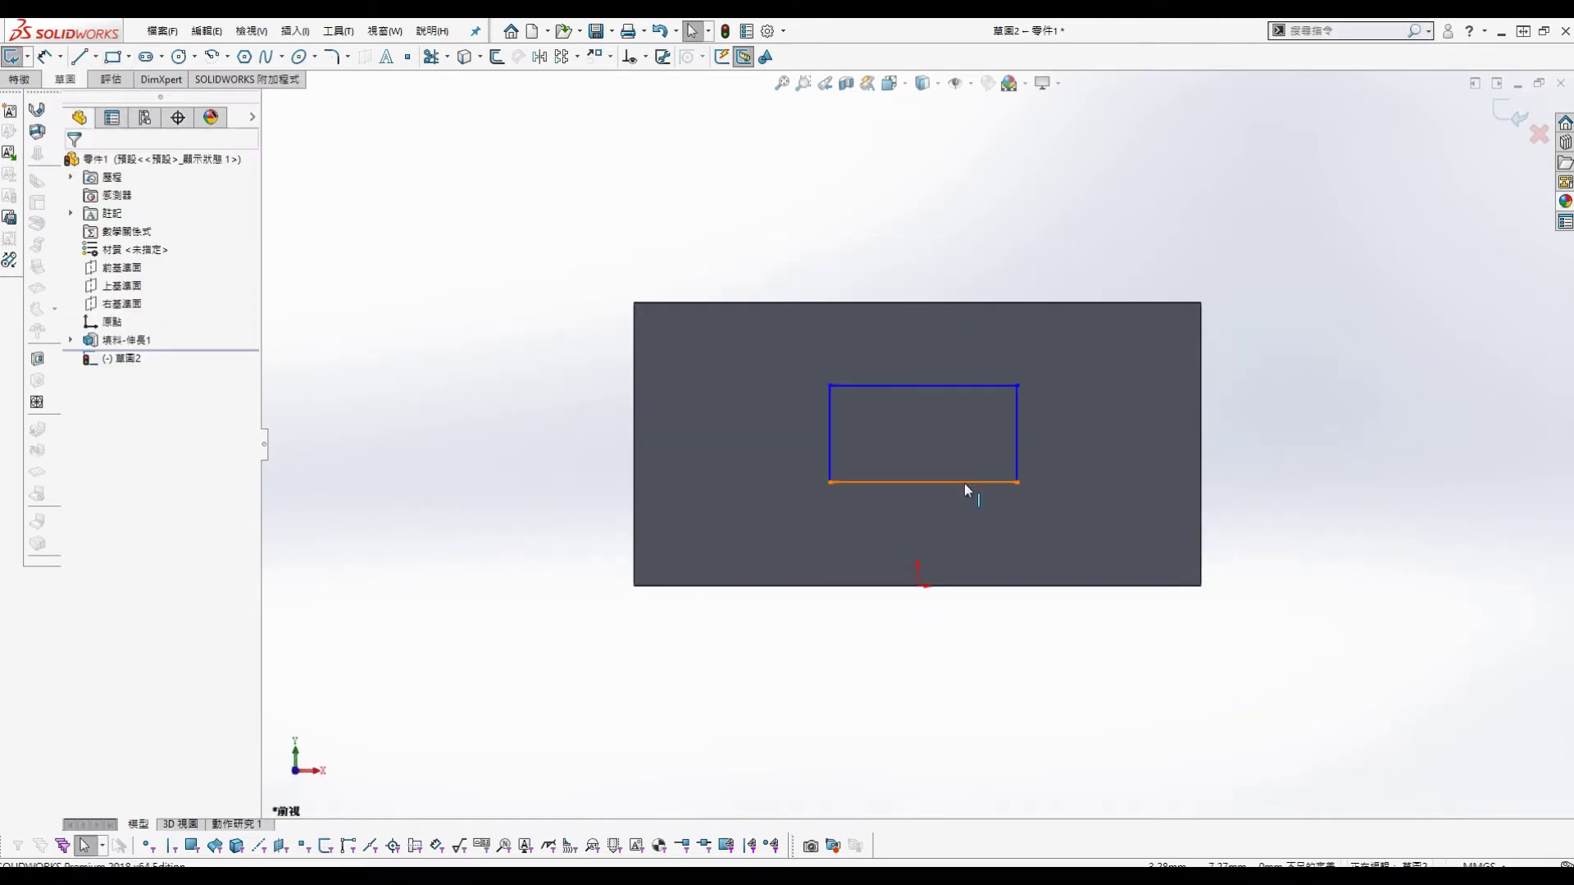
Step: Constrain the midpoint of the new rectangle's lower edge to the origin
left_click(967, 489)
left_click(919, 584, "ctrl")
left_click(123, 332)
key("Escape")
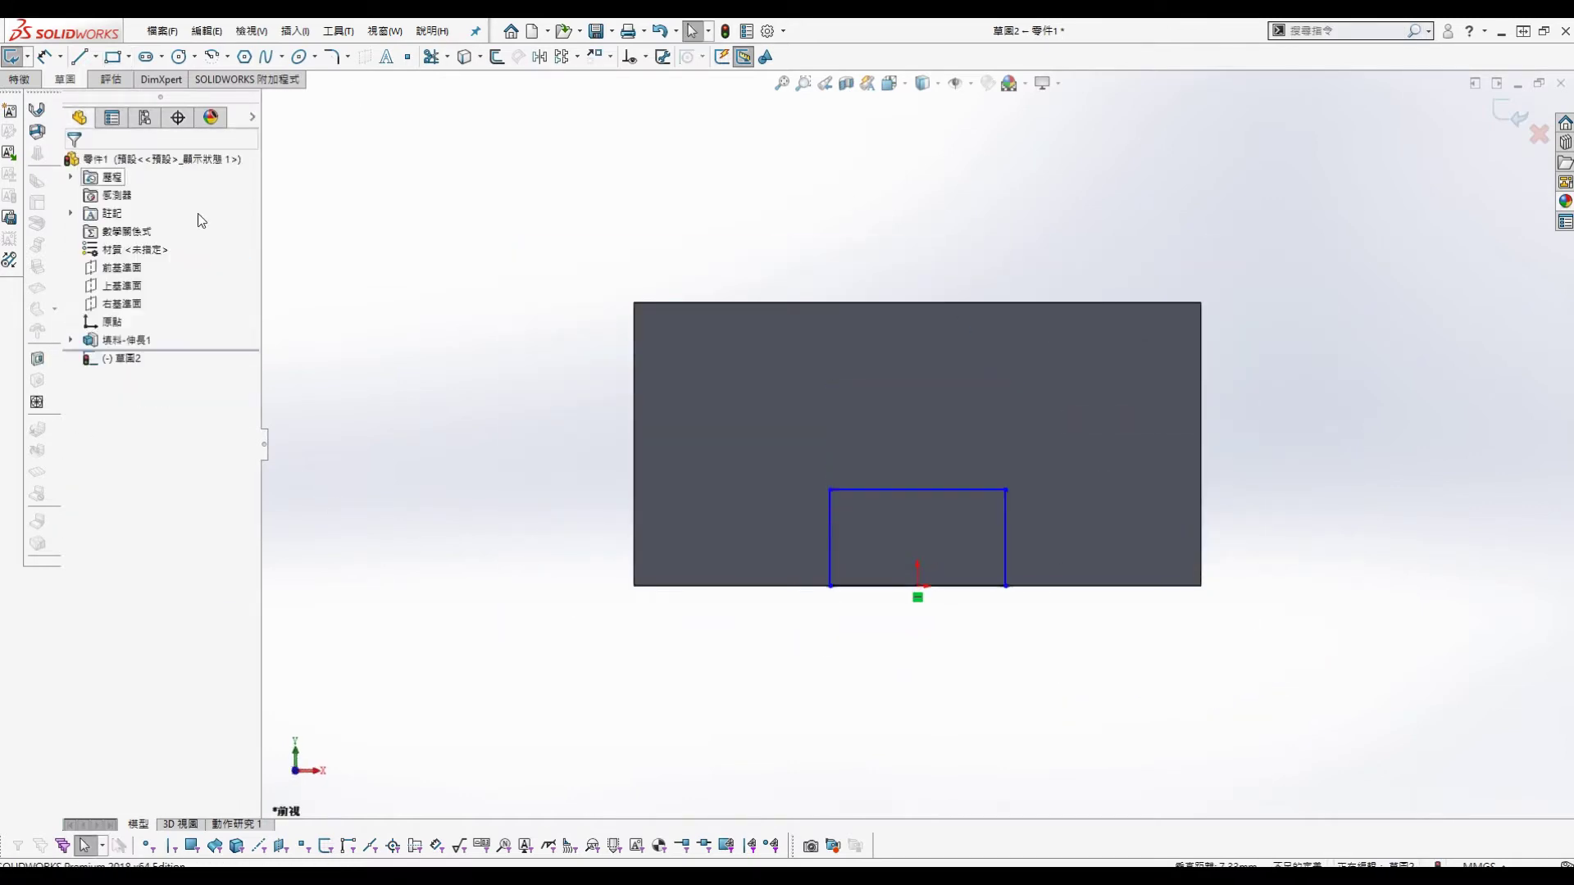
Step: Dimension the inner rectangle 20 mm wide and 10 mm high
key("s")
left_click(424, 298)
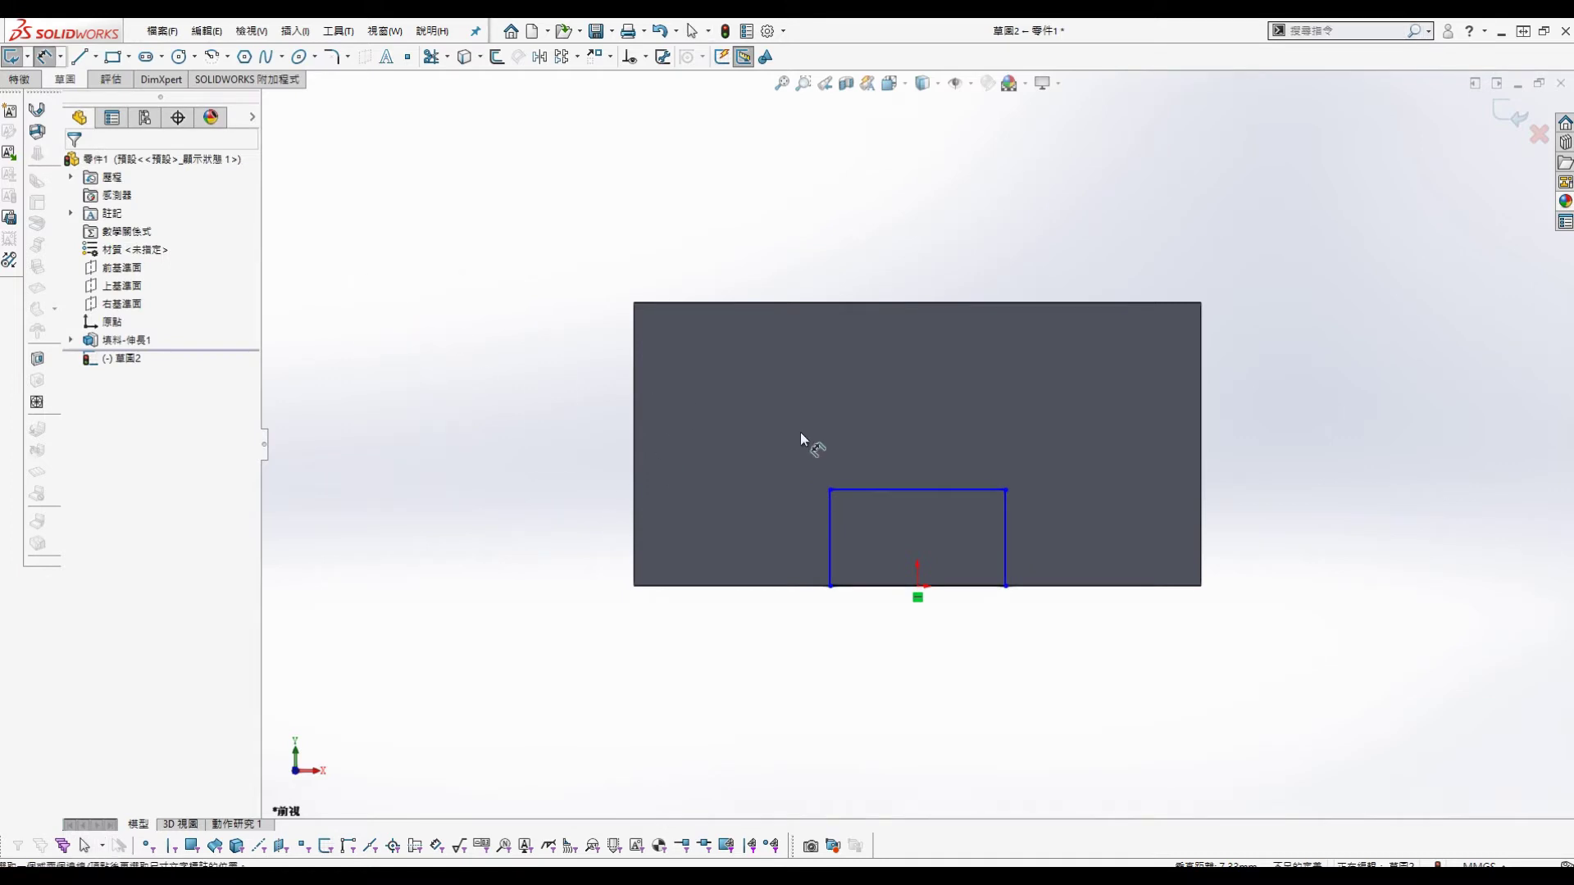
left_click(907, 490)
left_click(943, 656)
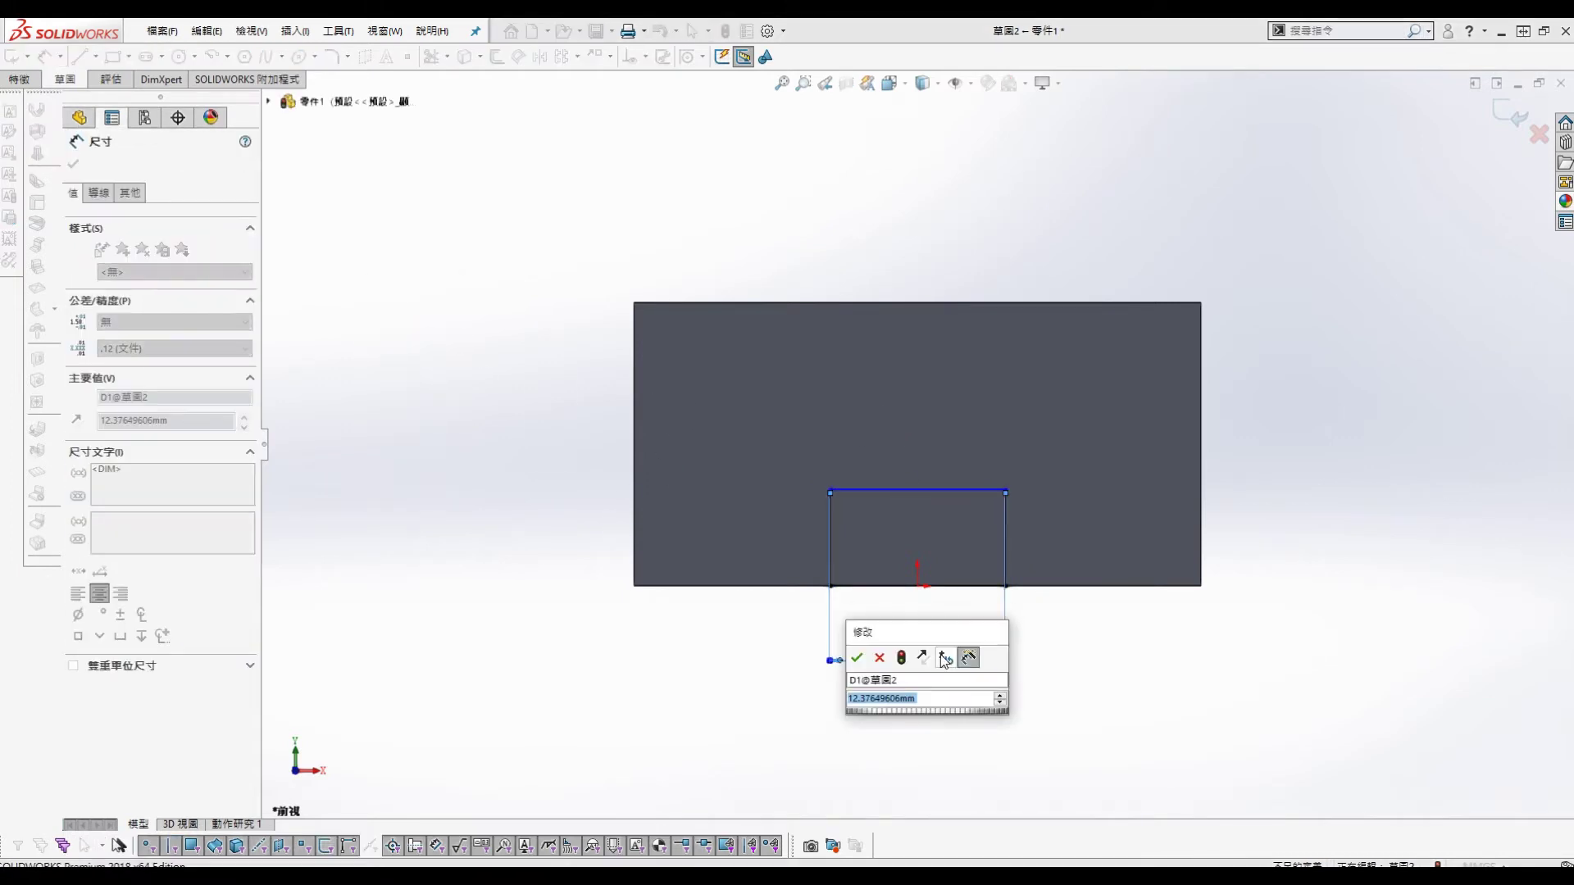
type("20")
key("Return")
left_click(776, 490)
left_click(634, 585)
left_click(509, 509)
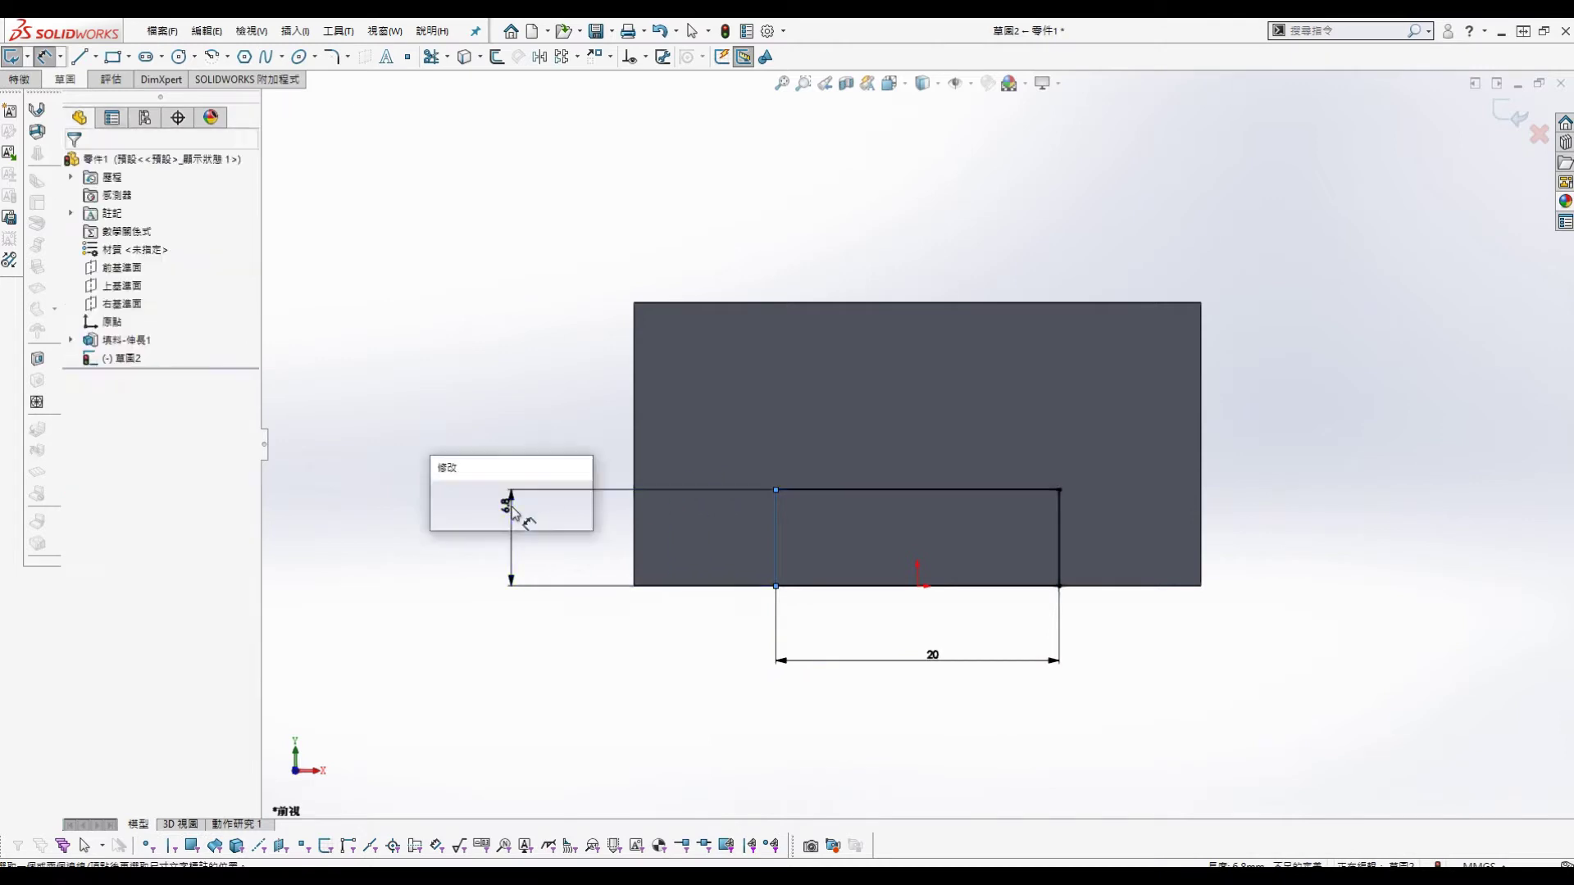
type("10")
key("Return")
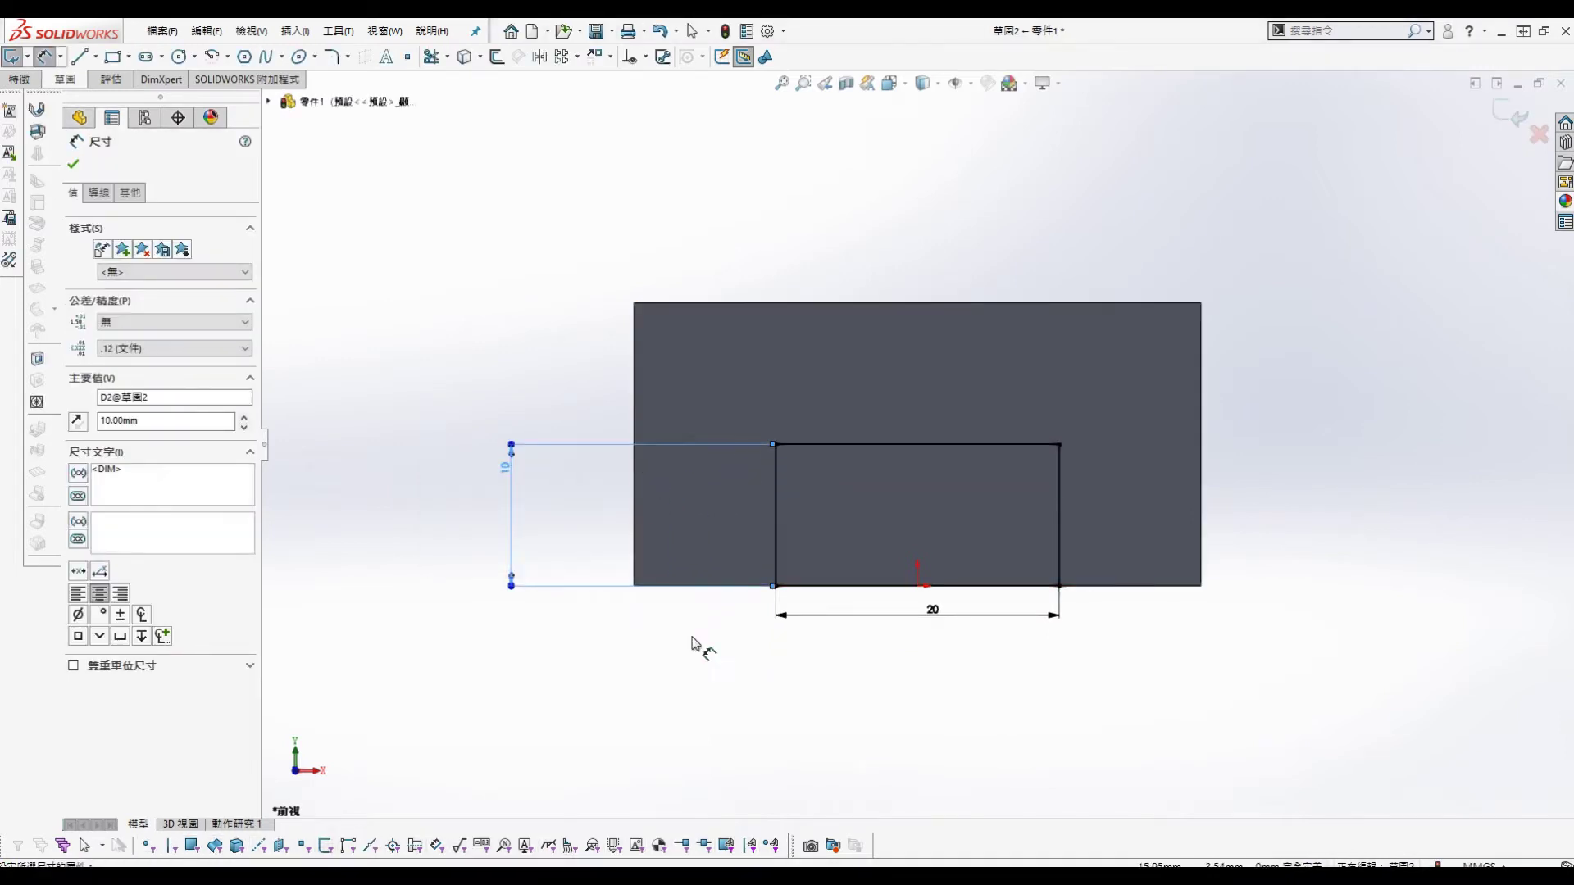
Step: Cut the inner rectangle through the whole block in both directions
key("s")
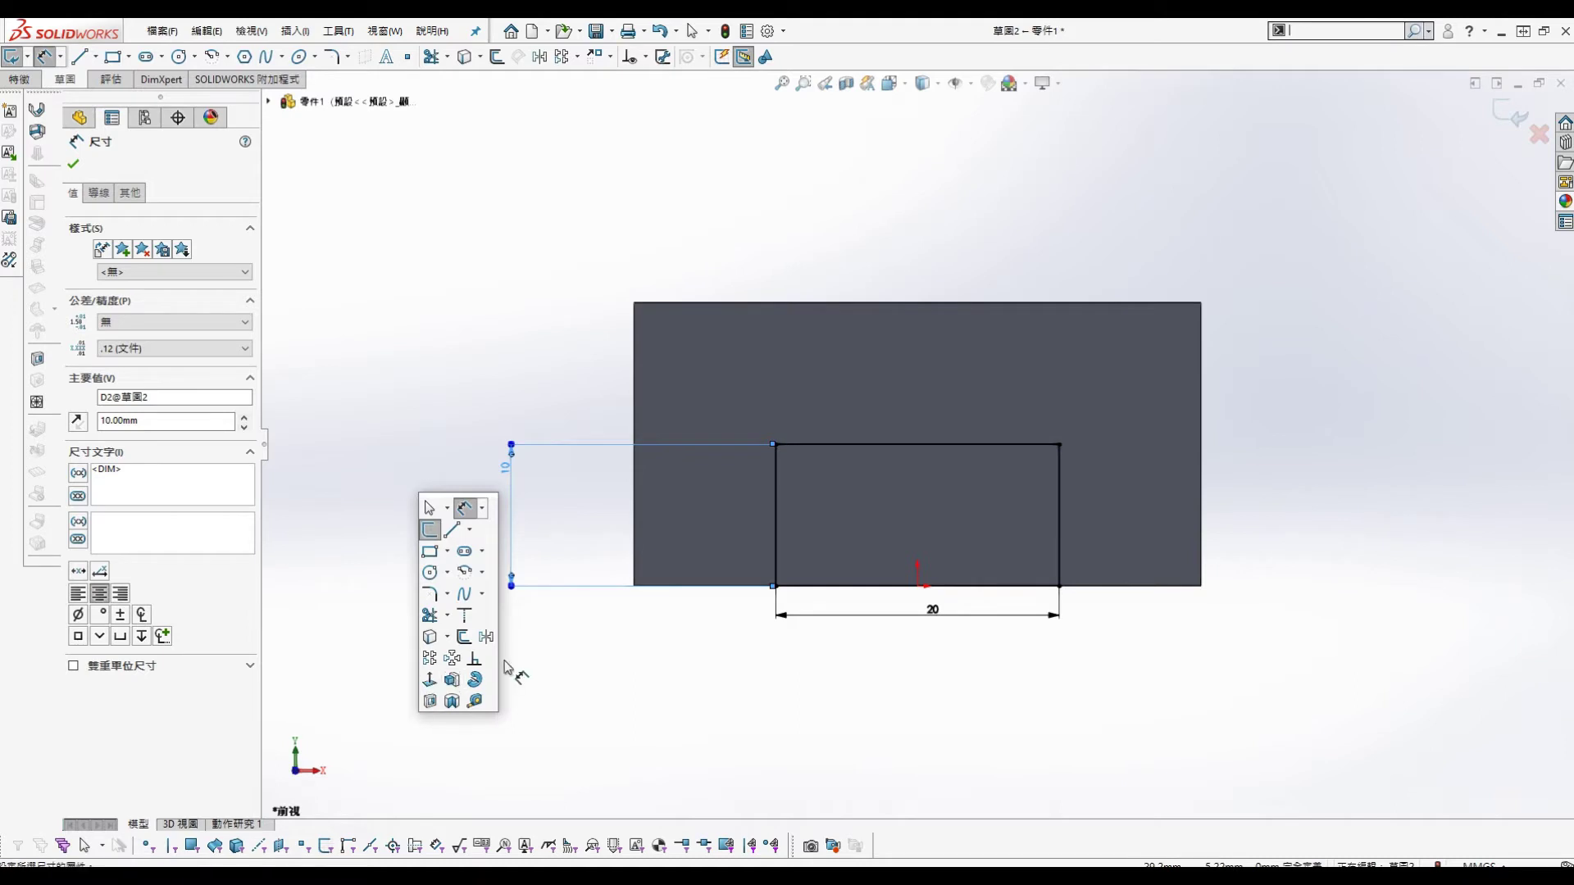
left_click(1248, 223)
key("s")
left_click(833, 387)
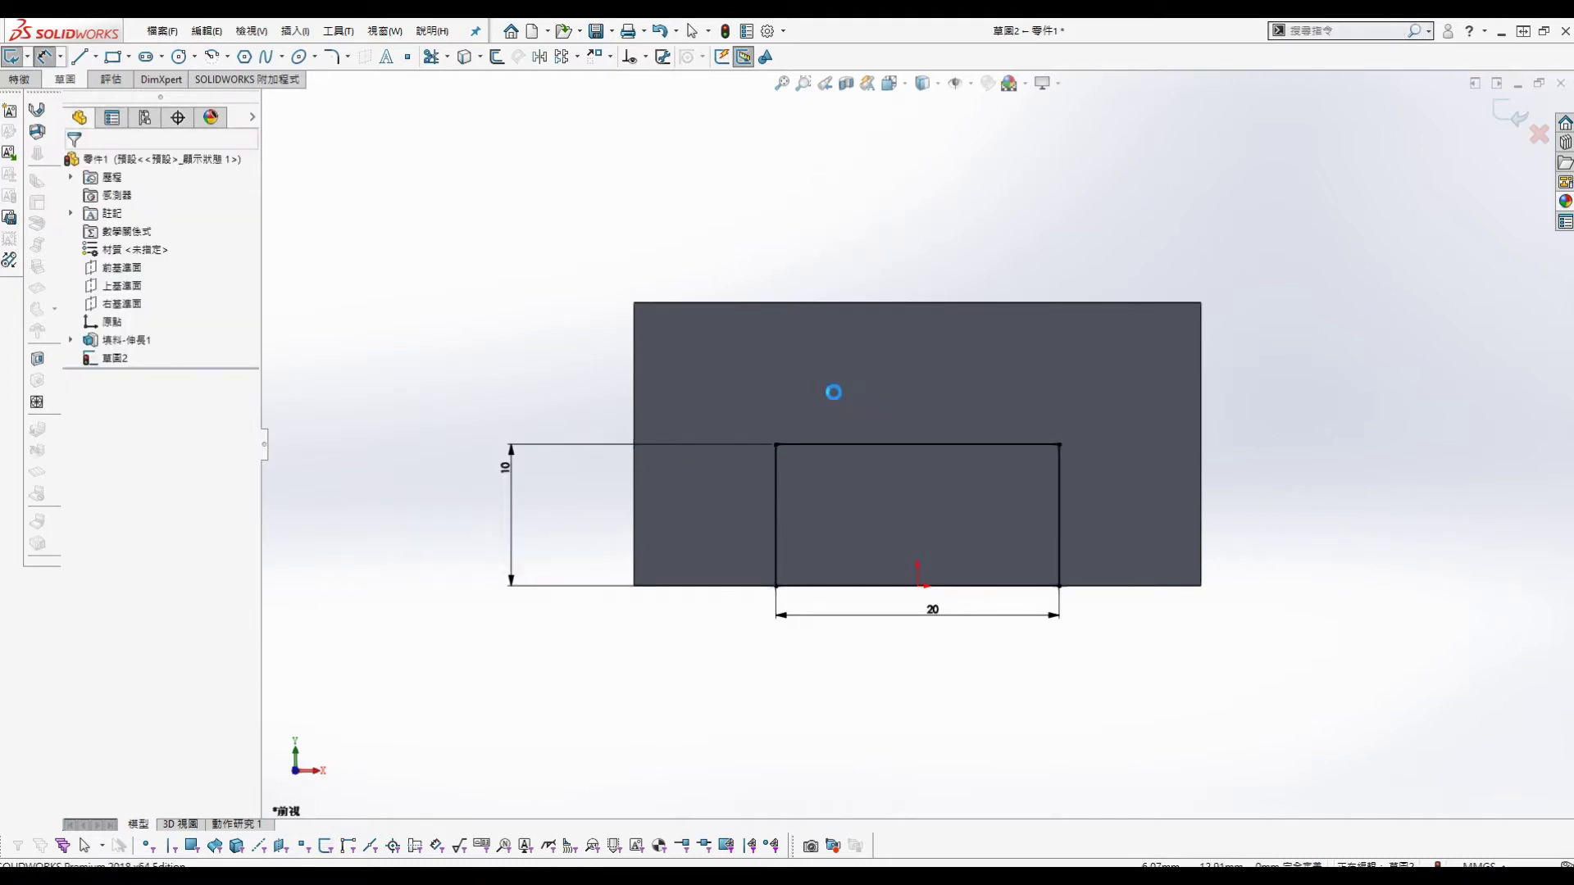
left_click(139, 262)
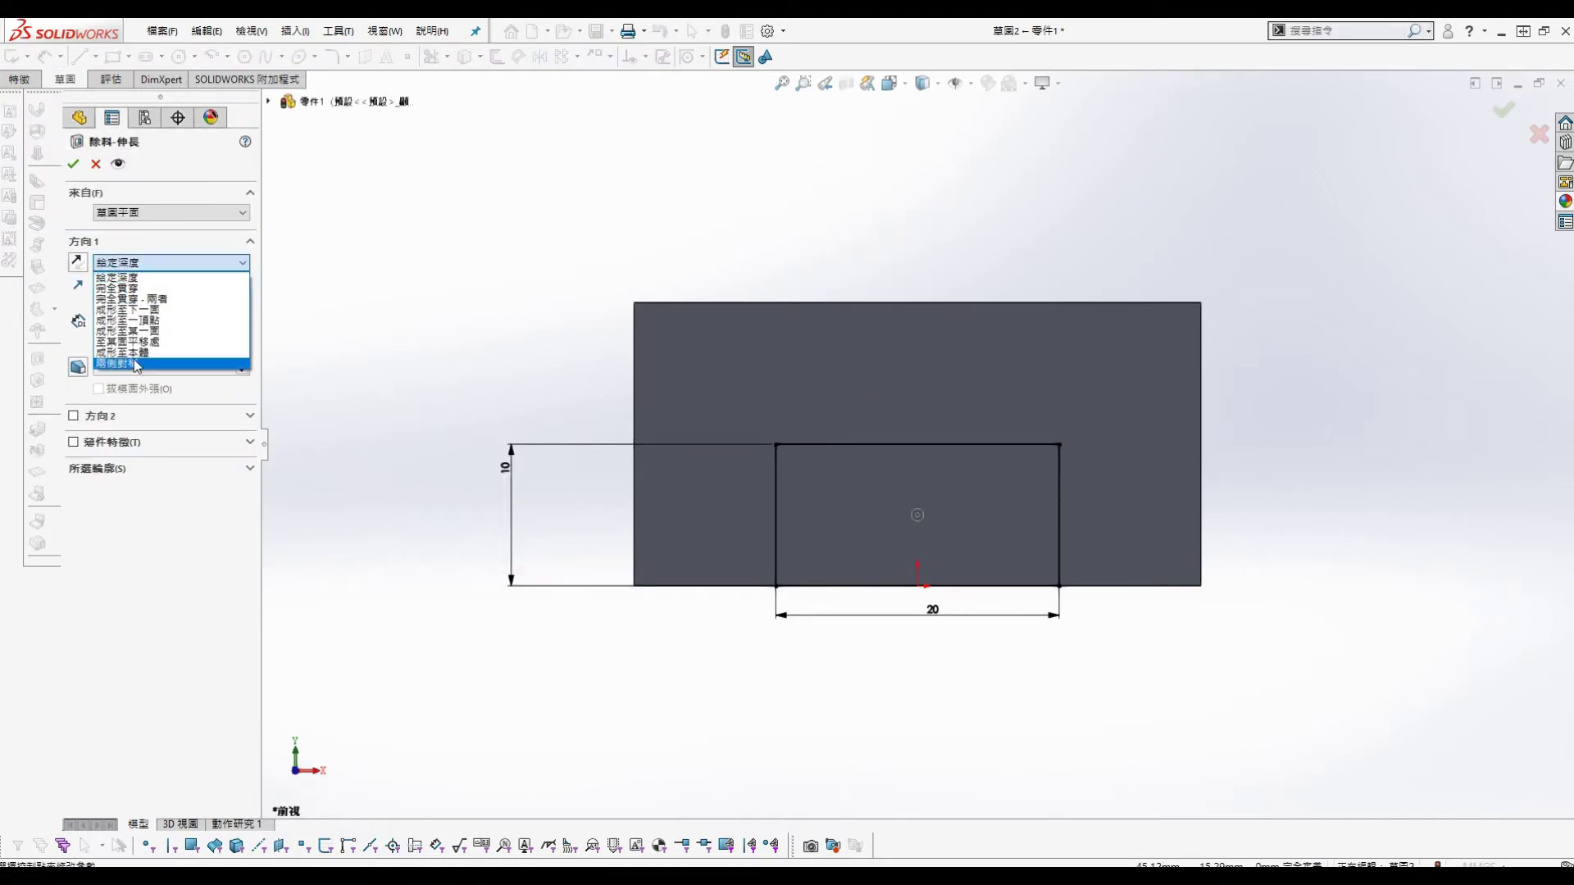
left_click(215, 292)
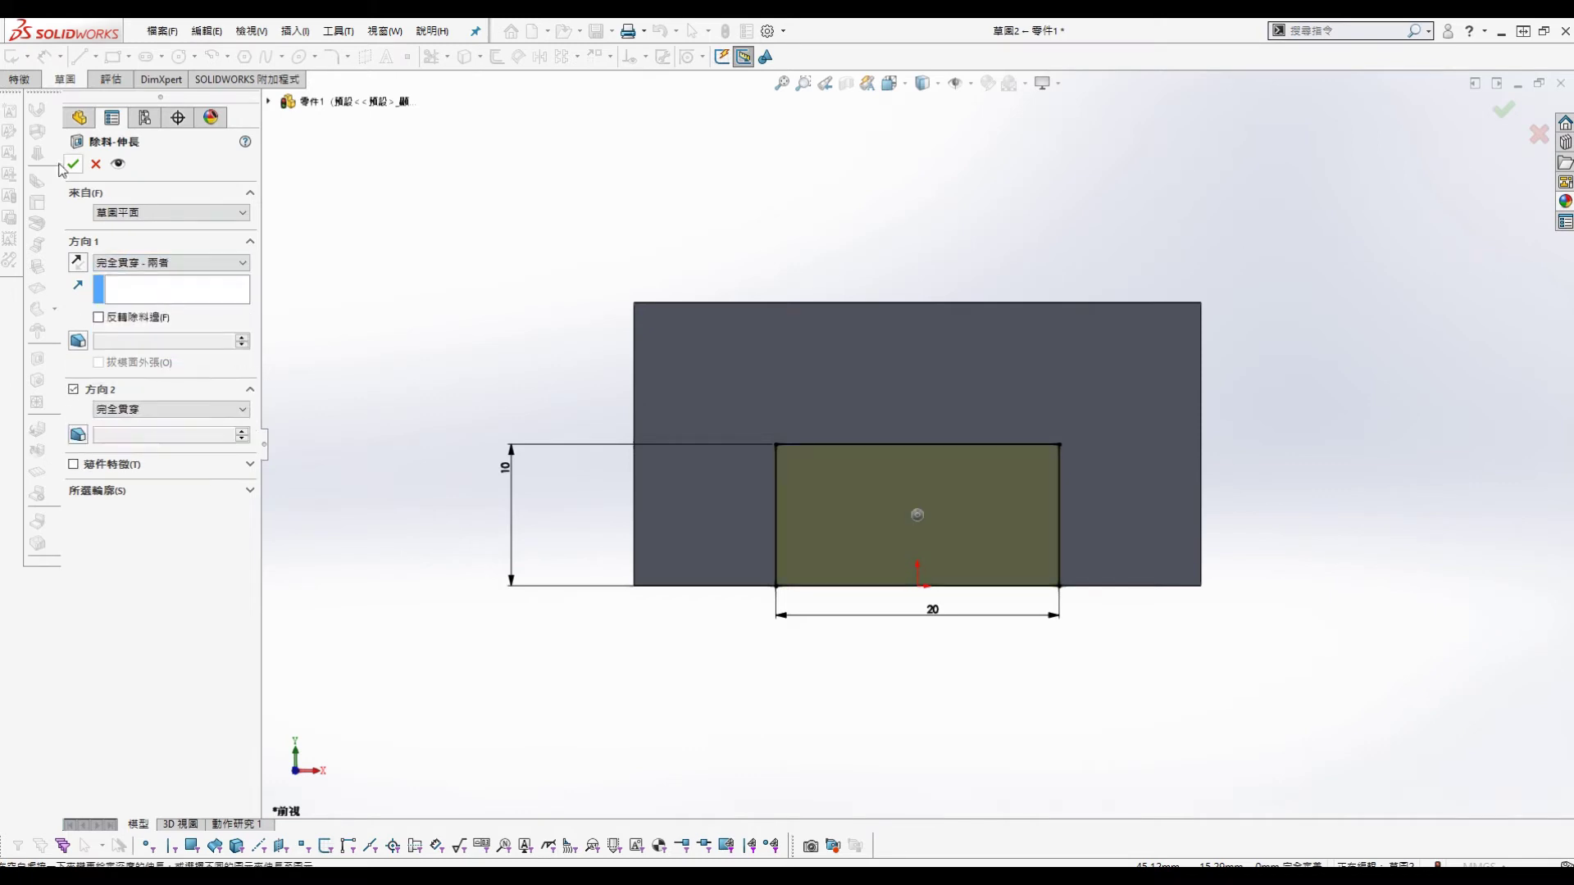
left_click(73, 163)
Step: Chamfer the two short upper end edges of the block 5 mm at 45 degrees
key("ctrl+7")
key("s")
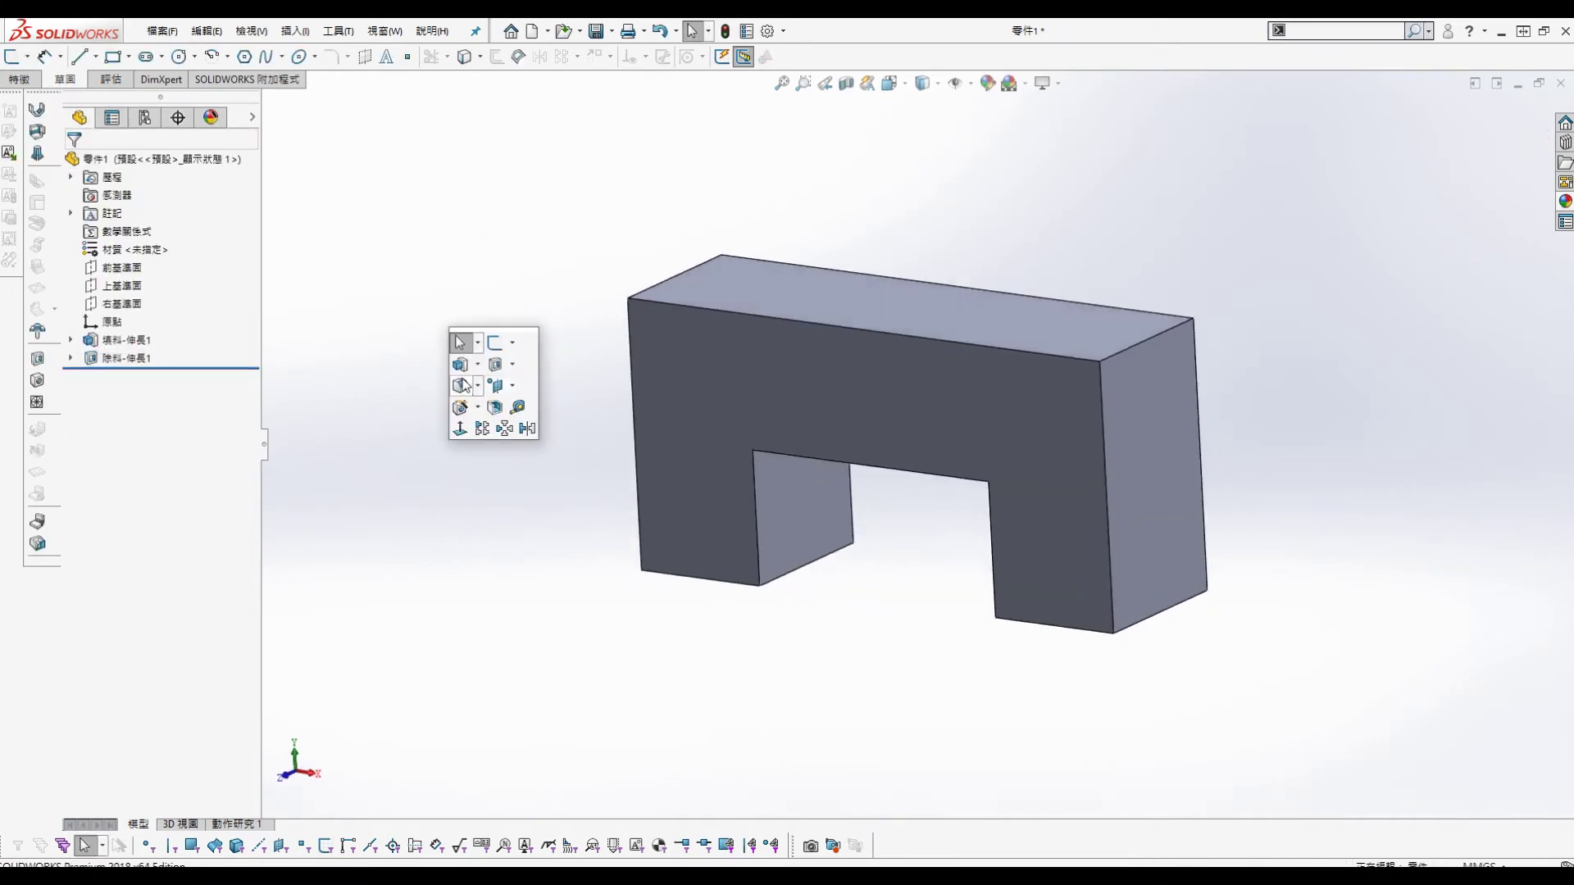
left_click(478, 386)
left_click(533, 409)
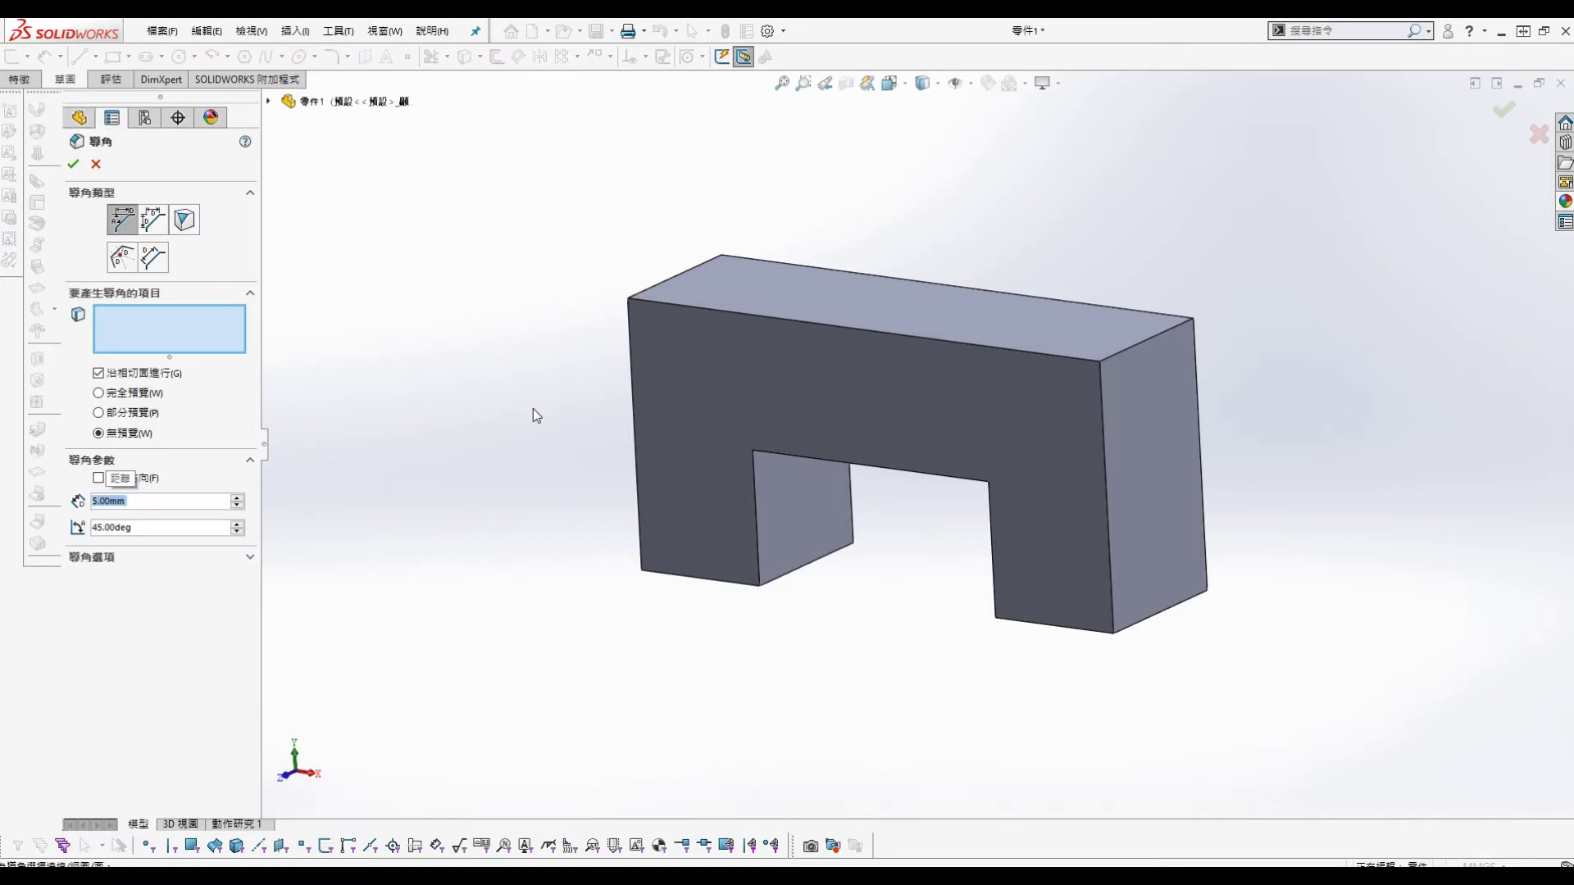
left_click(669, 286)
left_click(1138, 344)
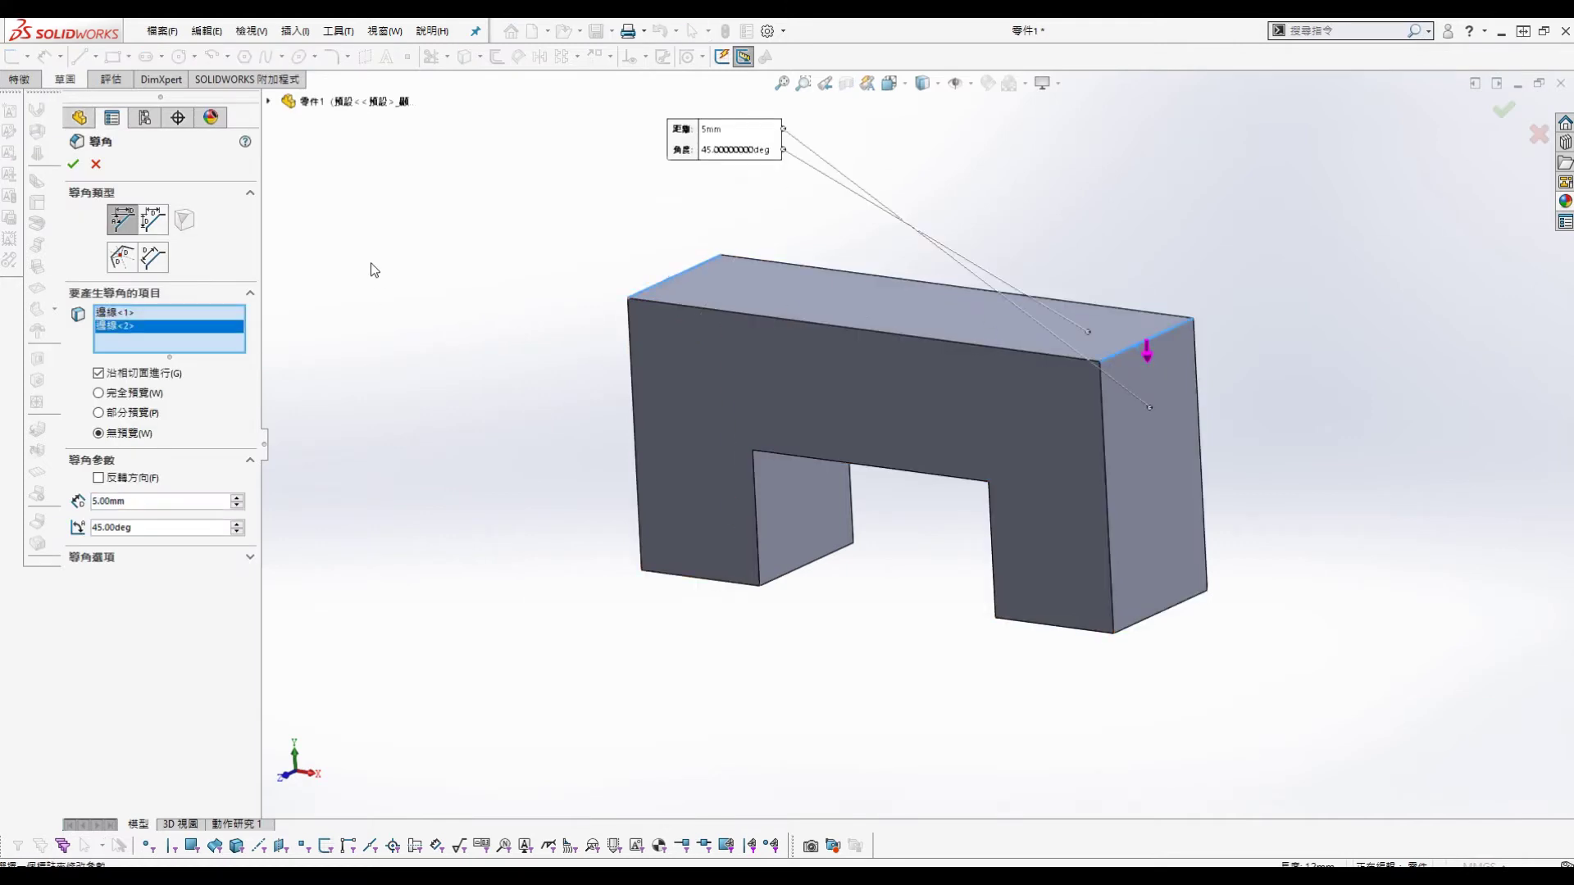
left_click(73, 163)
Step: Start a JIS M3.5x0.6 bottoming tapped hole and place a hole point on the underside of each leg
middle_click_drag(576, 127, 568, 385)
key("s")
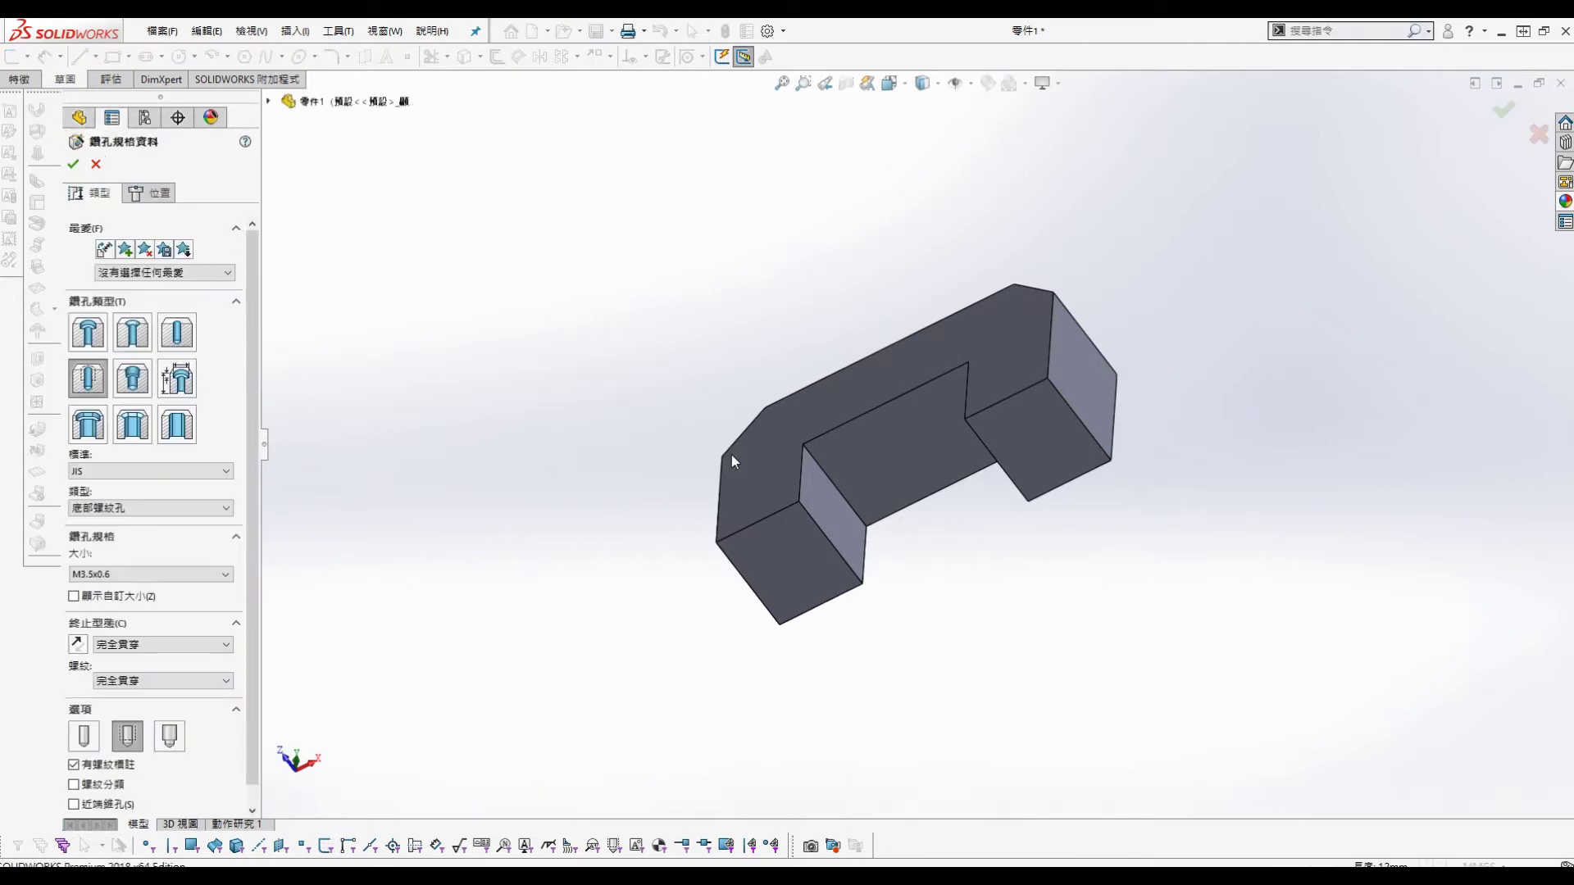
scroll(860, 492, "down", 2)
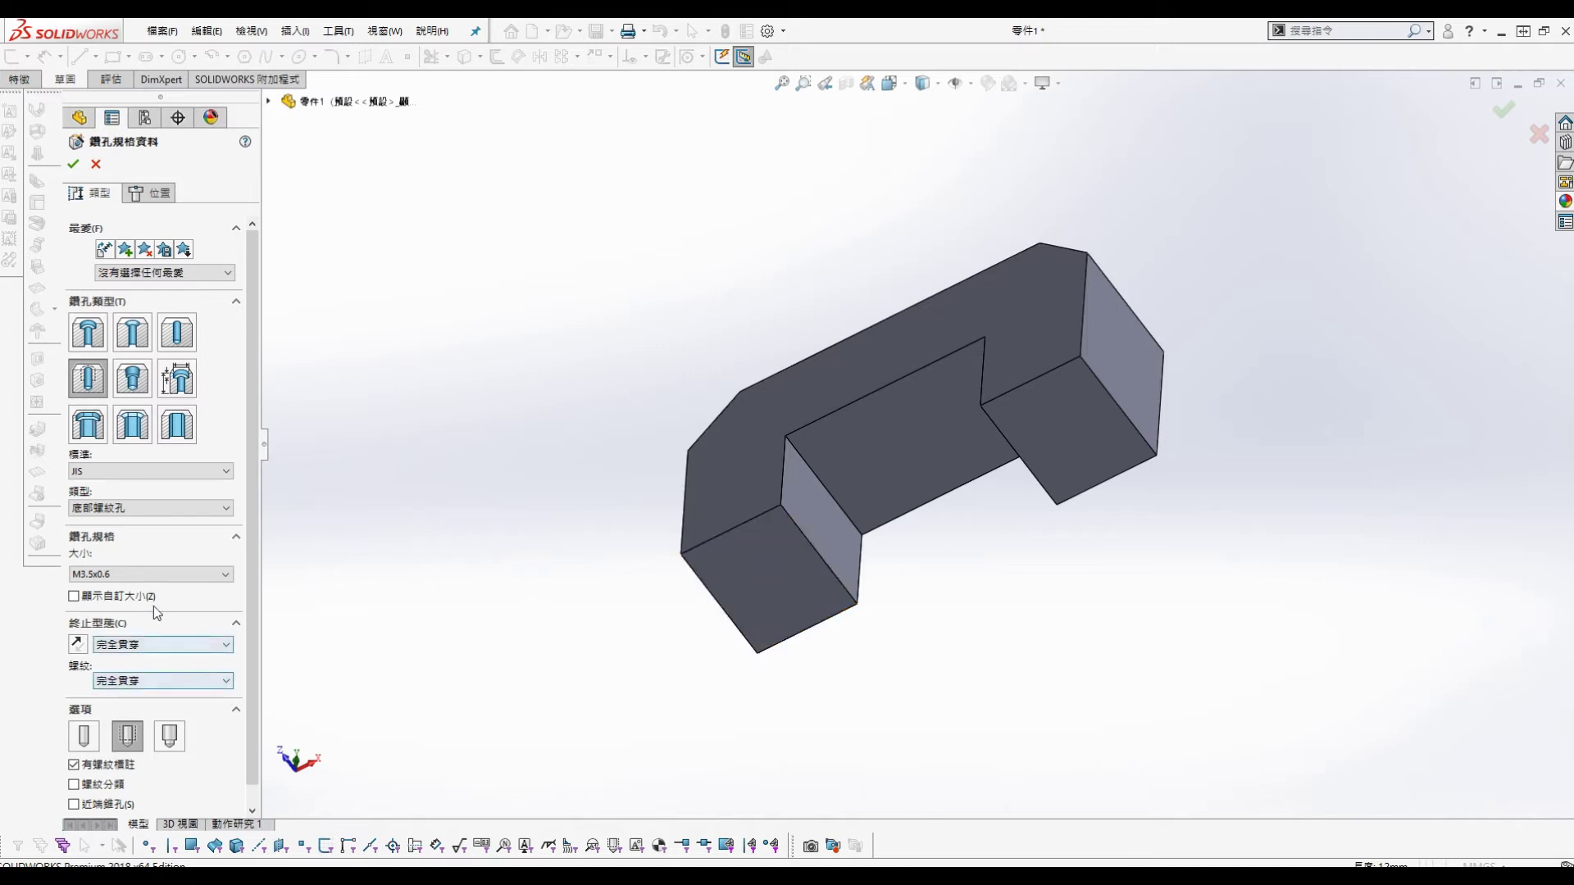
left_click(150, 193)
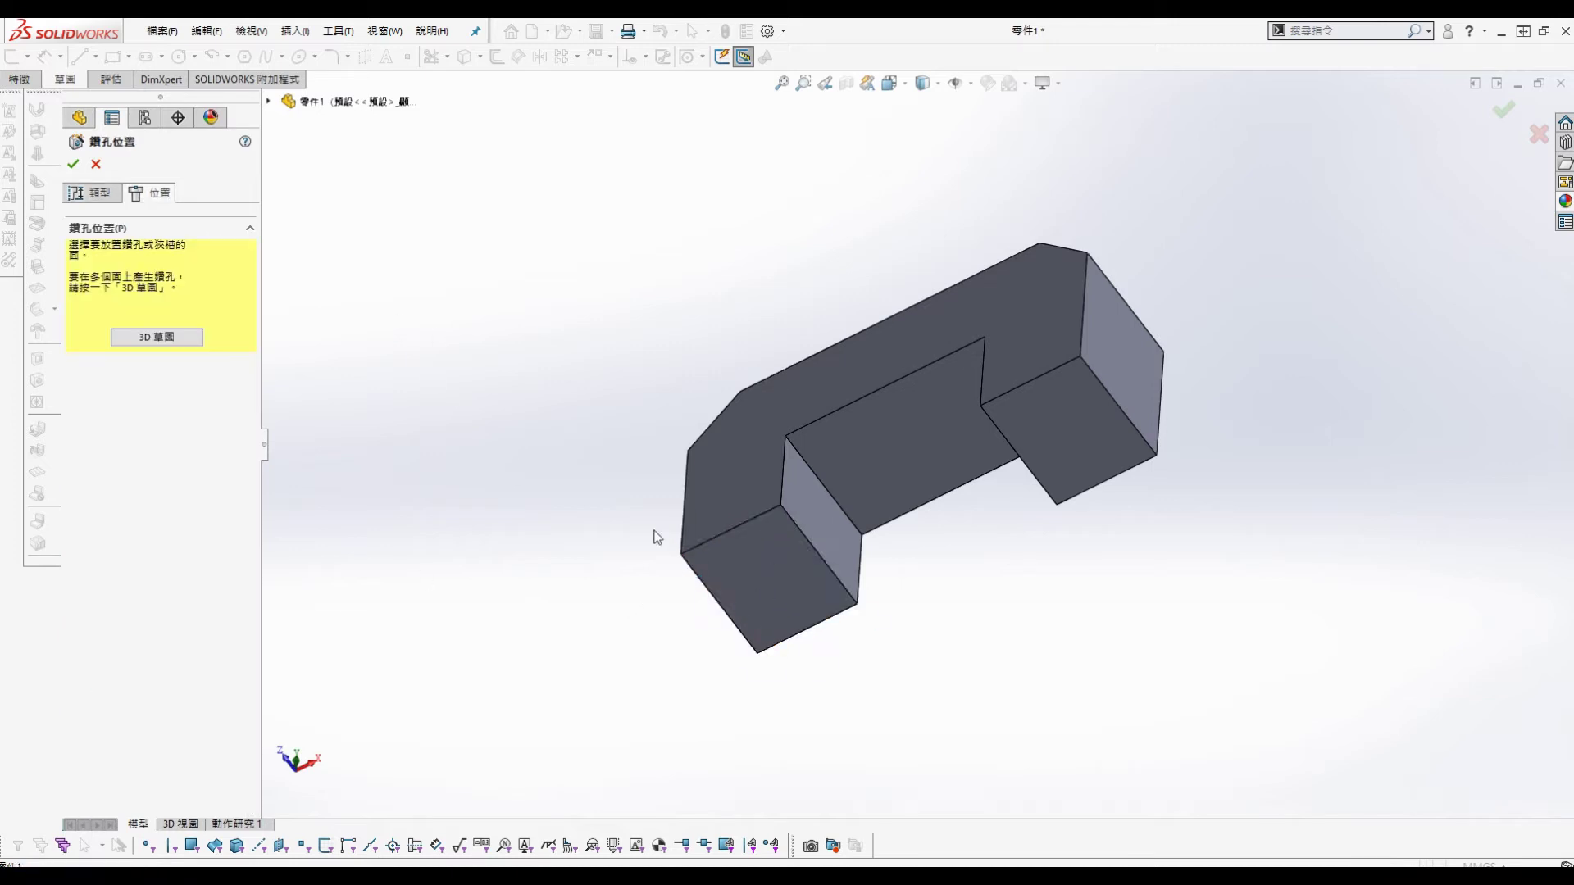
left_click(771, 585)
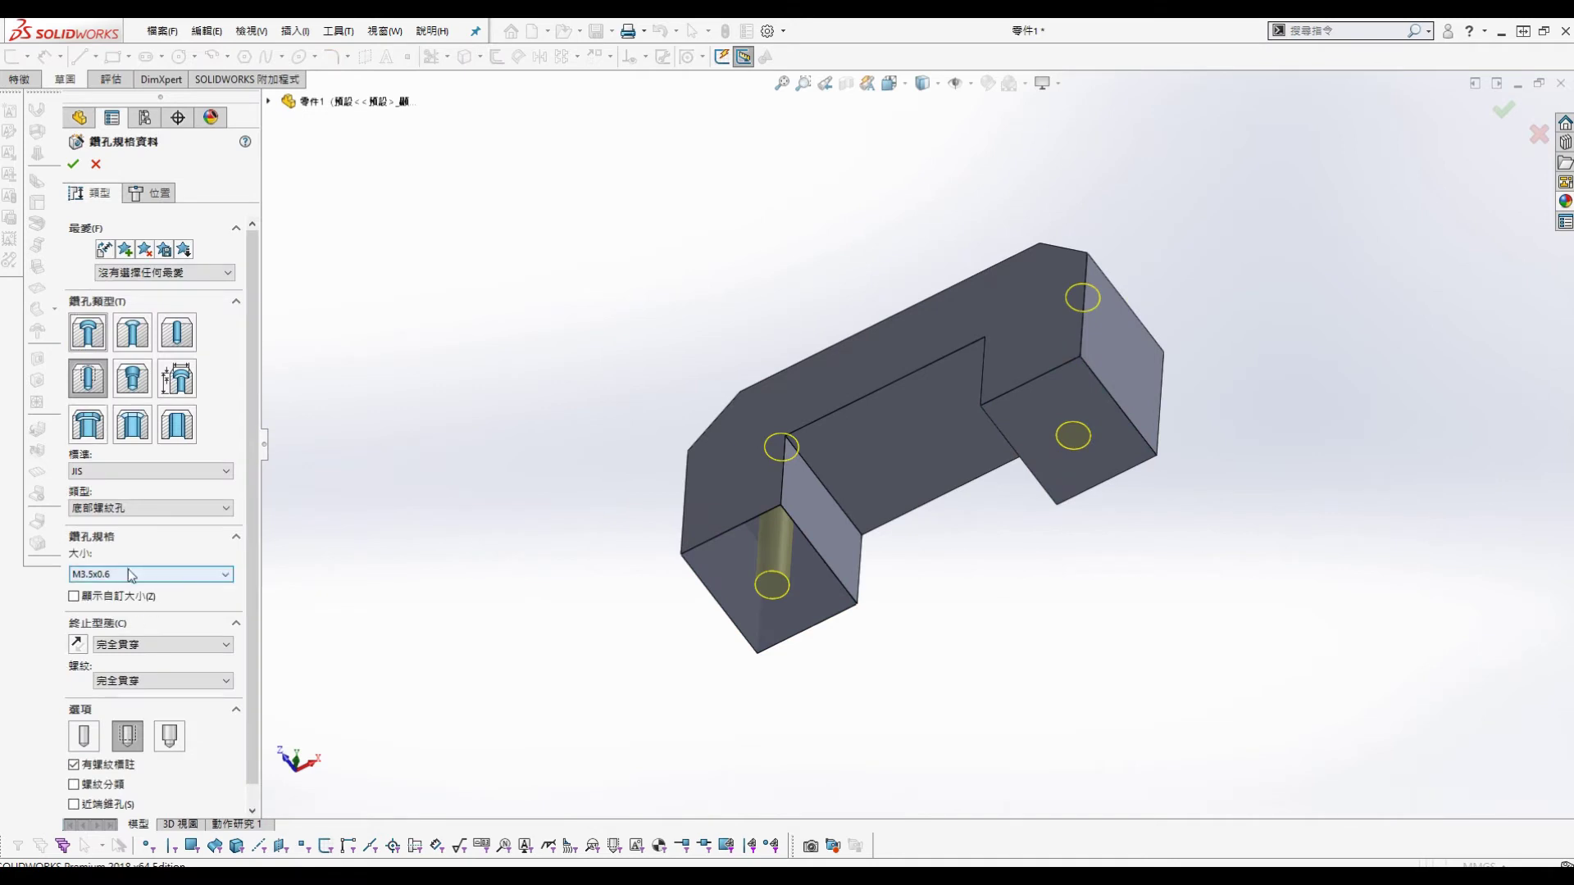
Step: Change the tapped holes' end condition to blind with a 10 mm depth
left_click(138, 644)
left_click(141, 644)
left_click(141, 645)
left_click(141, 660)
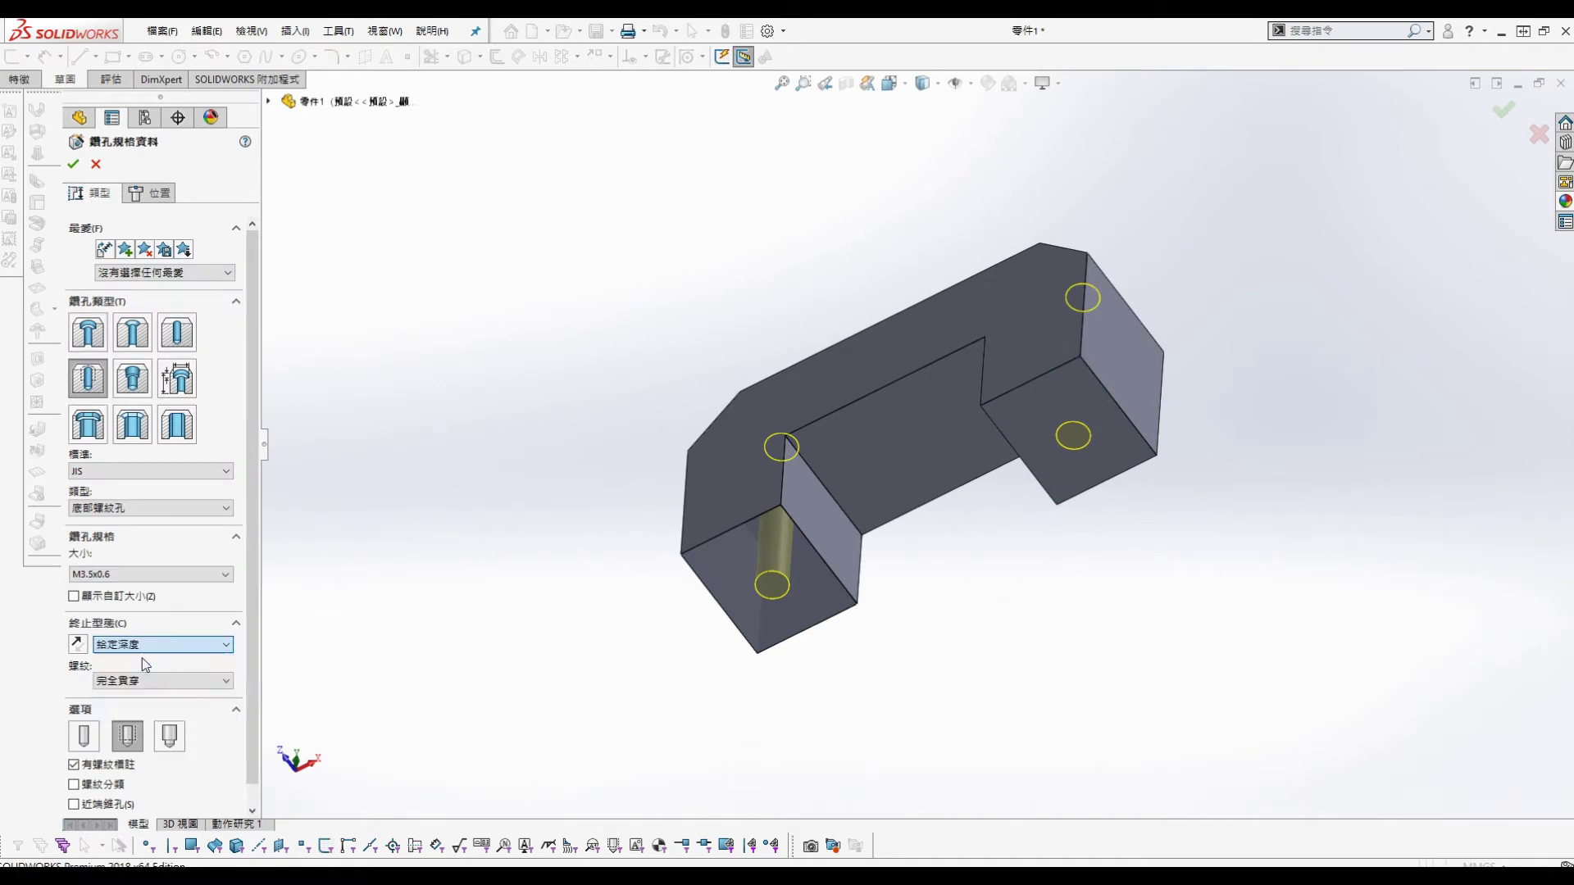
left_click(151, 648)
left_click(148, 665)
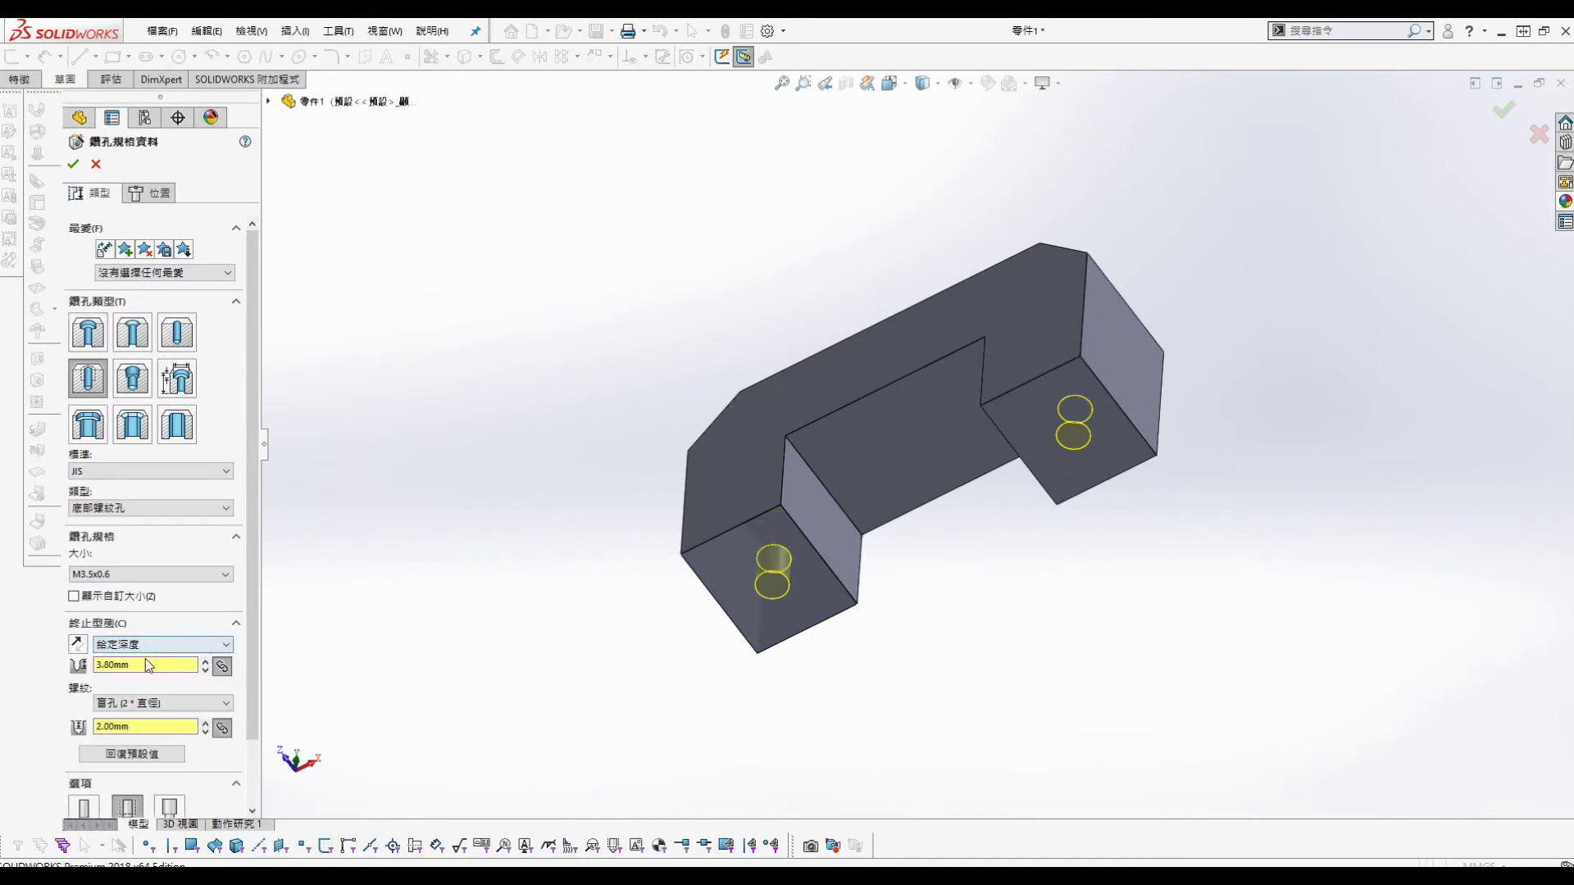
type("10")
key("Return")
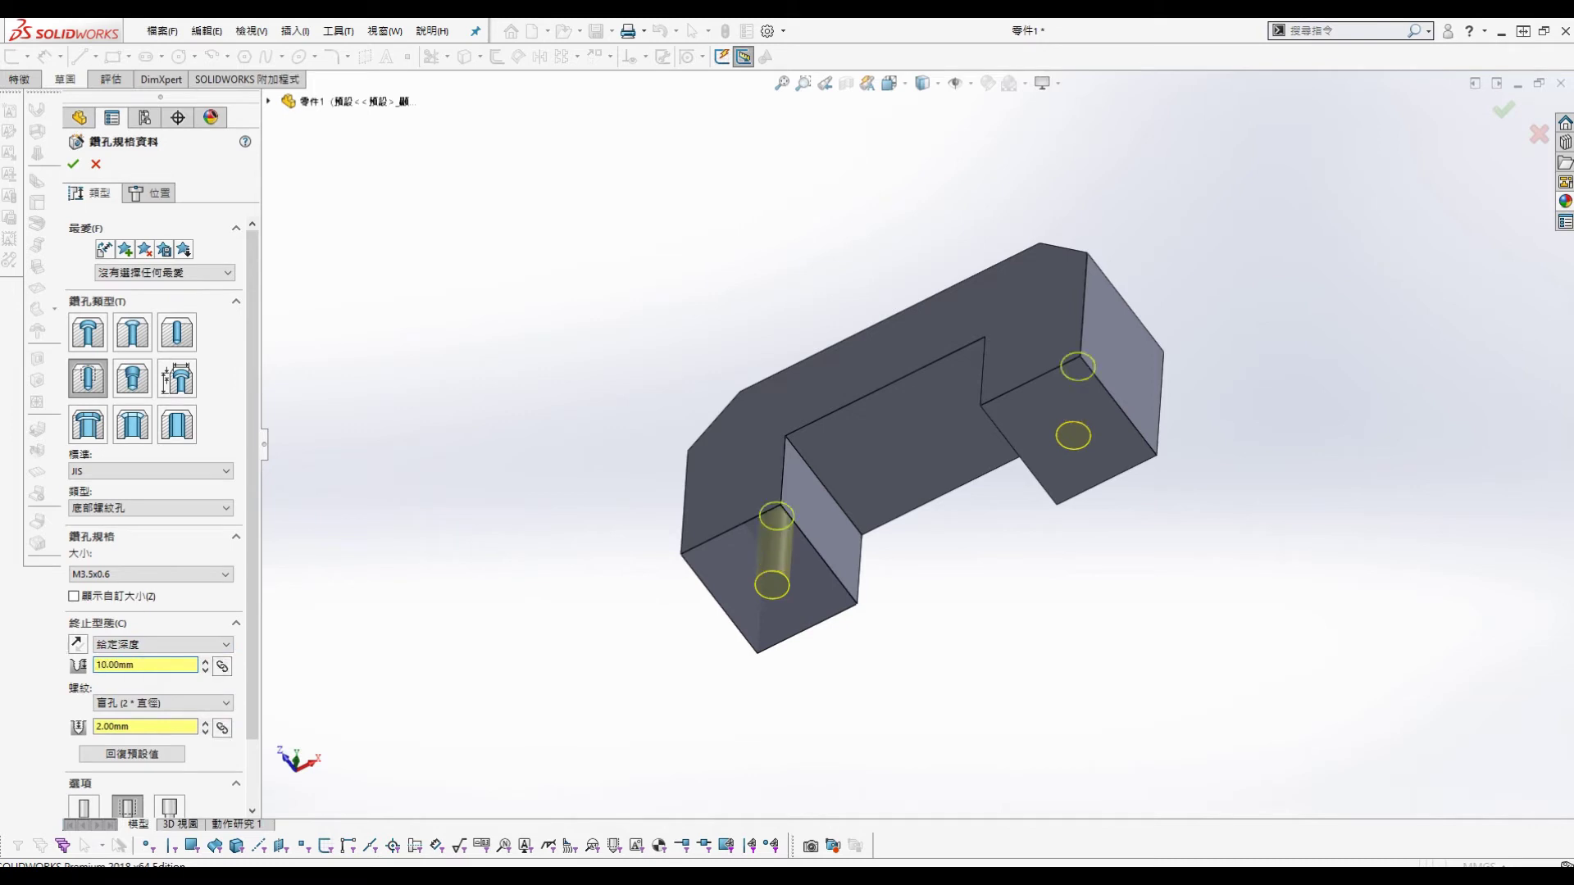
Step: Align the two hole centres horizontally with the origin in a view normal to the legs' undersides
left_click(154, 195)
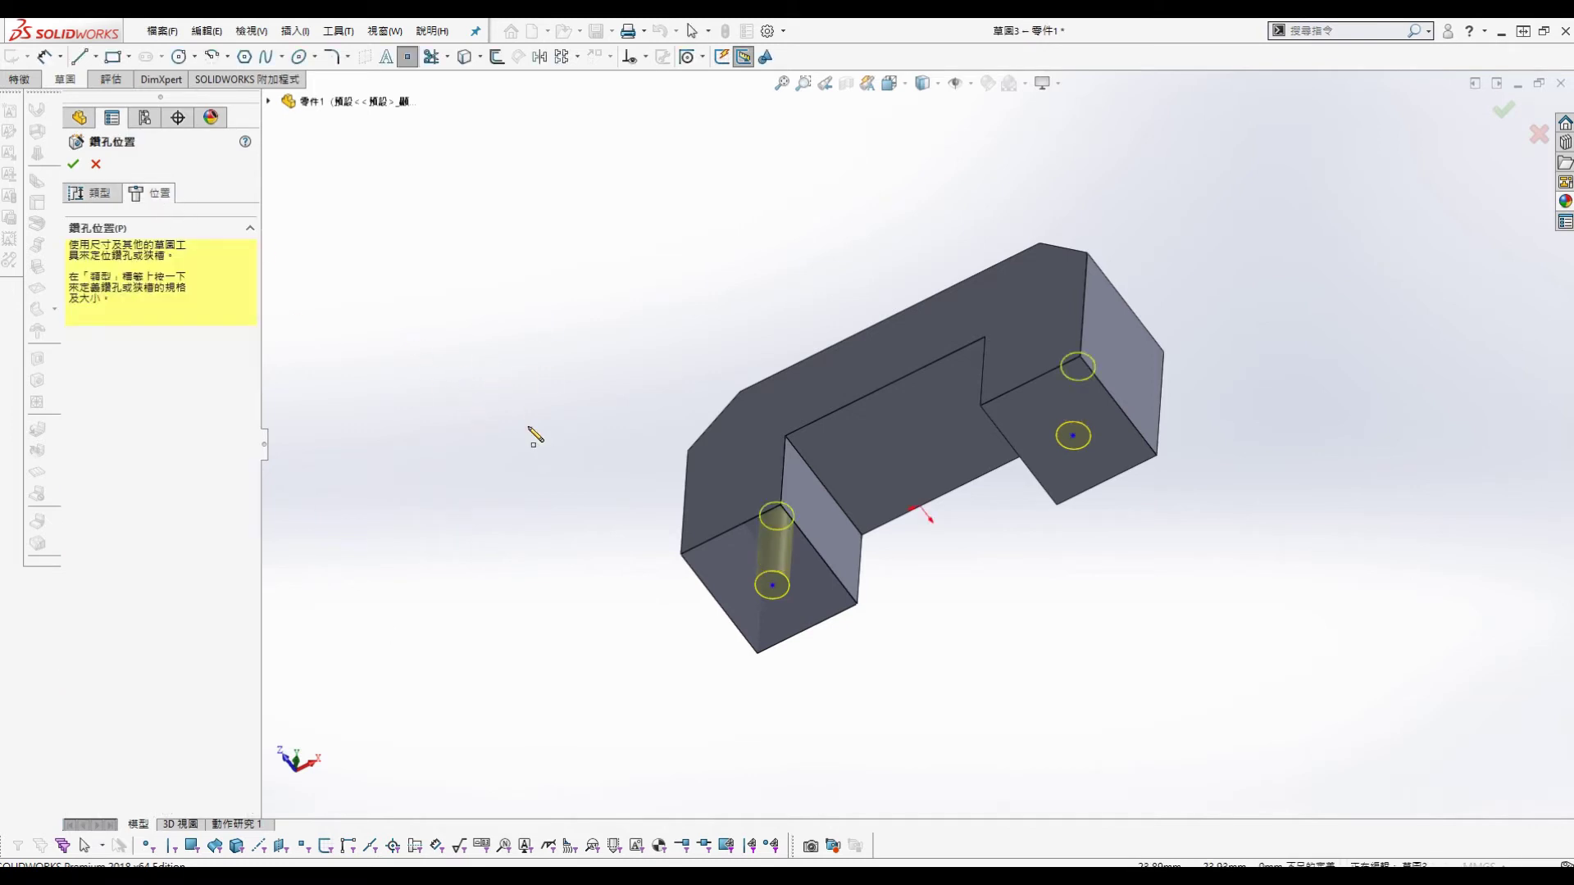
left_click(538, 408)
key("s")
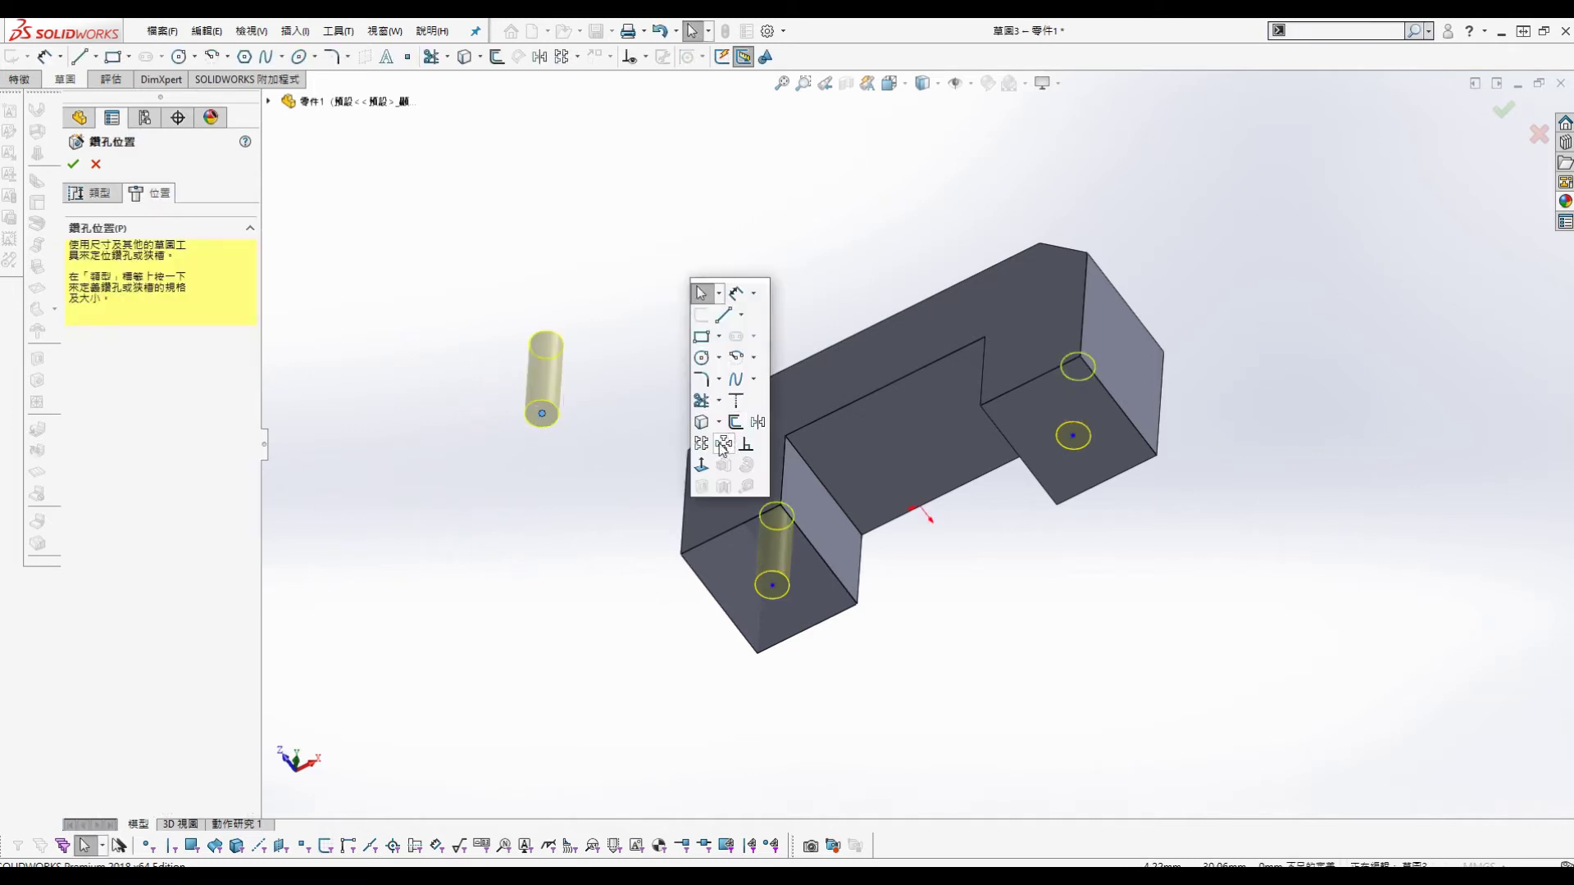
left_click(700, 467)
left_click(602, 247)
left_click(1165, 247, "ctrl")
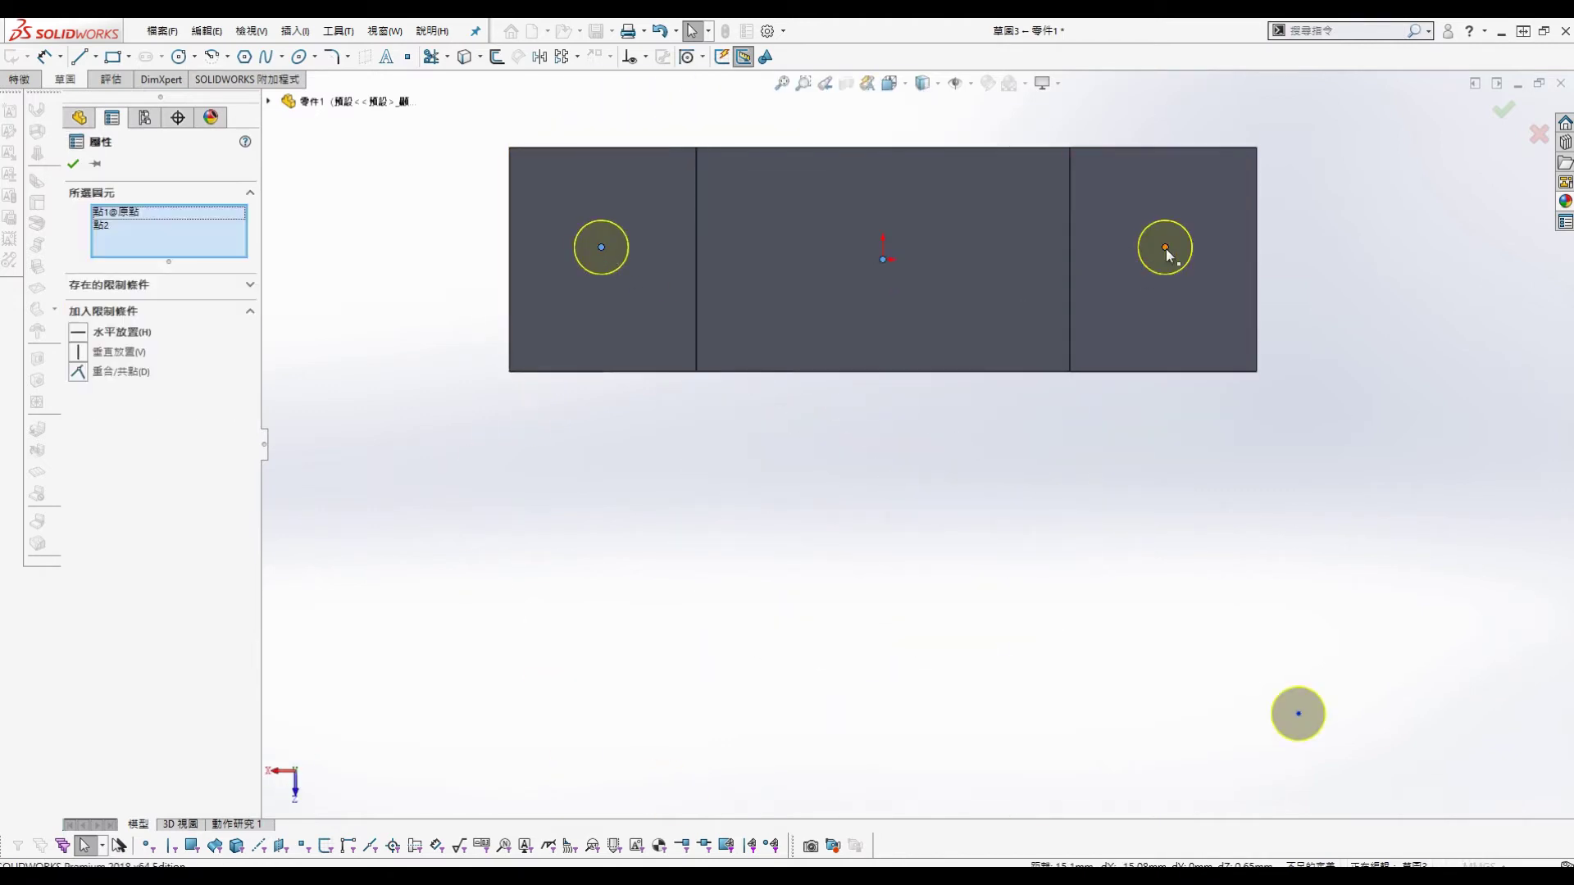
left_click(123, 345)
left_click(453, 457)
Step: Dimension the spacing between the two hole centres as 30 mm
key("d")
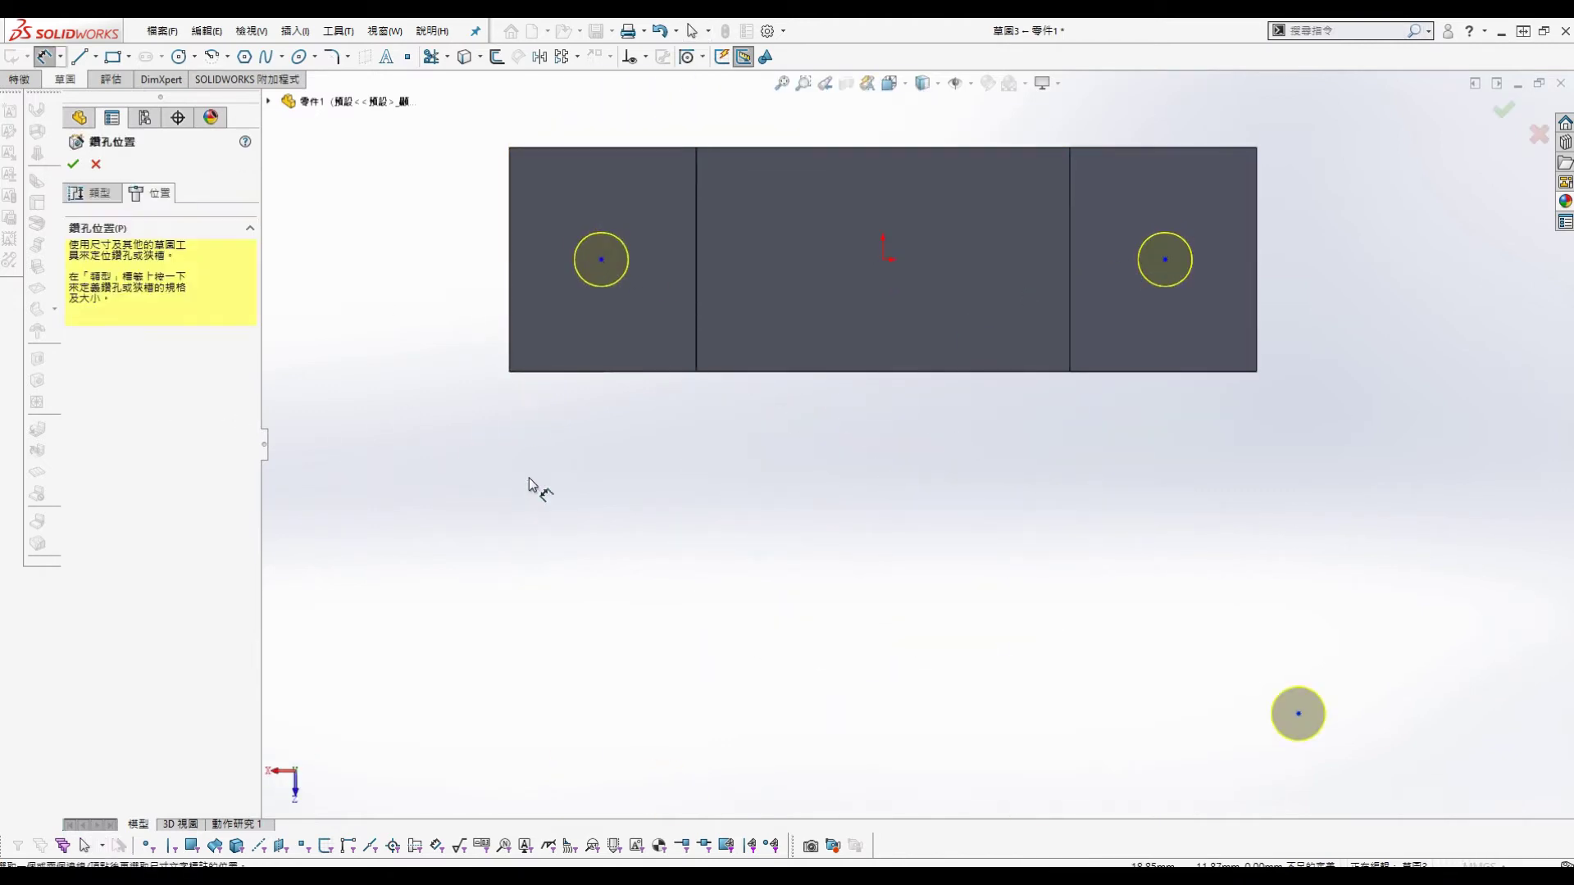
left_click(602, 259)
left_click(1165, 259)
left_click(976, 490)
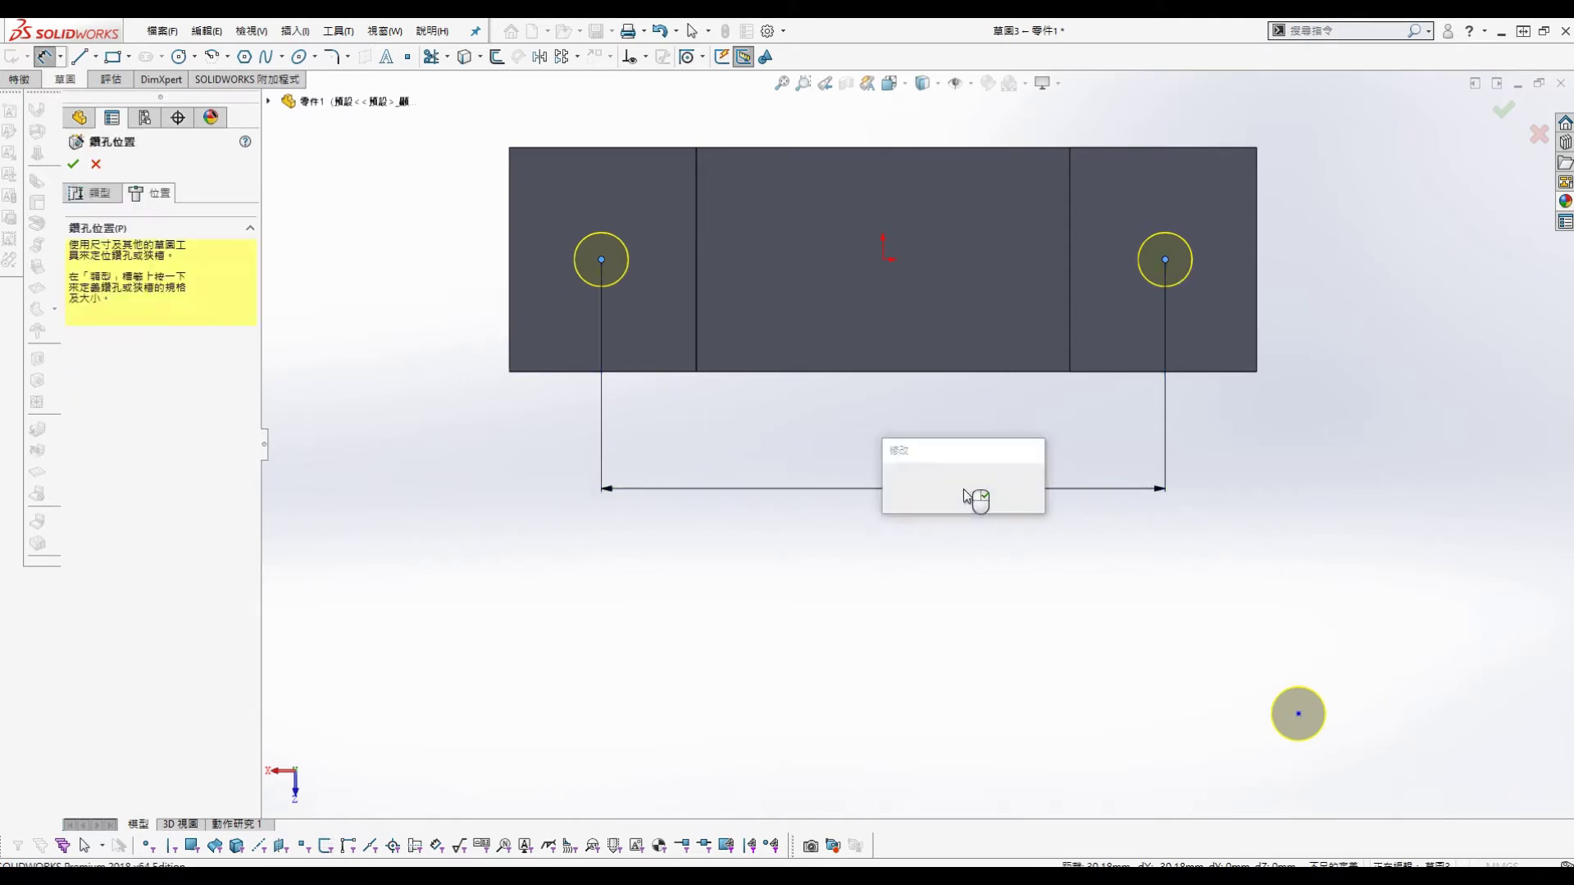
type("30")
key("Return")
Step: Dimension one hole centre from the origin as half the hole spacing by equation, delete the stray hole point and finish the tapped holes
left_click(884, 262)
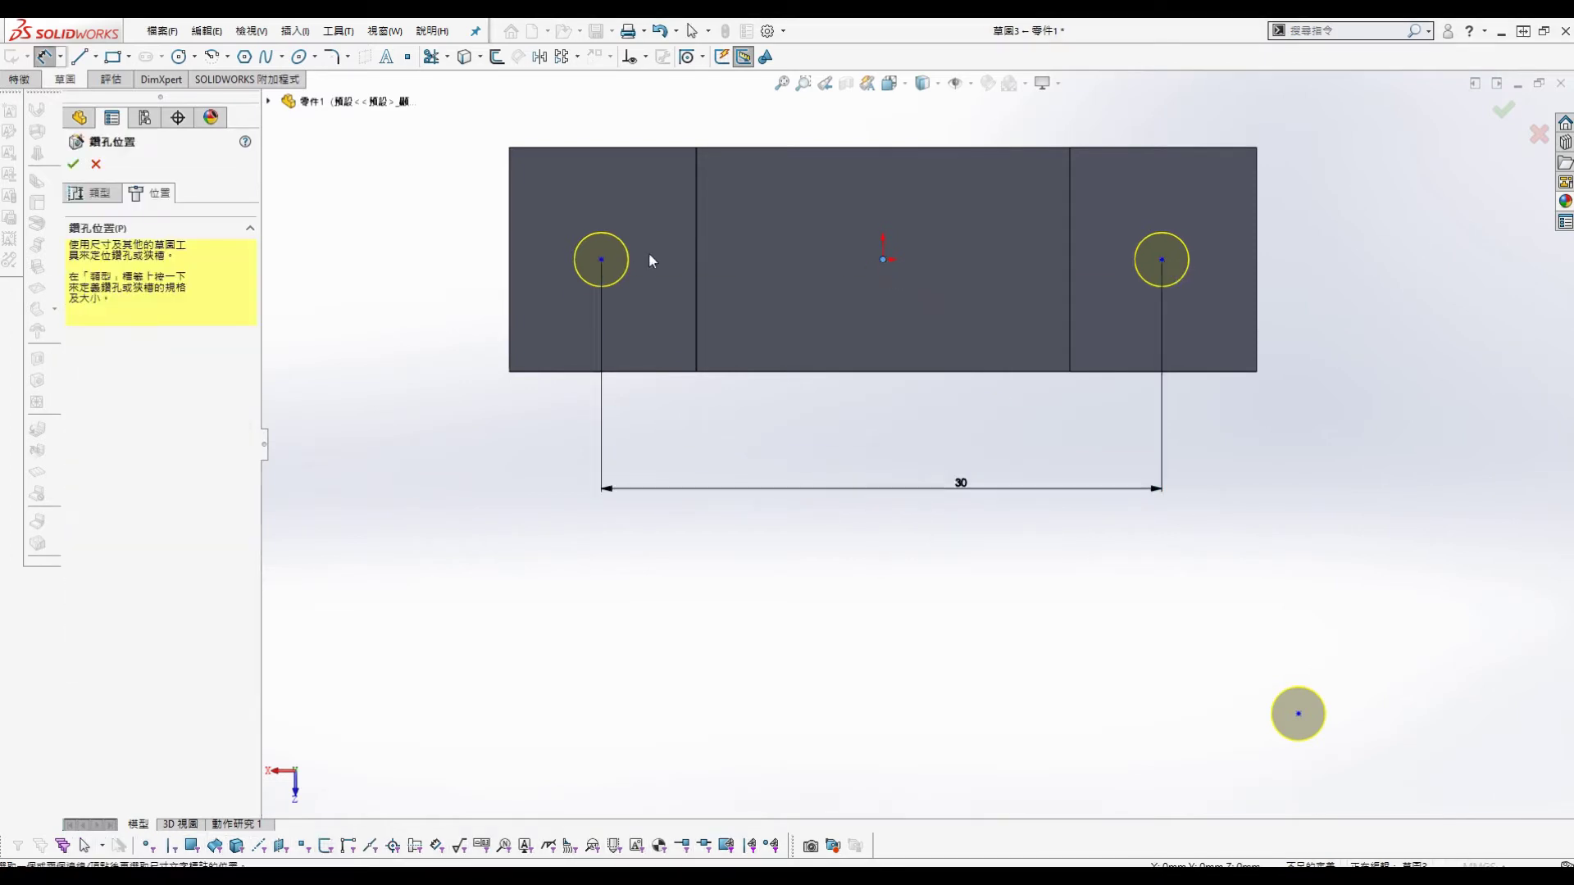
left_click(602, 262)
left_click(760, 437)
type("=")
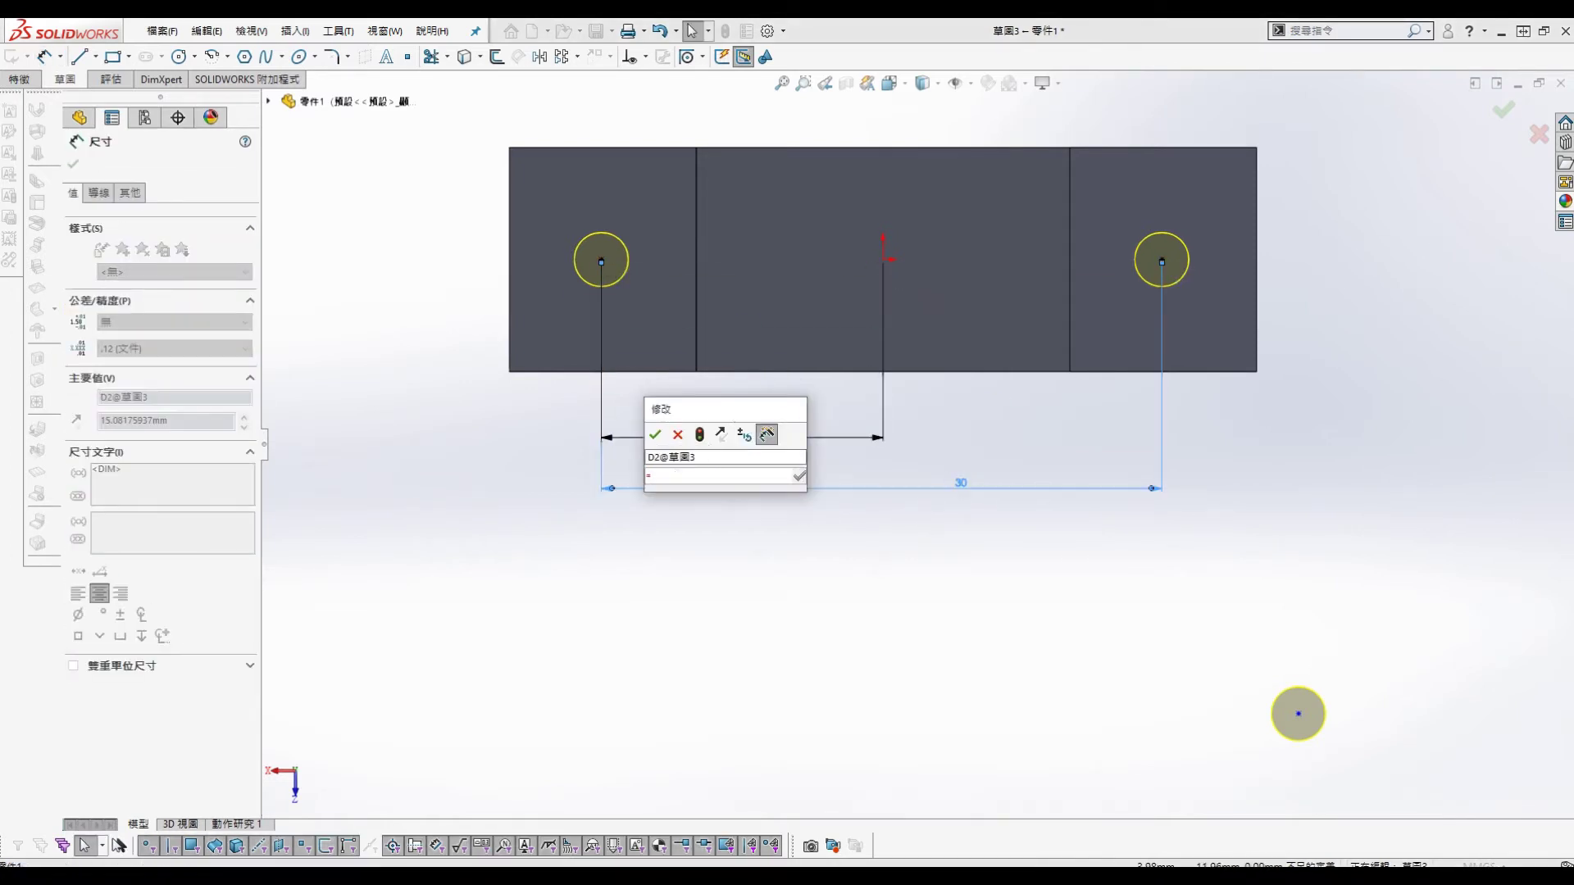
left_click(961, 484)
type("/2")
left_click(1298, 714)
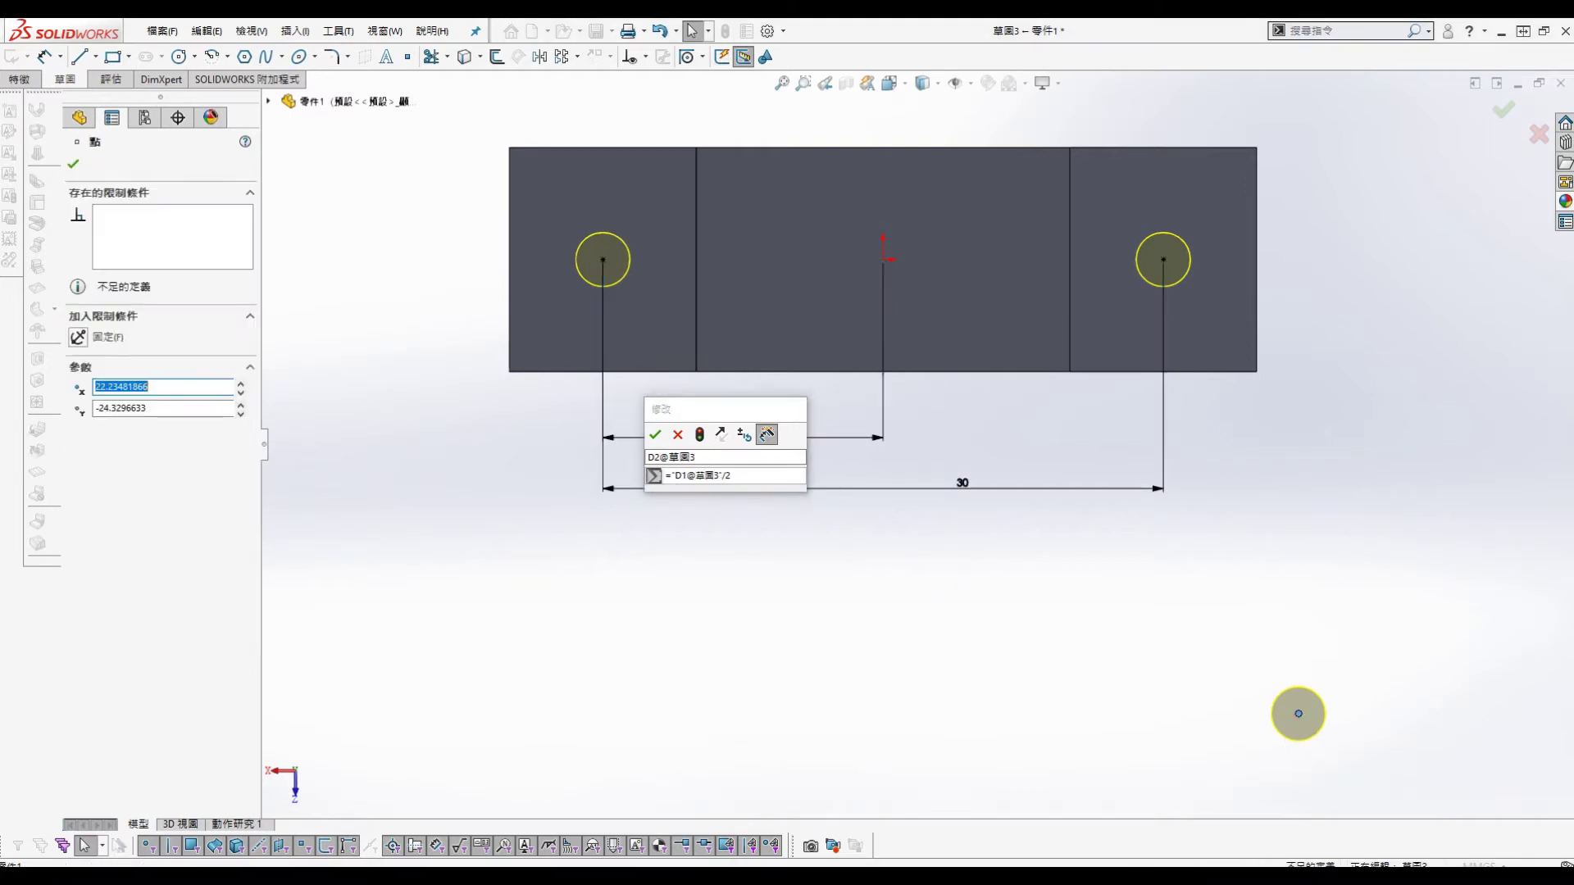
key("Delete")
left_click(655, 436)
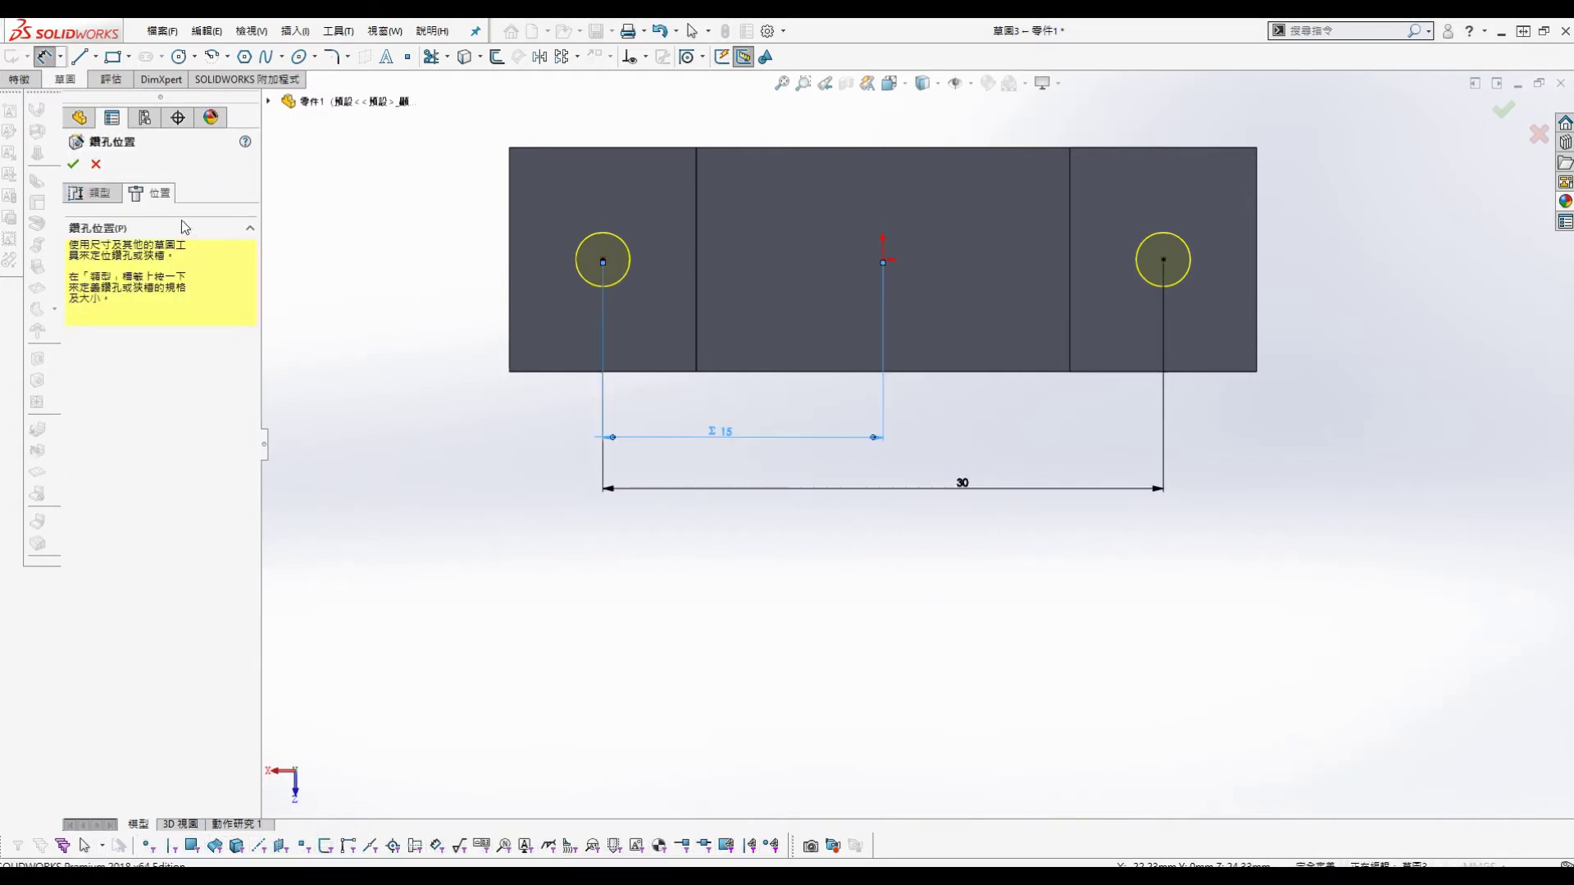
left_click(74, 166)
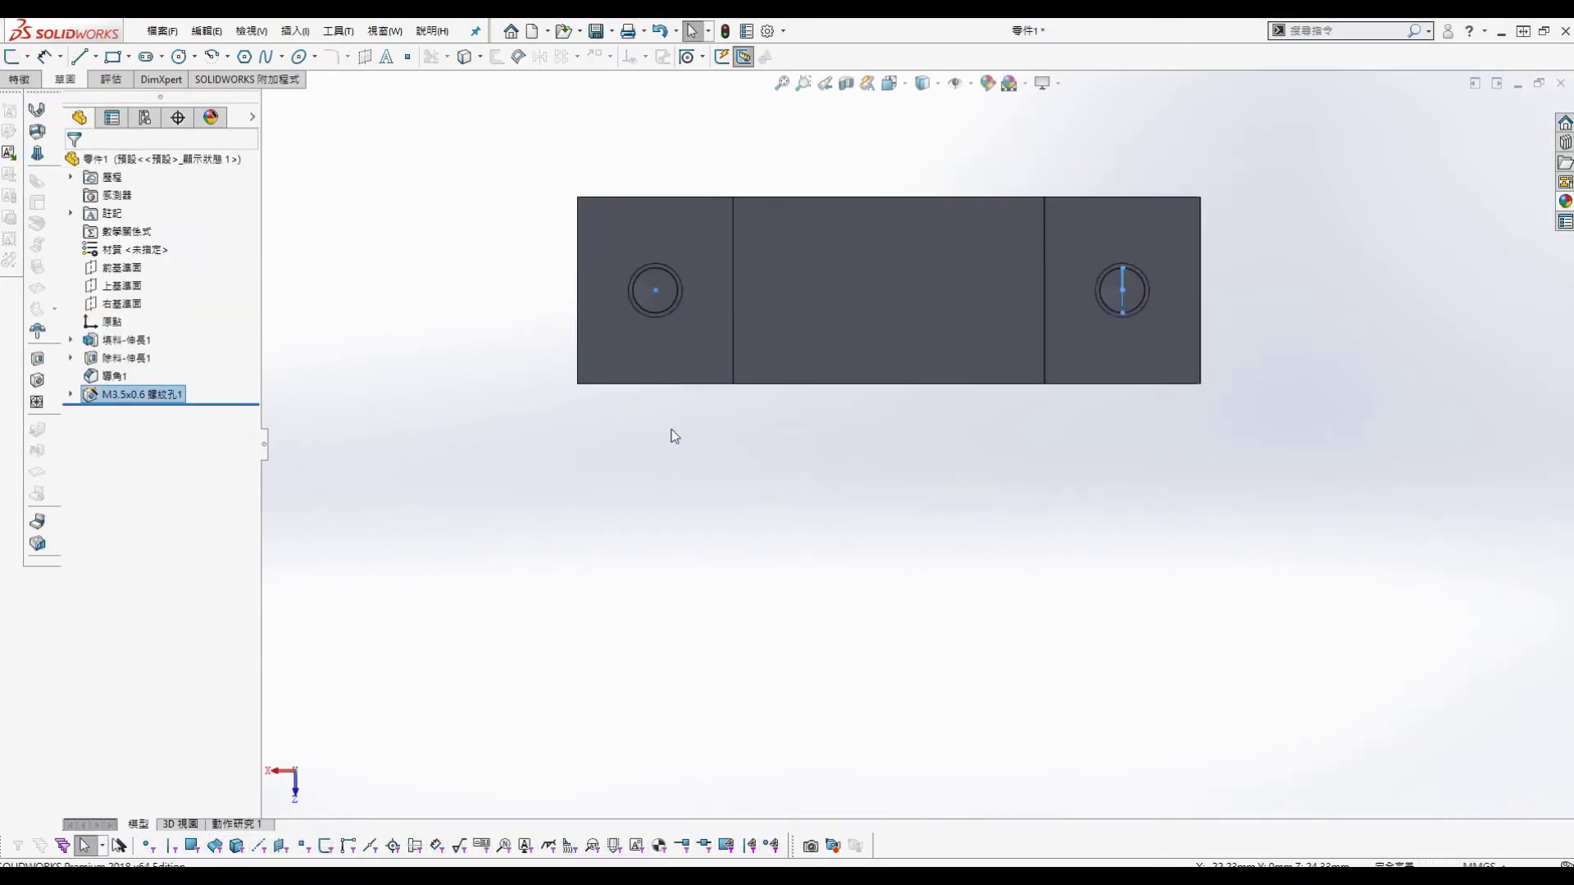
Step: Fillet the four edges bordering the two chamfers on the block's upper outside with a 2 mm radius
middle_click_drag(671, 435, 1013, 492)
left_click(1058, 392)
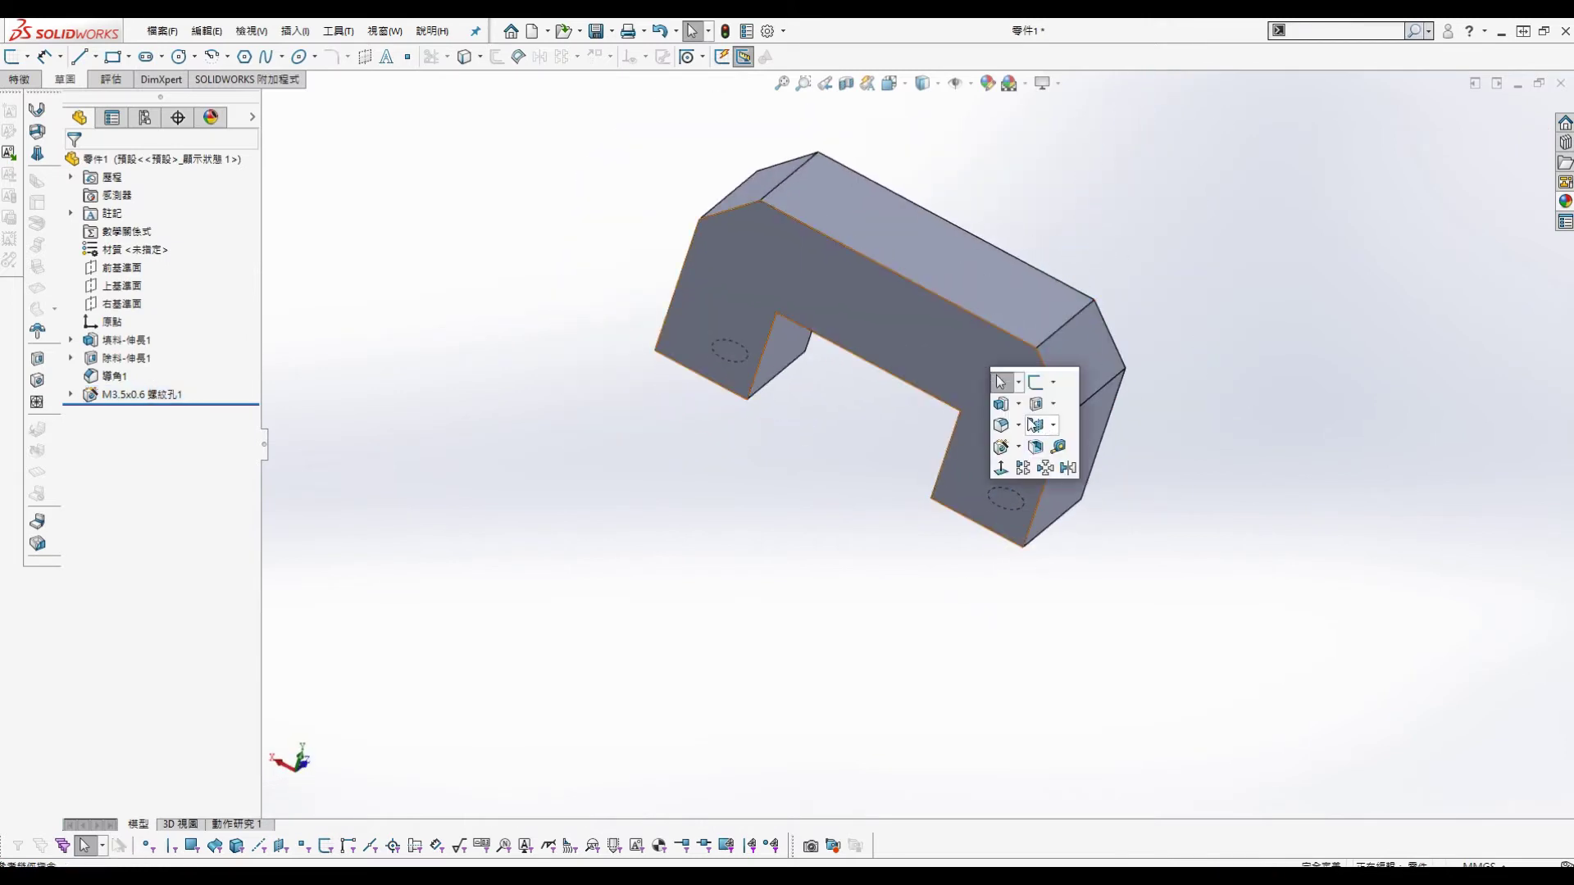
left_click(997, 402)
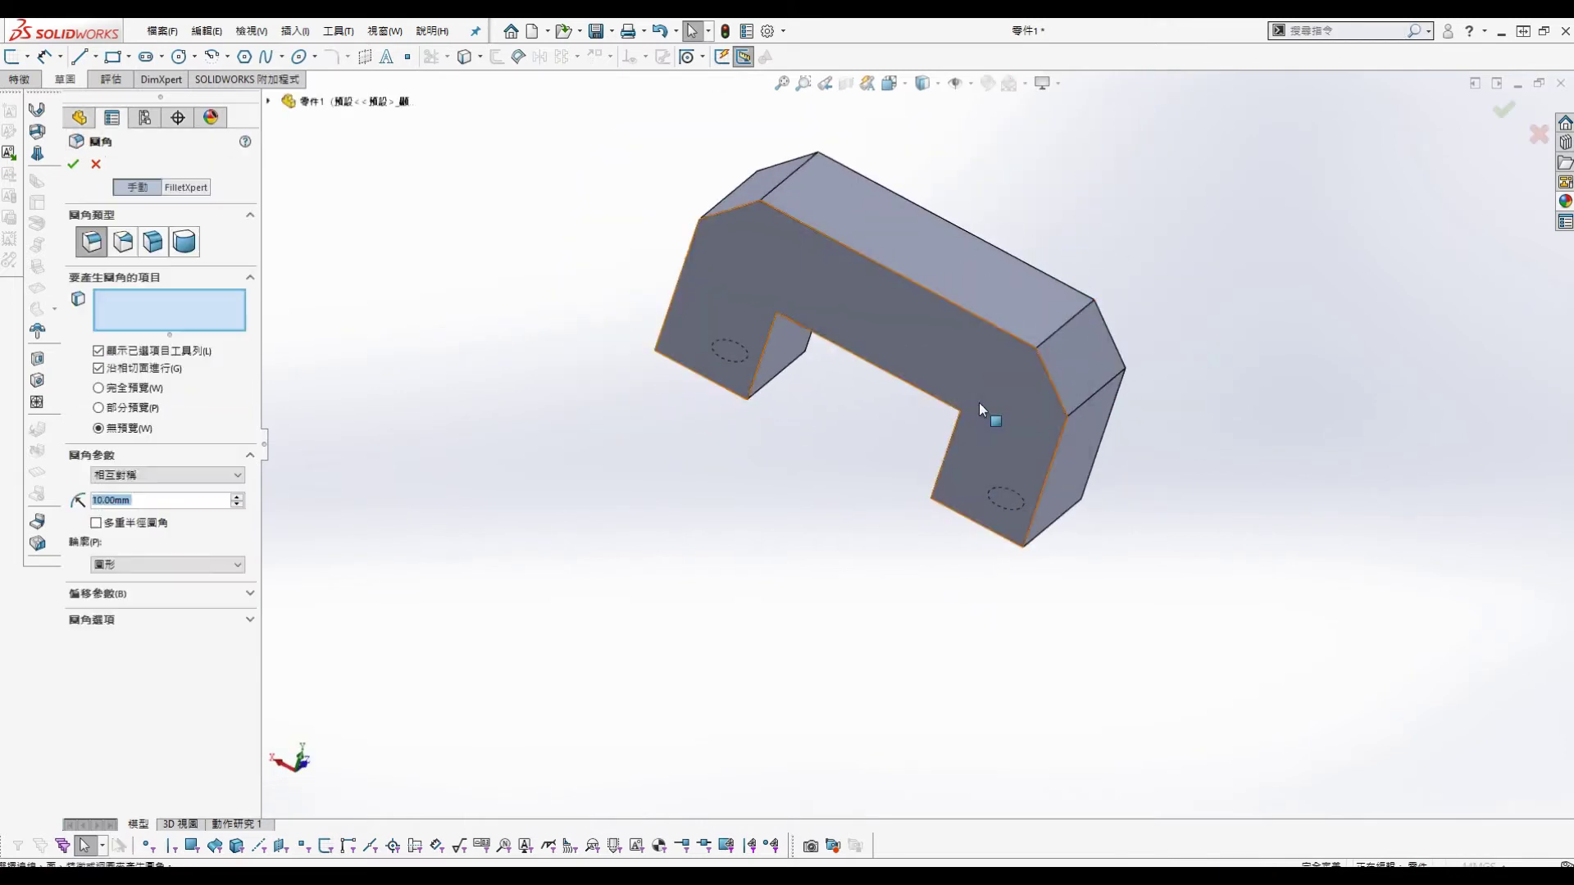
left_click(1085, 402)
left_click(1060, 332)
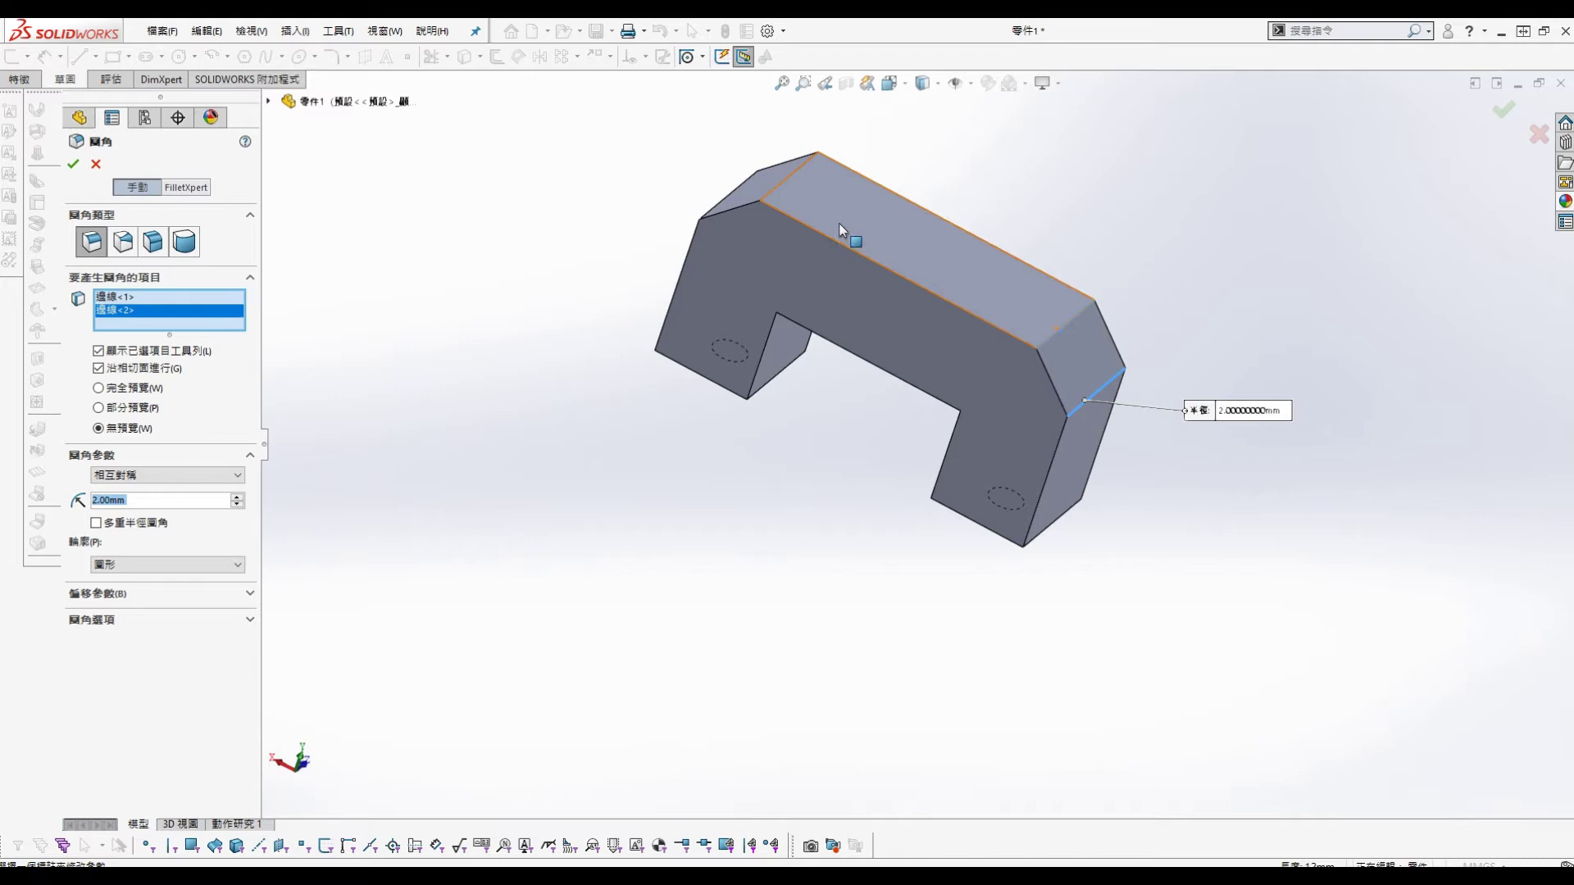
left_click(776, 185)
left_click(738, 186)
left_click(74, 164)
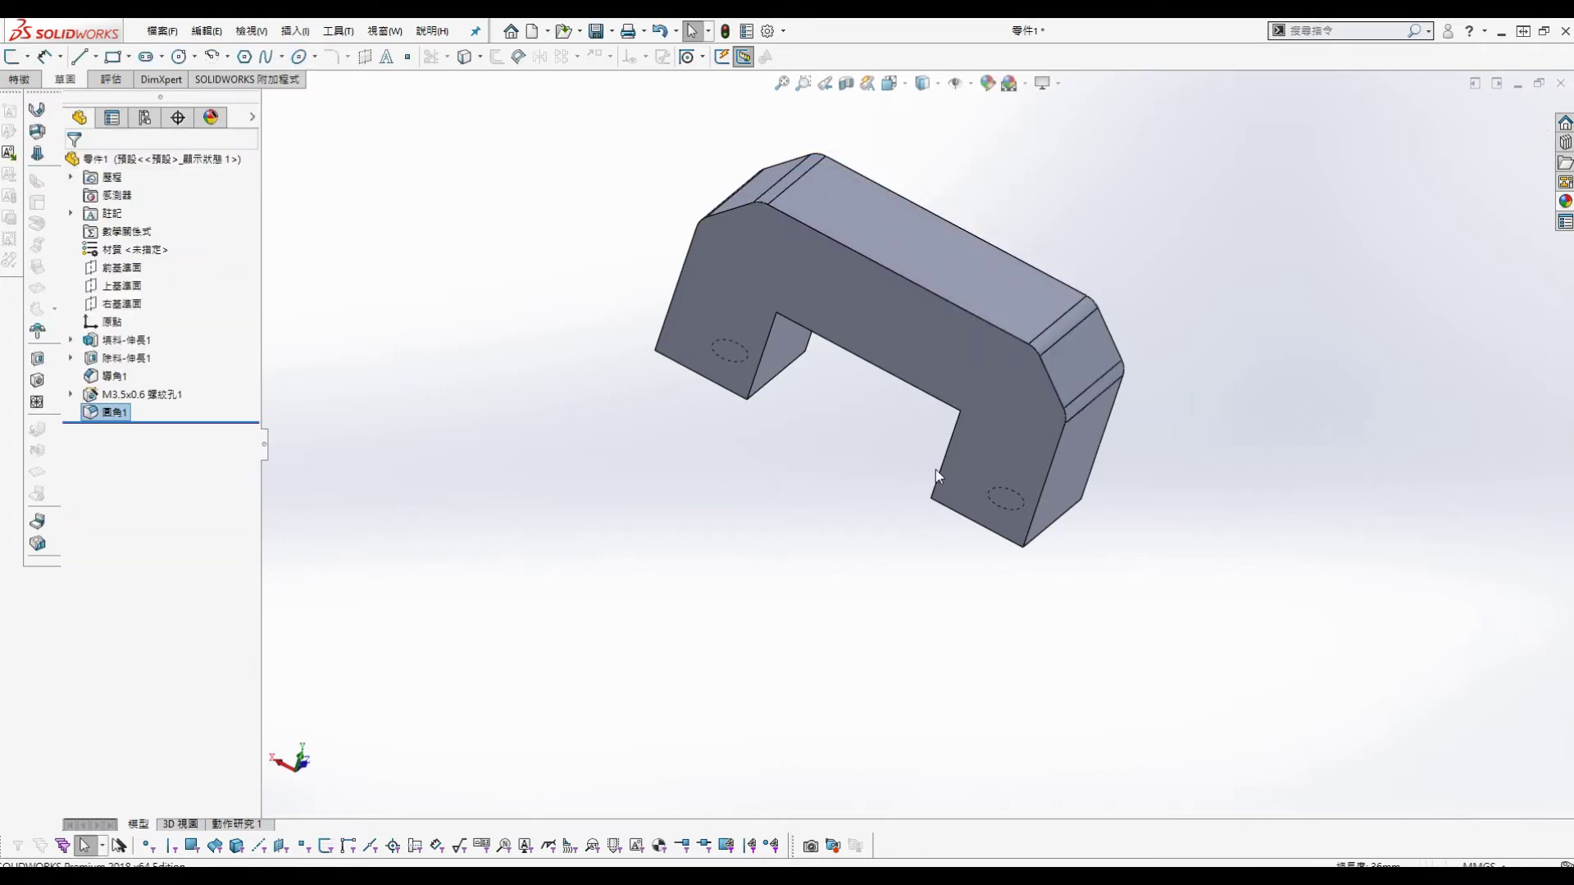
Step: Add the slot's two inner corner edges to the existing 2 mm fillet
middle_click_drag(795, 517, 889, 402)
scroll(803, 419, "up", 3)
key("s")
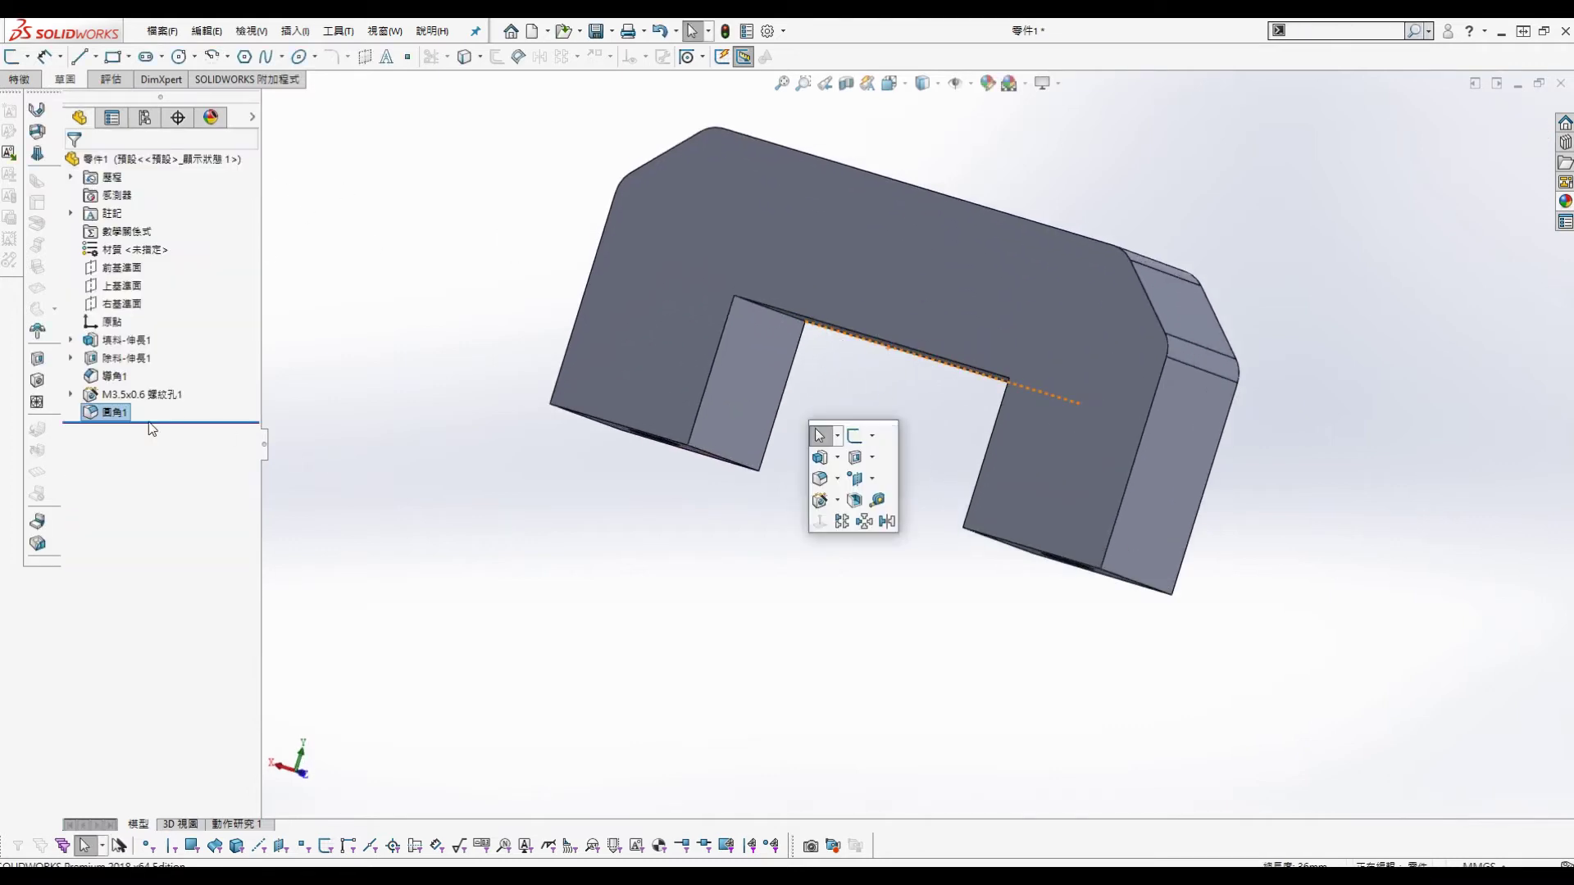
right_click(115, 412)
left_click(118, 364)
middle_click_drag(873, 348, 808, 266)
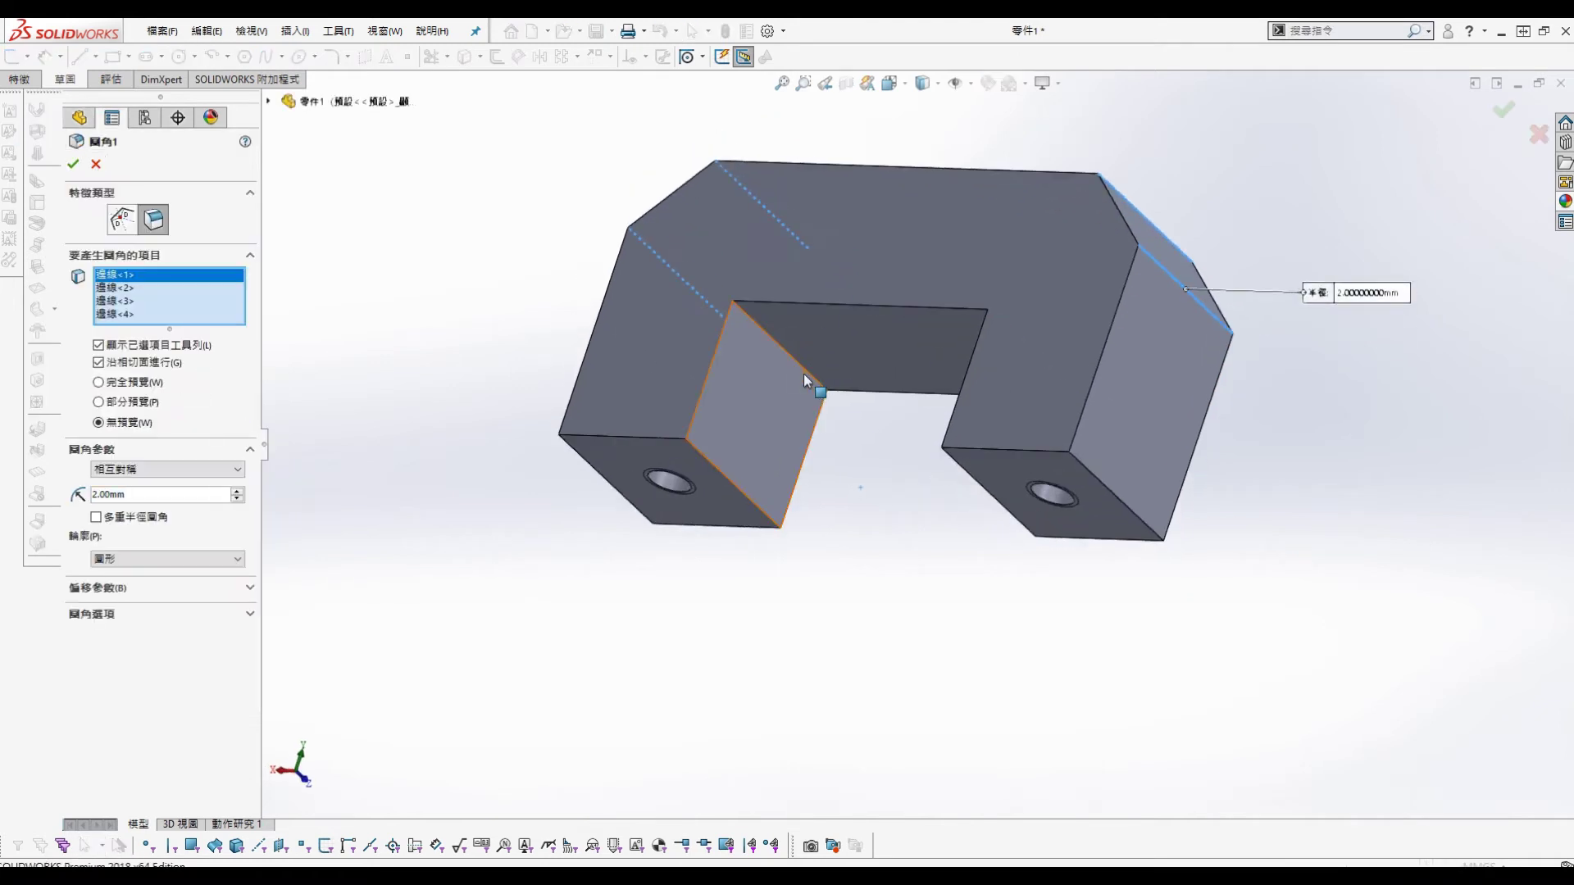
left_click(804, 370)
left_click(1041, 359)
left_click(74, 164)
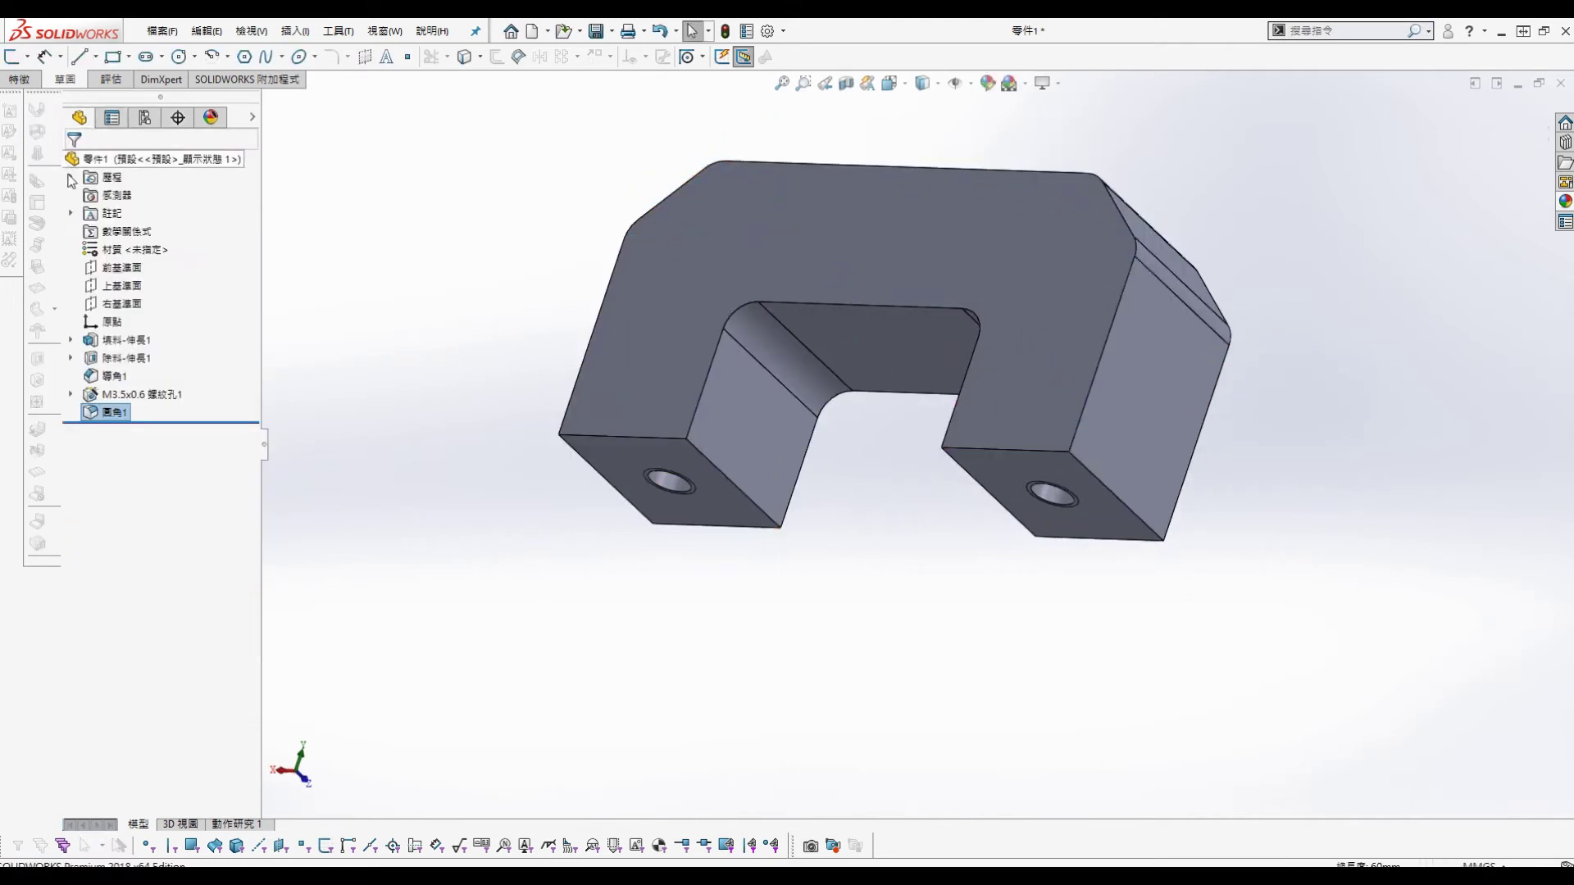
Step: Fillet the block's front and back outline edges, along both the outer profile and the slot, with a 2 mm radius
key("s")
left_click(435, 384)
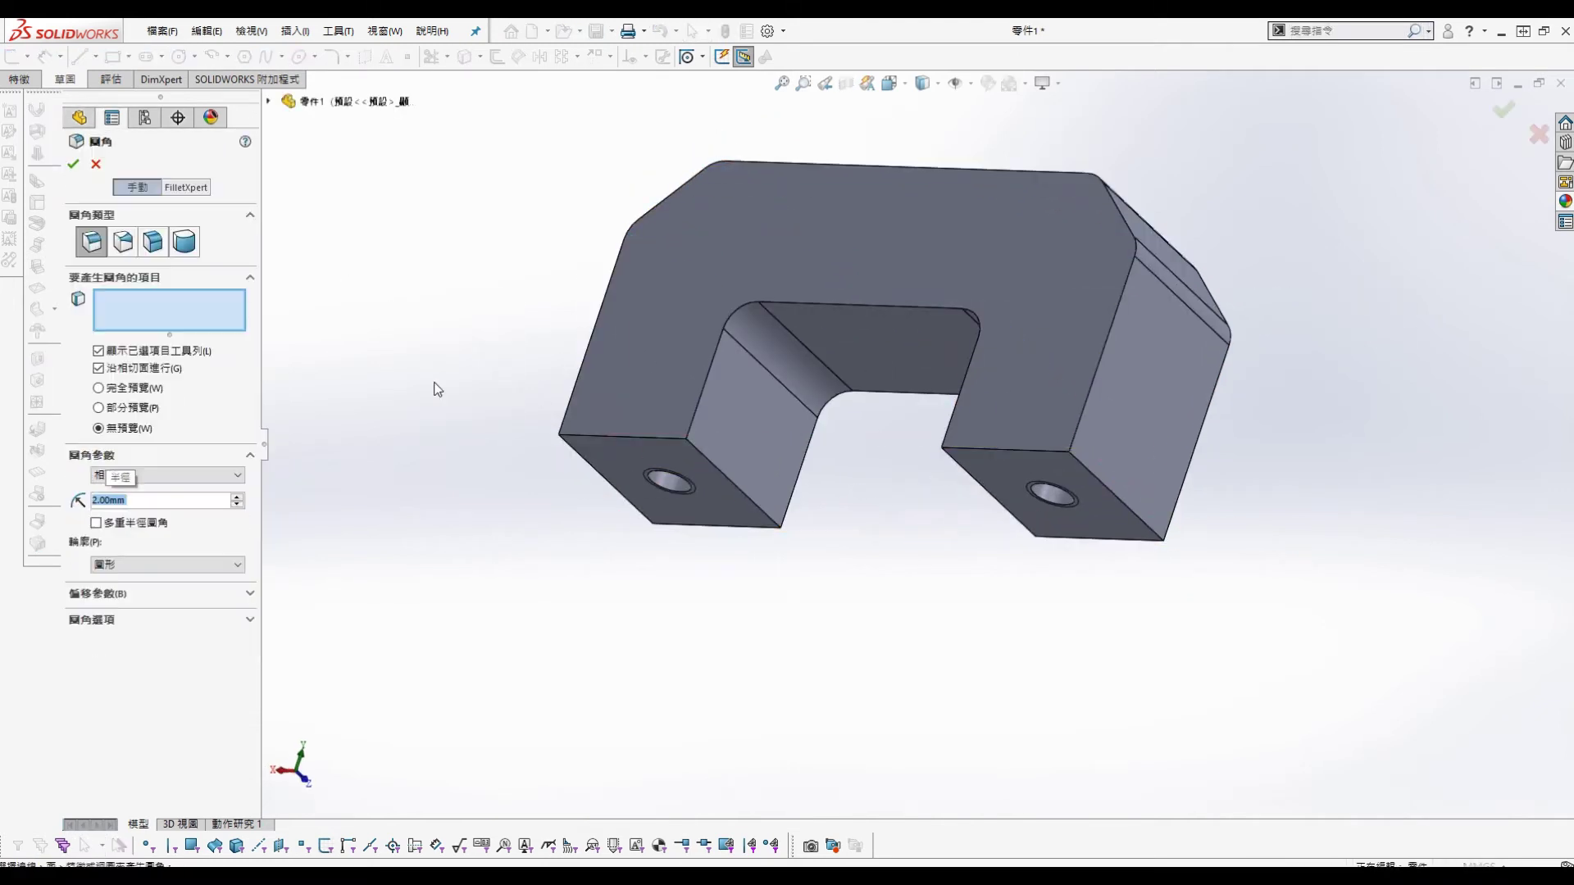
left_click(700, 410)
left_click(571, 393)
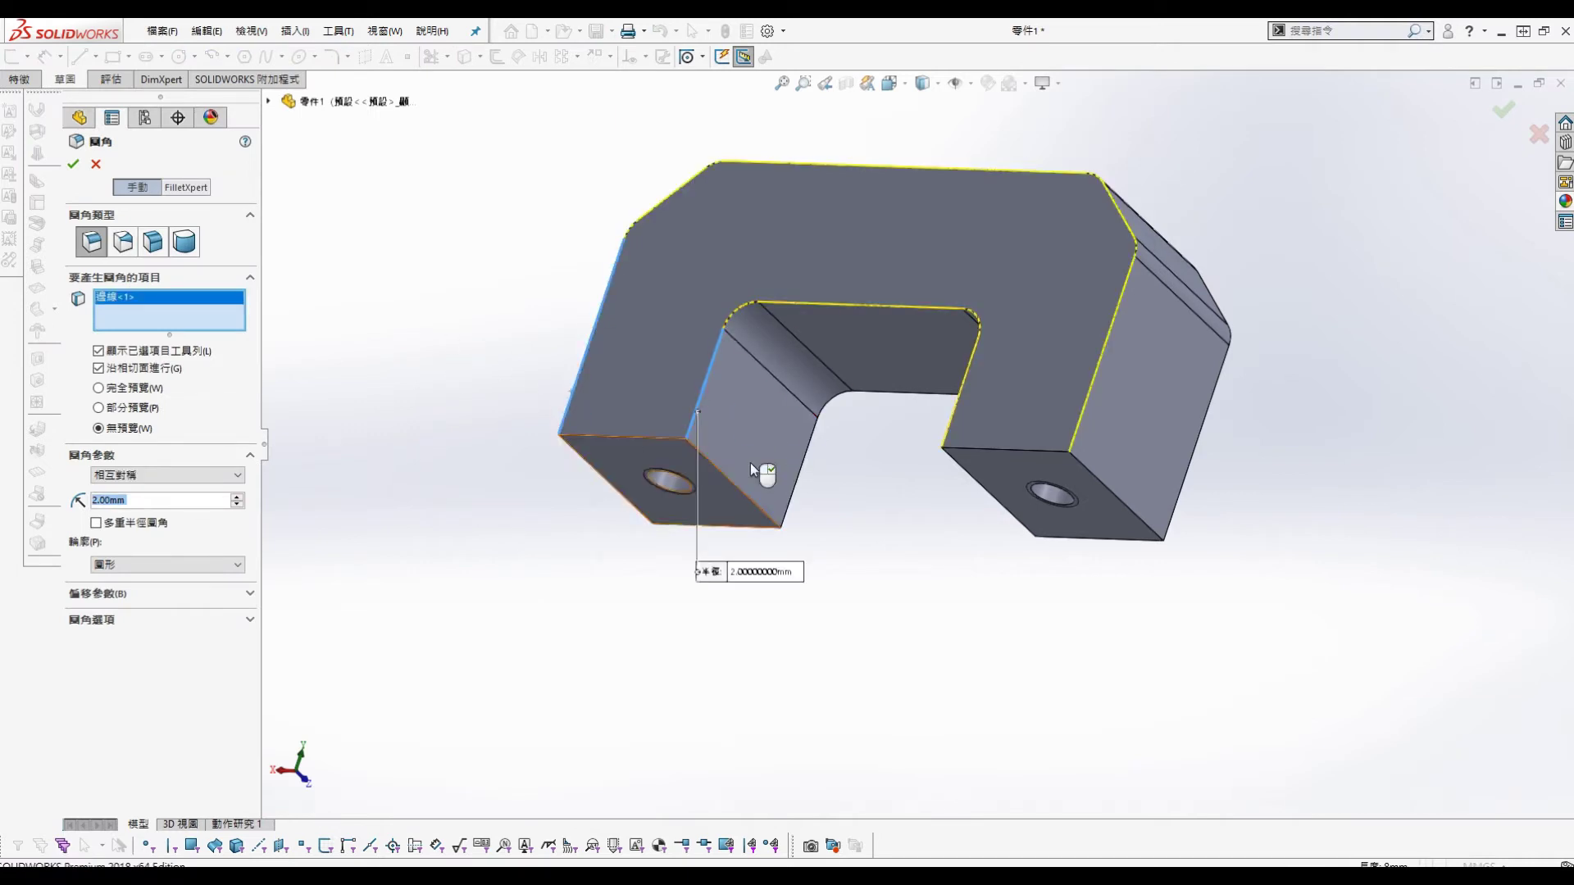
left_click(793, 495)
left_click(1174, 520)
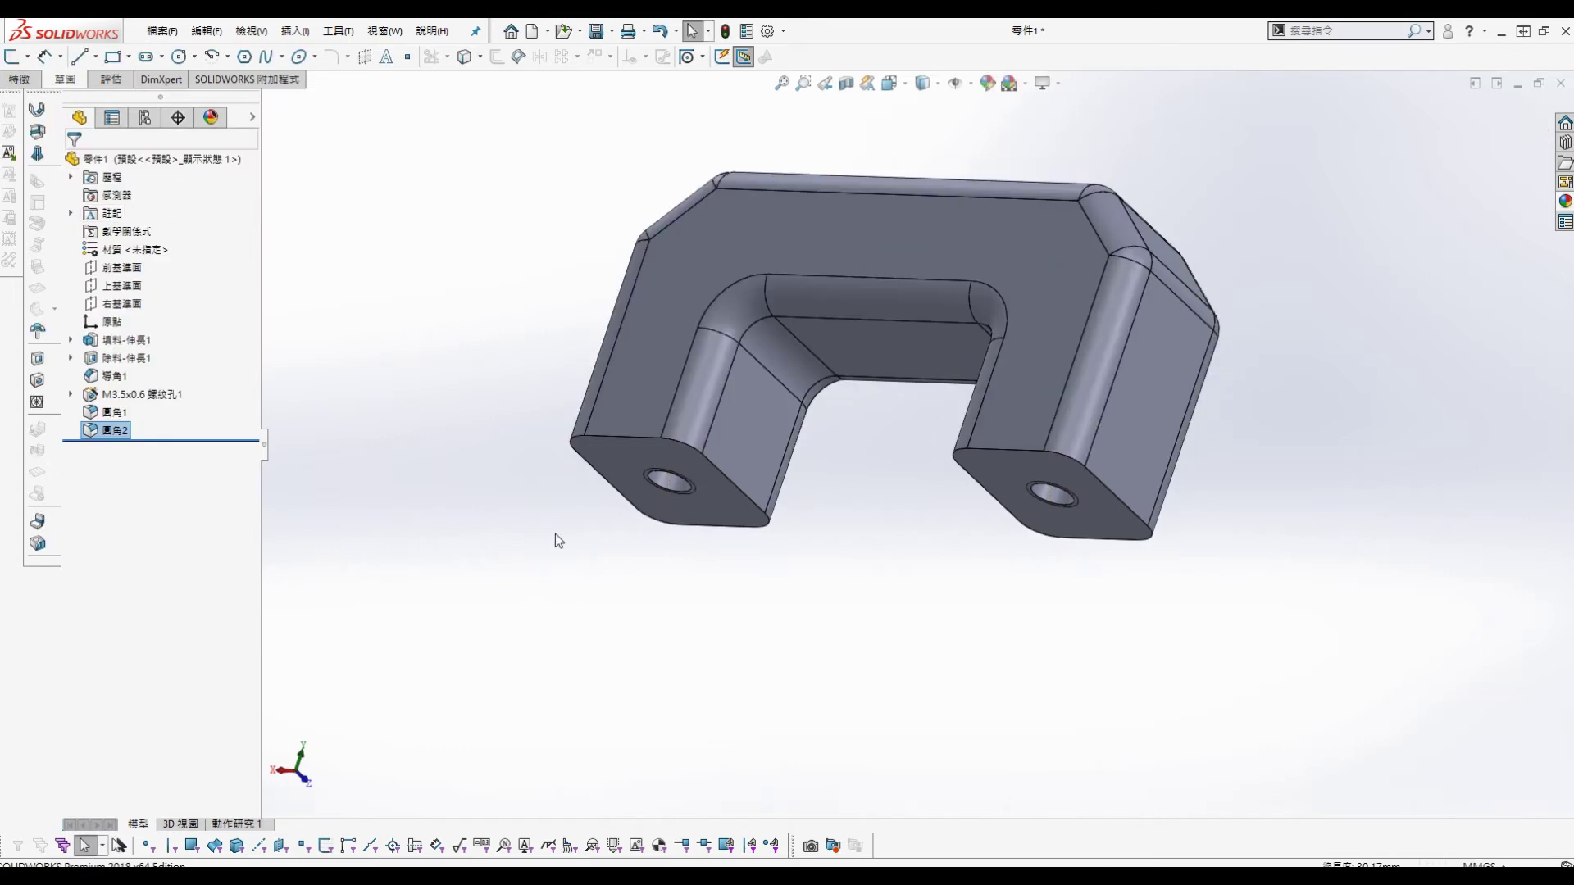
Step: Set the radius of the outline fillet to 0.5 mm
middle_click_drag(686, 450, 689, 402)
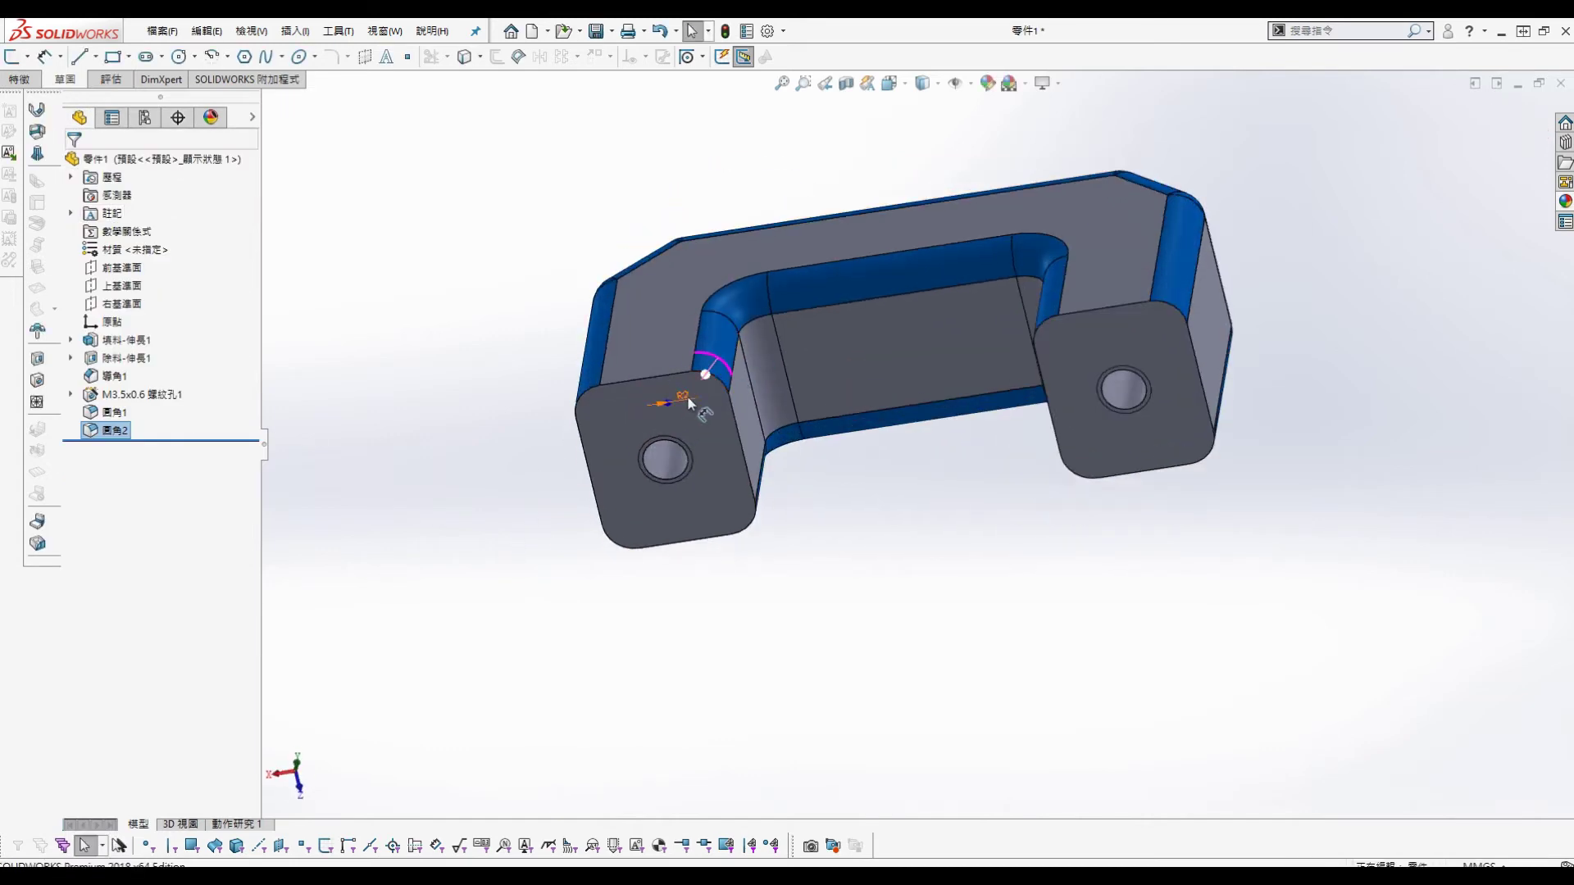
left_click(541, 305)
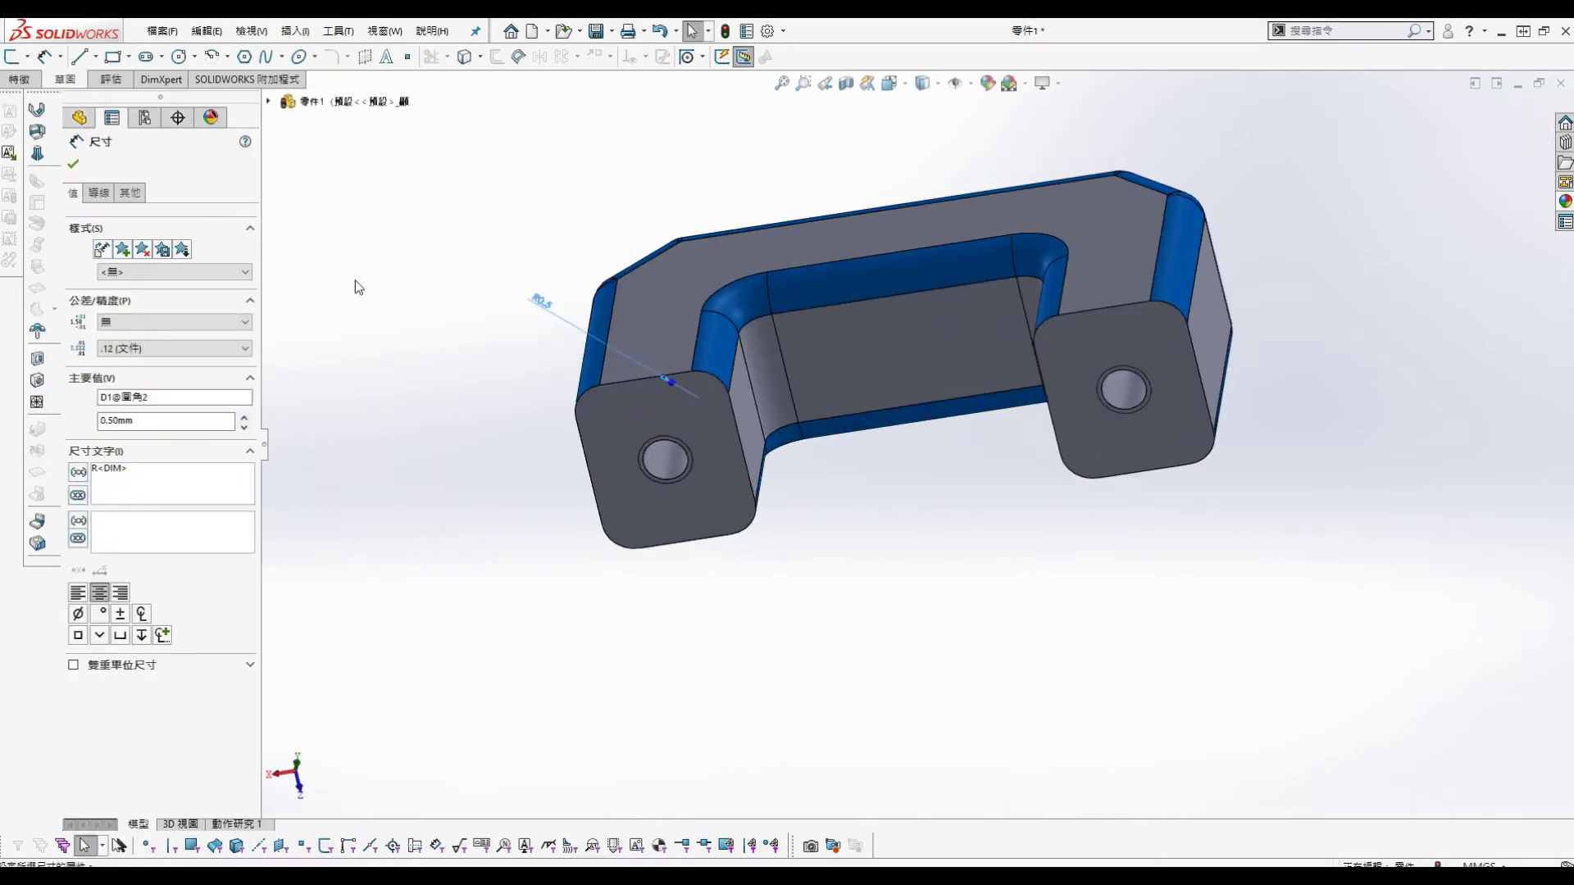
left_click(74, 166)
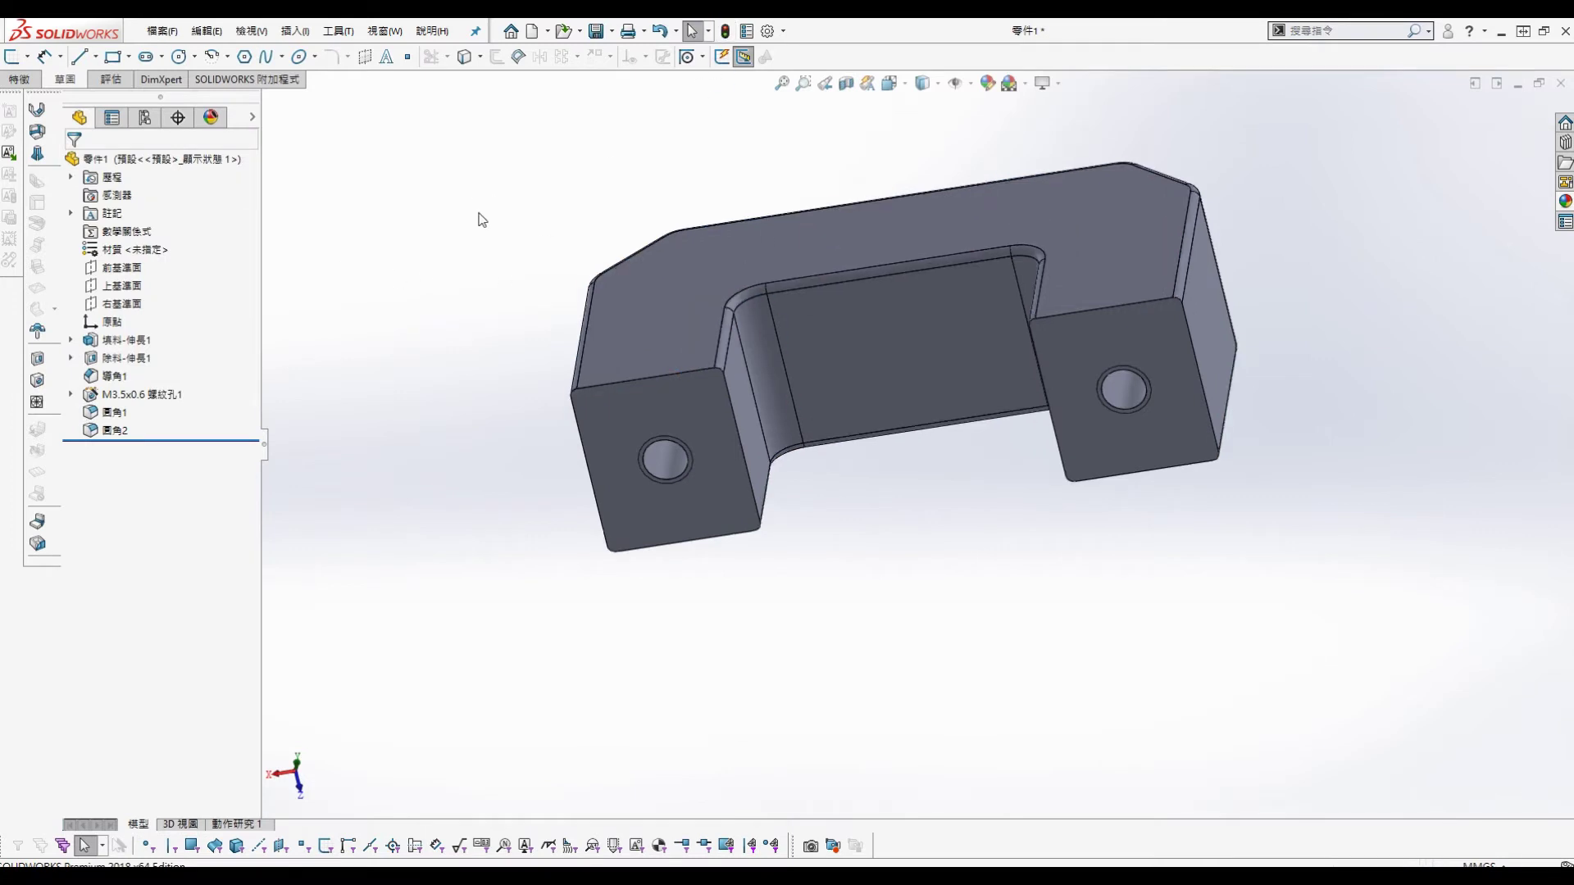
Step: Apply a brass metal appearance to the whole part and save the part
middle_click_drag(481, 218, 721, 541)
left_click(1565, 200)
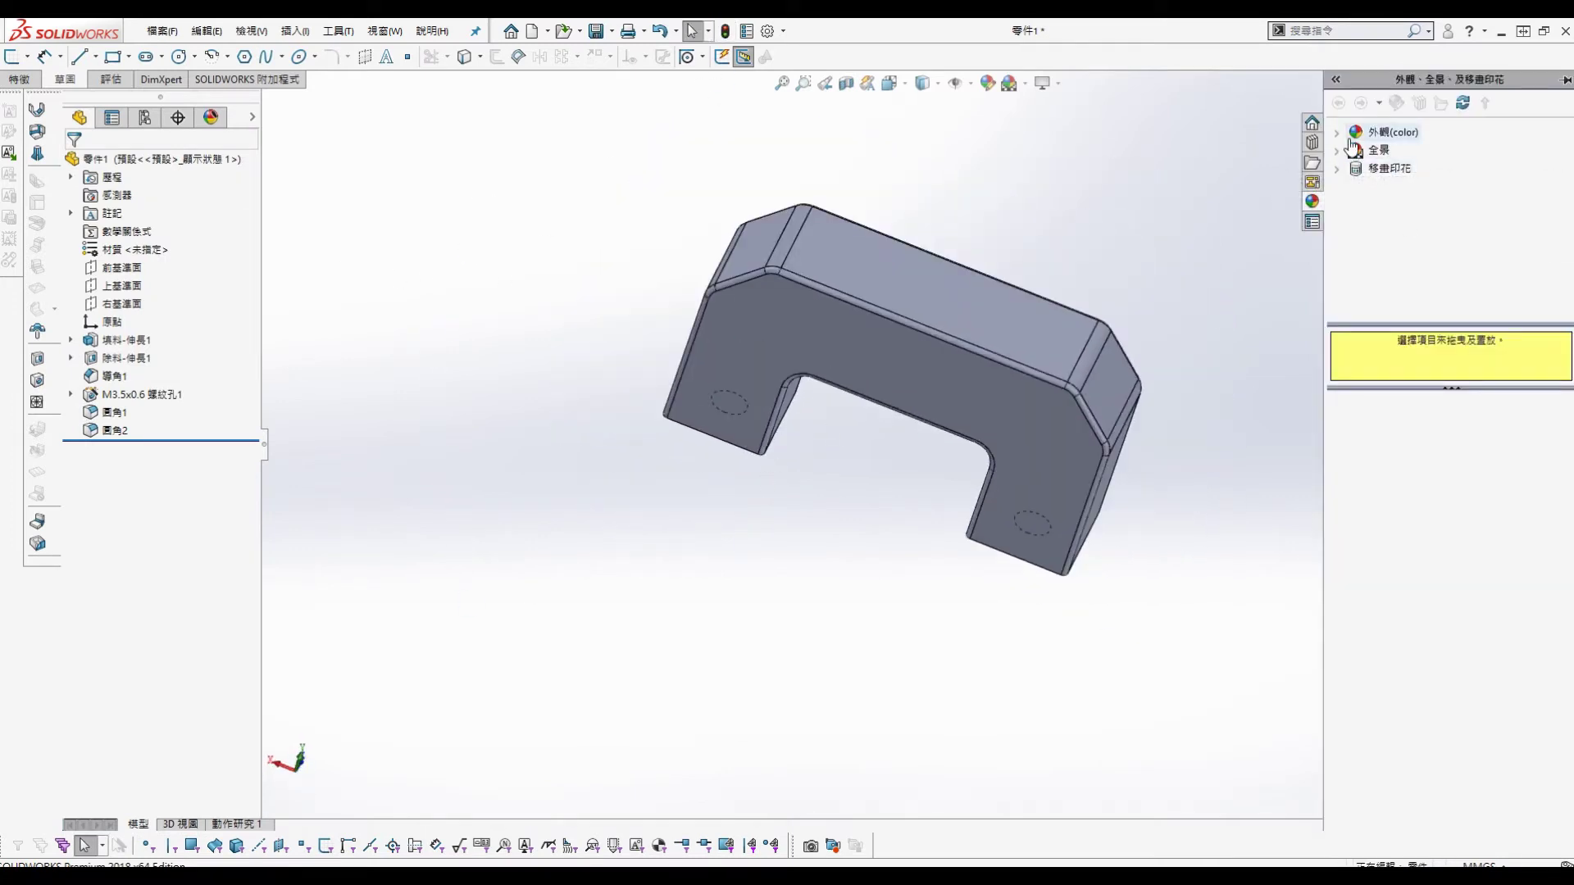
left_click(1356, 134)
left_click(1338, 133)
left_click(1356, 169)
left_click(1412, 223)
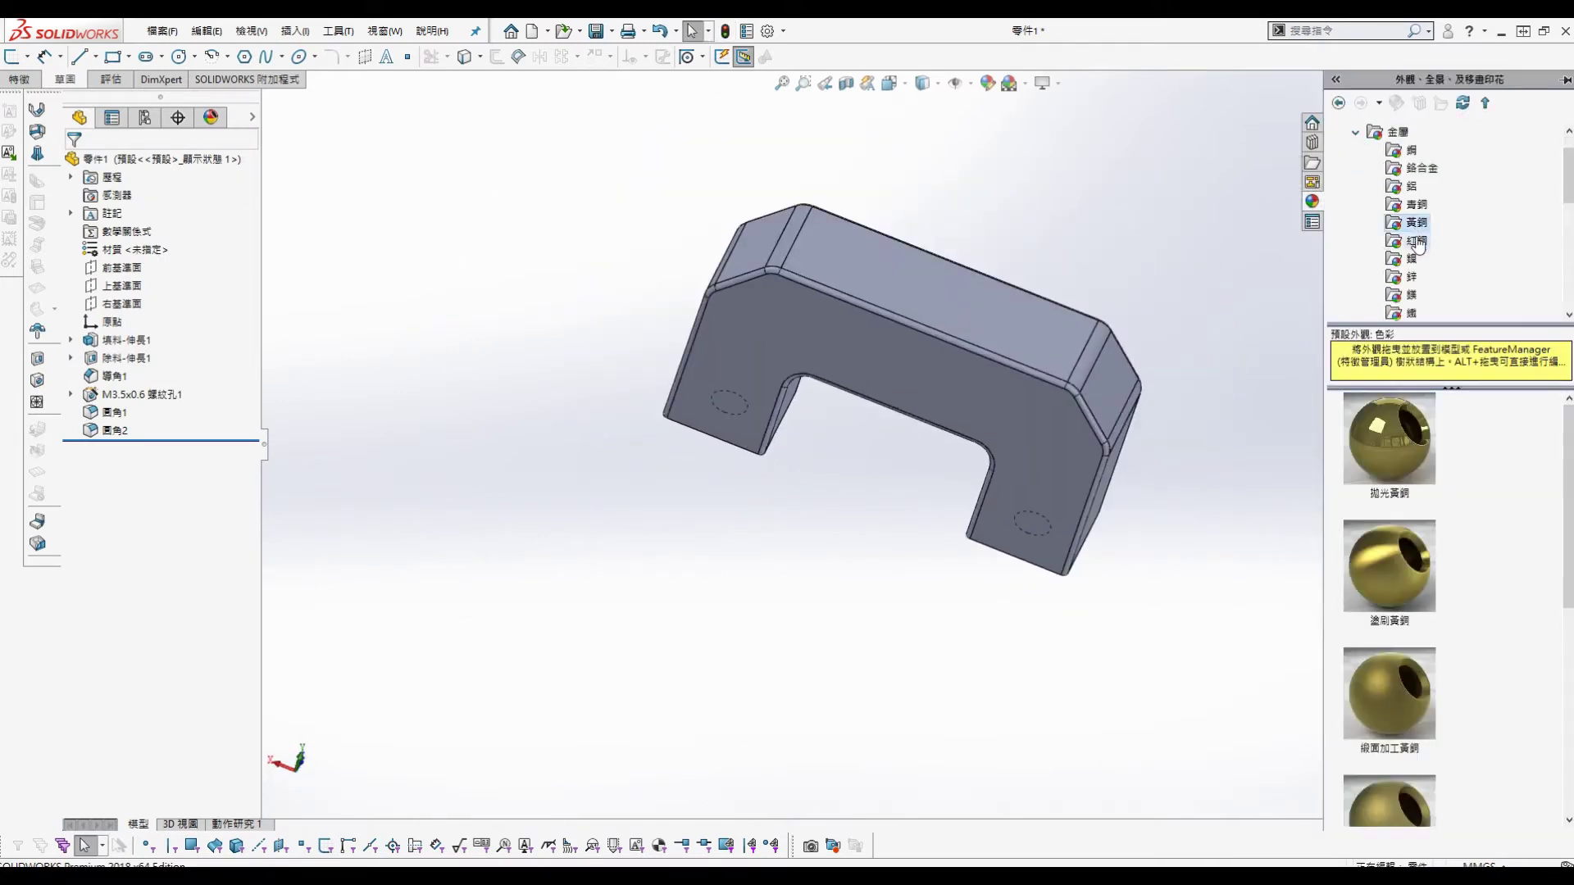
left_click_drag(1400, 594, 980, 428)
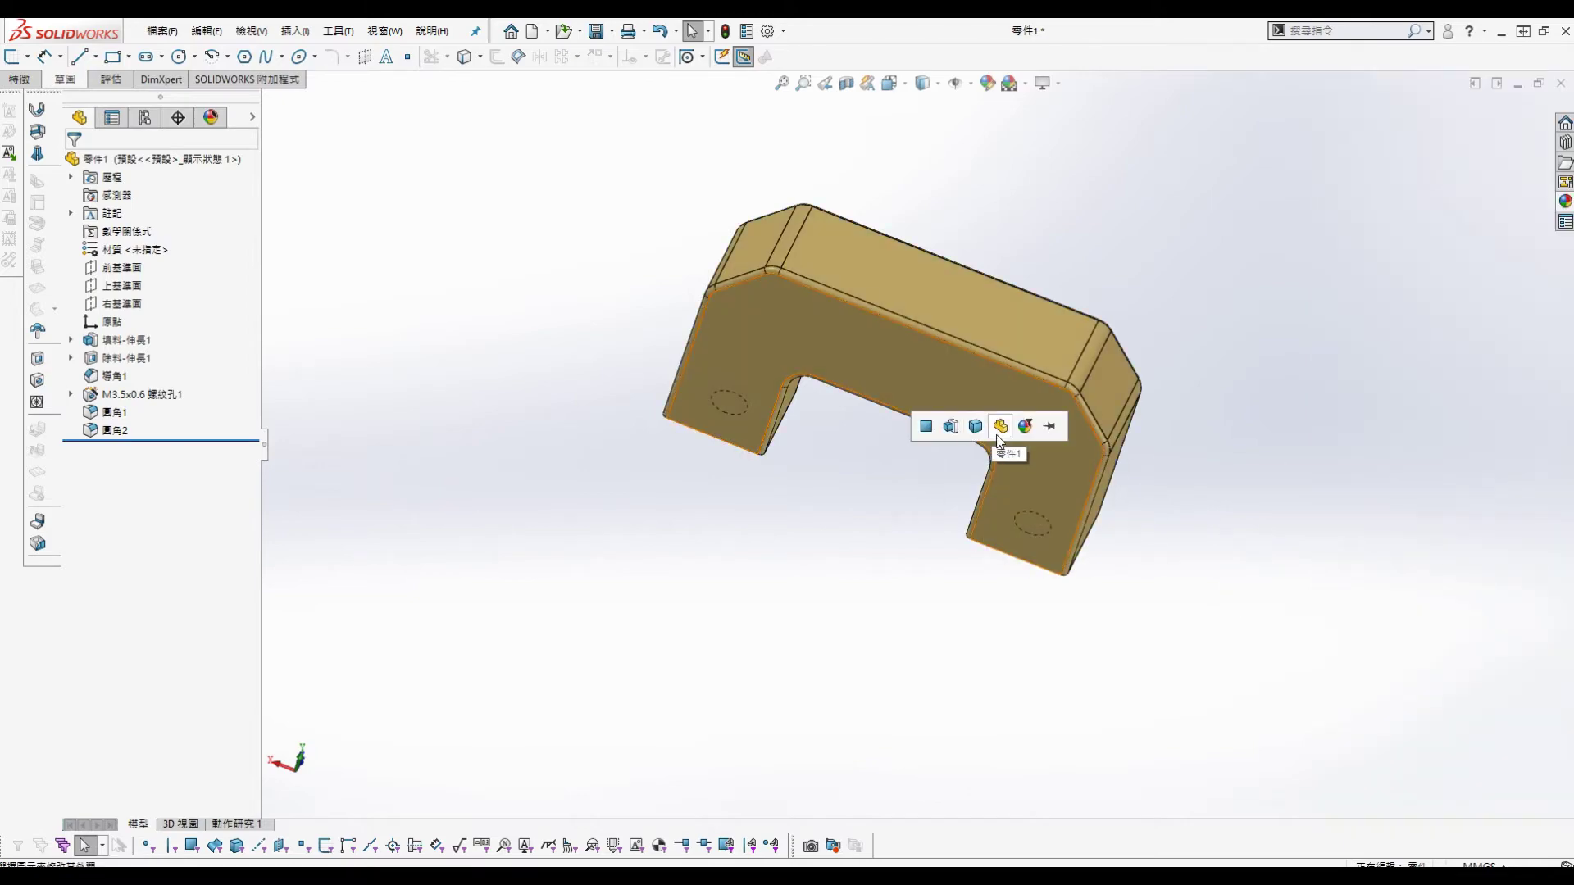
left_click(998, 434)
key("ctrl+s")
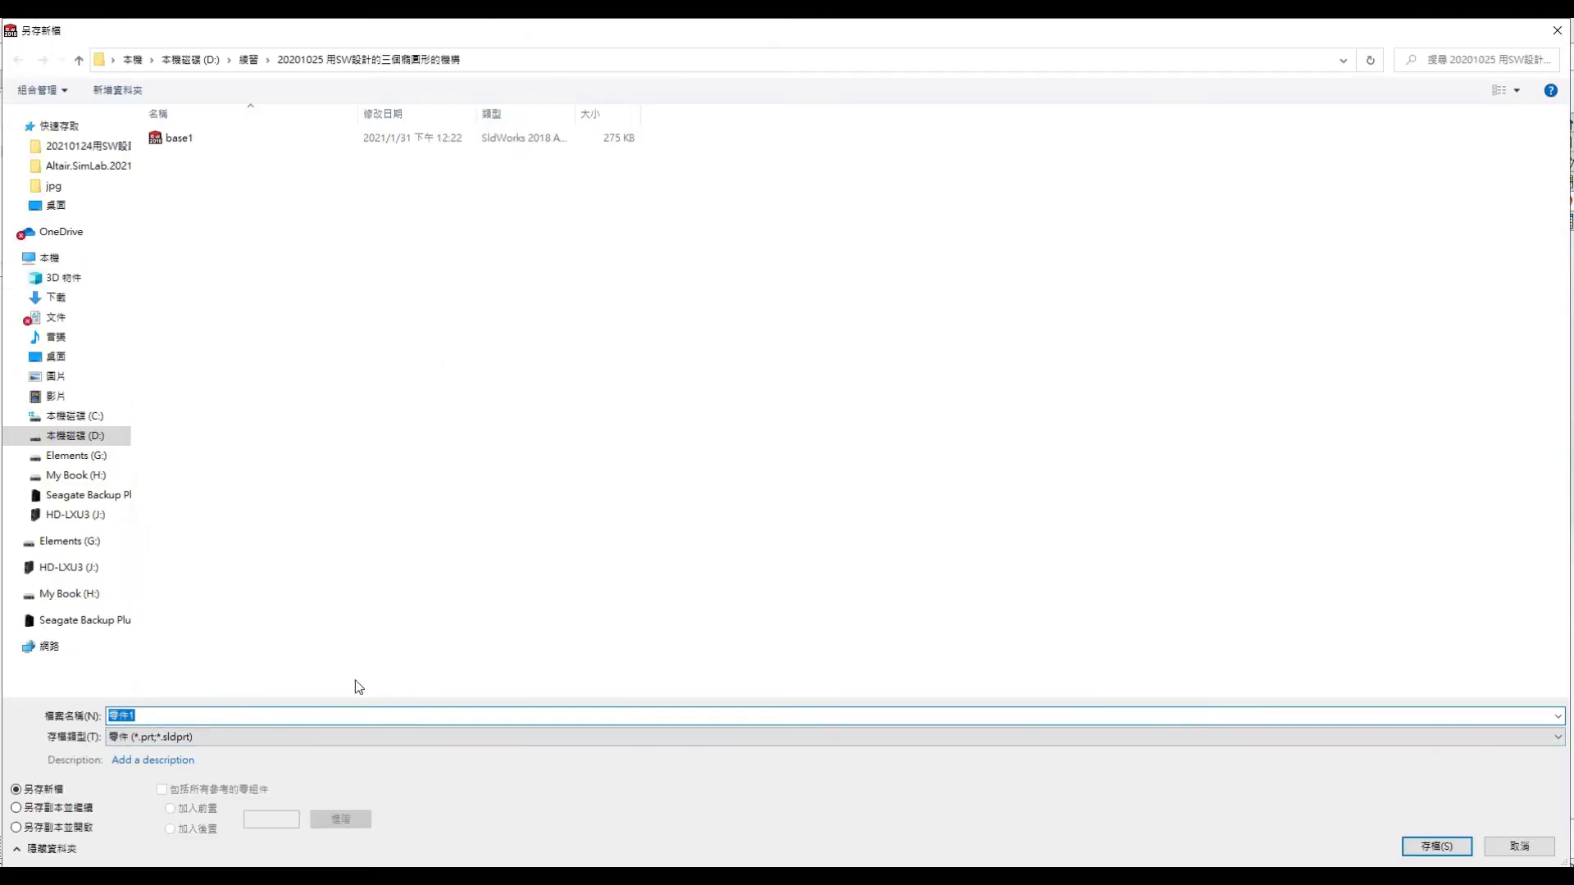
key("Return")
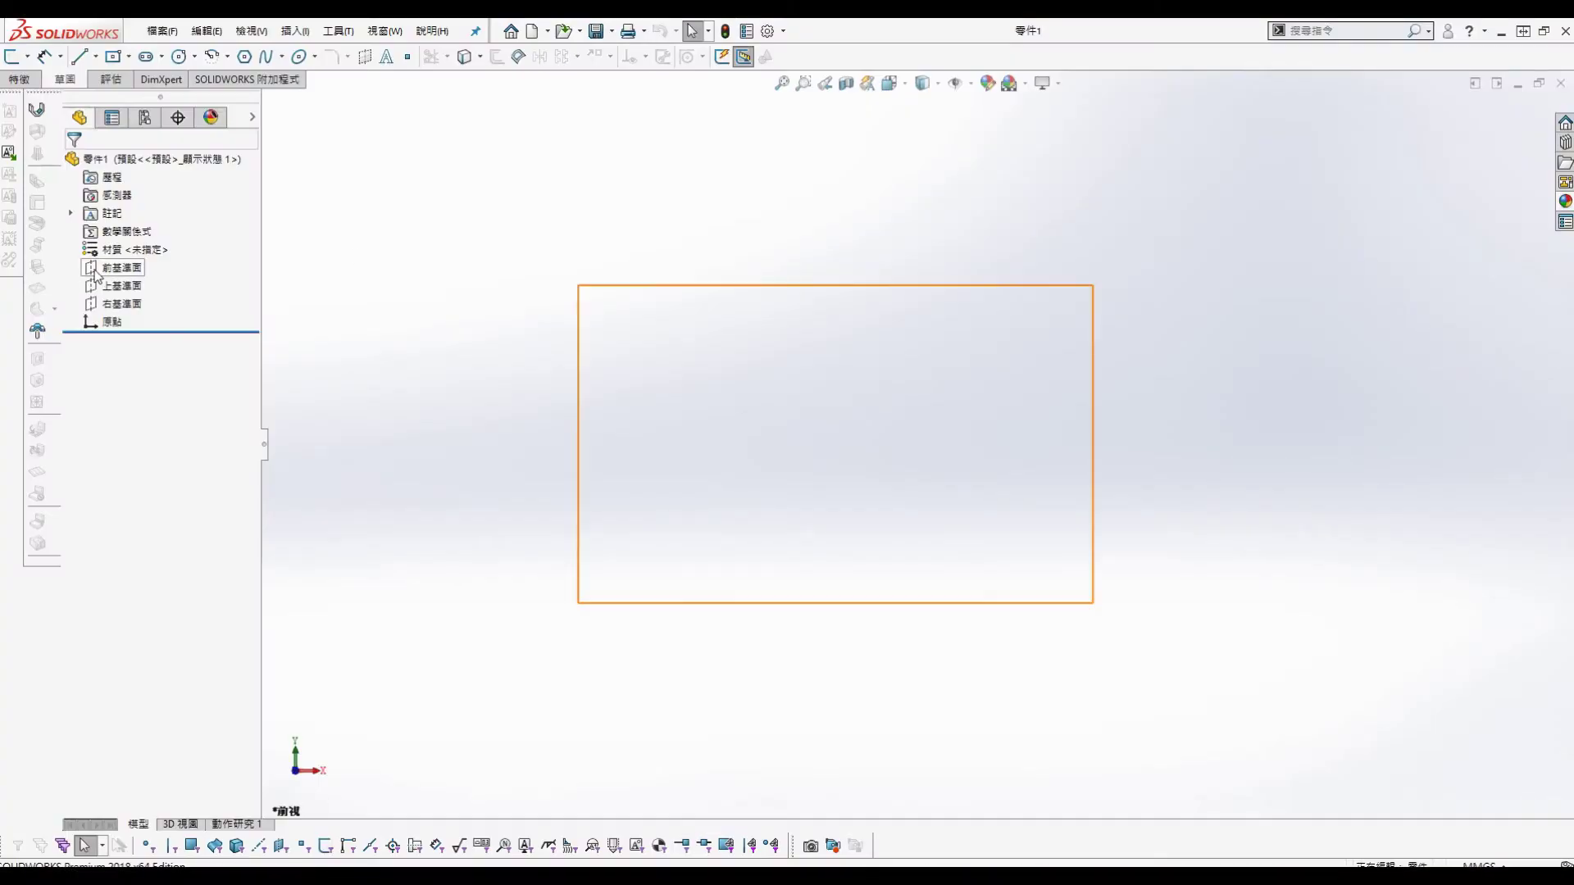
Step: Start a sketch on the new part's front plane and draw a circle about 39 mm in diameter centred on the origin
left_click(106, 271)
left_click(115, 242)
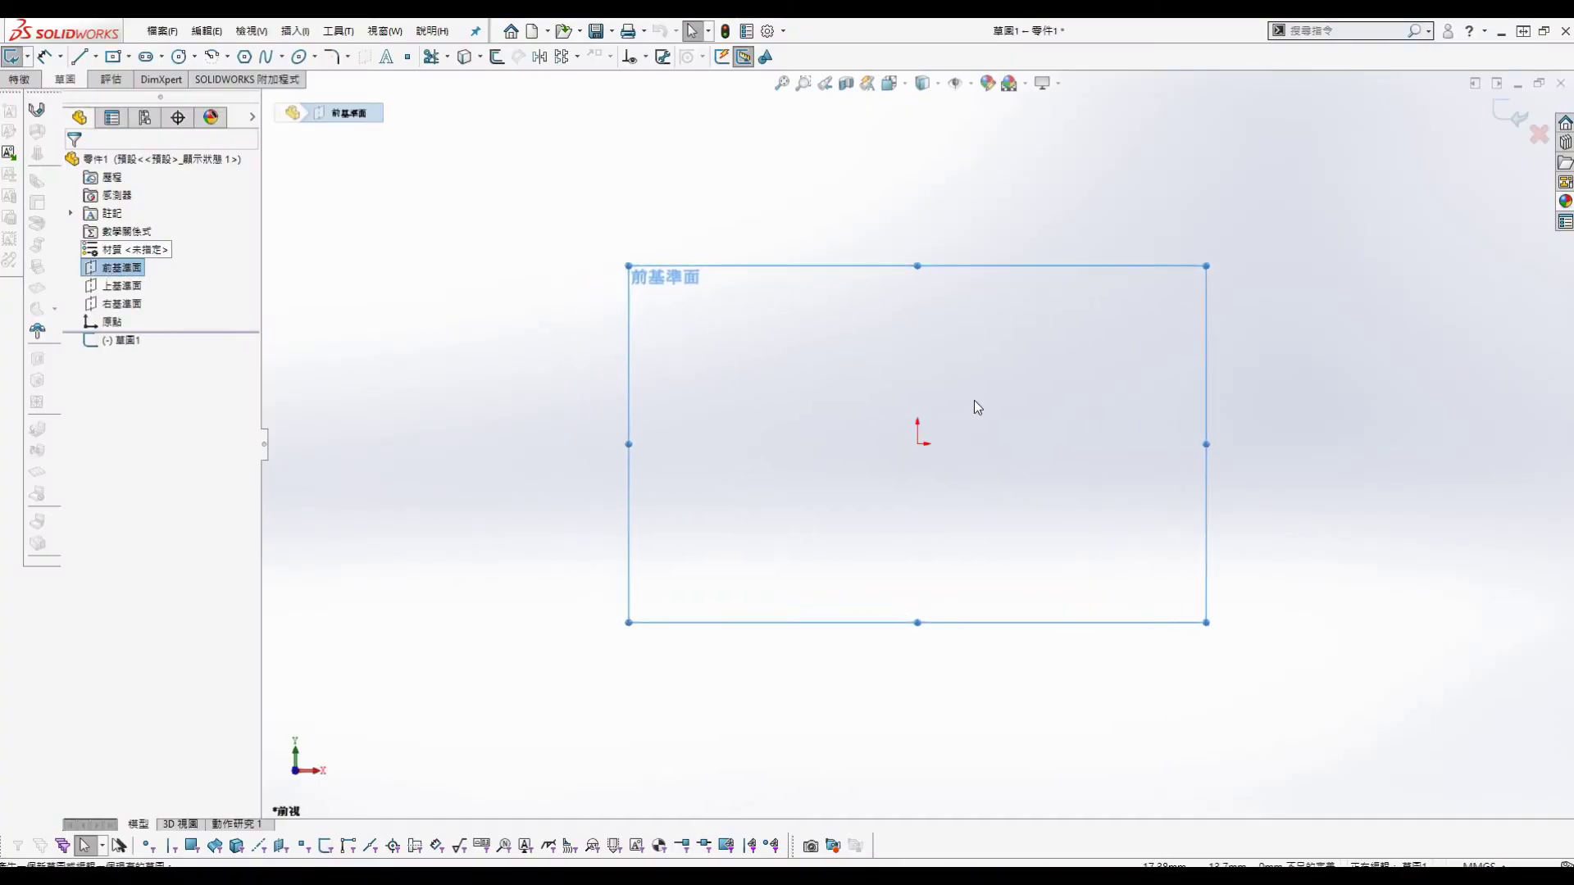
left_click(179, 57)
left_click(918, 443)
left_click(855, 439)
Step: Dimension the circle's diameter as 12 mm
right_click(908, 349)
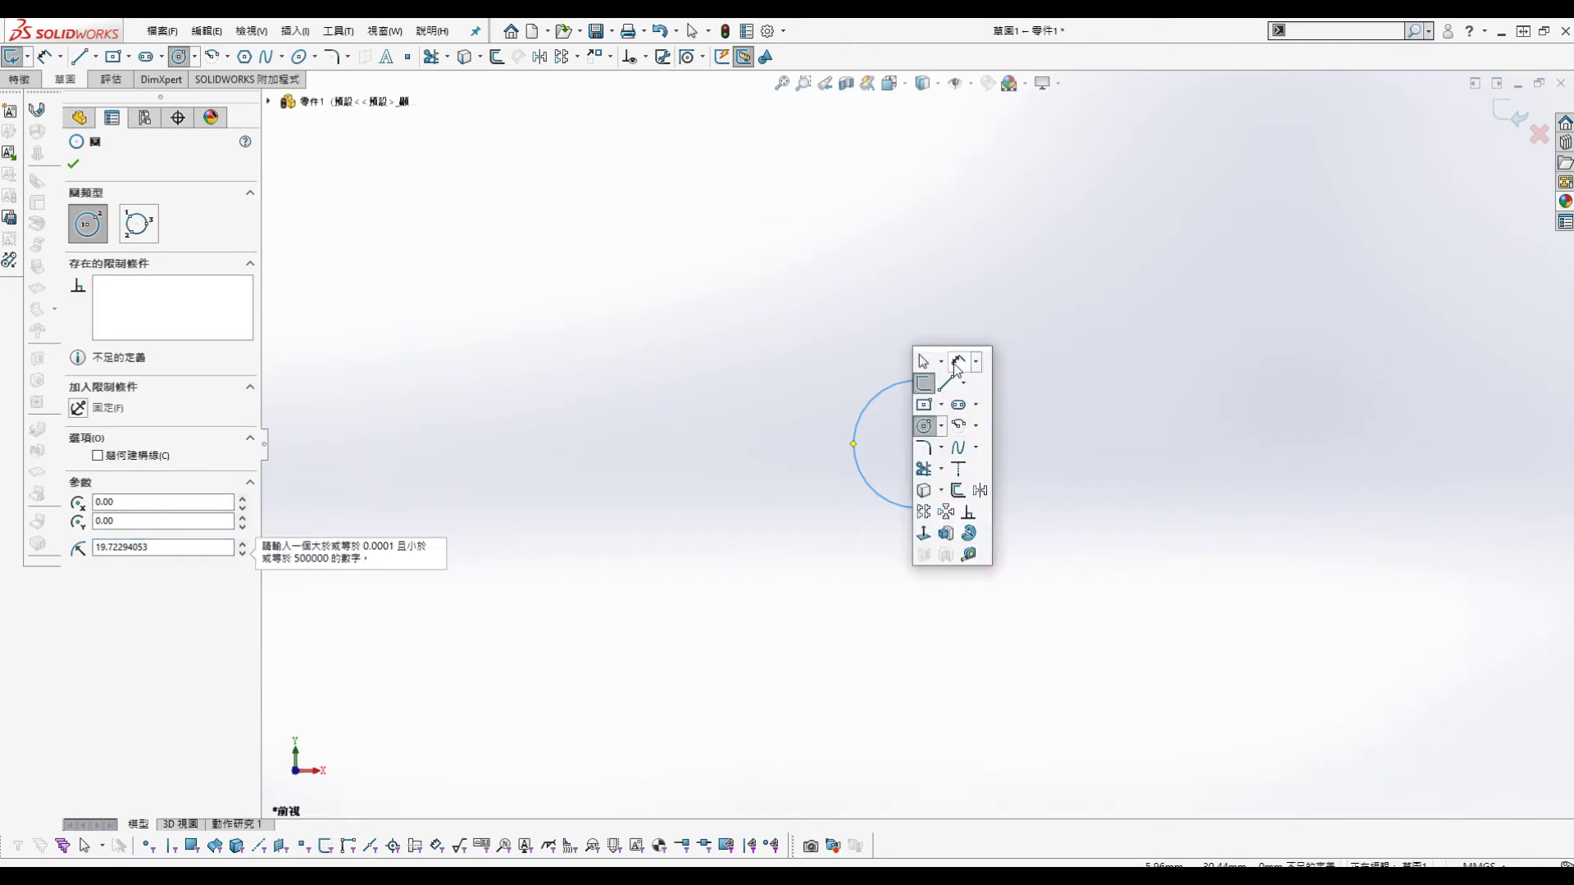
left_click(992, 404)
left_click(975, 413)
left_click(973, 407)
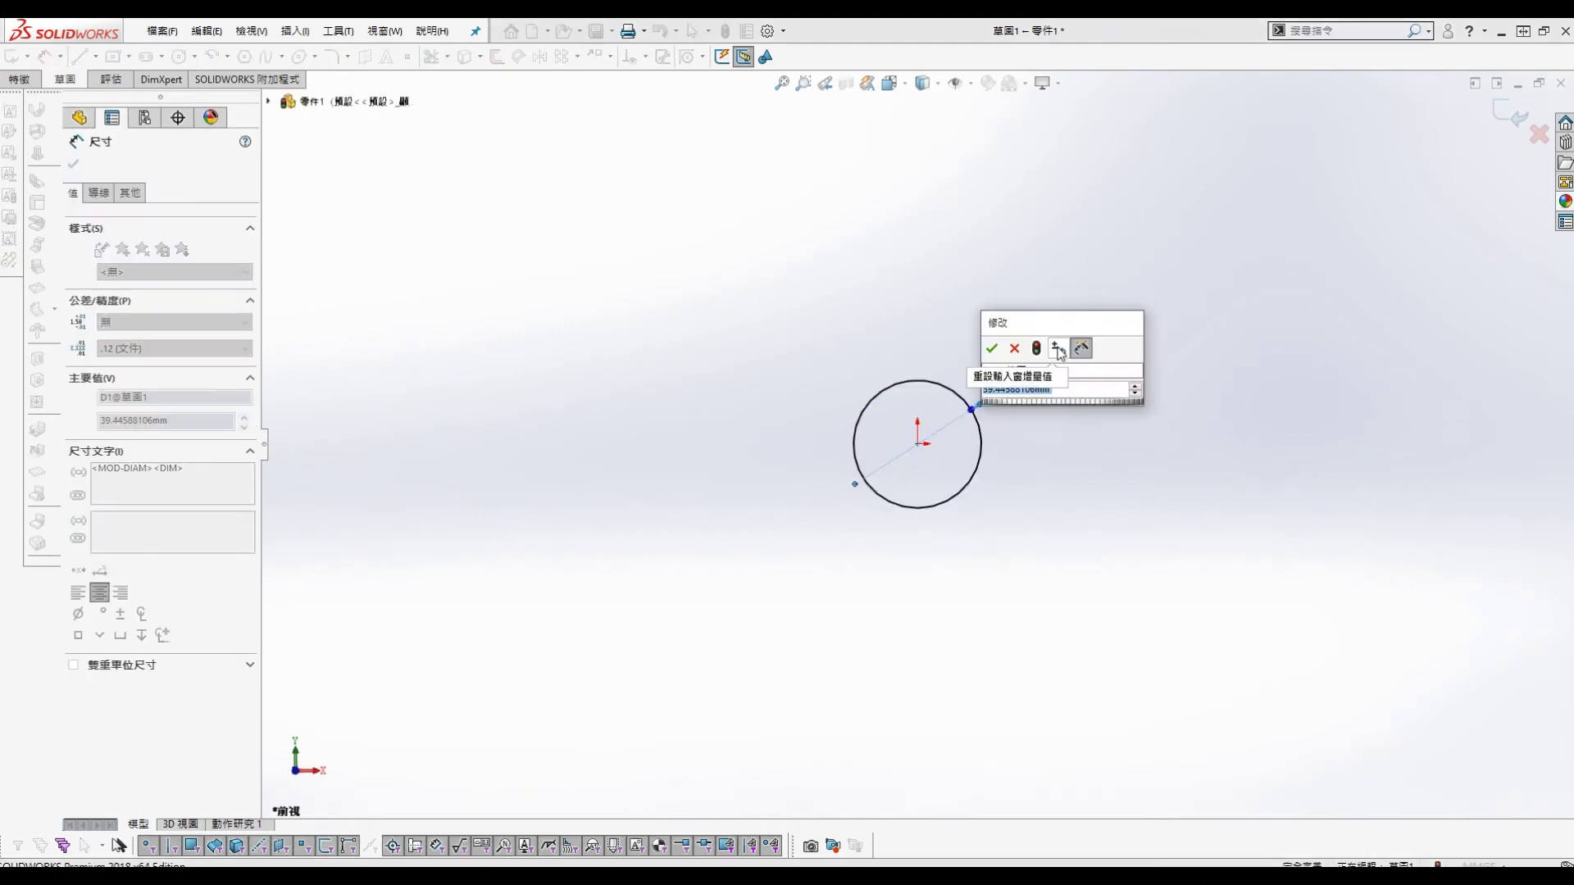
type("12")
key("Return")
key("Escape")
Step: Draw a vertical centreline from the origin up past the circle
key("s")
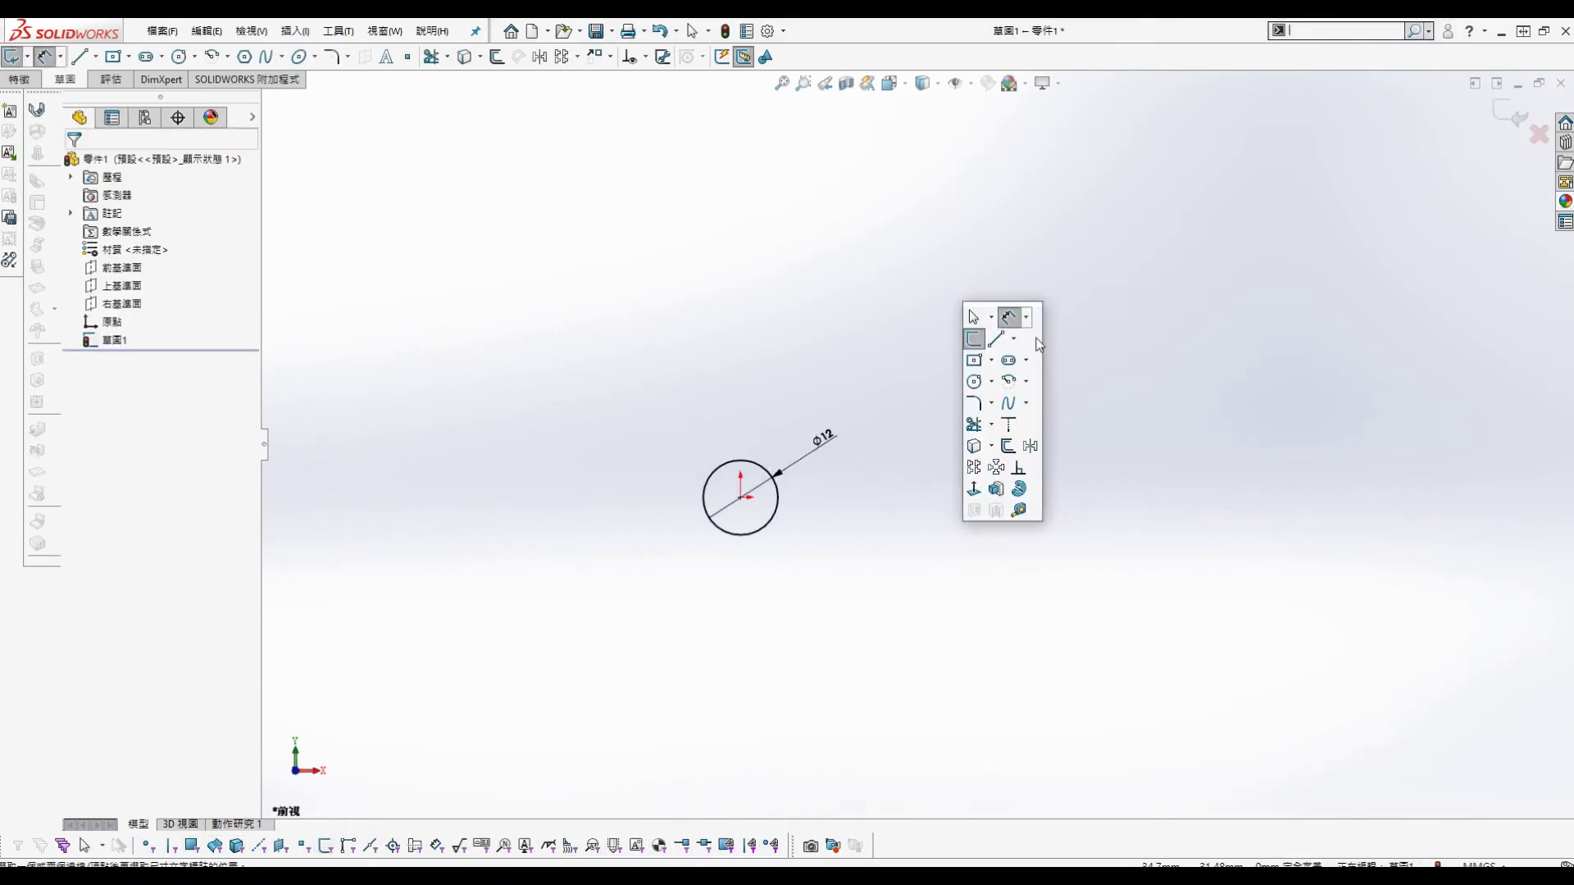
left_click(1014, 339)
left_click(1029, 376)
left_click(741, 128)
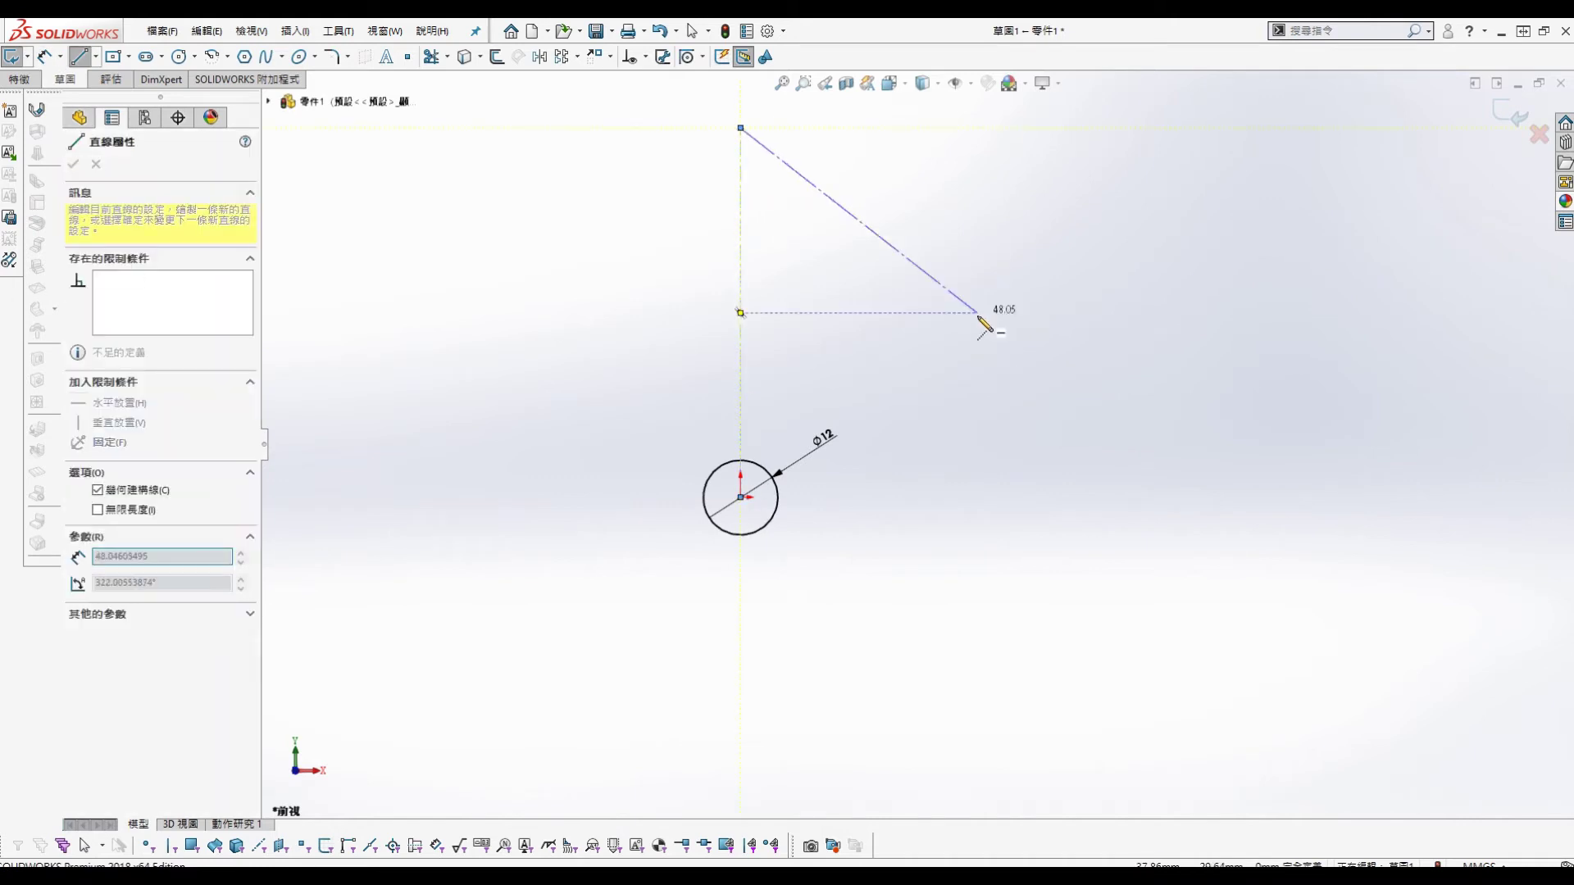
key("Escape")
Step: Draw an upright ellipse about 27 mm wide above the circle, centred on the vertical centreline
scroll(851, 287, "up", 1)
scroll(849, 281, "down", 1)
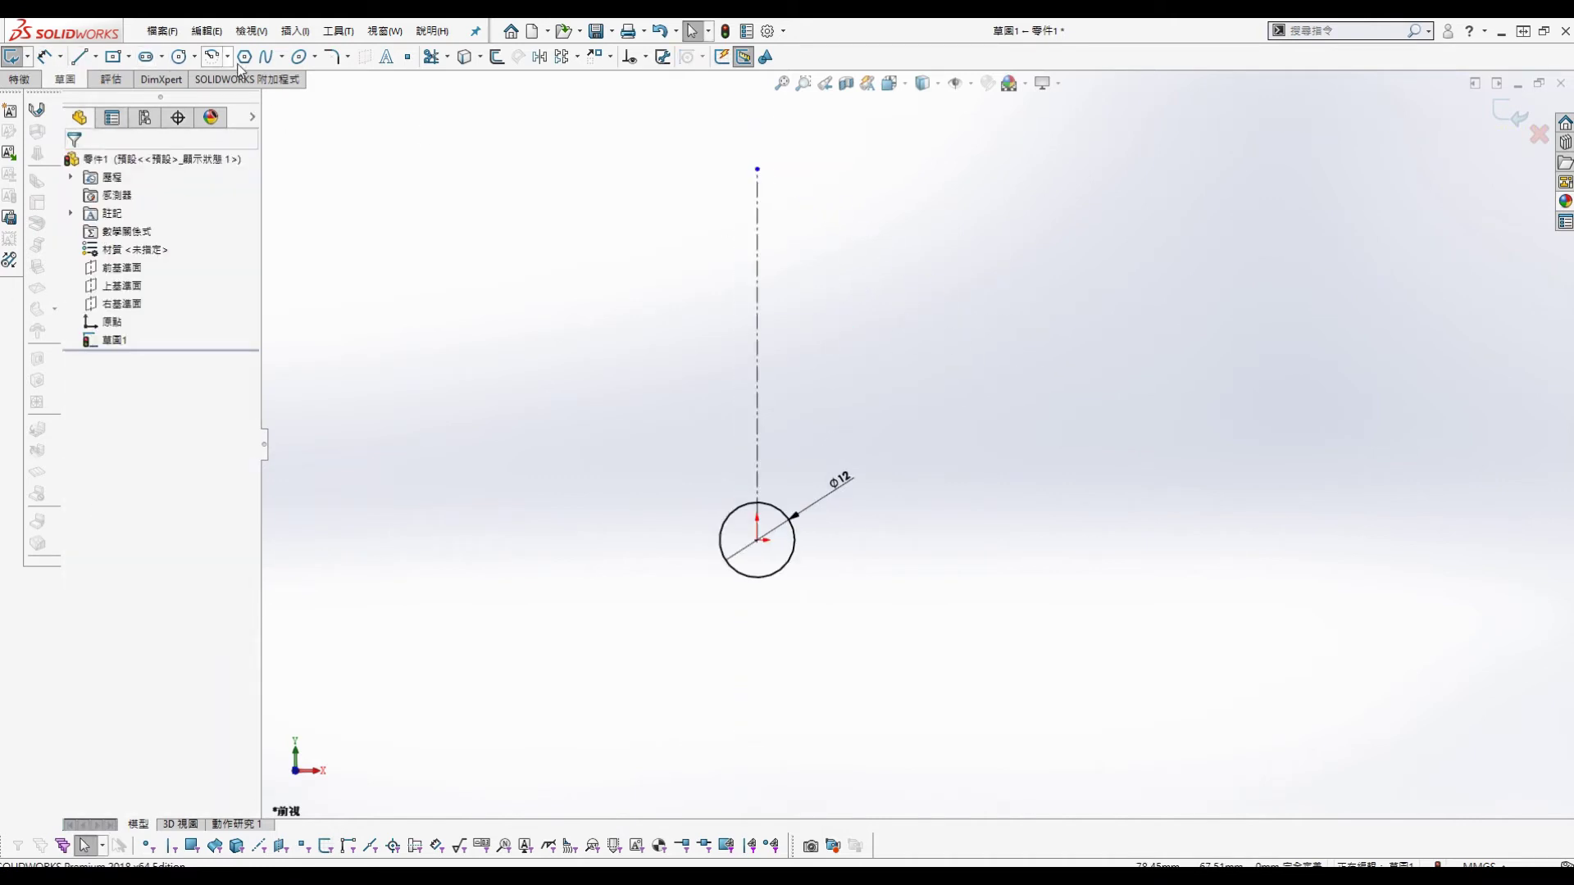
left_click(317, 57)
left_click(335, 78)
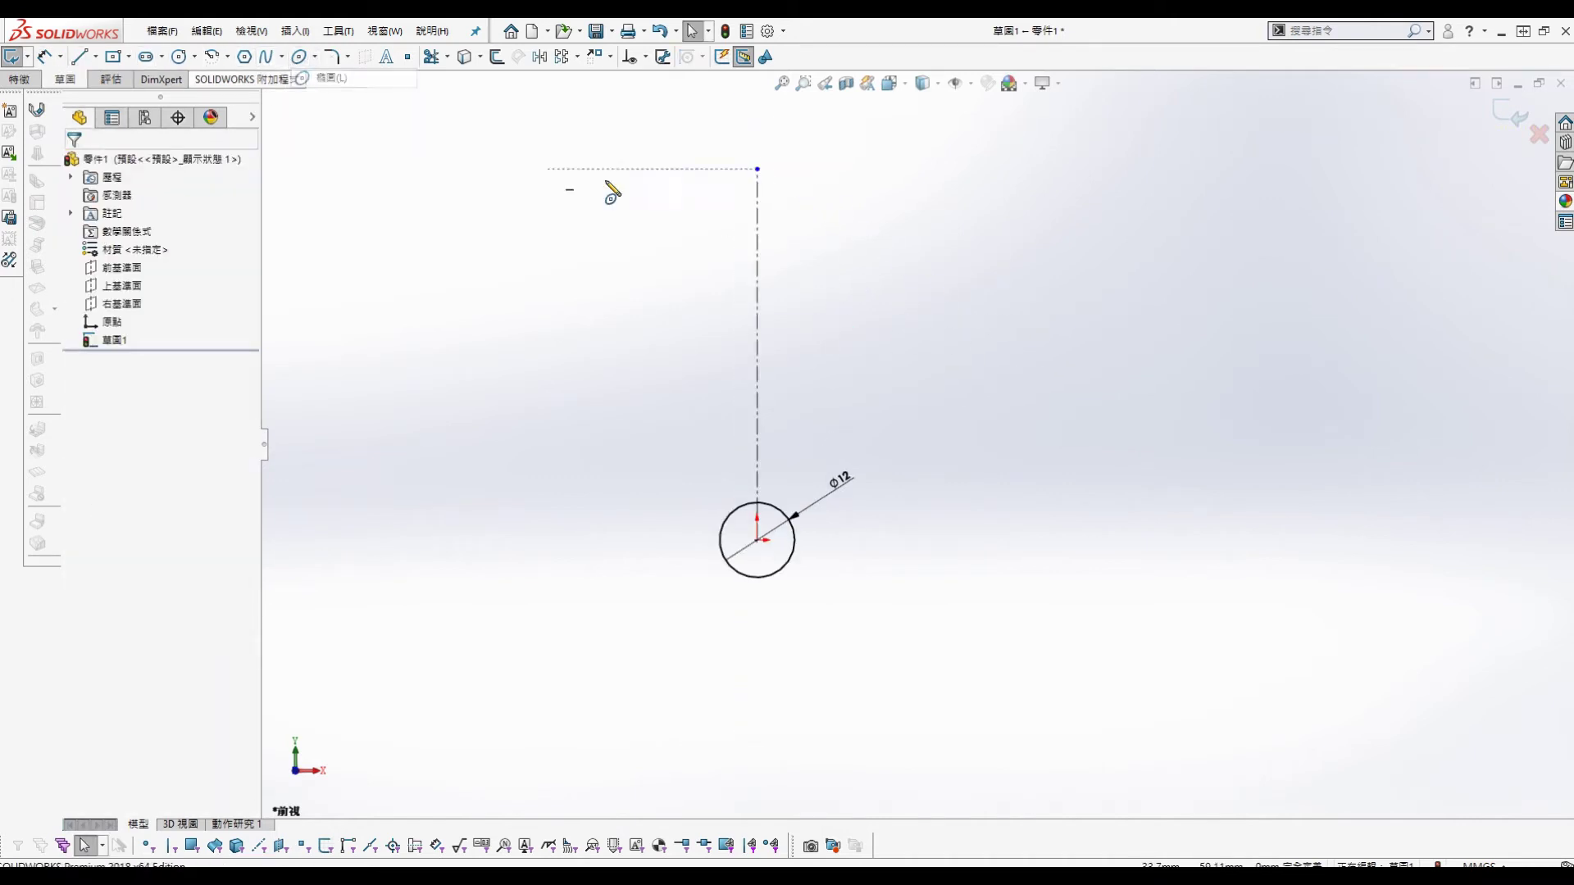
left_click(757, 200)
left_click(757, 420)
left_click(800, 385)
key("Escape")
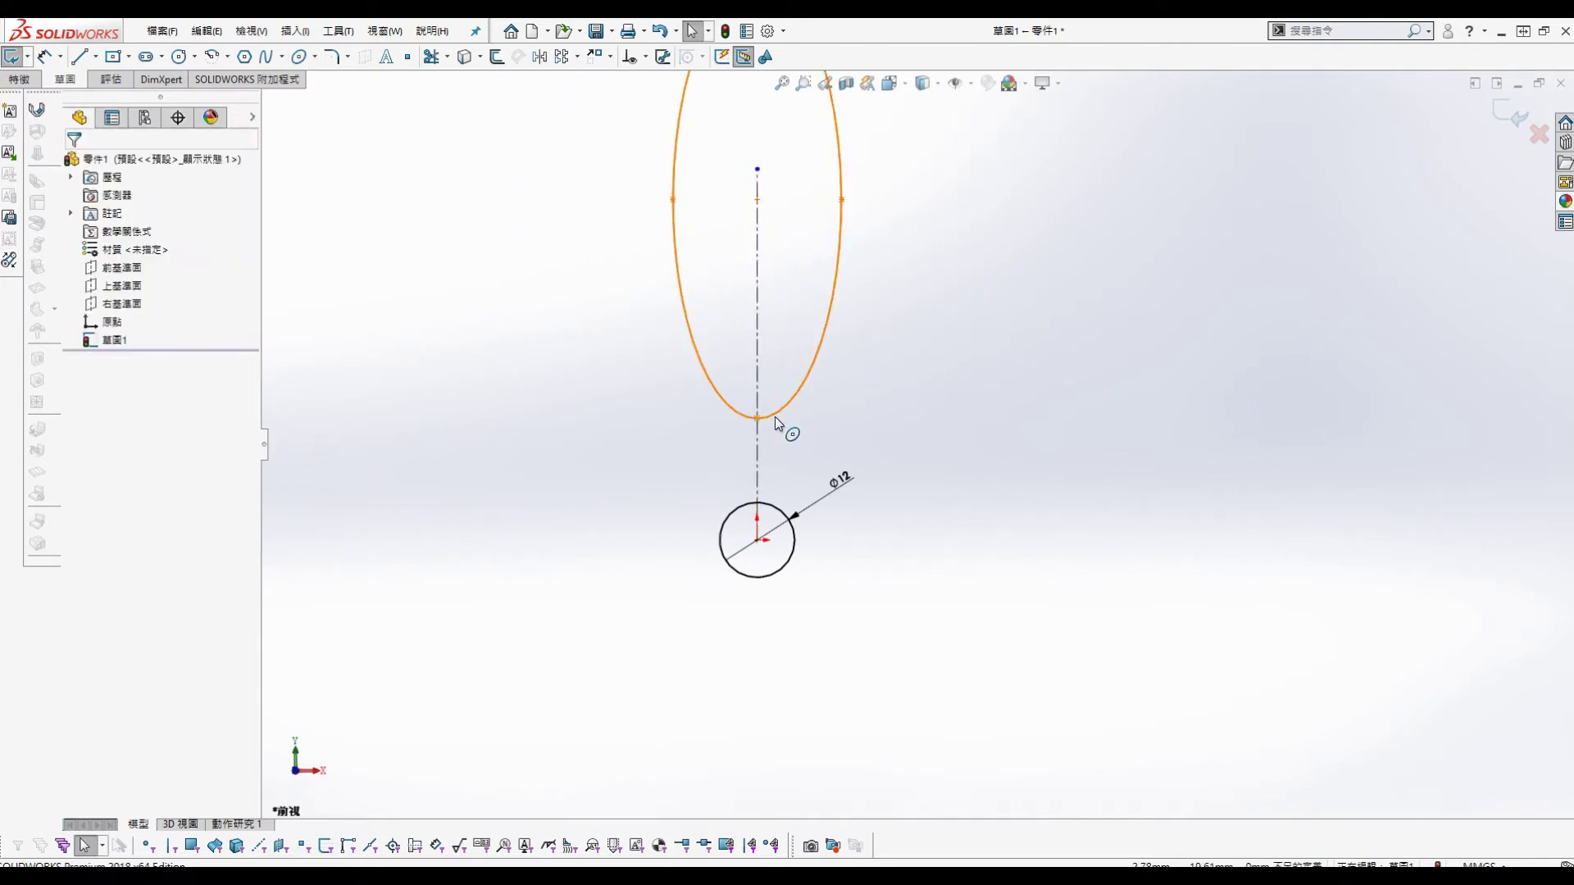
Step: Make the ellipse's lowest point coincident with the circle
left_click(757, 418)
left_click(765, 502, "ctrl")
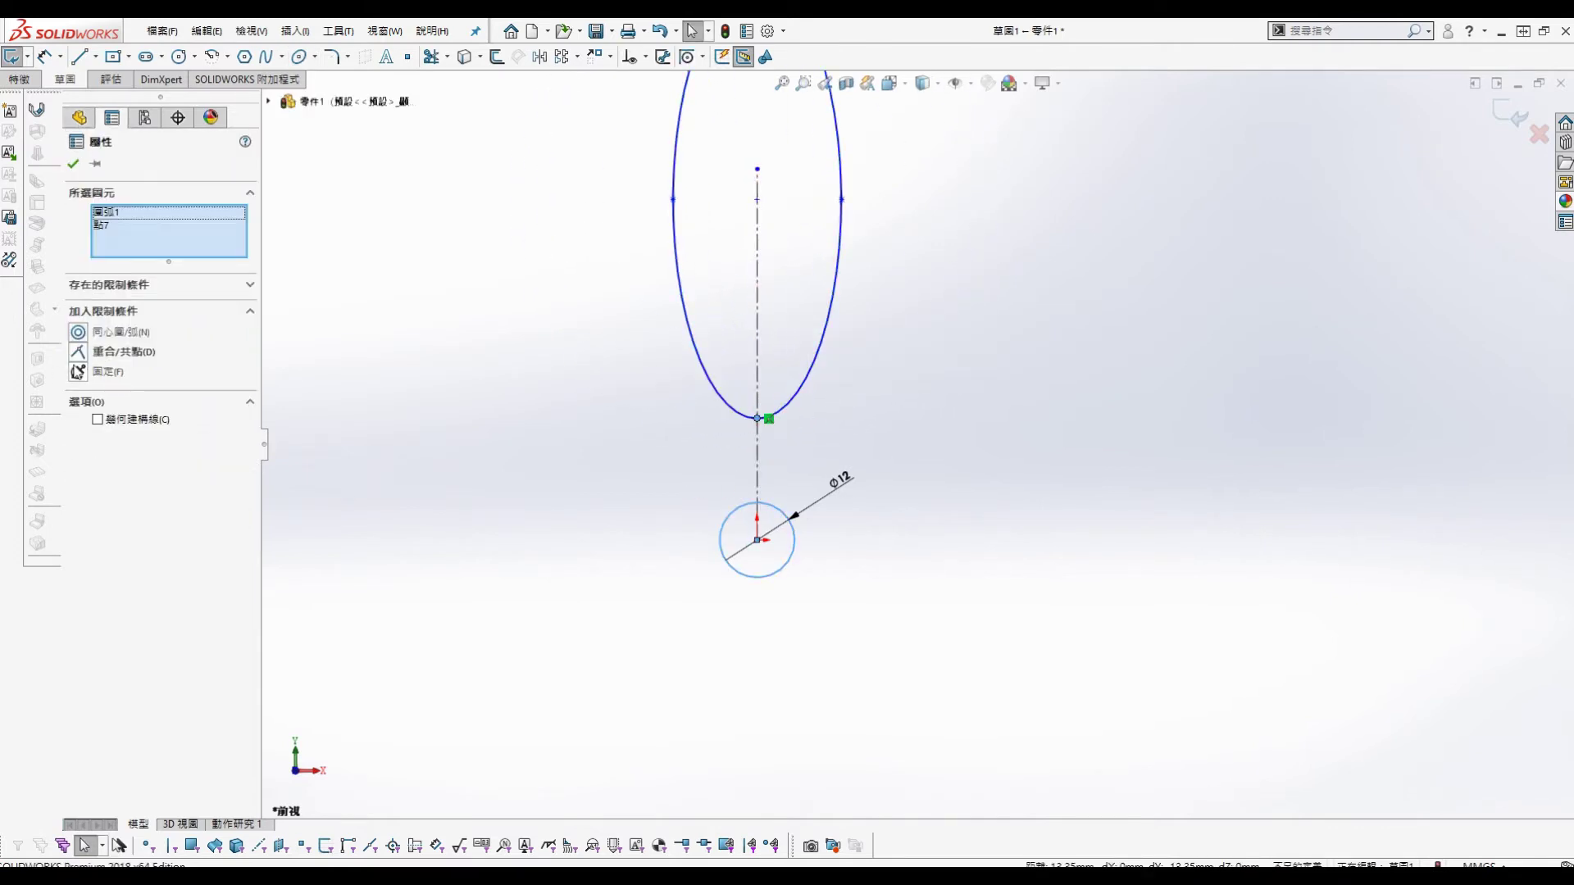
left_click(78, 353)
left_click(1290, 295)
scroll(1279, 299, "up", 5)
scroll(1100, 331, "down", 2)
Step: Make the ellipse's topmost point coincident with the vertical centreline
key("s")
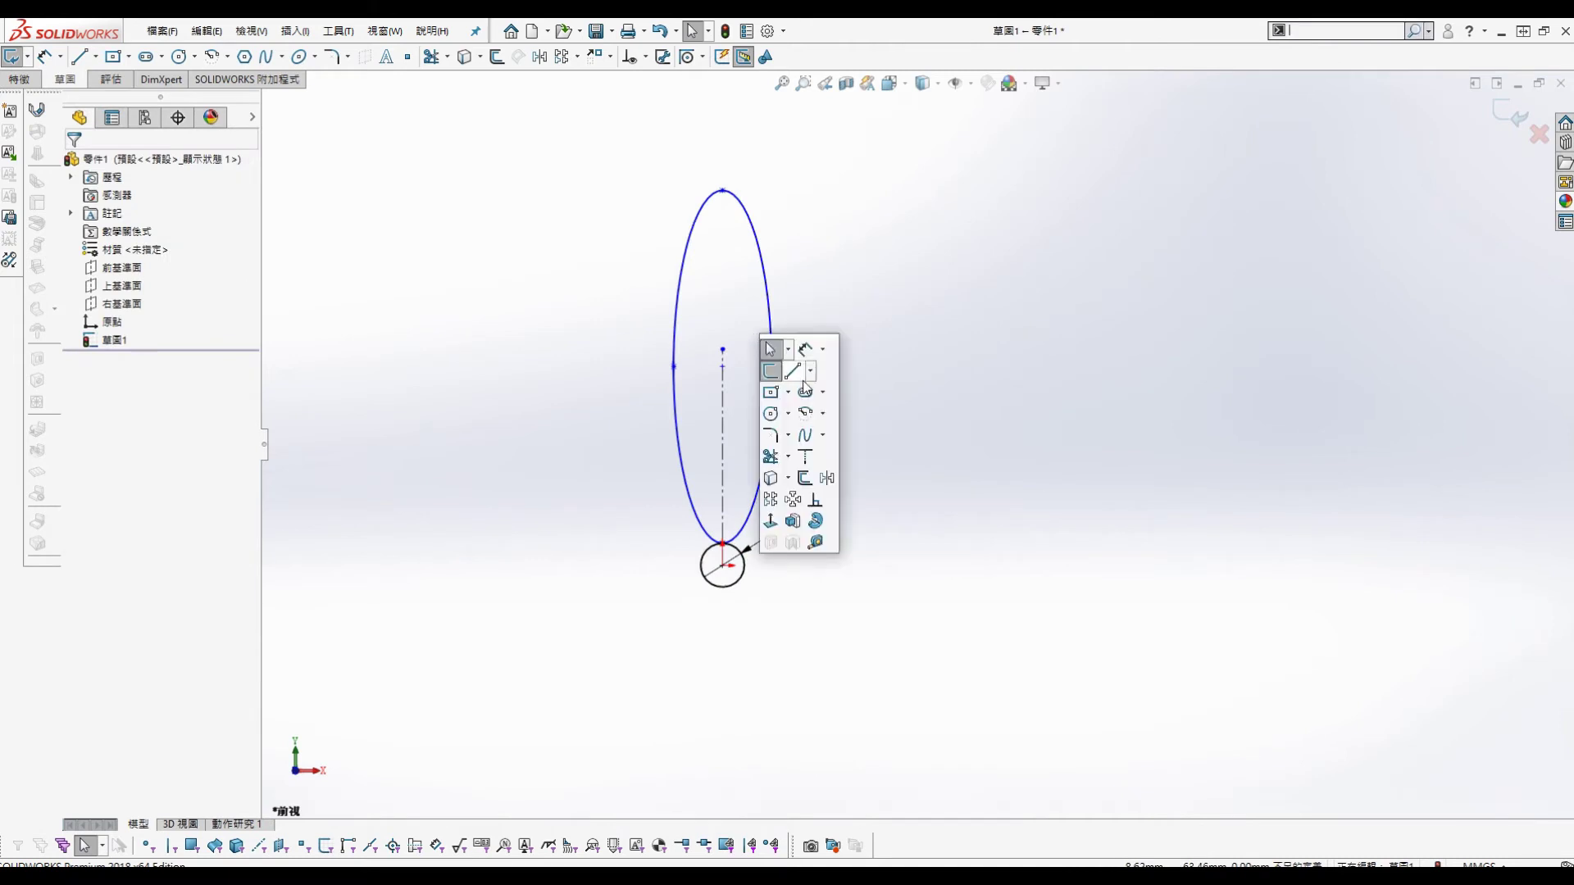
left_click(723, 358)
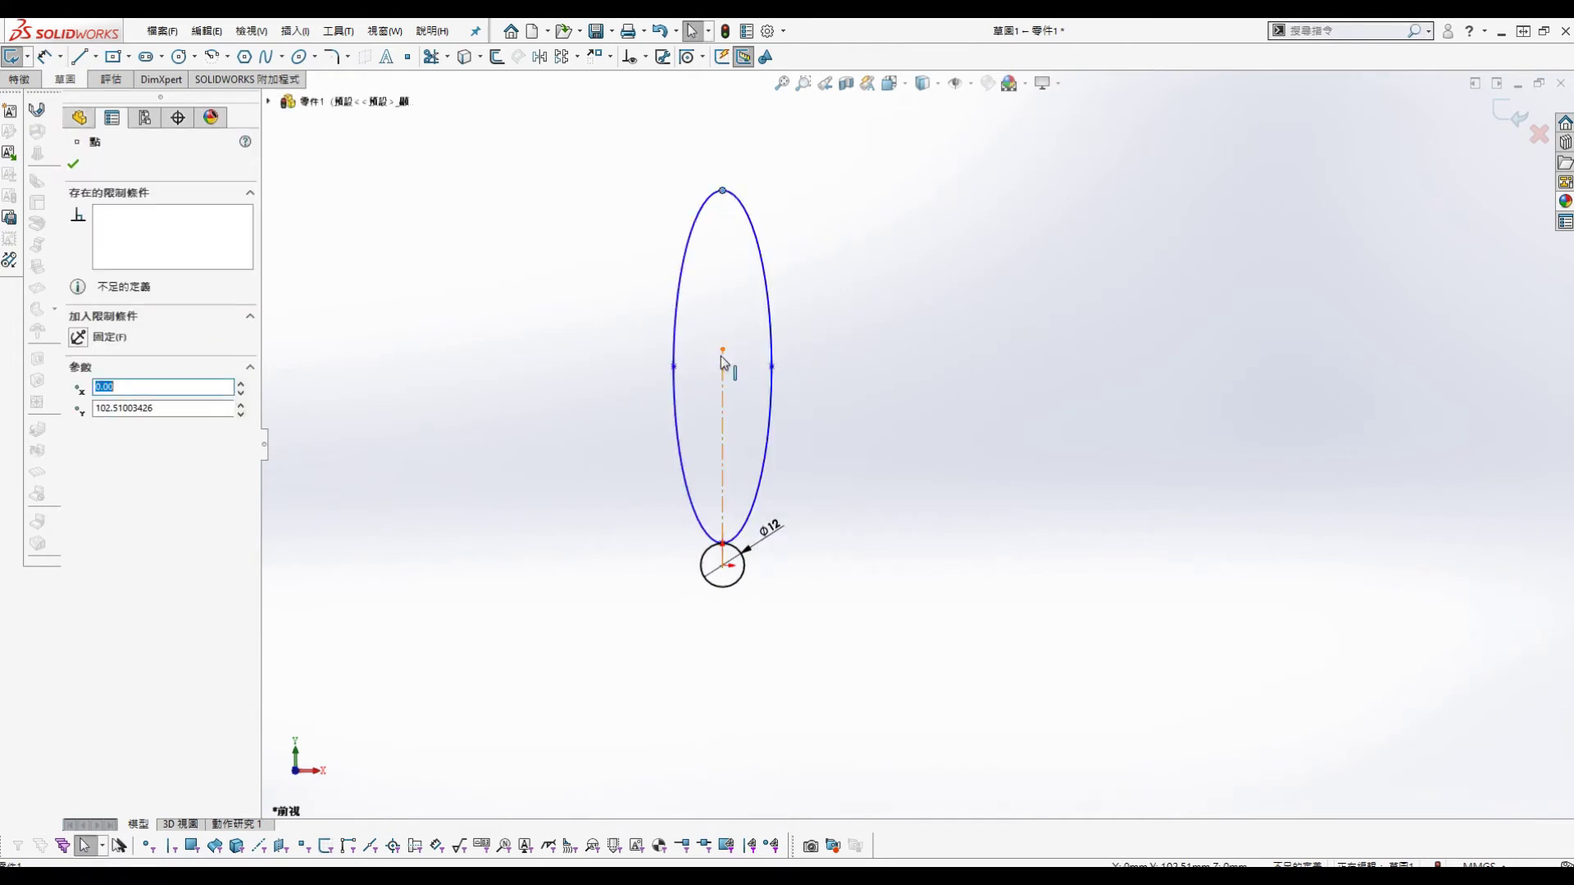
left_click(722, 406, "ctrl")
left_click(77, 355)
left_click(793, 359)
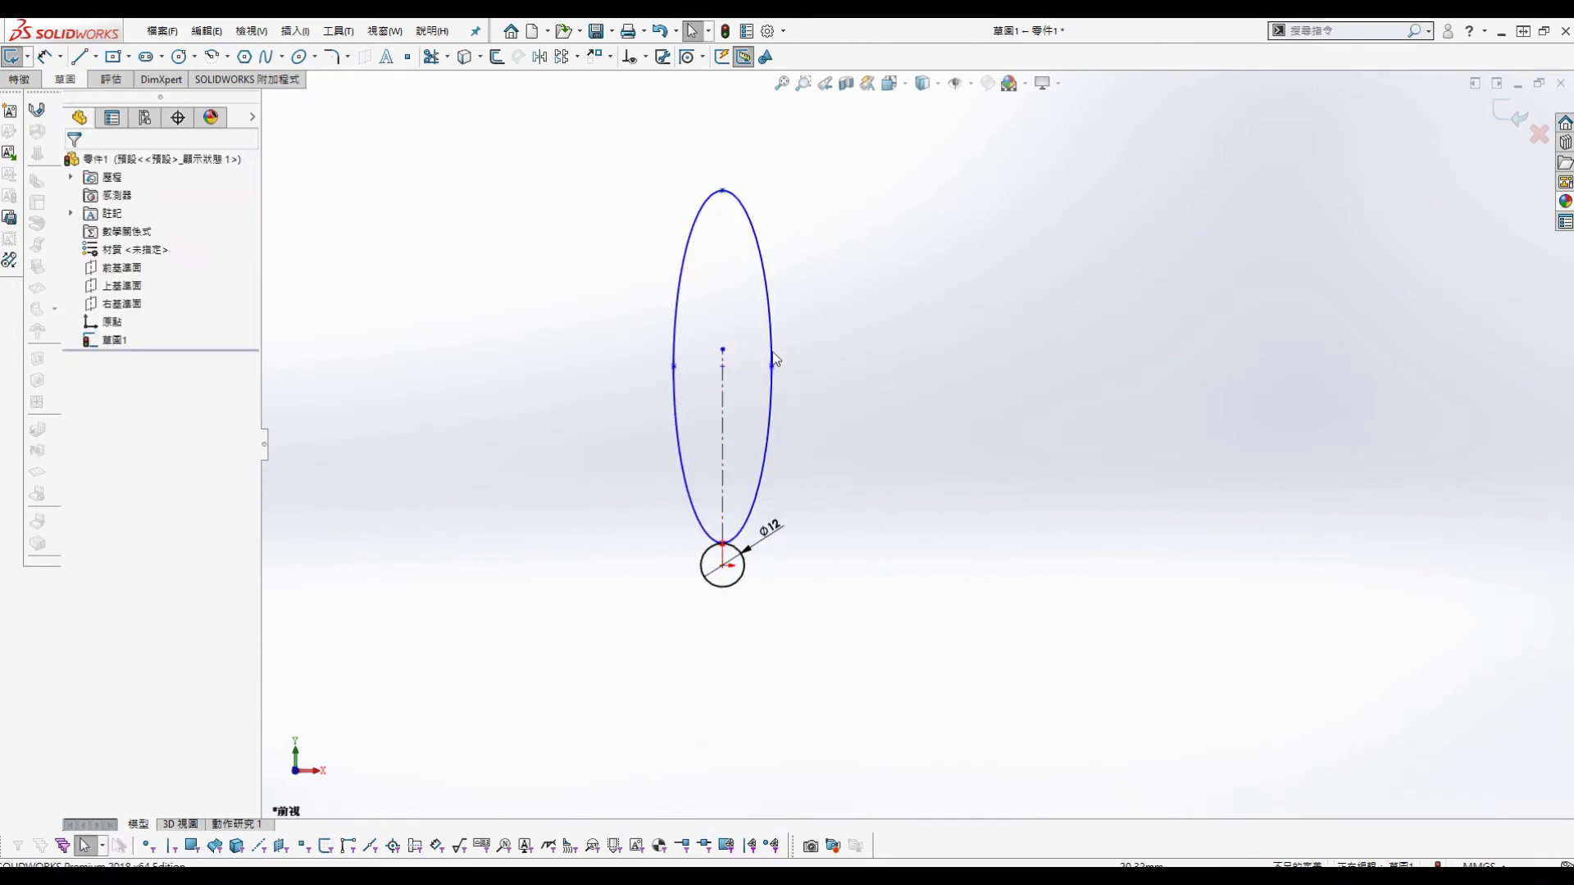
Step: Dimension the ellipse's width between its two side points as 22.5 mm
scroll(777, 356, "down", 3)
scroll(1017, 340, "up", 5)
scroll(1053, 320, "down", 2)
key("s")
left_click(981, 444)
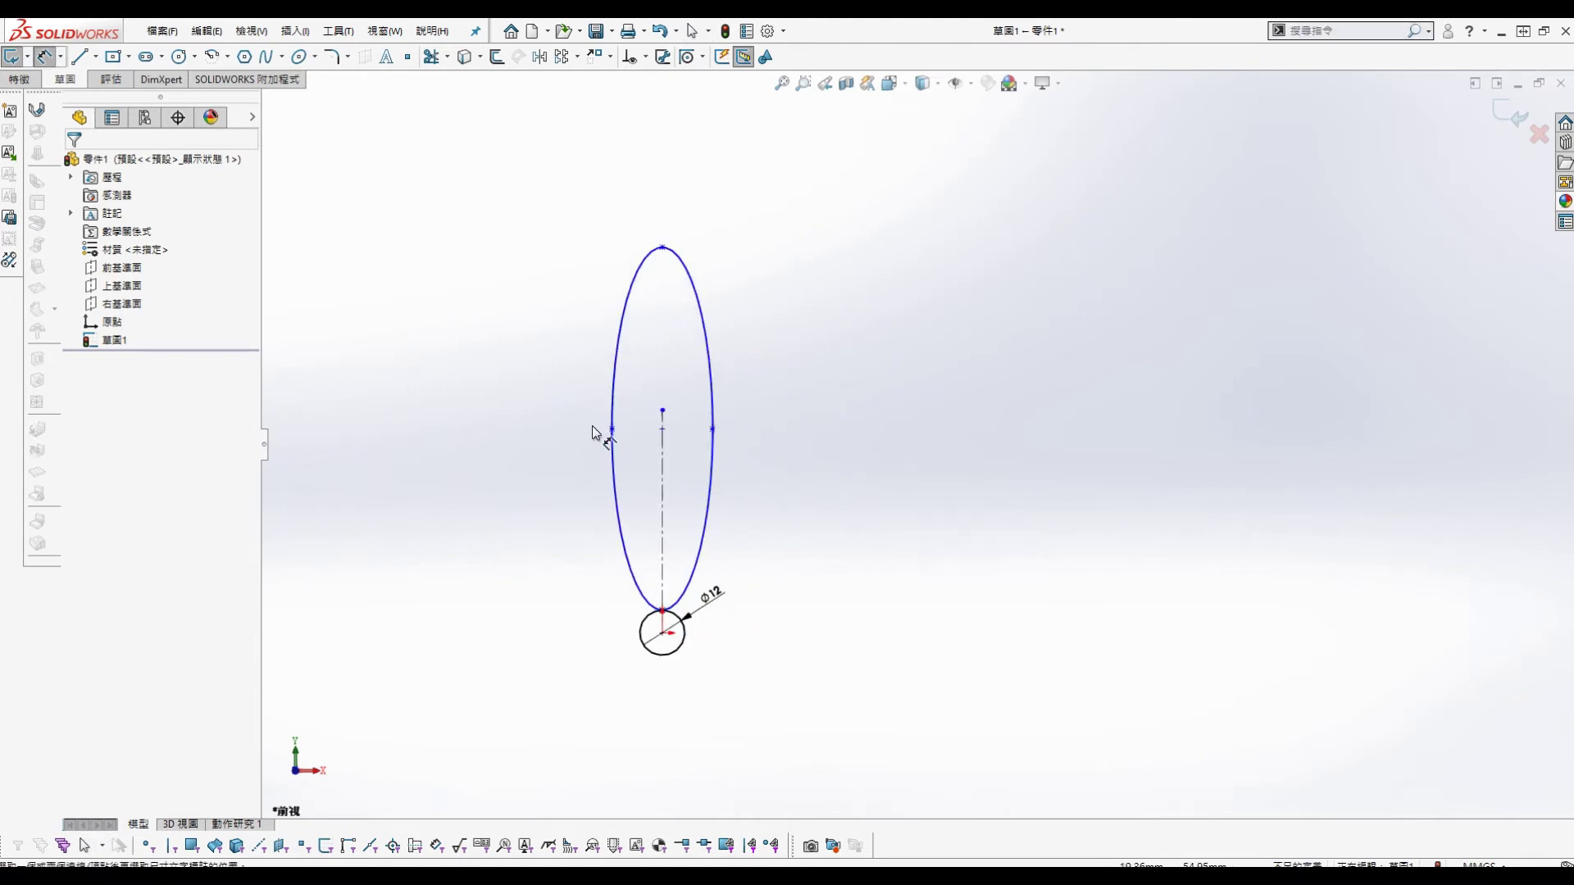
left_click(612, 428)
left_click(712, 428)
left_click(808, 239)
type("2")
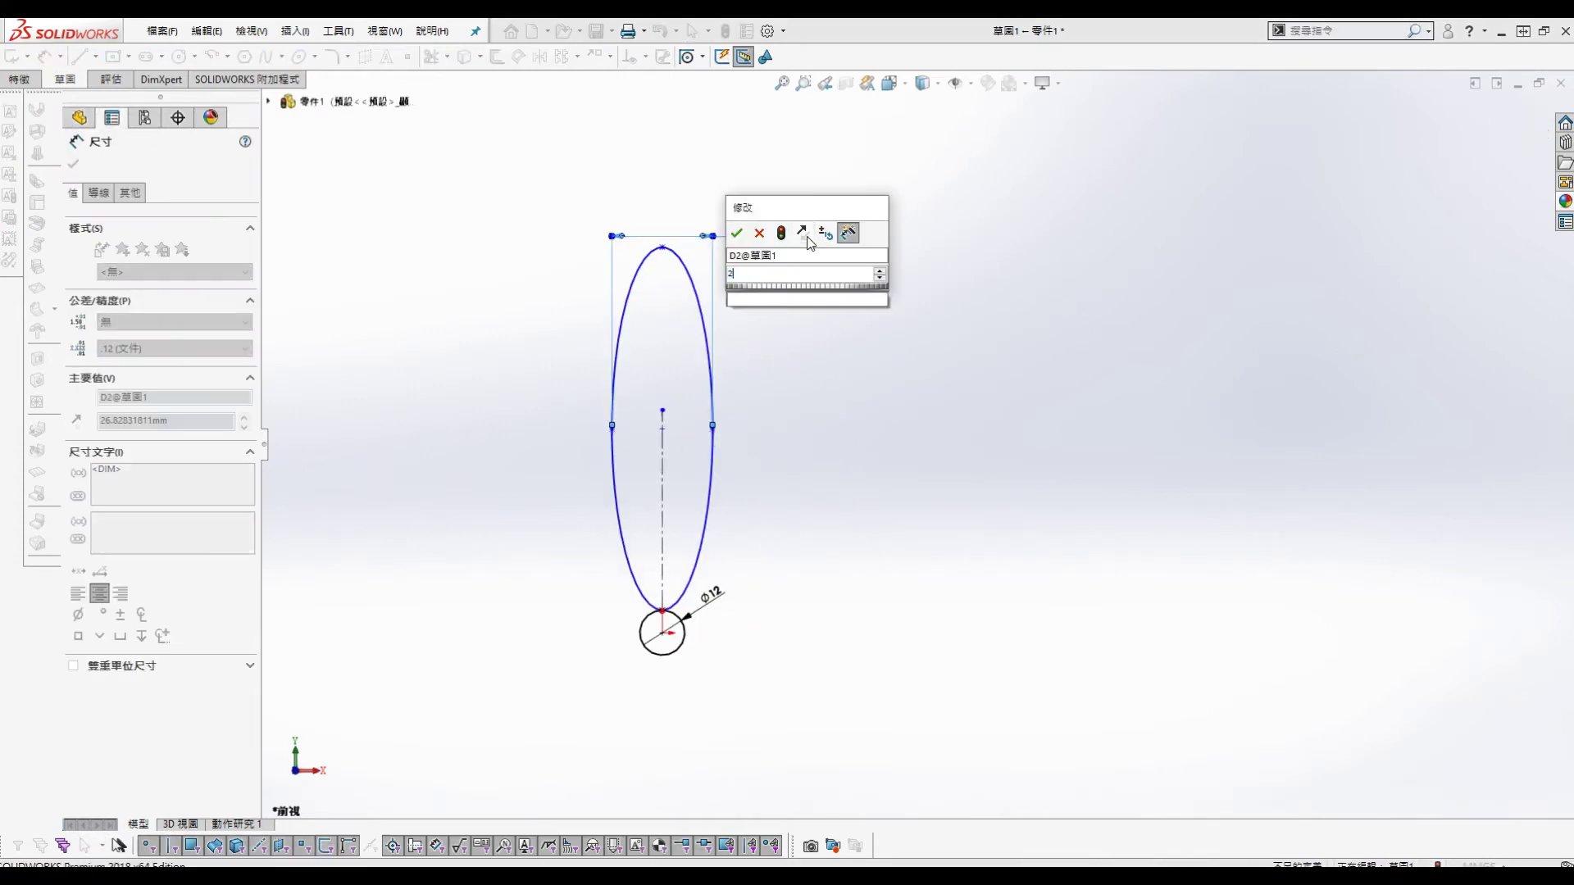
type("2.5")
key("Return")
Step: Dimension the ellipse's height between its top and bottom points as 35 mm
left_click(661, 308)
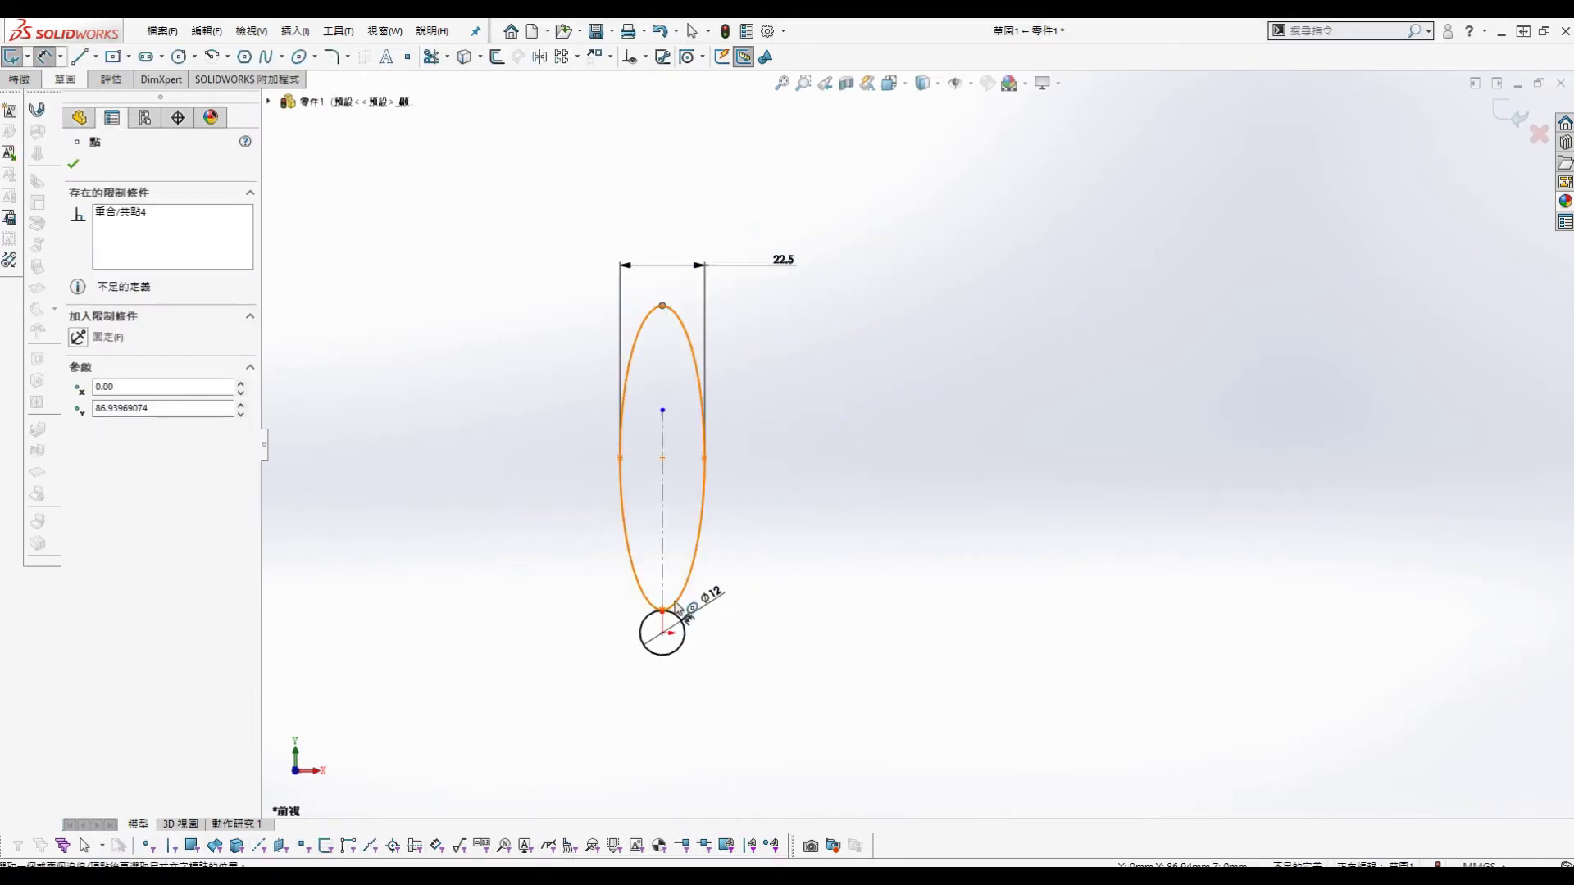
left_click(663, 610)
left_click(836, 459)
type("35")
key("Return")
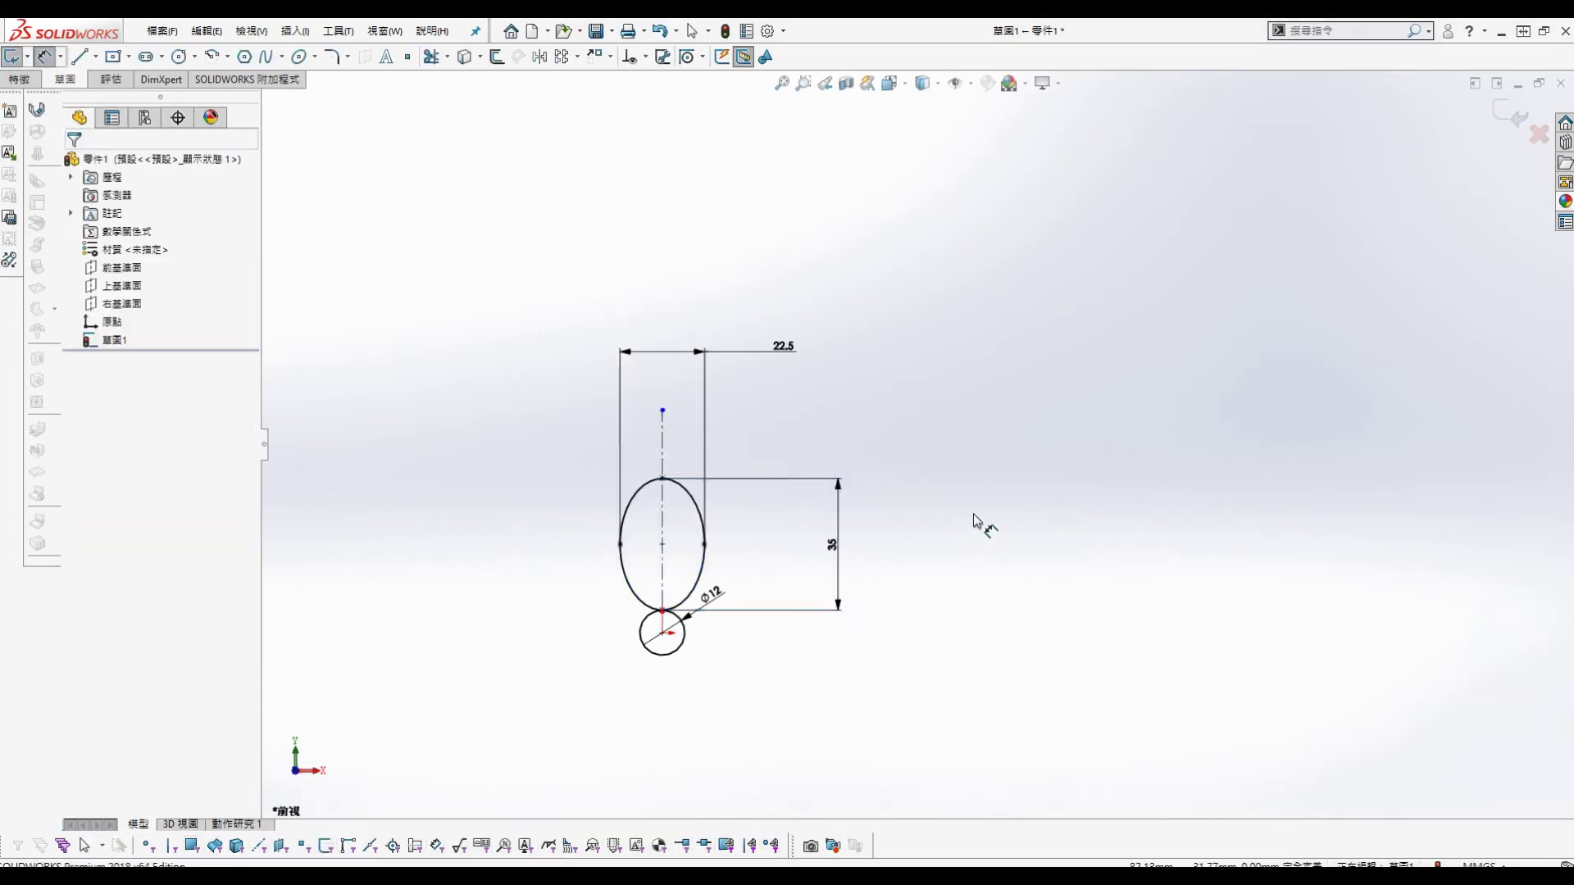
scroll(741, 565, "down", 3)
key("Escape")
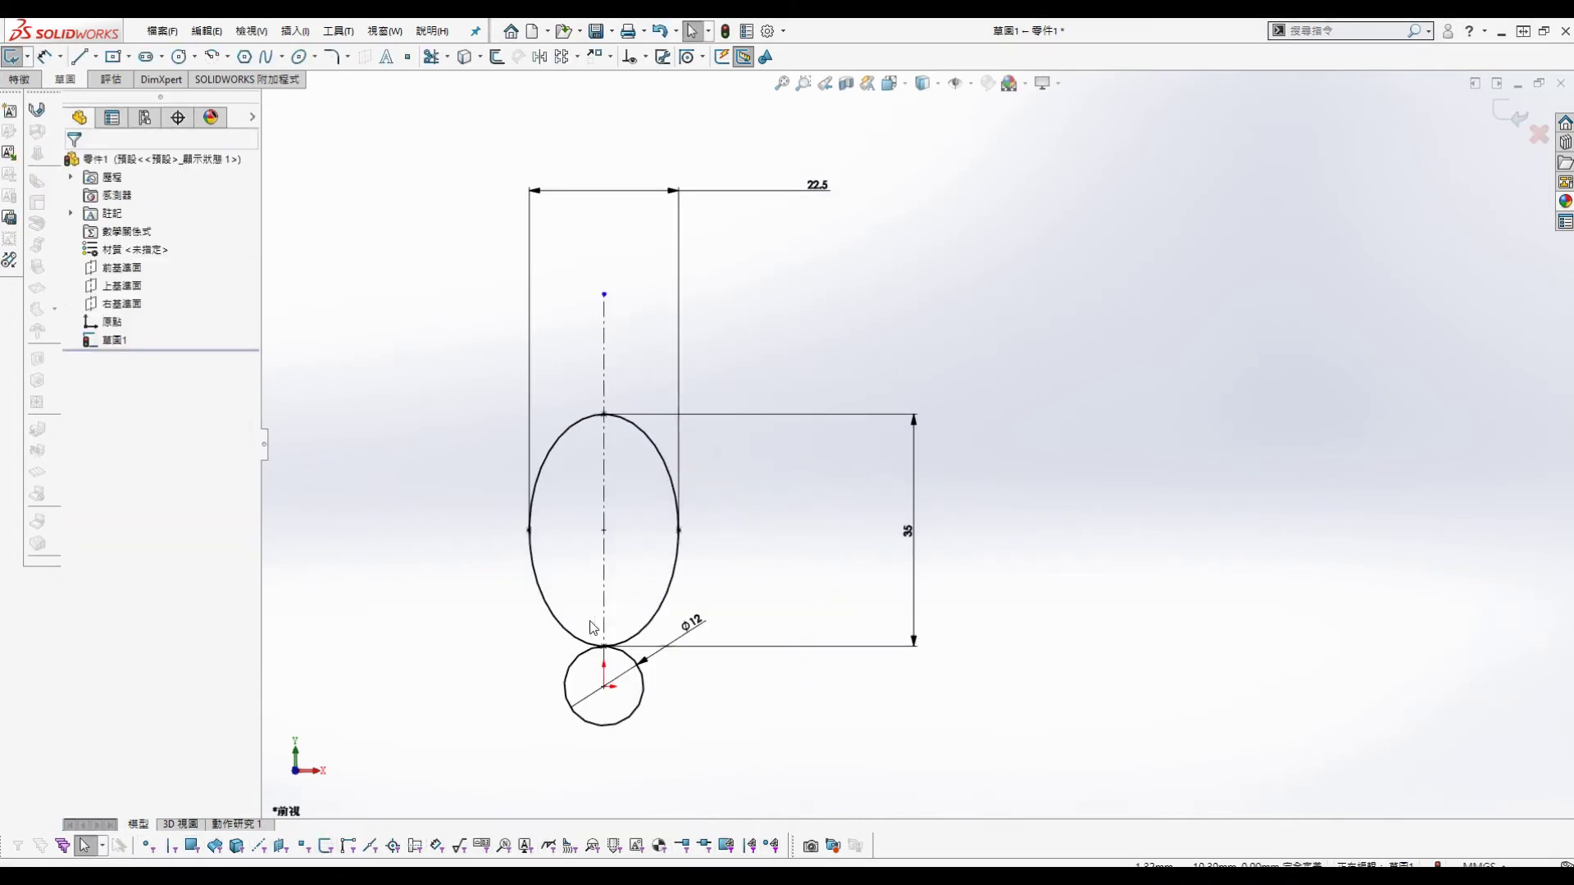
Step: Circular-pattern the ellipse about the origin over 360 degrees with 3 instances
left_click(657, 611)
key("s")
left_click(707, 760)
left_click_drag(138, 375, 14, 340)
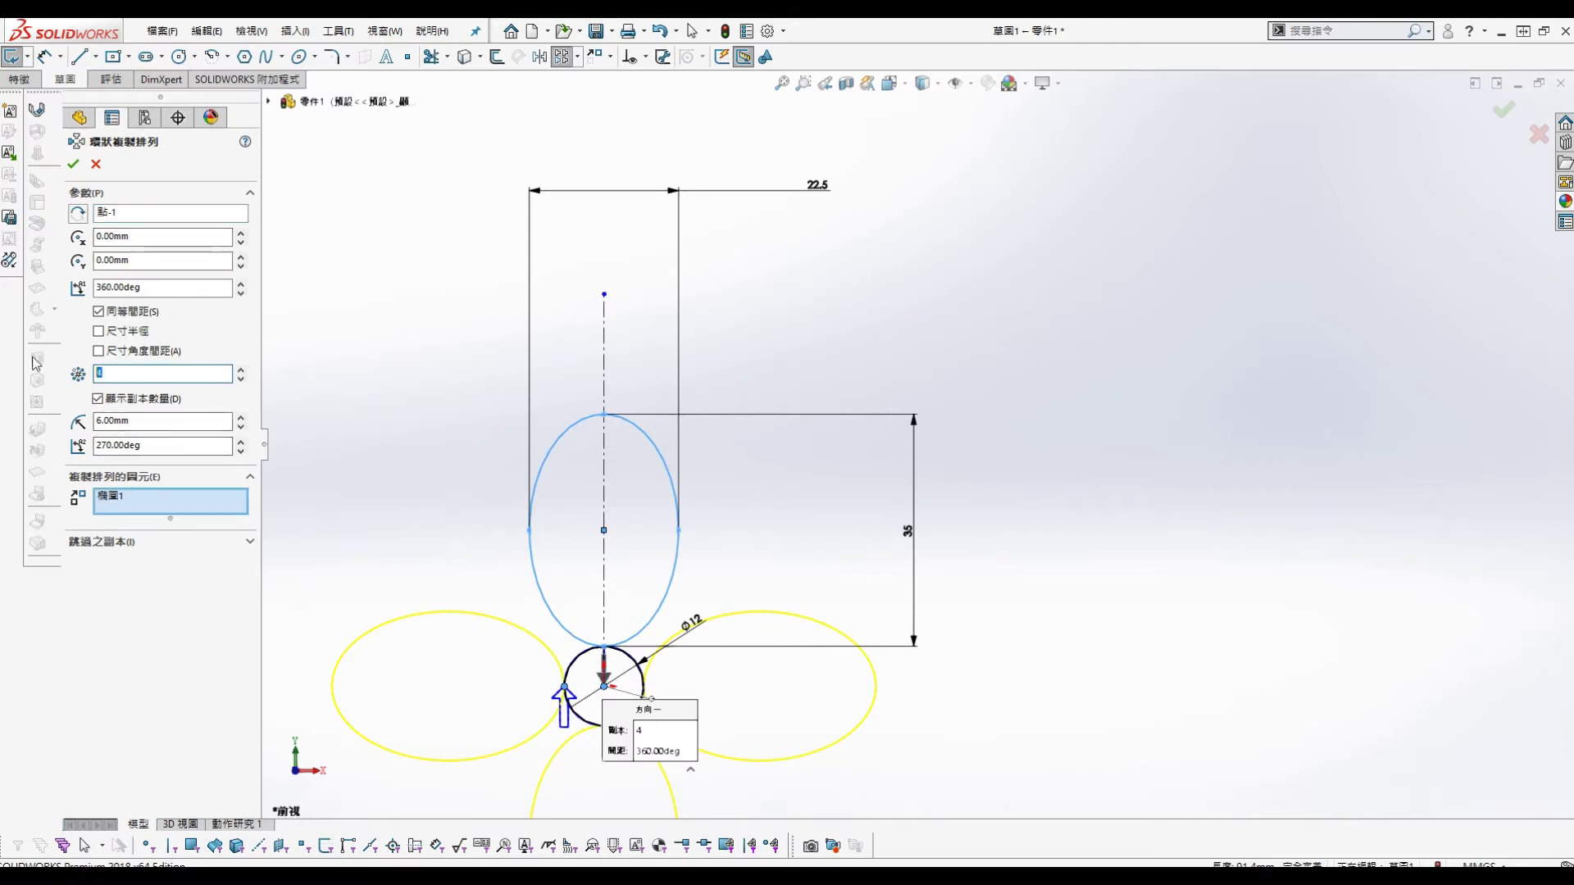
type("3")
left_click(73, 164)
scroll(820, 516, "down", 2)
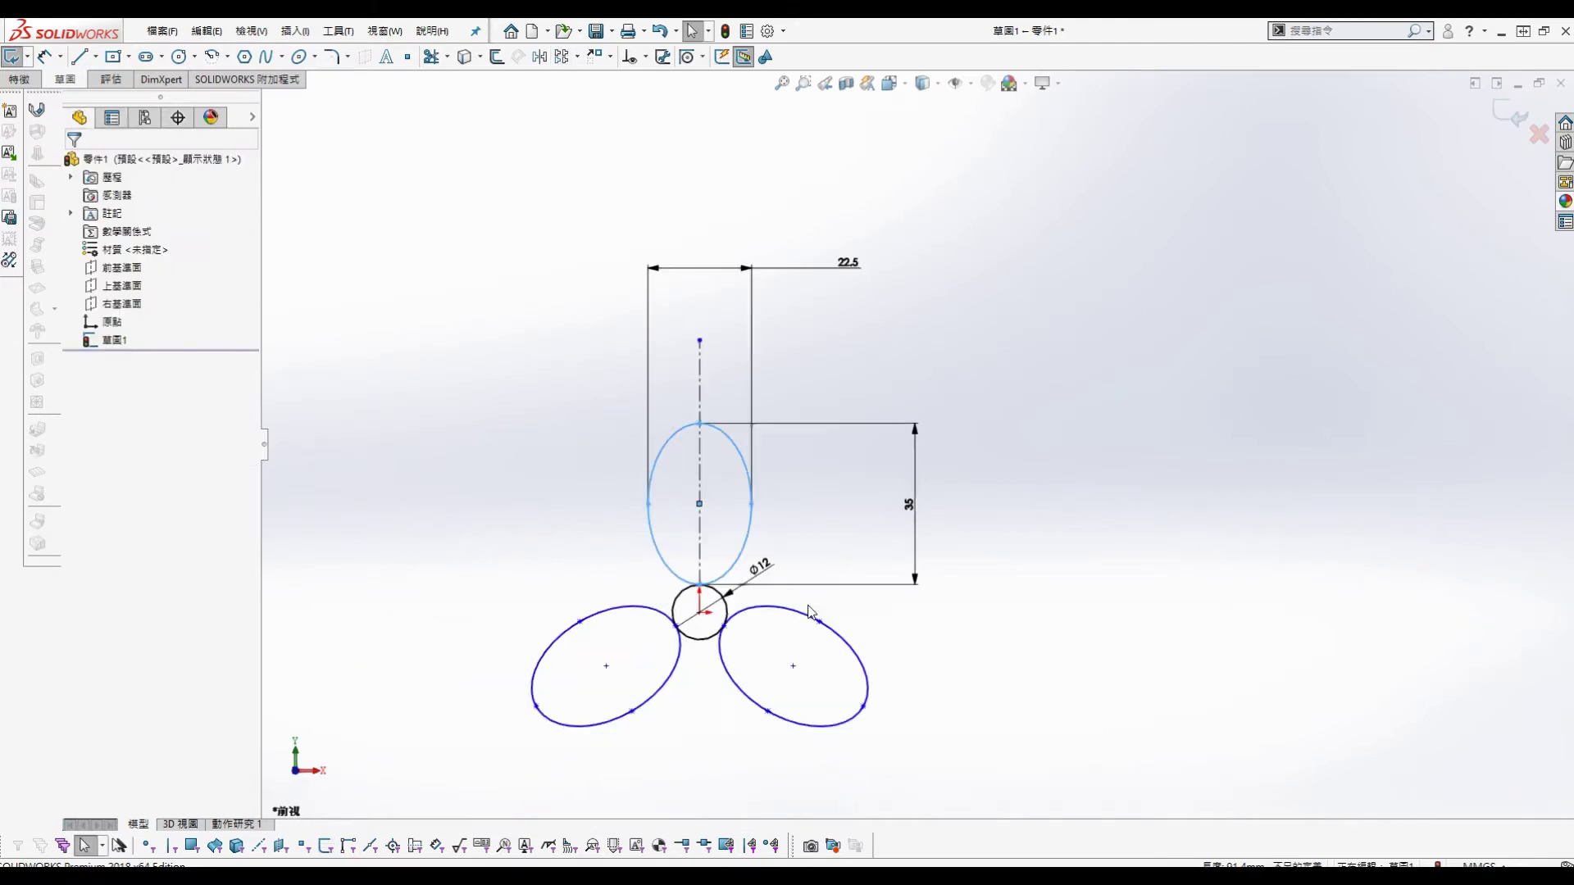
Step: Draw a centreline from the origin to the centre of the lower-left ellipse
key("s")
left_click(774, 518)
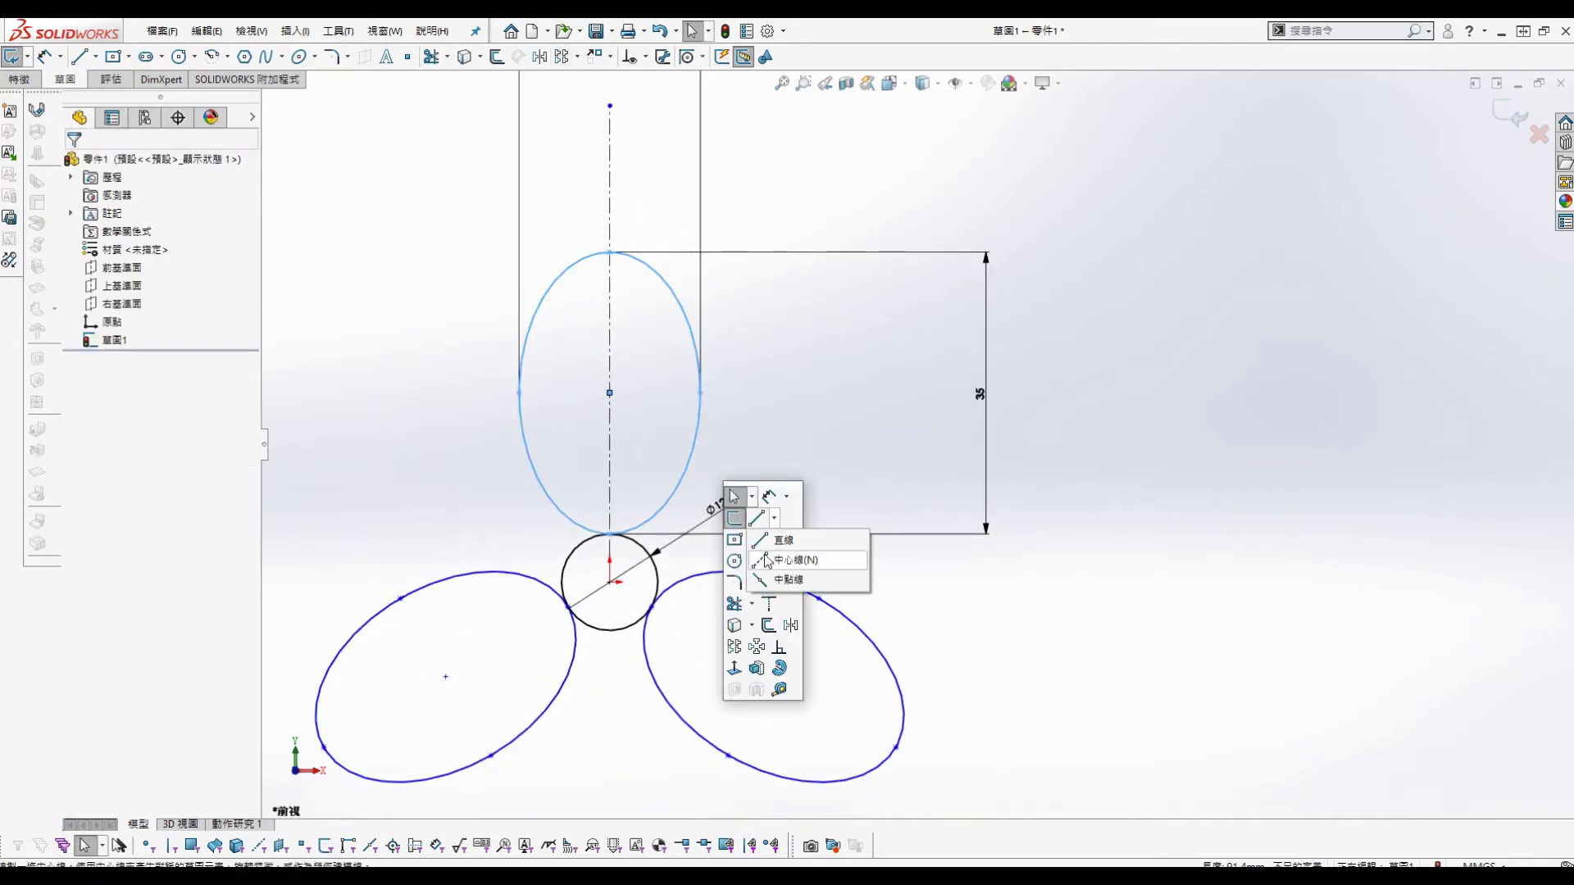
left_click(791, 554)
left_click(609, 583)
left_click(445, 677)
key("Escape")
Step: Draw a centreline from the centre of the lower-right ellipse to the origin
key("s")
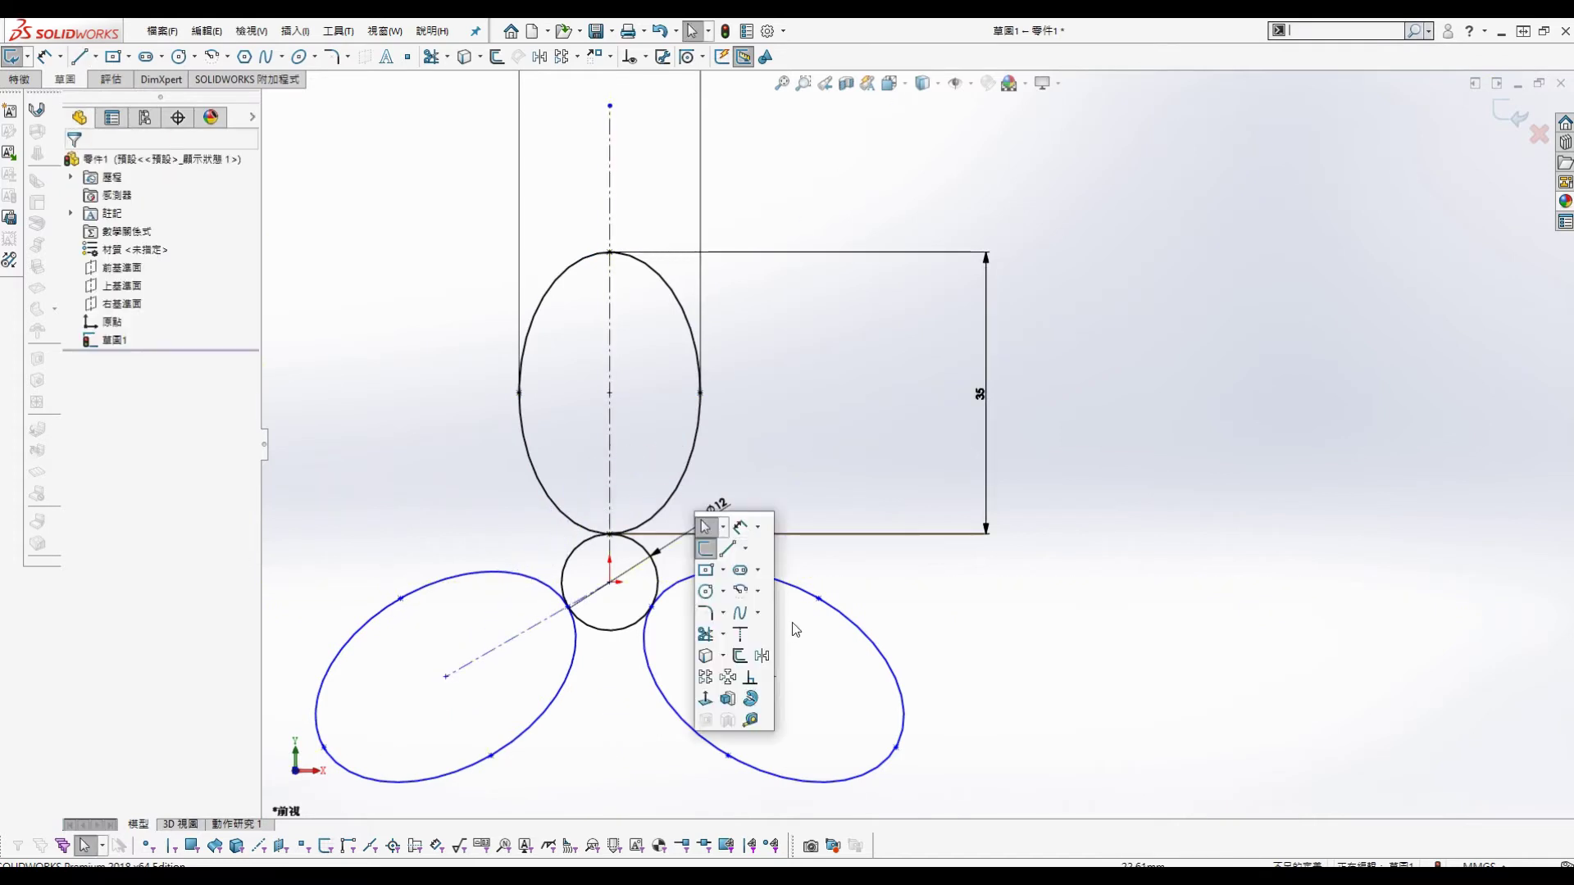
left_click(746, 550)
left_click(758, 586)
left_click(773, 676)
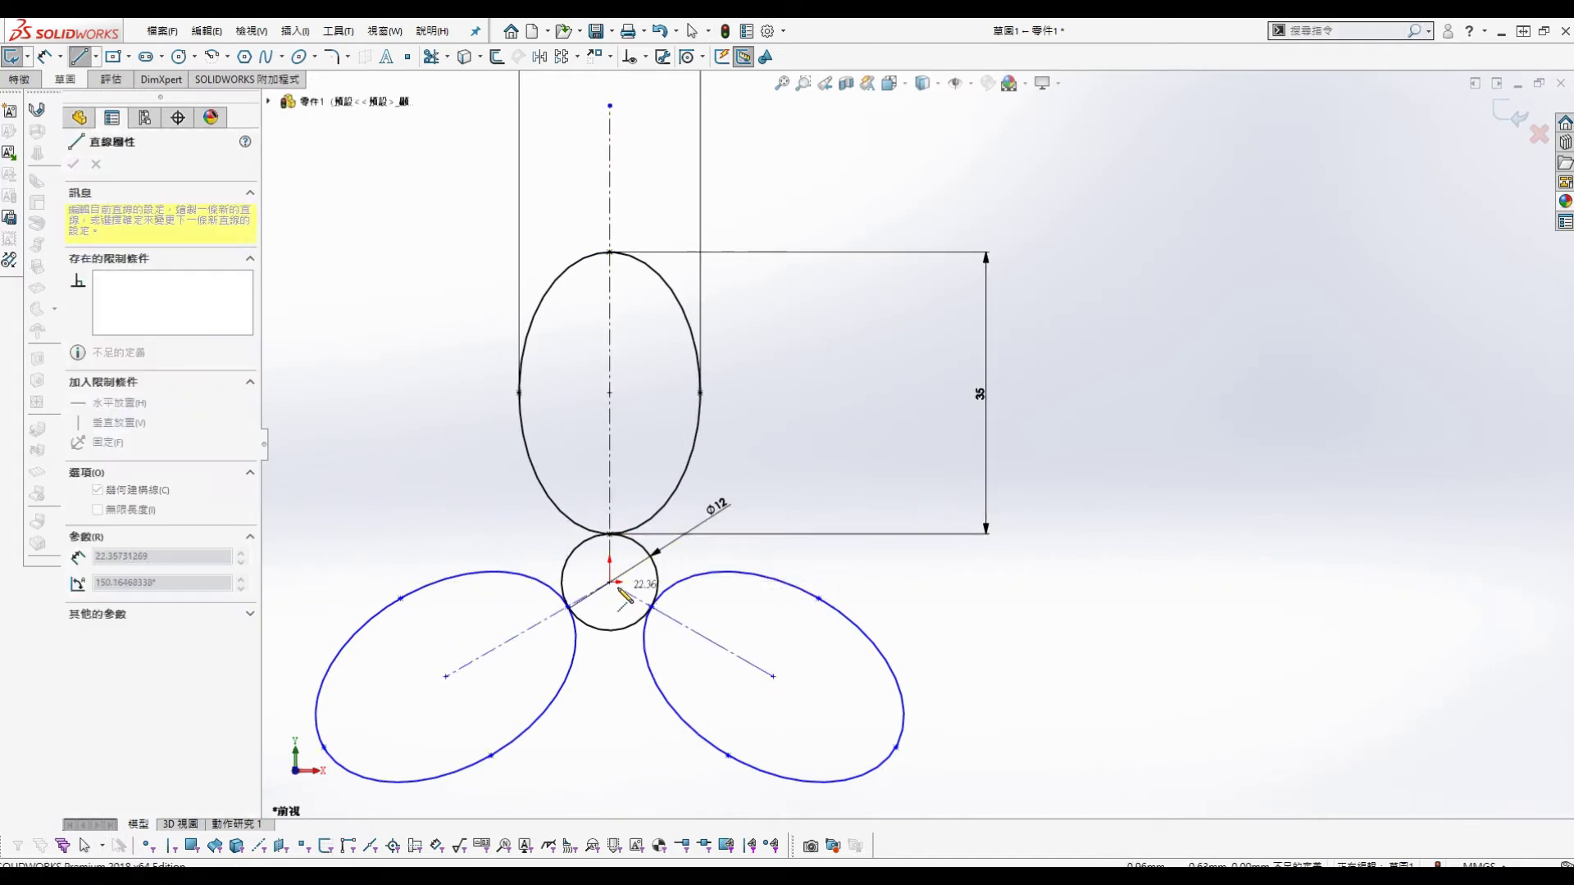
left_click(609, 582)
key("Escape")
Step: Dimension the angle between the vertical centreline and the lower-left centreline as 120 degrees
key("s")
left_click(794, 427)
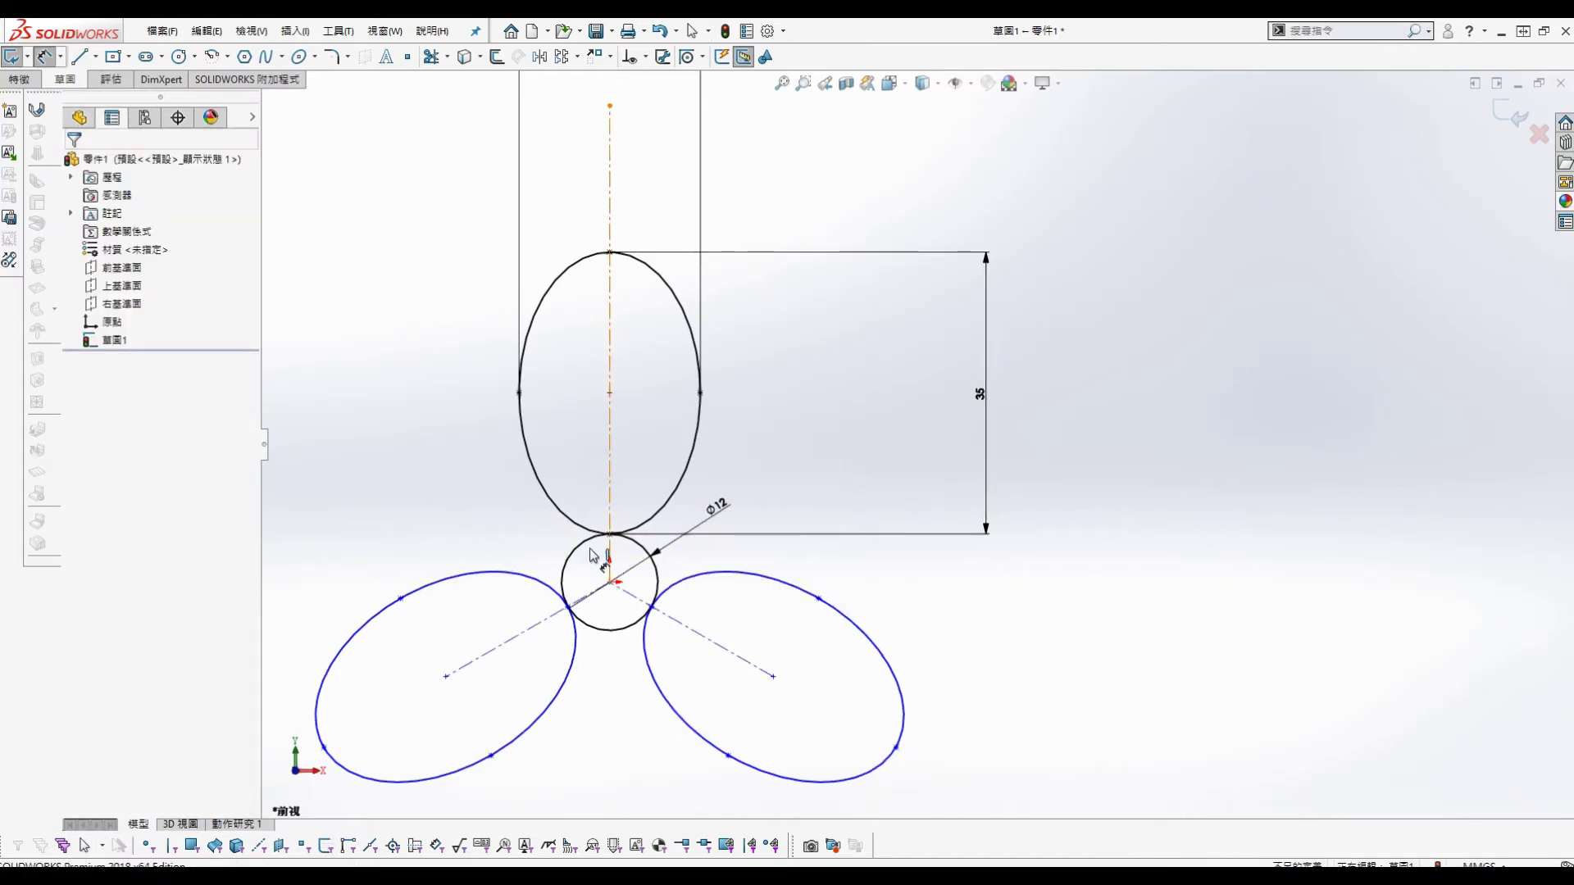
left_click(611, 483)
left_click(514, 637)
left_click(471, 545)
key("Return")
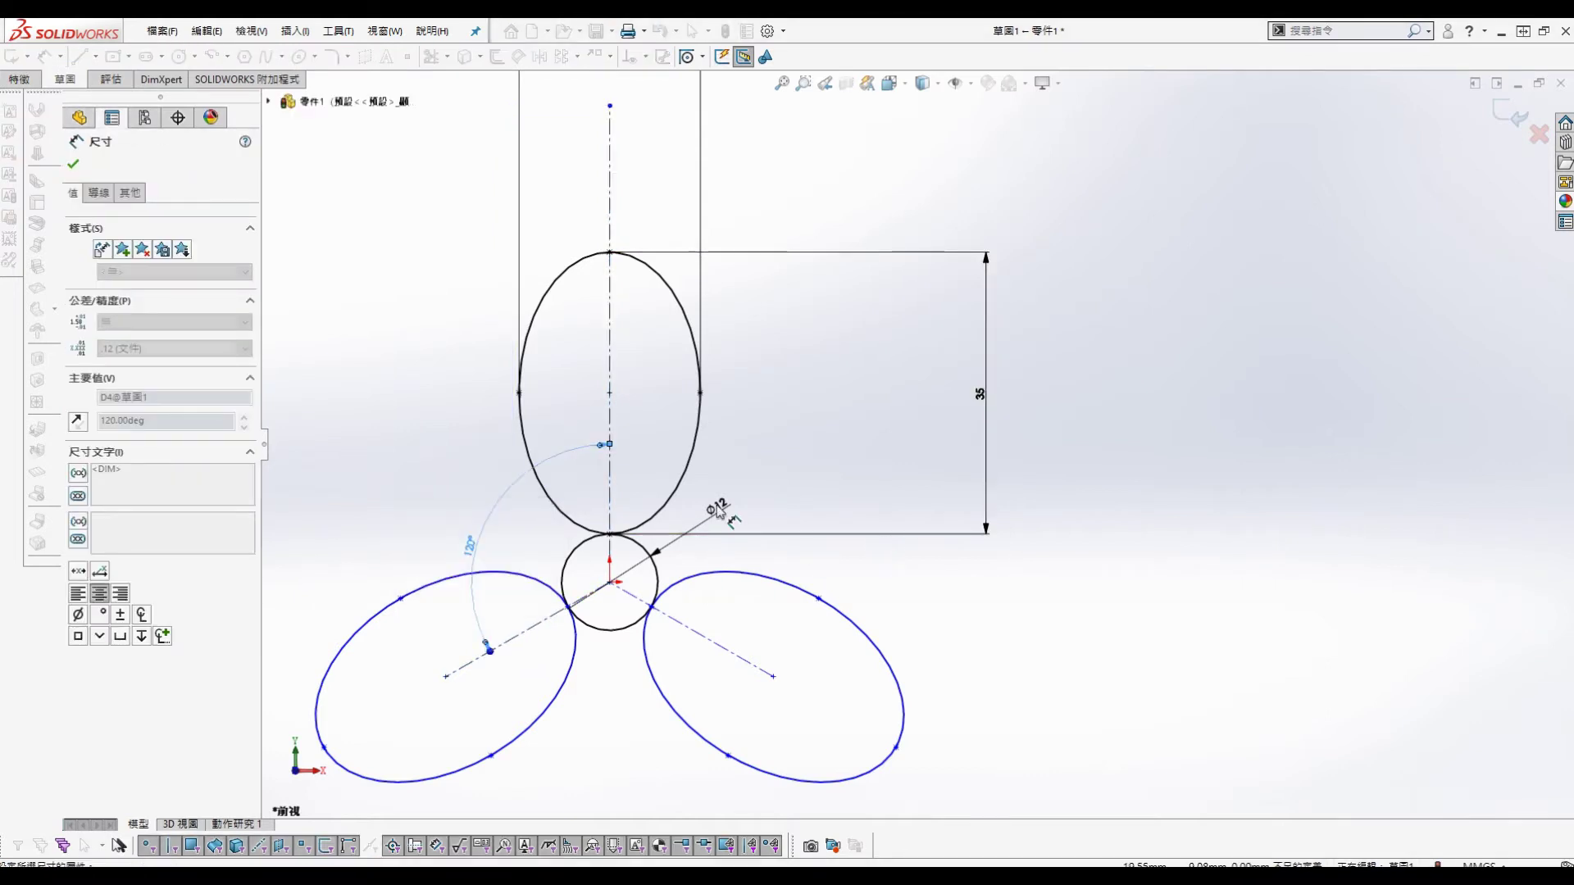
Step: Dimension the lower-left ellipse's width and link its value to the upper ellipse's 22.5 mm width dimension
left_click(401, 603)
left_click(459, 668)
left_click(447, 705)
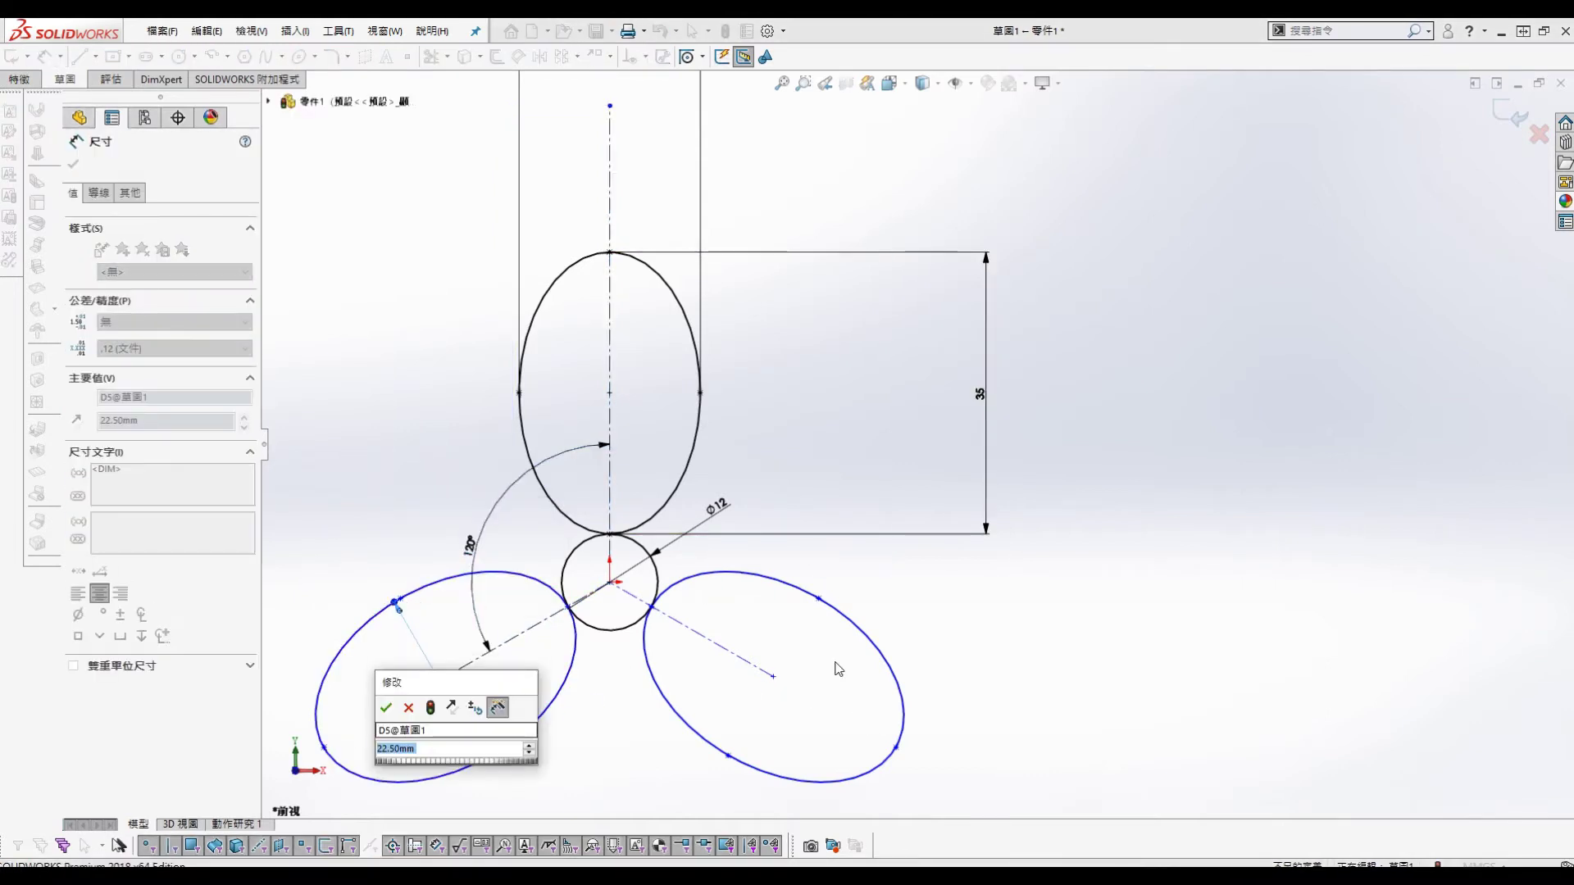
key("Return")
scroll(918, 442, "up", 3)
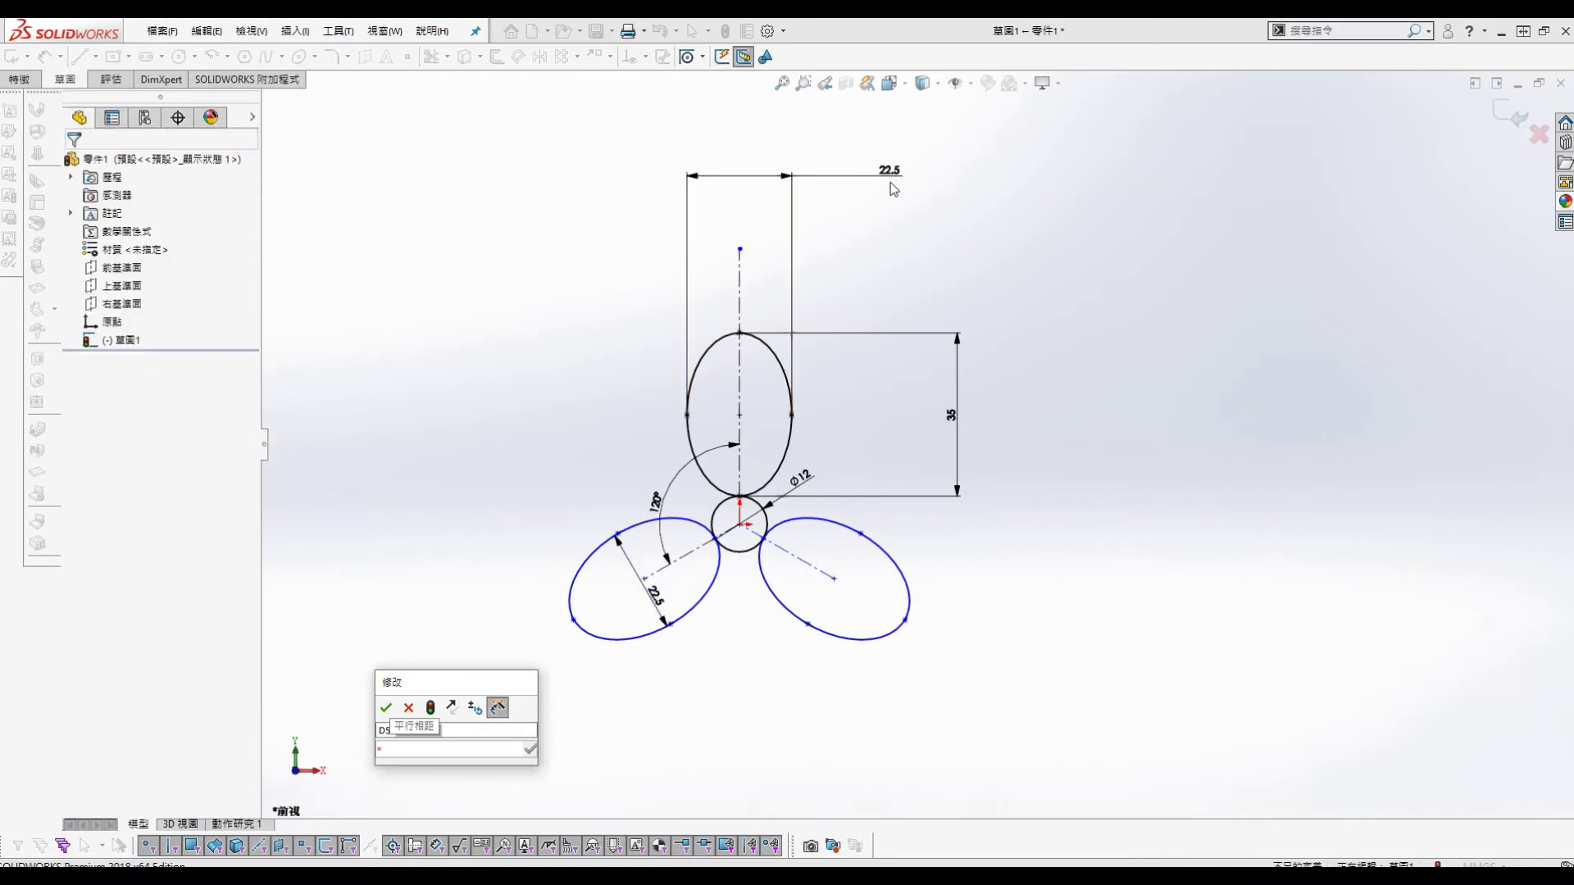
left_click(890, 174)
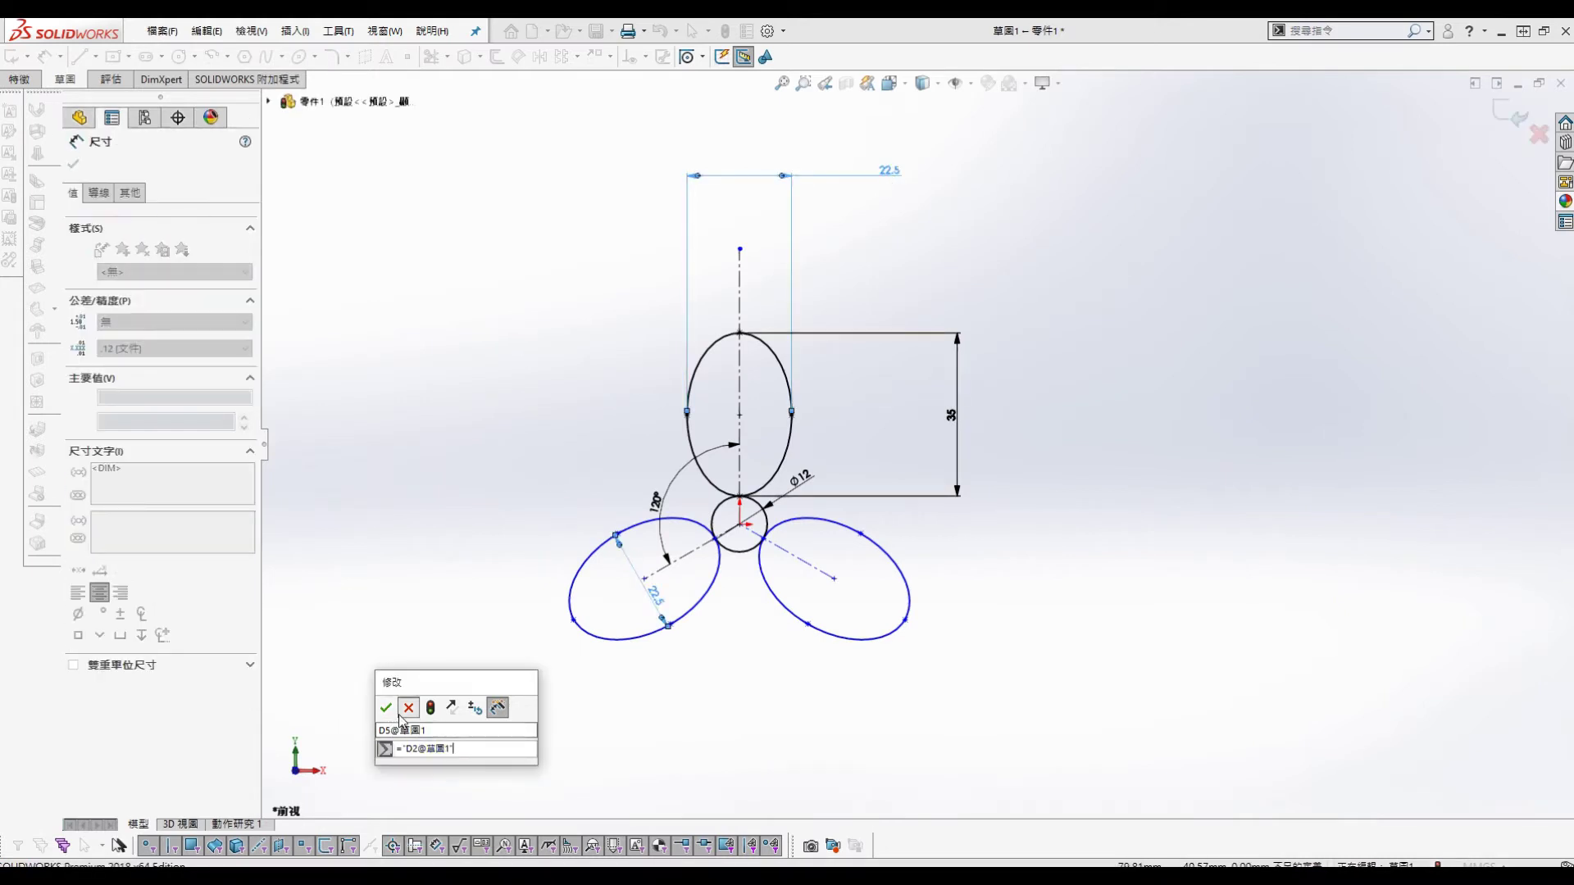
left_click(387, 707)
Step: Dimension the lower-left ellipse's length and link its value to the upper ellipse's 35 mm height dimension
scroll(626, 631, "down", 2)
left_click(755, 503)
left_click(552, 614)
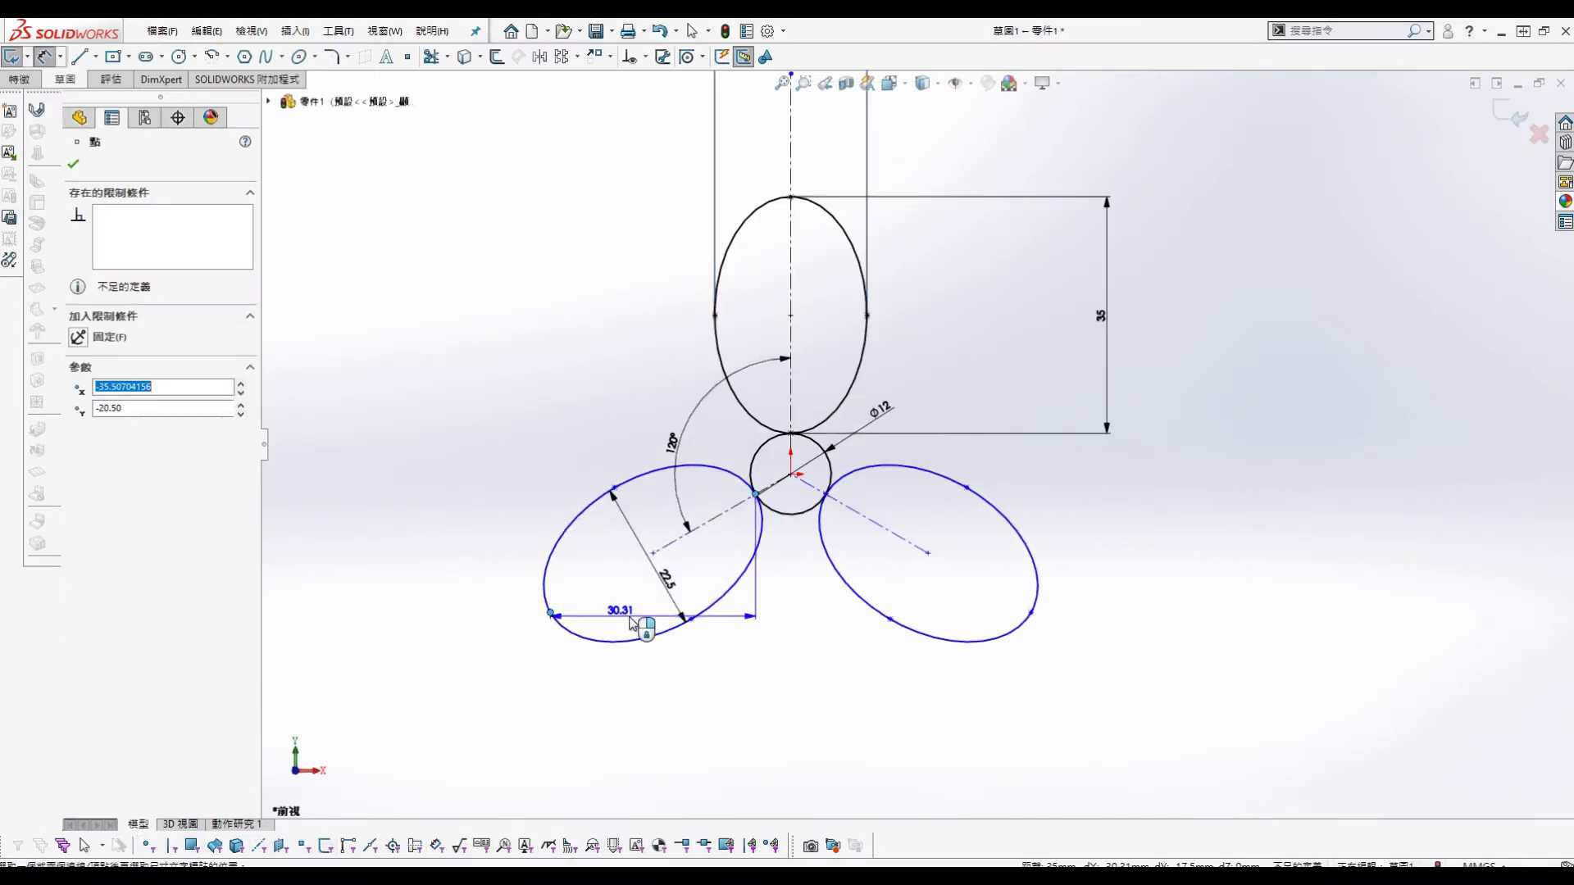
left_click(709, 574)
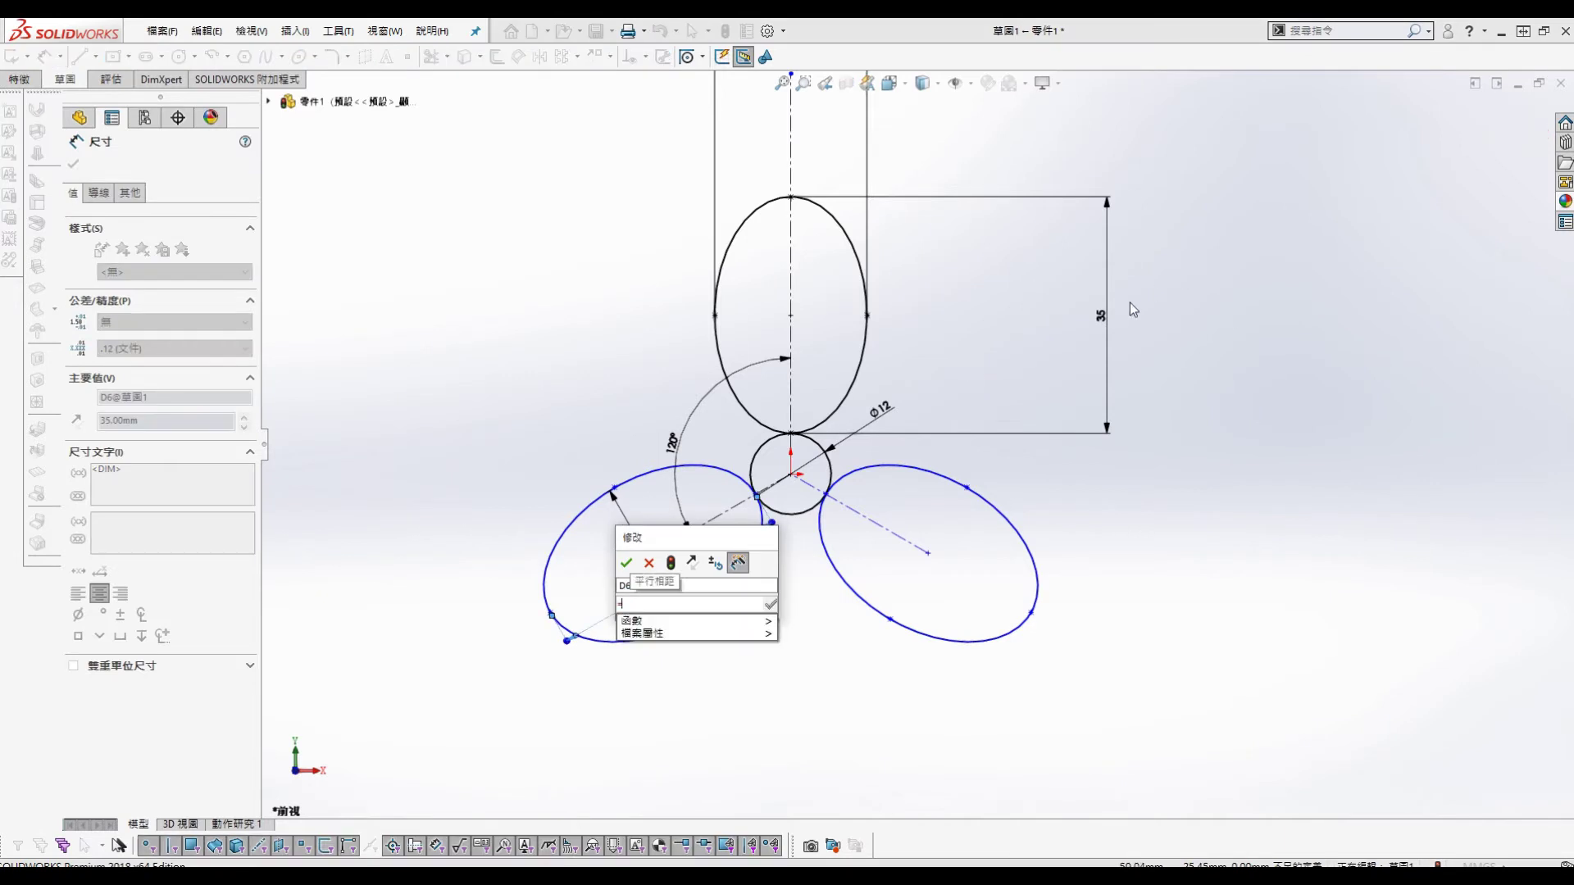
left_click(1103, 318)
left_click(627, 563)
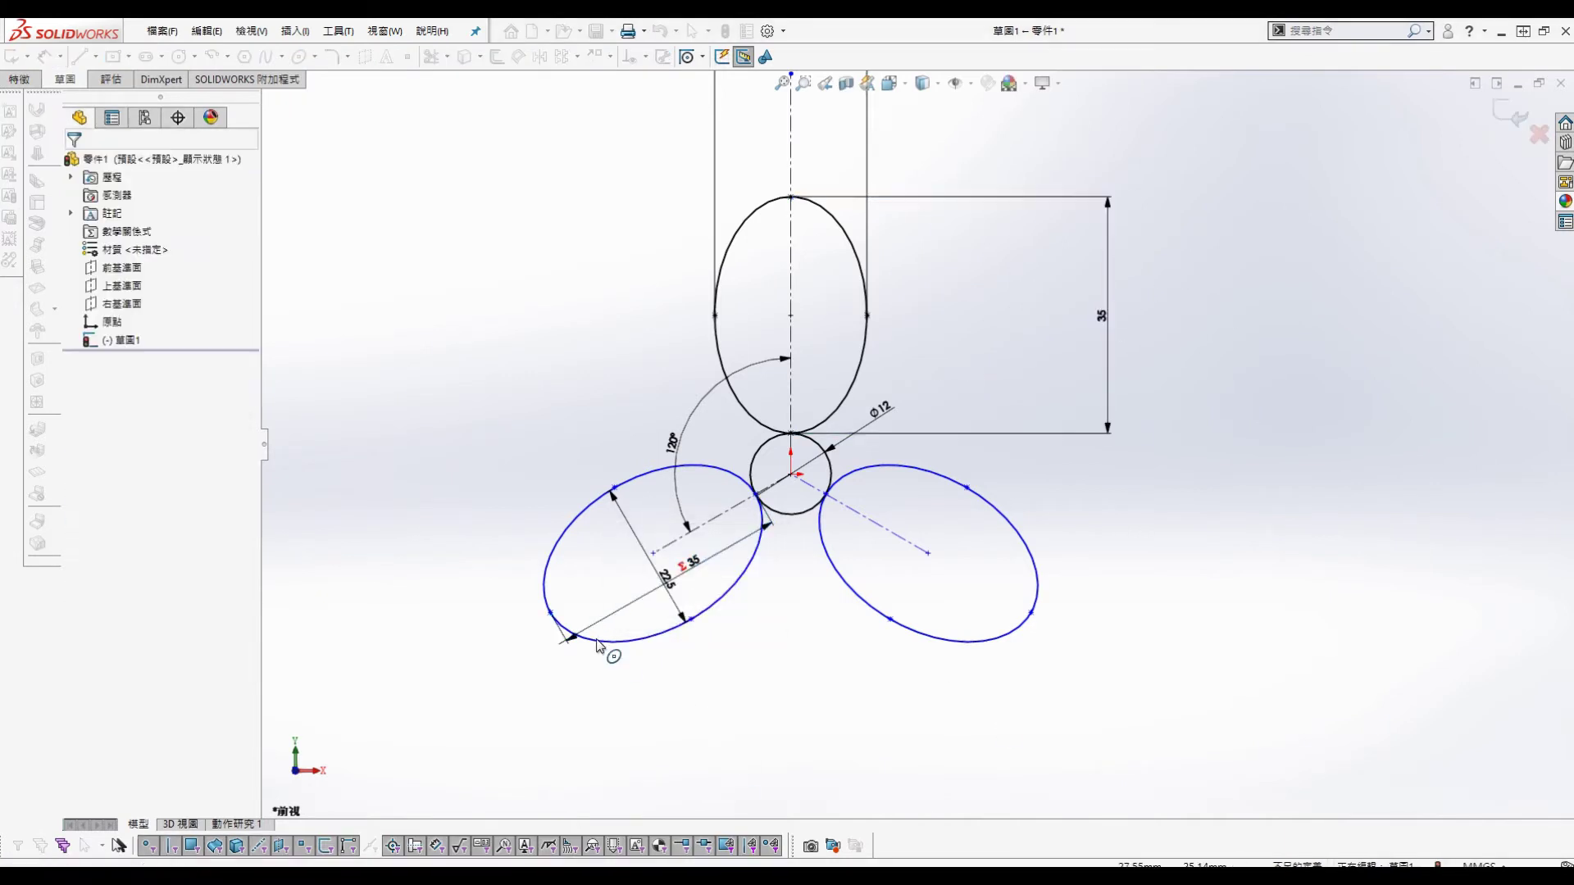
Step: Make the lower-left ellipse's outer end point coincident with the lower-left centreline
left_click(551, 613)
left_click(759, 523, "ctrl")
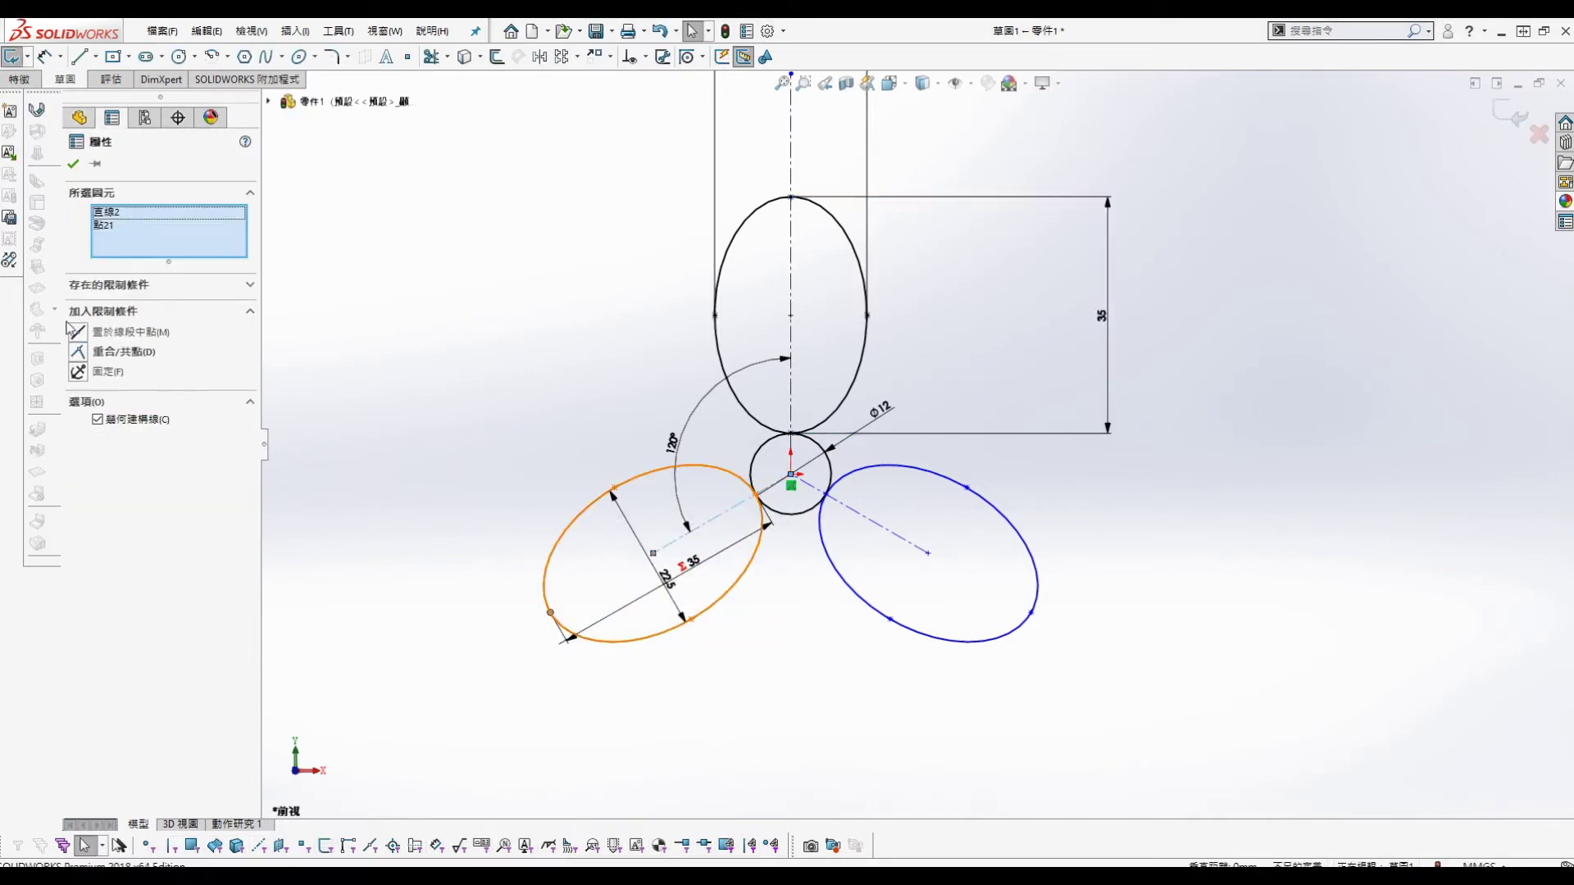
left_click(1195, 643)
Step: Dimension the angle between the vertical centreline and the lower-right centreline as 120 degrees
scroll(951, 425, "down", 1)
key("s")
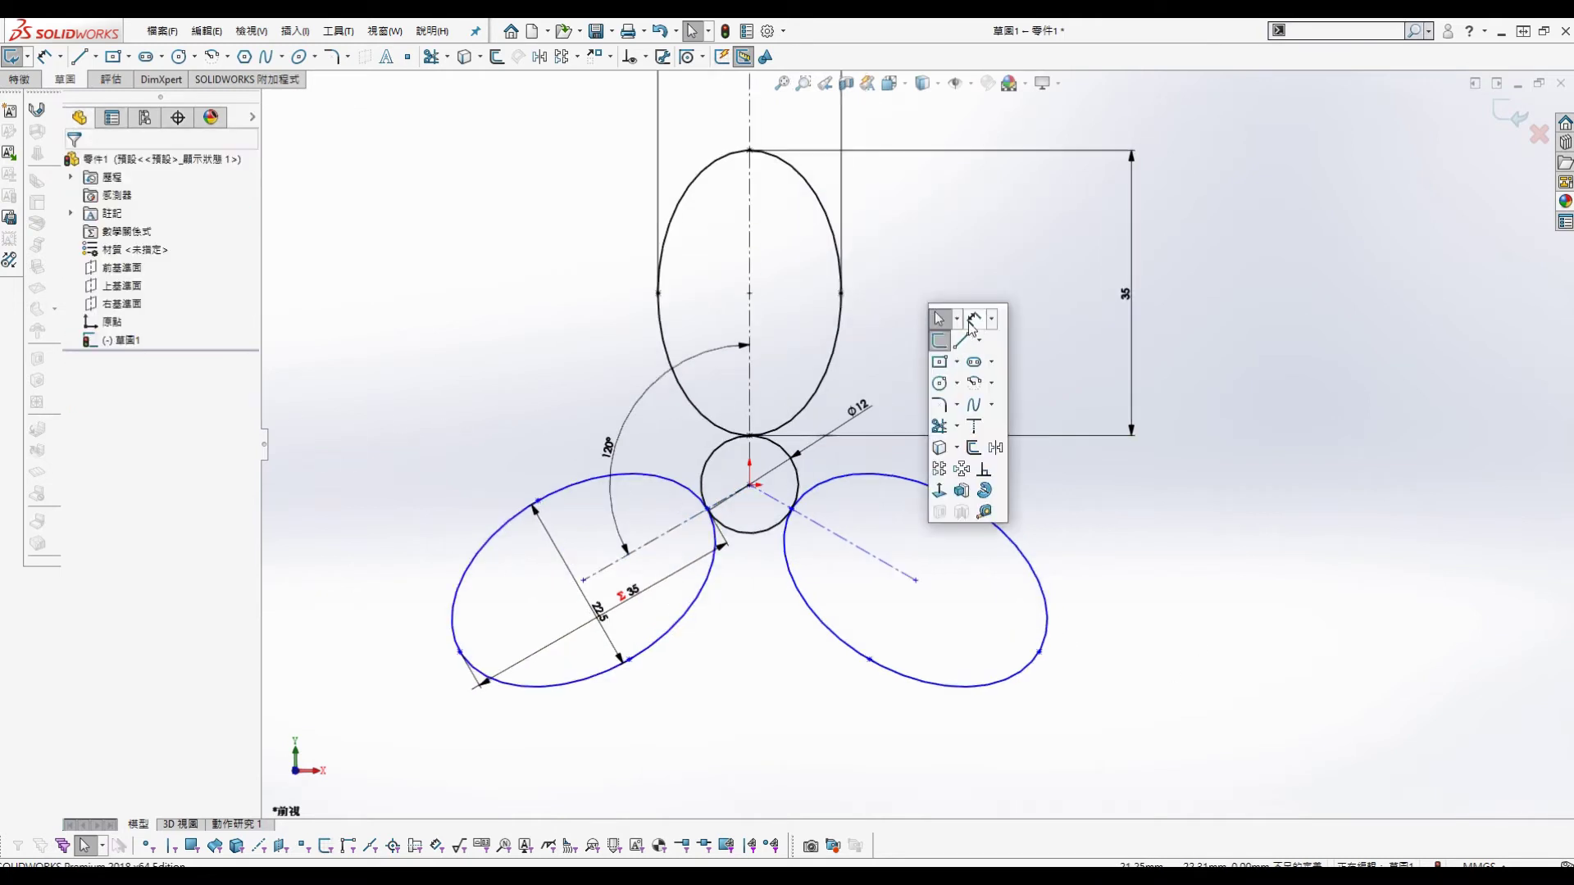
left_click(975, 334)
left_click(750, 394)
left_click(861, 549)
left_click(954, 449)
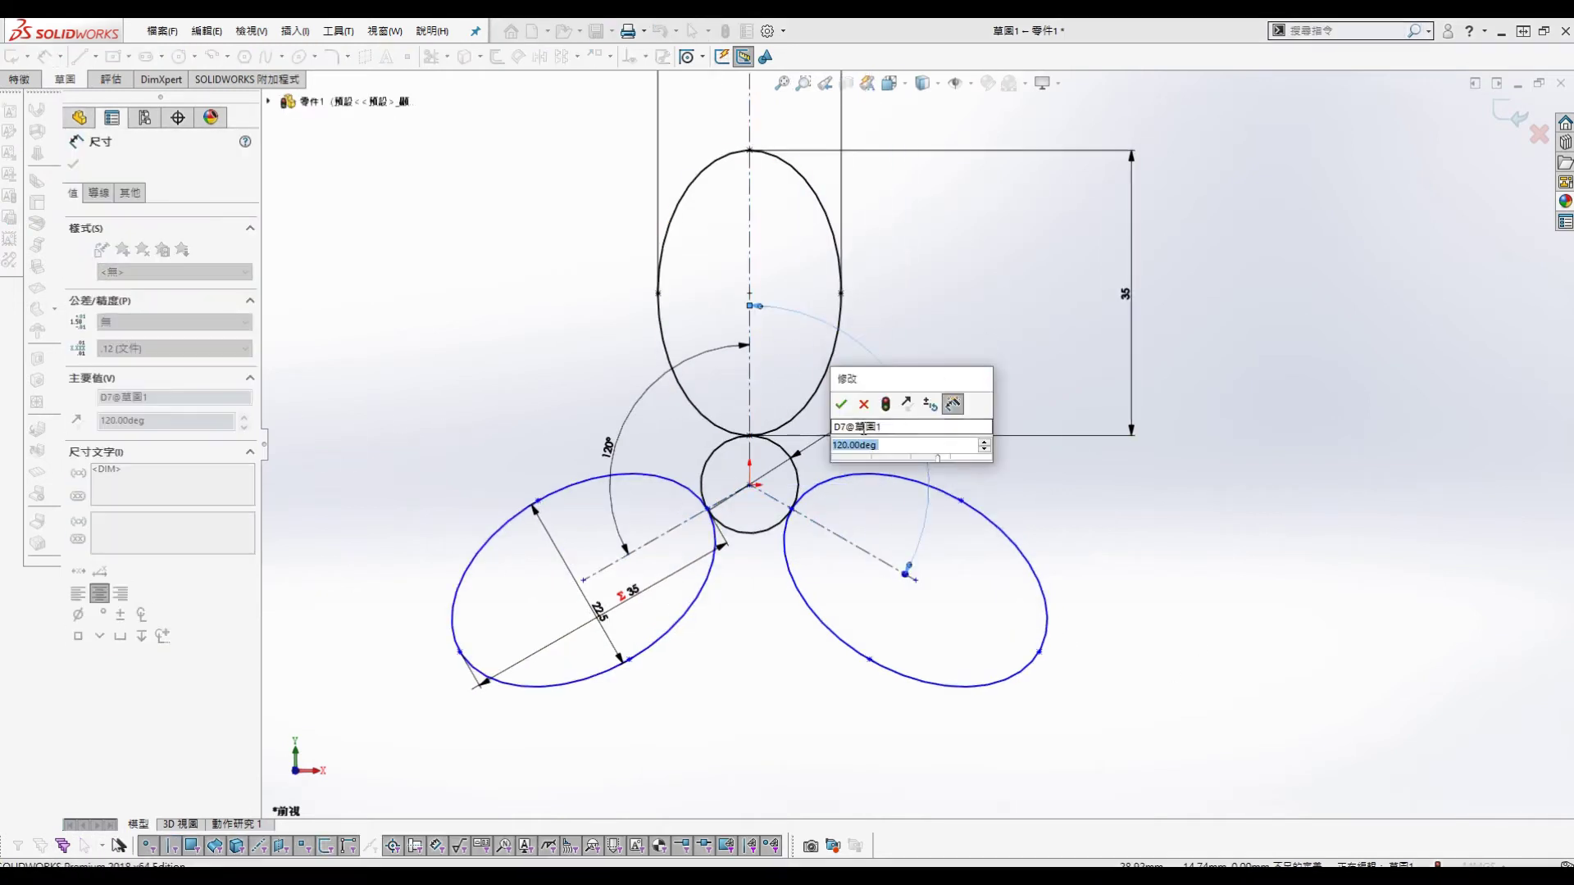
key("Return")
key("Escape")
Step: Make the lower-left ellipse's inner end point coincident with the lower-left centreline
scroll(720, 491, "down", 4)
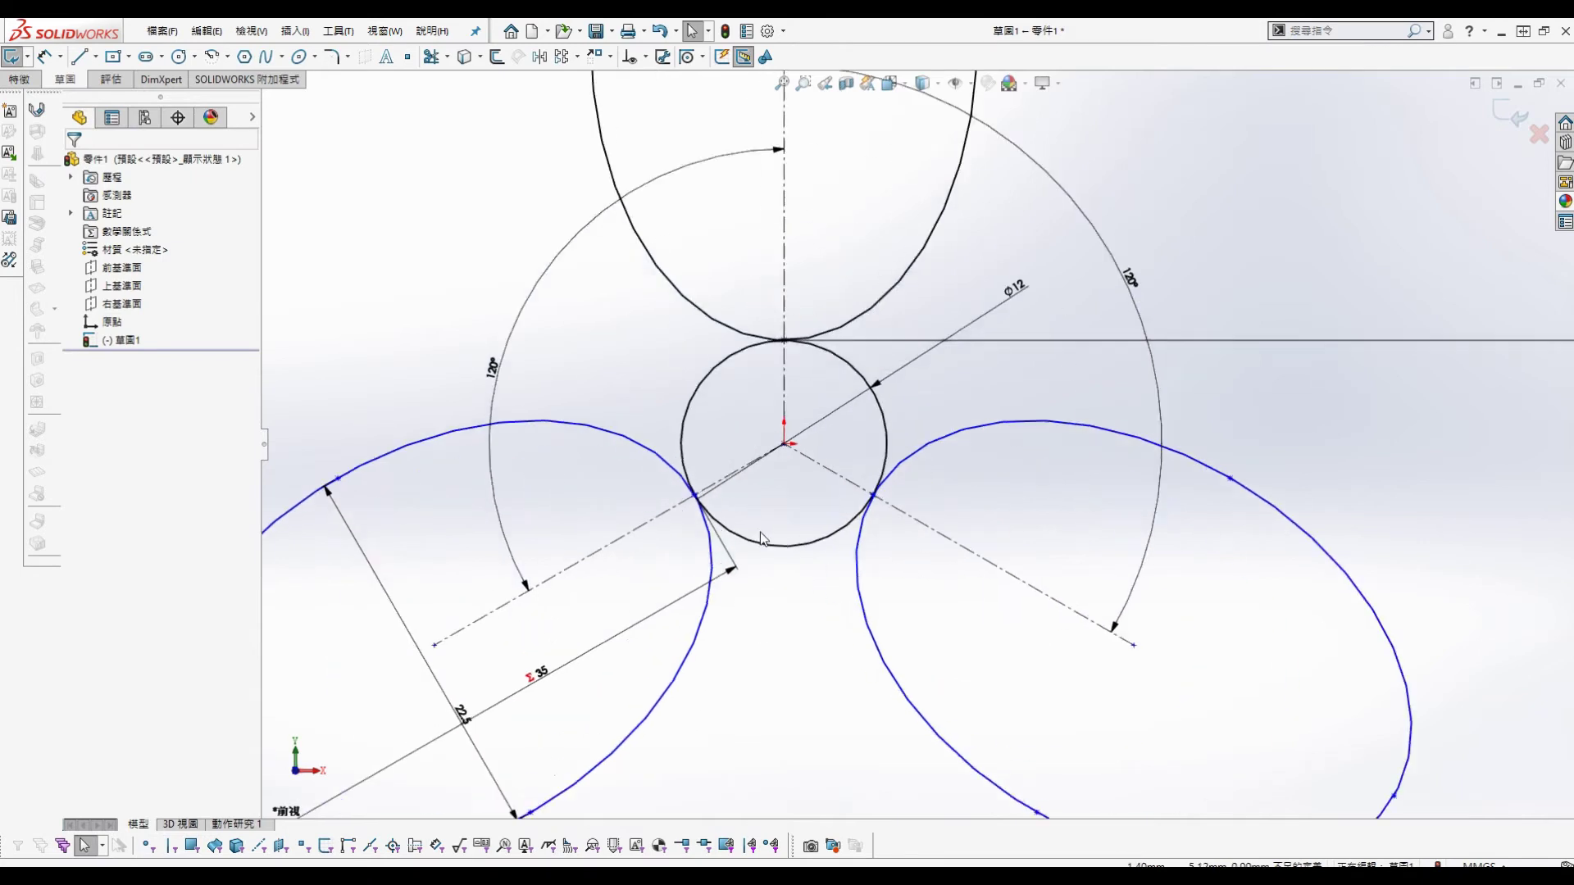
left_click(671, 454)
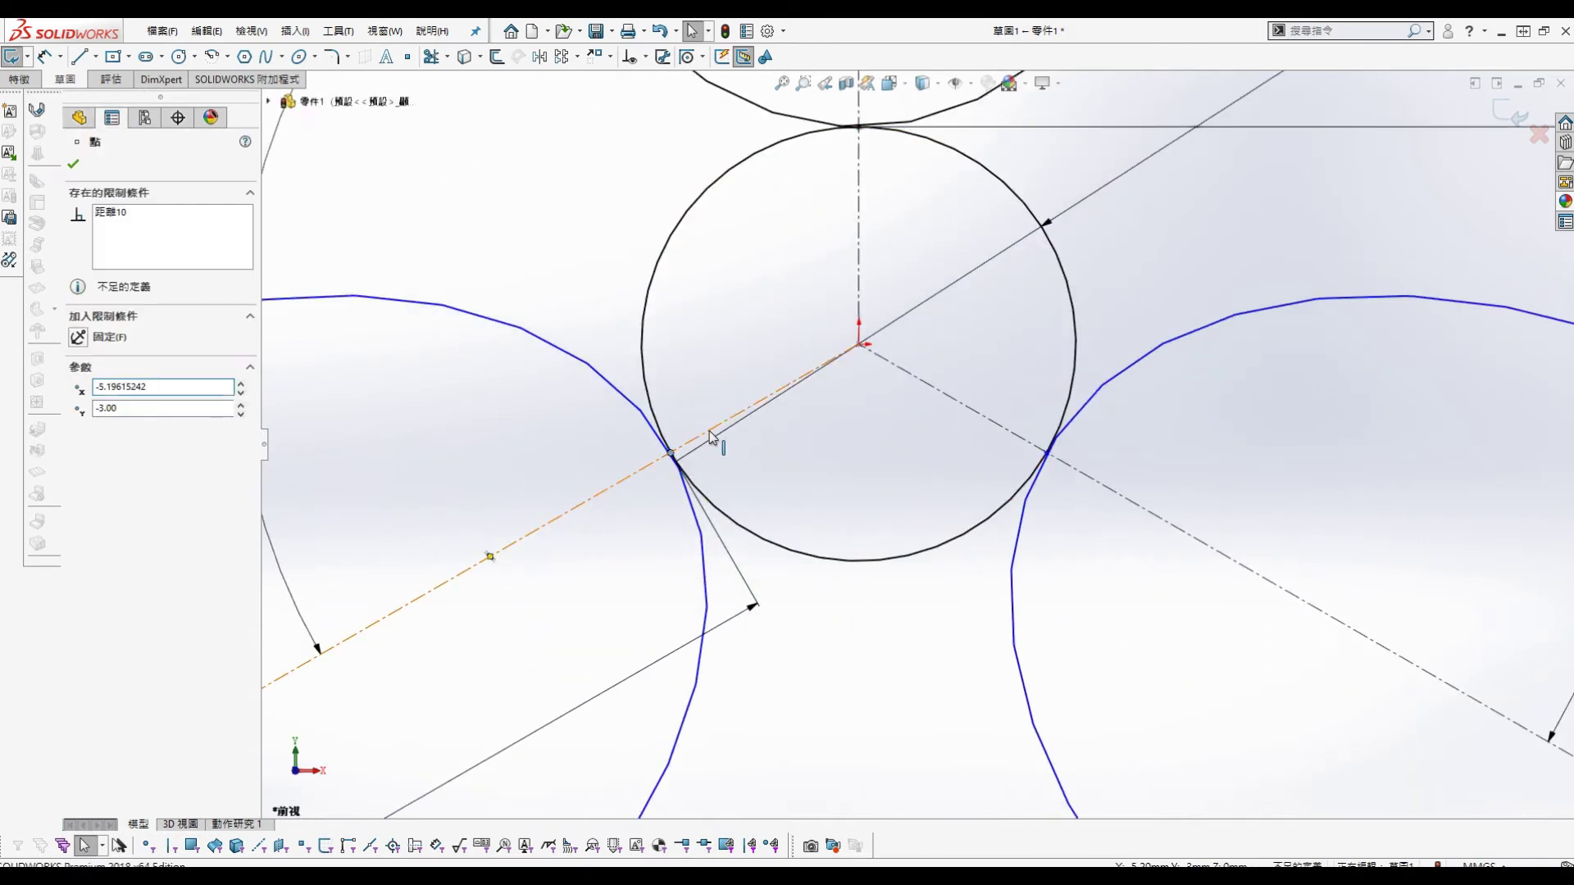
left_click(711, 437, "ctrl")
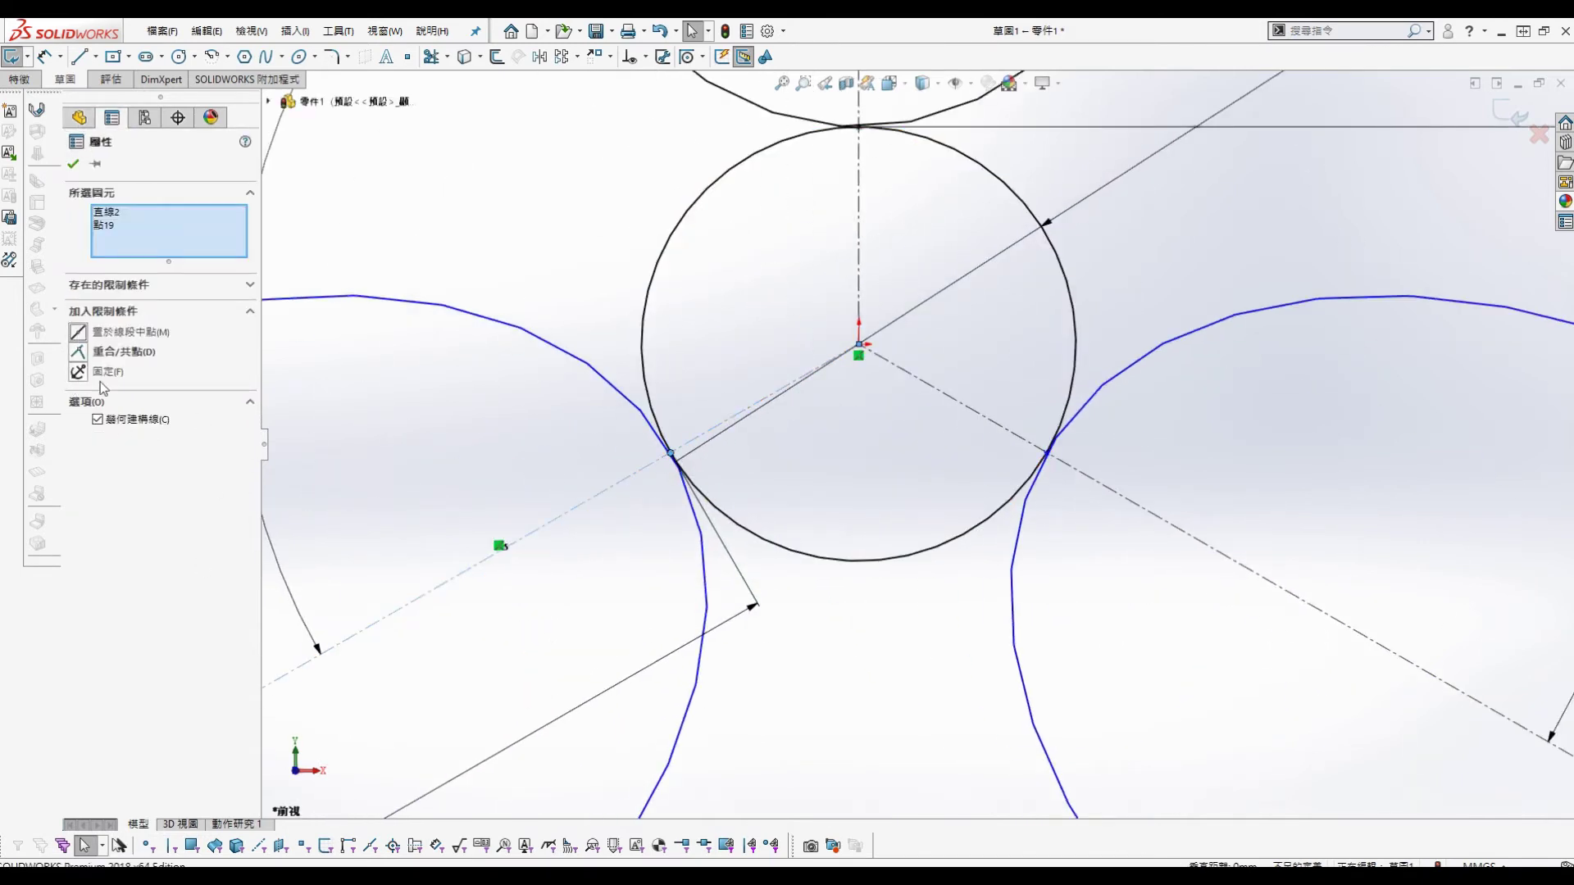
left_click(75, 352)
left_click(80, 166)
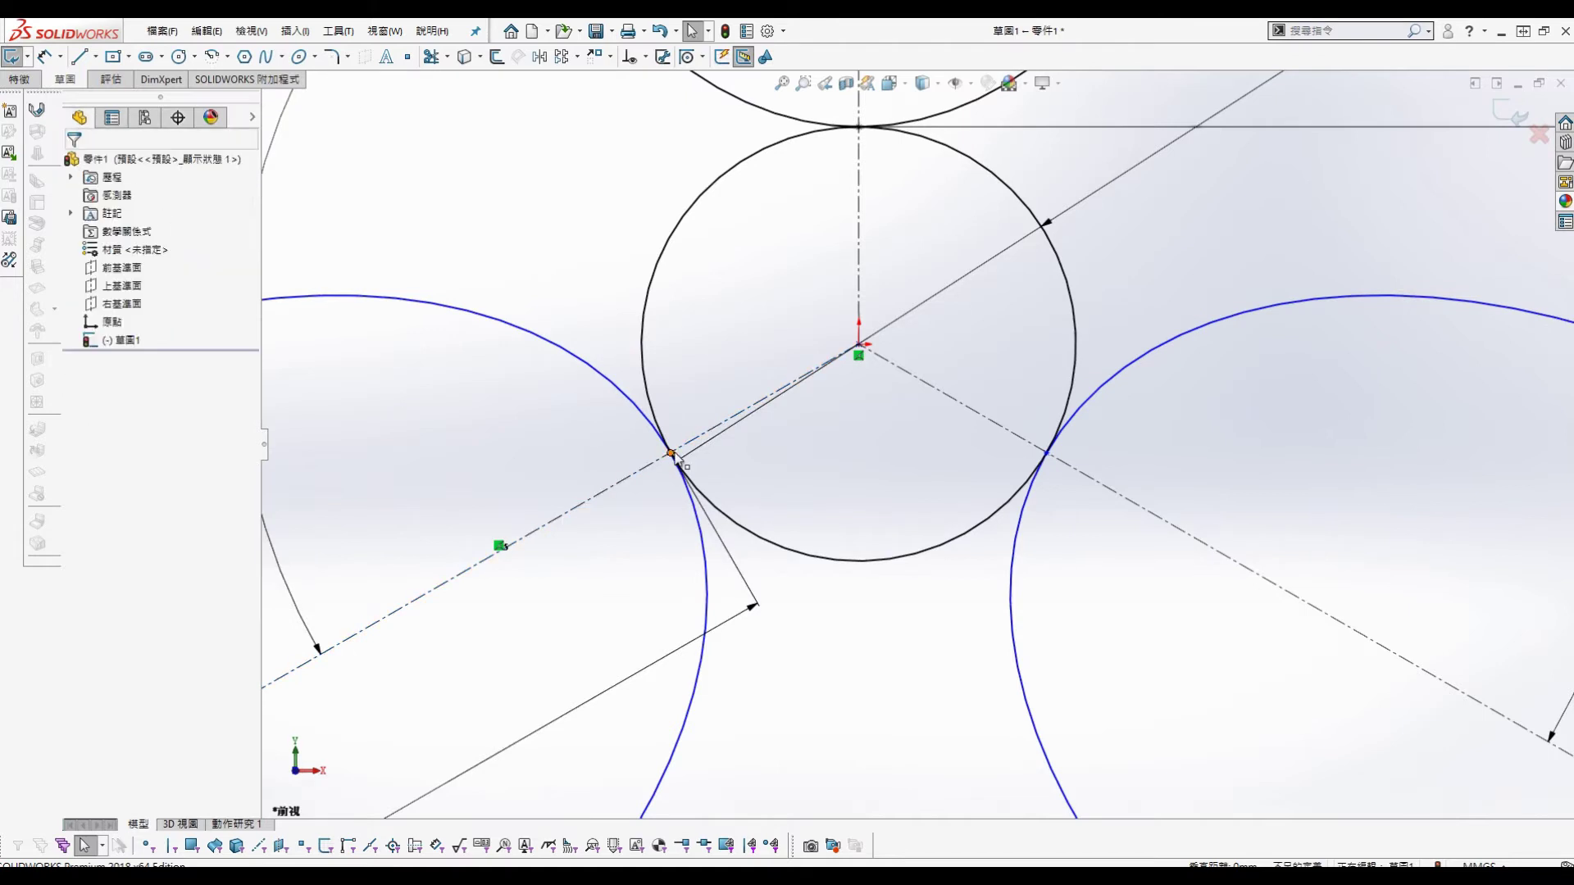
Step: Make the lower-left ellipse's inner end point coincident with the central 12 mm circle
left_click(672, 454)
left_click(787, 551, "ctrl")
left_click(75, 353)
left_click(75, 165)
Step: Make the lower-right ellipse's inner end point coincident with the central 12 mm circle
scroll(917, 443, "up", 2)
left_click(1007, 450)
left_click(1028, 391, "ctrl")
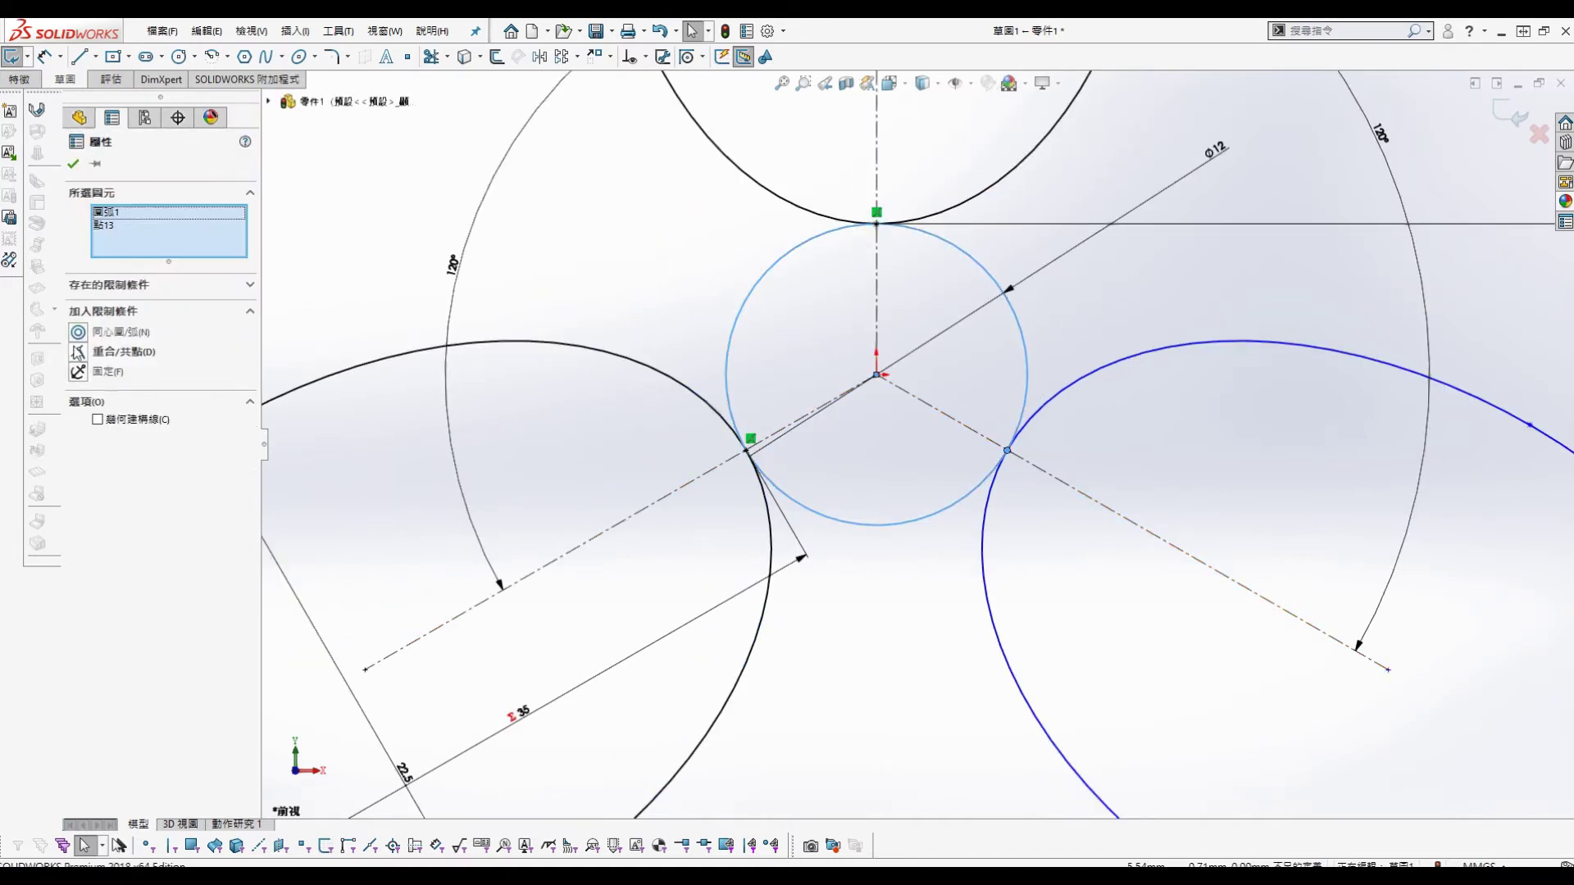
left_click(77, 353)
left_click(1117, 313)
Step: Make the lower-right ellipse's inner end point coincident with the lower-right centreline
left_click(1007, 451)
left_click(1055, 477, "ctrl")
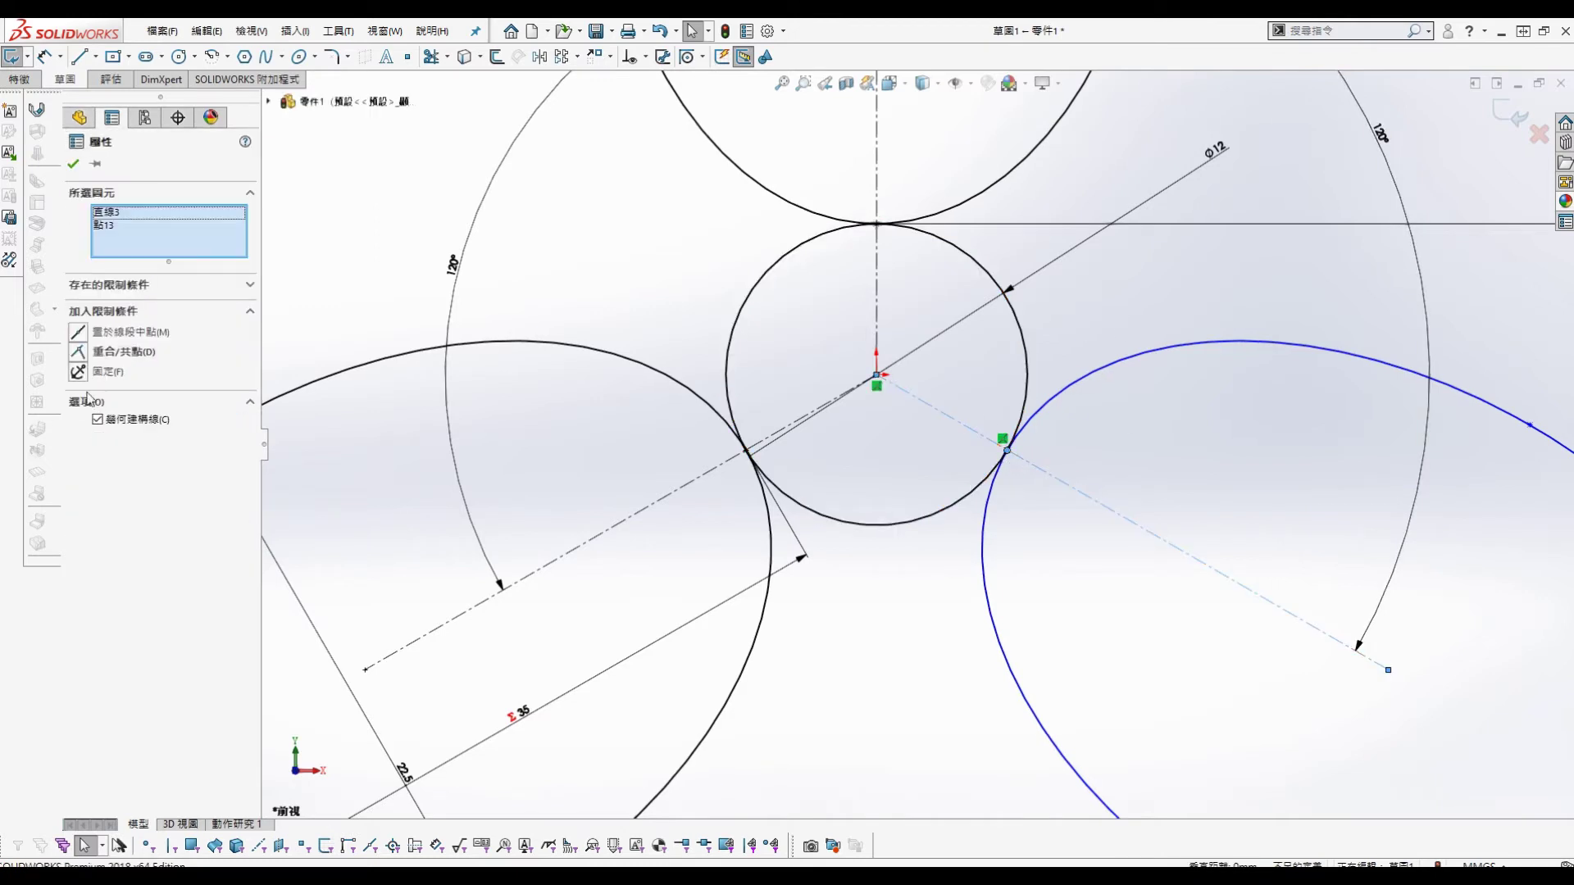
left_click(75, 165)
Step: Sketch a circle of about 8.7 mm radius in the open space left of the upper ellipse
scroll(1154, 495, "up", 5)
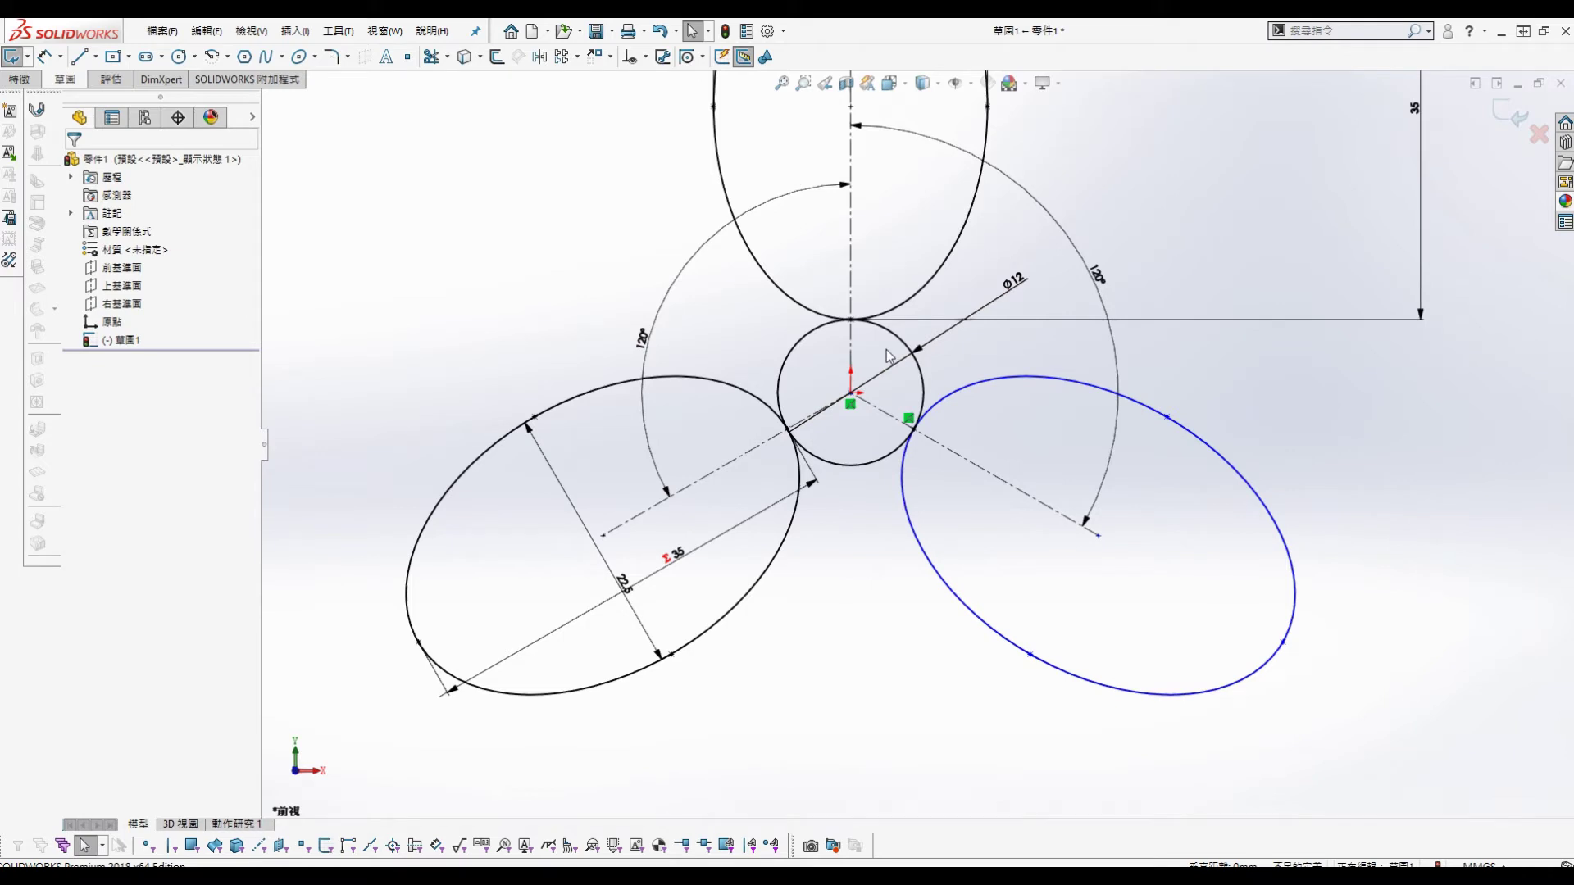
left_click(482, 219)
key("s")
left_click(555, 338)
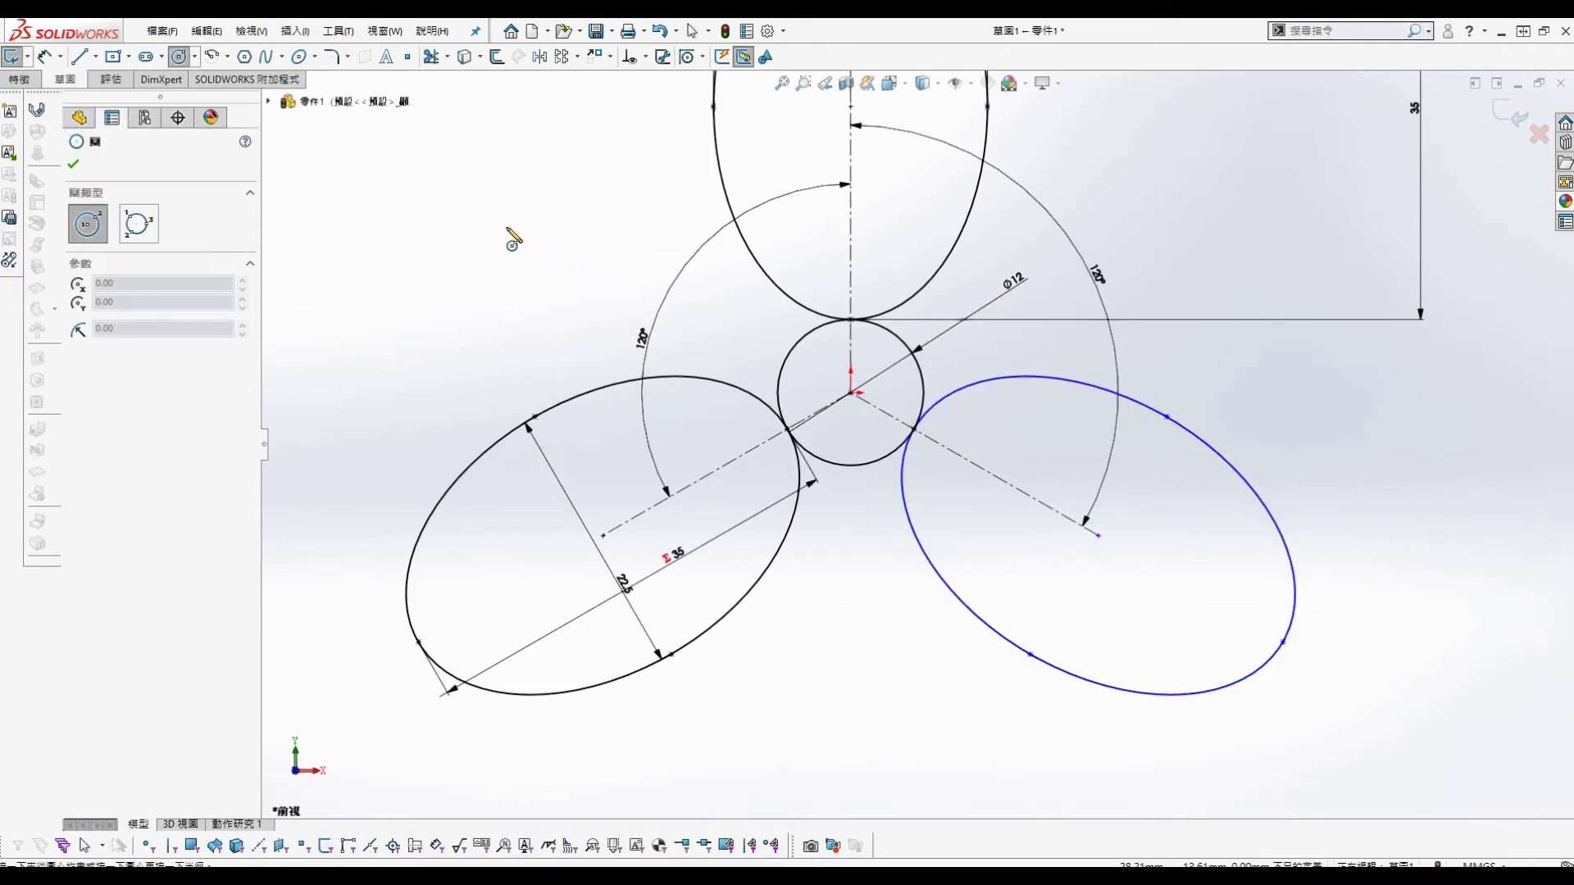
left_click(506, 227)
left_click(606, 264)
key("Escape")
Step: Make the new circle tangent to the upper ellipse
left_click(732, 213, "ctrl")
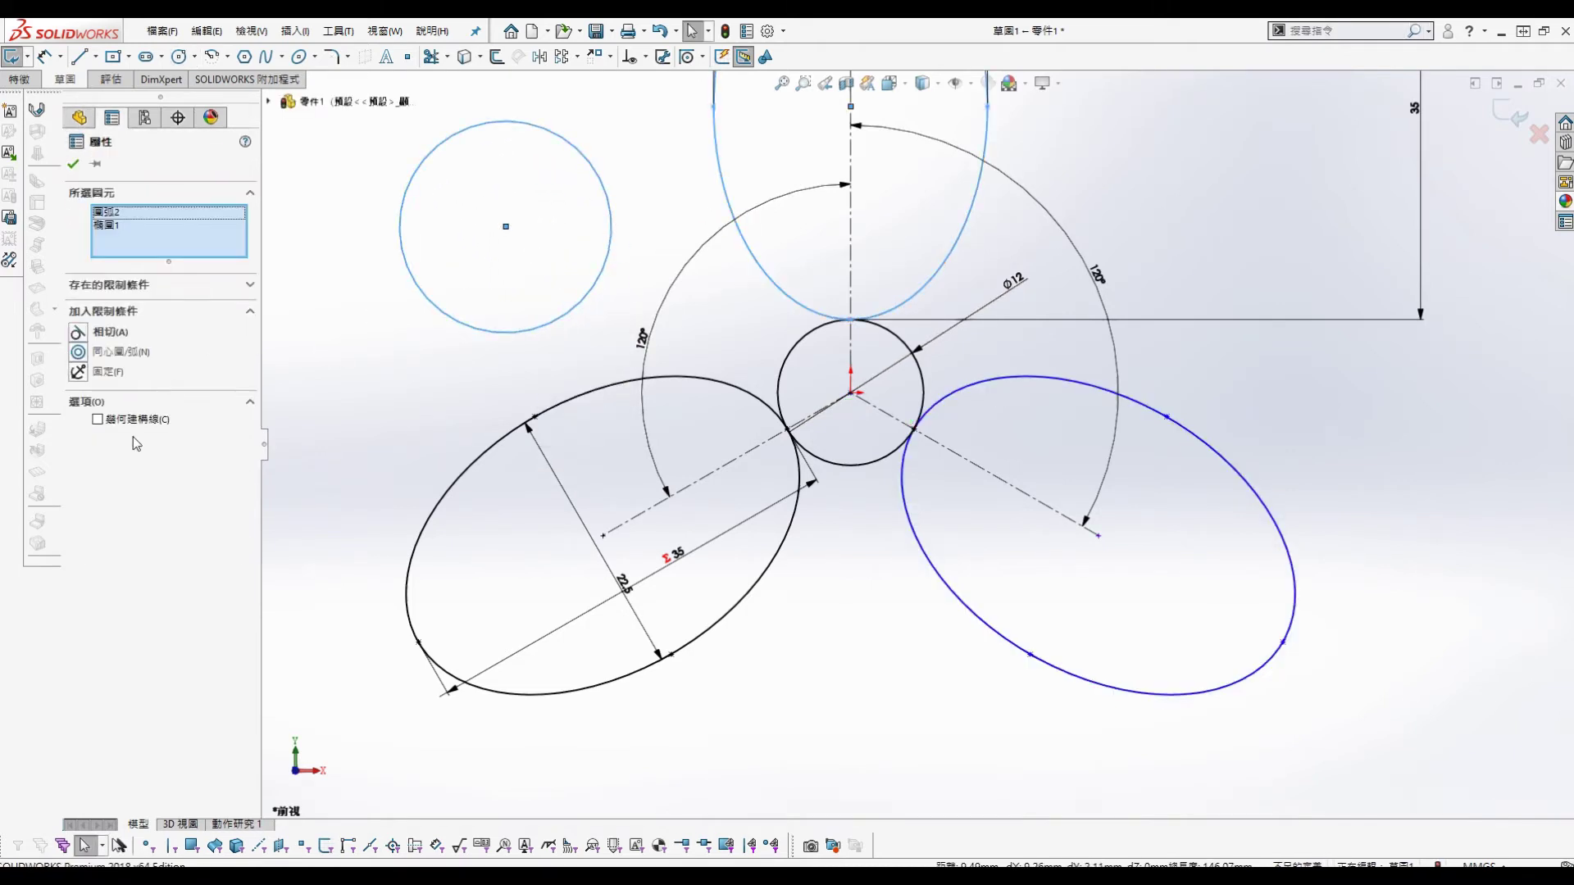
left_click(78, 331)
left_click(74, 164)
Step: Make the new circle tangent to the lower-left ellipse, undoing the first attempt and reapplying the tangent relation
left_click(611, 305)
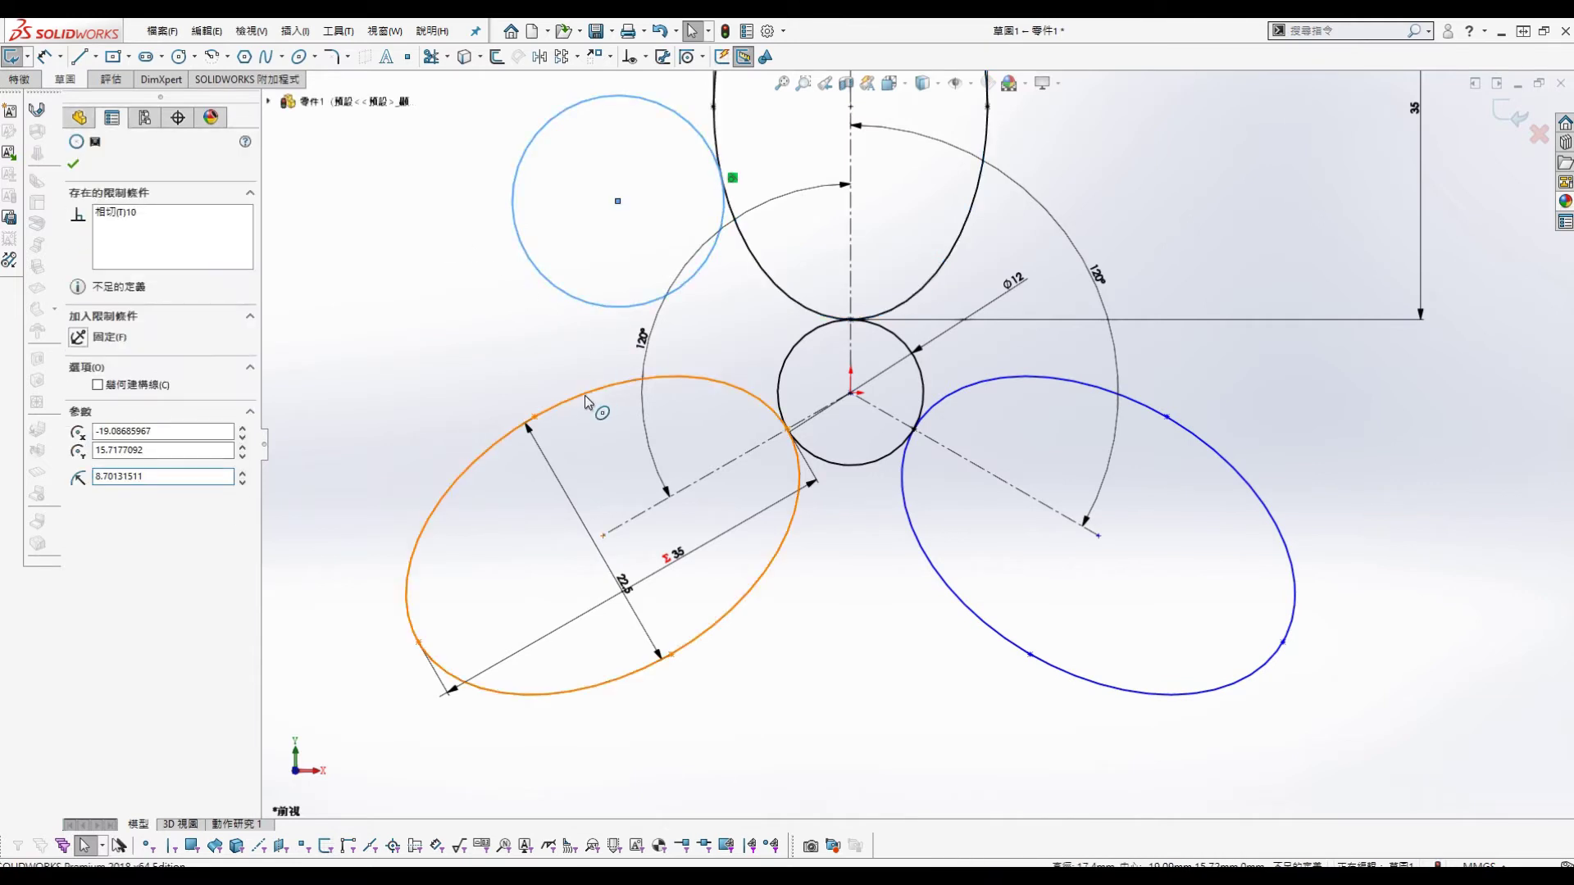
left_click(598, 392, "ctrl")
left_click(78, 332)
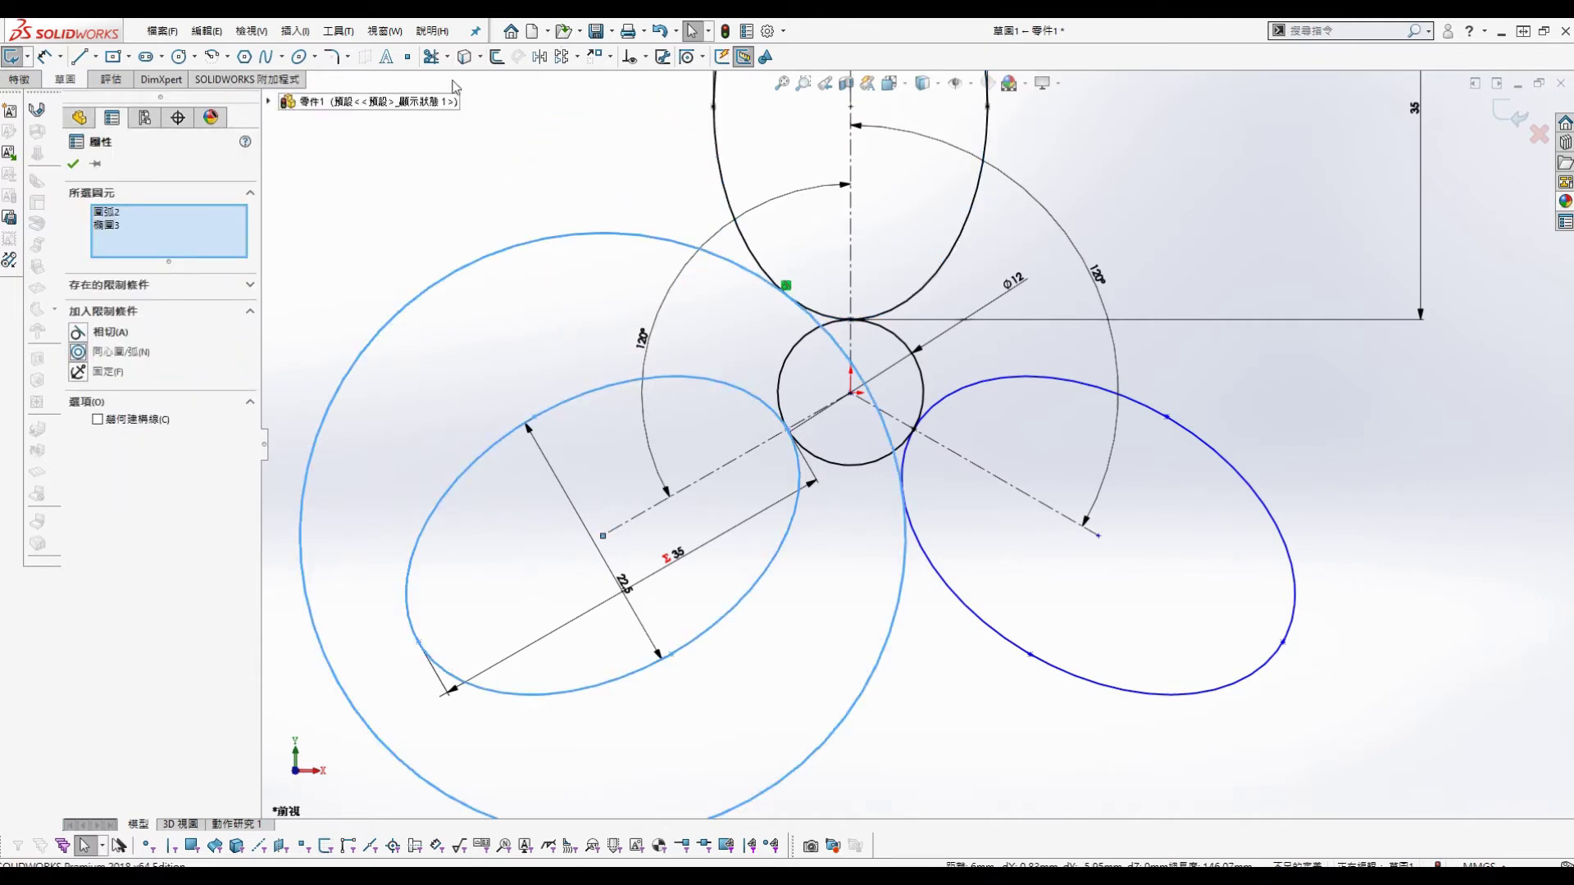
left_click(660, 32)
left_click(79, 332)
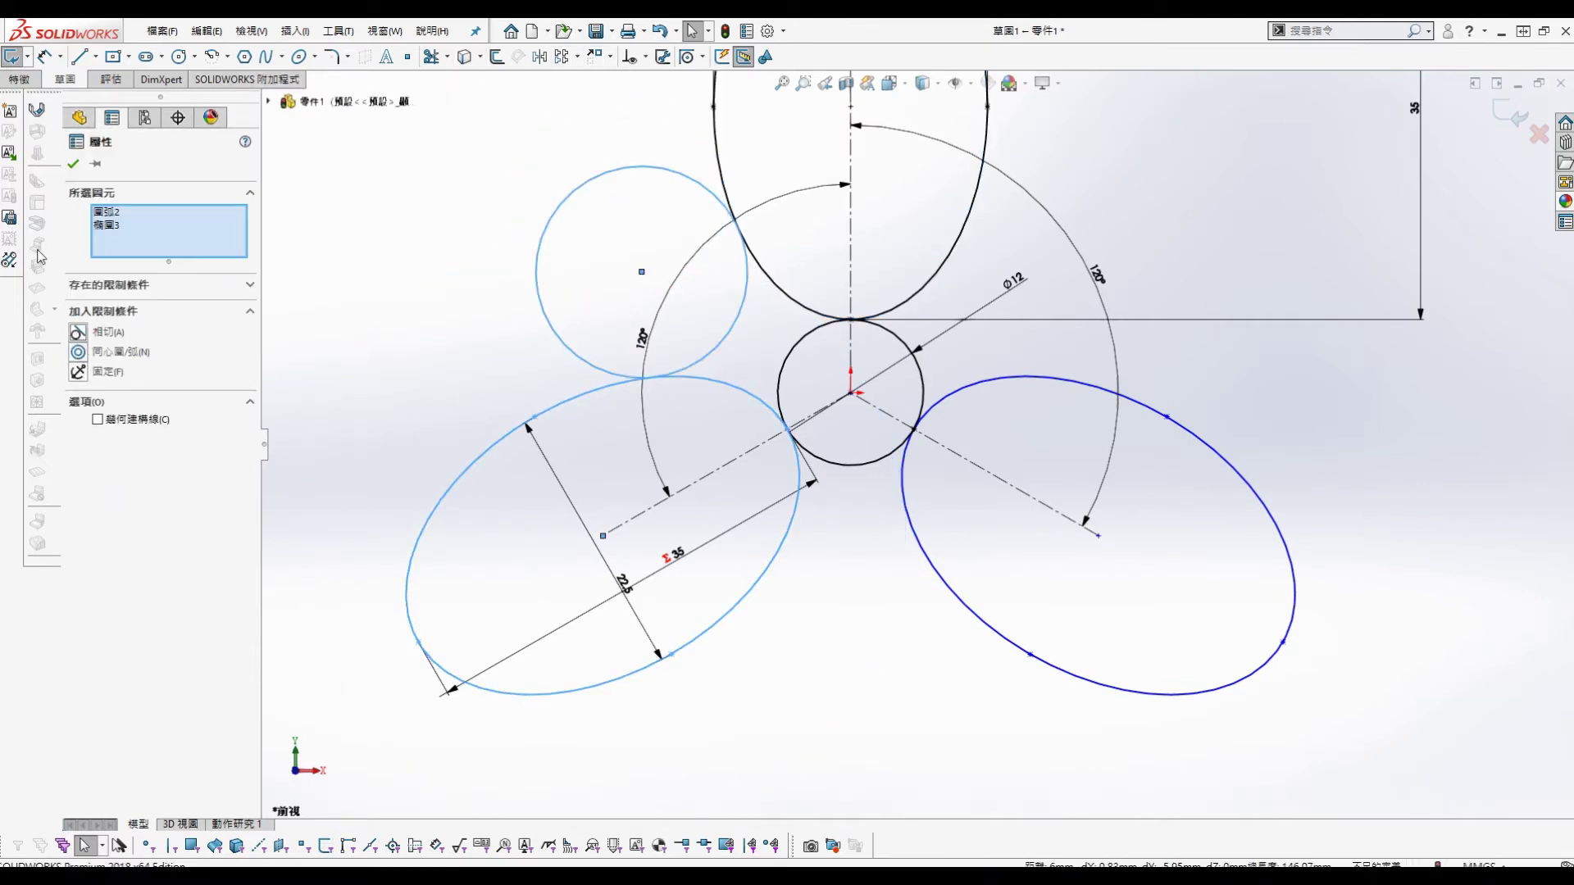
left_click(73, 164)
Step: Trim away the outer part of the tangent circle, keeping the arc between the upper and lower-left ellipses
scroll(525, 243, "up", 1)
scroll(678, 241, "down", 2)
key("s")
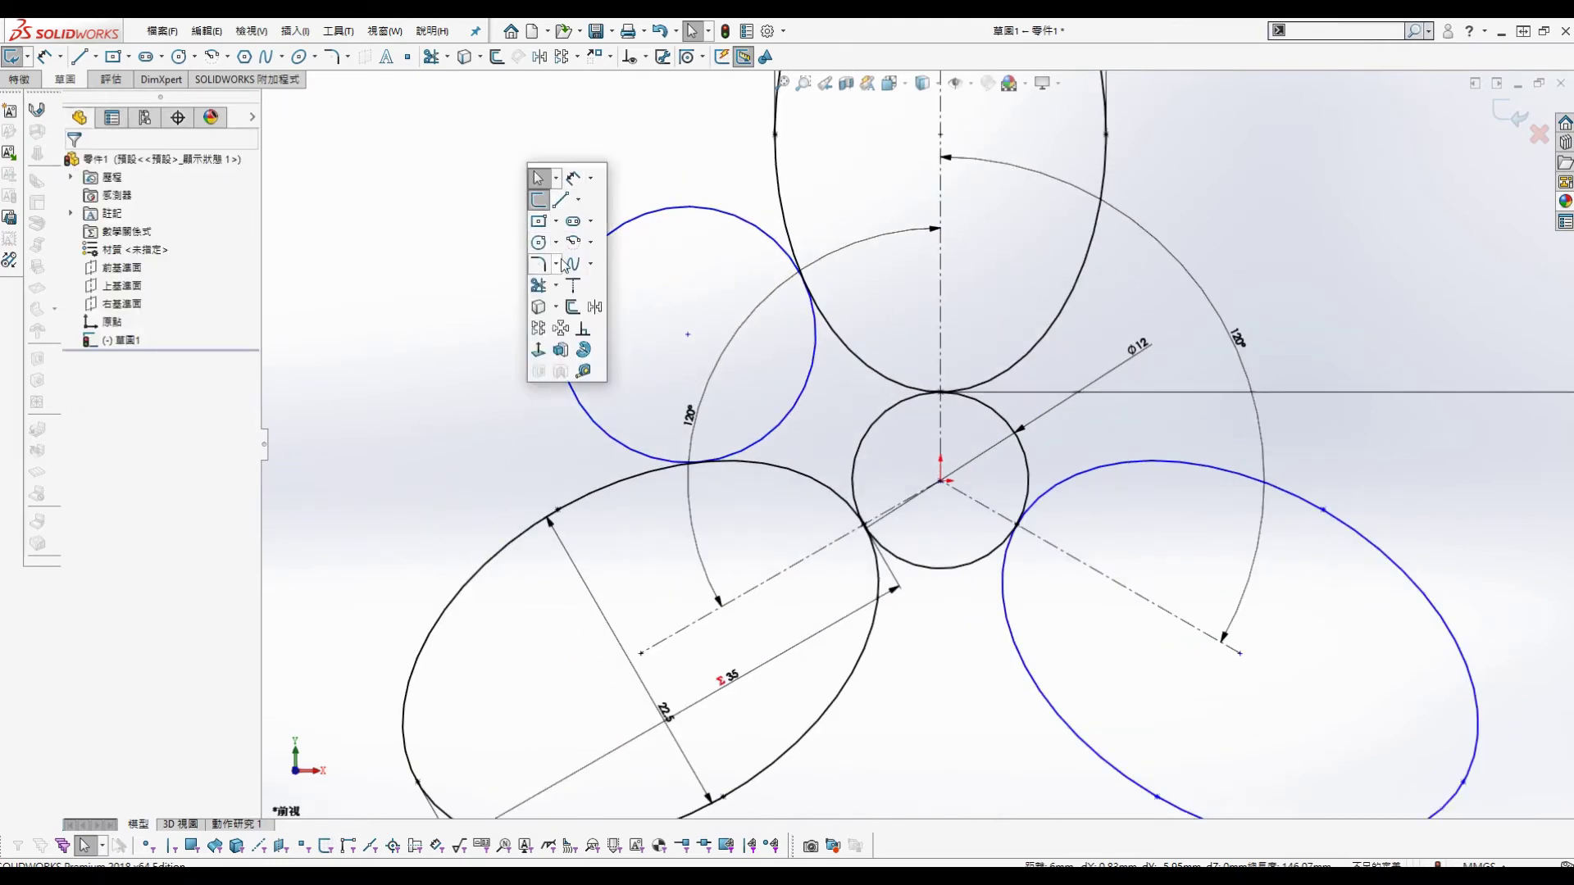
left_click(556, 285)
left_click(603, 300)
left_click_drag(597, 207, 598, 263)
Step: Dimension the radius of the arc joining the upper and lower-left ellipses as 13.6 mm
key("s")
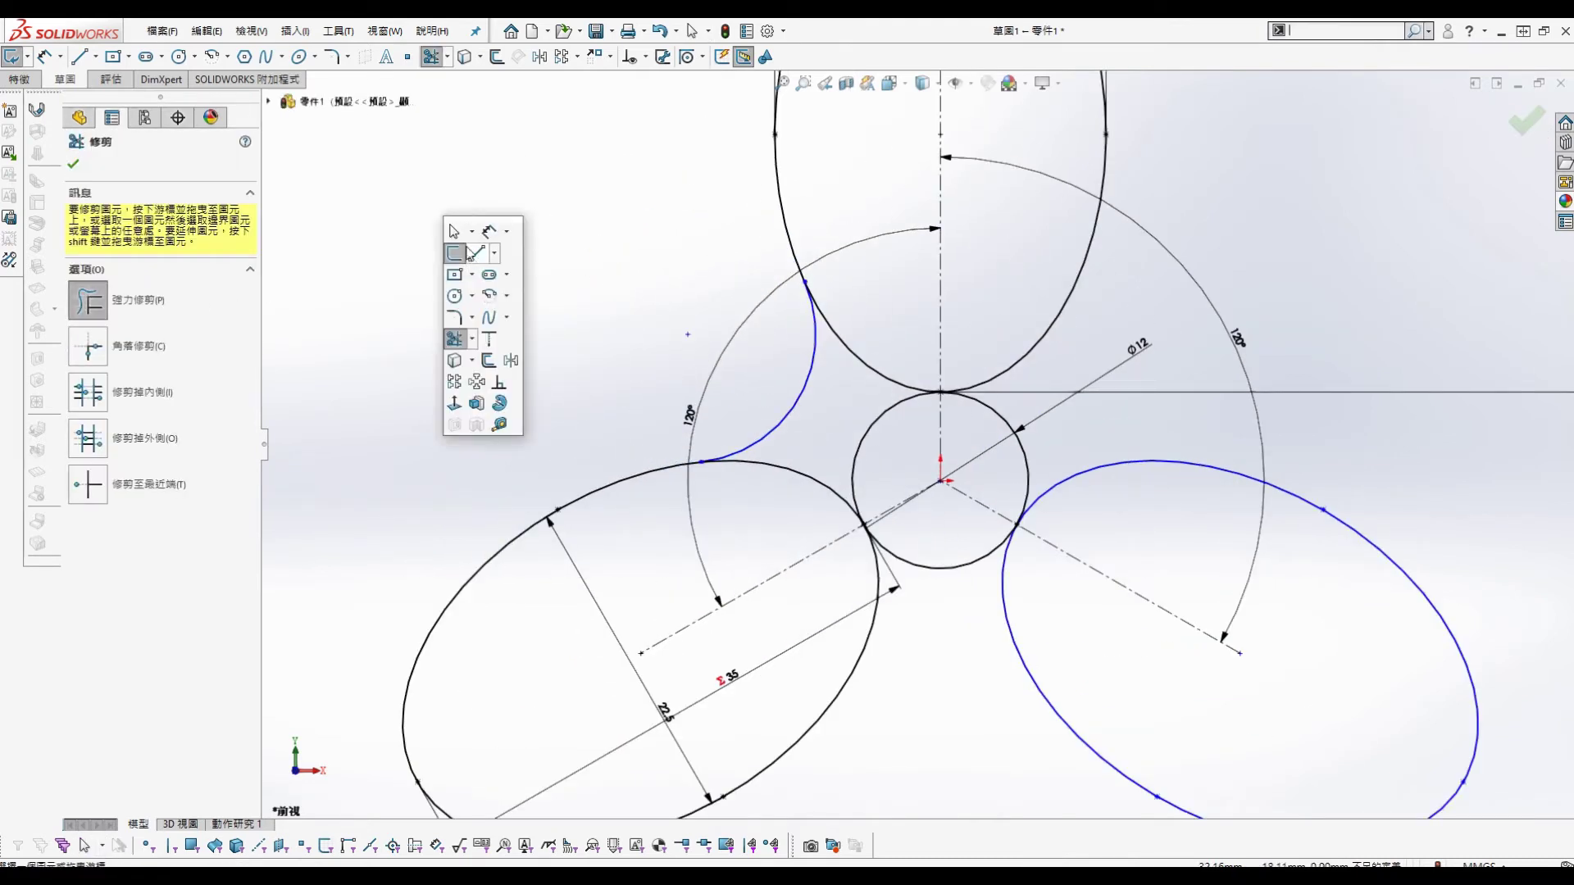
left_click(471, 253)
left_click(809, 385)
left_click(605, 287)
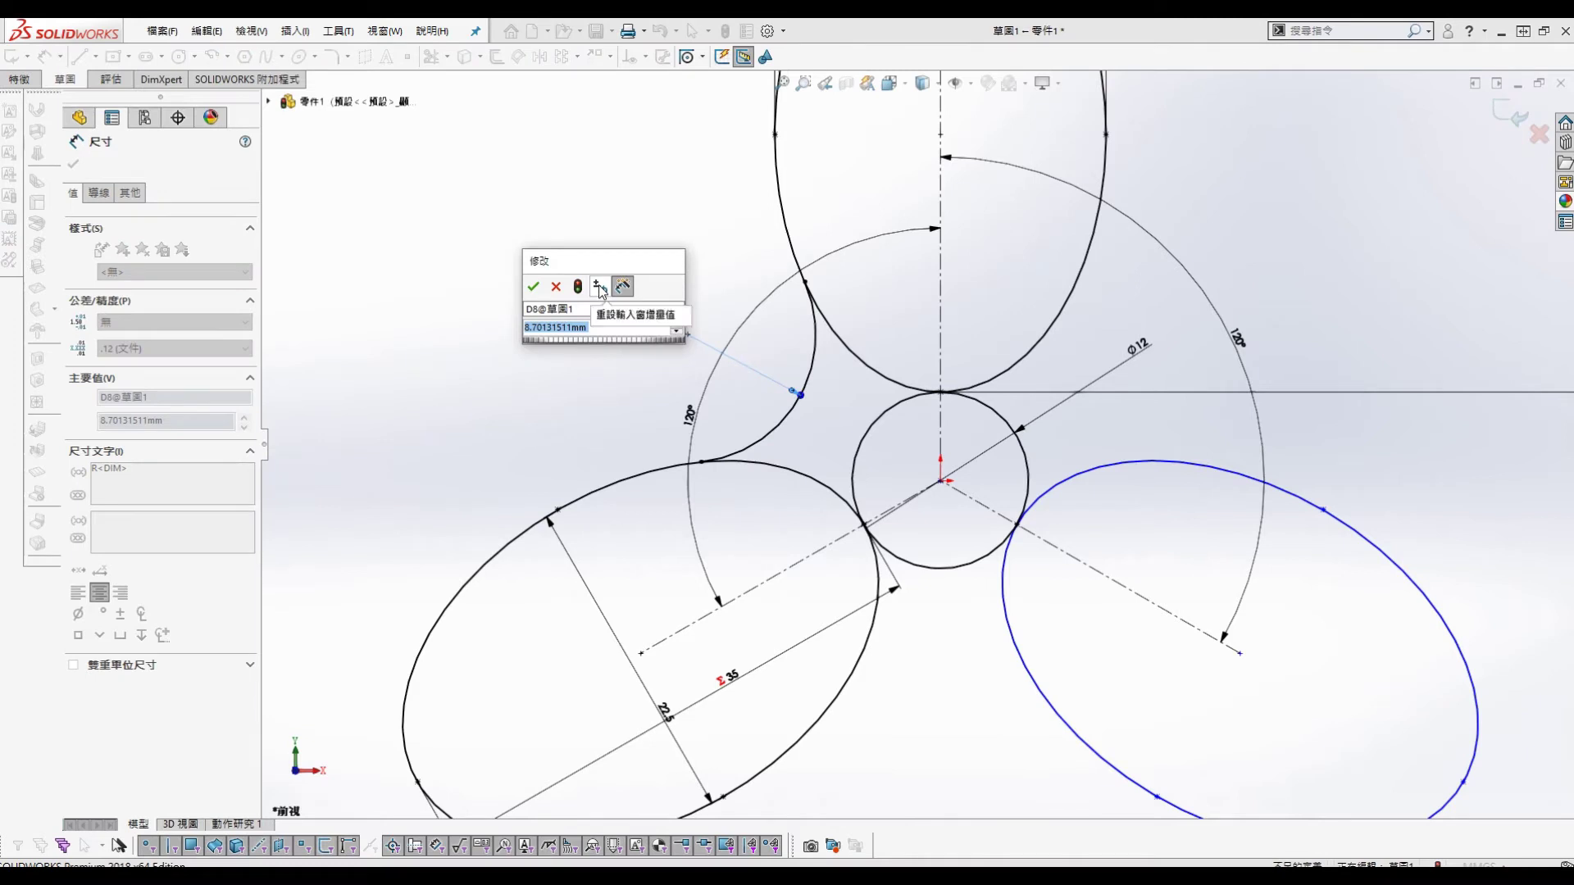
type("13.6")
key("Return")
key("Escape")
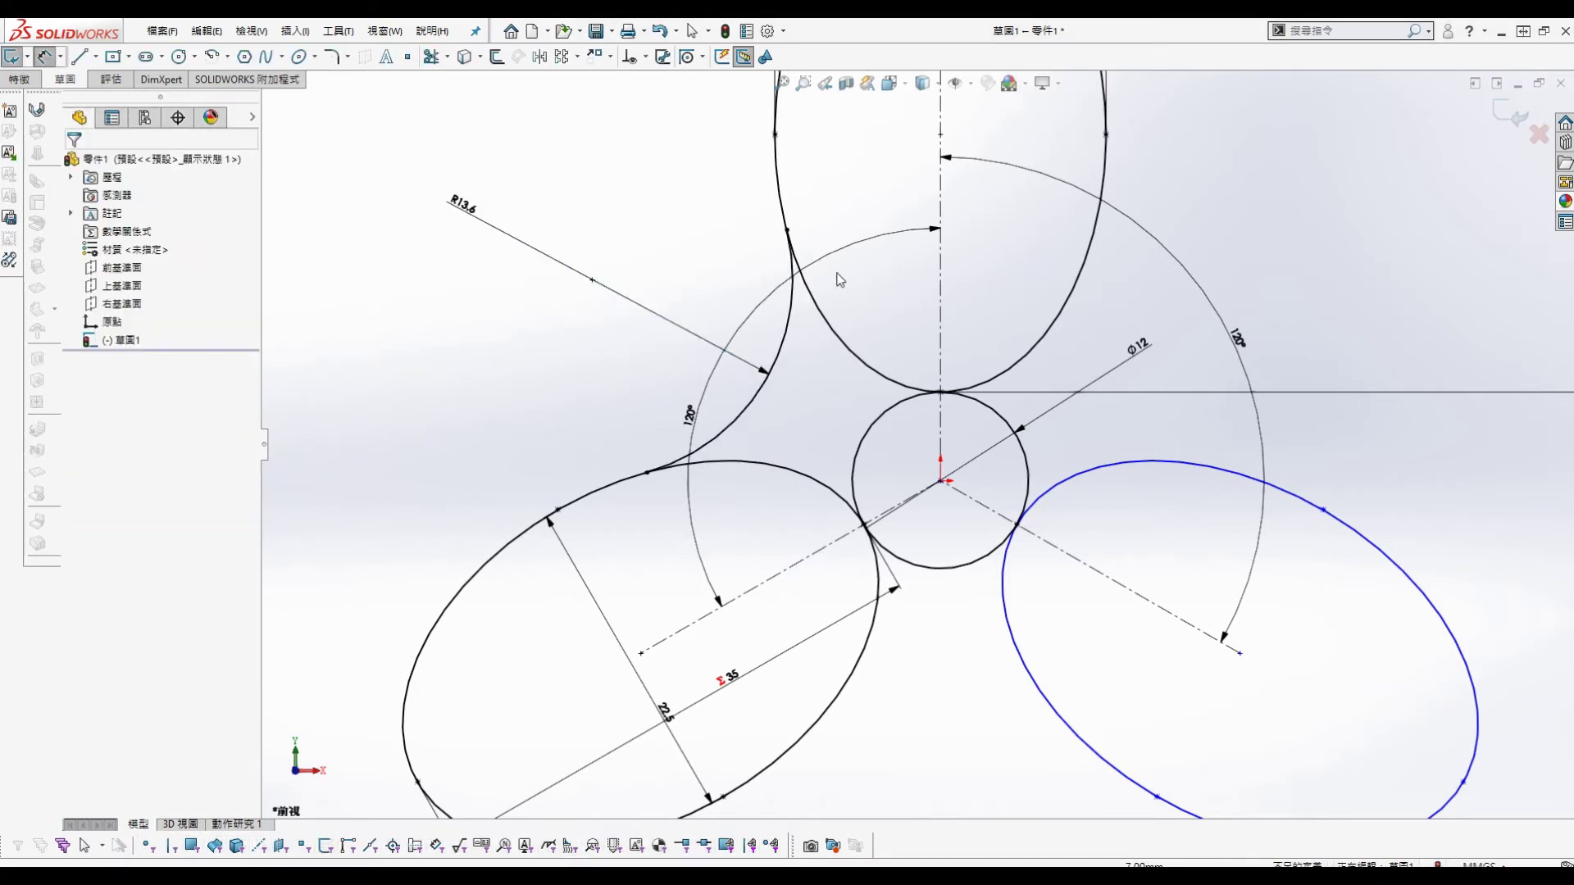
Step: Circular-pattern the R13.6 arc about the origin over 360 degrees with 3 instances
left_click(780, 356)
key("s")
left_click(820, 539)
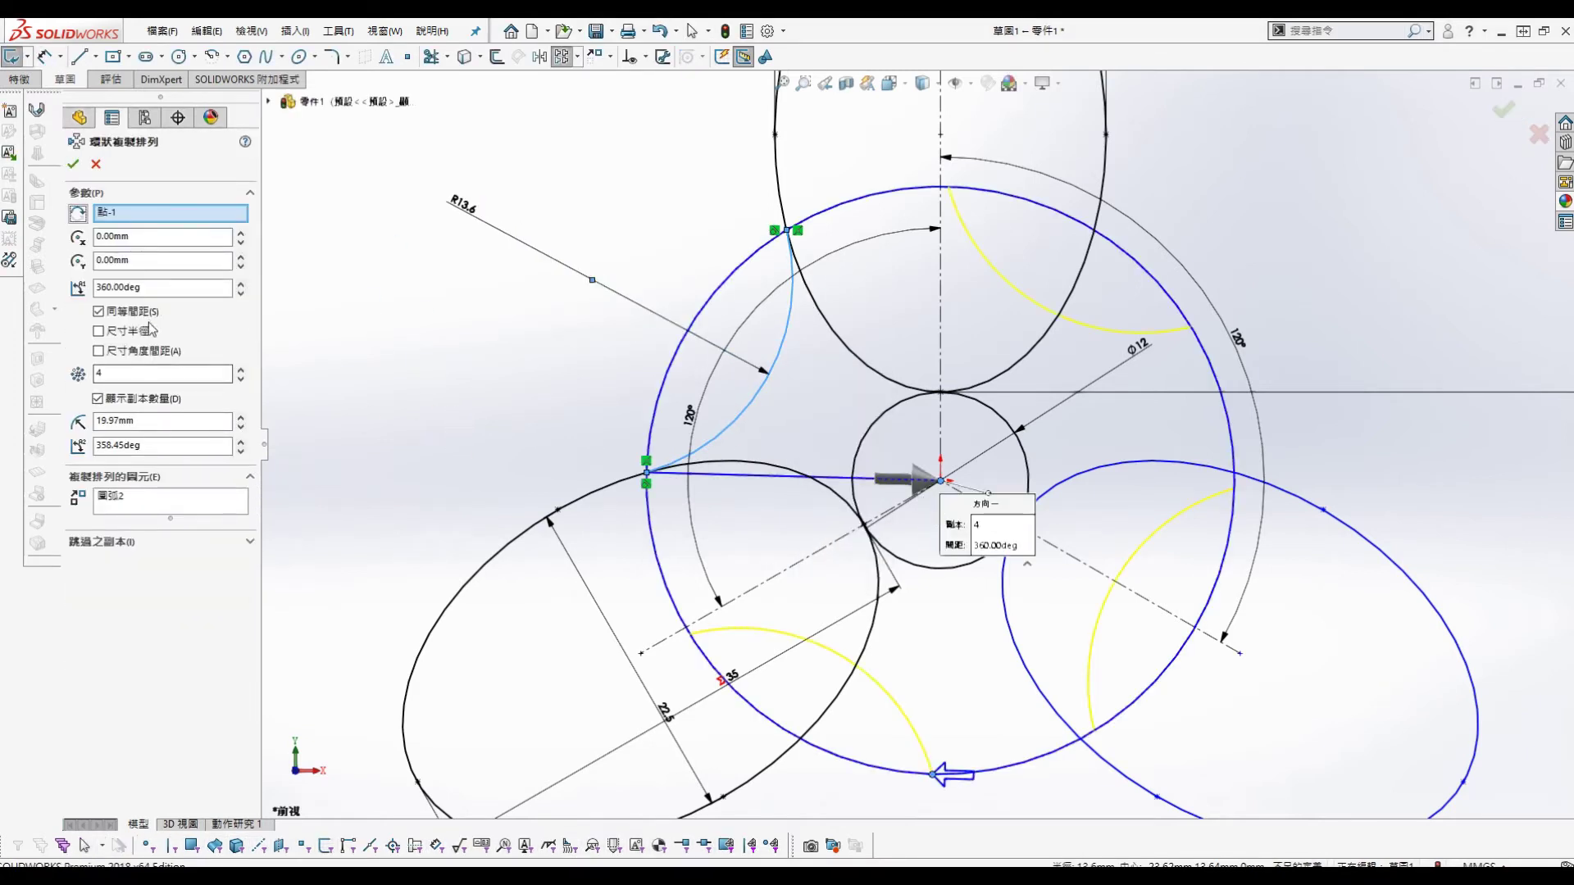
double_click(143, 375)
type("3")
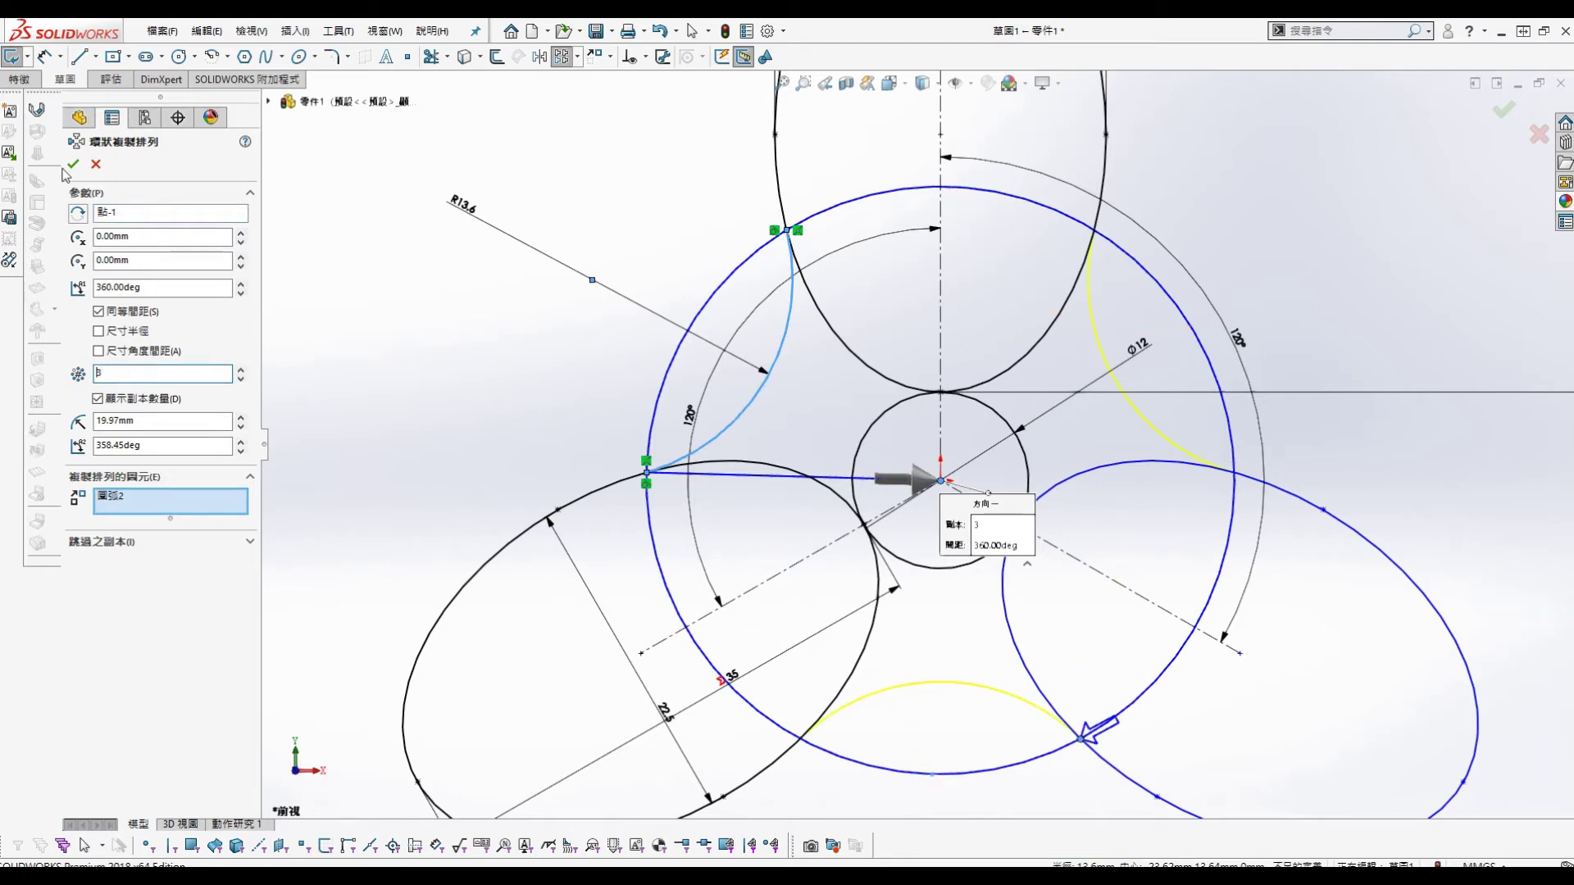
left_click(74, 165)
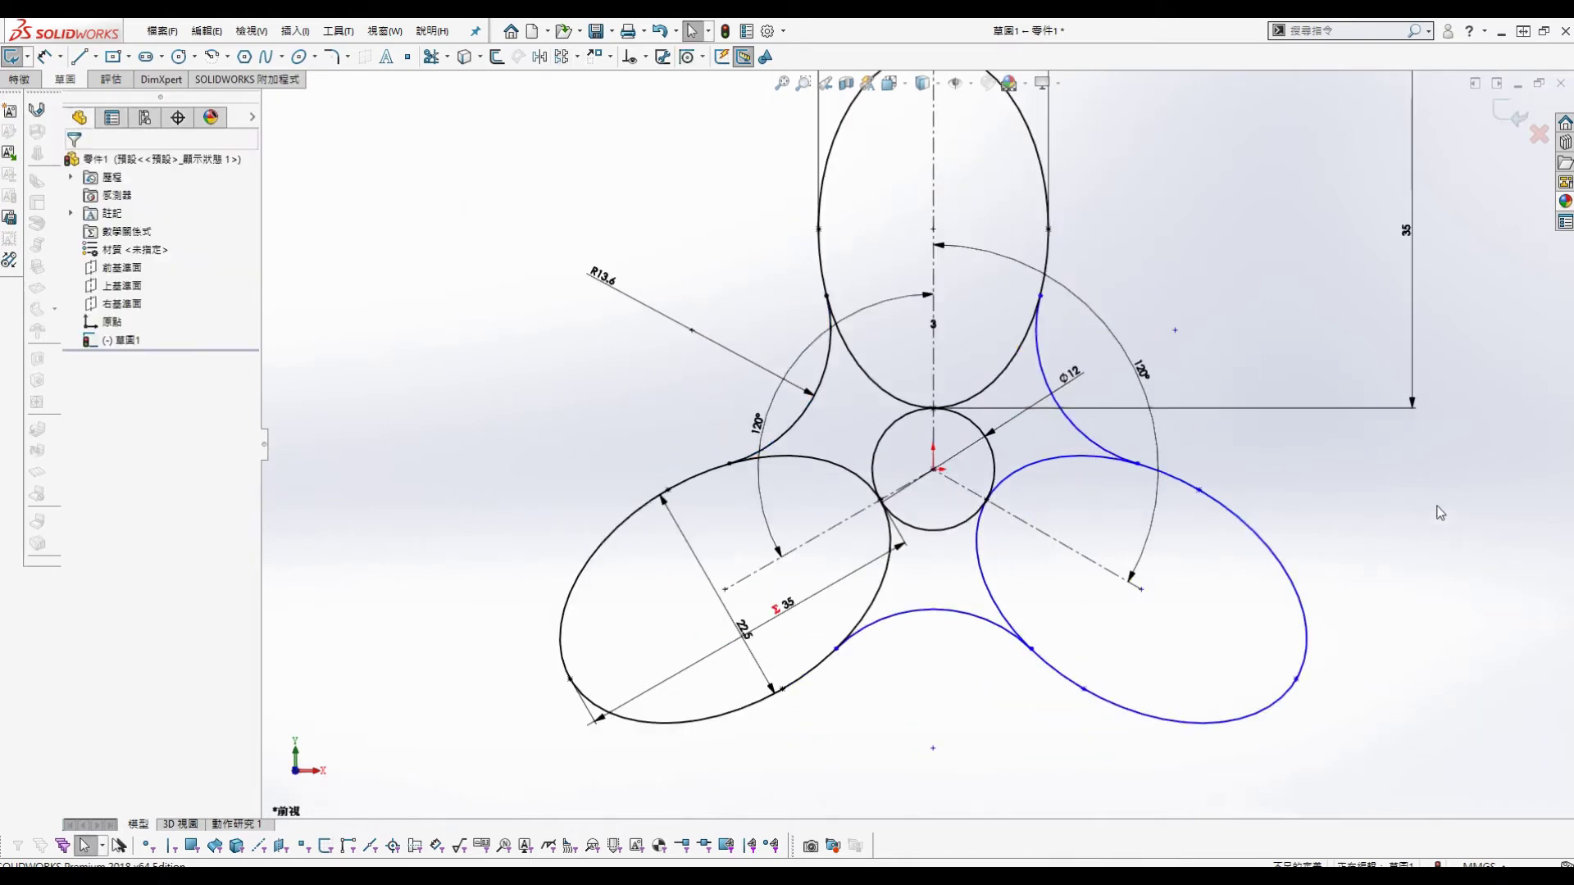
Step: Convert the 12 mm circle centred on the origin to construction geometry
scroll(1410, 500, "down", 2)
key("s")
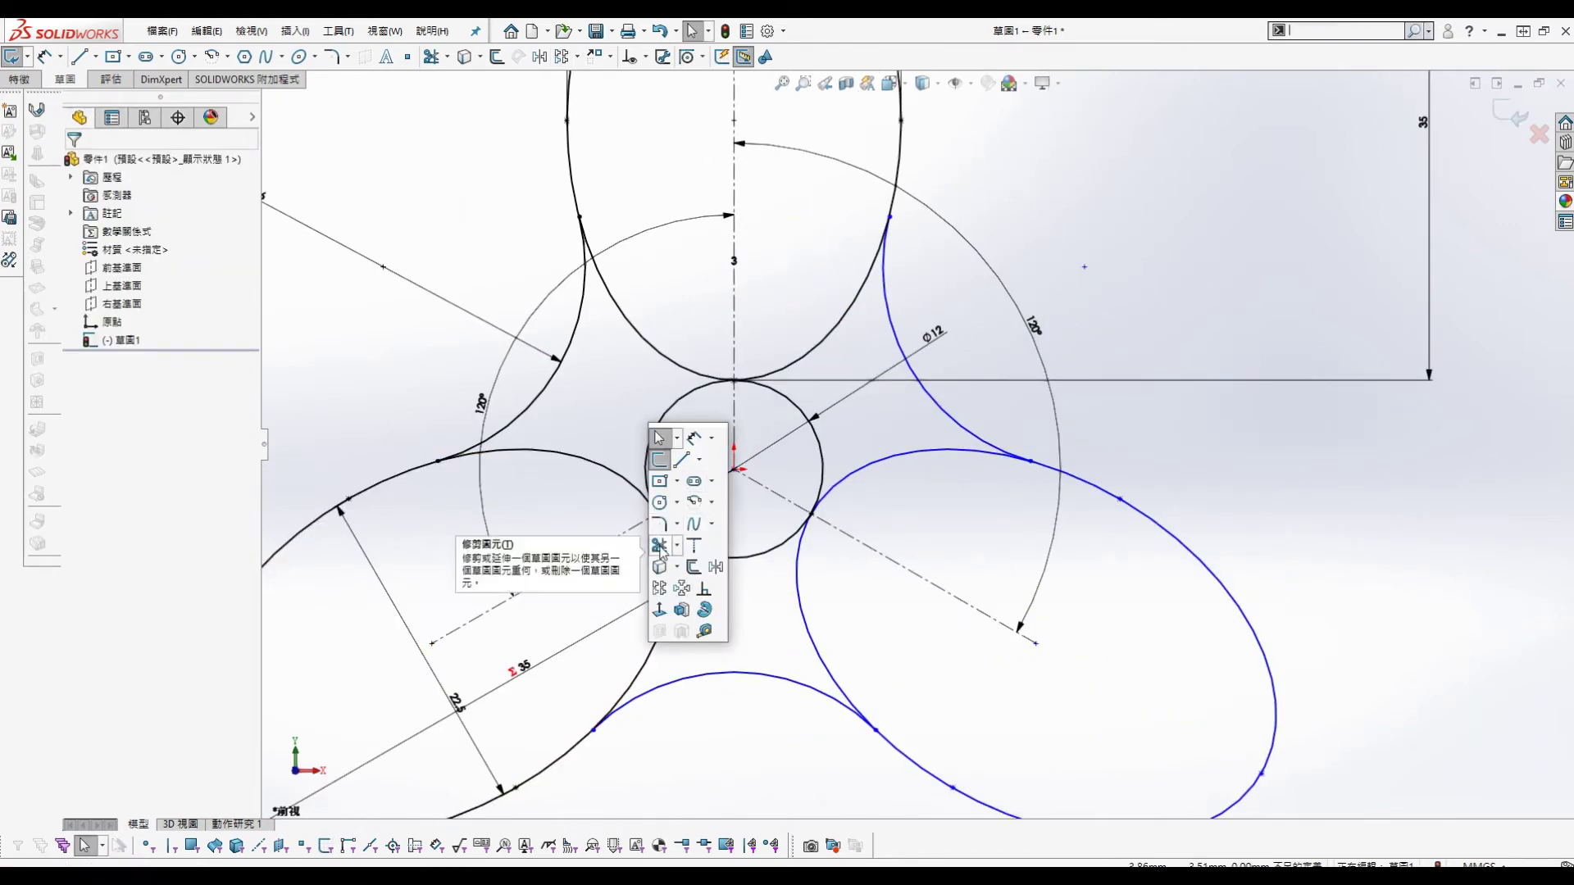
left_click(798, 410)
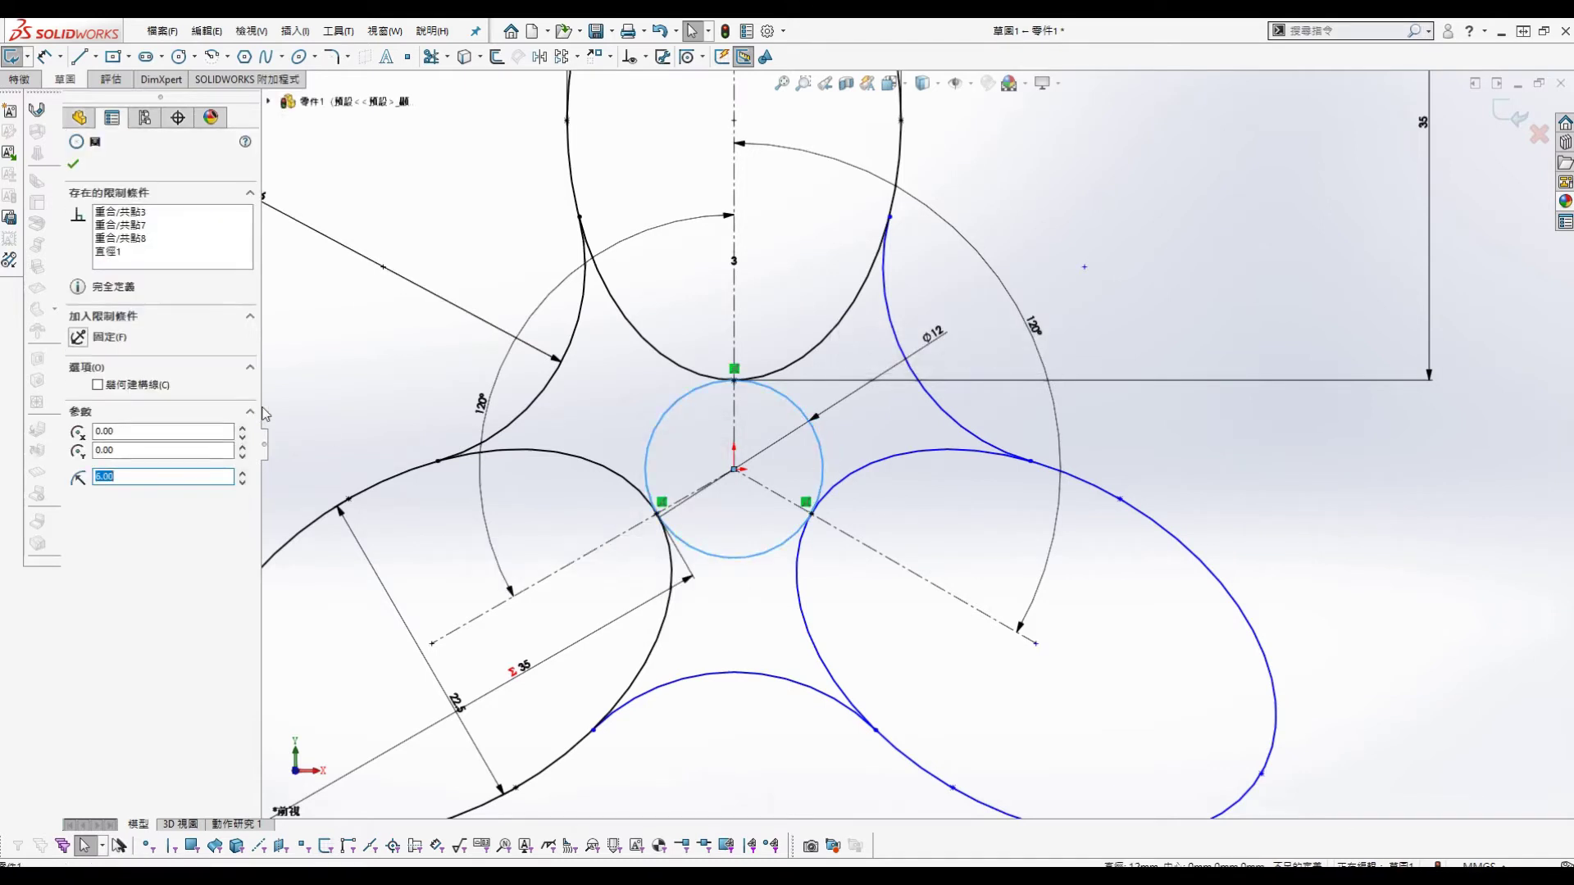
left_click(129, 382)
left_click(77, 169)
key("Escape")
scroll(742, 382, "up", 2)
scroll(961, 435, "down", 2)
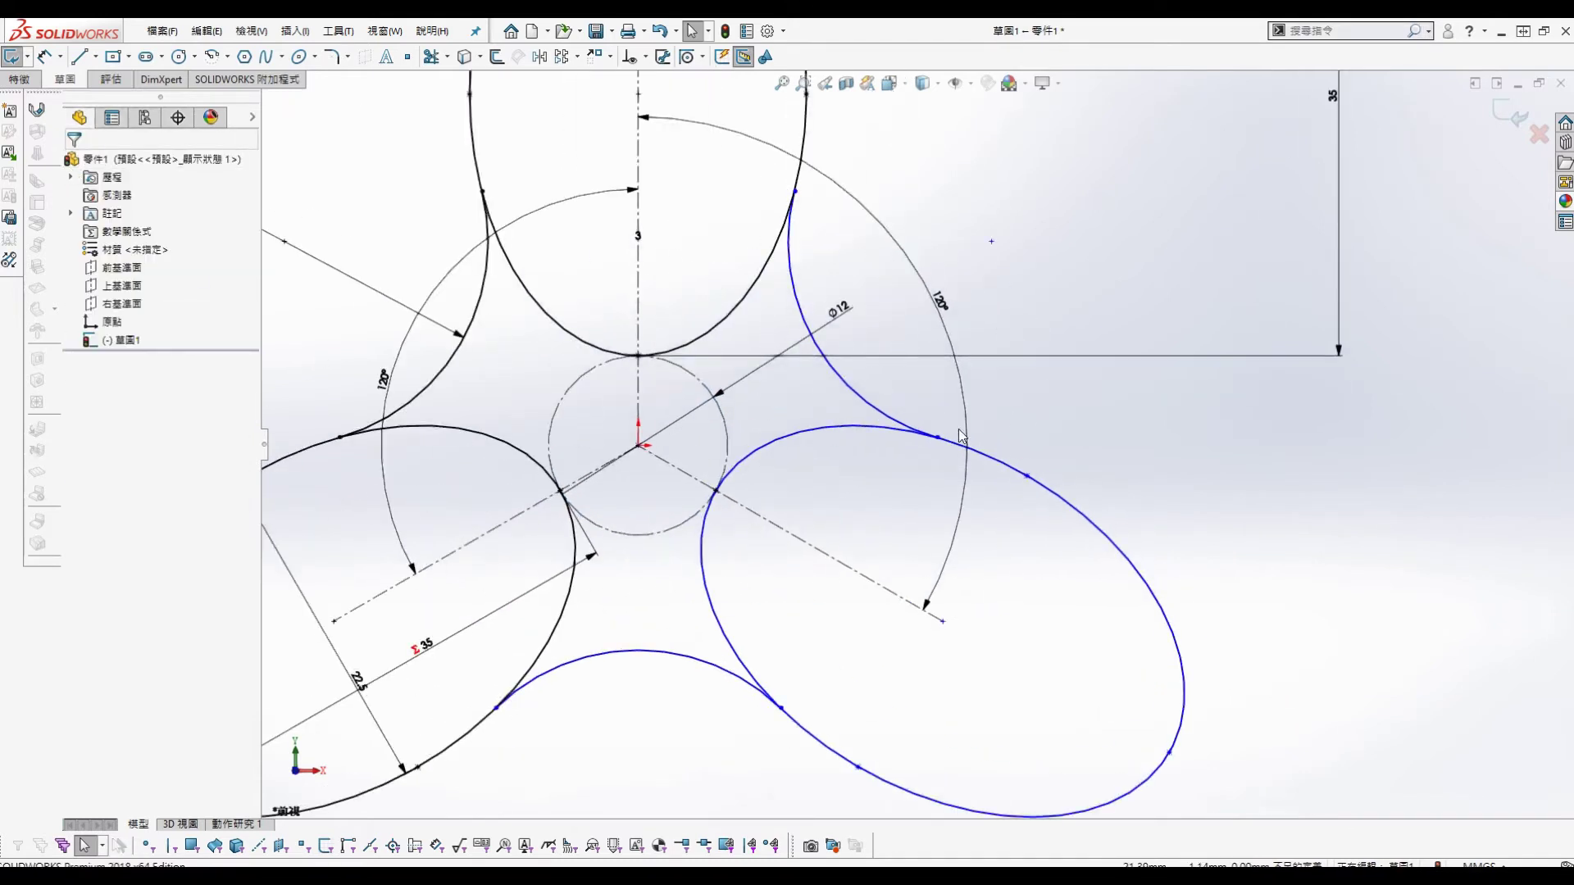
Step: Power-trim the inner portions of the three ellipses between the joining arcs, leaving one closed three-lobed outline
key("s")
left_click(605, 694)
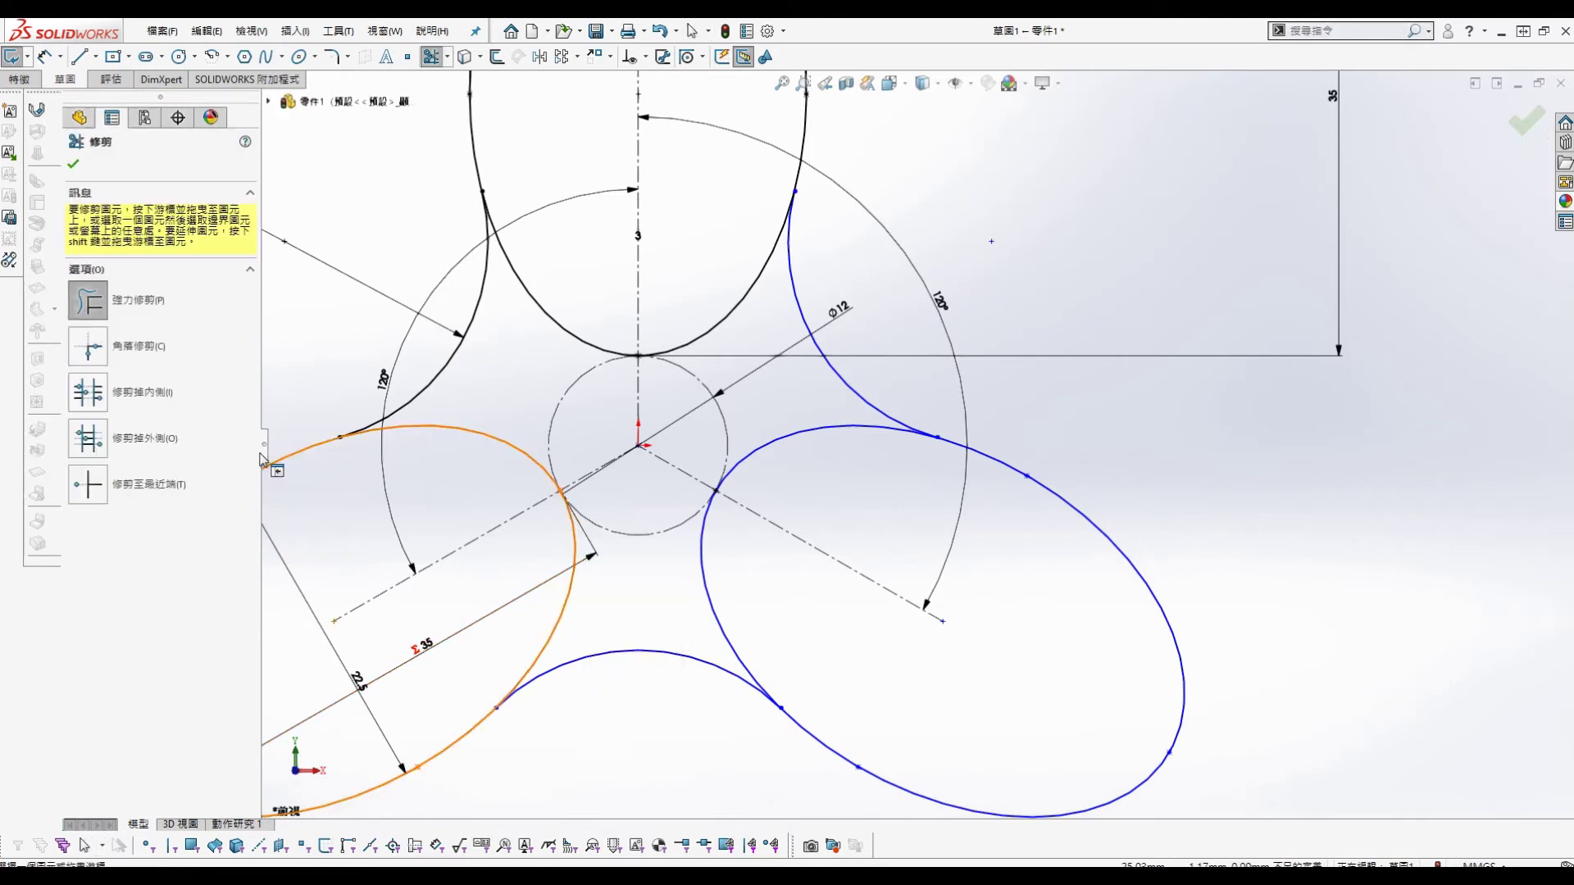
left_click(89, 301)
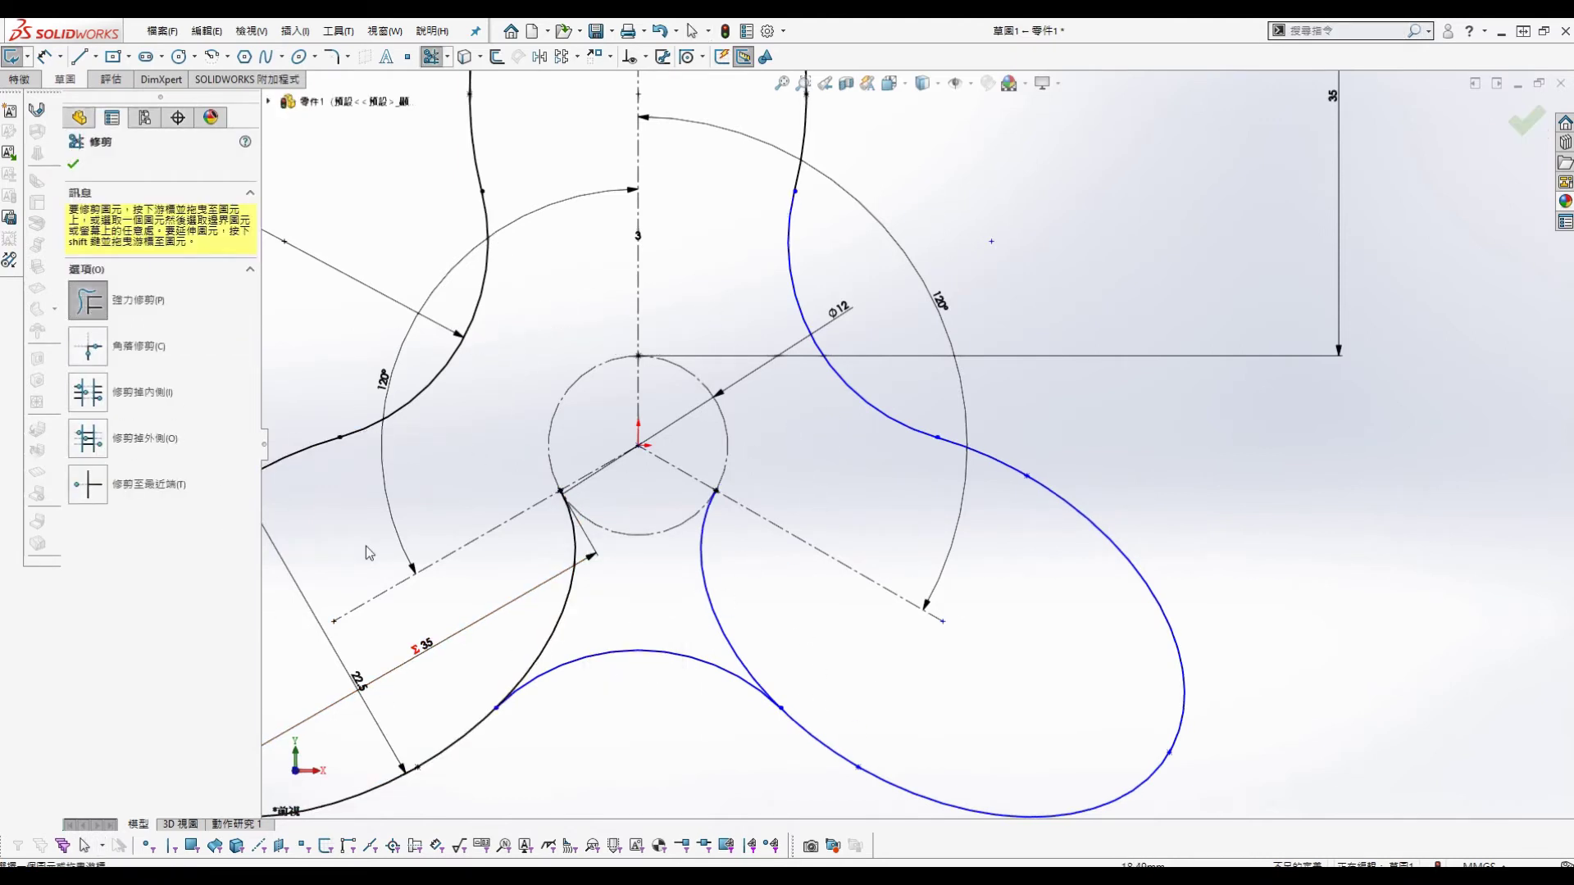
scroll(1011, 457, "up", 5)
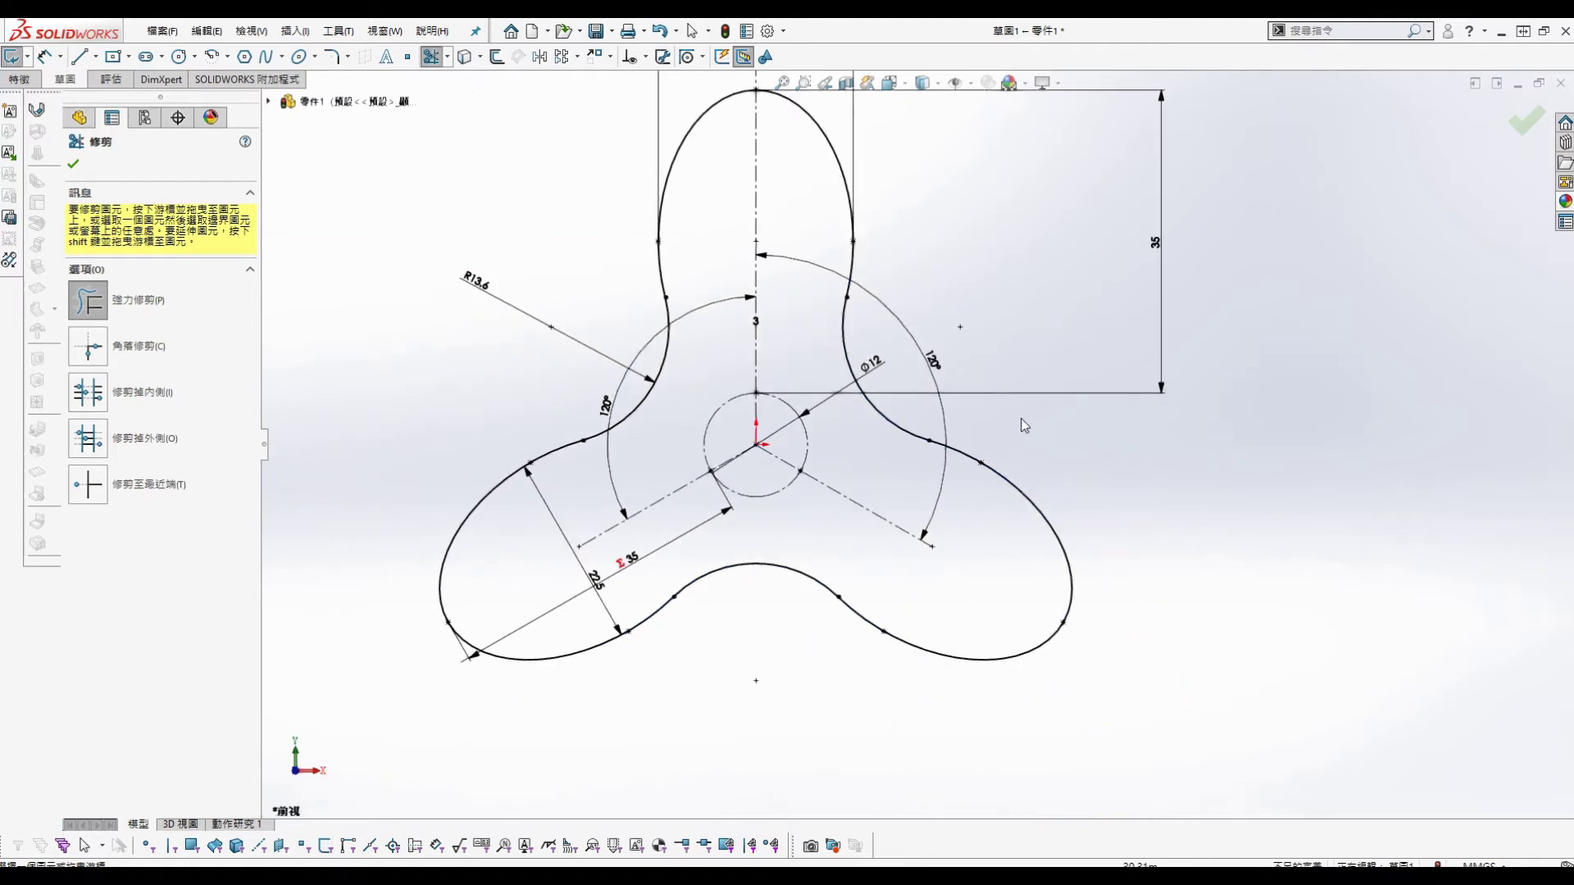
Step: Extrude the three-lobed profile as a boss, symmetric about the sketch plane, with a depth of 8 mm
key("s")
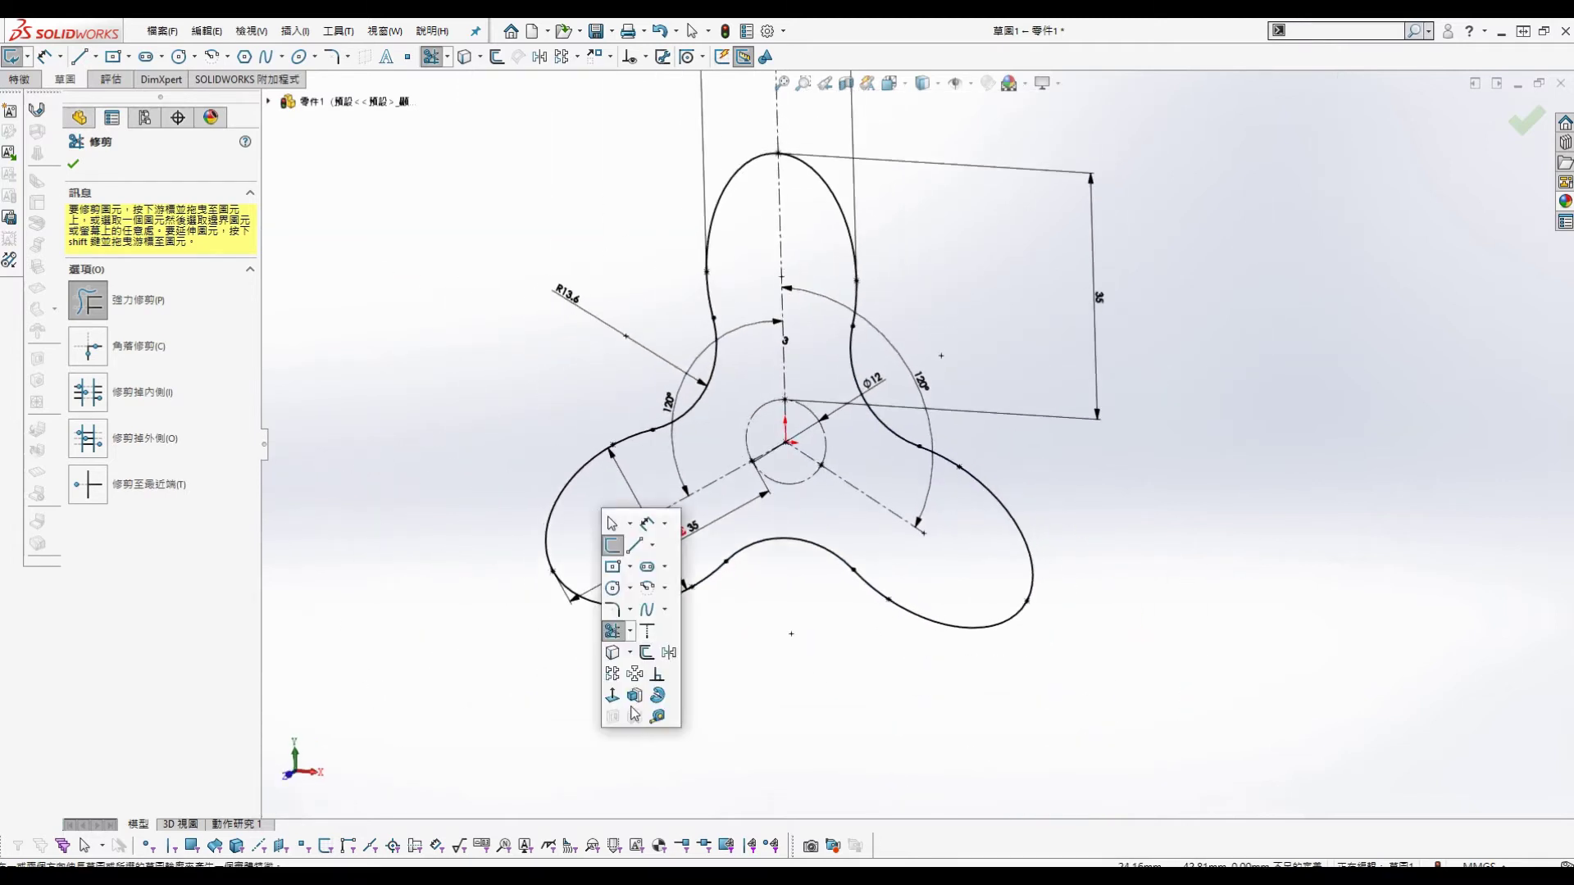
left_click(638, 701)
left_click(166, 262)
left_click(163, 329)
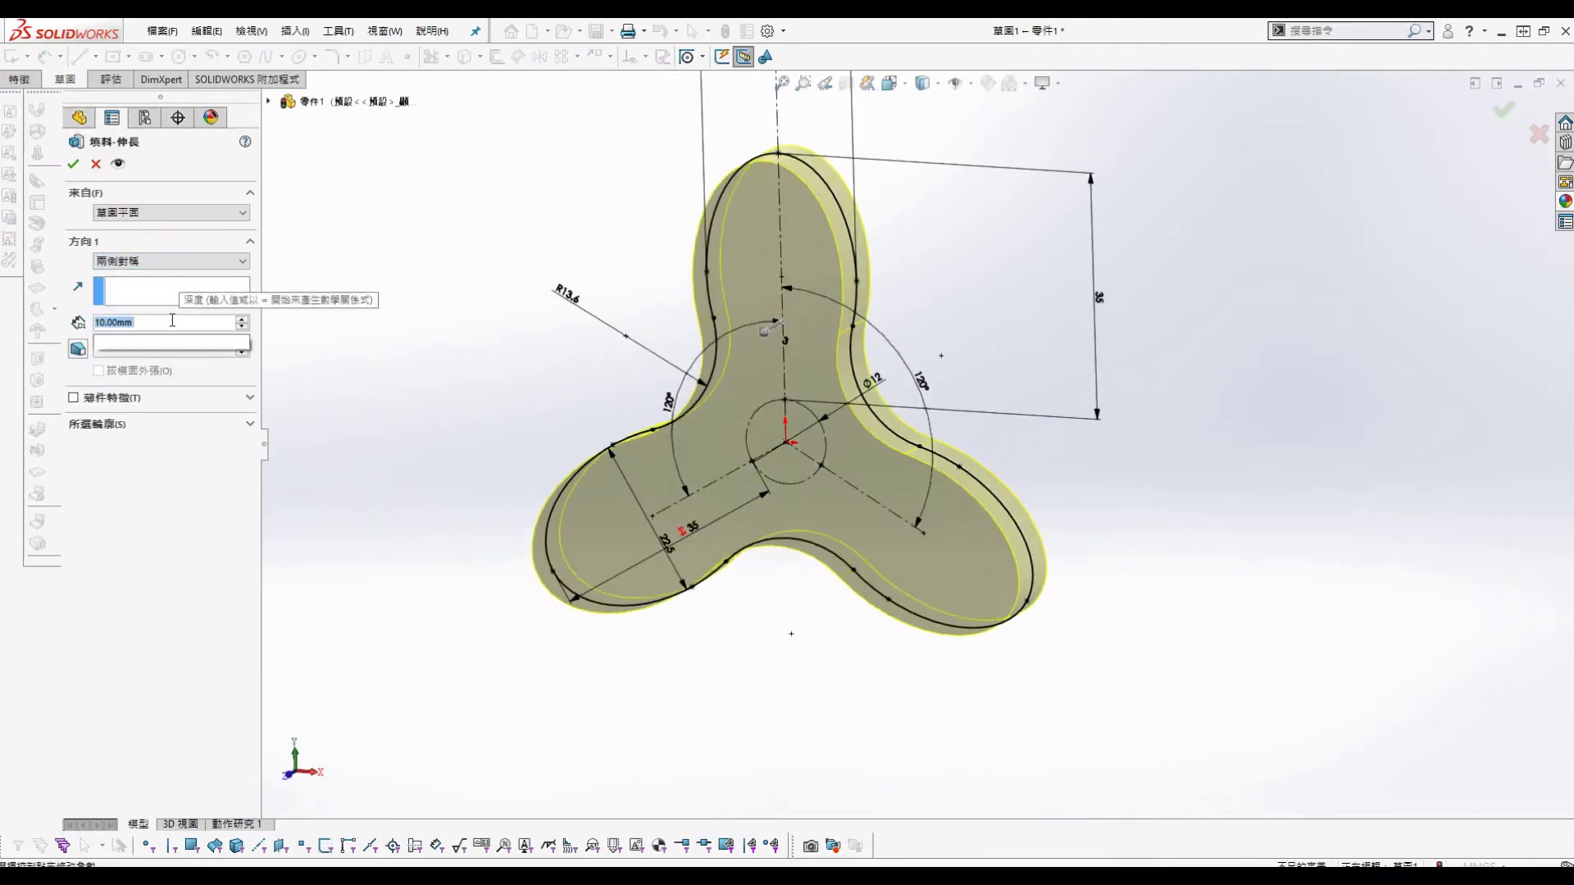
type("8")
key("Return")
left_click(74, 164)
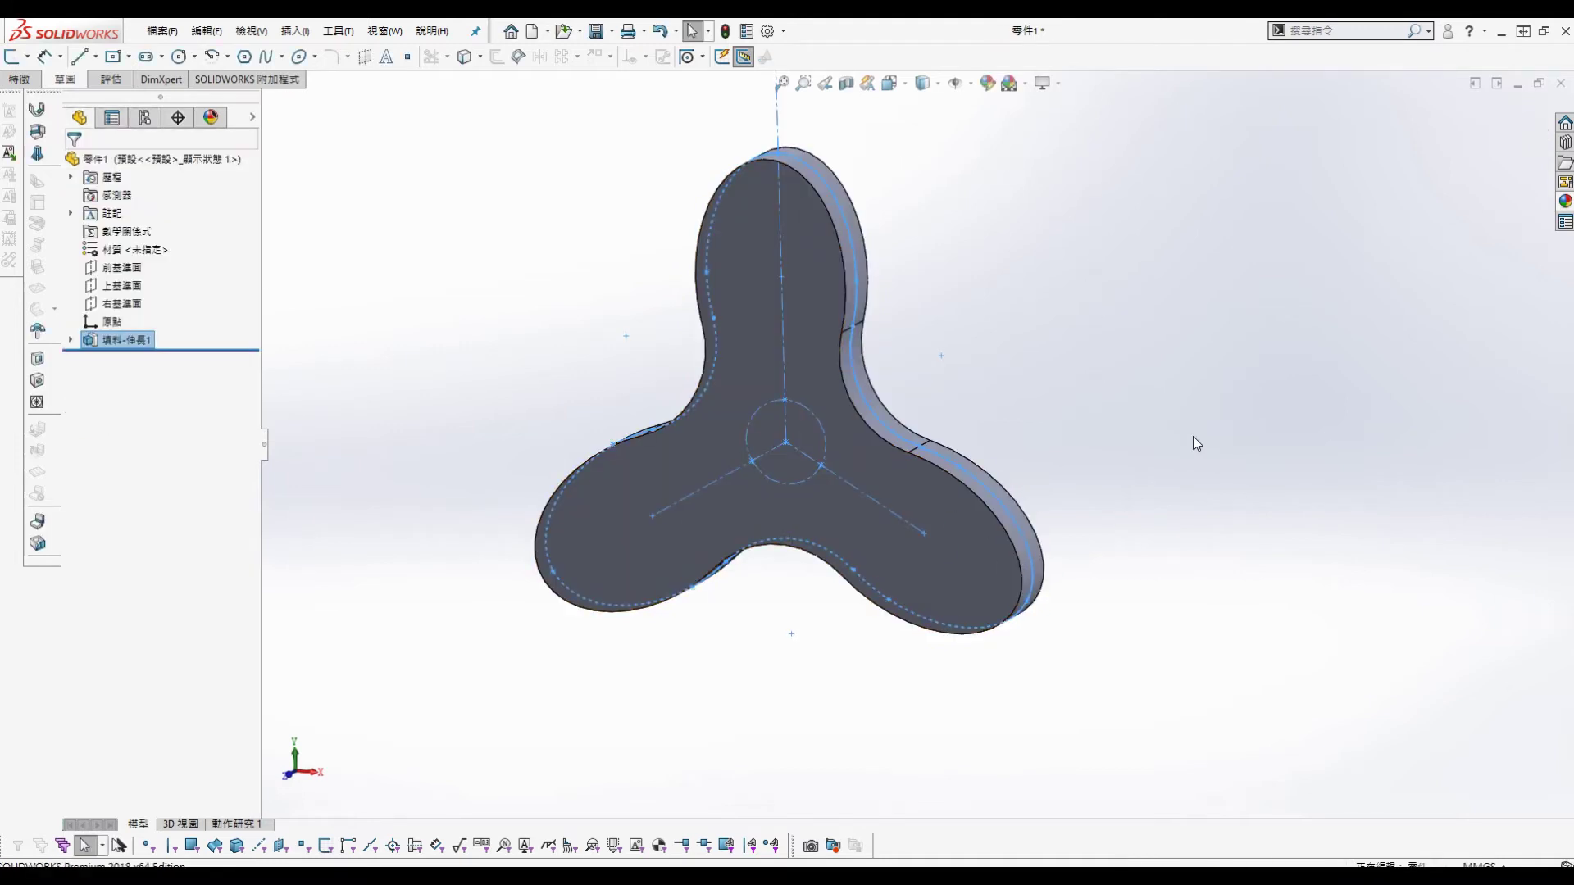
Step: Start a sketch on the front face of the three-lobed part and draw a circle centred on the origin
left_click(984, 537)
left_click(985, 483)
key("s")
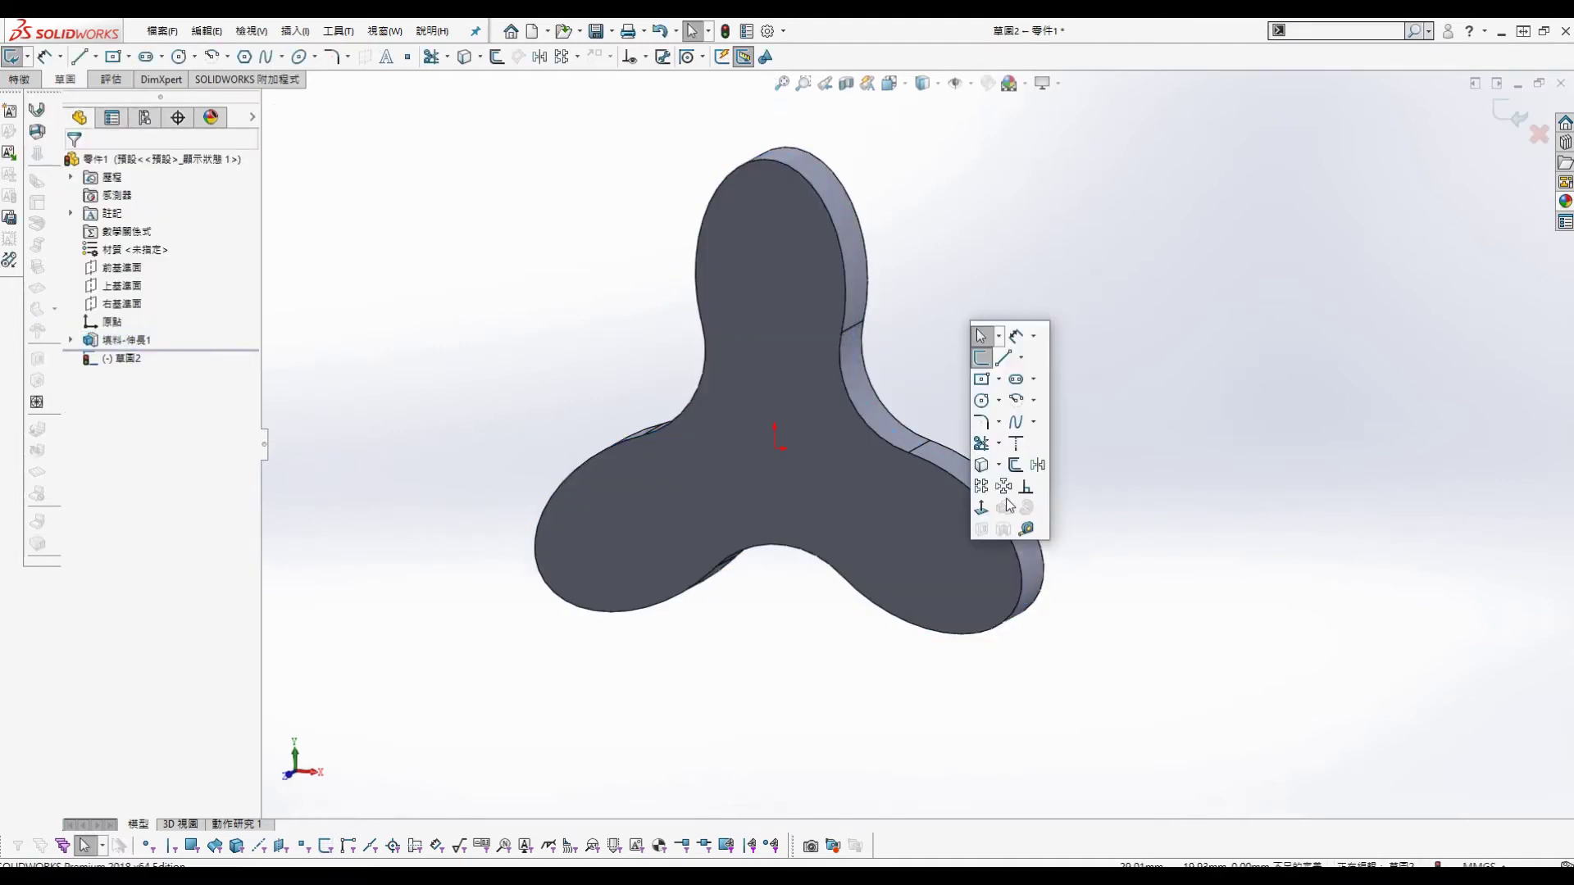
scroll(966, 474, "down", 3)
key("s")
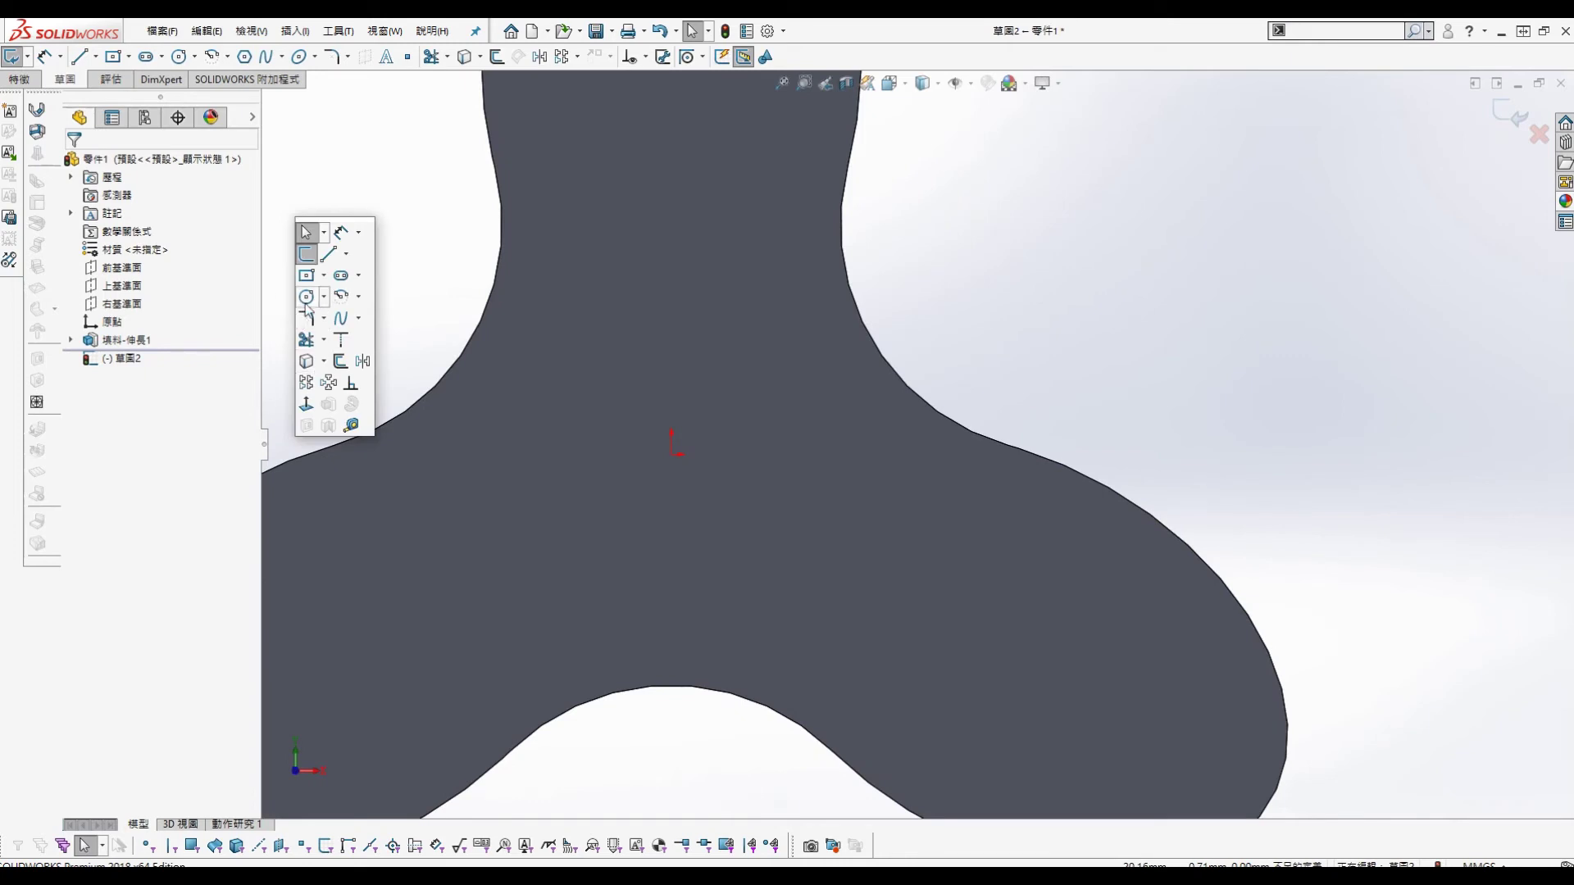
left_click(309, 299)
left_click_drag(671, 454, 626, 416)
Step: Dimension the central circle's diameter as 12 mm
key("s")
left_click(648, 432)
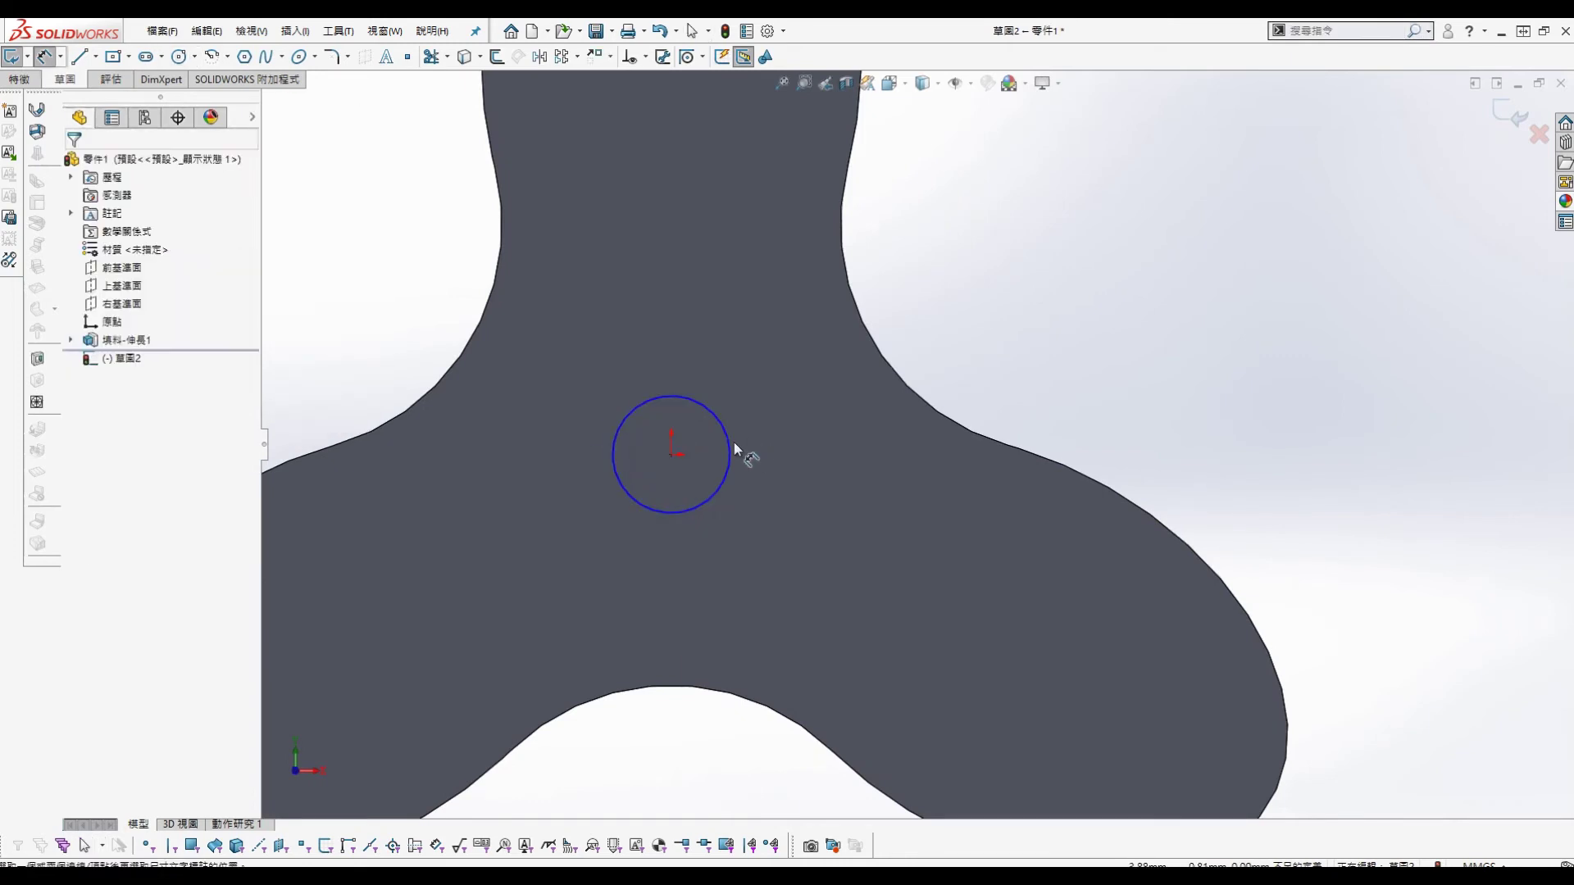
left_click(731, 443)
left_click(1025, 345)
type("12")
key("Return")
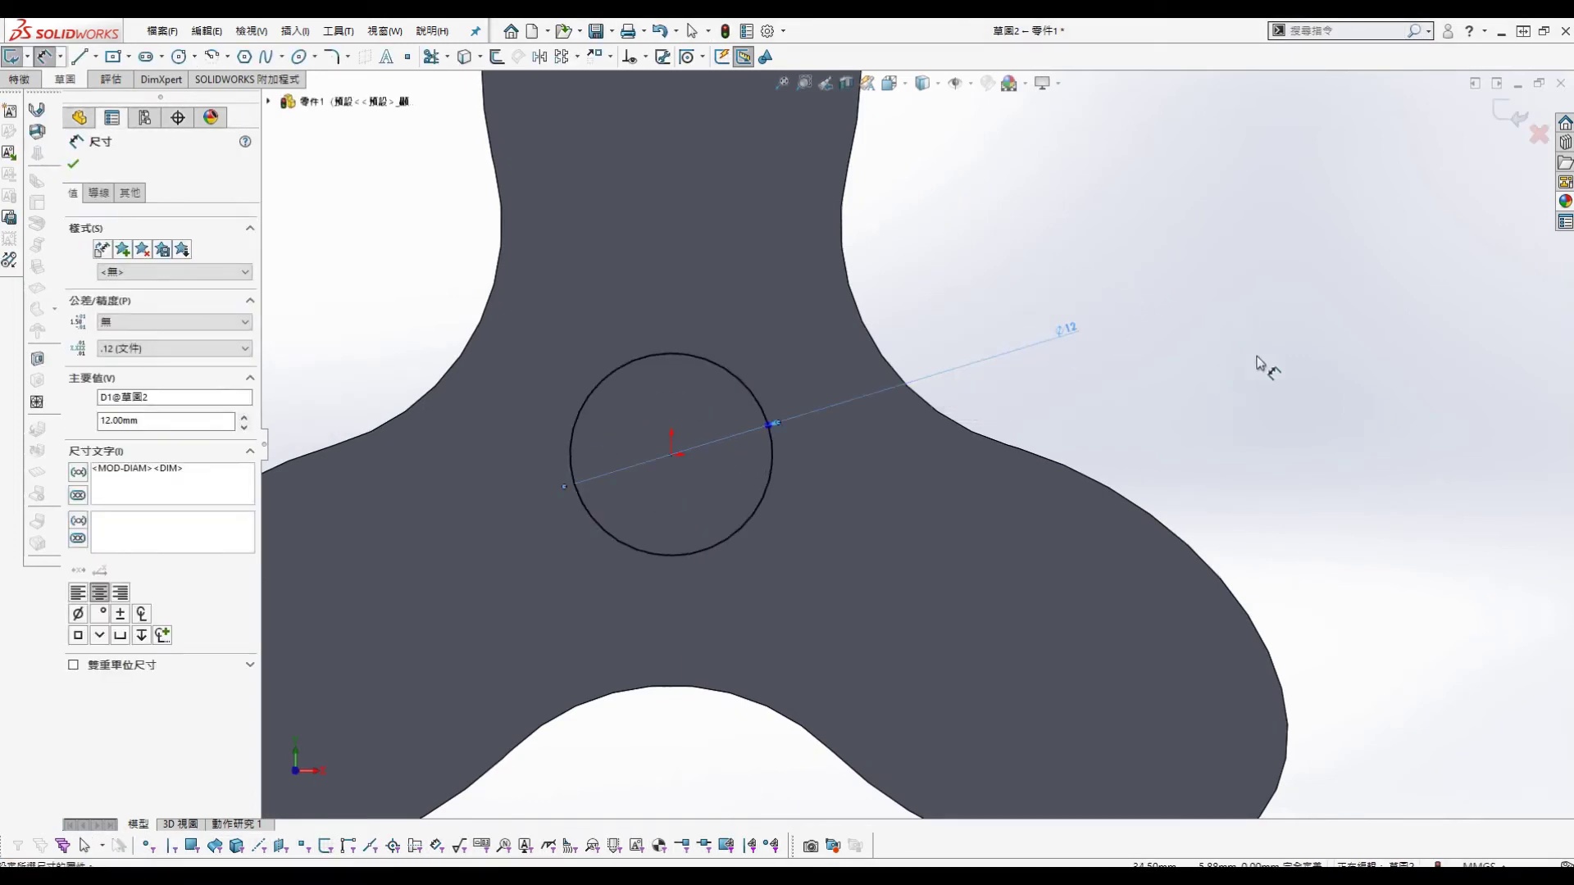
left_click(1258, 359)
Step: Draw a small circle of about 2 mm radius centred on the topmost point of the 12 mm circle
key("s")
left_click(672, 329)
left_click_drag(671, 353, 704, 366)
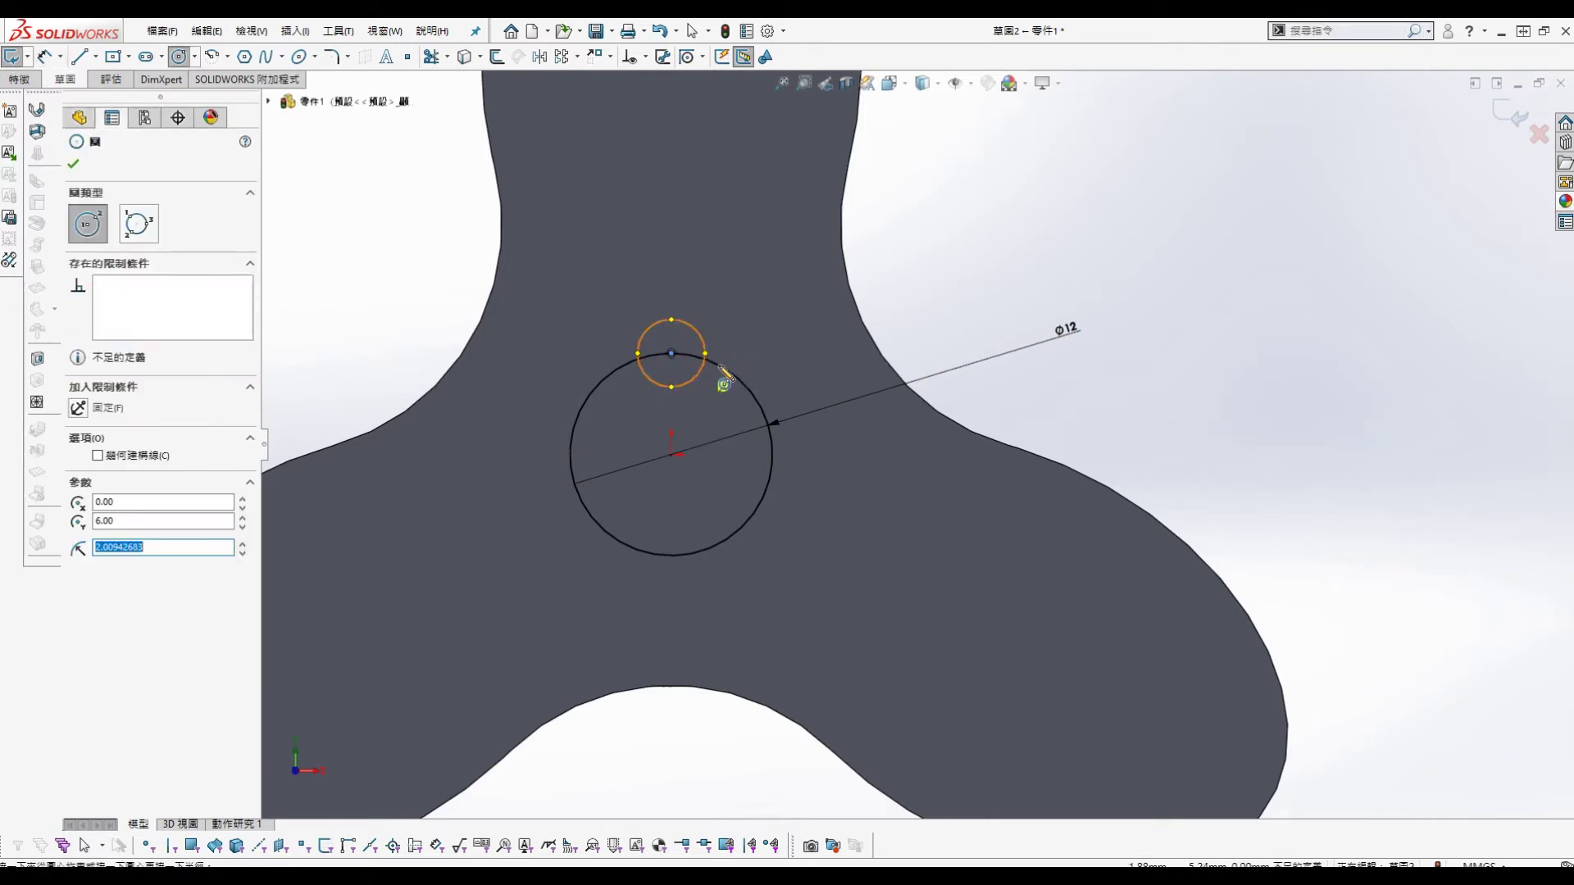
key("Escape")
Step: Dimension the small circle's diameter as 5 mm
key("s")
left_click(1047, 267)
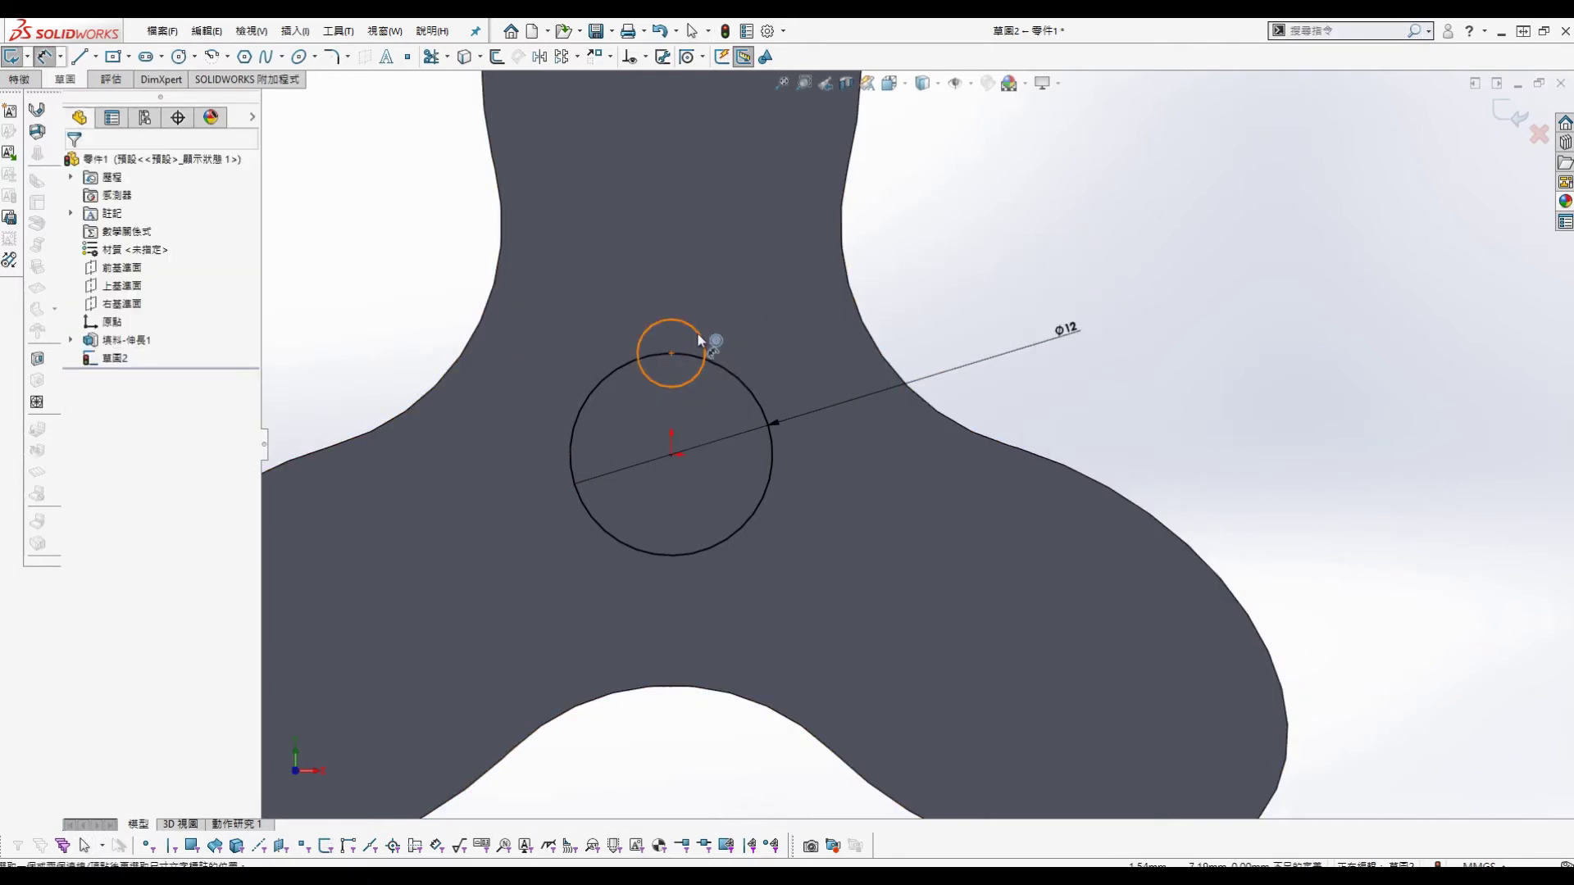
left_click(698, 336)
left_click(758, 282)
type("5")
key("Return")
key("Escape")
Step: Extrude-cut all three regions of the two overlapping circles through the whole part
middle_click_drag(1001, 253, 976, 364)
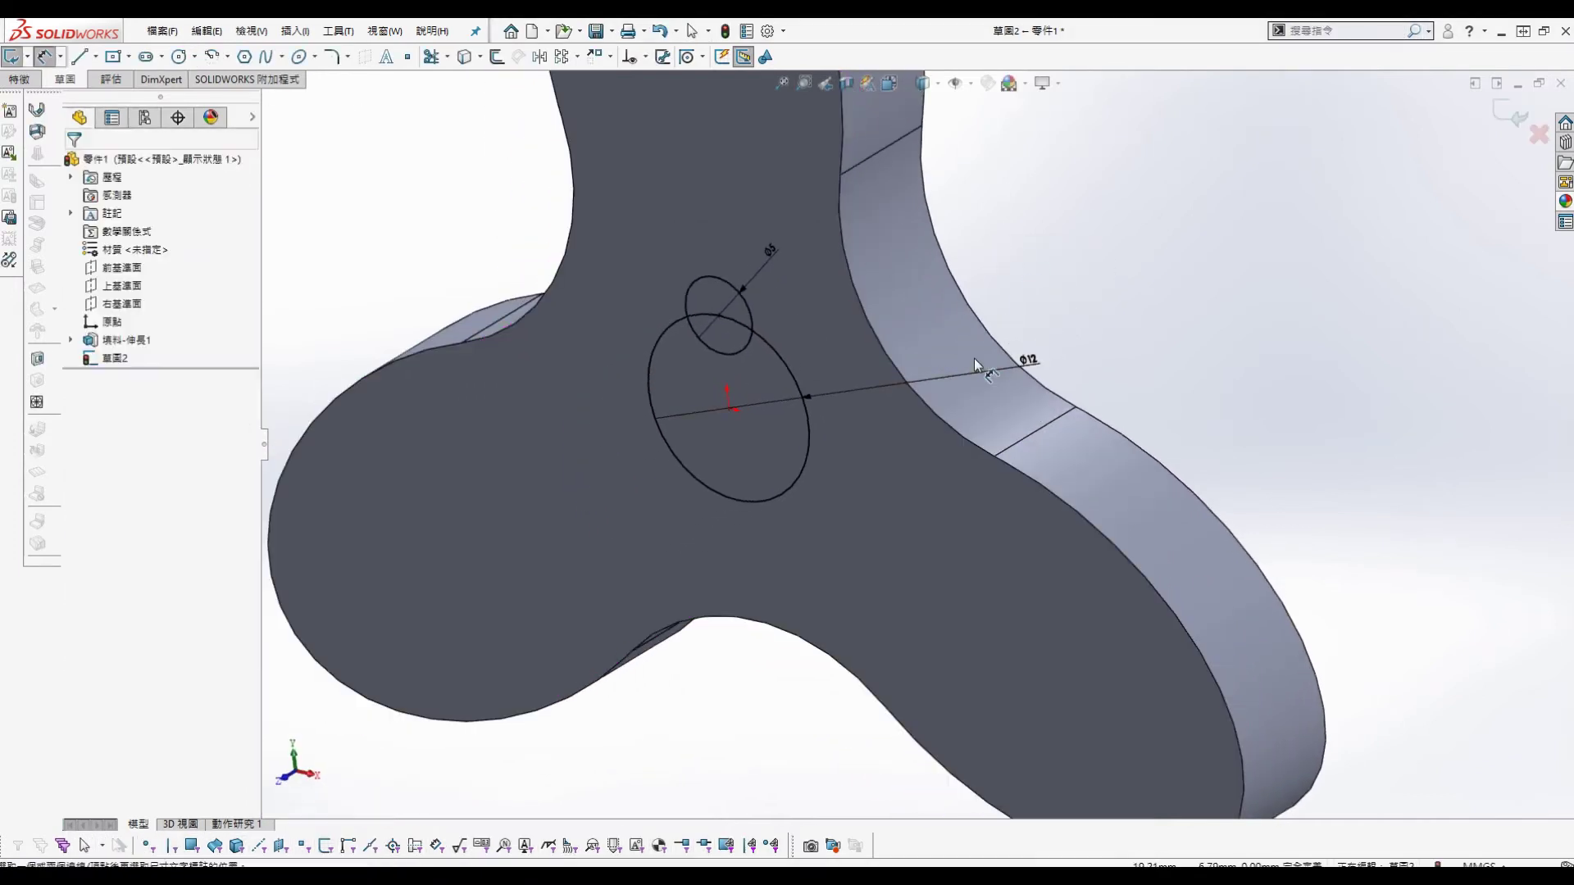
key("s")
left_click(1026, 620)
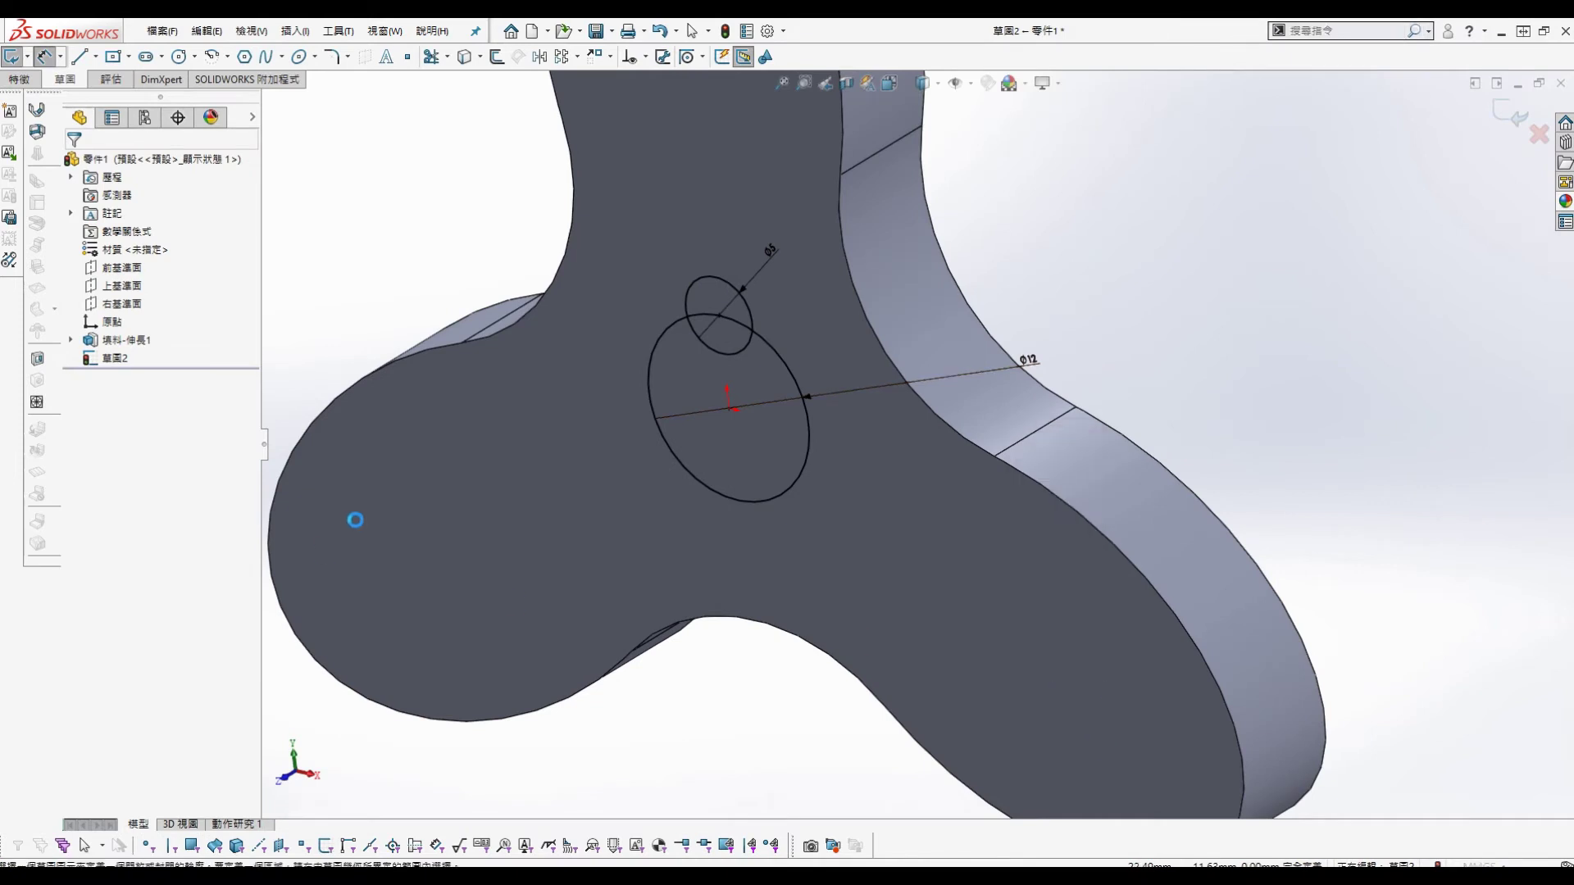
left_click(721, 344)
left_click(701, 297)
left_click(722, 426)
left_click(170, 262)
left_click(131, 287)
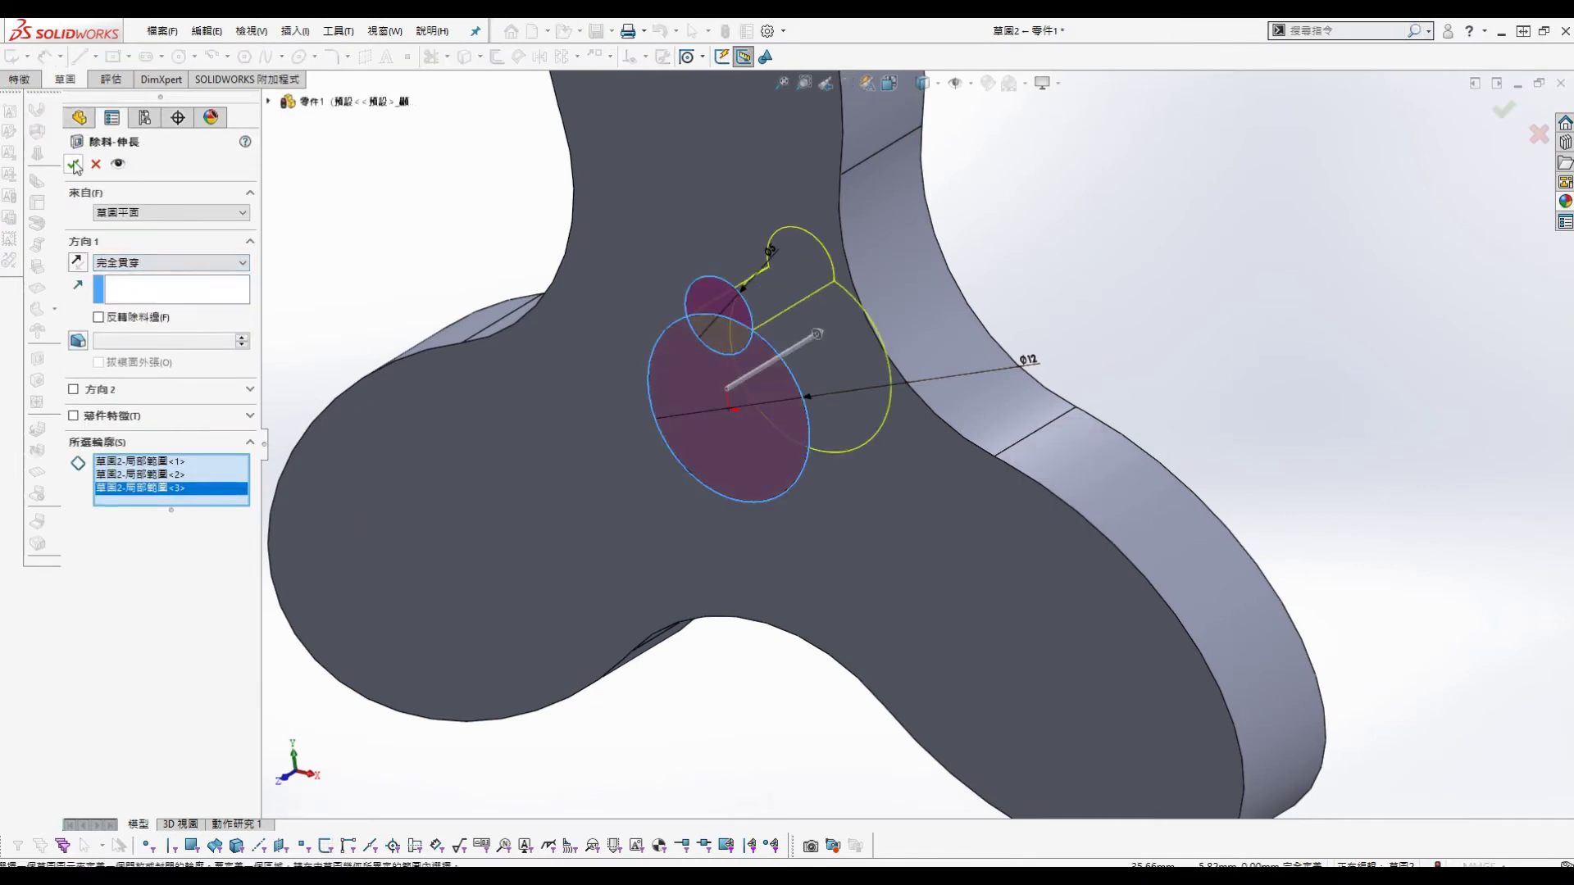
left_click(75, 164)
Step: Save the part as 橢圓凸輪 in the mechanism's project folder
key("f")
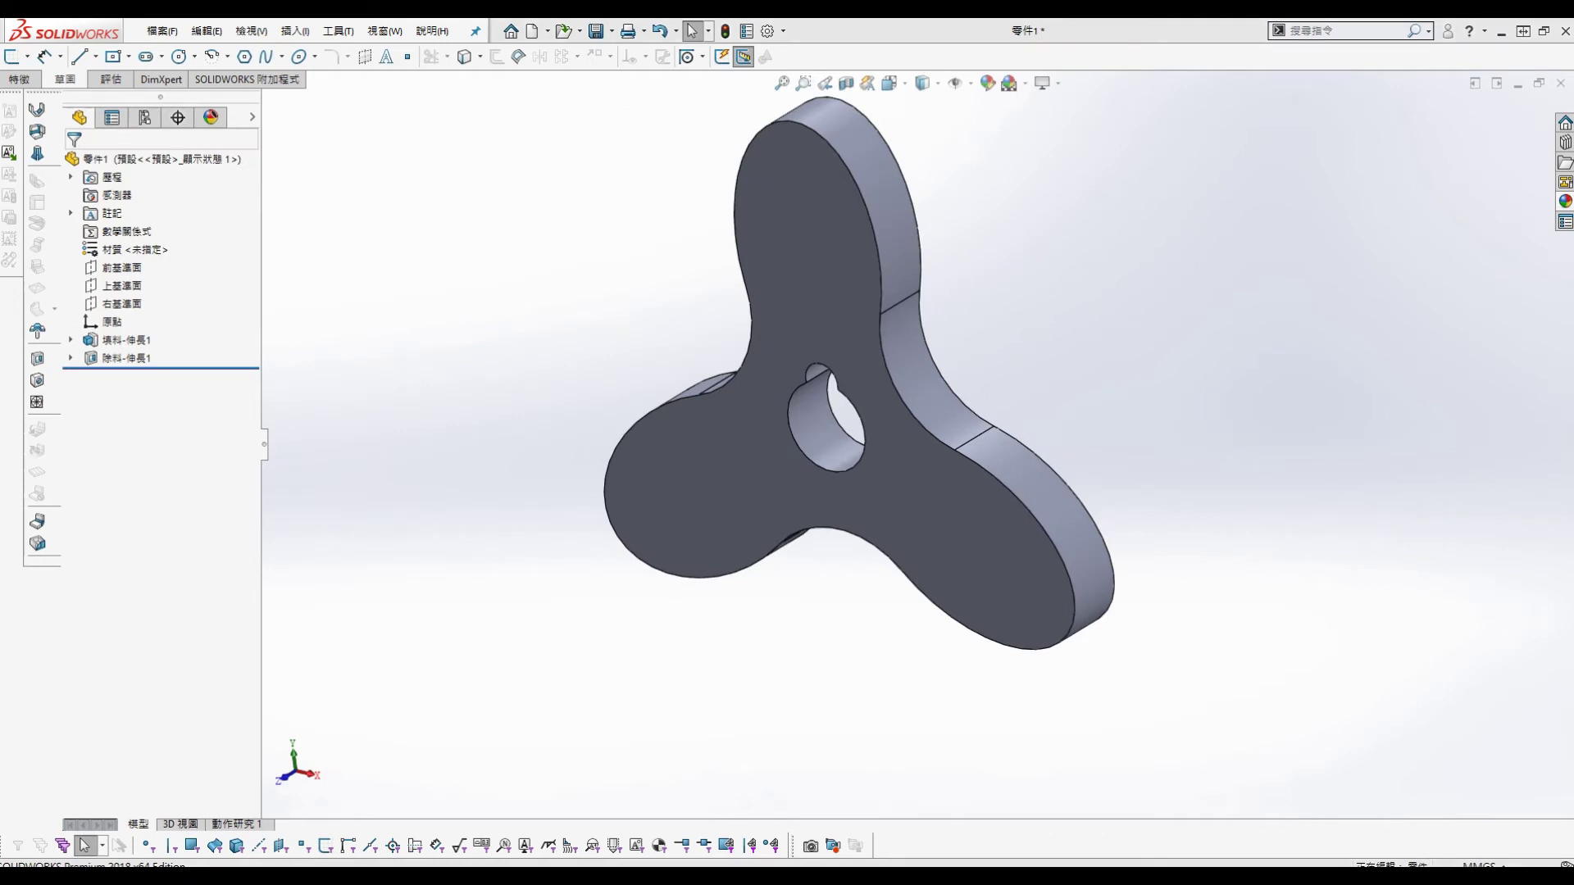
left_click_drag(0, 166, 0, 166)
key("s")
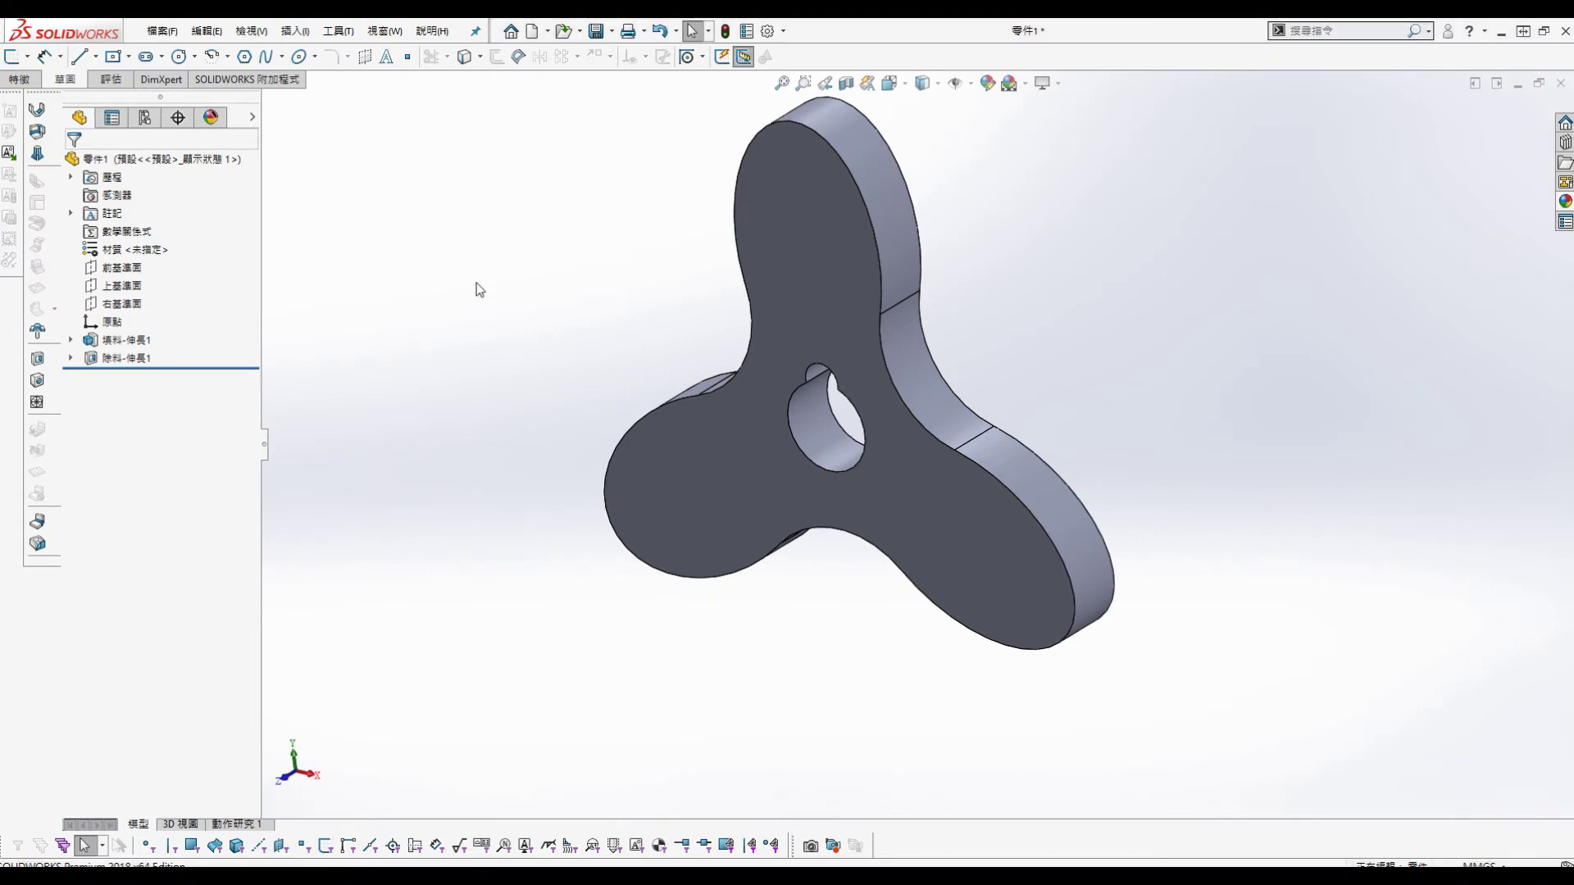
key("ctrl+s")
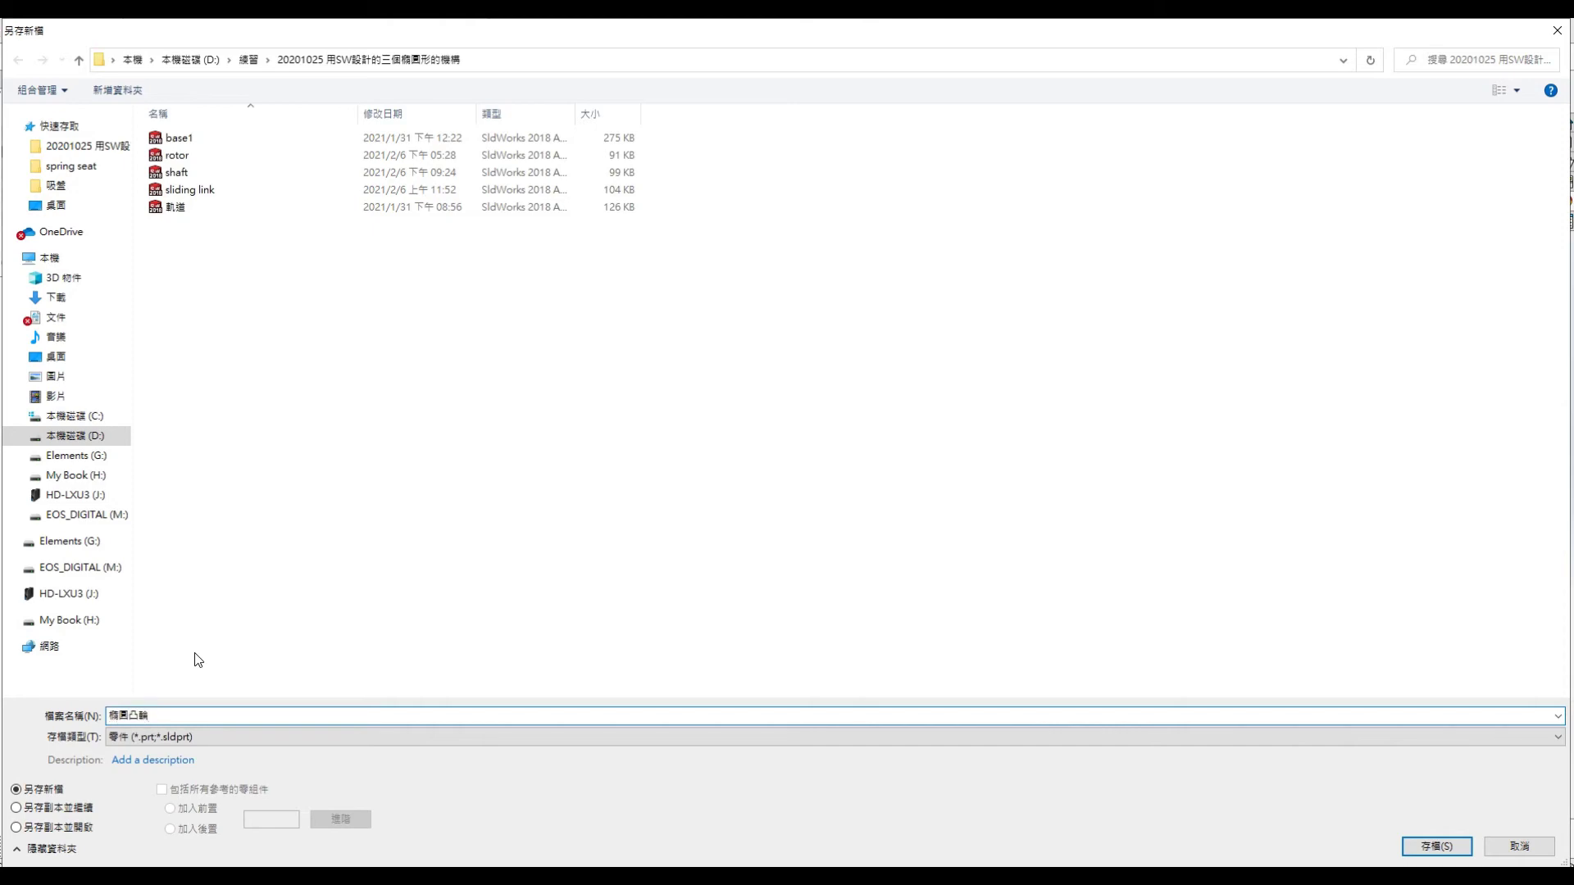
key("Return")
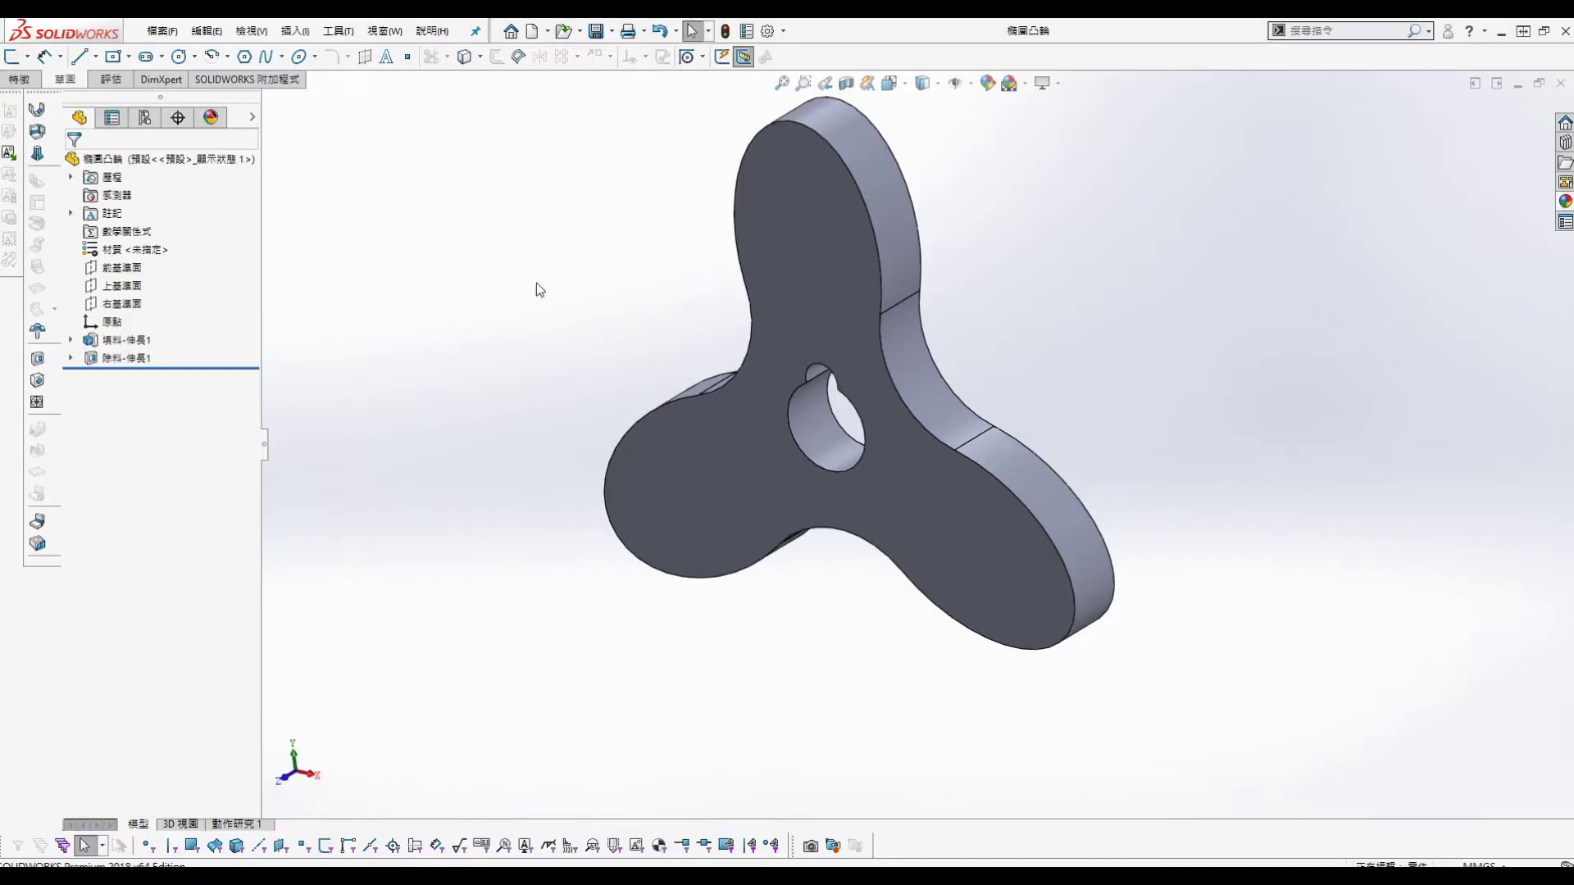
Step: Apply the polished brass (拋光黃銅) metal appearance to the whole part
left_click(1565, 203)
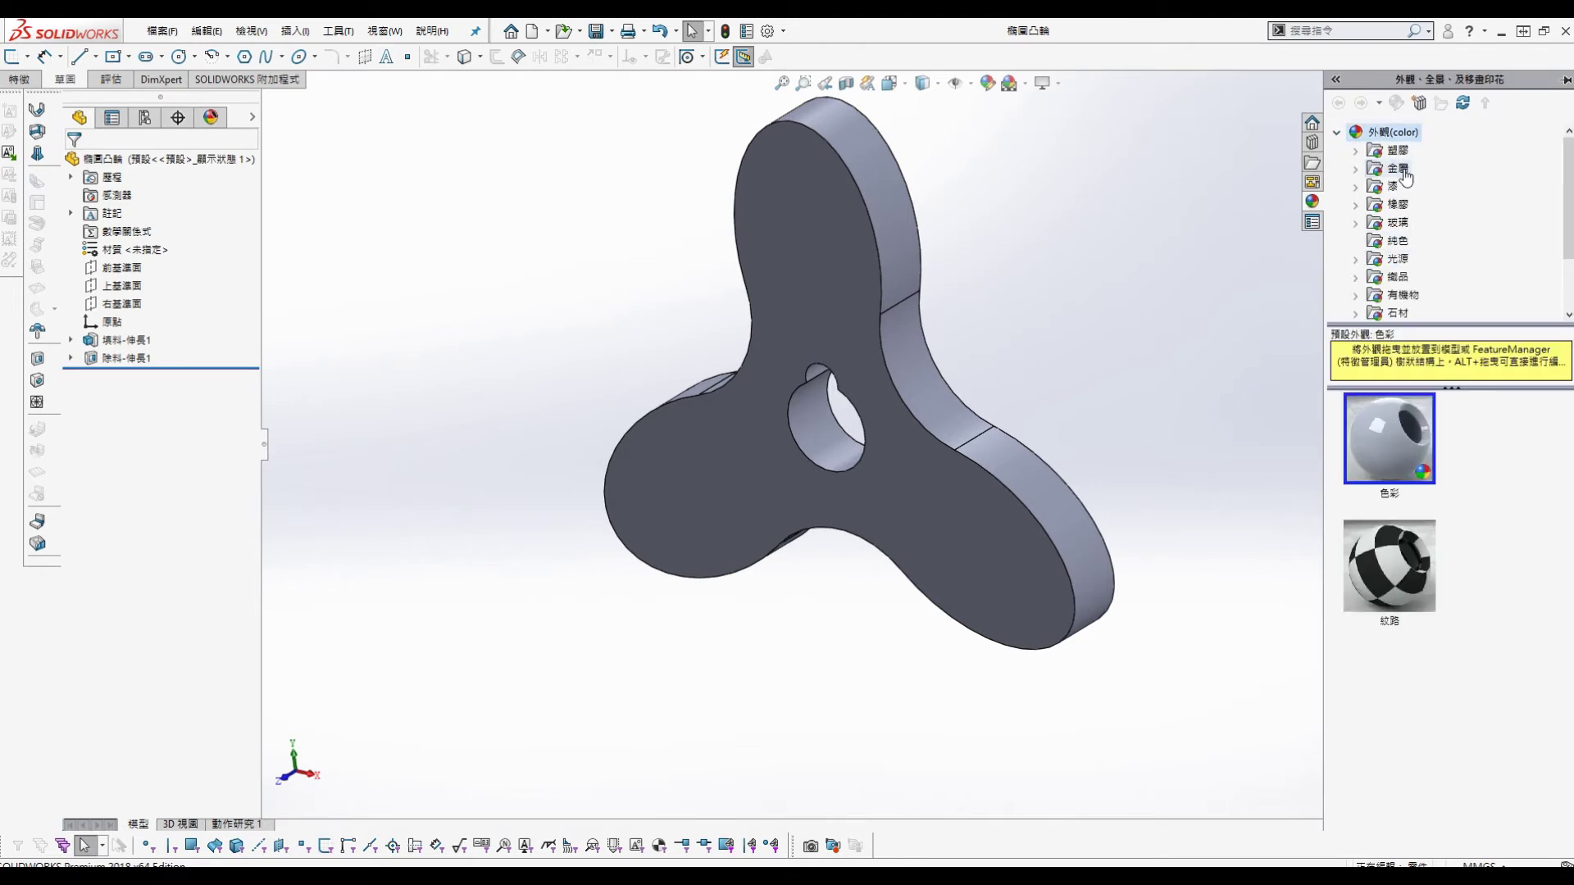
left_click(1407, 176)
scroll(1394, 640, "down", 5)
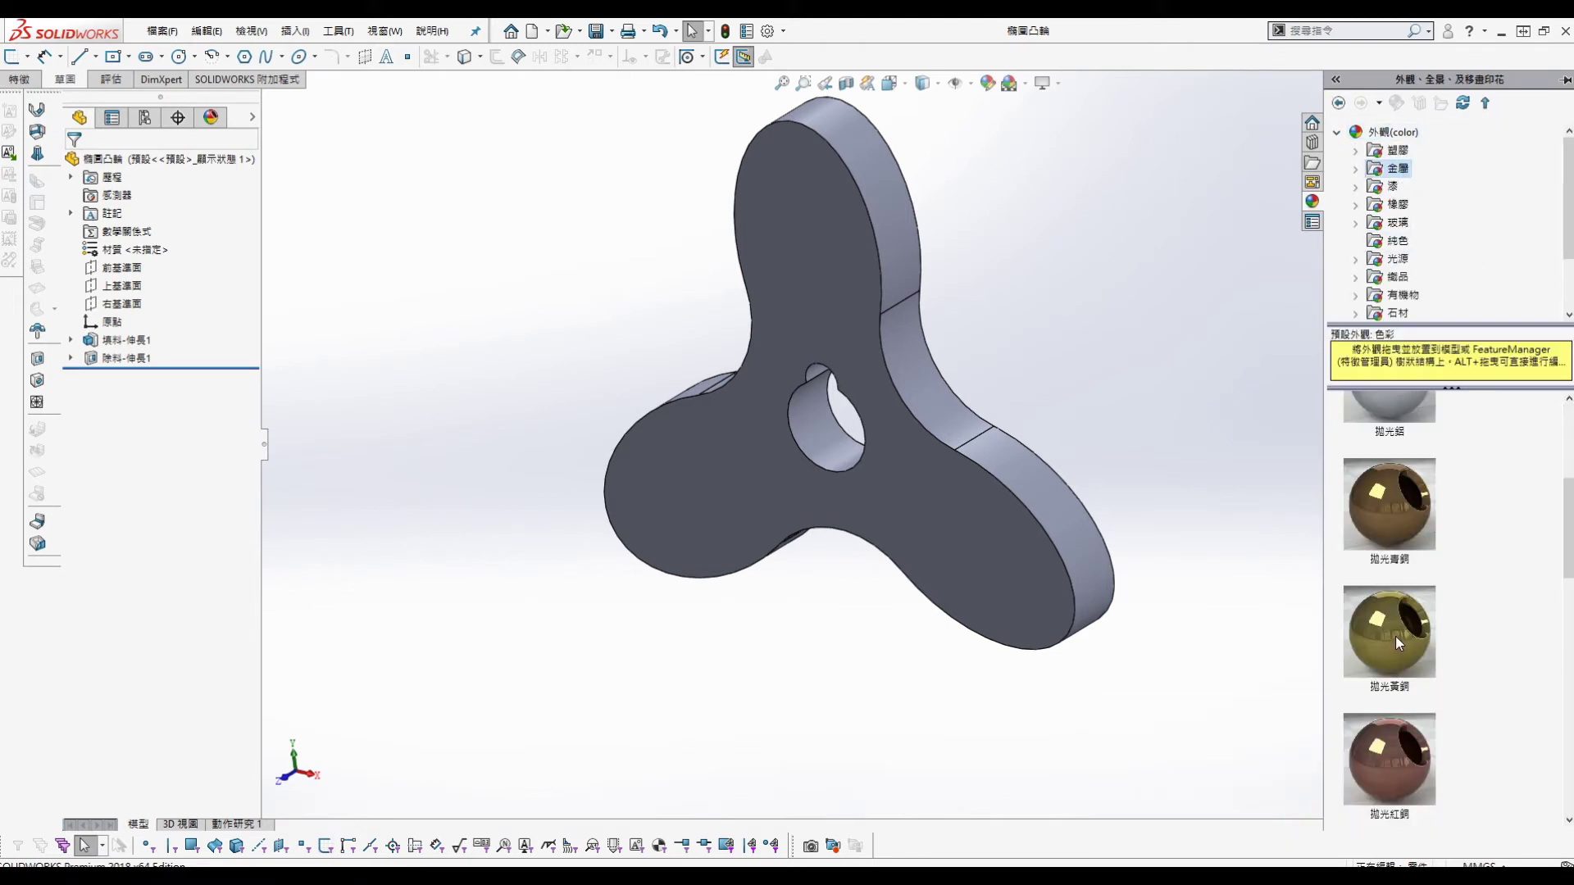
left_click_drag(1395, 636, 1019, 541)
left_click(1019, 539)
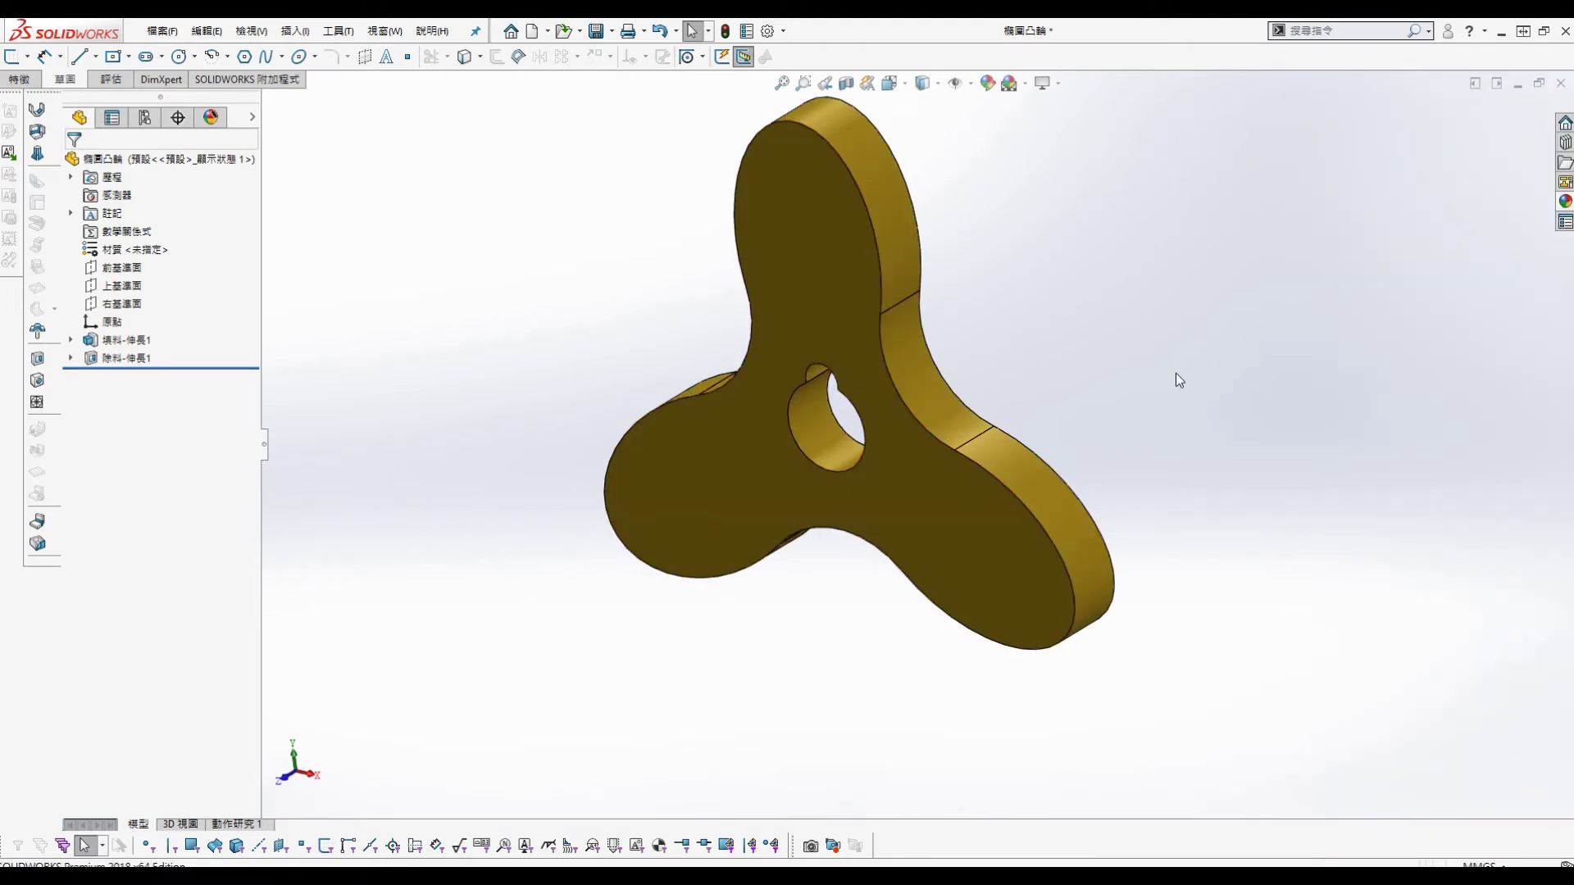
scroll(1021, 354, "down", 2)
key("s")
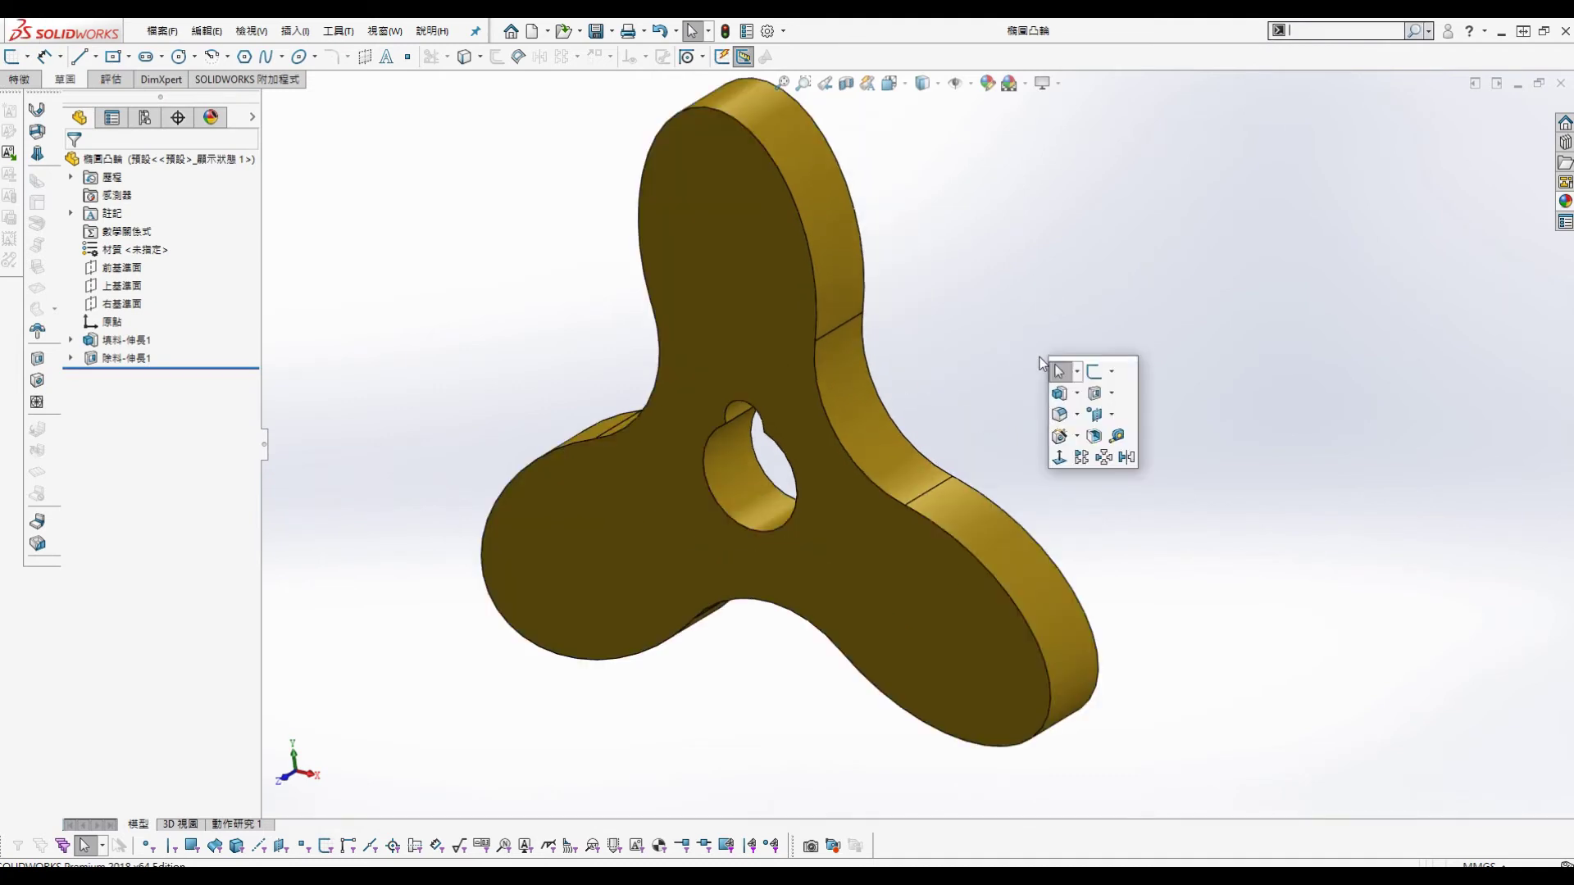
left_click(1079, 396)
left_click(1073, 437)
key("Escape")
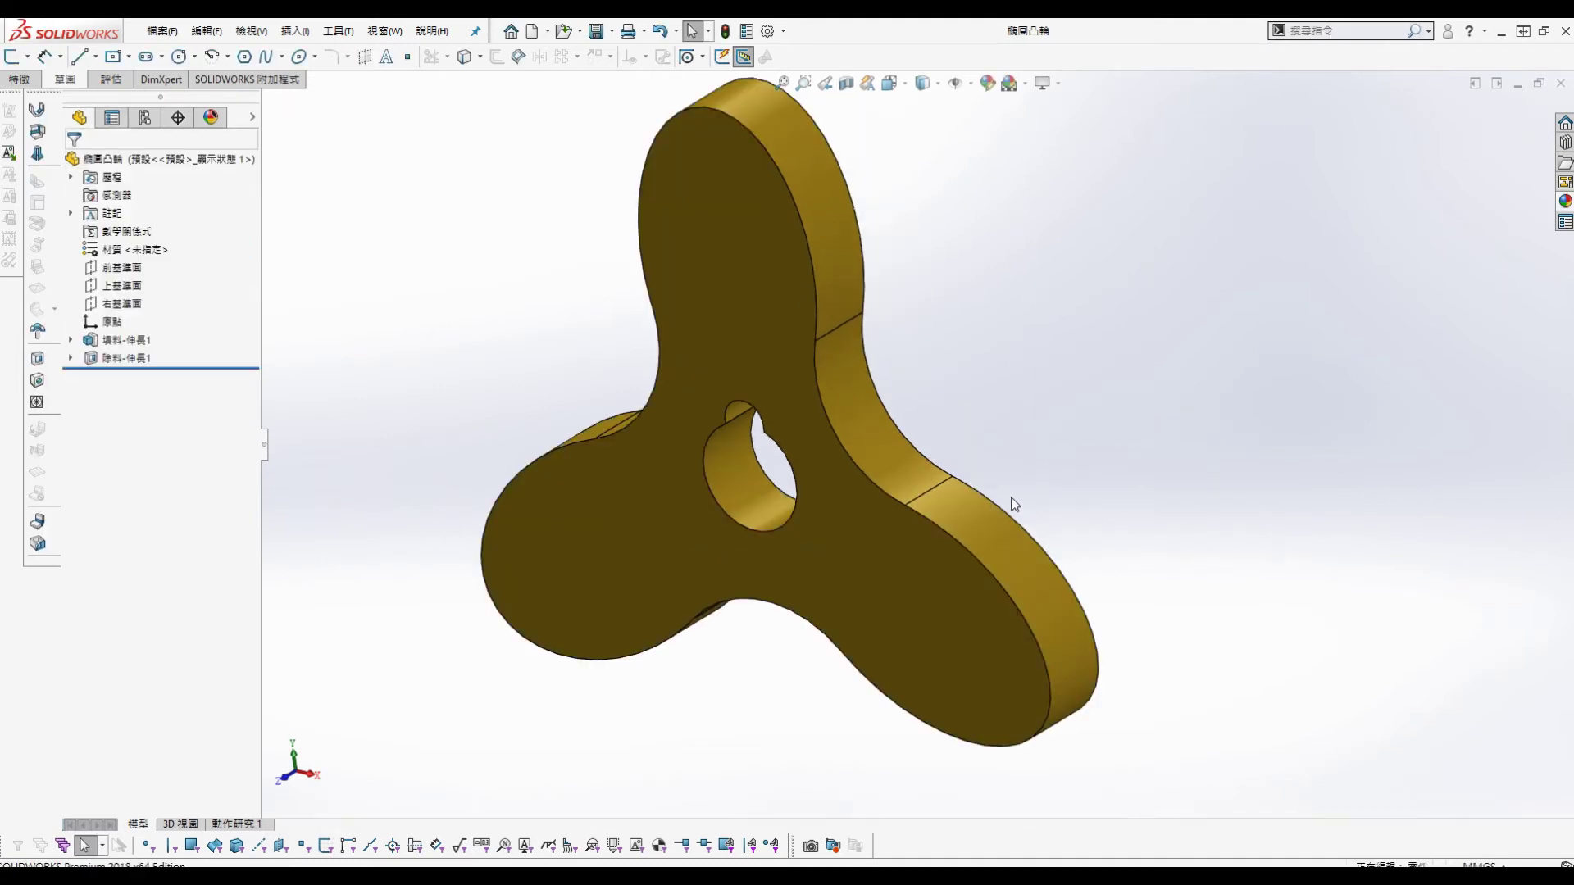
Step: Fillet the outer front and back edges of the three-lobed part with a 1 mm radius and save the part
key("s")
left_click(1026, 541)
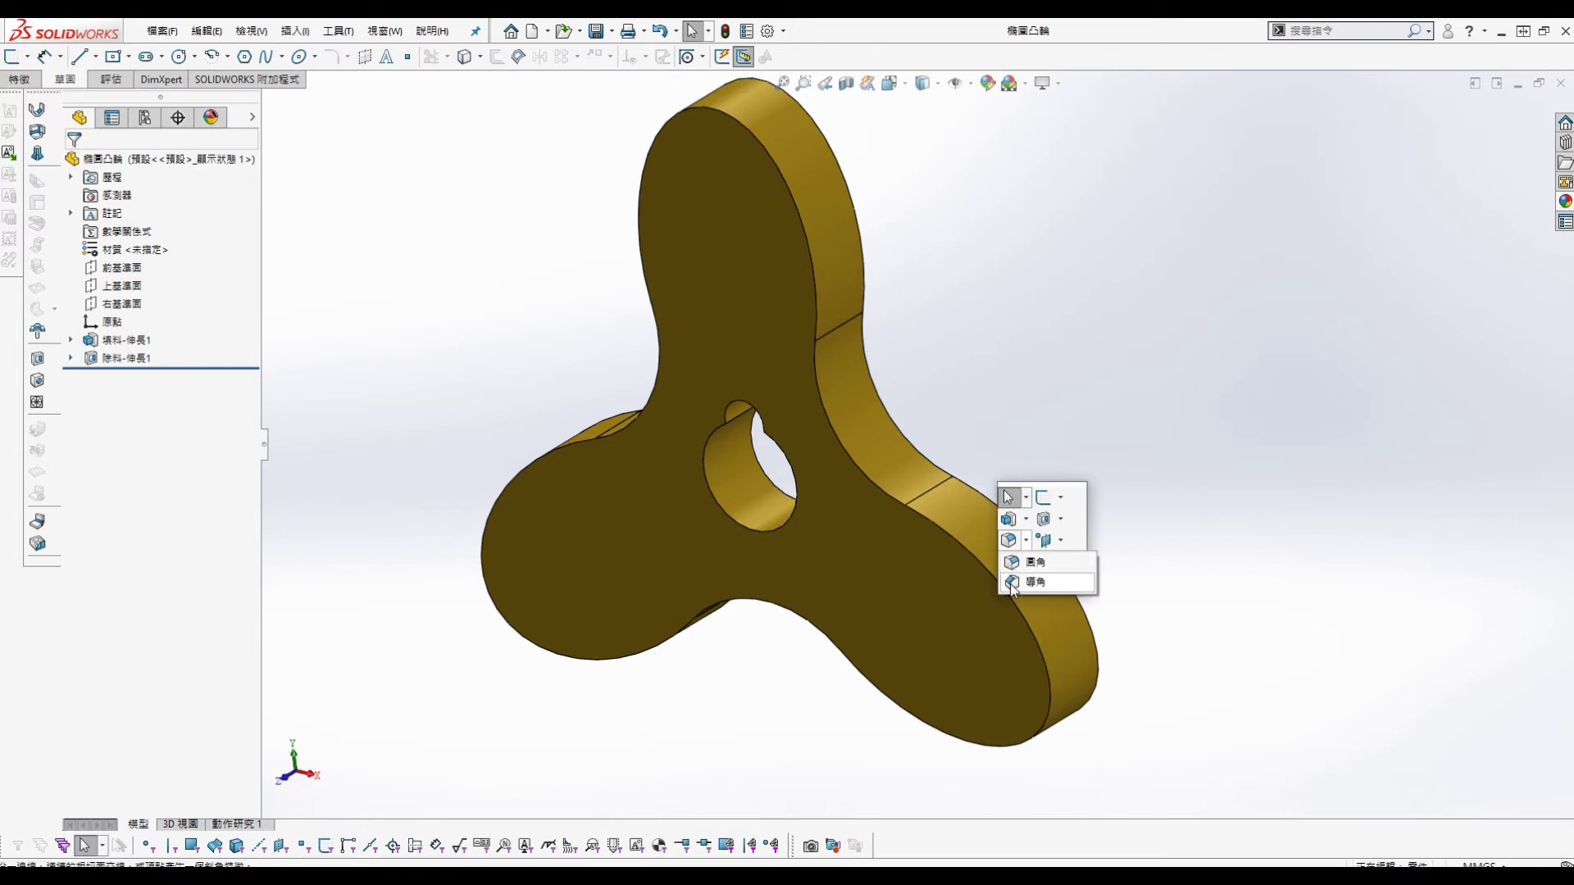
left_click(1017, 562)
type("1")
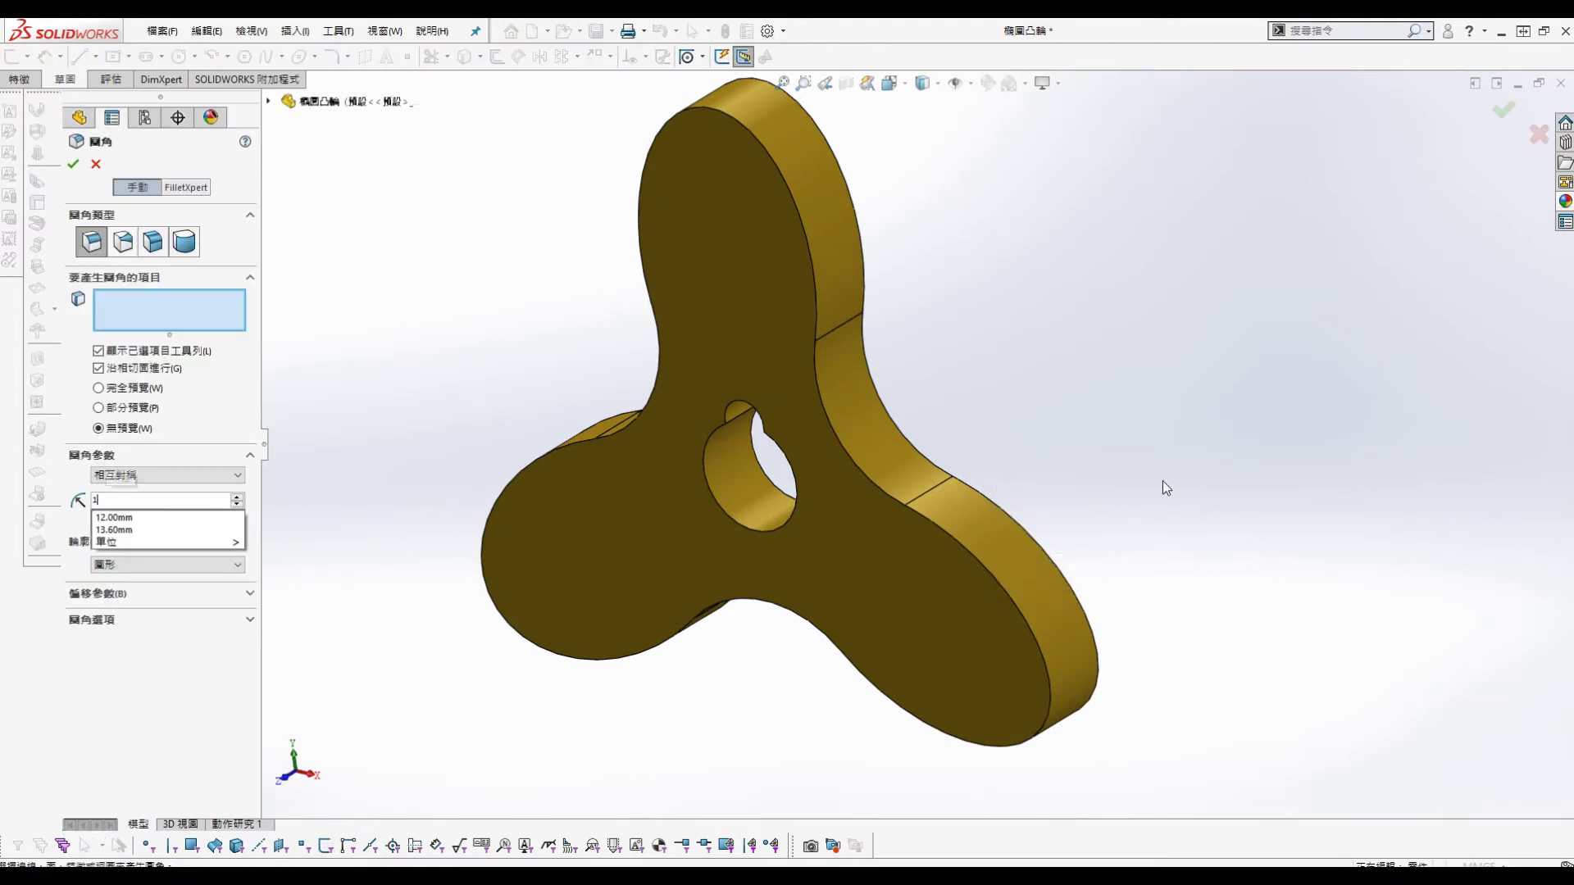
key("Return")
left_click(1021, 613)
left_click(1007, 515)
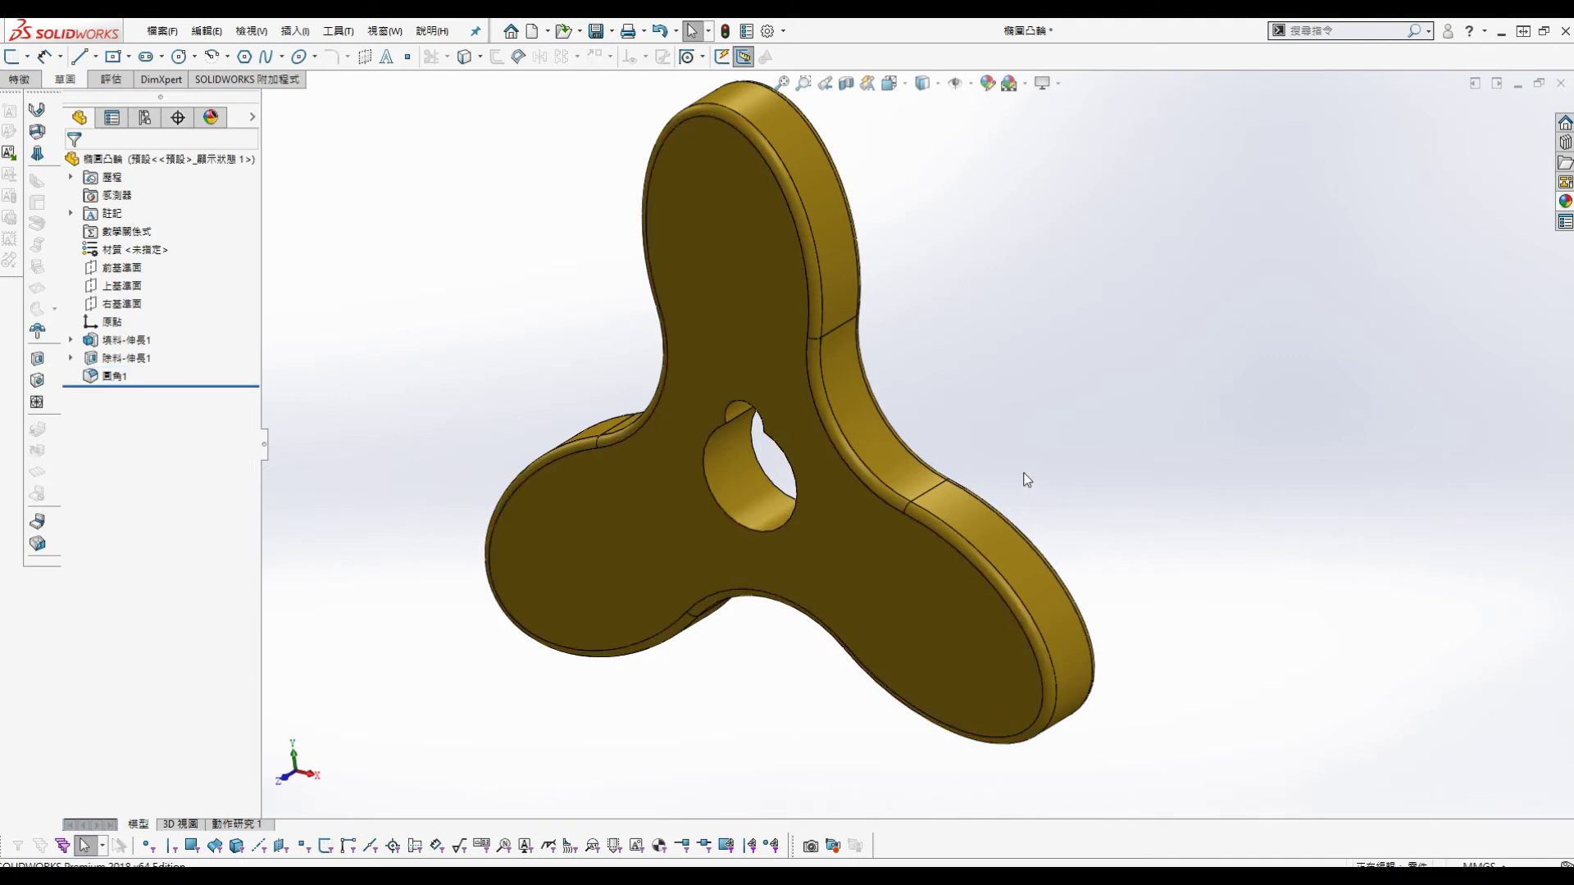
key("ctrl+s")
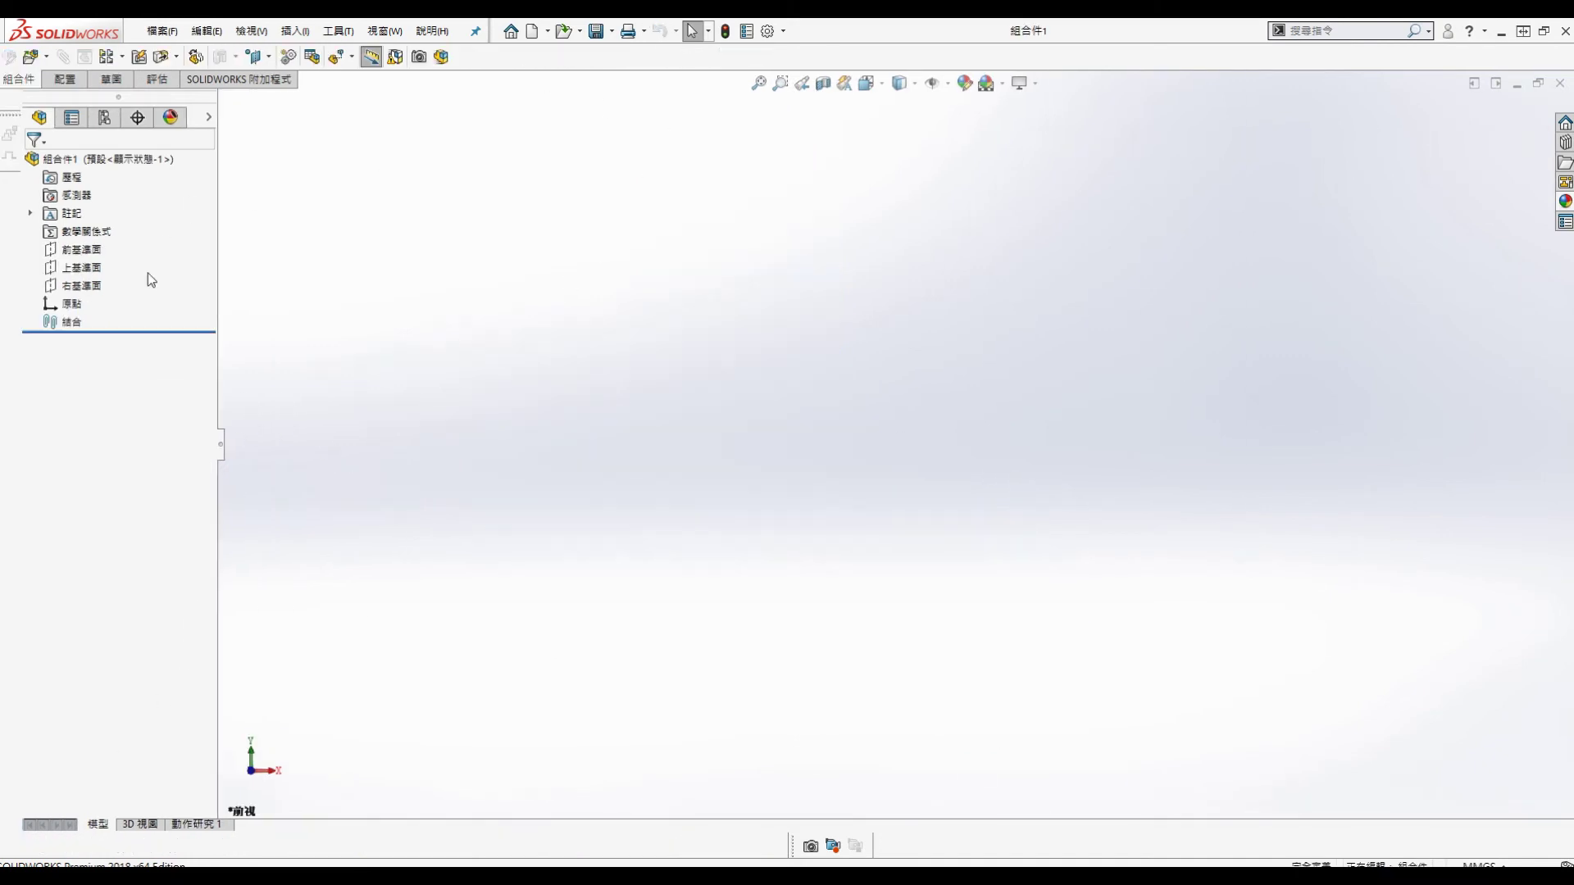
Step: Insert the base1 part into the new assembly and change it from fixed to floating
key("s")
left_click(744, 398)
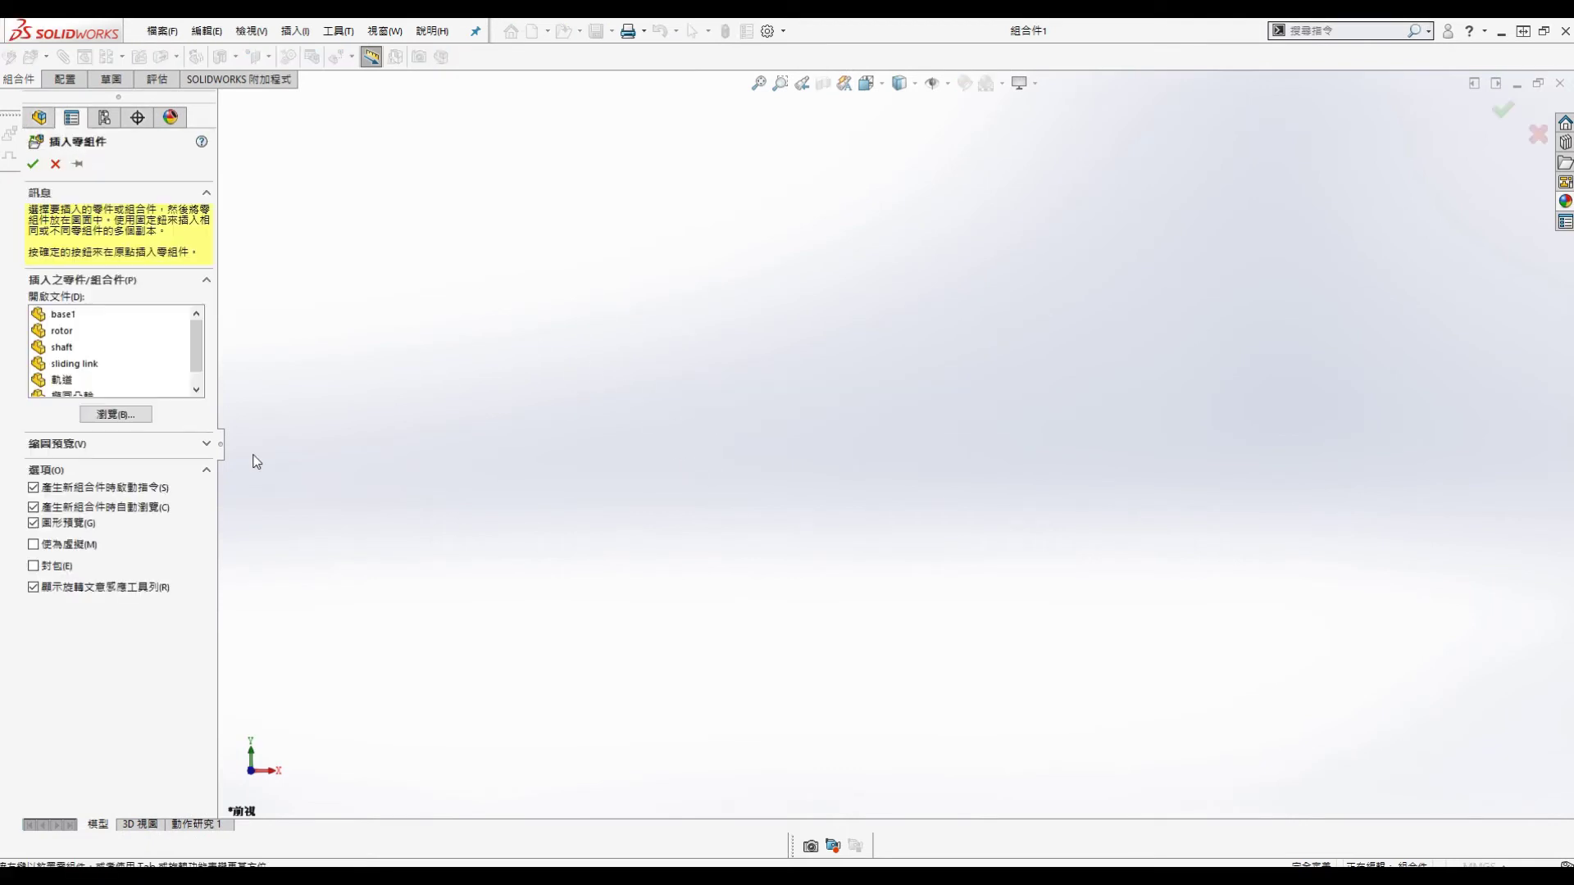
left_click(79, 318)
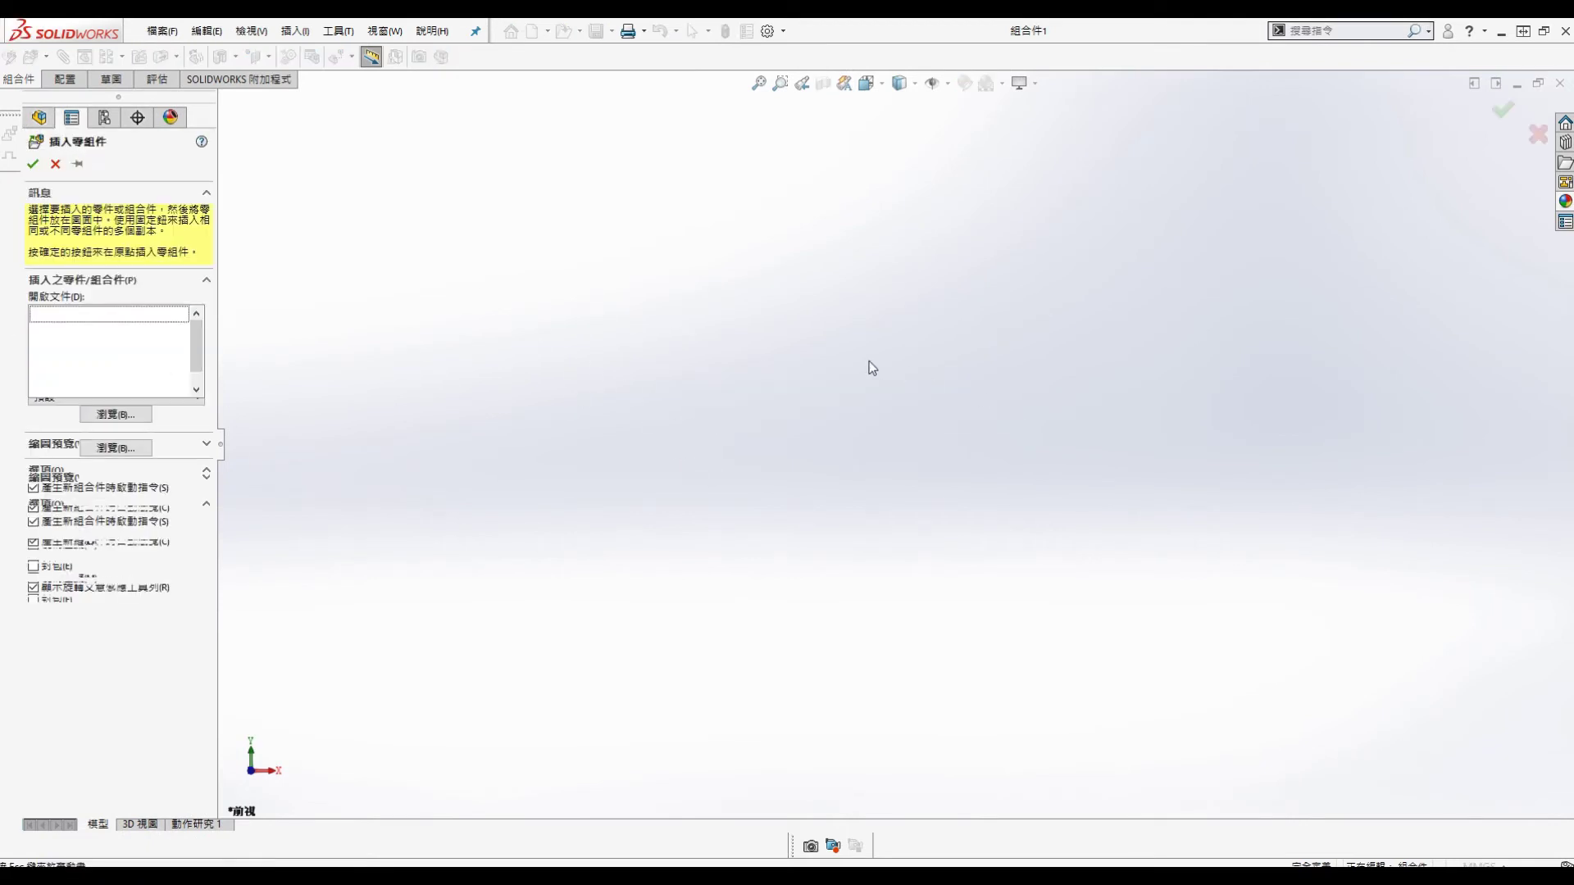
left_click(809, 400)
right_click(121, 323)
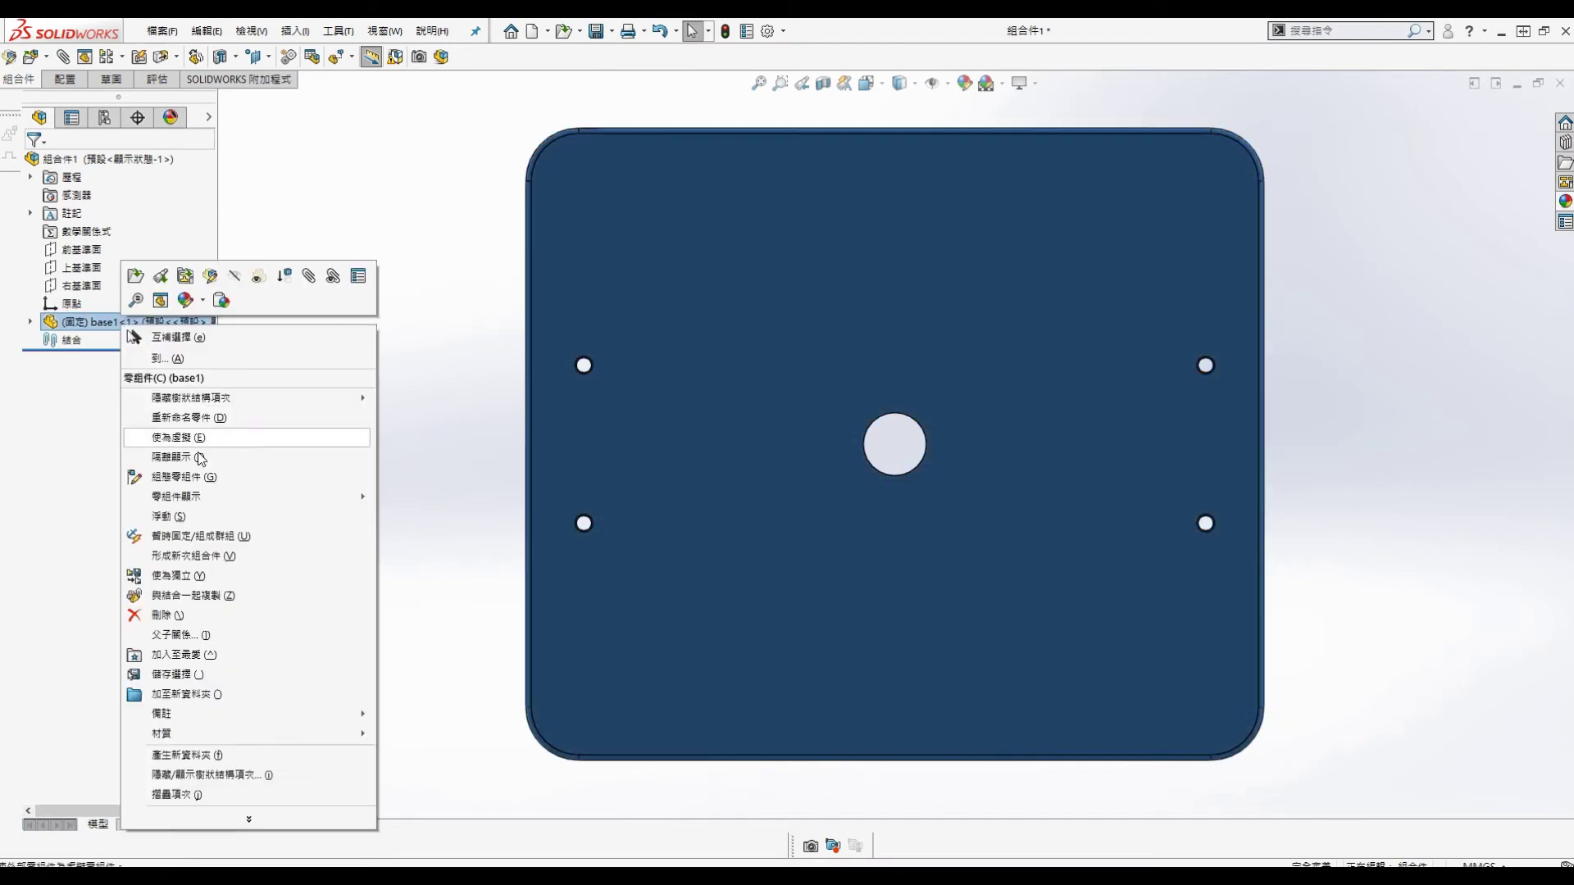
left_click(160, 518)
Step: Mate the front plane of base1 coincident with the assembly's front plane
scroll(902, 444, "up", 3)
middle_click_drag(1168, 441, 1057, 501)
left_click(30, 321)
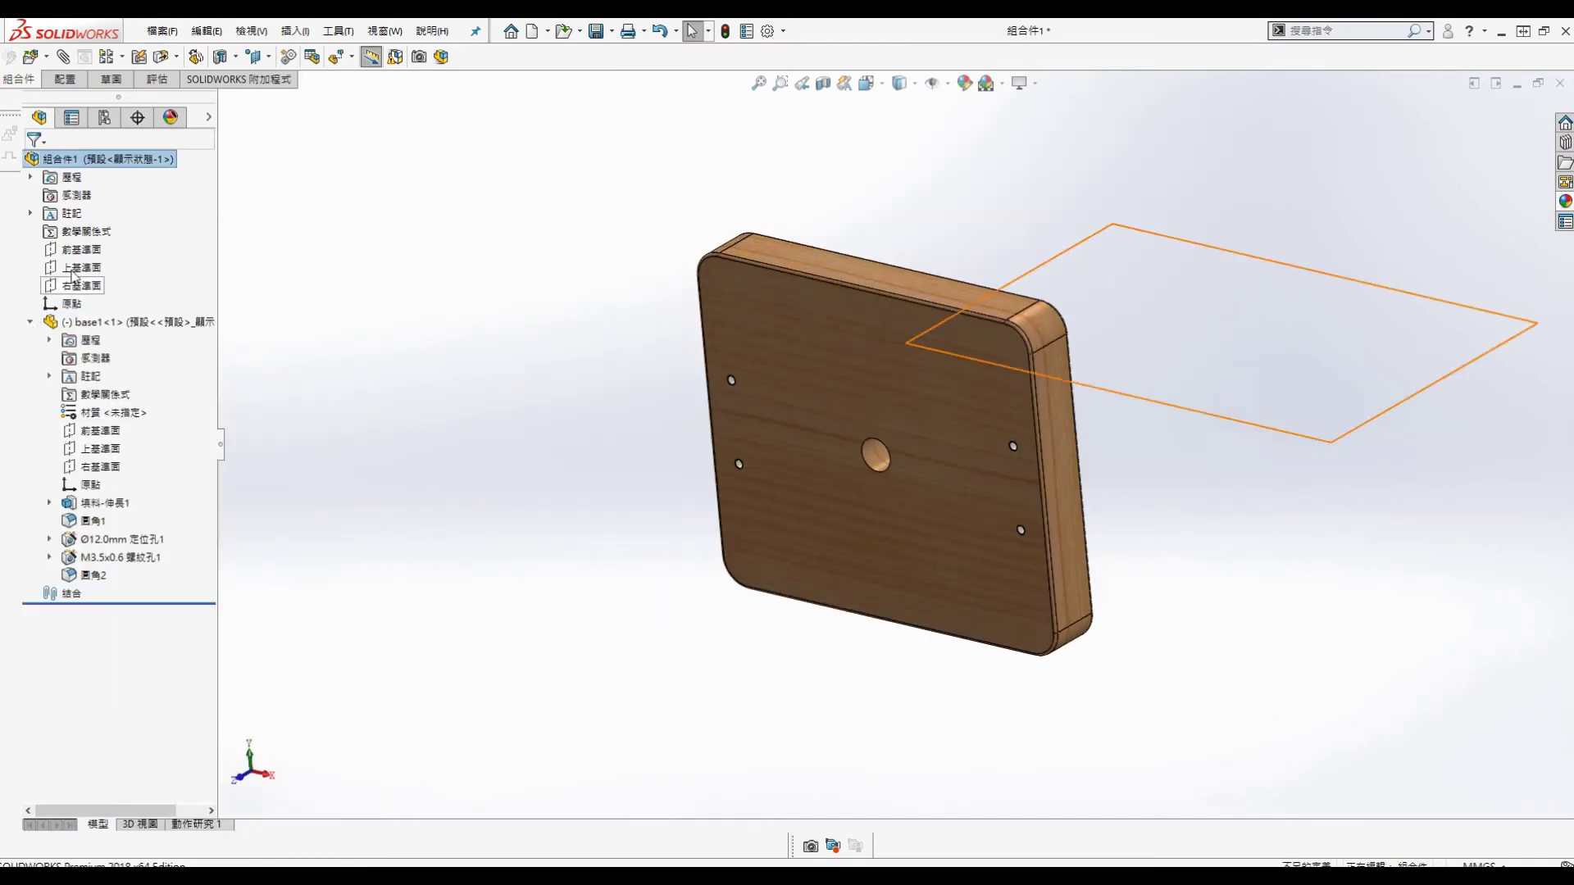
left_click(81, 249)
left_click(99, 431, "ctrl")
key("s")
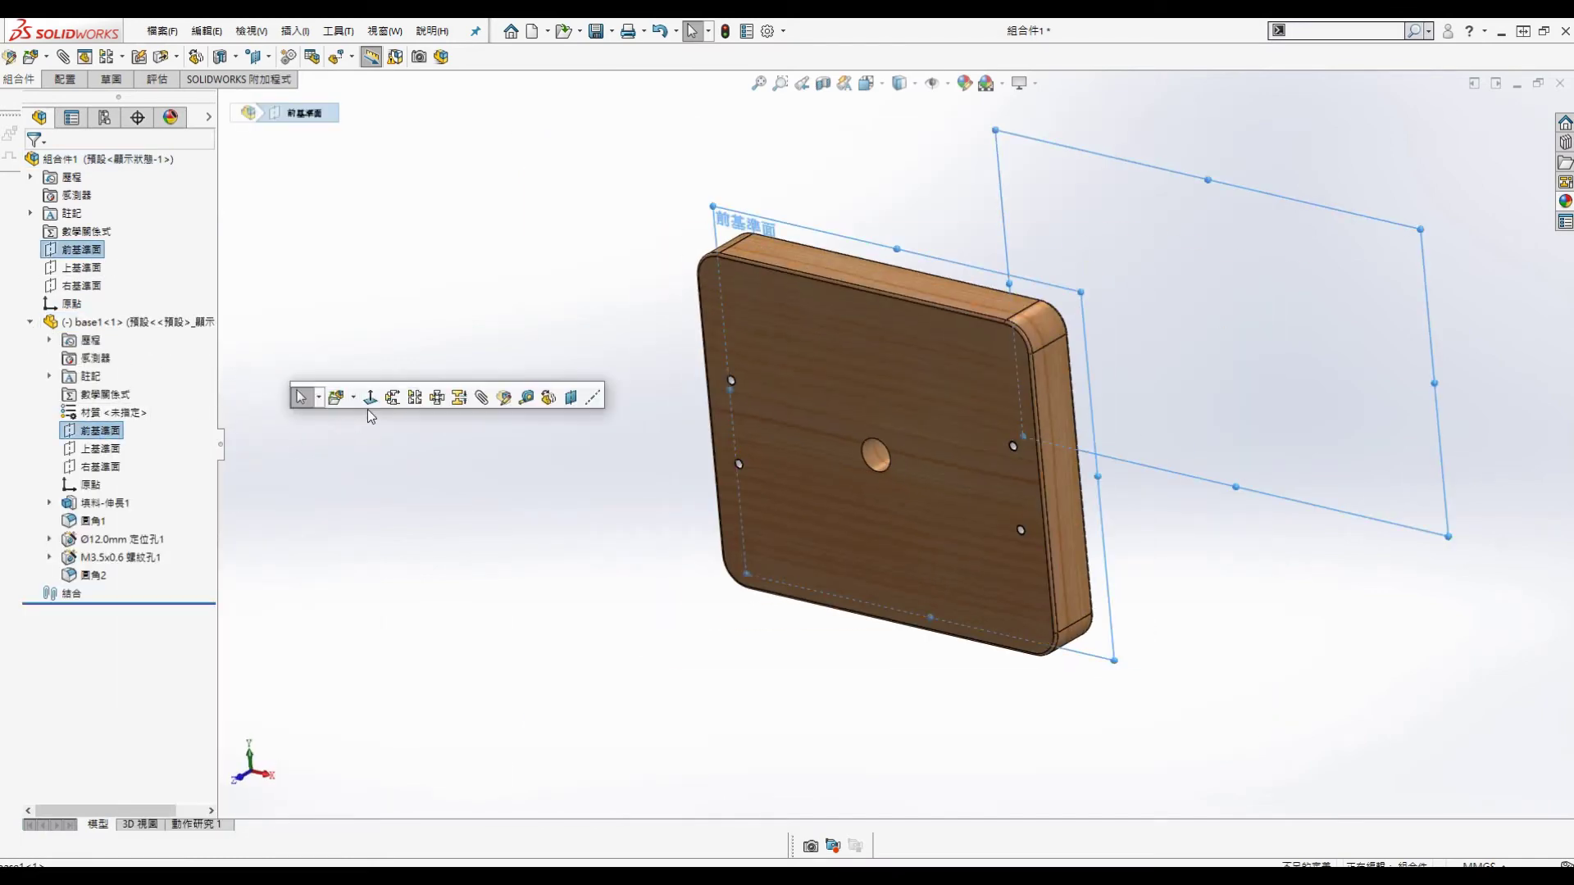
left_click(393, 399)
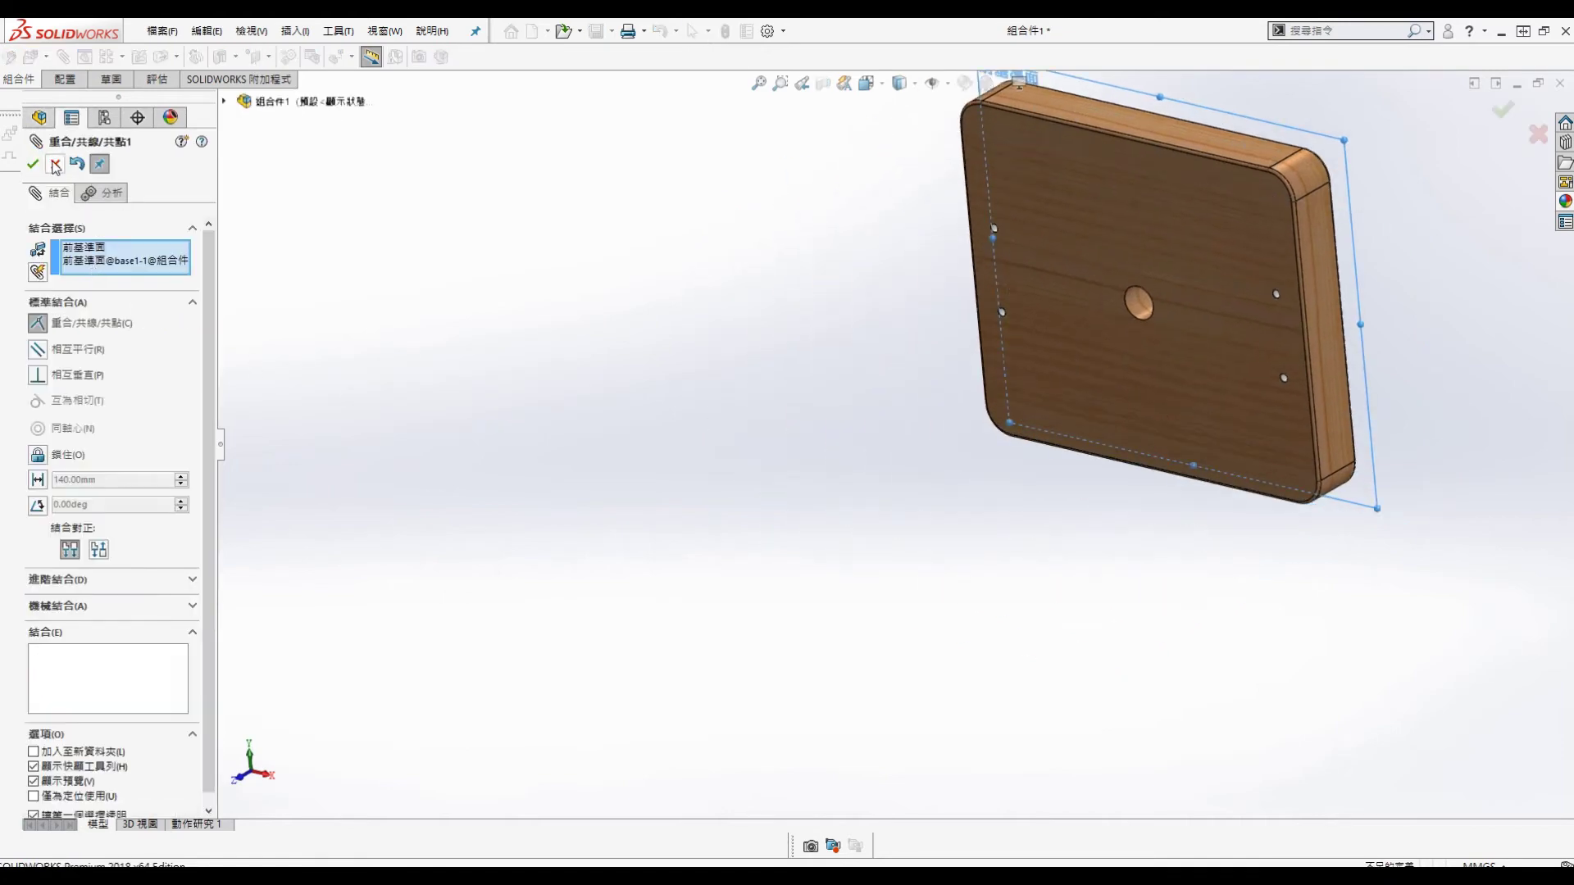
Step: Mate base1's top and right planes coincident with the assembly's top and right planes
left_click(225, 102)
left_click(293, 210)
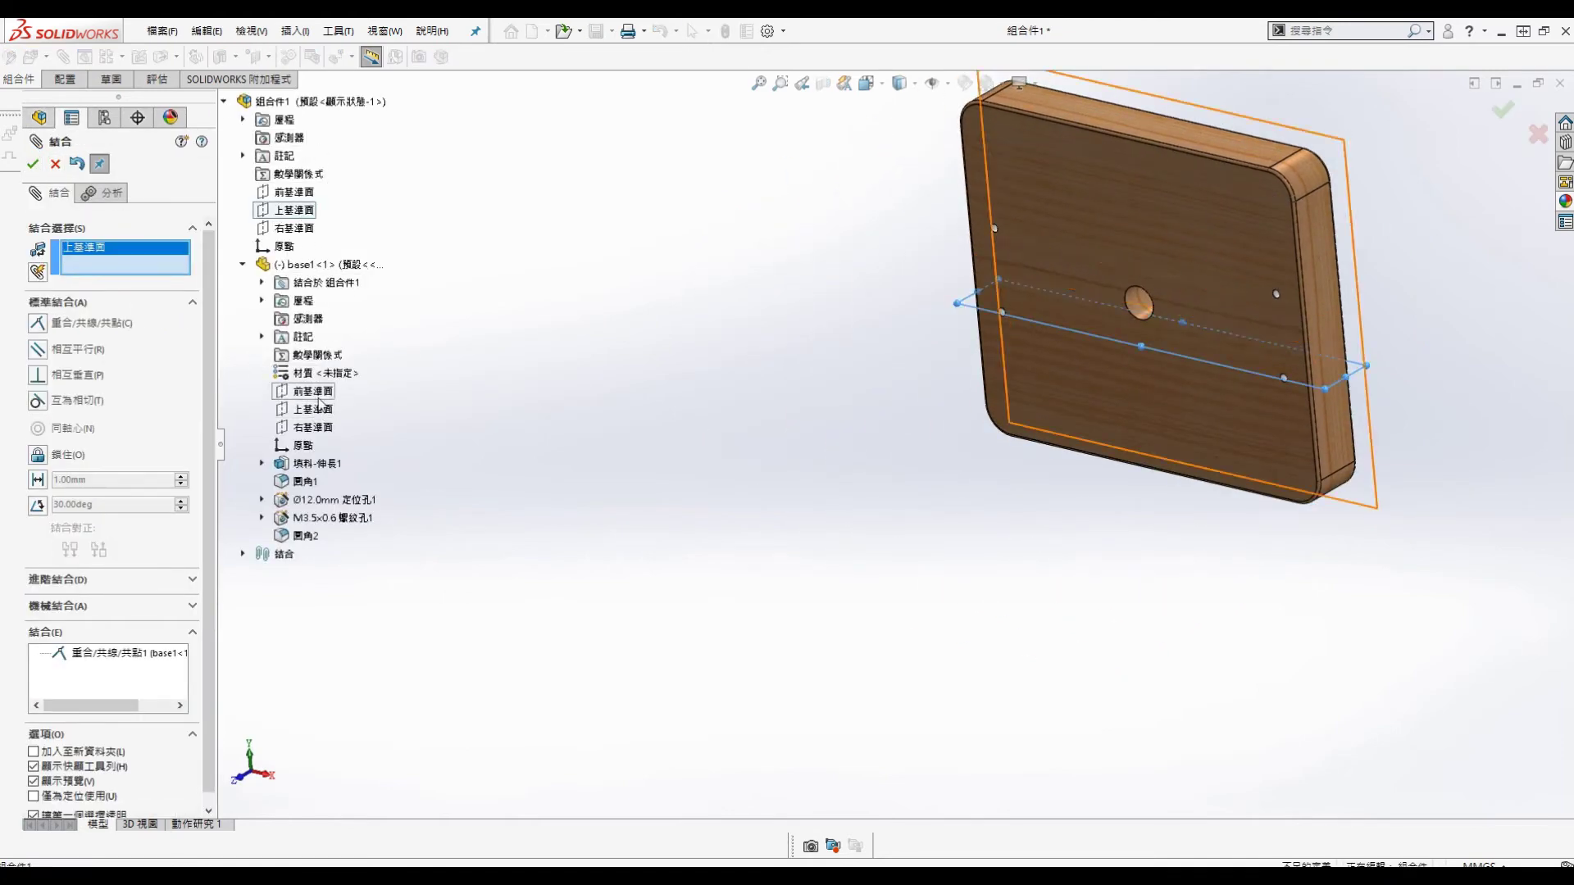
left_click(297, 409)
left_click(289, 394)
left_click(283, 228)
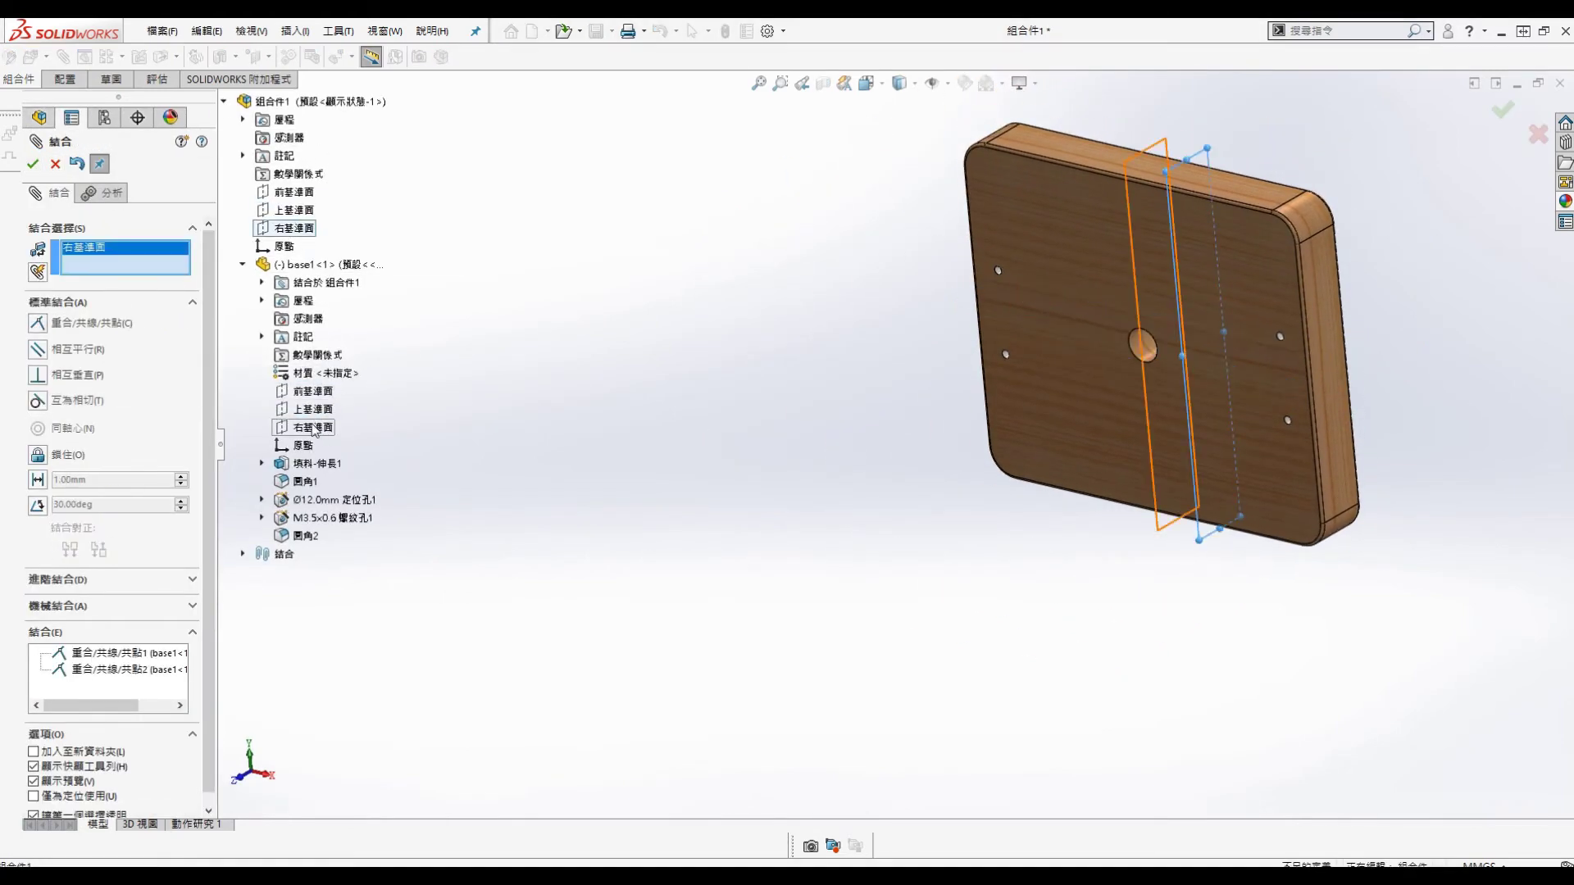
left_click(313, 428)
left_click(263, 348)
key("Return")
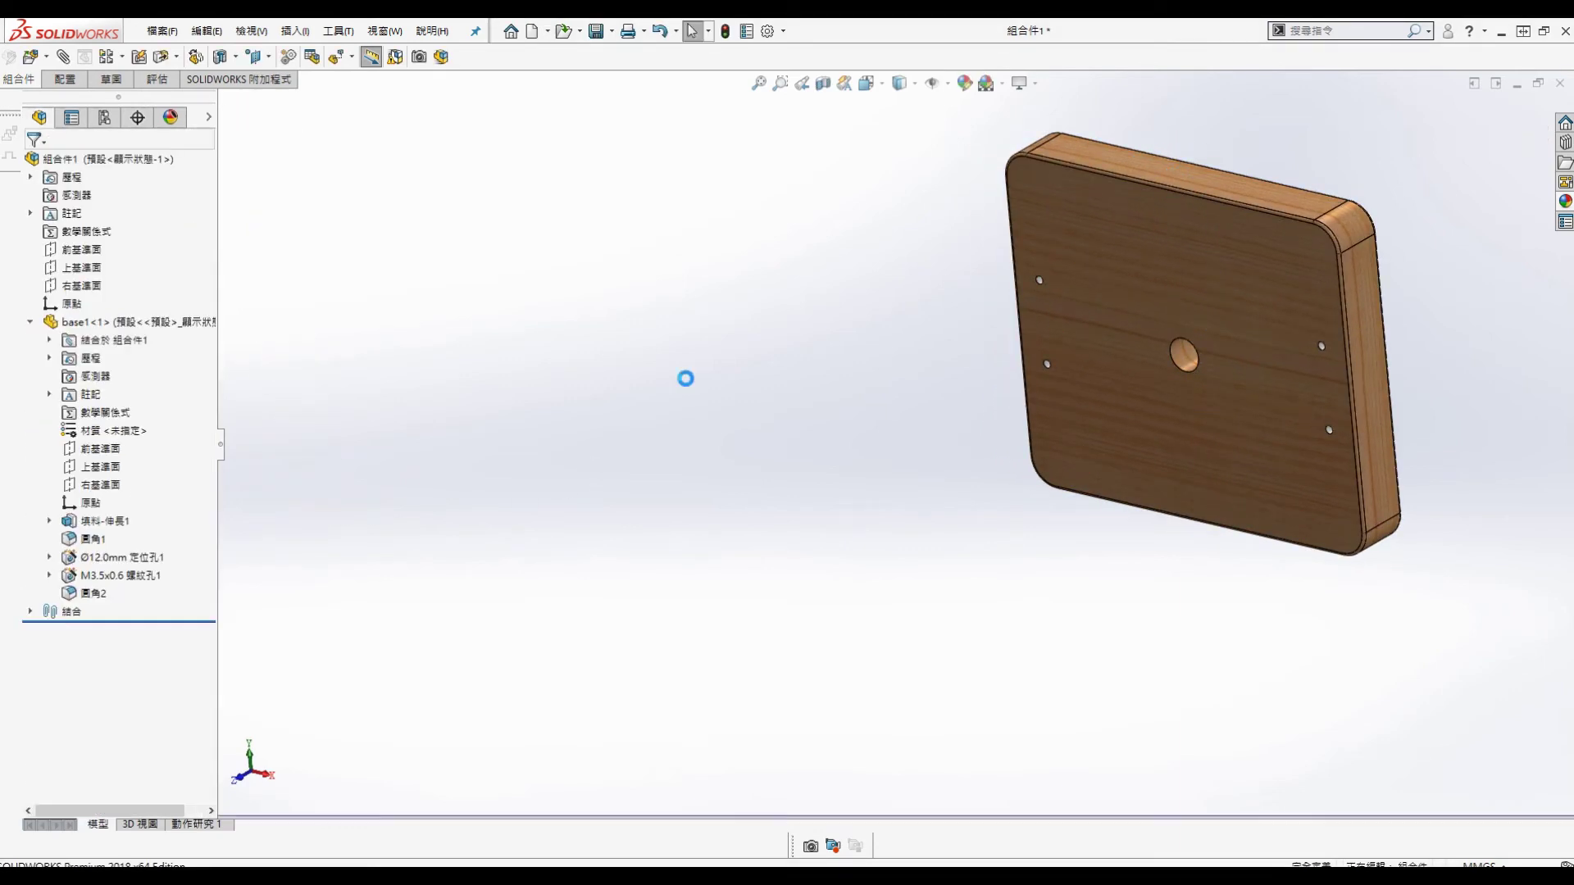
Step: Insert the 軌道 part into the assembly in the free space beside base1
key("s")
left_click(517, 235)
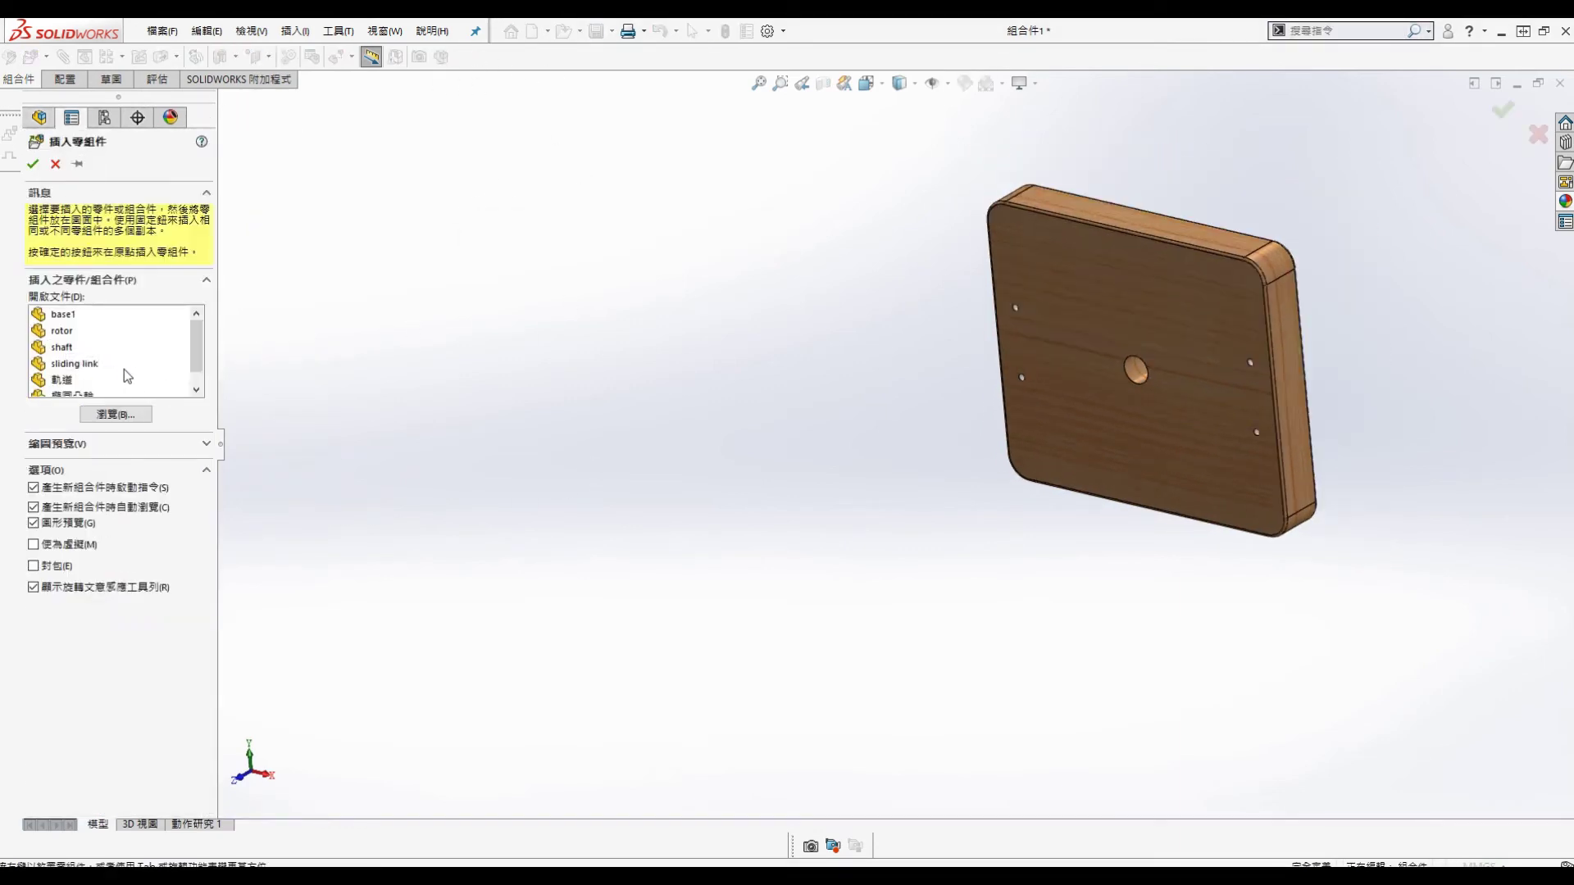
left_click(82, 364)
left_click(65, 347)
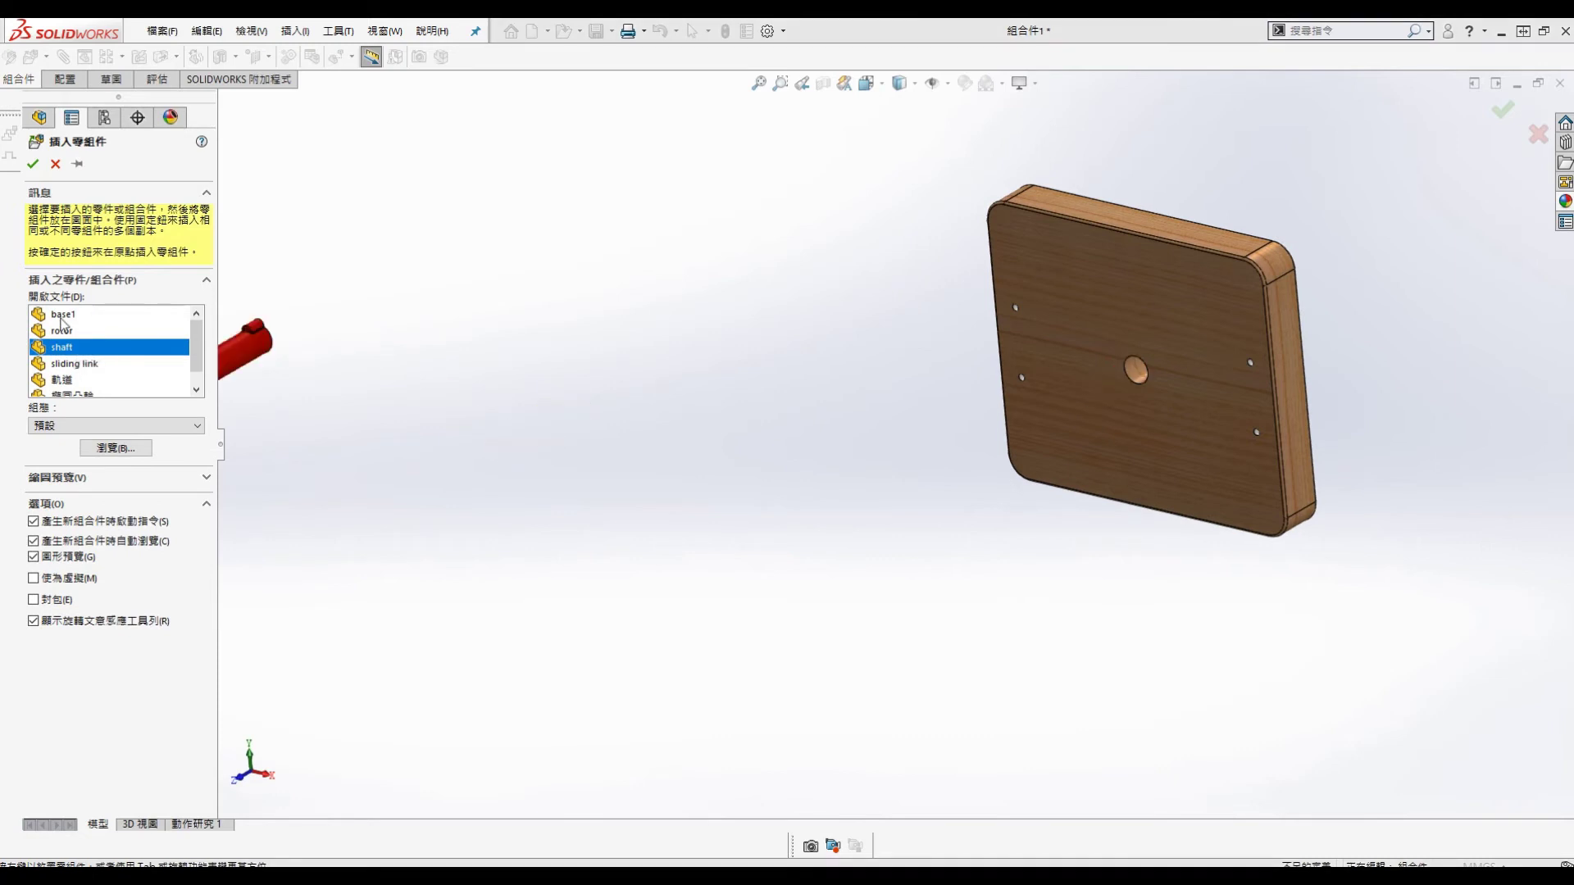
left_click(64, 330)
left_click(78, 364)
left_click(66, 382)
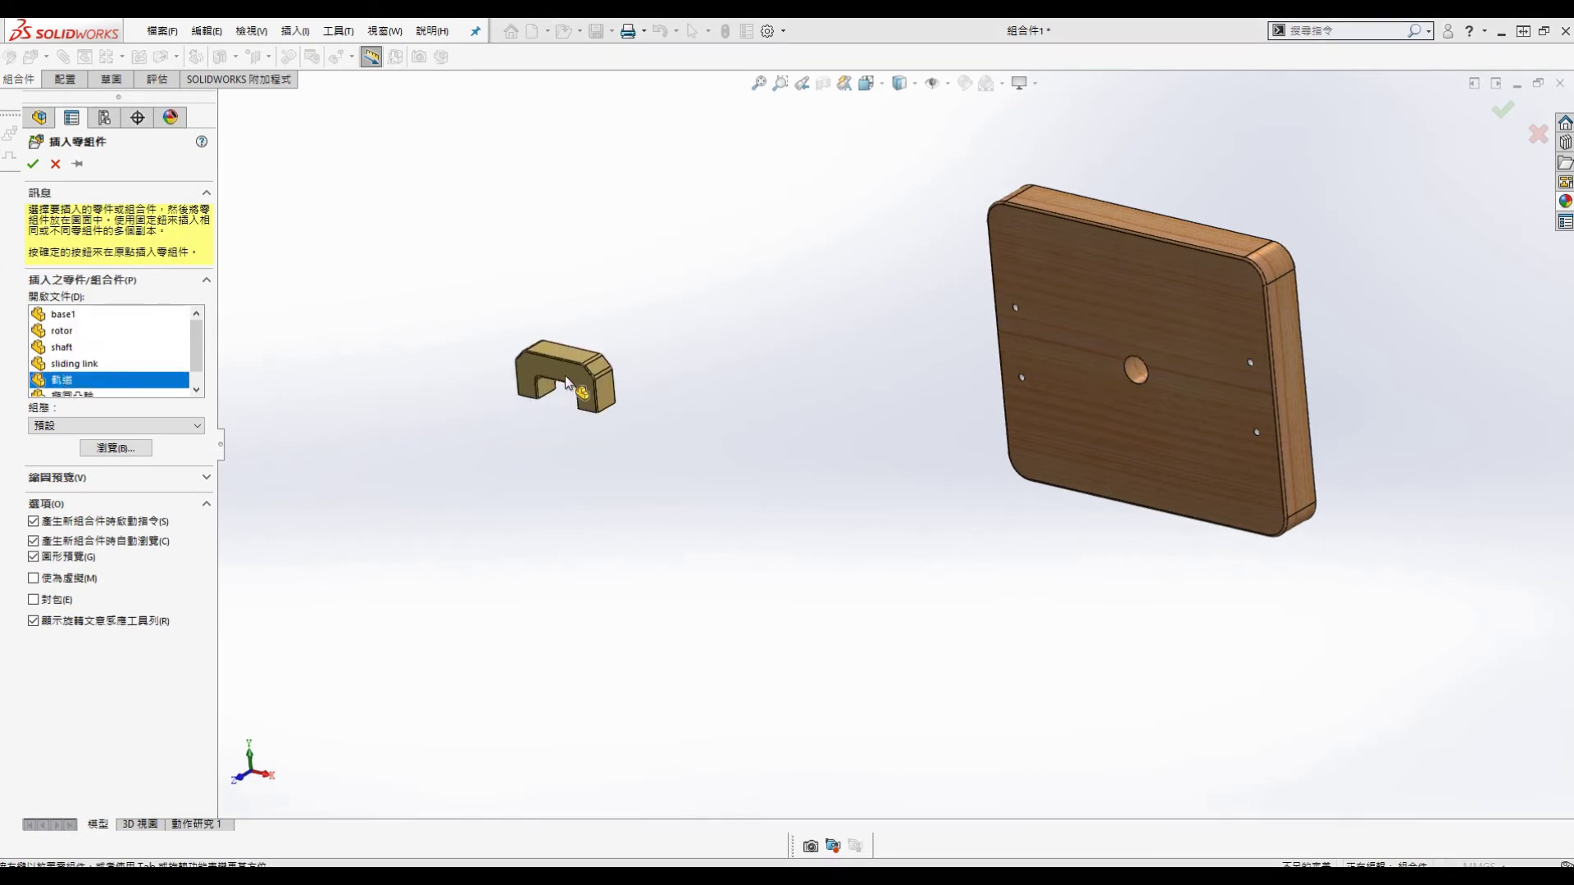
left_click(565, 380)
Step: Mate the end face of one 軌道 leg coincident with base1's large front face
scroll(737, 400, "down", 1)
middle_click_drag(736, 400, 775, 332)
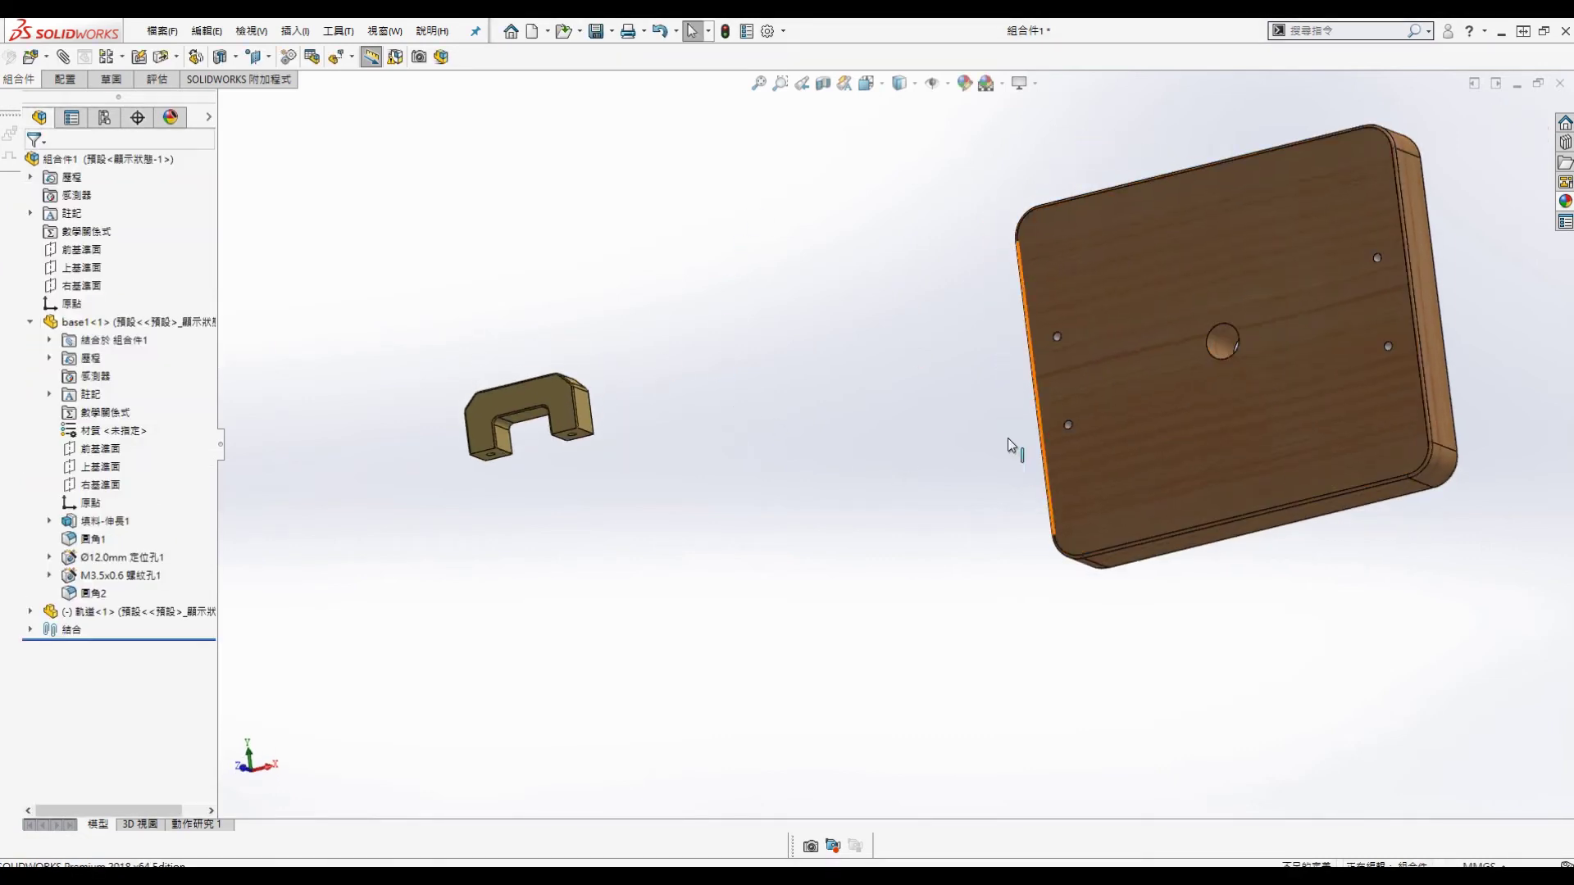
key("s")
left_click(820, 391)
scroll(648, 417, "down", 2)
left_click(652, 446)
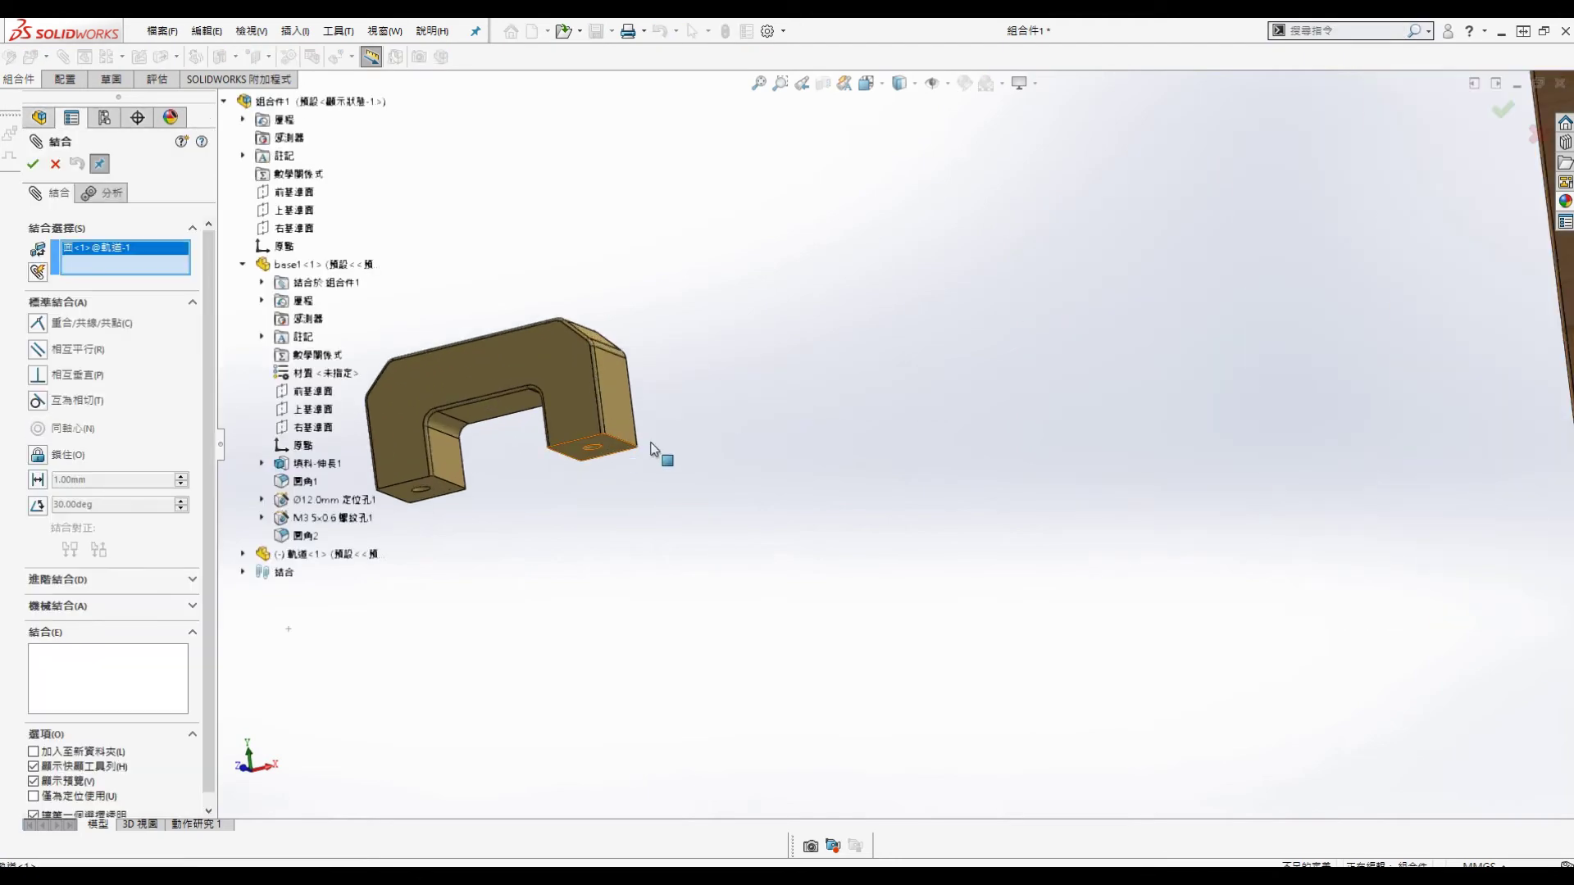
scroll(984, 451, "up", 3)
left_click(1168, 359)
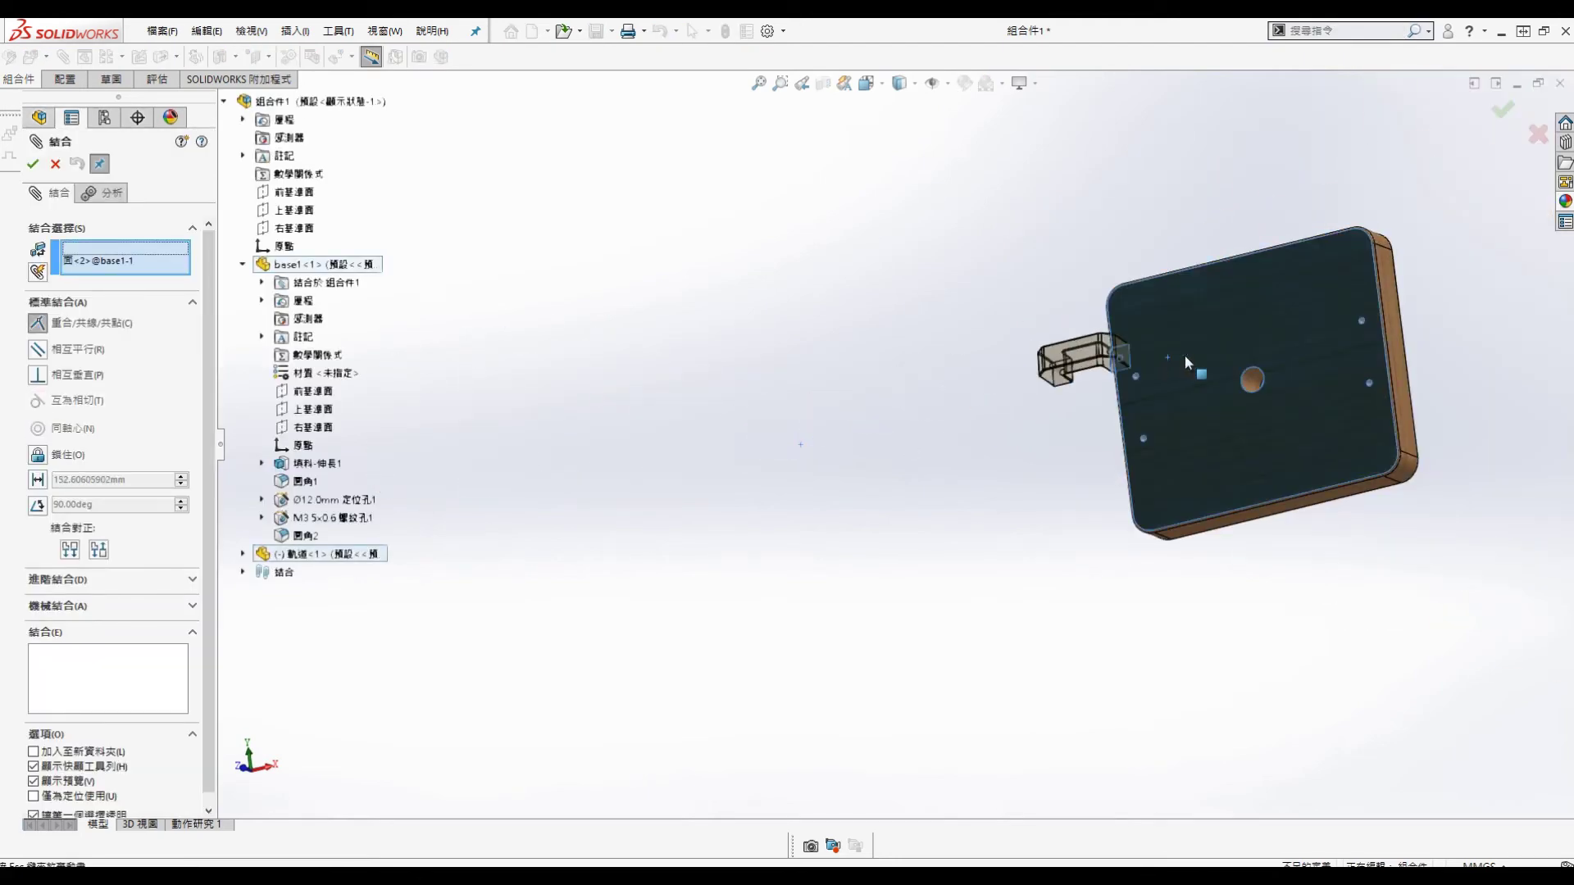
left_click(1384, 335)
Step: Mate one screw hole of the 軌道 concentric with the matching small hole in base1
scroll(1115, 391, "down", 5)
middle_click_drag(1102, 395, 688, 239)
scroll(1074, 492, "down", 3)
left_click(1008, 498)
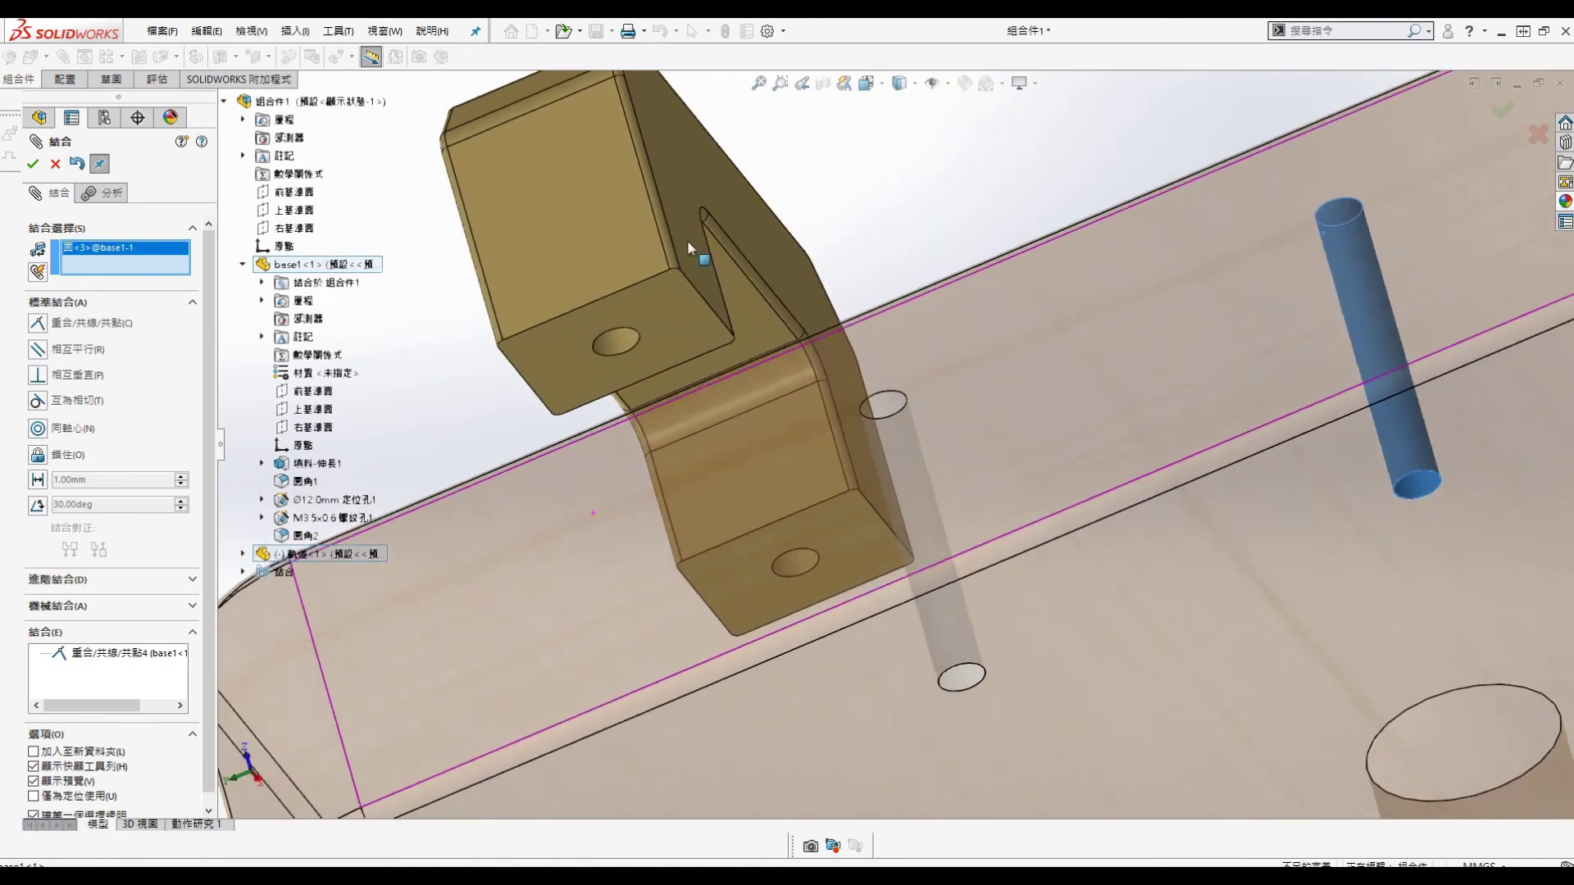
left_click(803, 564)
left_click(1007, 589)
Step: Mate the 軌道's other screw hole concentric with the neighbouring base1 hole and finish mating
left_click(968, 686)
scroll(1082, 483, "up", 4)
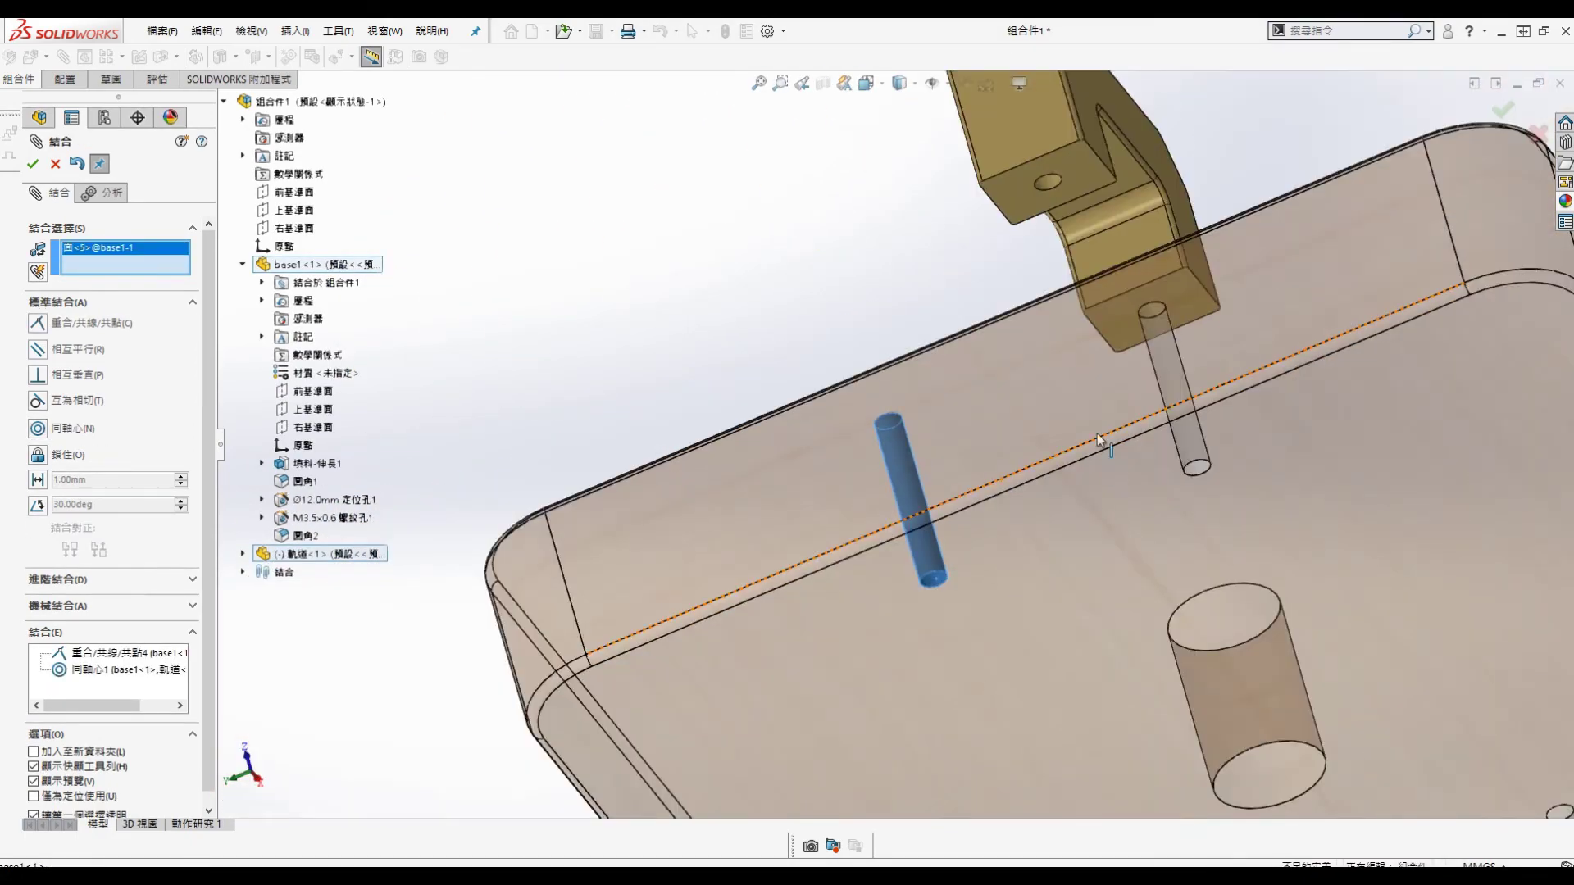
scroll(1004, 336, "down", 4)
left_click(983, 351)
left_click(33, 164)
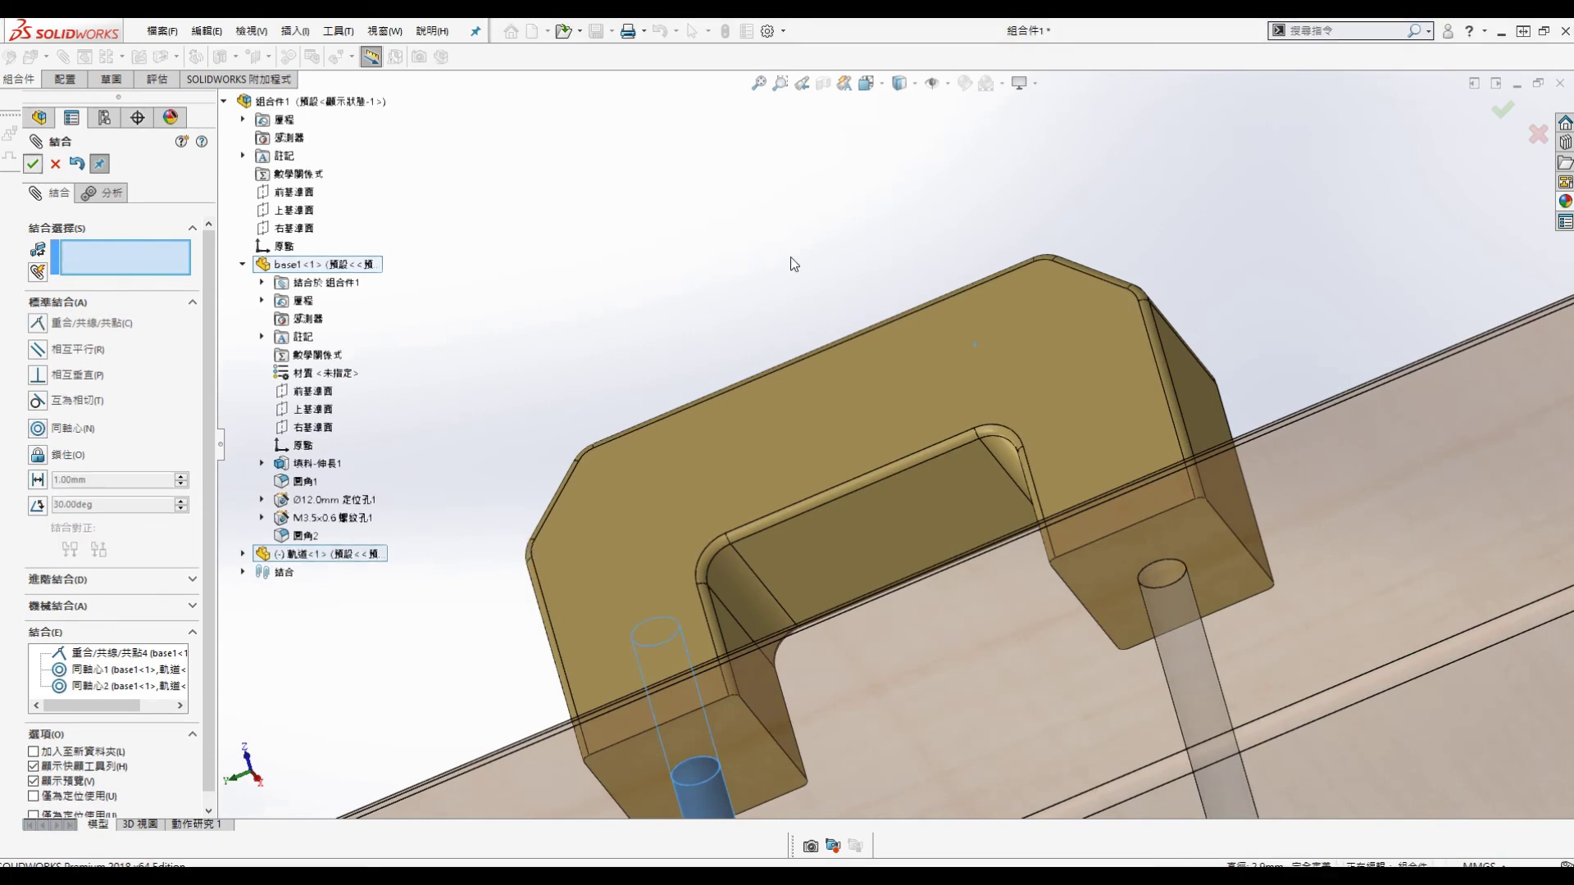
scroll(1076, 402, "up", 6)
middle_click_drag(1079, 405, 1405, 509)
scroll(1406, 508, "up", 3)
scroll(1405, 508, "down", 1)
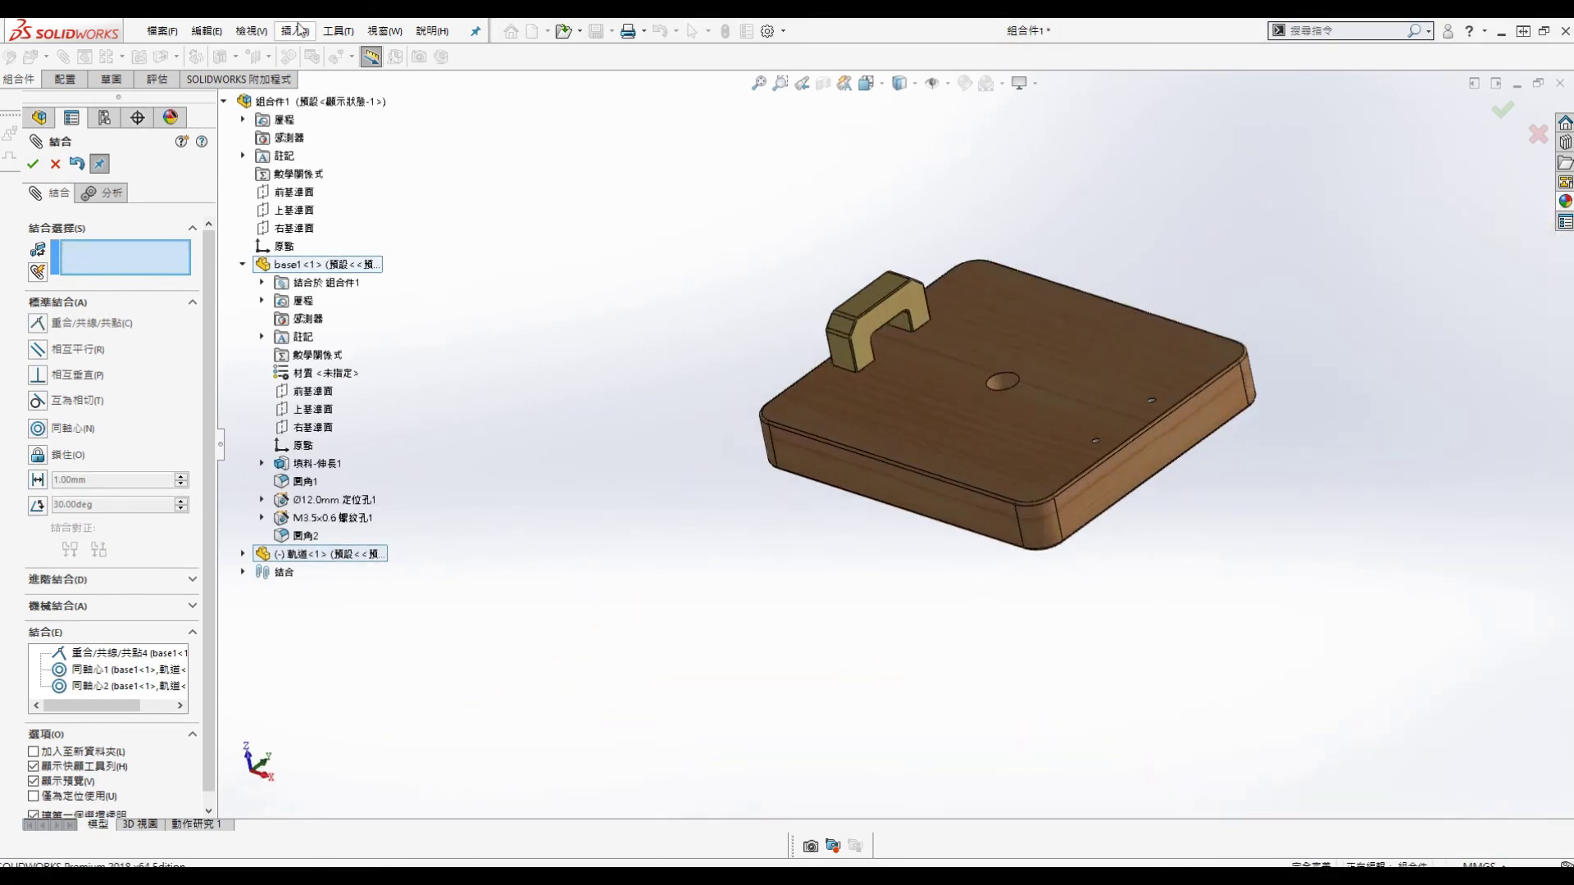
left_click(300, 28)
left_click(36, 167)
Step: Insert a second 軌道 part above base1, near the first one
left_click(295, 30)
mouse_move(326, 57)
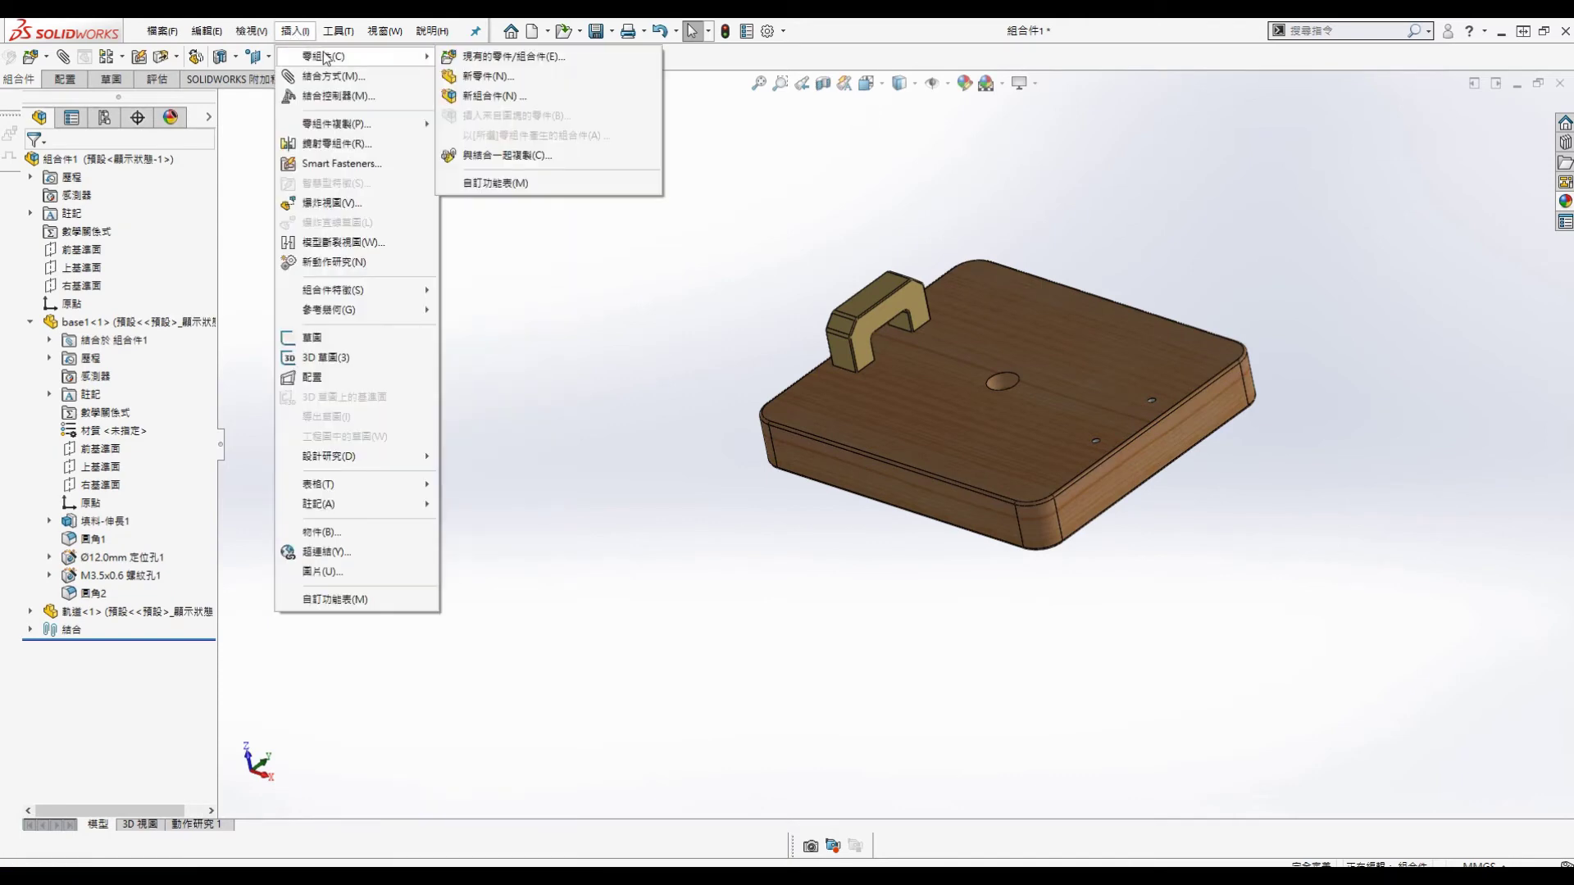
left_click(508, 56)
left_click(66, 380)
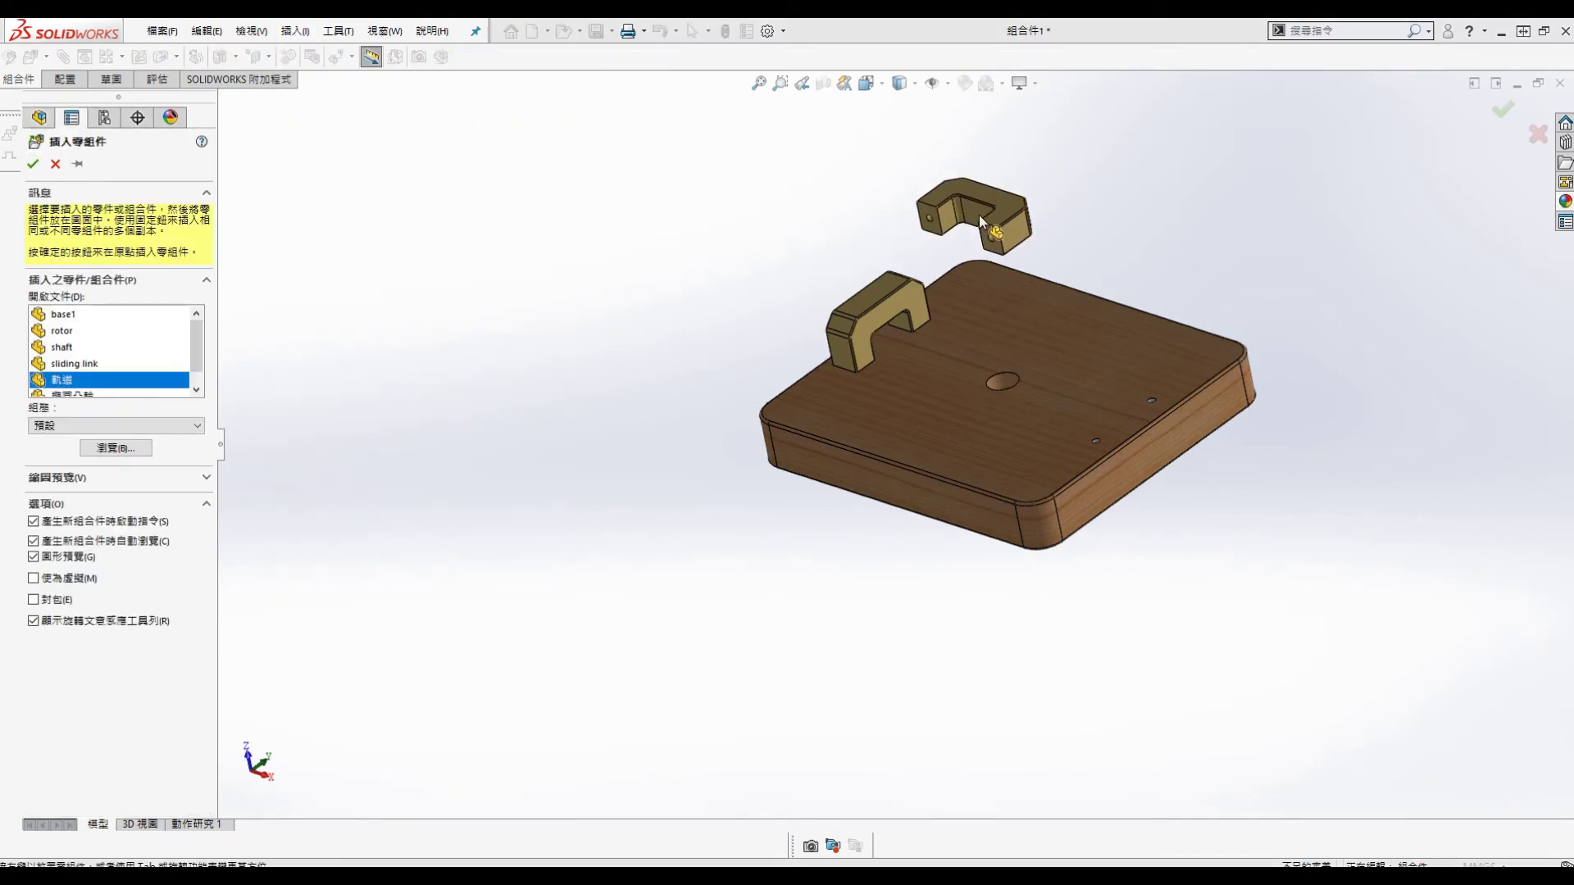
left_click(981, 221)
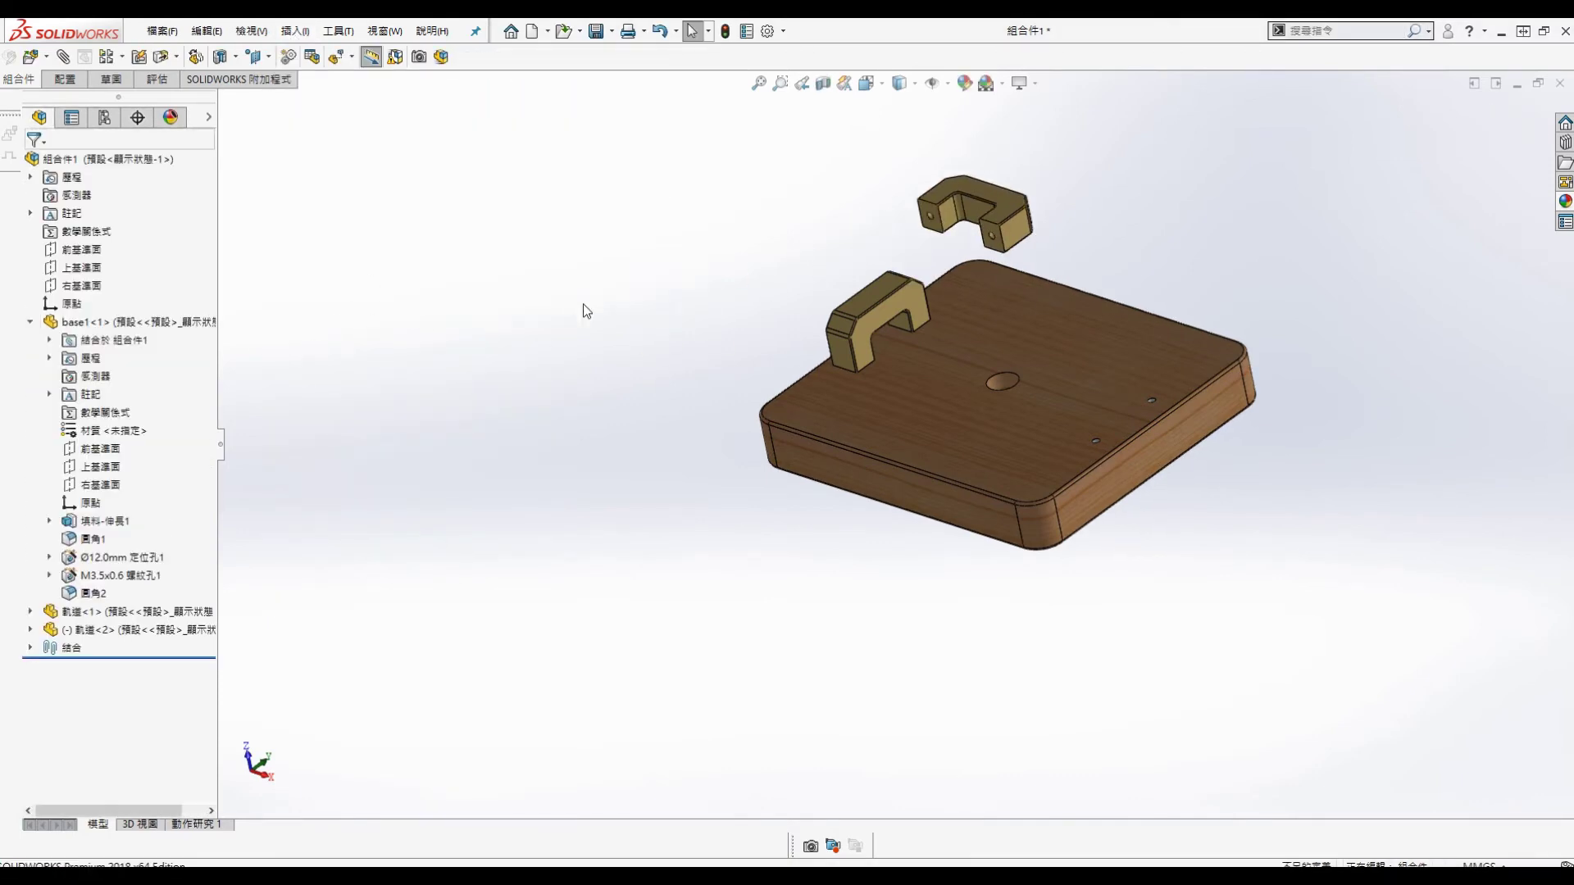
Step: Mate the leg end face of the second 軌道 coincident with base1's large front face
left_click(1070, 337)
scroll(1004, 228, "down", 6)
left_click(986, 286)
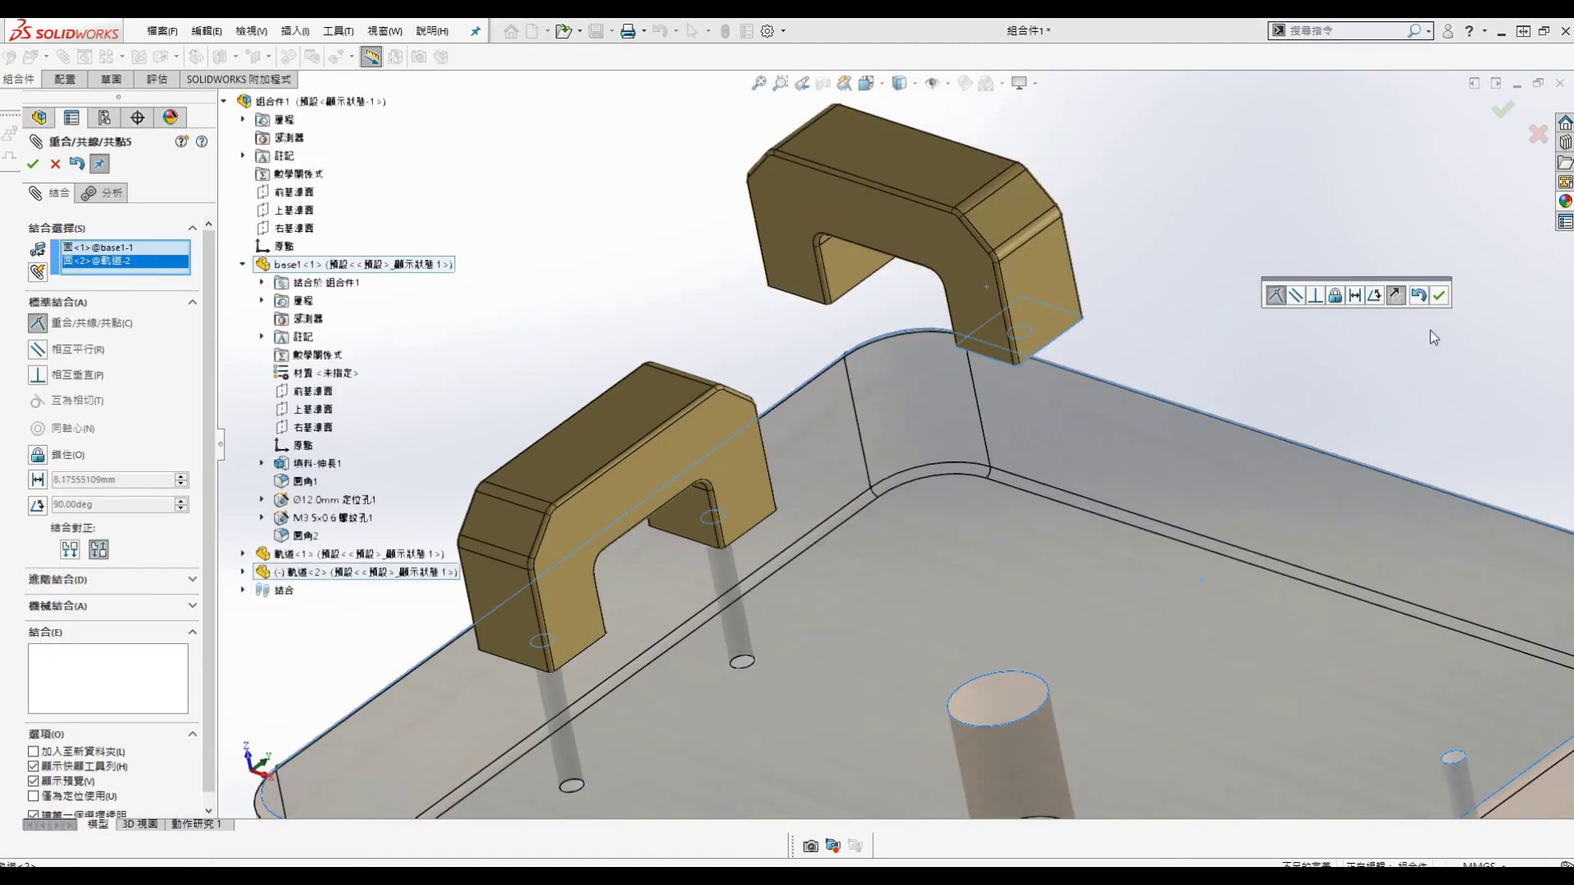
left_click(1439, 296)
Step: Mate one screw hole of the second 軌道 coincident with a small hole's edge on the opposite side of base1
middle_click_drag(1036, 370, 867, 146)
left_click(1203, 626)
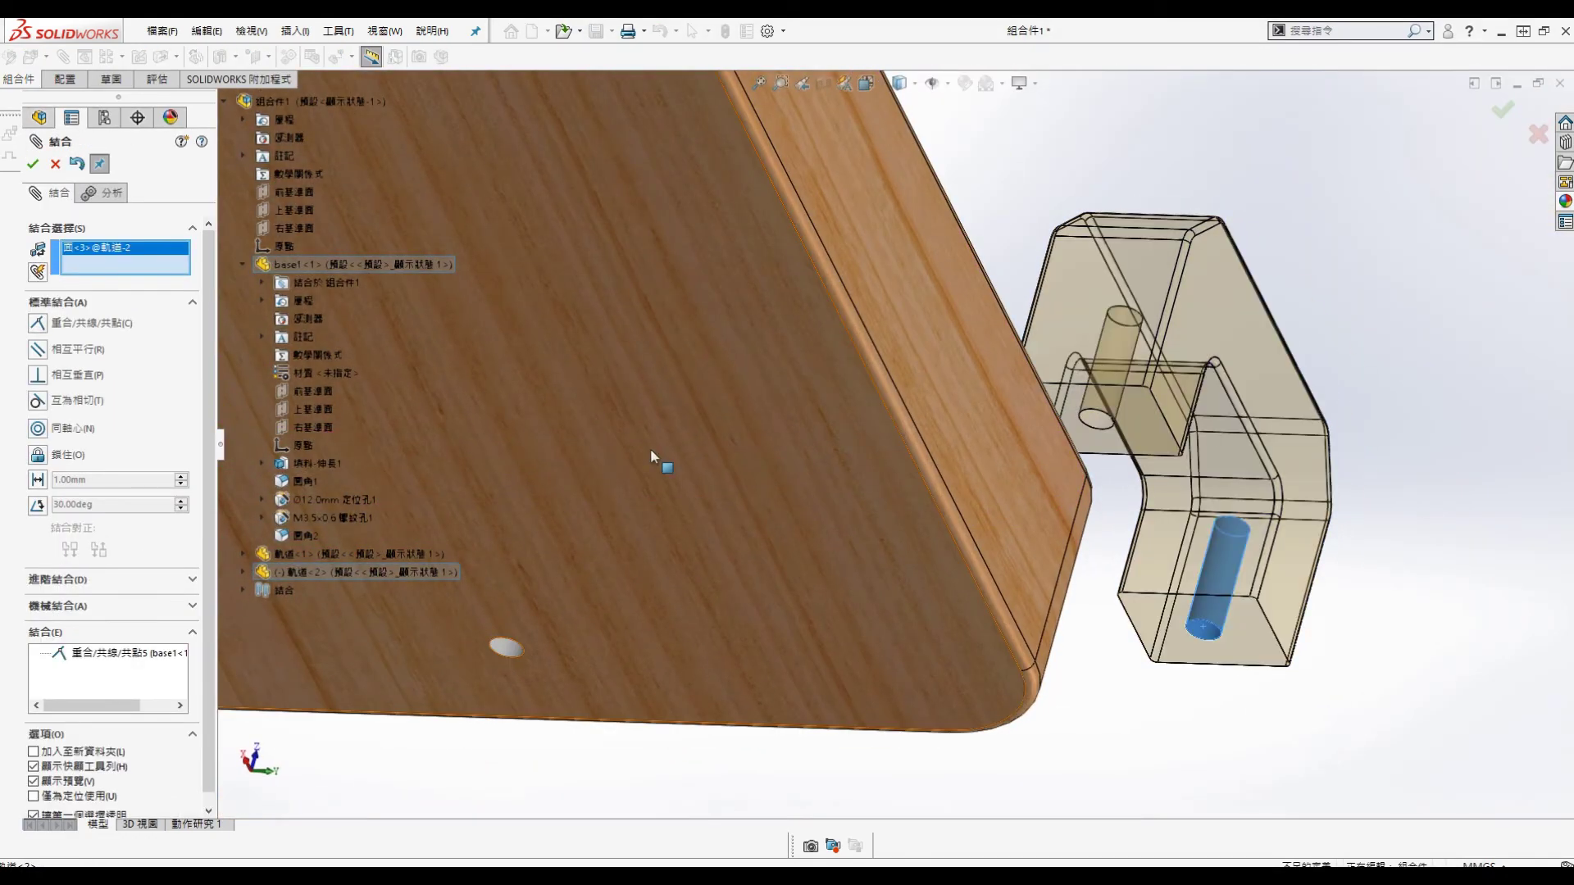
scroll(653, 456, "up", 5)
scroll(638, 225, "down", 5)
left_click(545, 242)
scroll(646, 355, "up", 4)
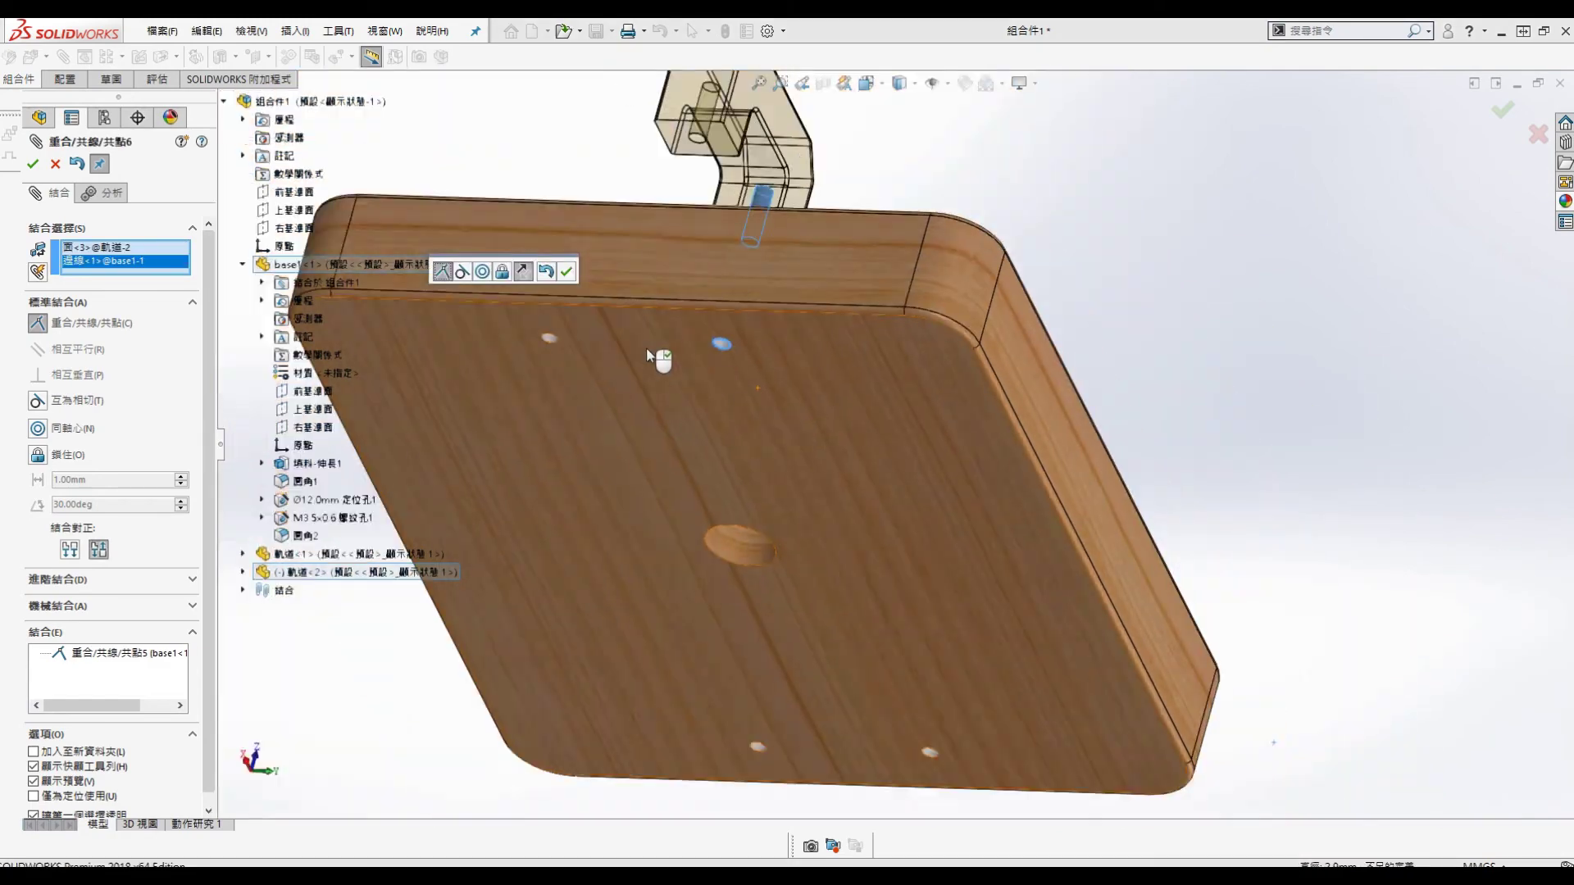
right_click(648, 354)
Step: Mate the second 軌道's remaining screw hole coincident with the adjacent base1 hole edge and finish mating
scroll(779, 232, "down", 5)
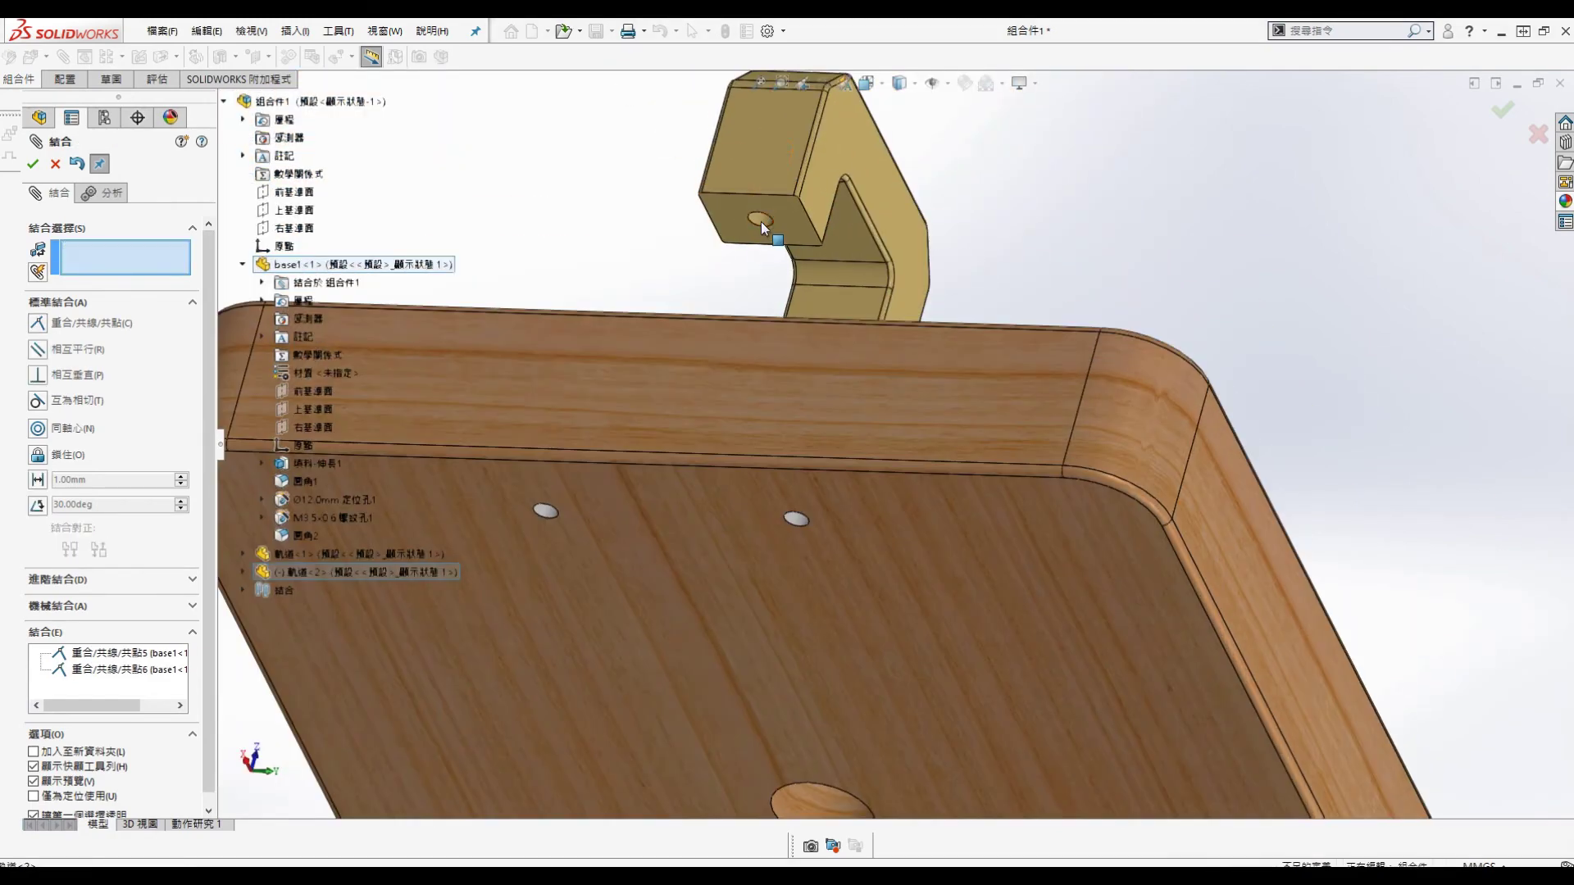
left_click(761, 221)
left_click(545, 508)
right_click(738, 446)
scroll(792, 430, "up", 5)
middle_click_drag(926, 484, 790, 719)
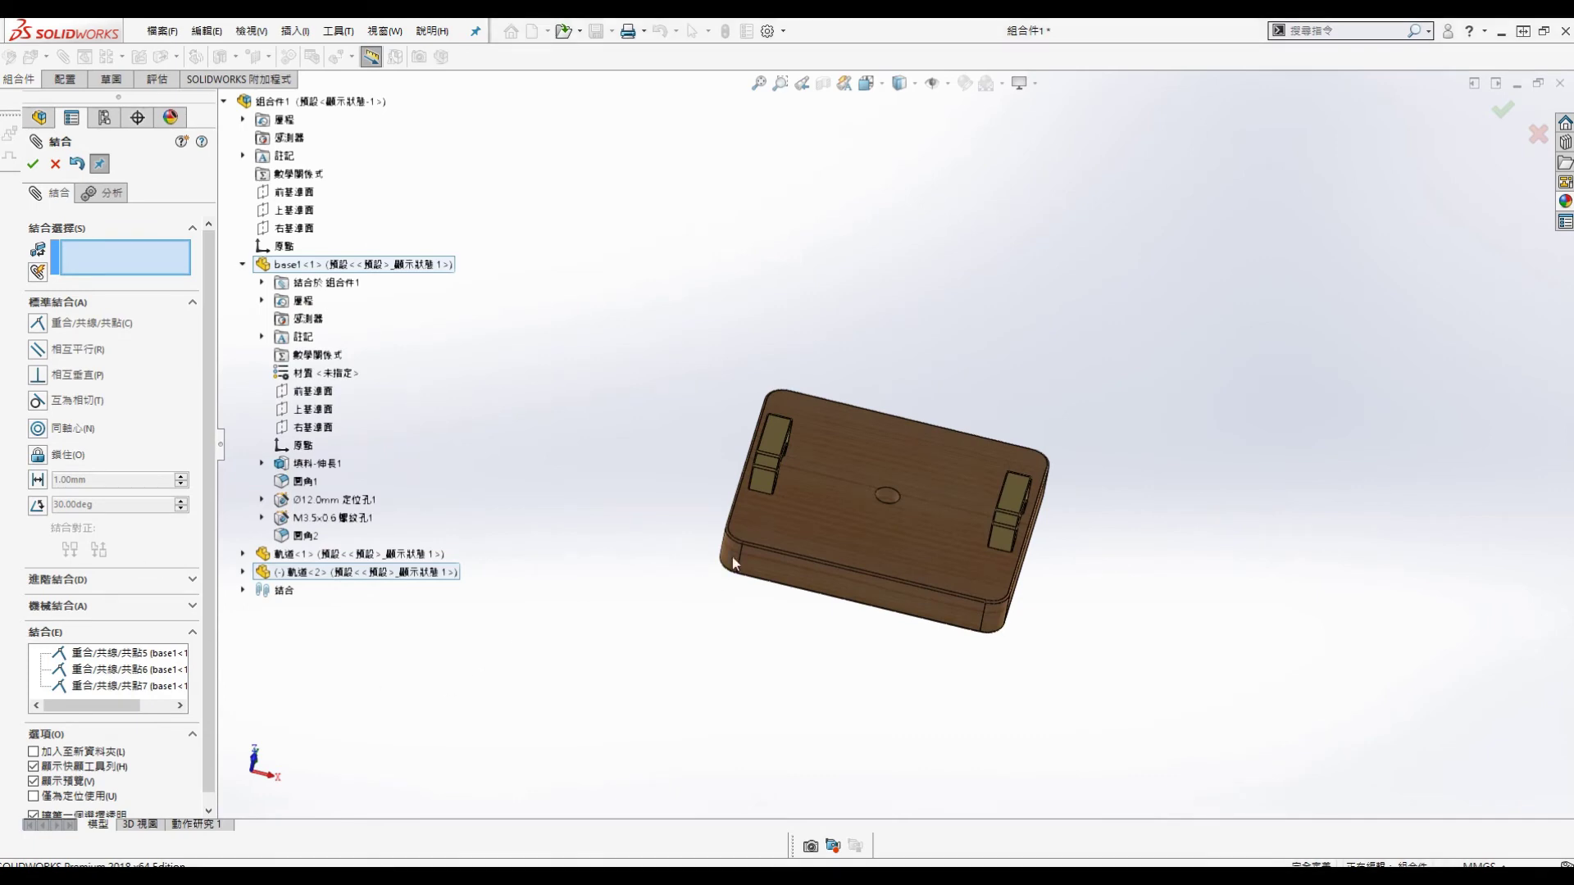
left_click(33, 164)
Step: Save the assembly as total assy in the mechanism's project folder
key("ctrl+s")
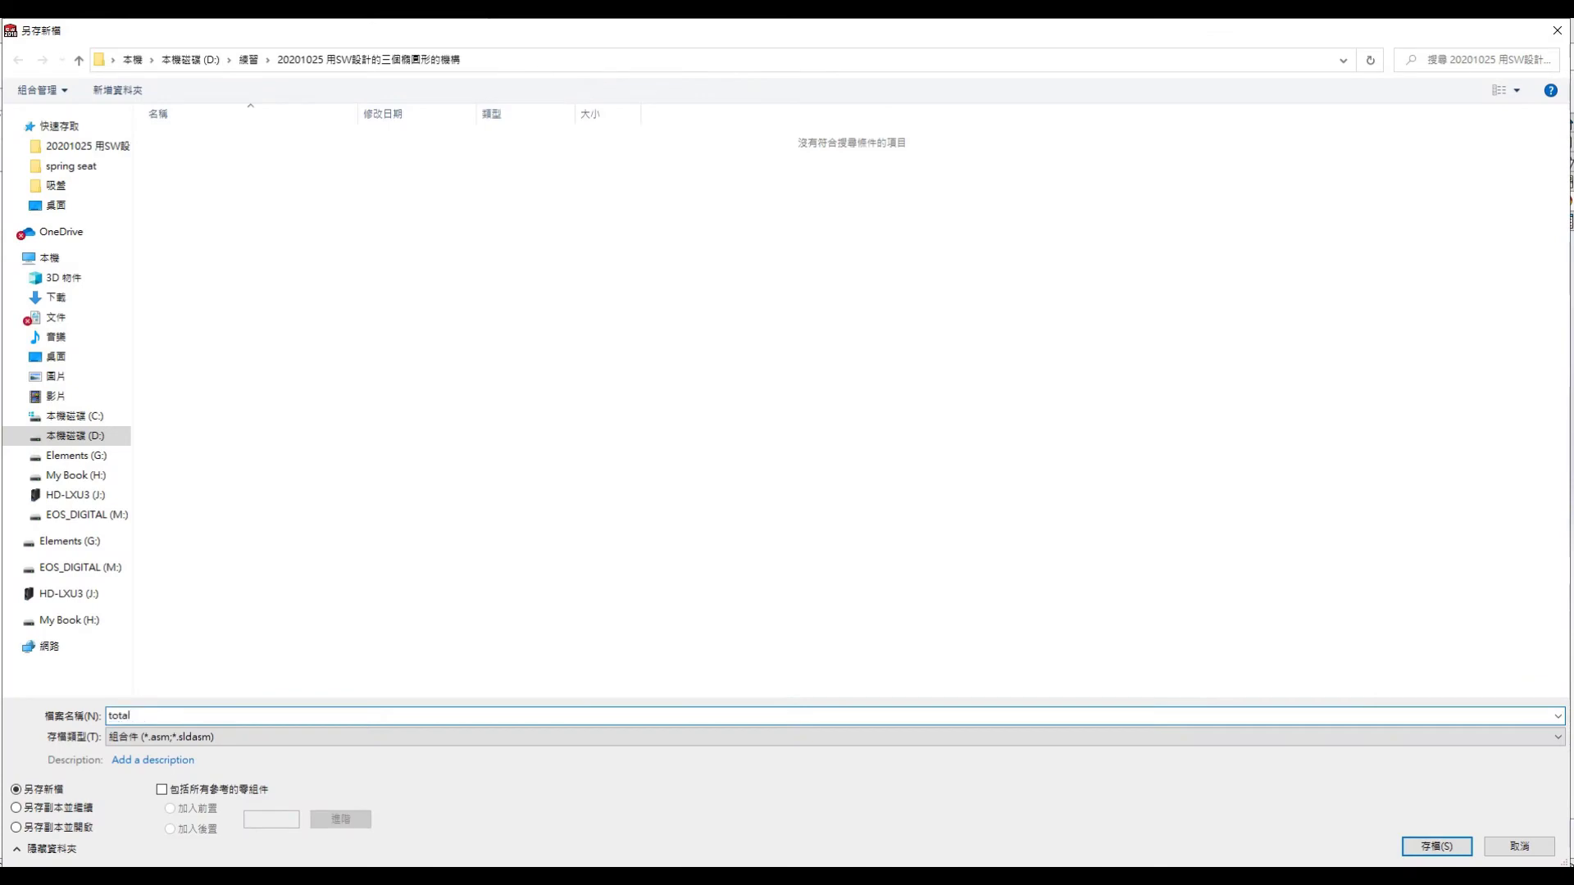
type("total assy")
key("Return")
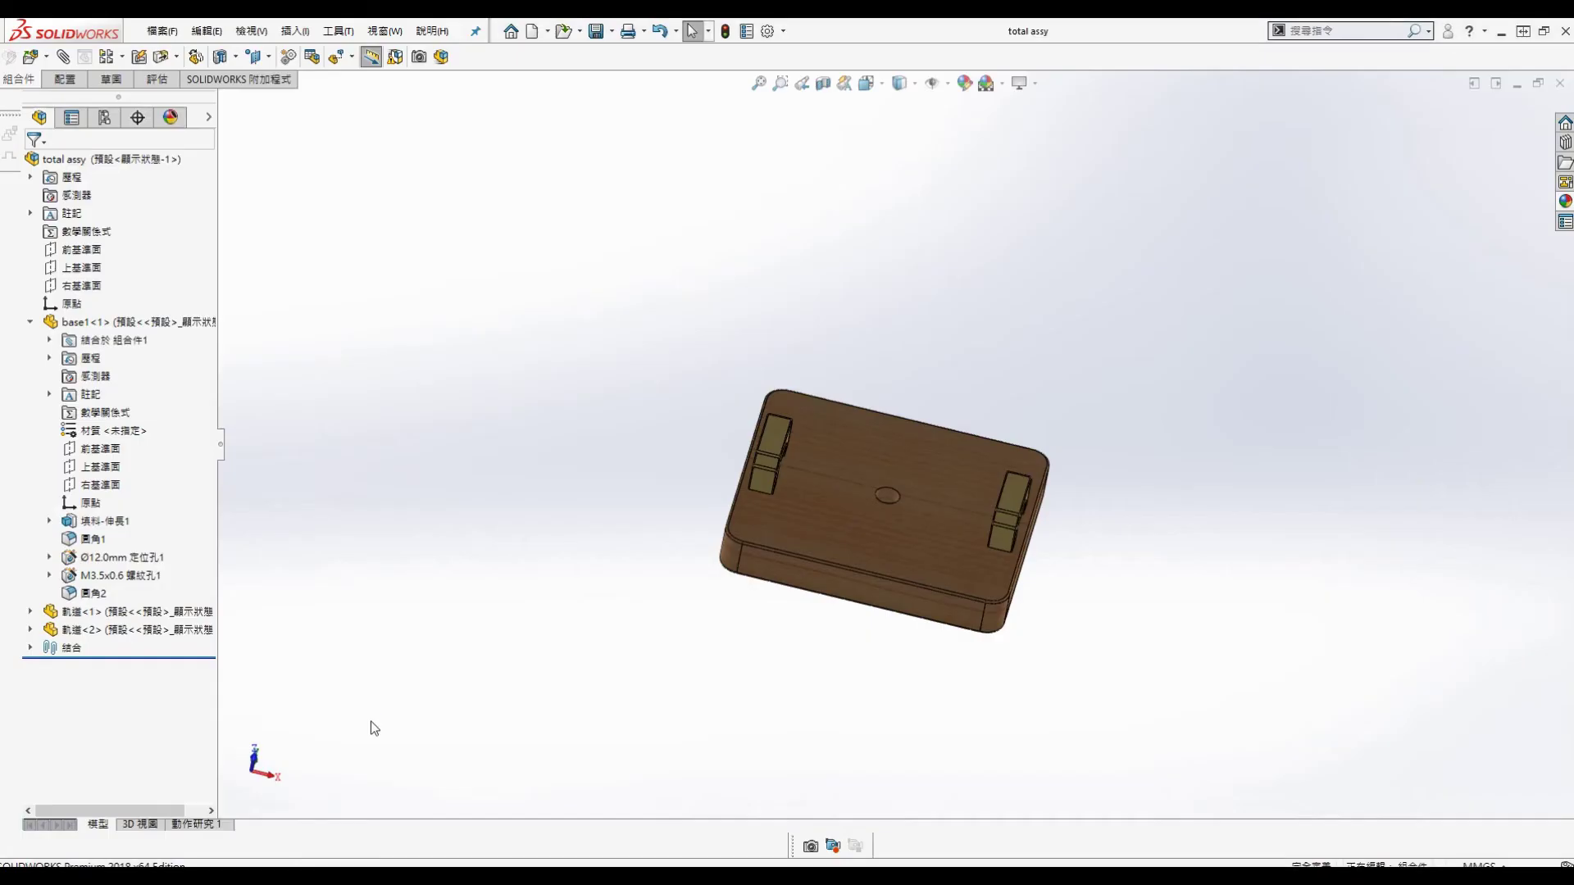
Step: Insert two copies of the rotor part beside the base assembly
middle_click_drag(659, 339, 567, 473)
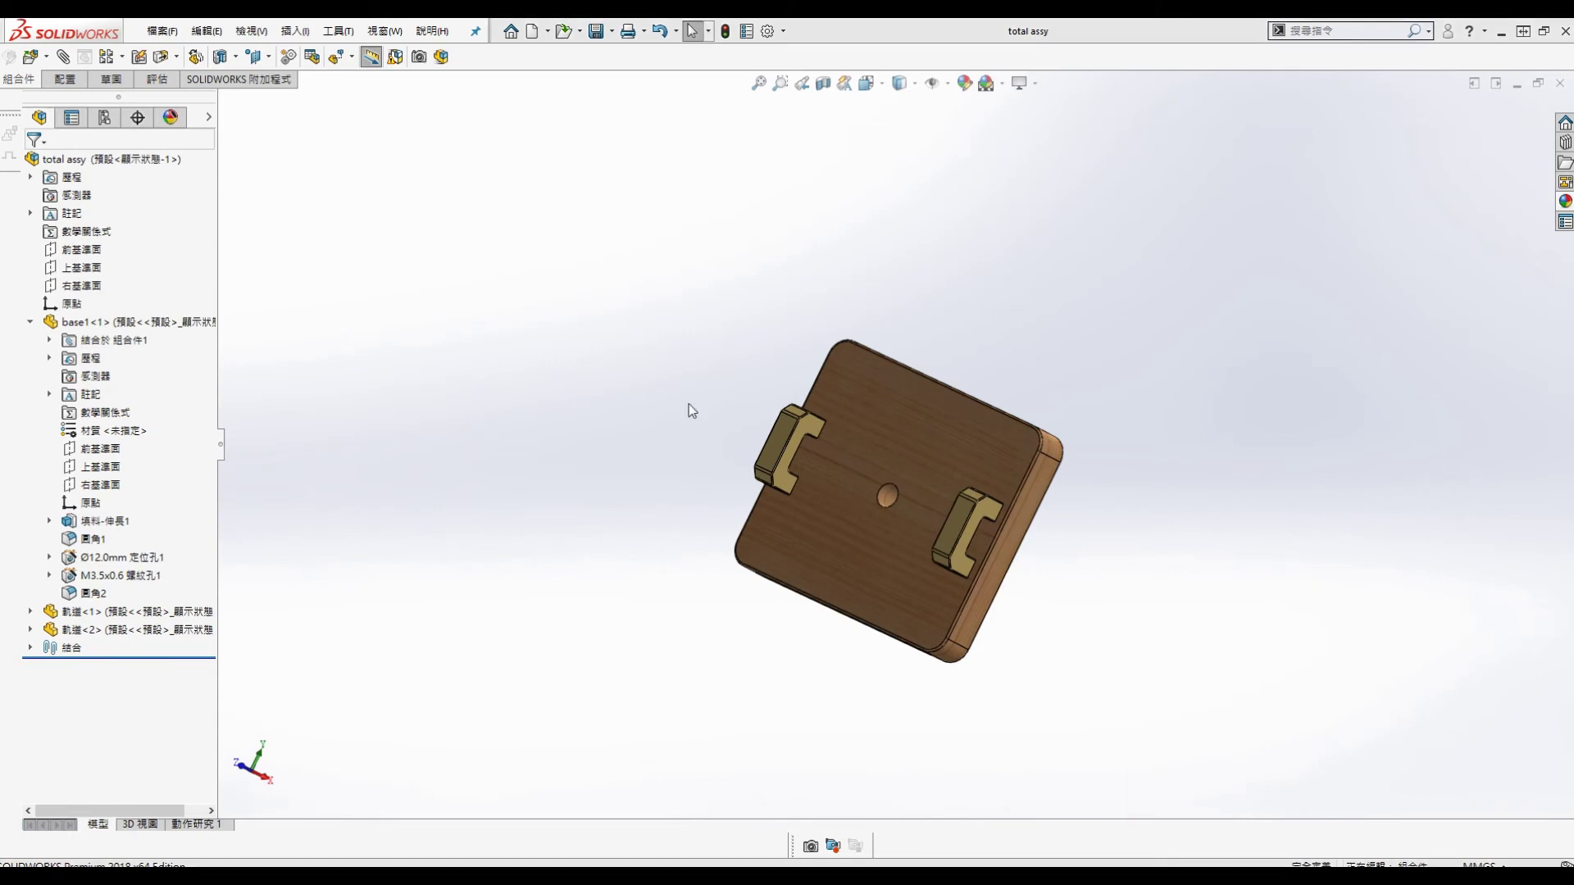
left_click(296, 31)
mouse_move(360, 56)
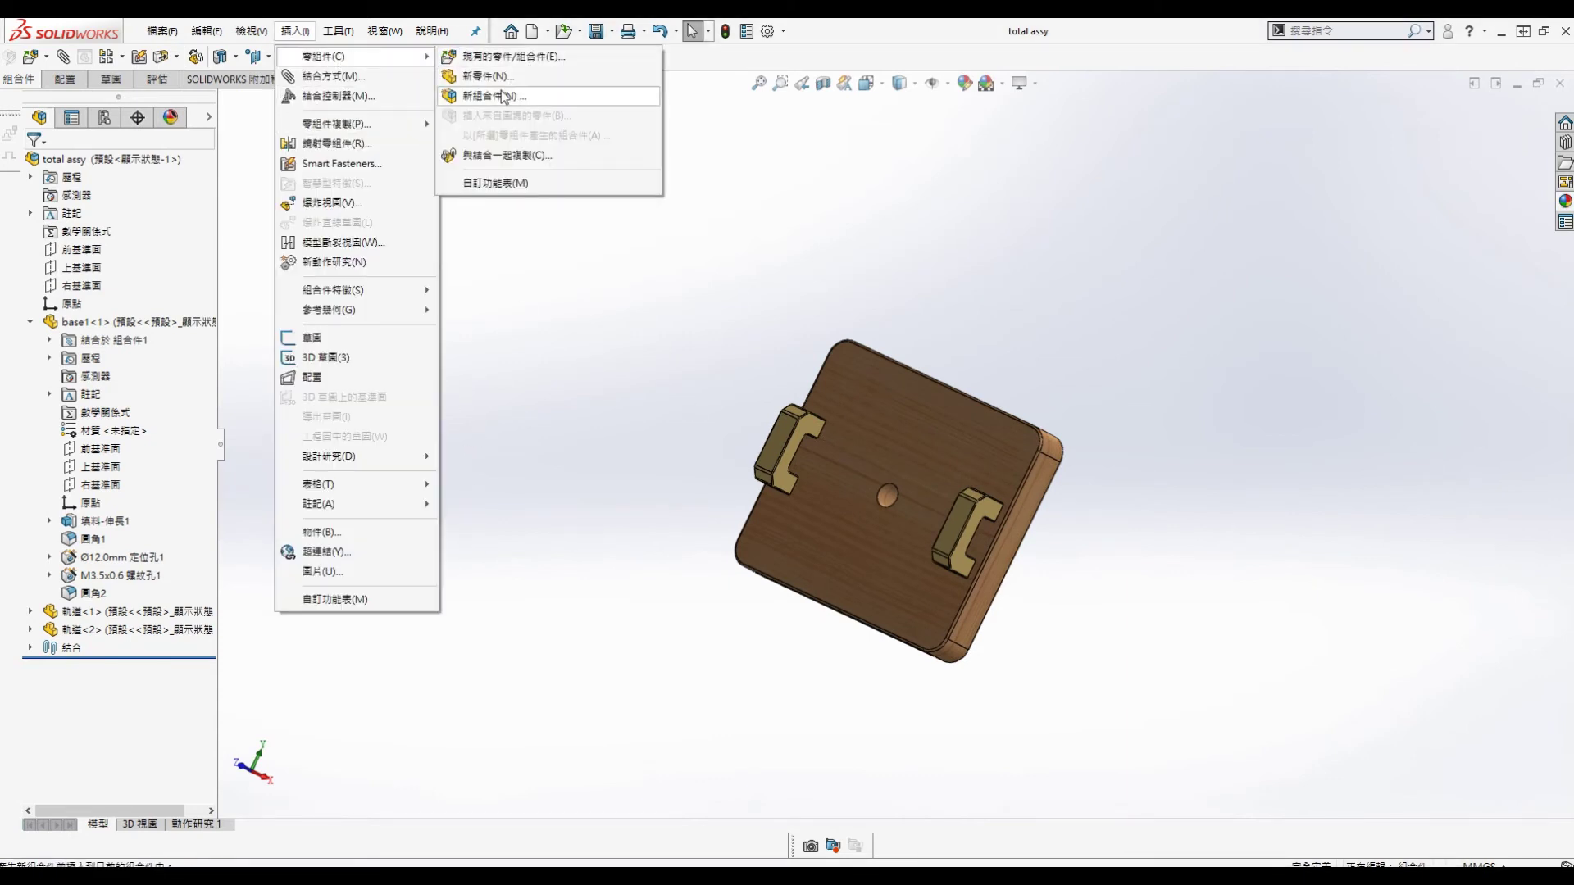
left_click(508, 56)
left_click(63, 333)
left_click(469, 354)
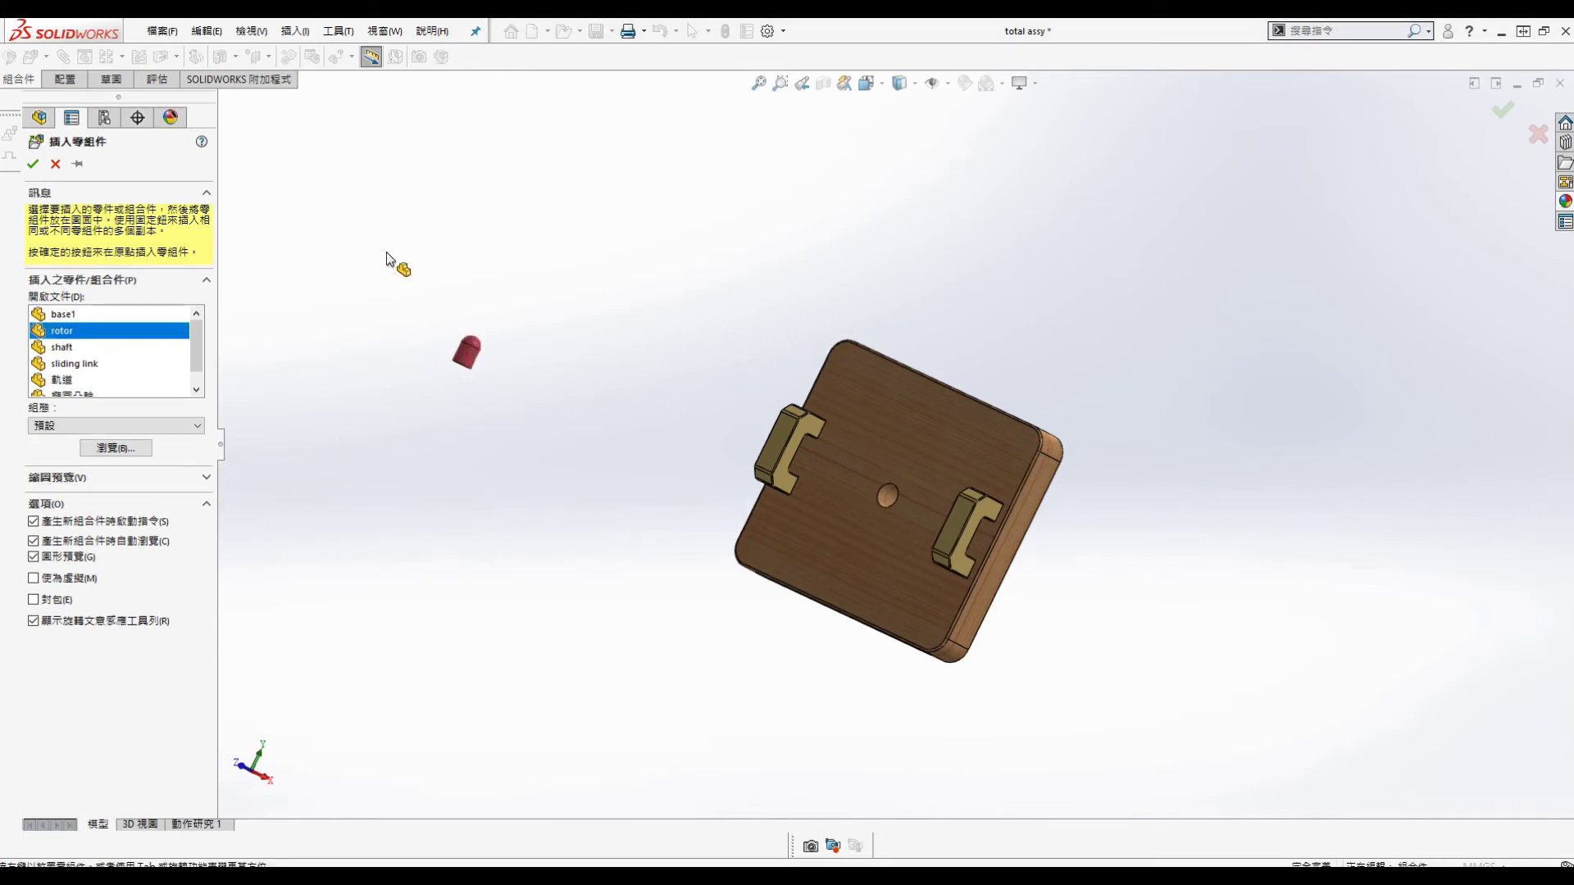
left_click(607, 326)
Step: Insert the sliding link part above the two rotors
left_click(295, 31)
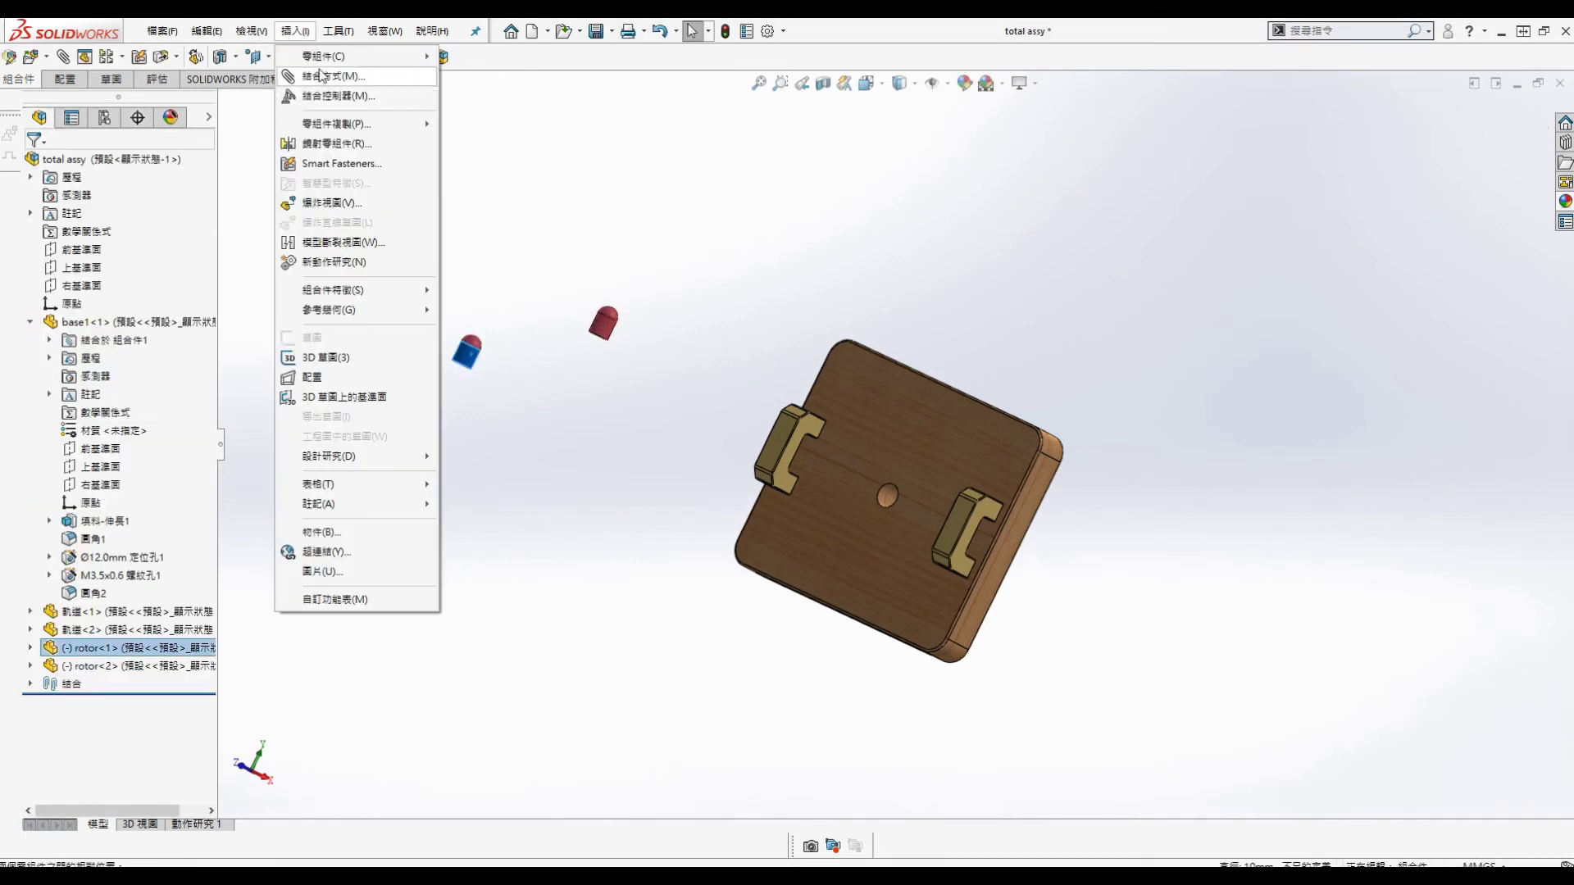
mouse_move(361, 56)
left_click(490, 59)
left_click(80, 364)
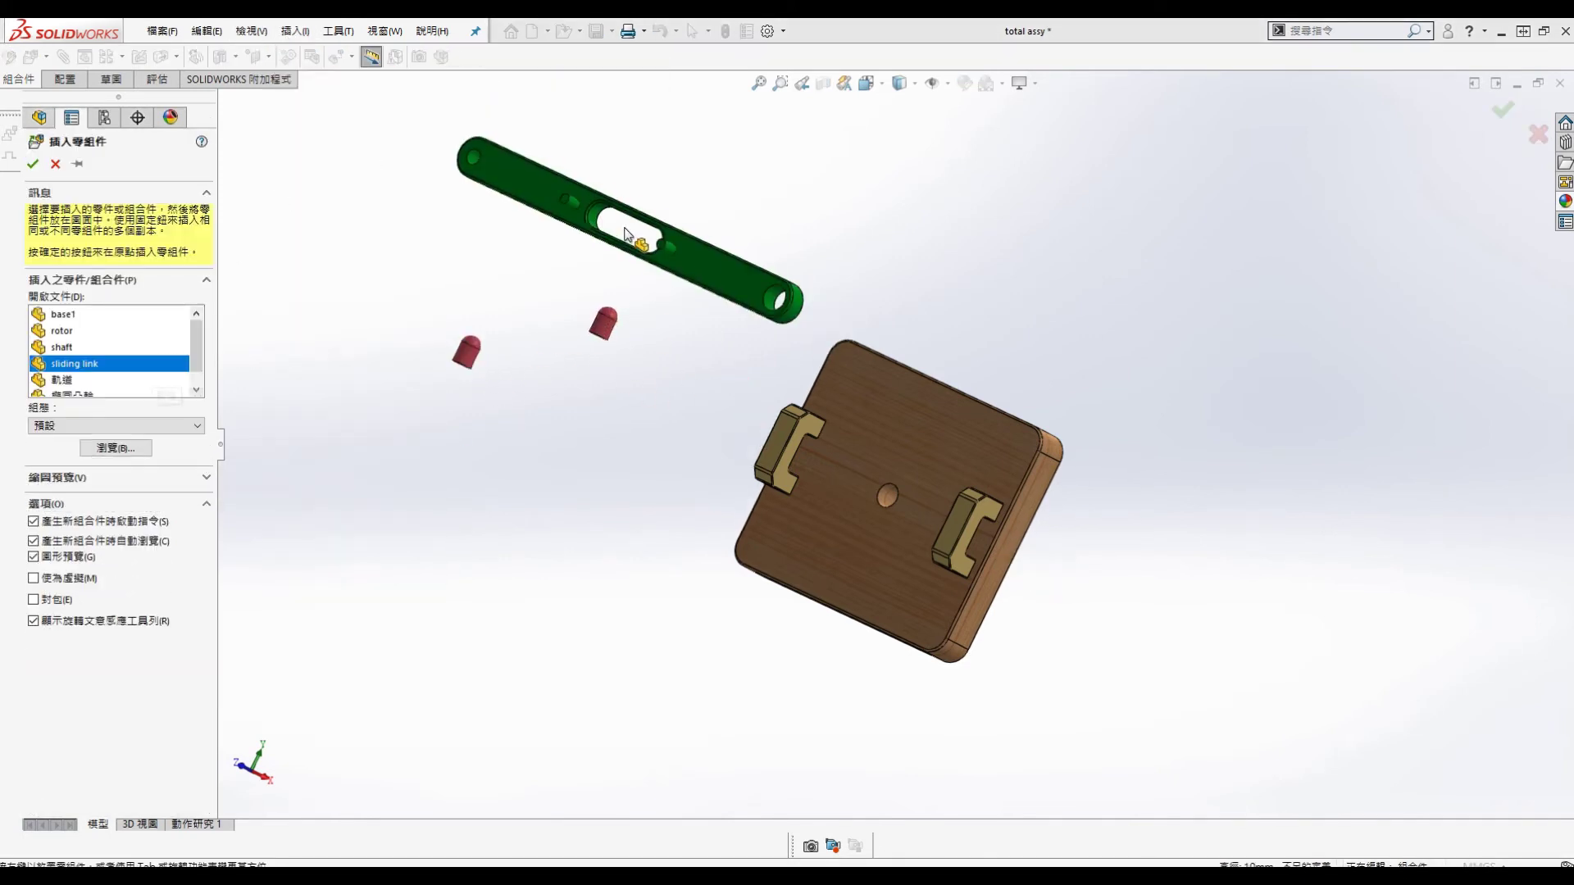
left_click(633, 236)
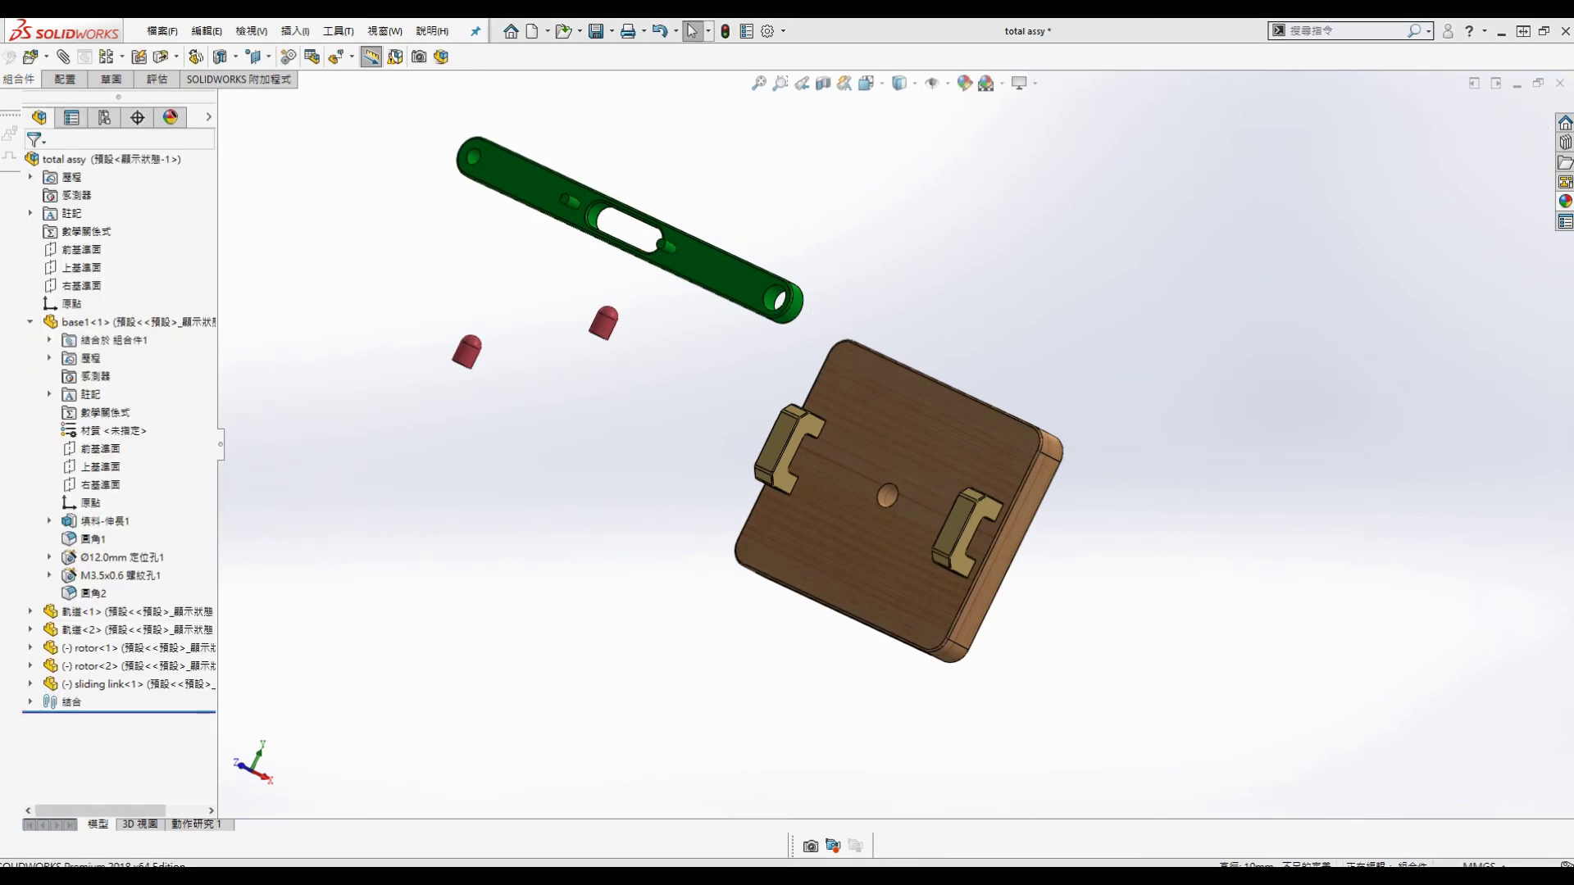
Step: Mate the end face of the second rotor coincident with the sliding link's pin-side face
mouse_move(881, 340)
middle_mouse_down()
mouse_move(685, 366)
mouse_move(861, 353)
middle_mouse_up()
scroll(573, 406, "down", 5)
left_click(853, 291)
middle_click_drag(853, 291, 746, 241)
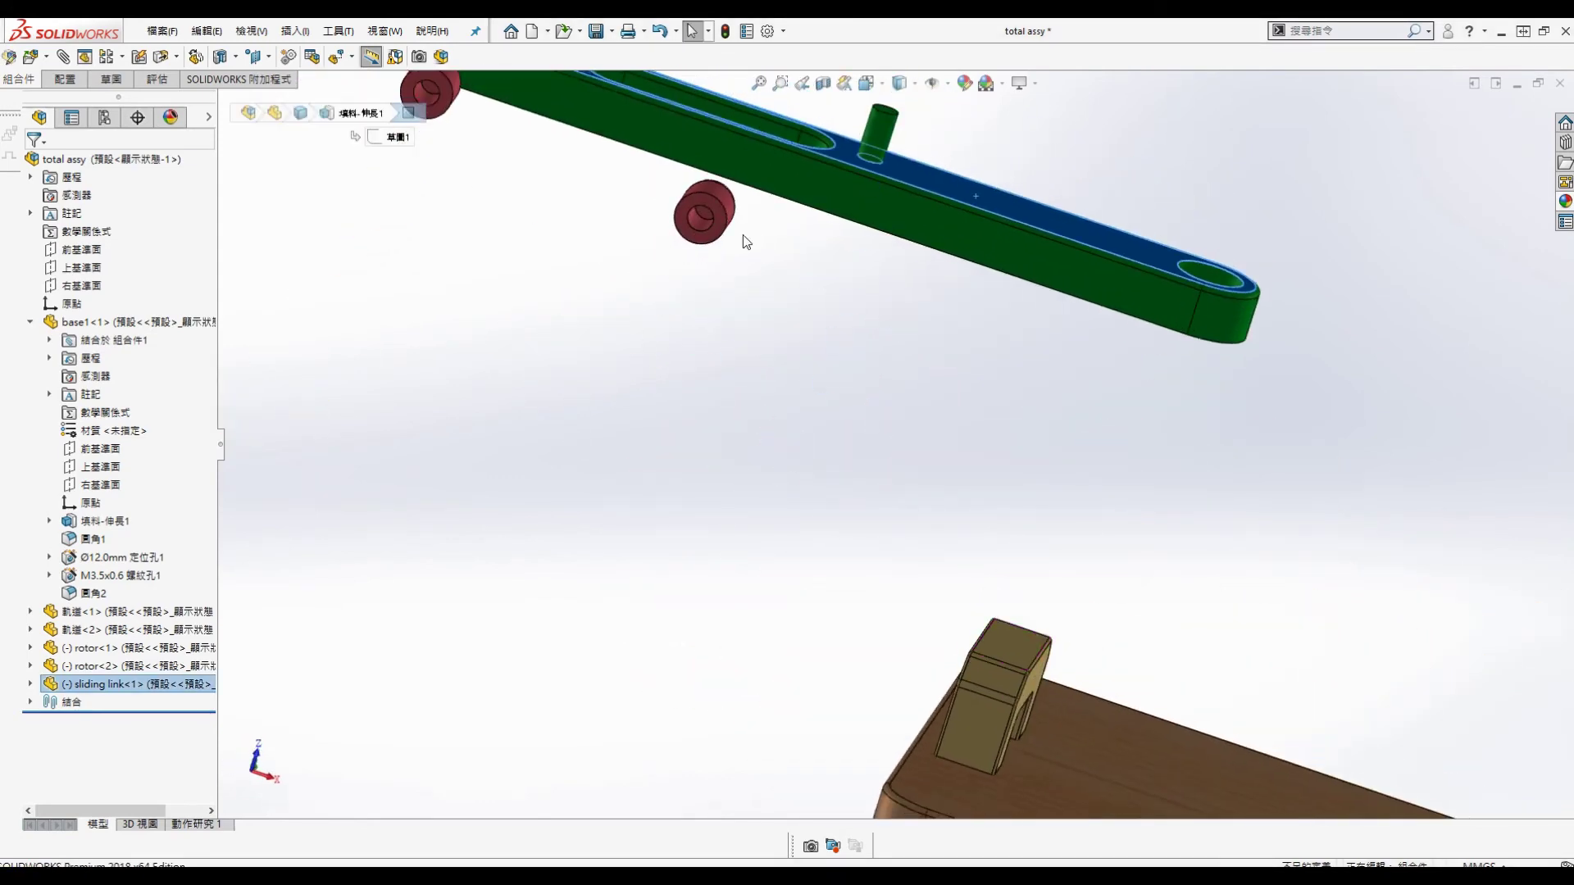
left_click(713, 240, "ctrl")
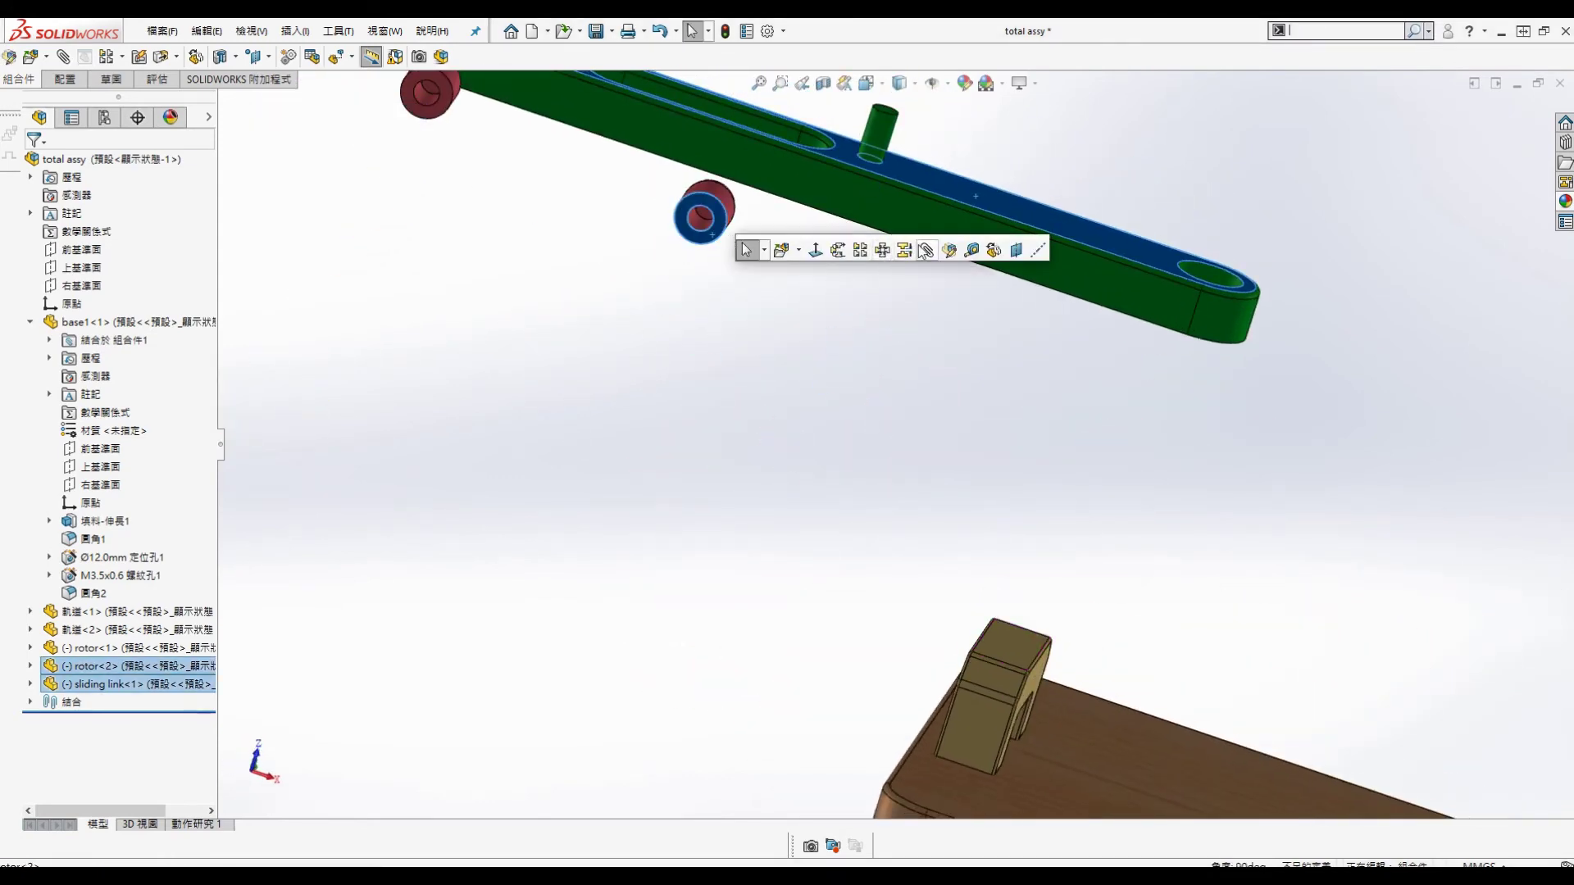
left_click(925, 250)
middle_click_drag(707, 437, 1195, 432)
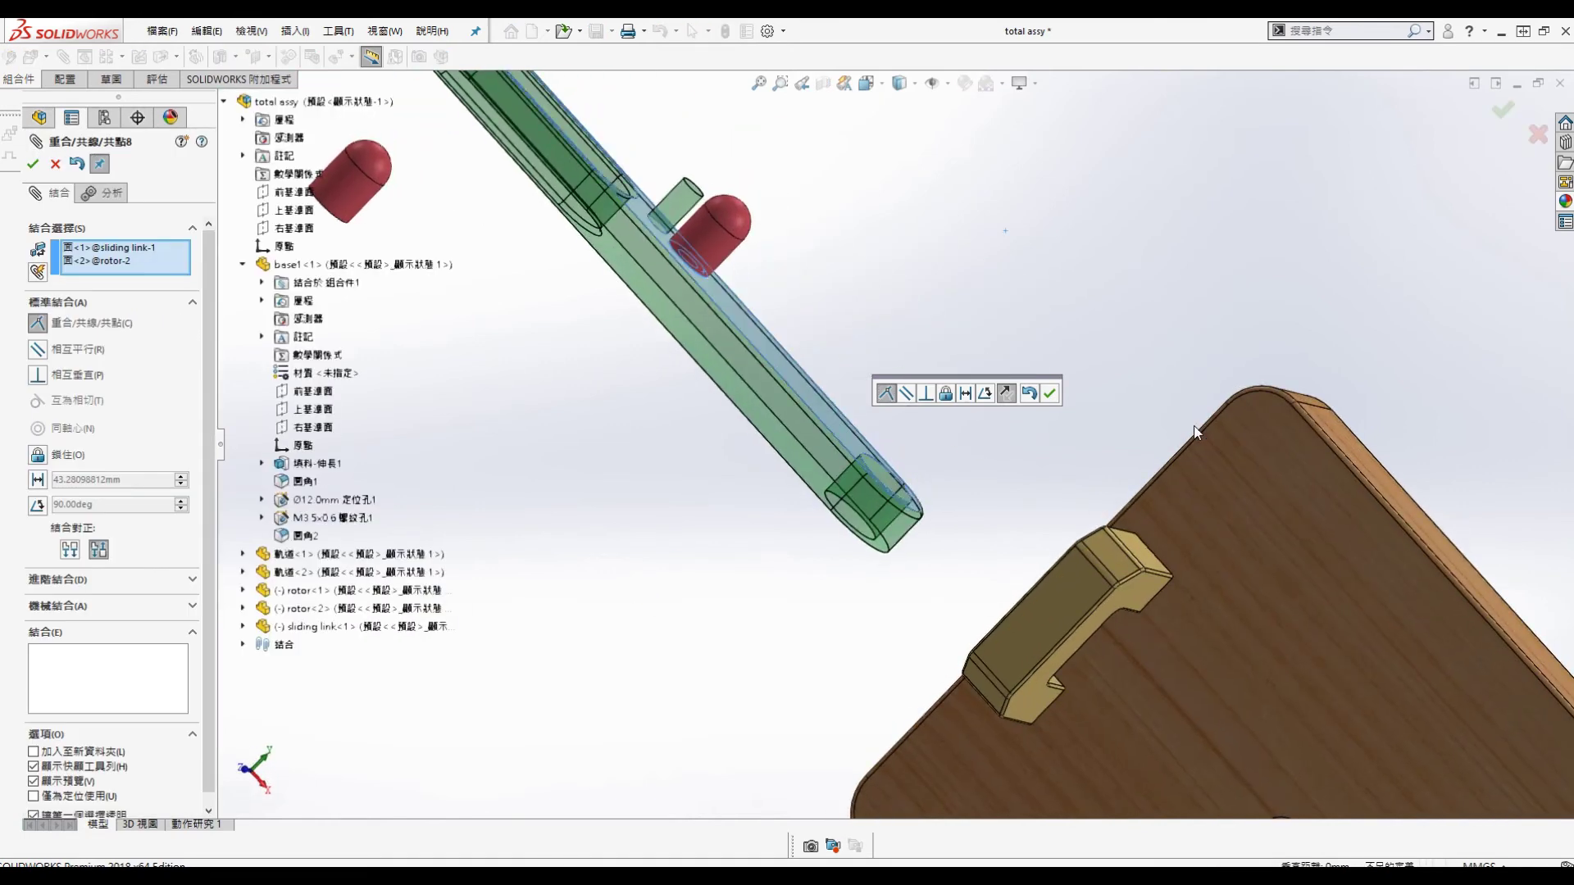
left_click(1047, 401)
Step: Mate the second rotor concentric with the adjacent pin on the sliding link
left_click(703, 235)
left_click(669, 207)
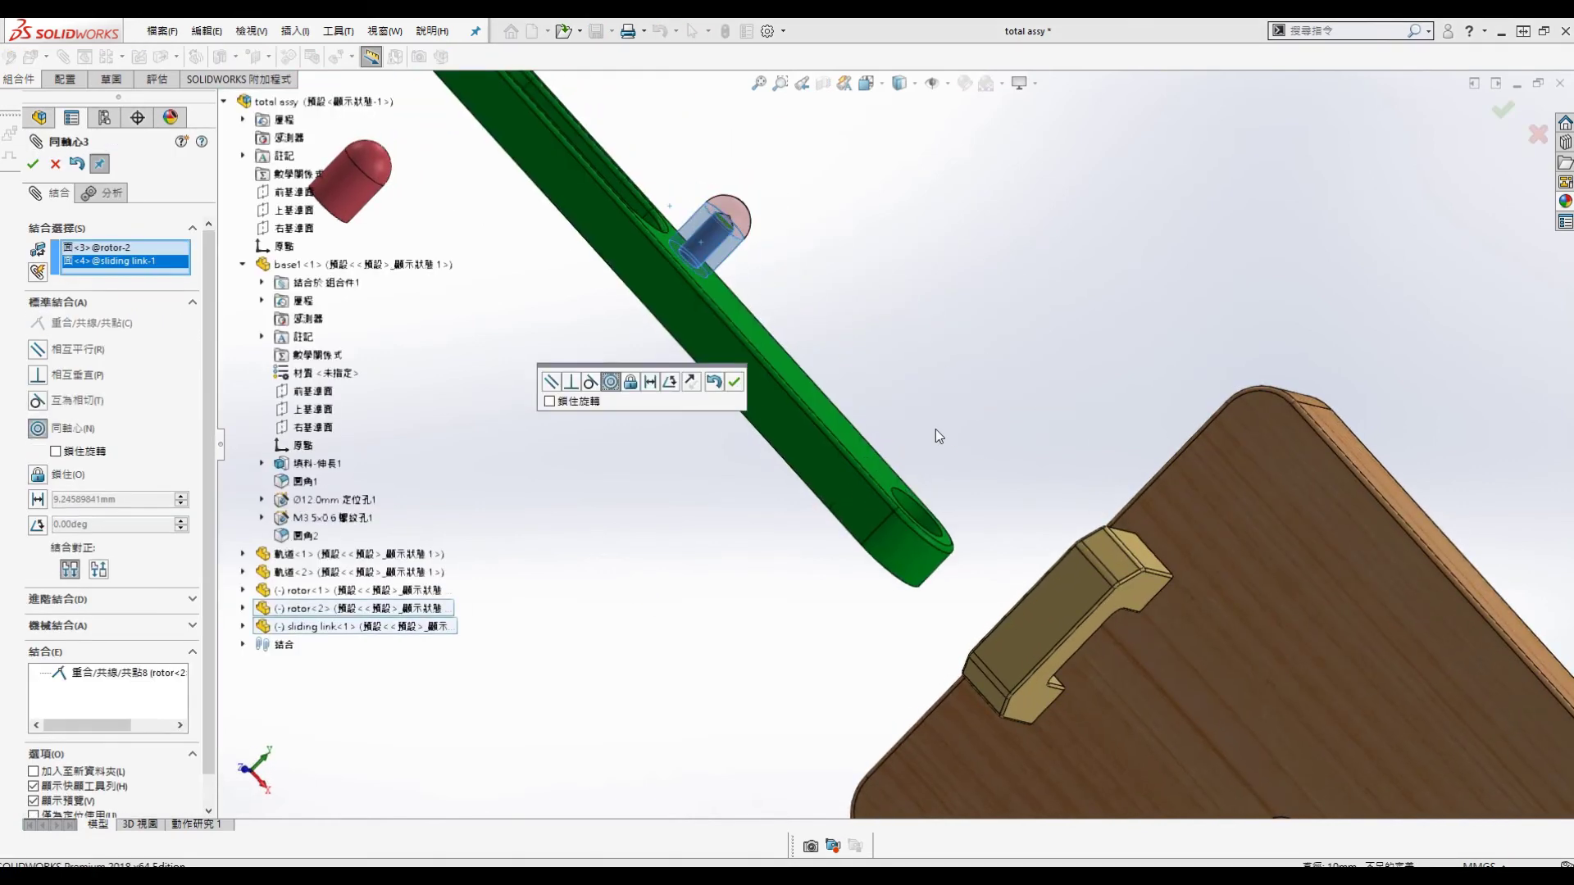
left_click(733, 388)
Step: Mate the first rotor's end face coincident with the sliding link's pin-side face
left_click(795, 377)
scroll(794, 377, "up", 2)
middle_click_drag(681, 353, 650, 199)
scroll(650, 199, "down", 4)
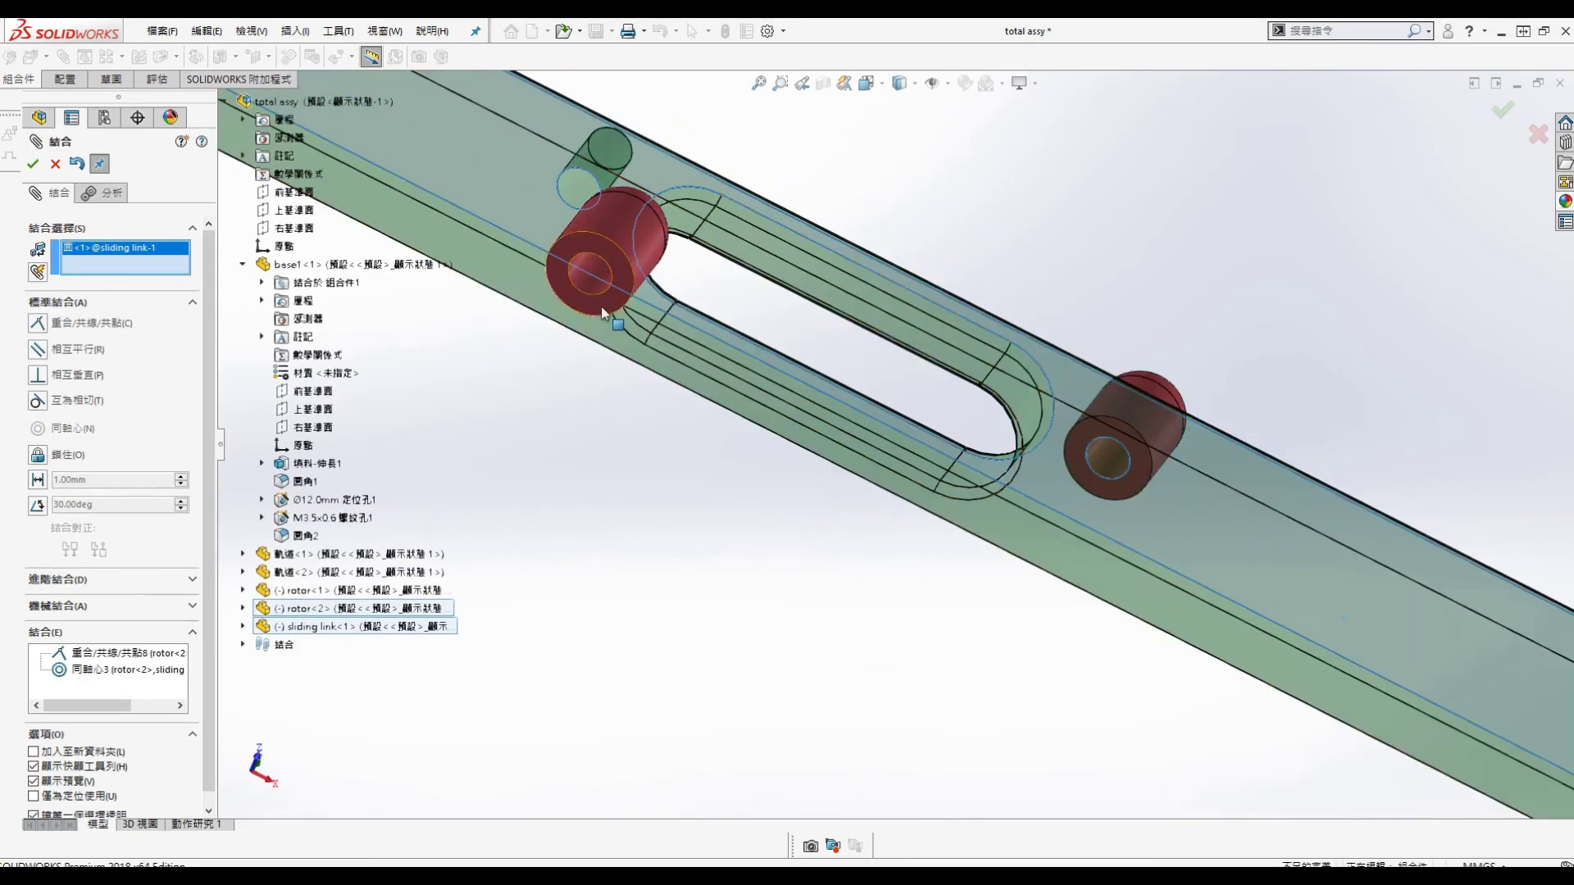
left_click(577, 303)
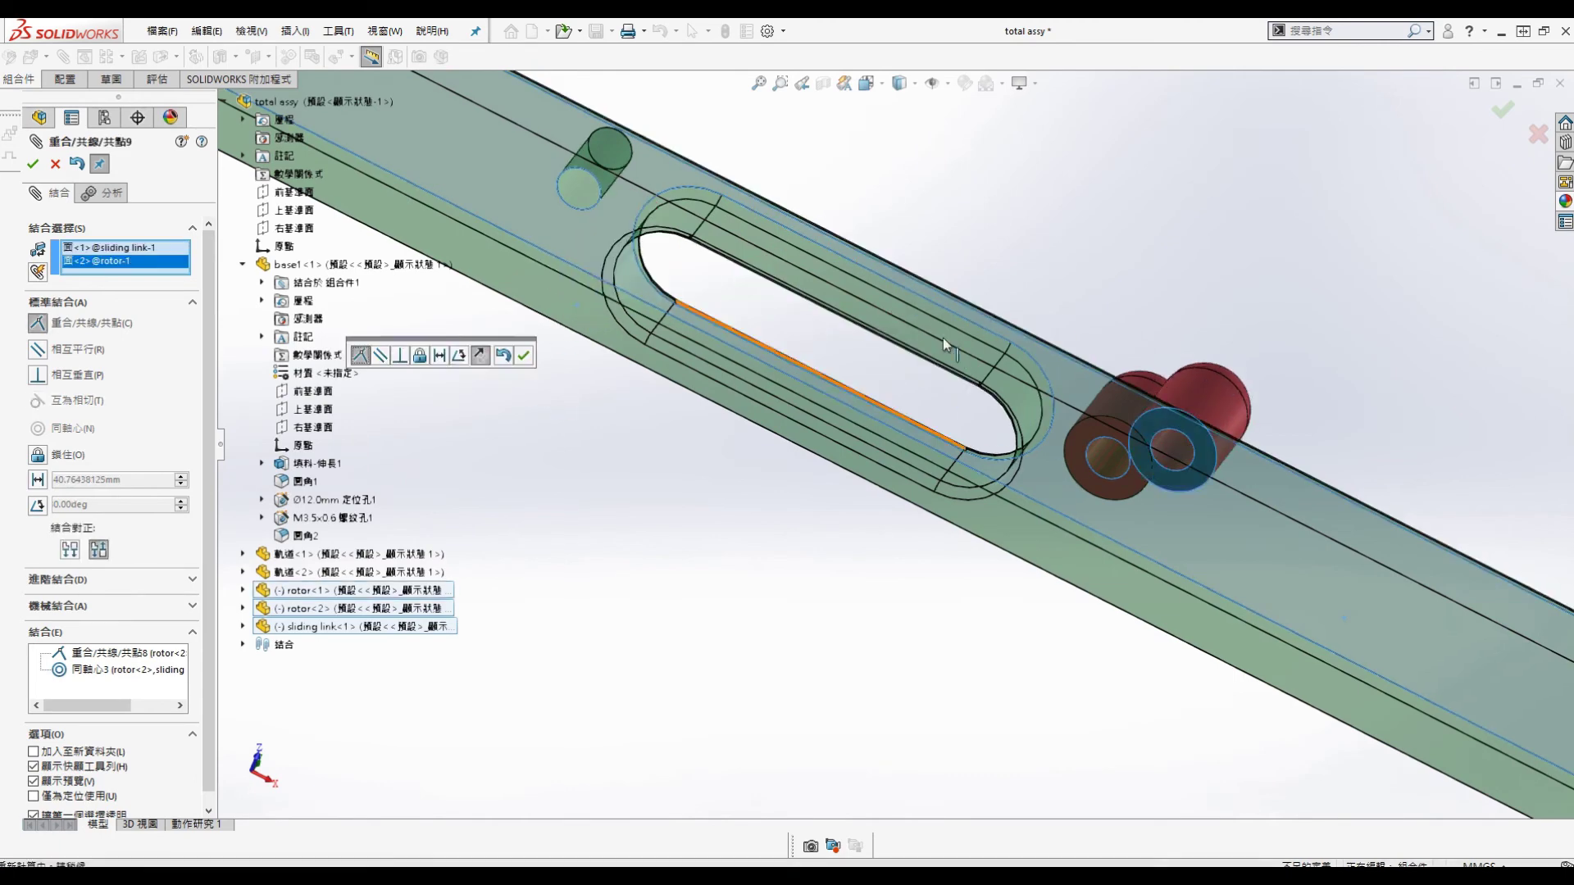
left_click(524, 357)
Step: Mate the first rotor concentric with the remaining pin on the sliding link
middle_click_drag(853, 422, 1062, 443)
left_click(1071, 487)
scroll(1066, 459, "up", 4)
middle_click_drag(1062, 385, 879, 321)
left_click(908, 331)
left_click(678, 489)
Step: Mate the sliding link's underside coincident with the top face of base1
scroll(893, 482, "up", 5)
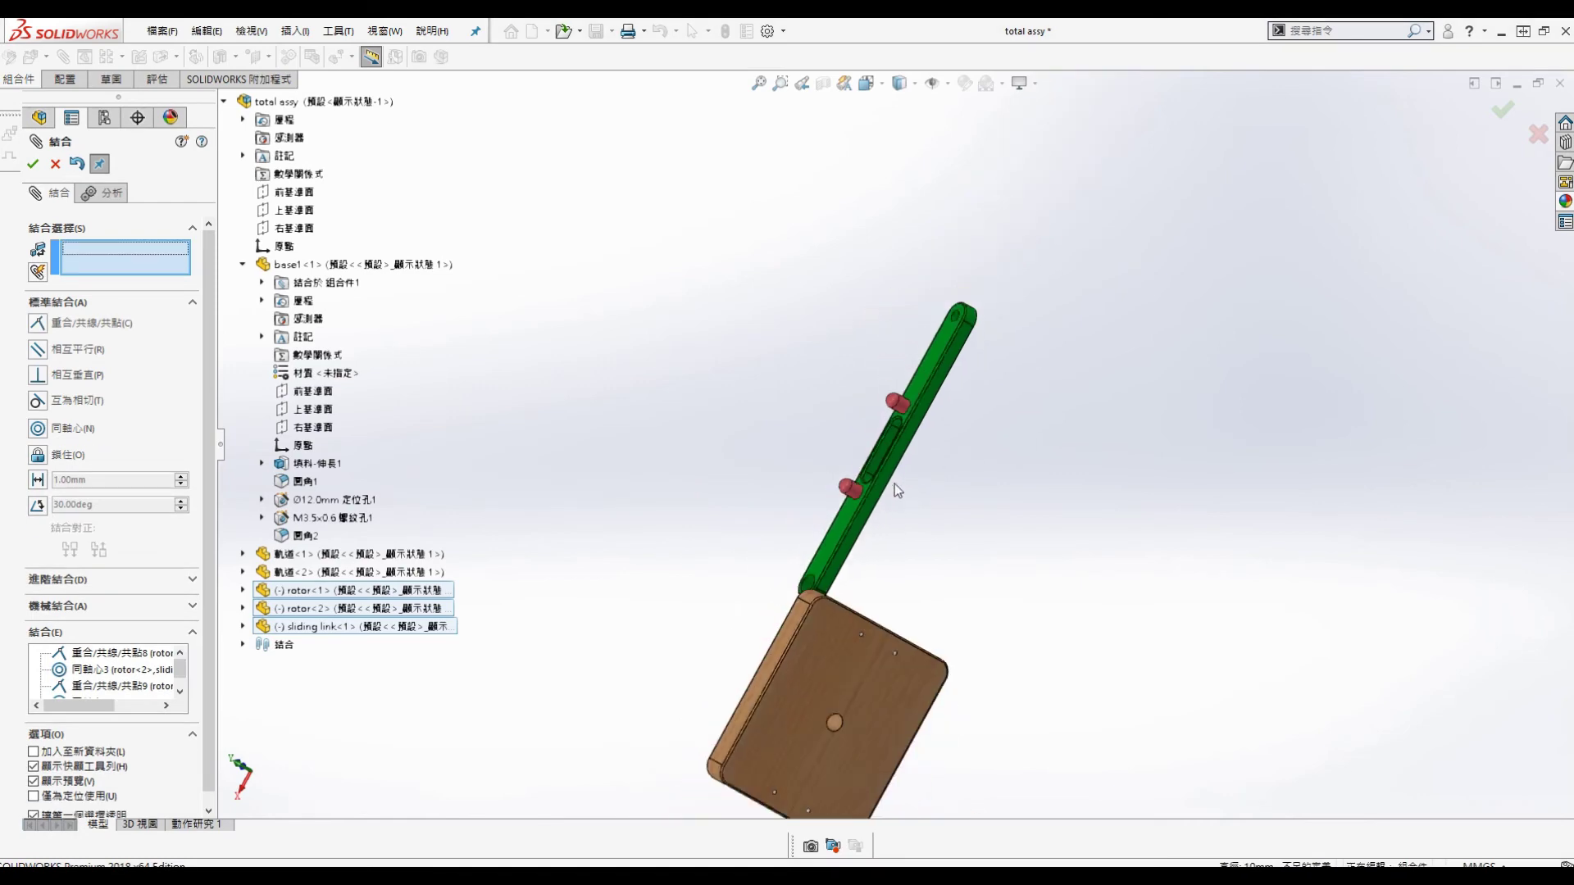
middle_click_drag(894, 484, 1180, 354)
scroll(1035, 448, "down", 2)
left_click(791, 594)
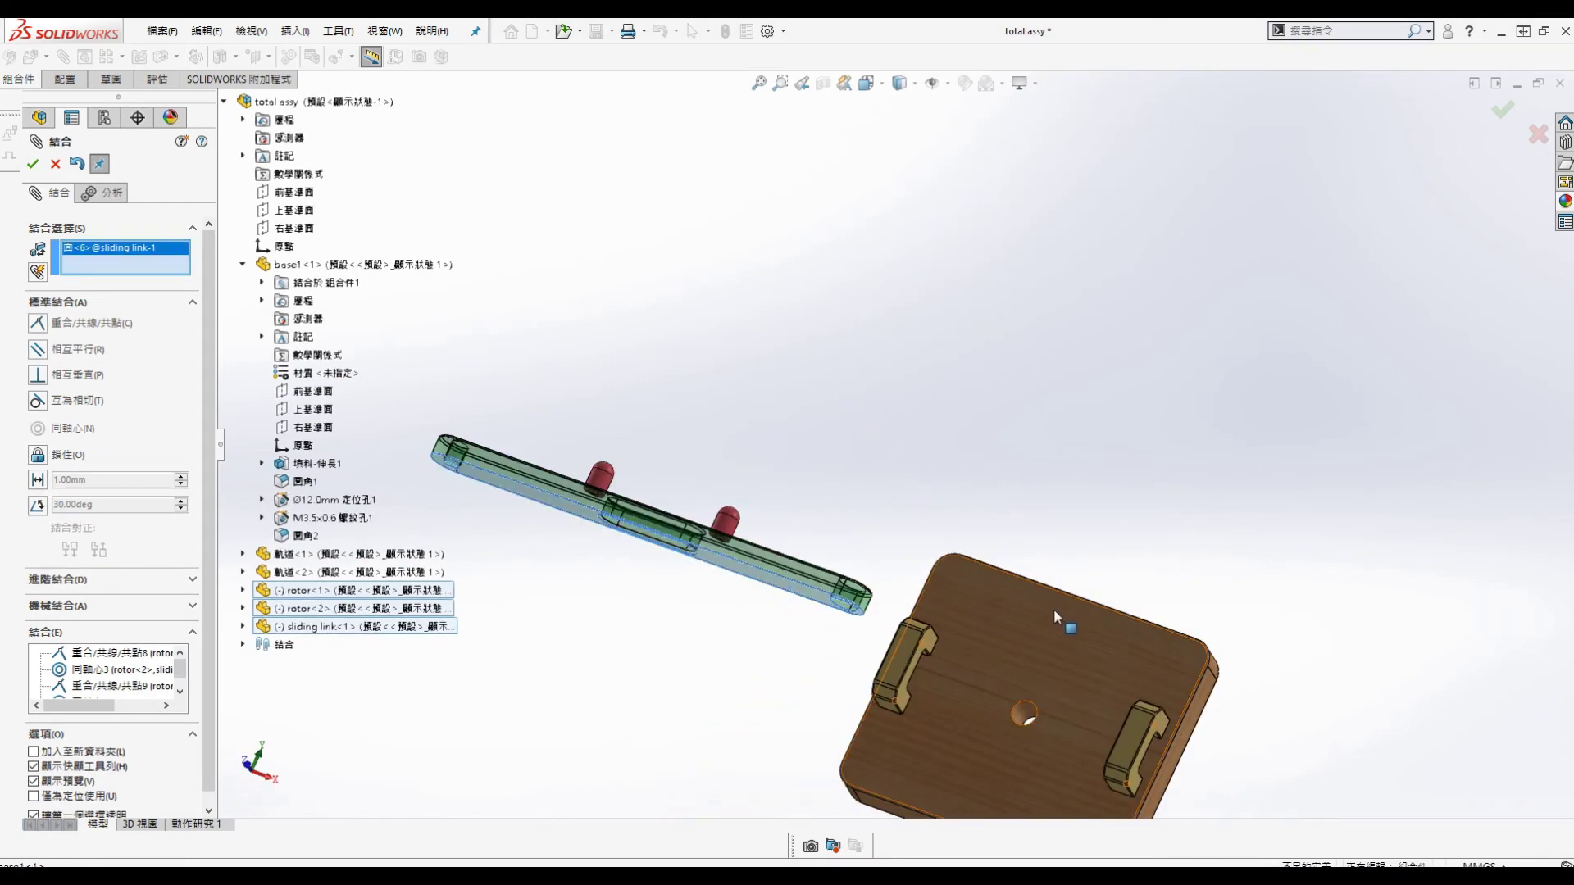
left_click(1055, 608)
left_click(1263, 639)
Step: Mate the sliding link's long side face coincident with the inner side face of the second 軌道 and finish mating
middle_click_drag(1059, 751, 869, 607)
left_click(1061, 760)
left_click(847, 612)
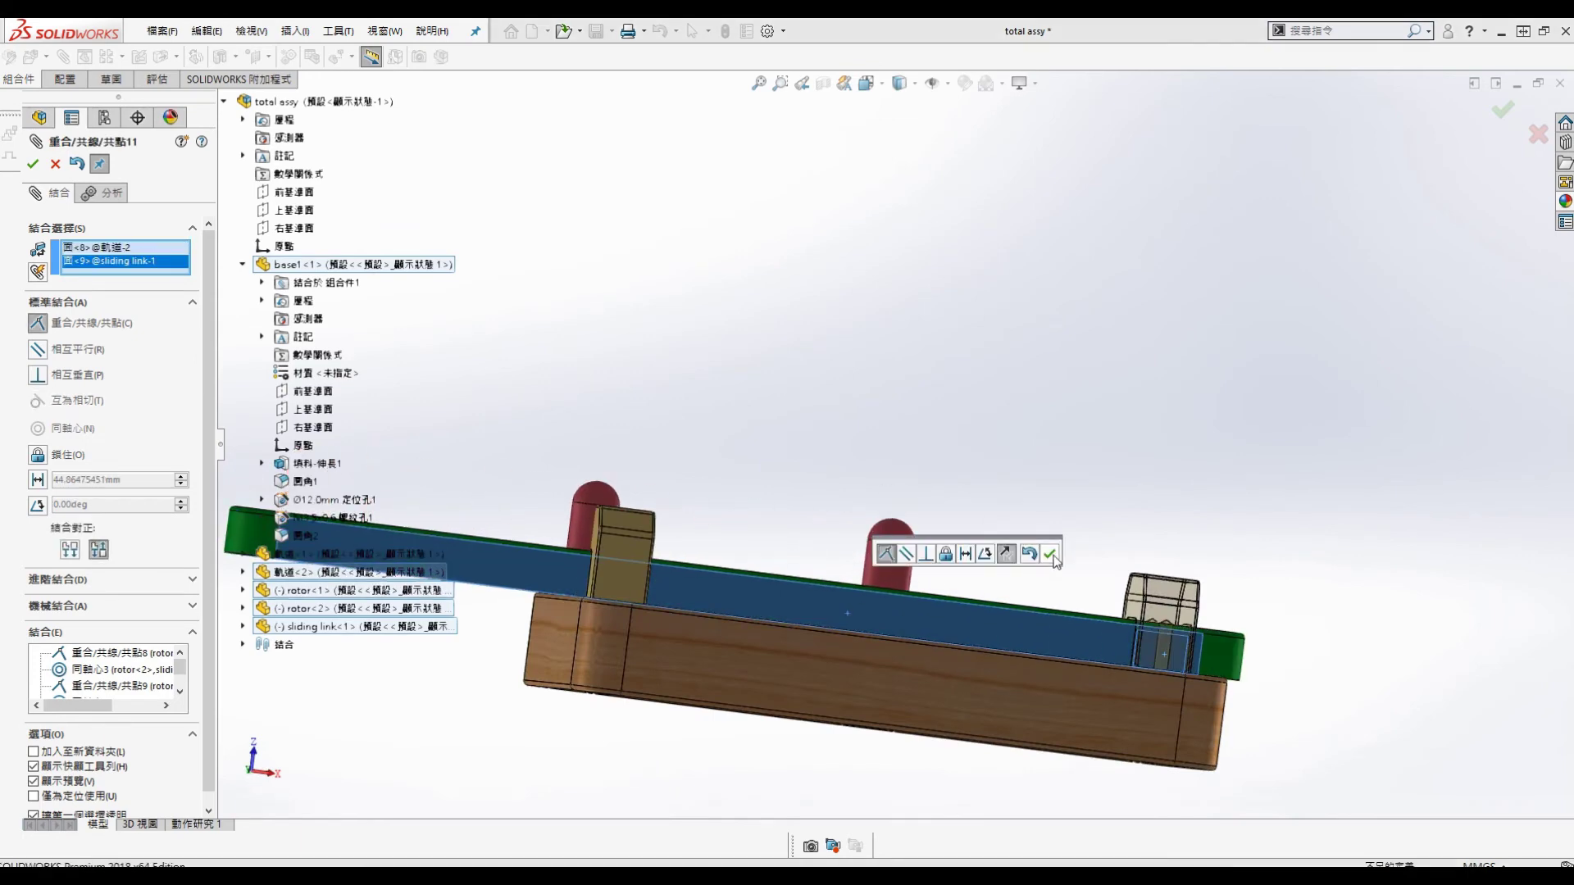
left_click(1053, 557)
left_click(709, 596)
middle_click_drag(710, 596, 761, 593)
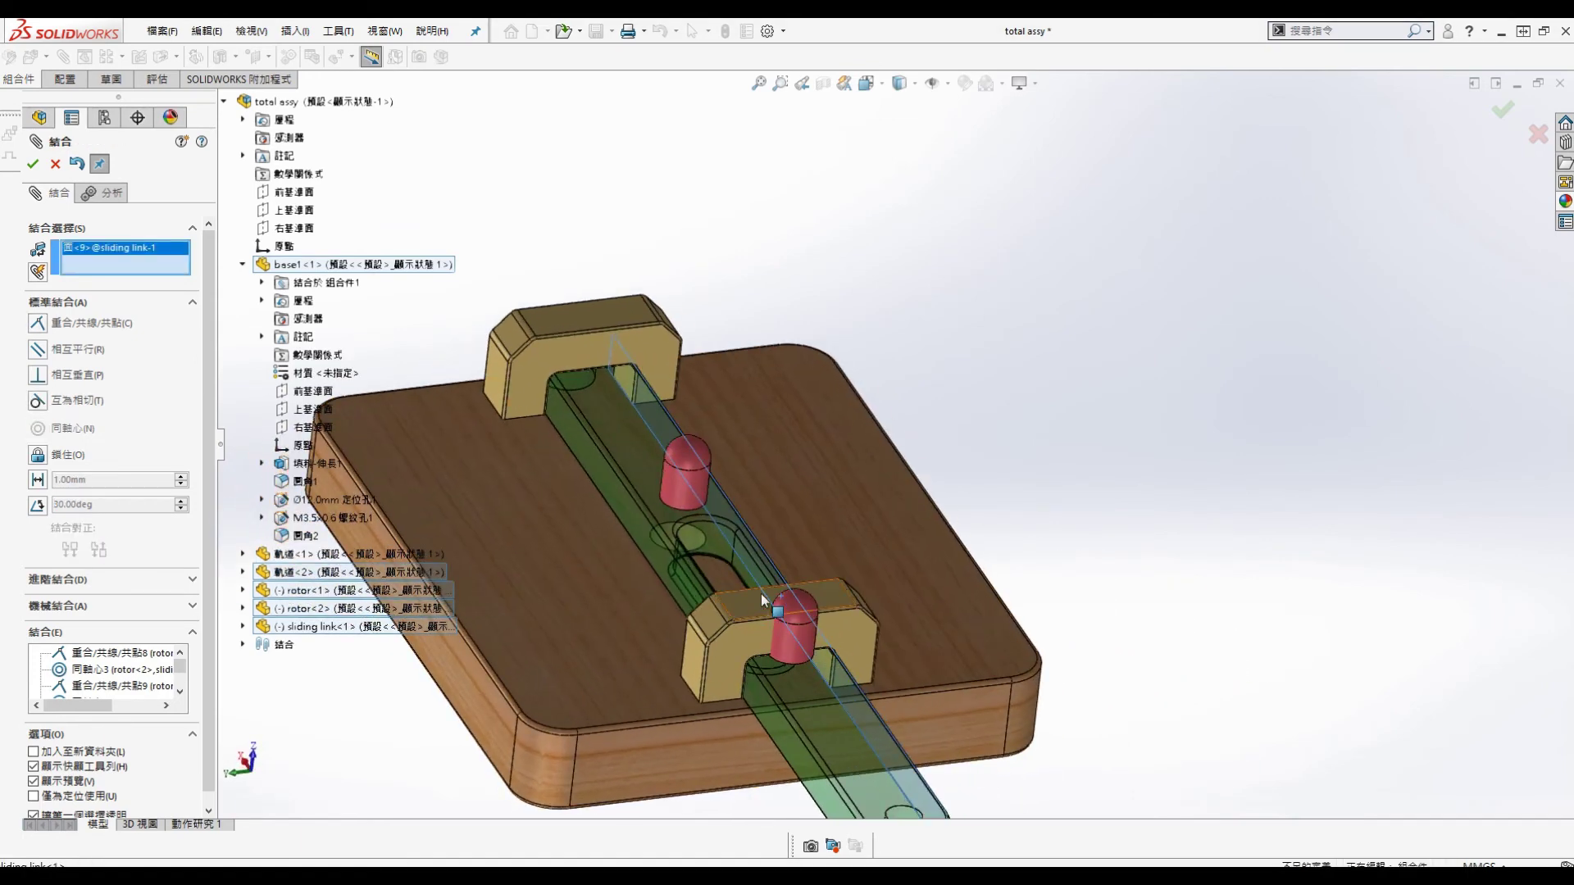
left_click(55, 163)
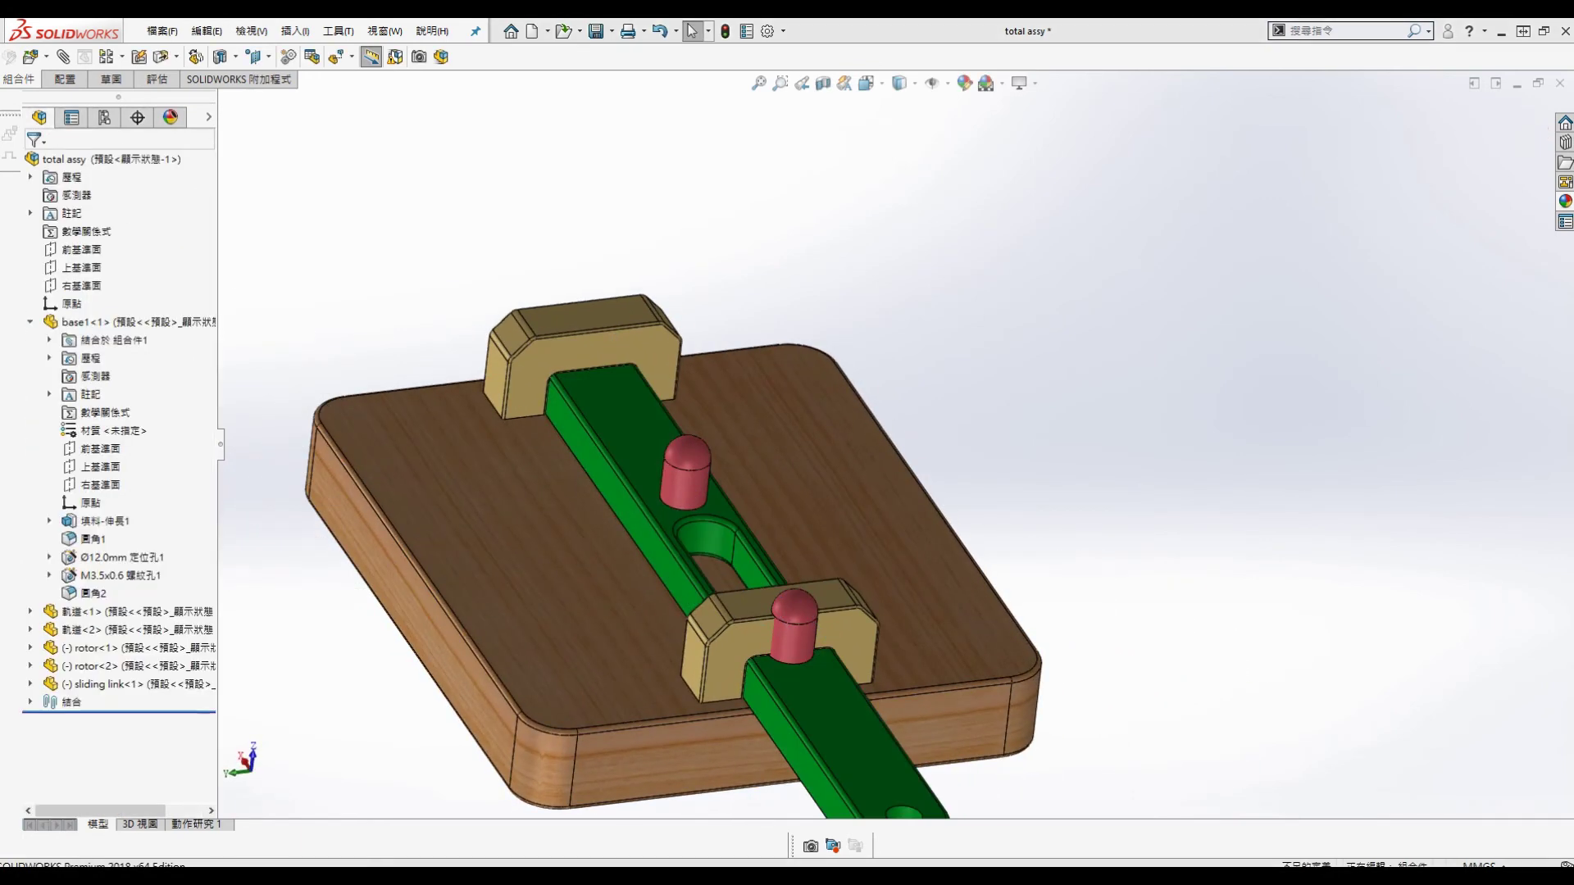
Step: Test the sliding link's movement through the rails and expand the list of mates
scroll(527, 524, "up", 2)
middle_click_drag(527, 524, 888, 544)
scroll(729, 407, "up", 2)
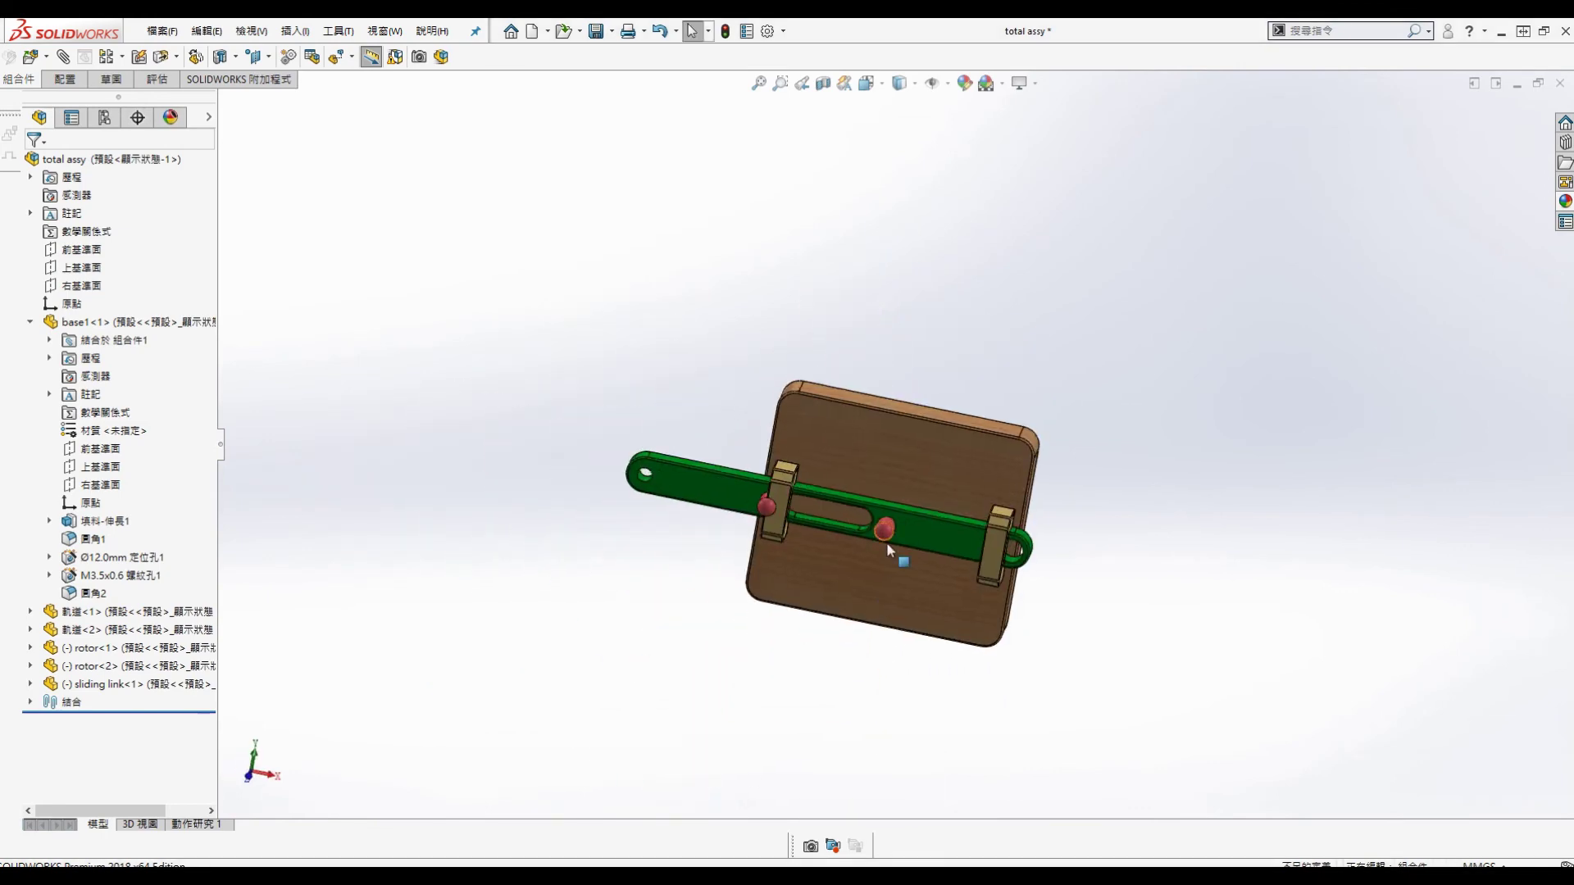
scroll(888, 546, "down", 1)
left_click_drag(991, 525, 1064, 568)
middle_click_drag(725, 452, 663, 641)
left_click(29, 703)
middle_click_drag(1135, 517, 977, 520)
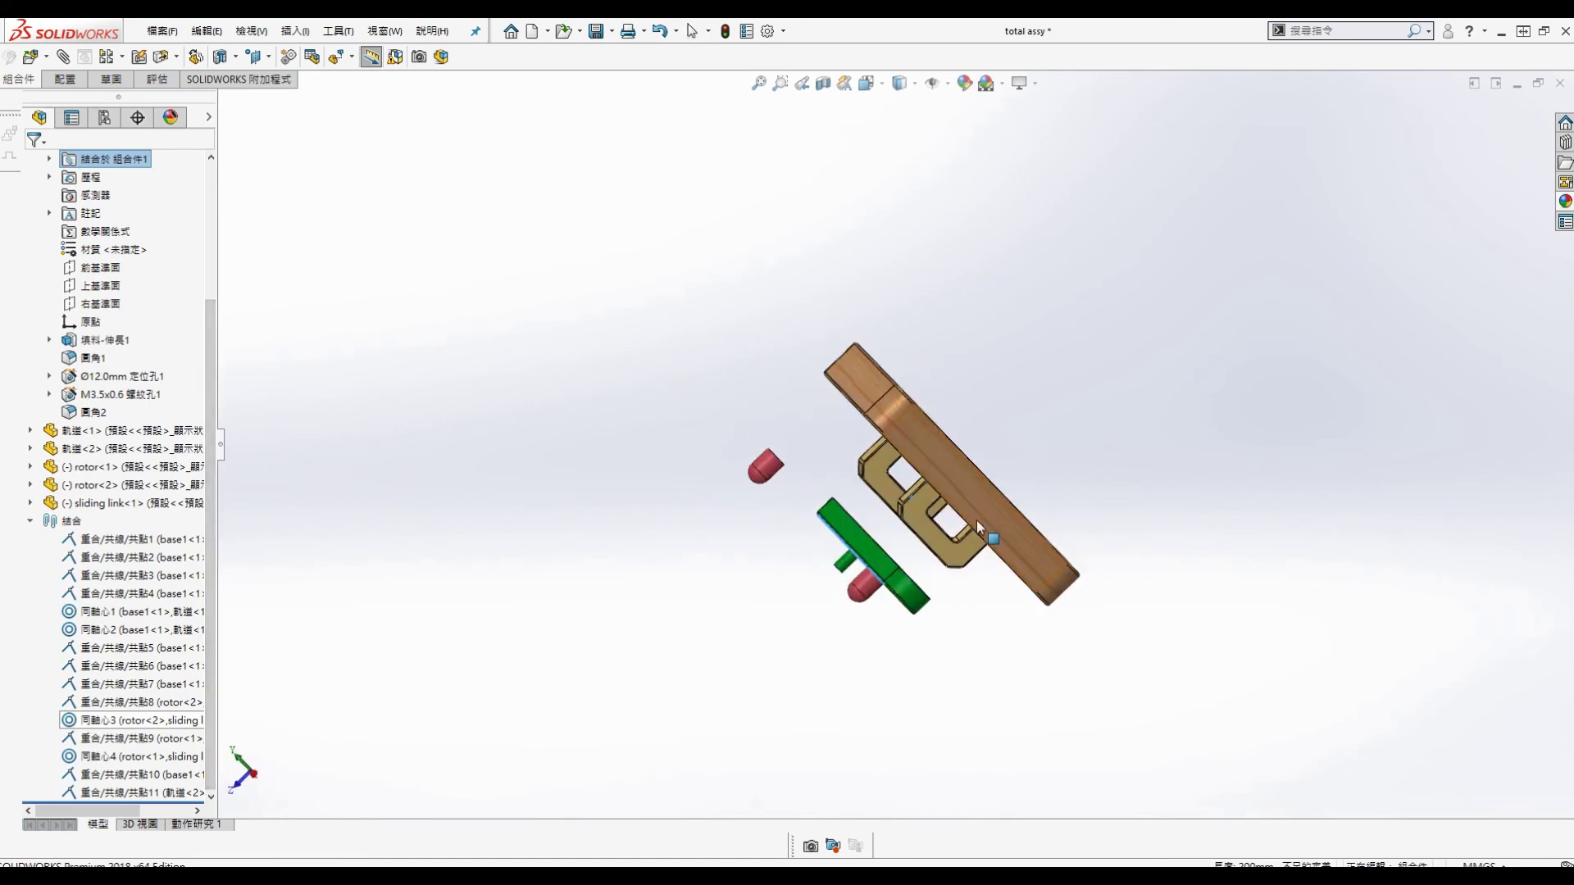
Step: Rebuild the assembly and slide the link along the rails so its slot lies over the base1 centre hole
left_click(725, 33)
scroll(1040, 682, "down", 1)
middle_click_drag(1040, 681, 1194, 663)
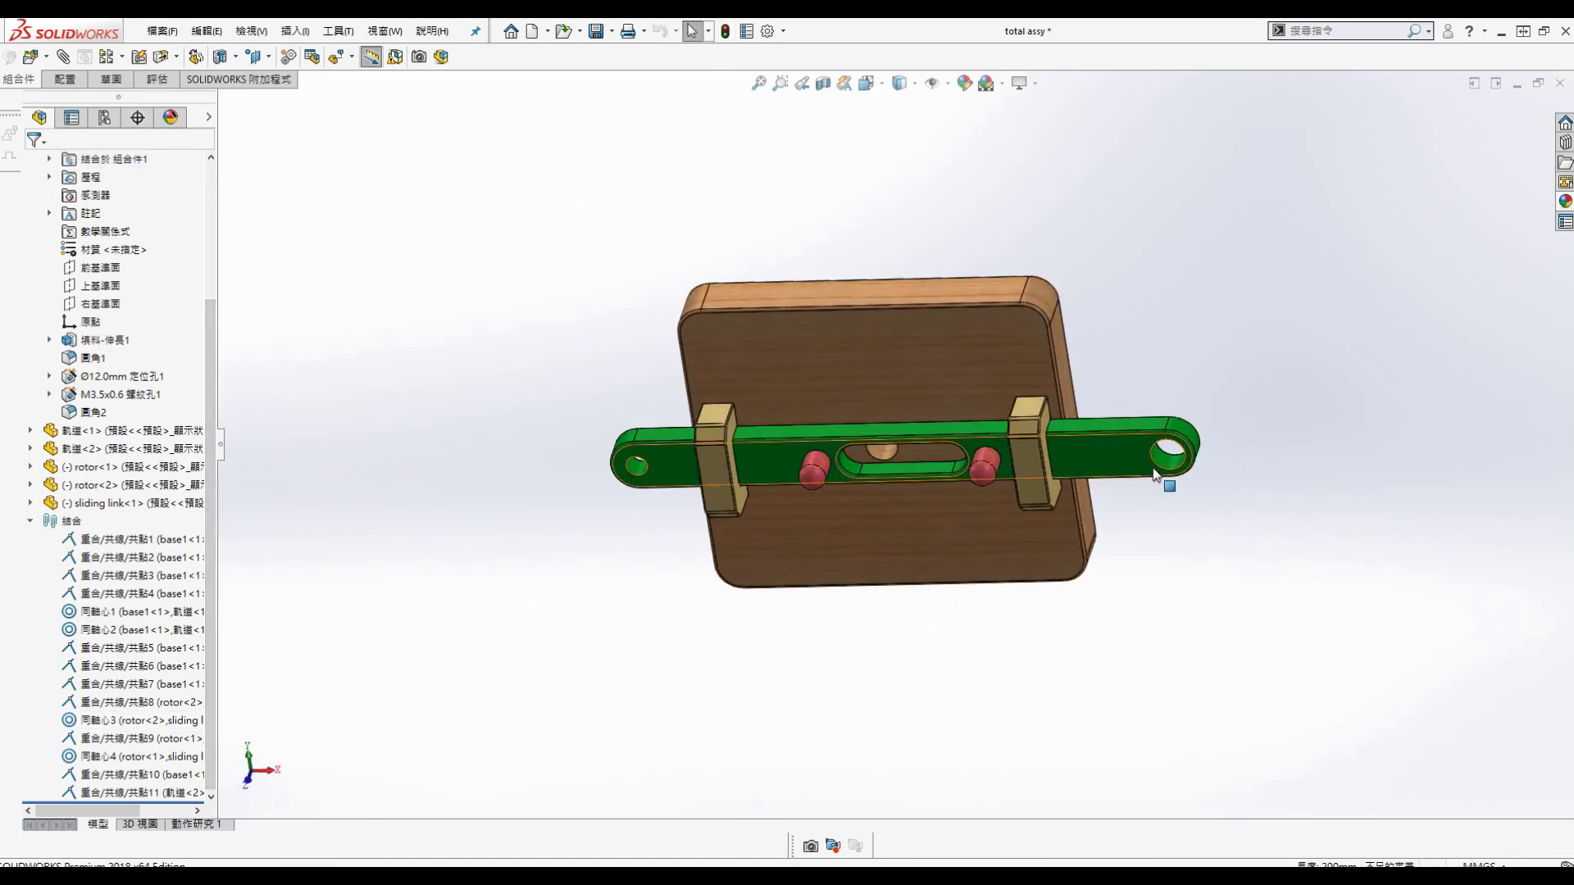
left_click_drag(1157, 473, 1096, 477)
Step: Insert the 橢圓凸輪 cam part beside the base assembly
key("s")
left_click(301, 451)
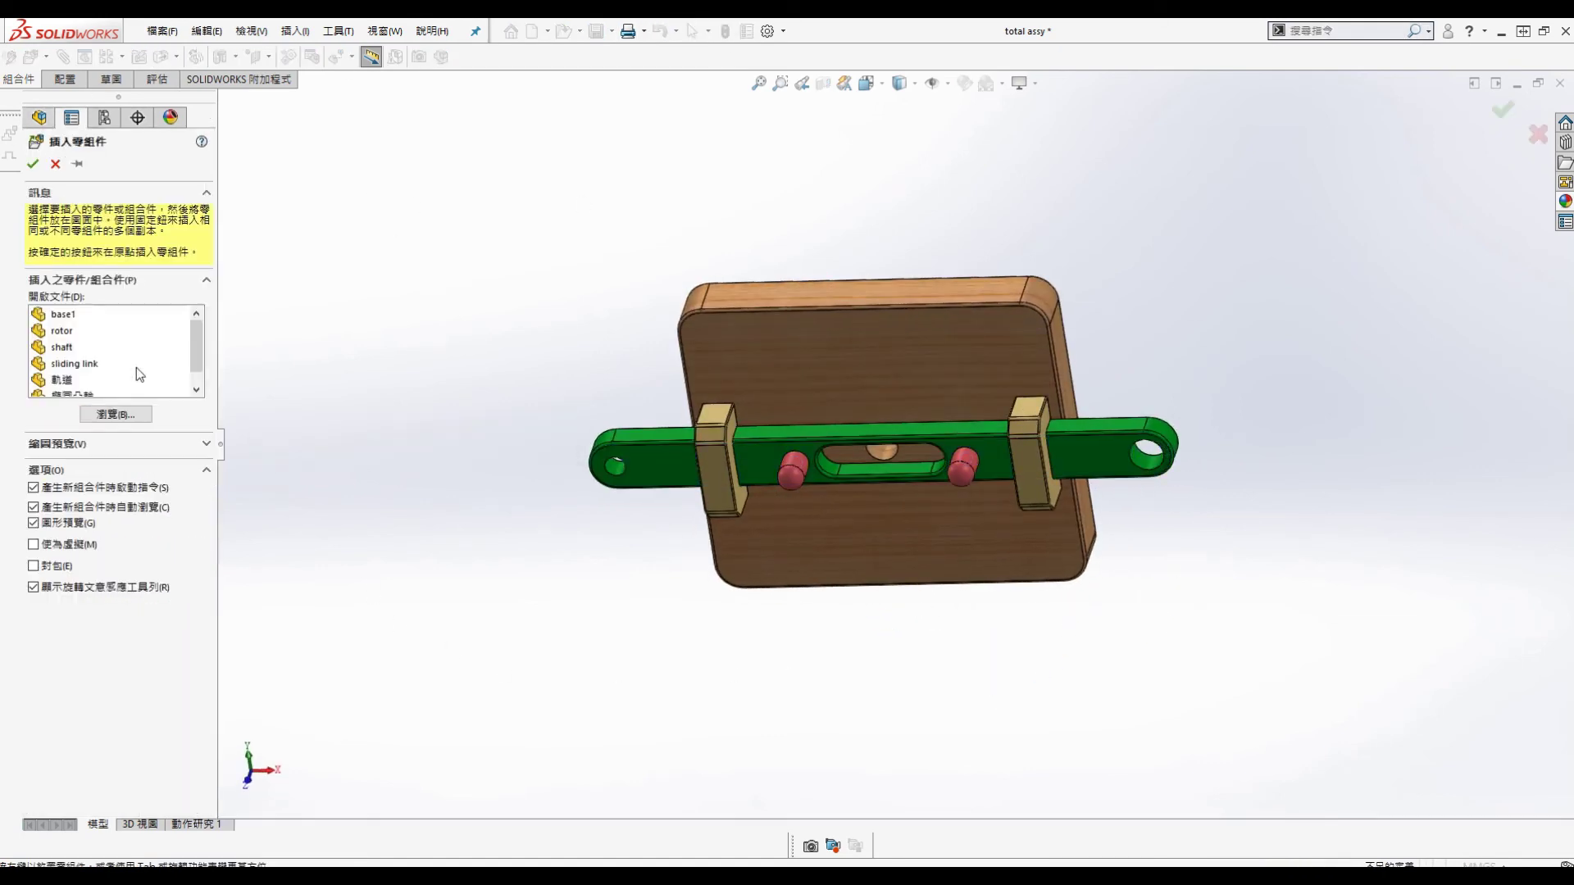
left_click(96, 397)
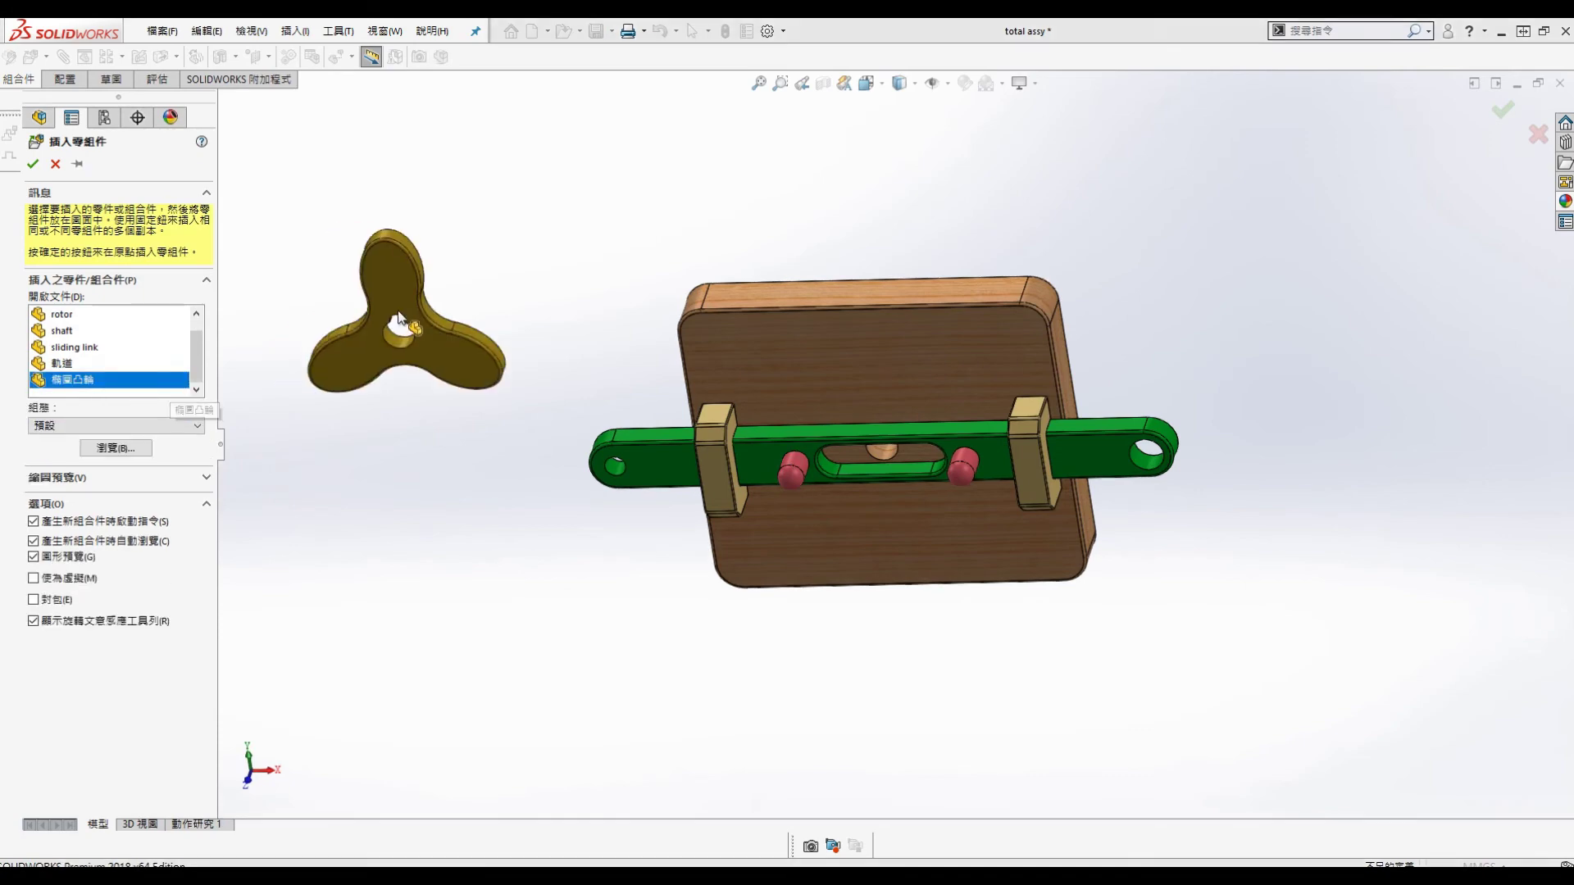
left_click(299, 323)
Step: Insert the shaft part above the three-lobed cam
key("s")
left_click(405, 200)
left_click(97, 339)
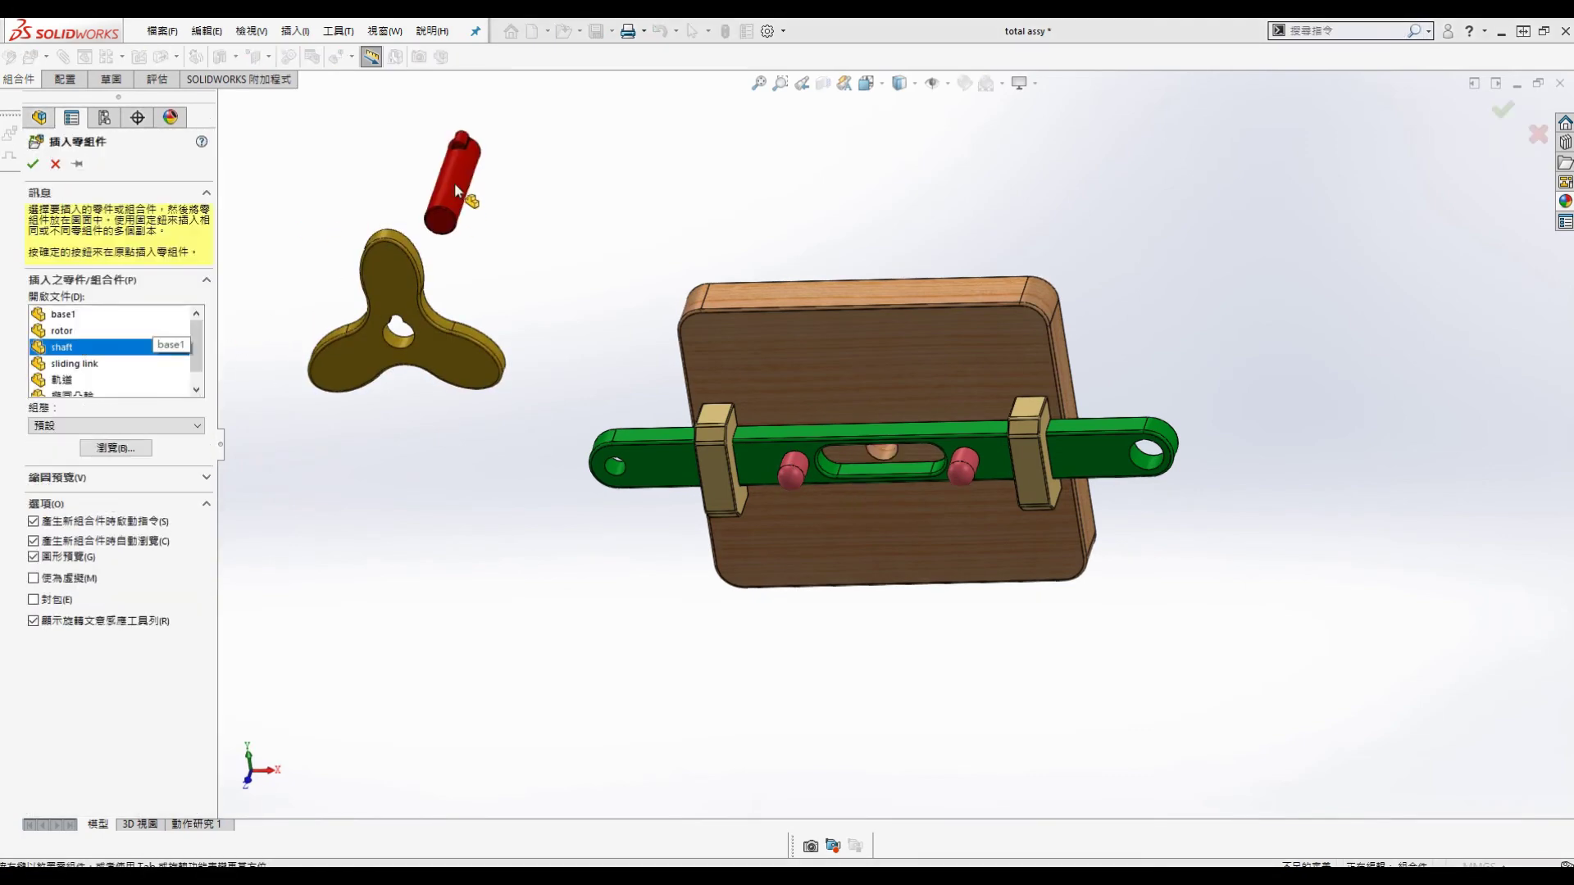
left_click(457, 234)
Step: Mate the shaft's keyed end face coincident with the front face of the three-lobed cam
left_click(454, 235)
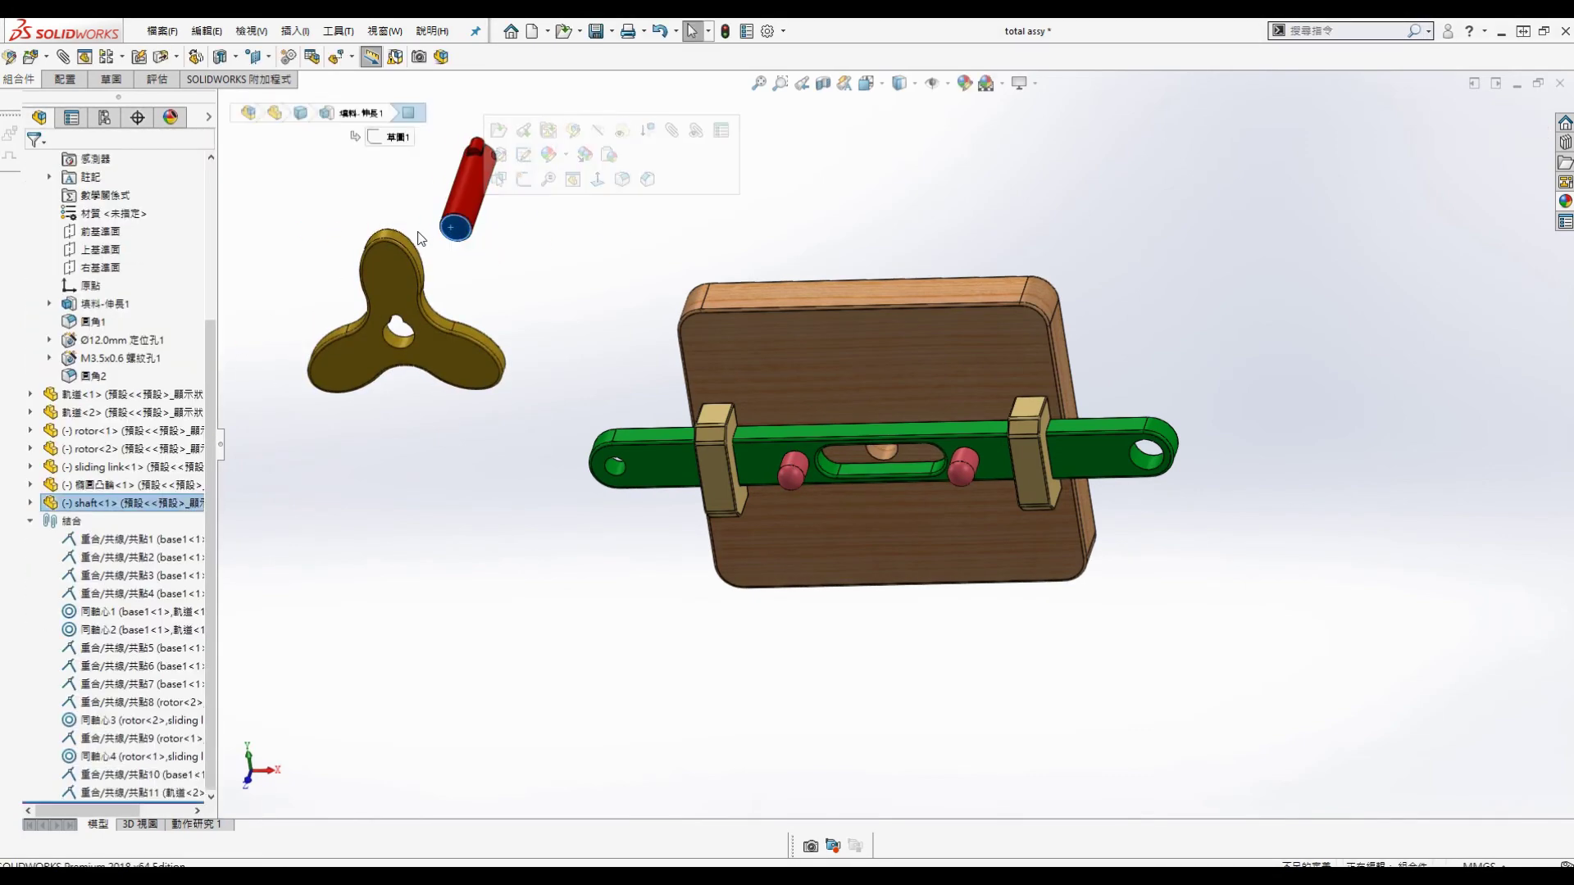
middle_click_drag(453, 235, 634, 202)
left_click(498, 411)
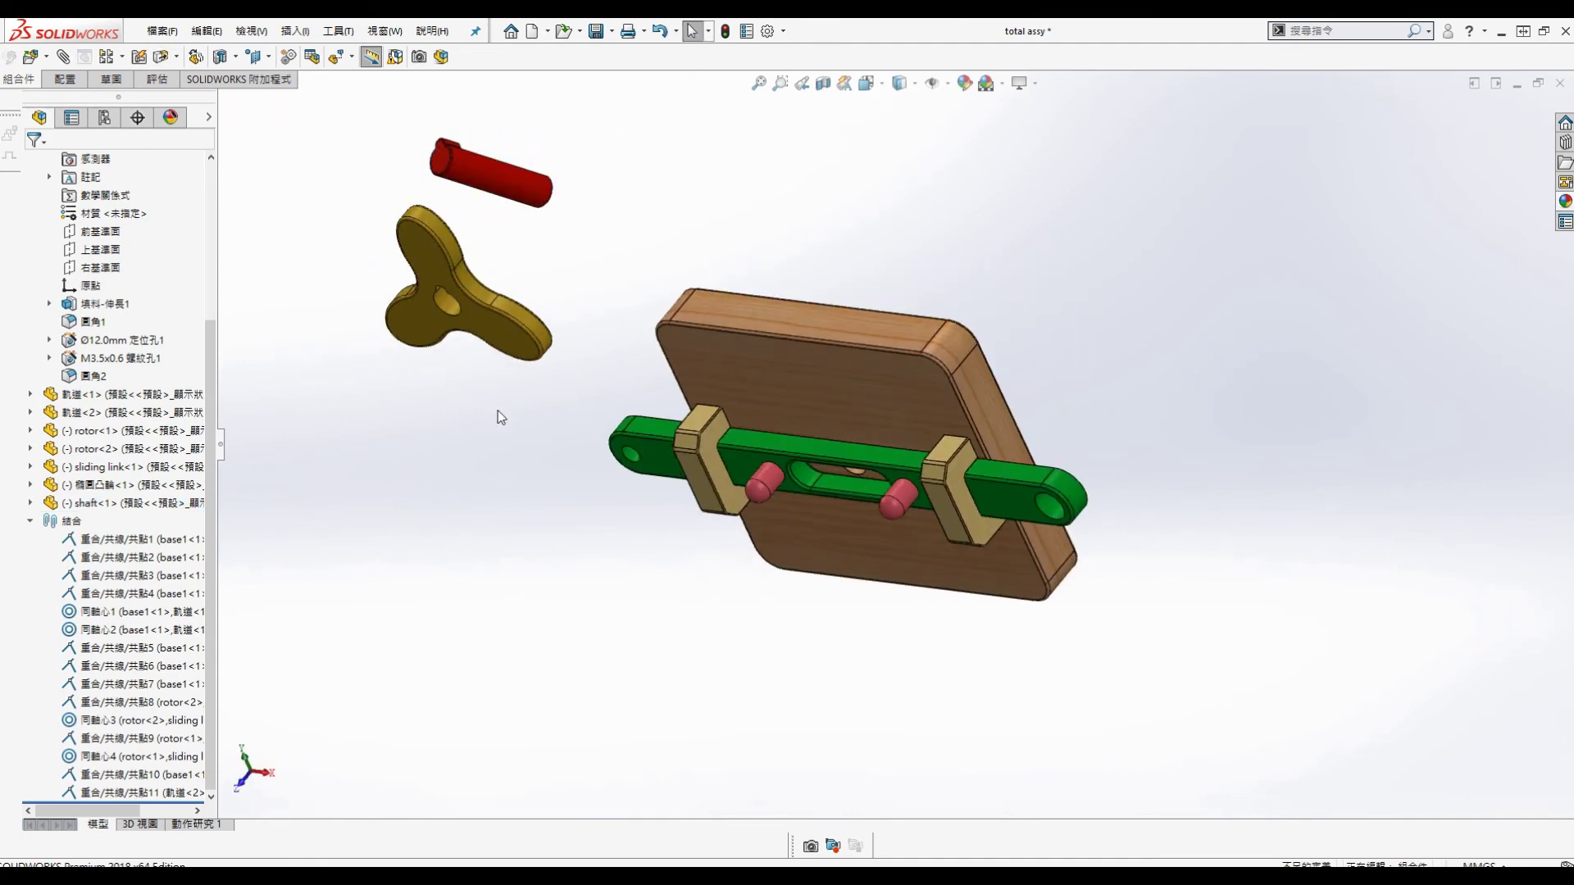
scroll(497, 369, "down", 1)
left_click(473, 166)
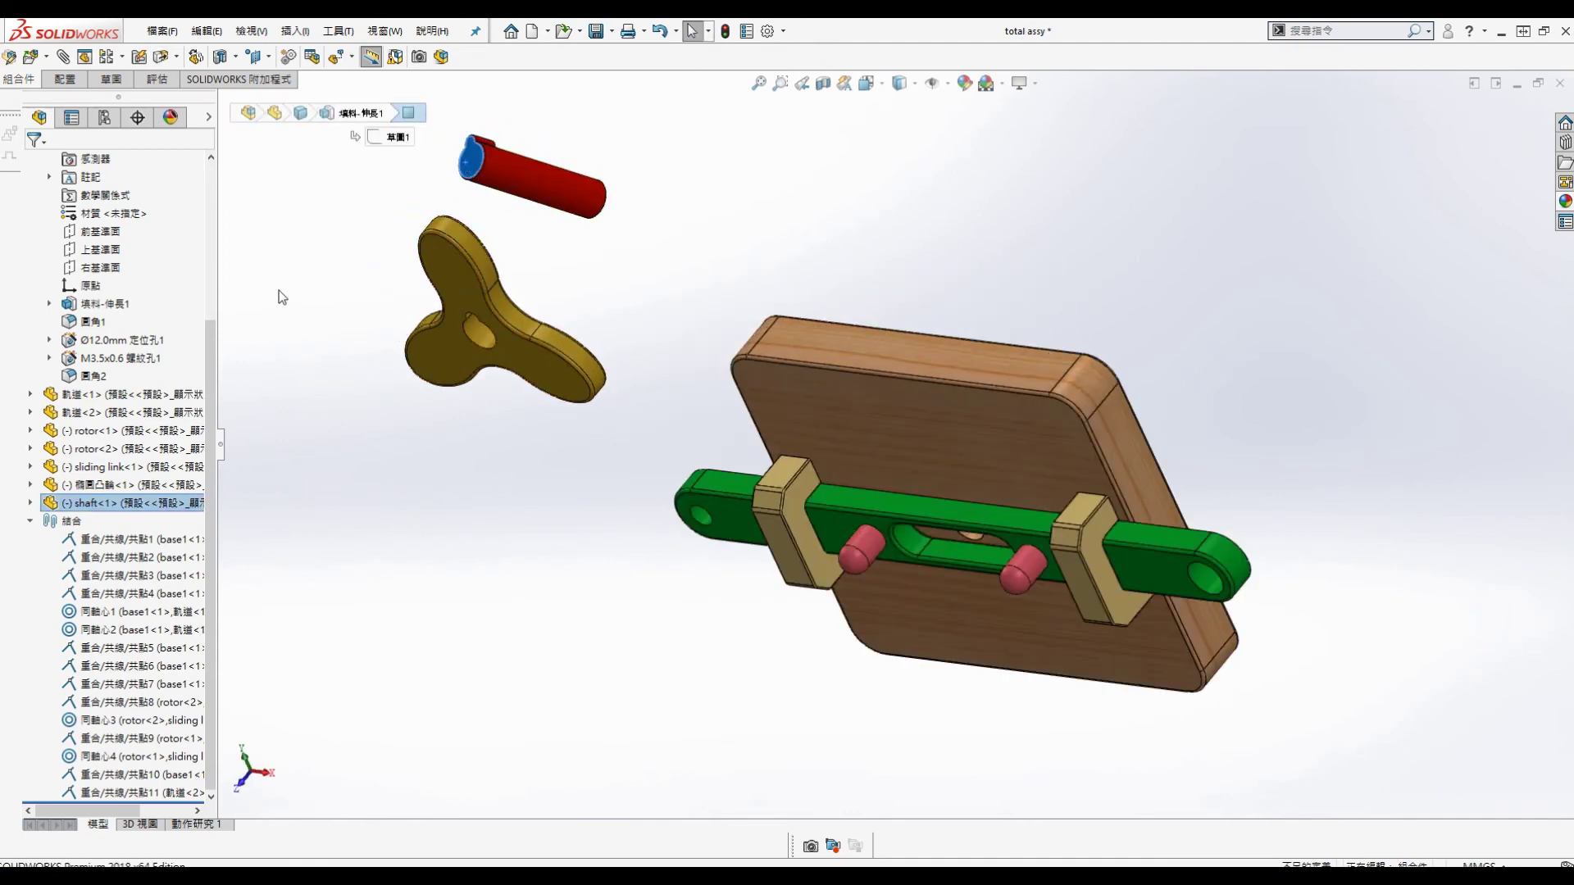
key("s")
left_click(63, 57)
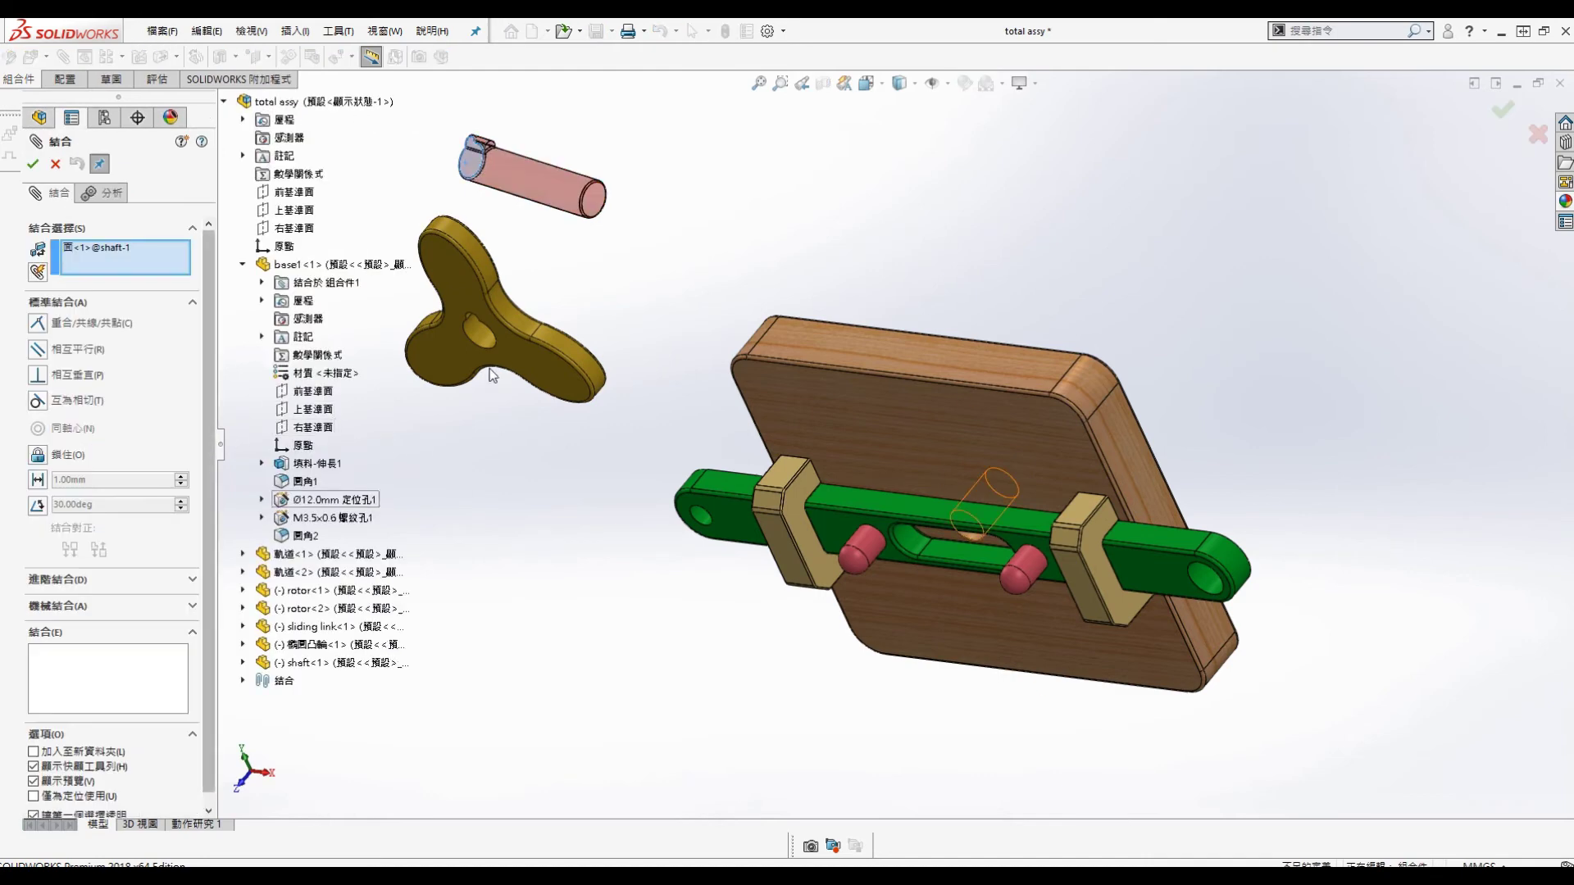
left_click(490, 363)
left_click(447, 369)
Step: Mate the shaft's cylindrical face concentric with the cam's centre hole
scroll(578, 310, "up", 2)
scroll(579, 303, "down", 2)
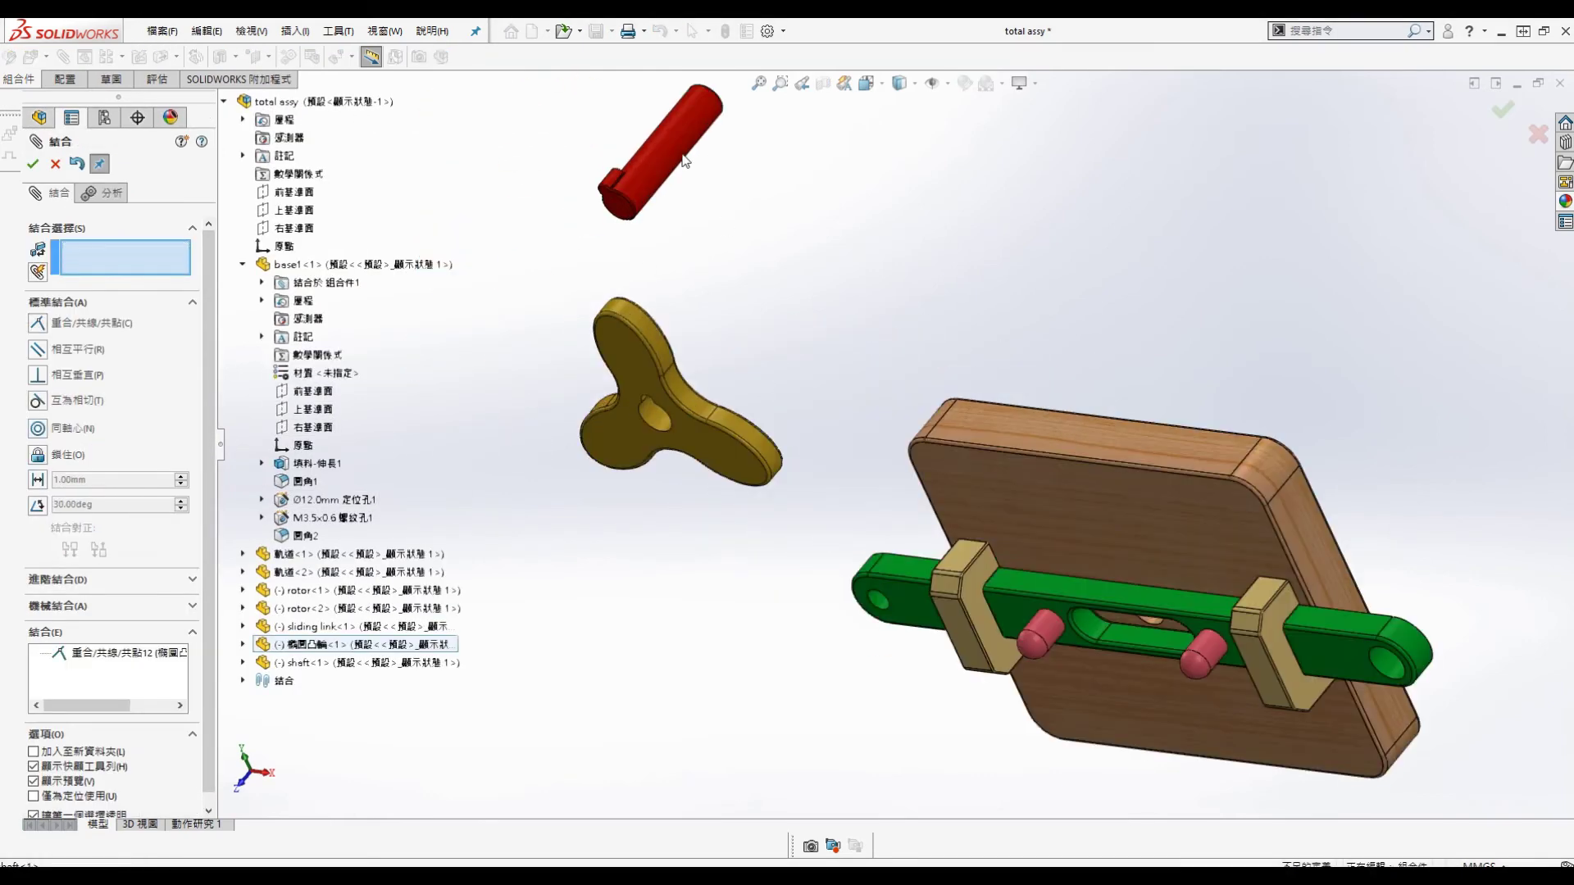
left_click(648, 156)
left_click(656, 413)
left_click(688, 511)
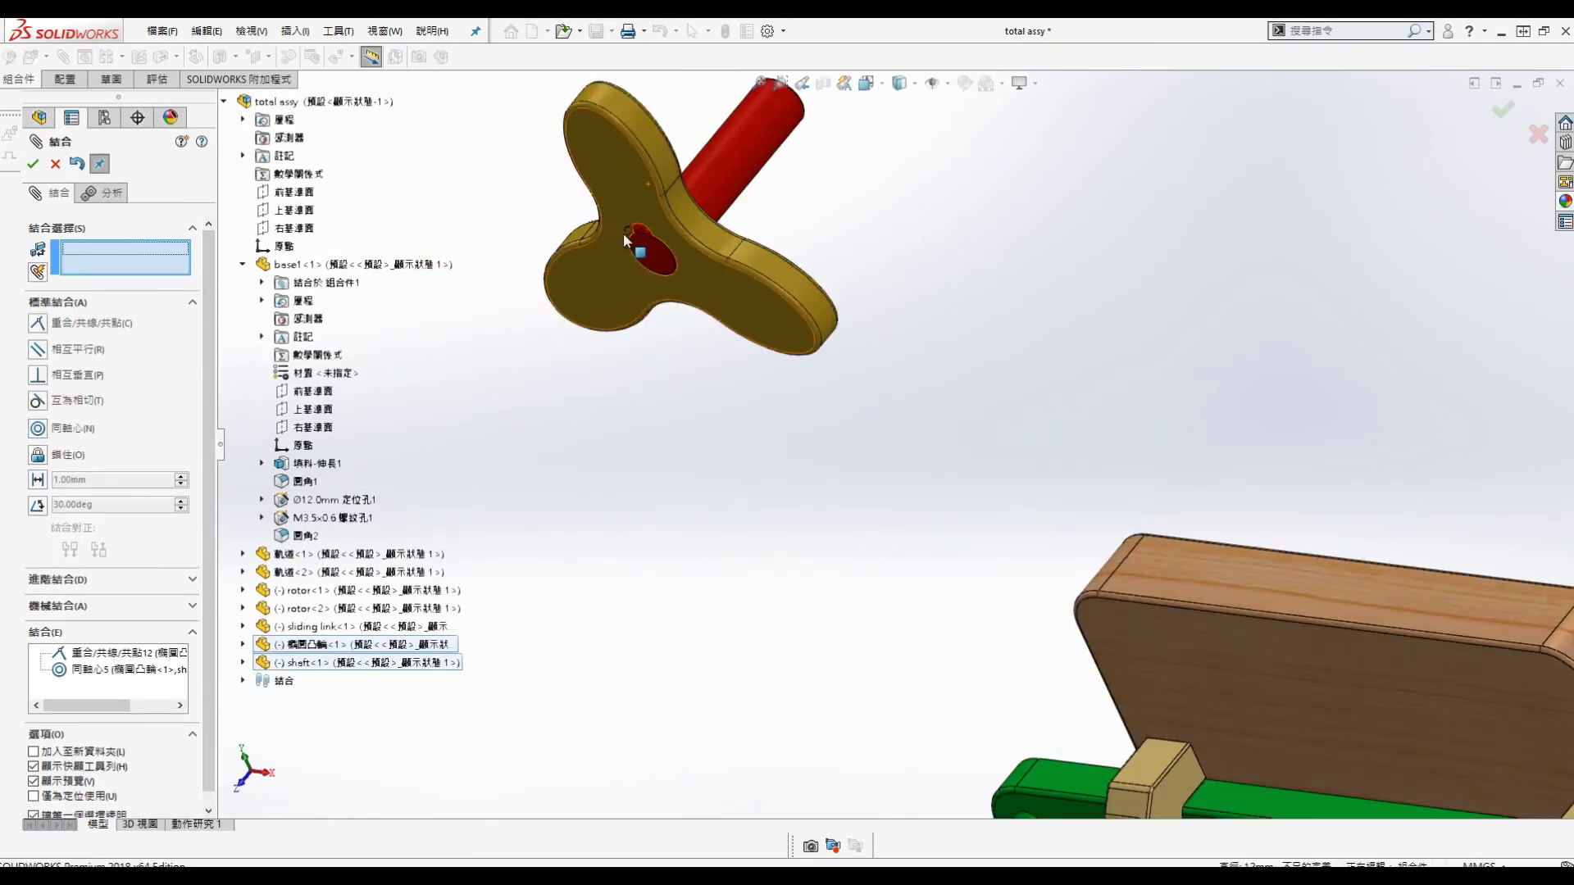
Step: Mate the shaft key's rounded face concentric with the rounded keyway in the cam's bore
scroll(756, 336, "down", 5)
left_click(741, 290)
scroll(999, 258, "down", 2)
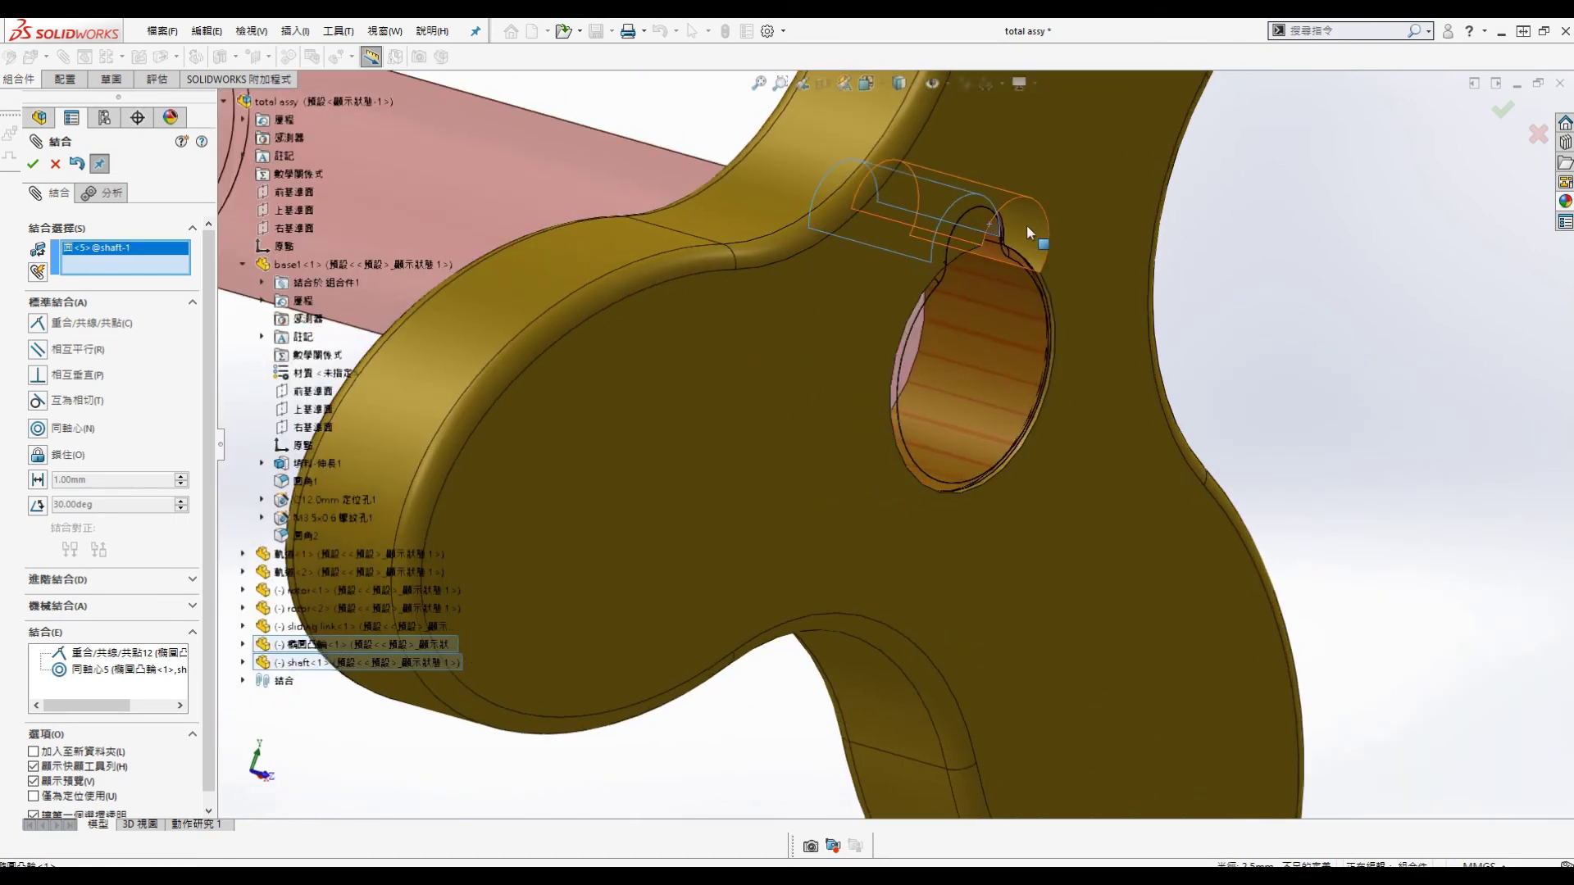
left_click(1027, 225)
left_click(1230, 190)
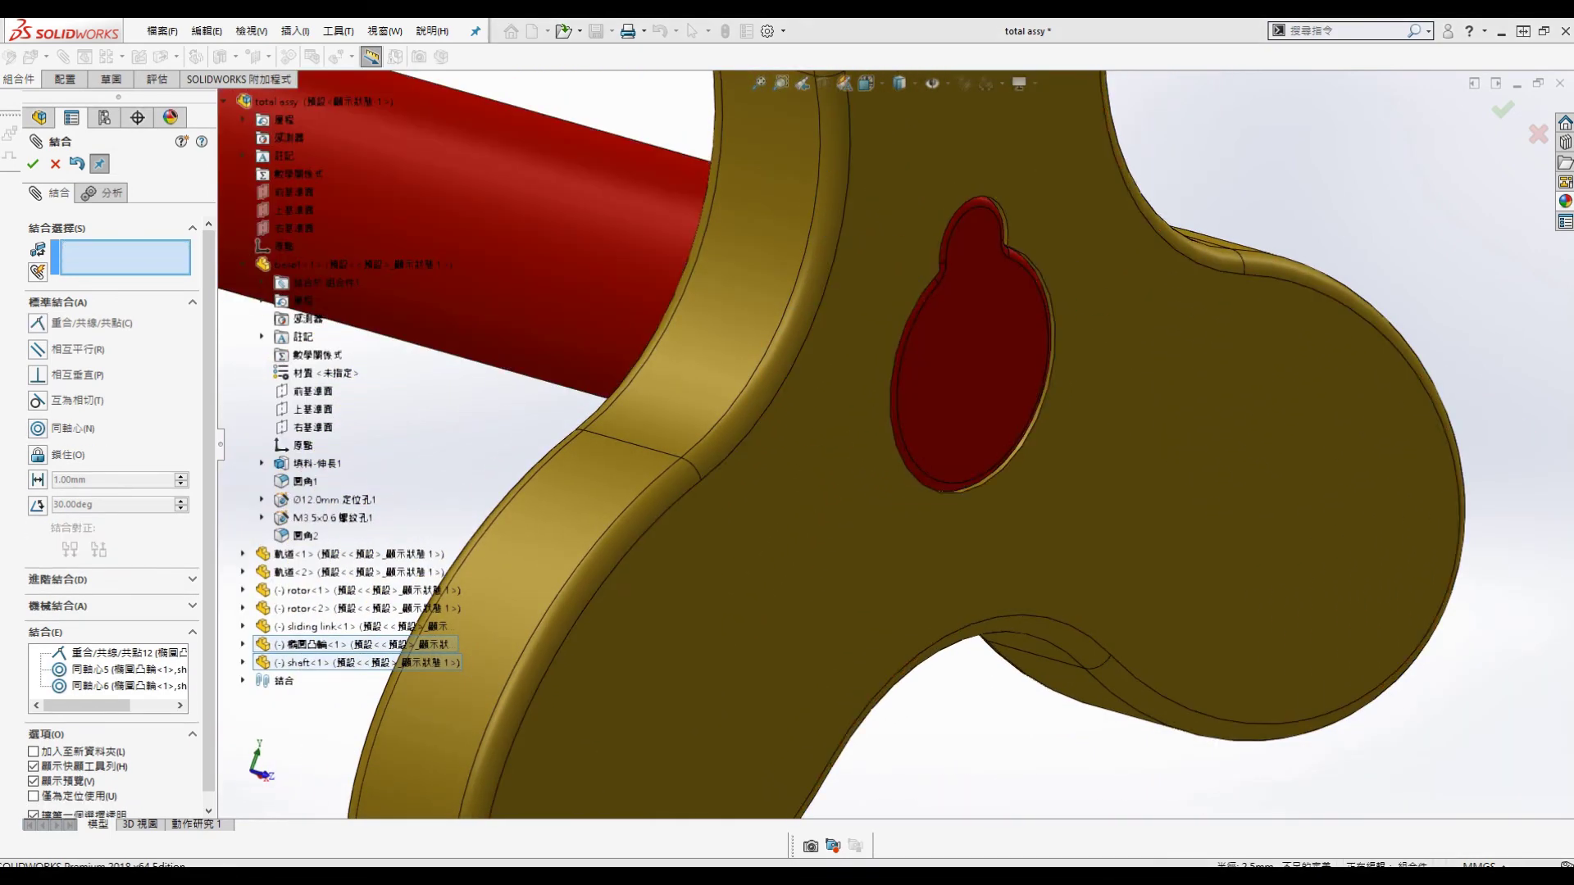
Step: Mate the shaft's cylindrical face concentric with the centre hole of base1
scroll(902, 553, "up", 6)
left_click(1055, 351)
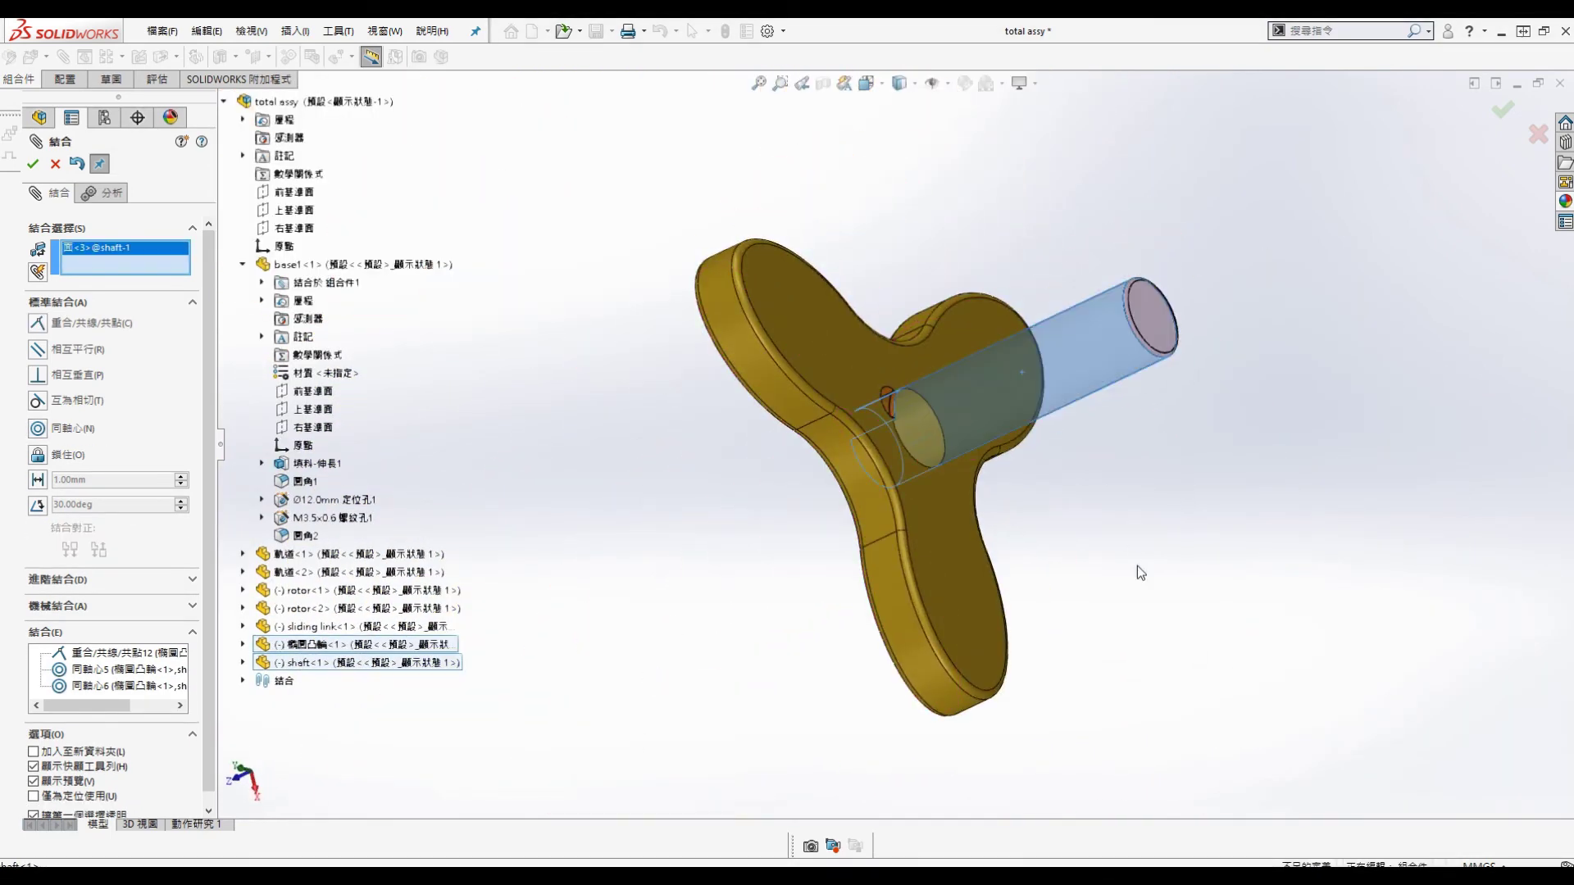
scroll(1132, 574, "up", 3)
scroll(1131, 623, "up", 3)
scroll(843, 422, "down", 3)
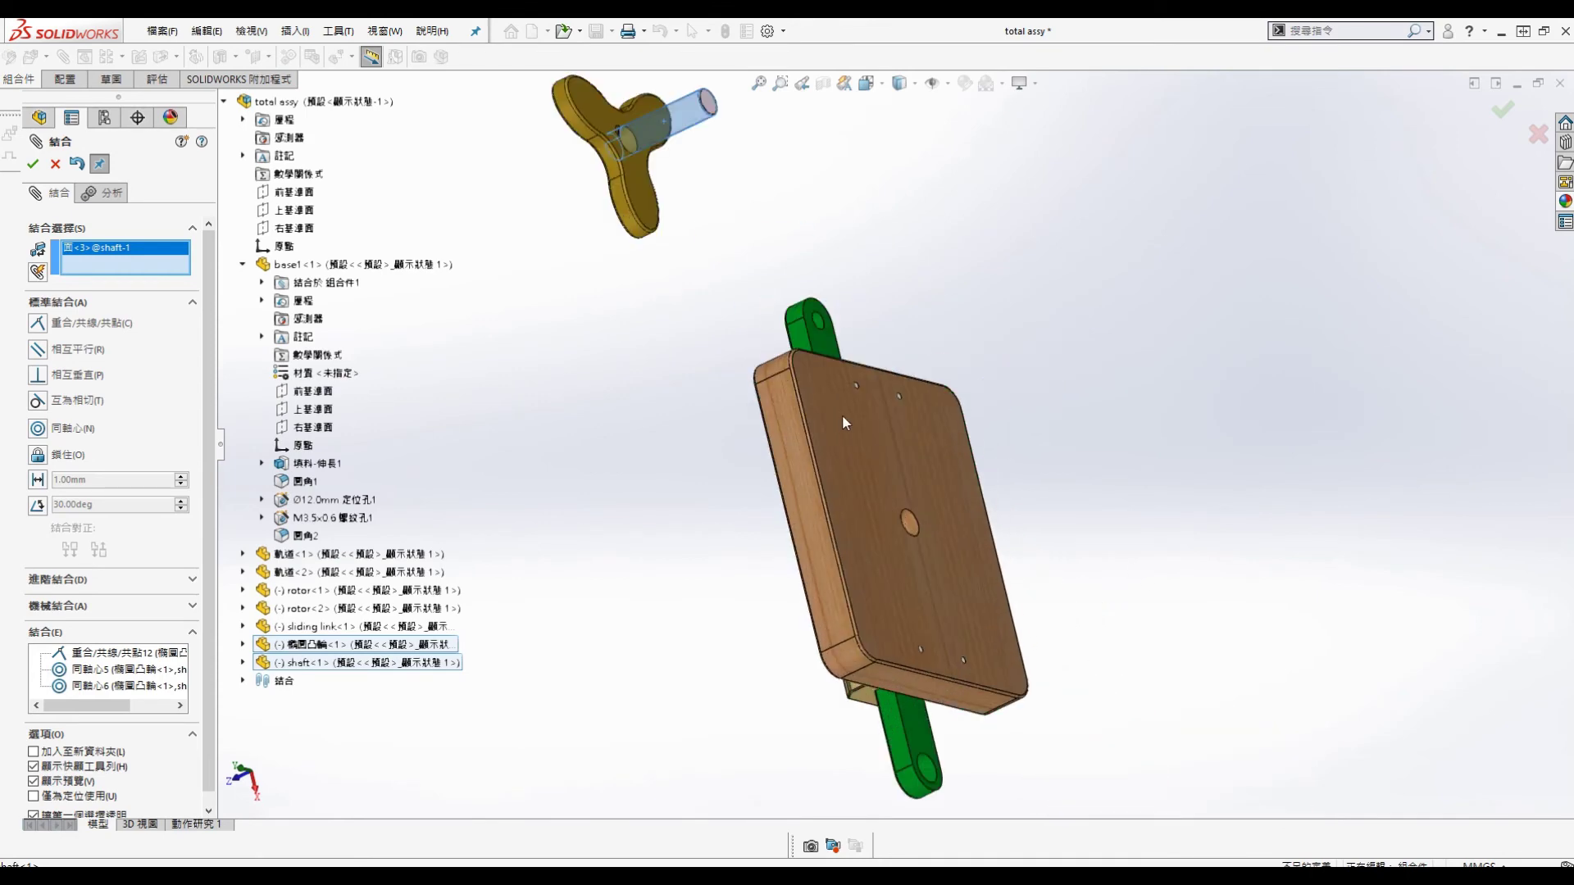
left_click(912, 533)
left_click(1197, 554)
Step: Mate the cam's underside coincident with the sliding link's pin-side face
middle_click_drag(943, 491, 1136, 316)
scroll(925, 526, "down", 2)
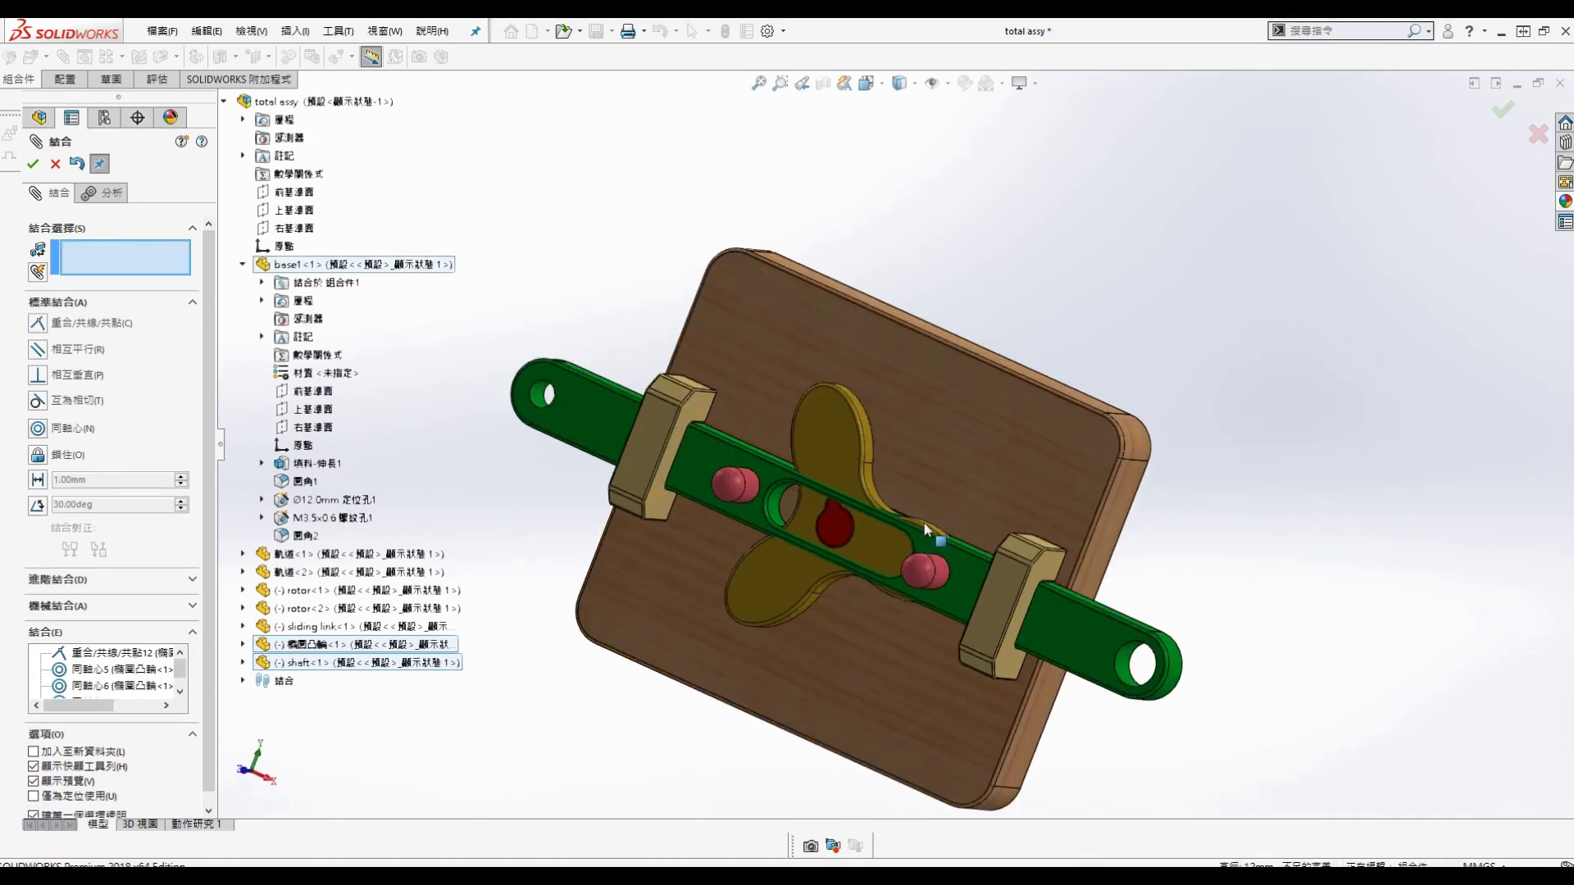
left_click(927, 583)
middle_click_drag(928, 583, 1025, 374)
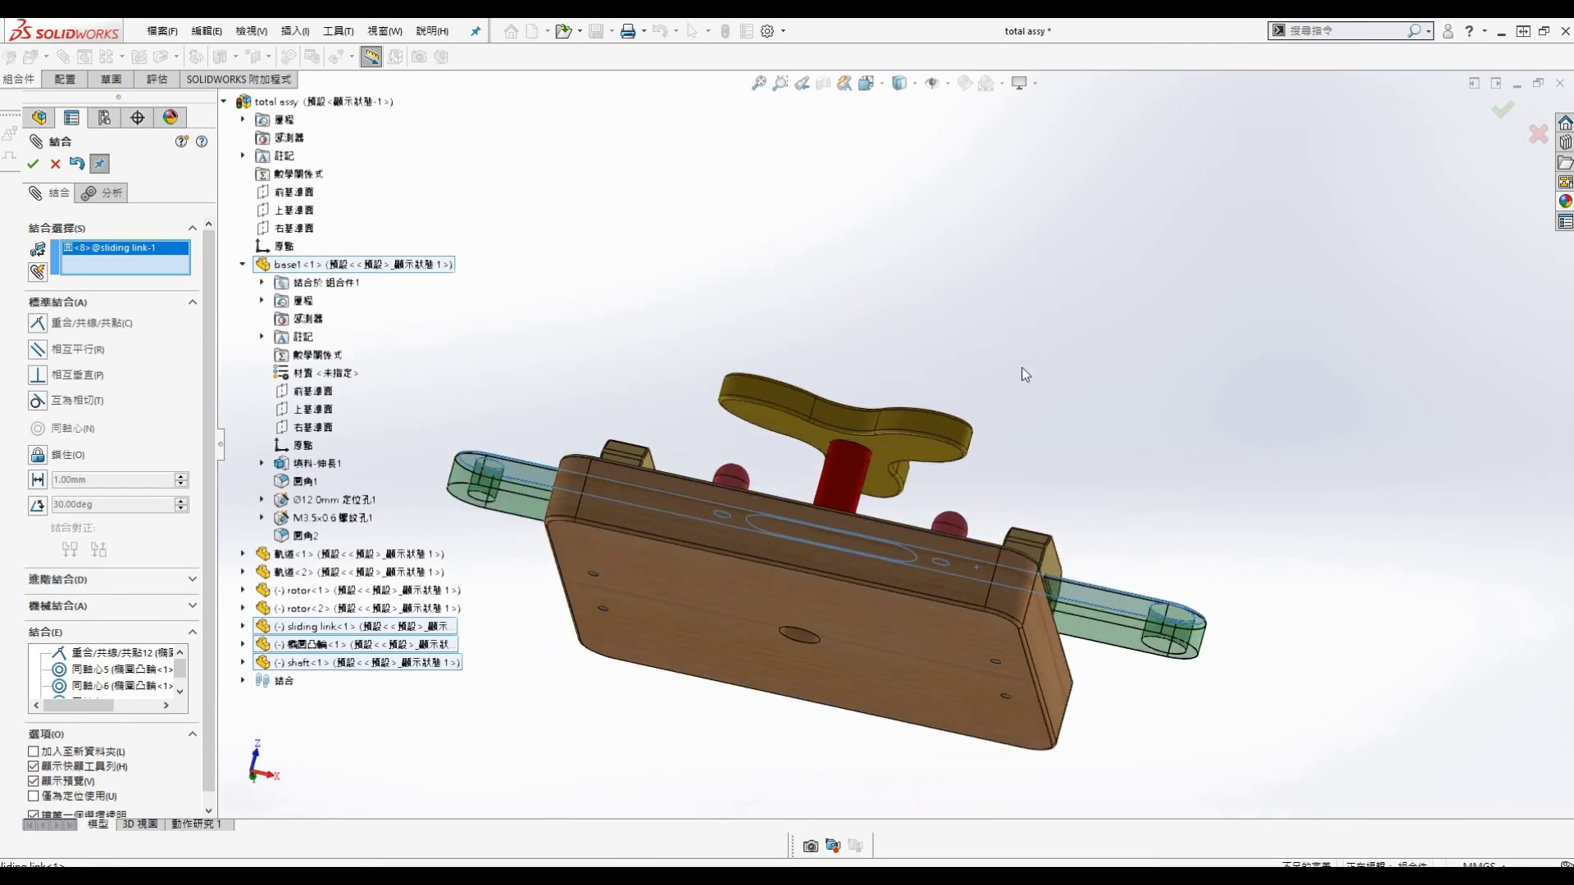
left_click(923, 445)
left_click(1212, 491)
Step: Rotate the cam about the shaft axis to bring its lobes close to the two rotors
middle_click_drag(907, 358, 743, 556)
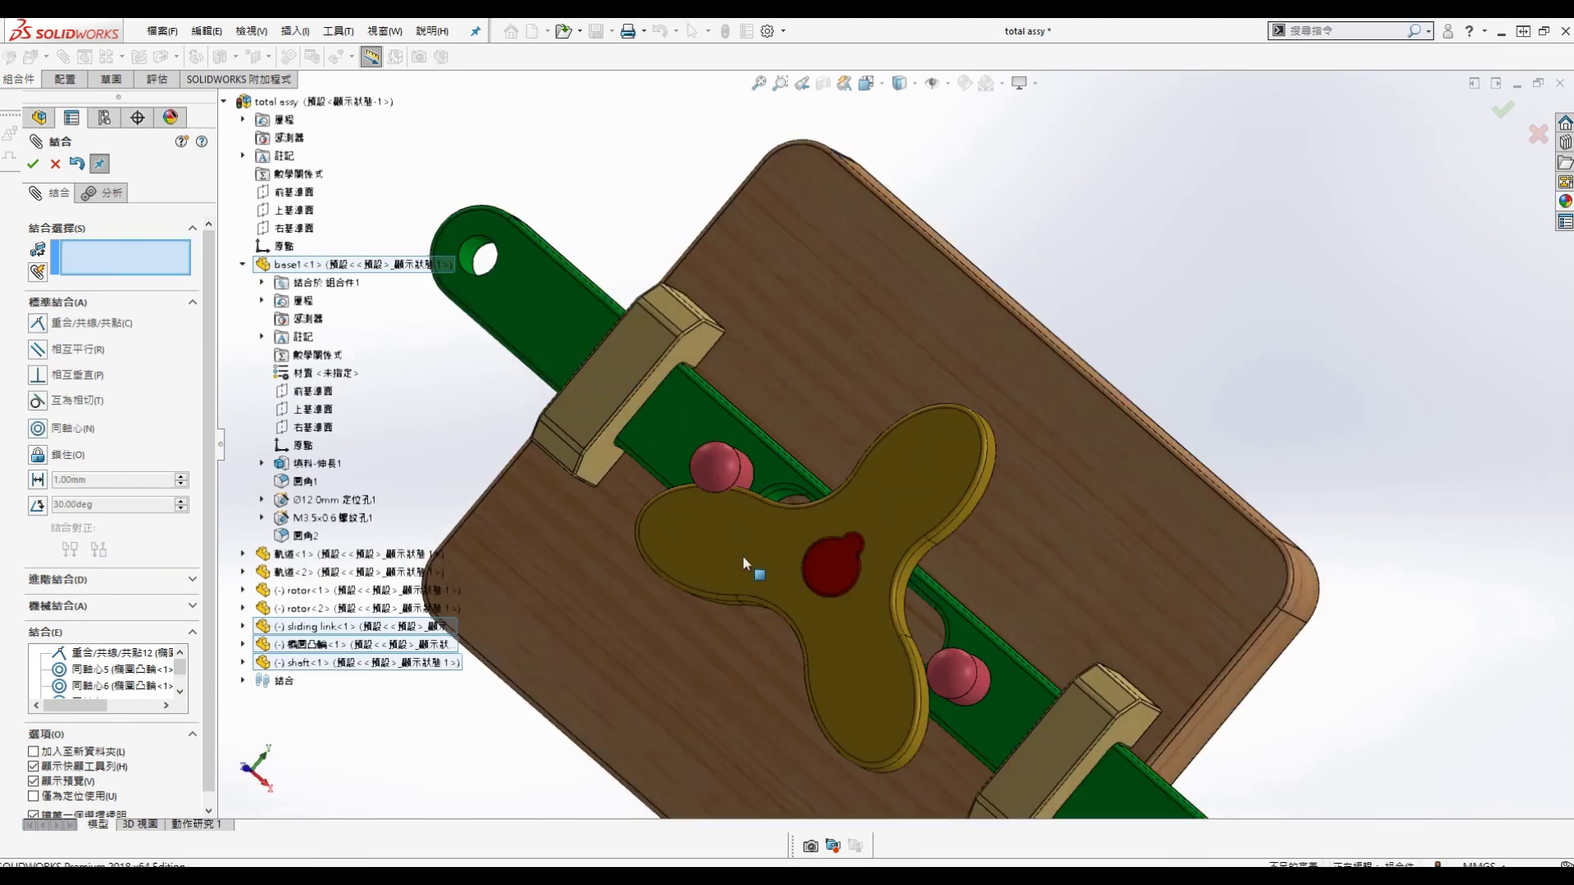
left_click_drag(710, 573, 711, 587)
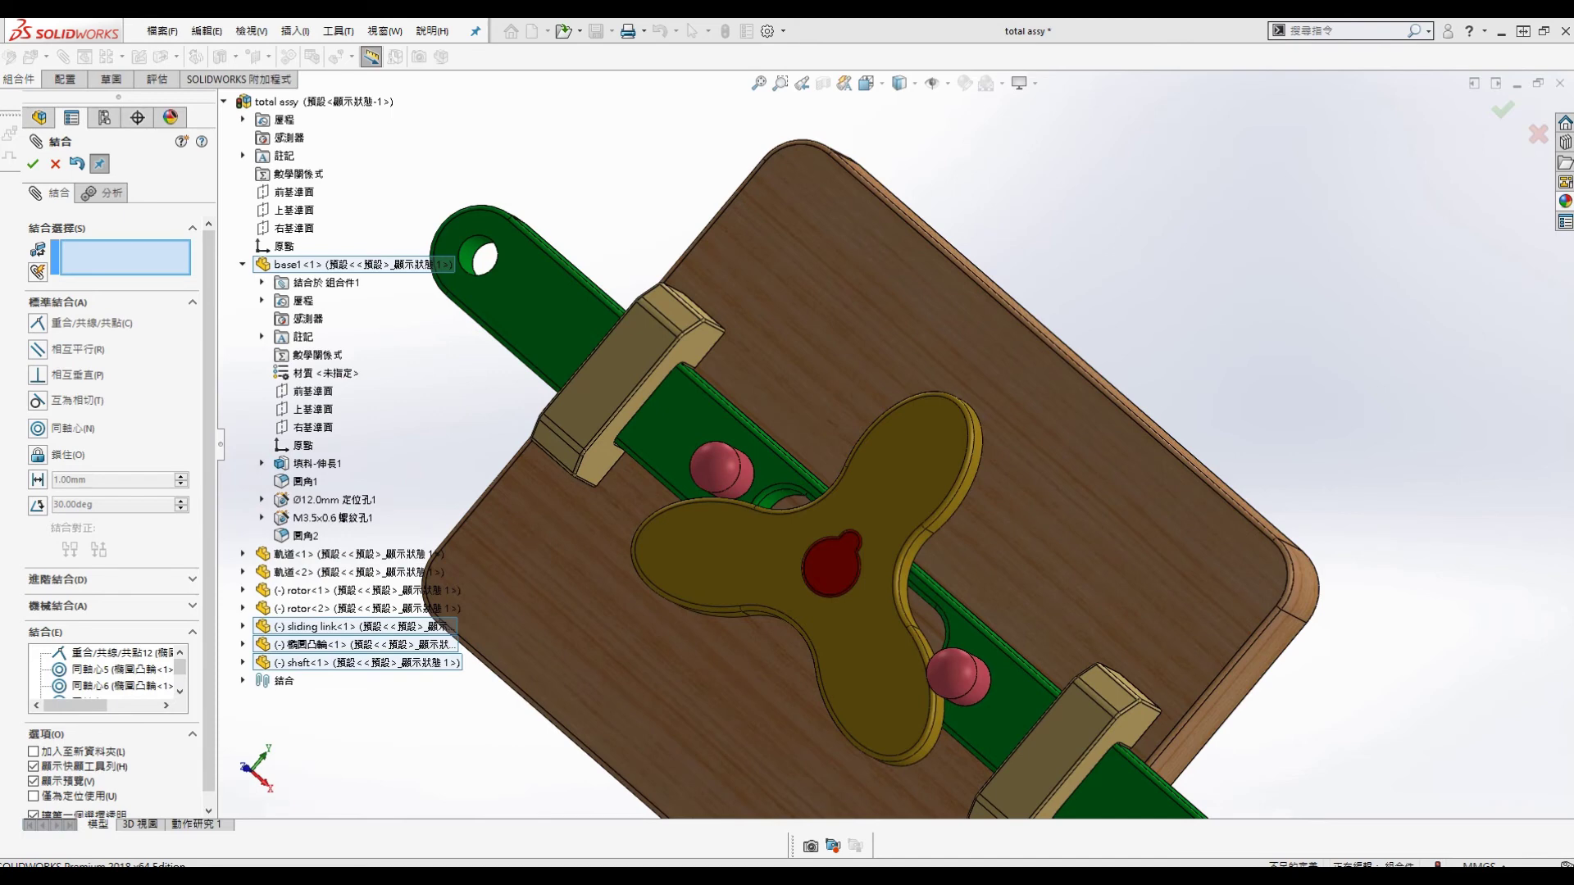
middle_click_drag(1066, 656, 1072, 720)
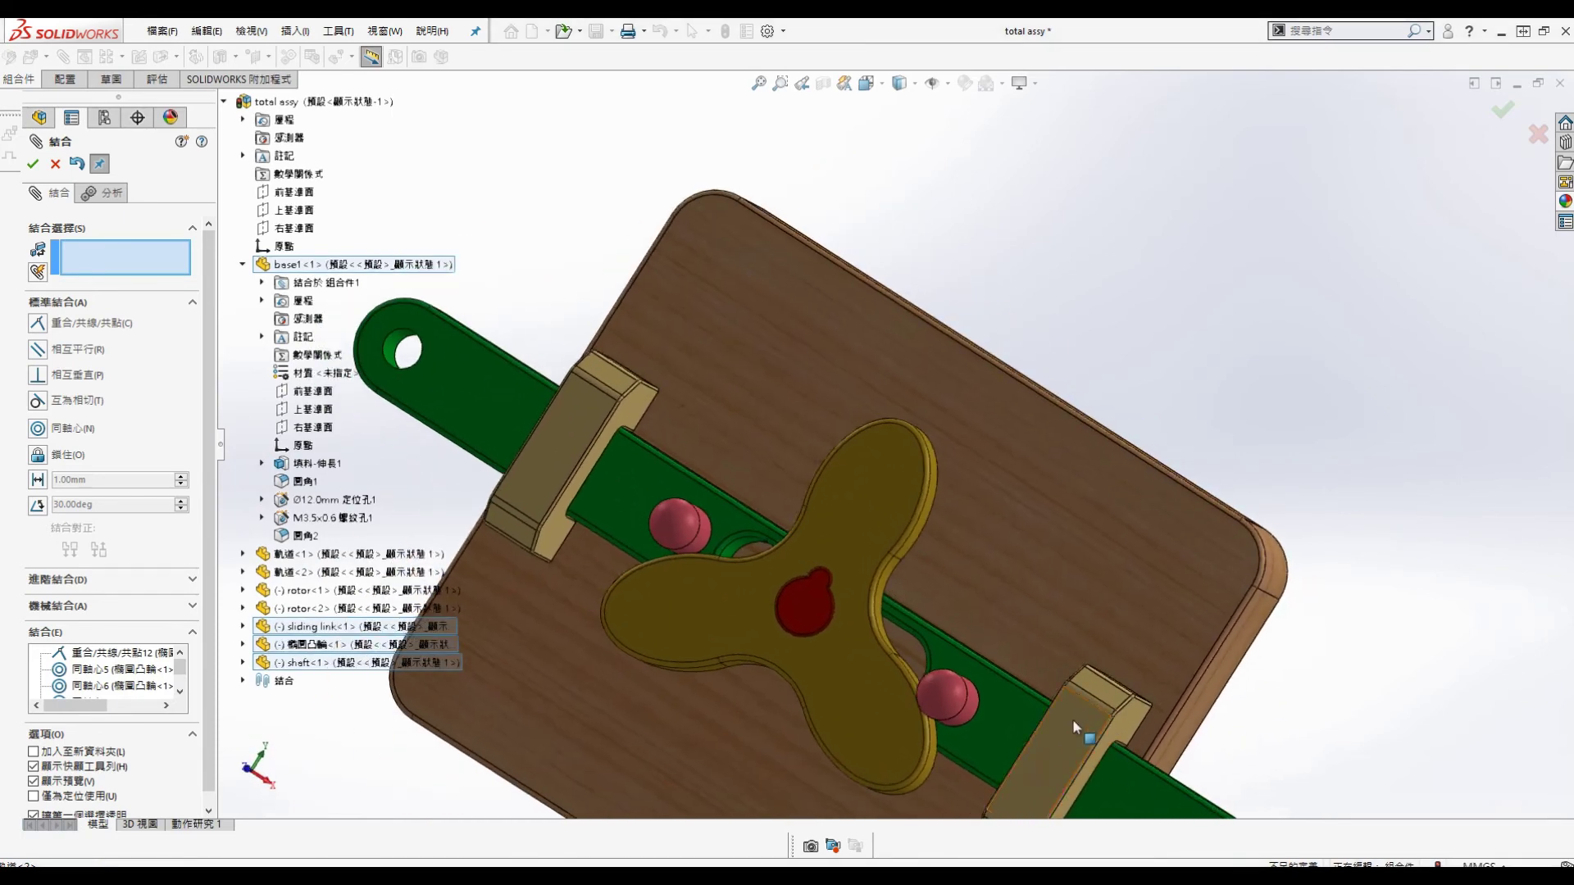
scroll(1002, 620, "up", 2)
middle_click_drag(945, 698, 982, 696)
left_click_drag(851, 645, 812, 584)
scroll(812, 584, "down", 2)
middle_click_drag(597, 680, 687, 692)
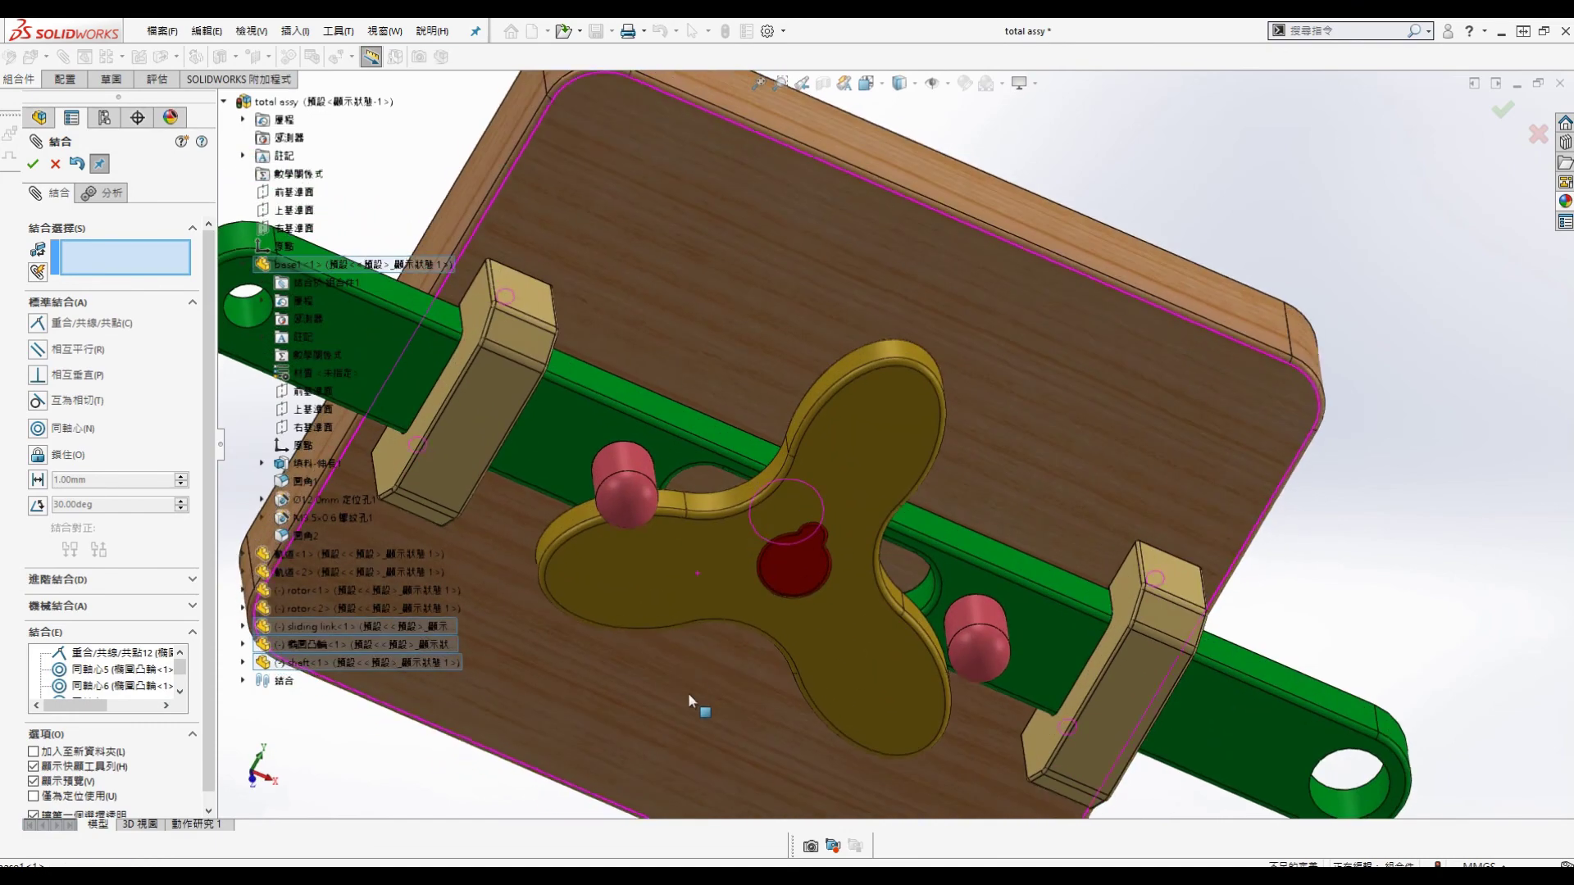
scroll(845, 651, "down", 2)
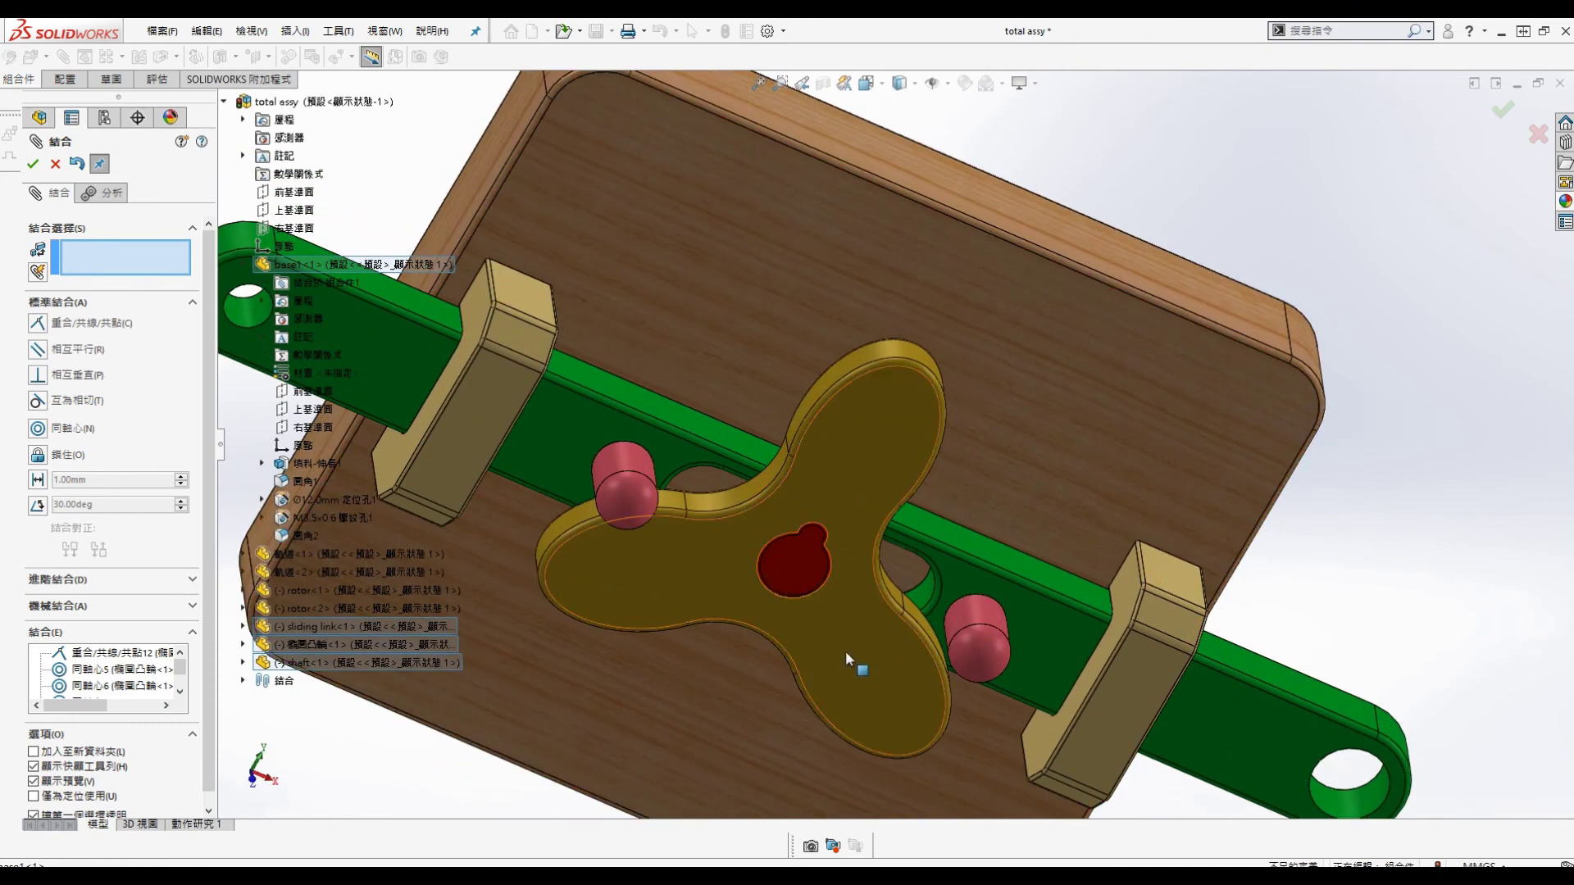
Step: Finish mating and orient the view normal to the top face of base1
left_click(55, 165)
left_click(1015, 310)
left_click(1163, 259)
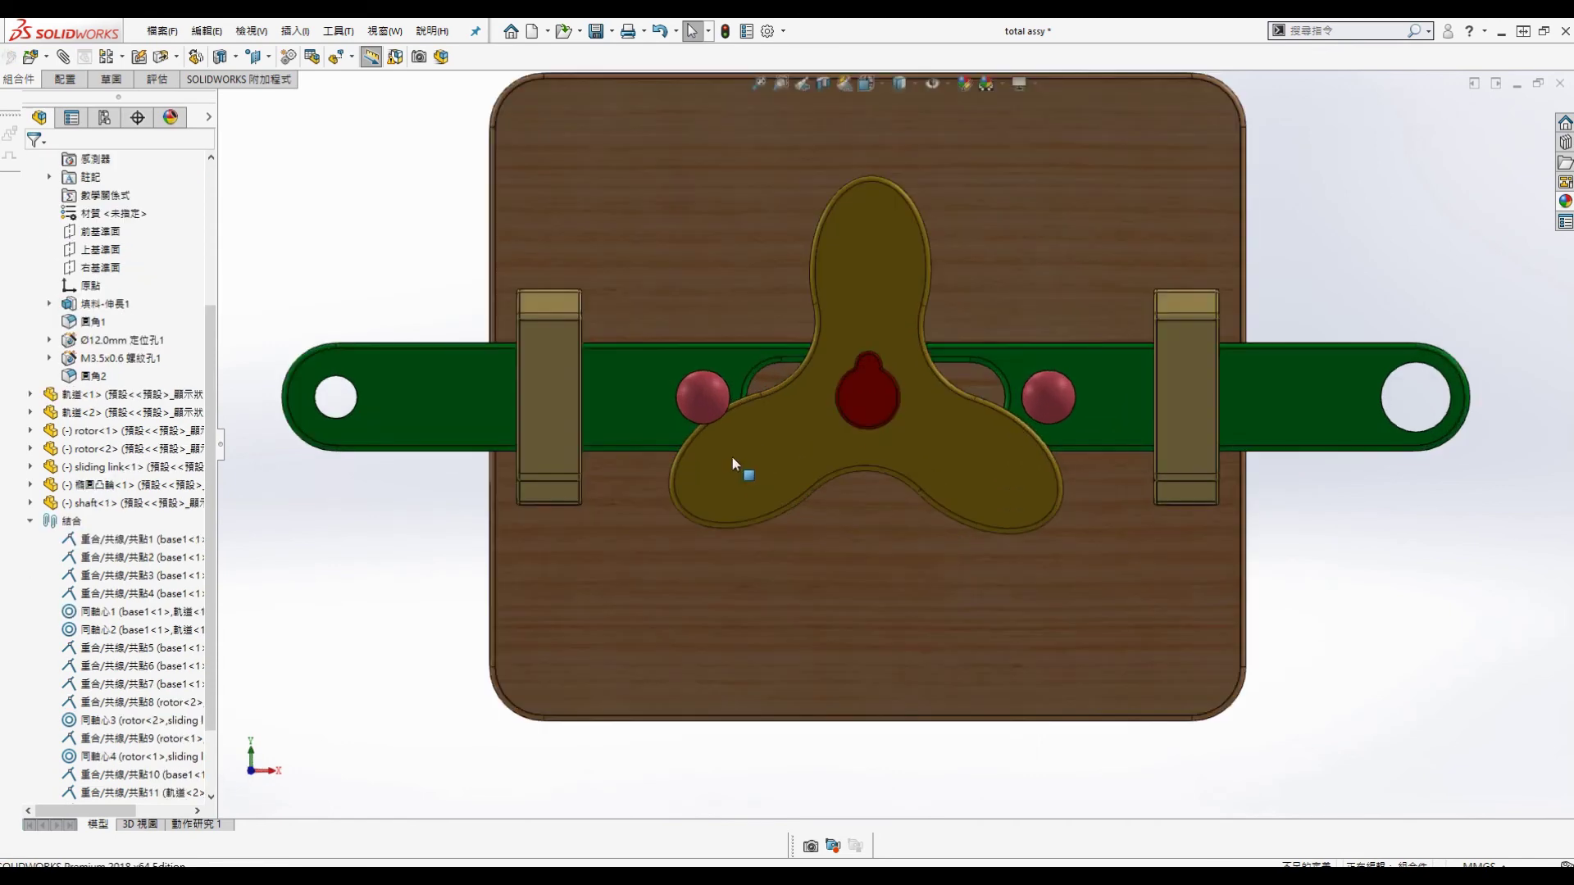
Step: Save the total assy assembly and open its first motion study
left_click(728, 458)
key("Escape")
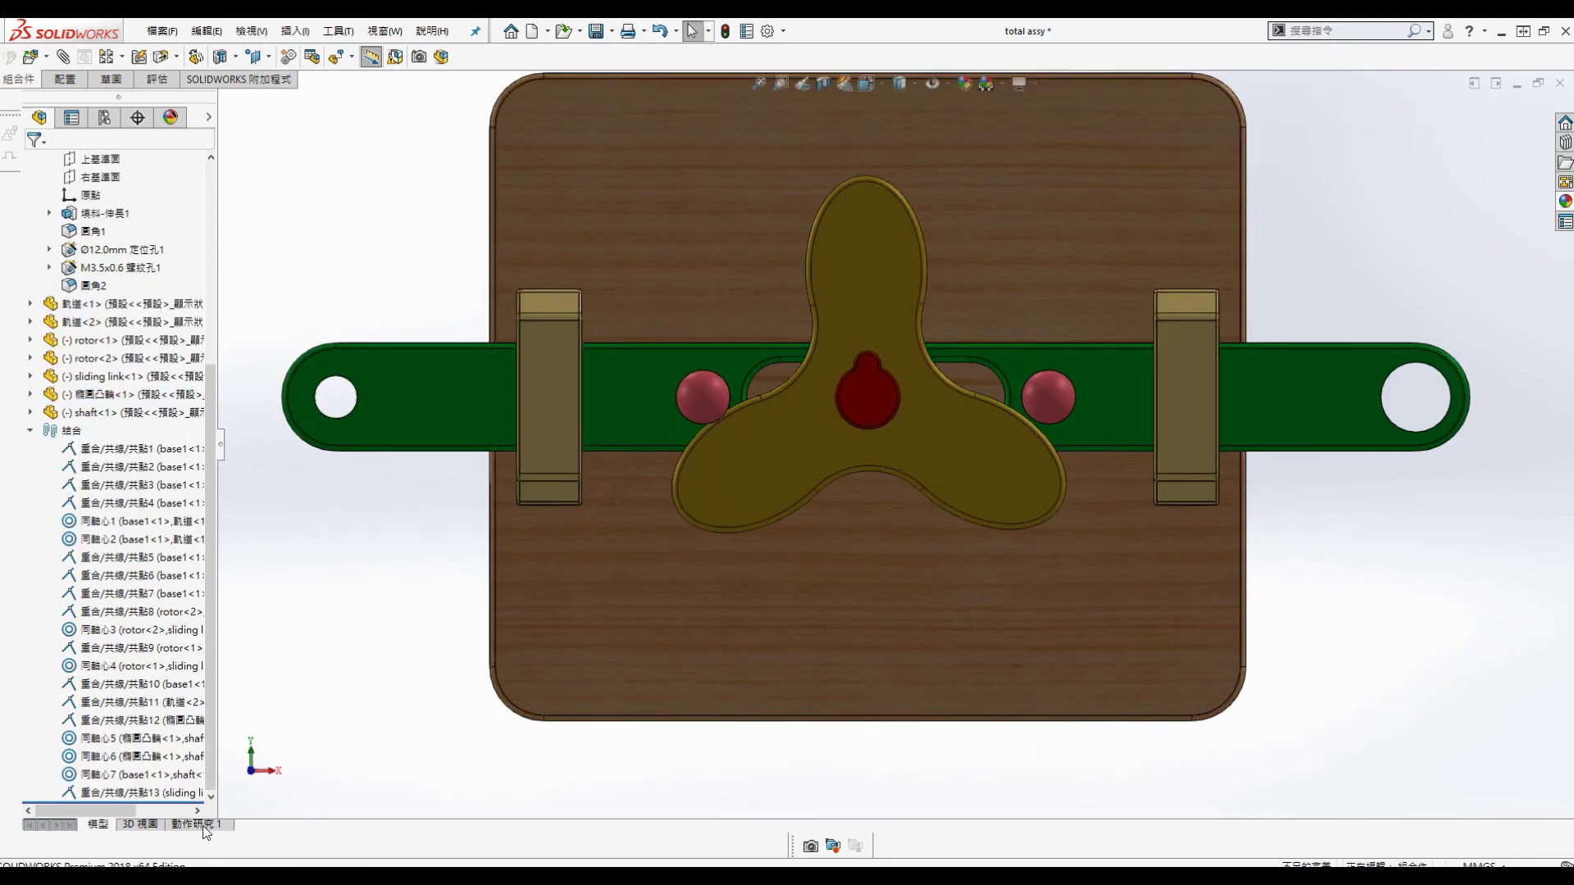
key("ctrl+s")
left_click(190, 824)
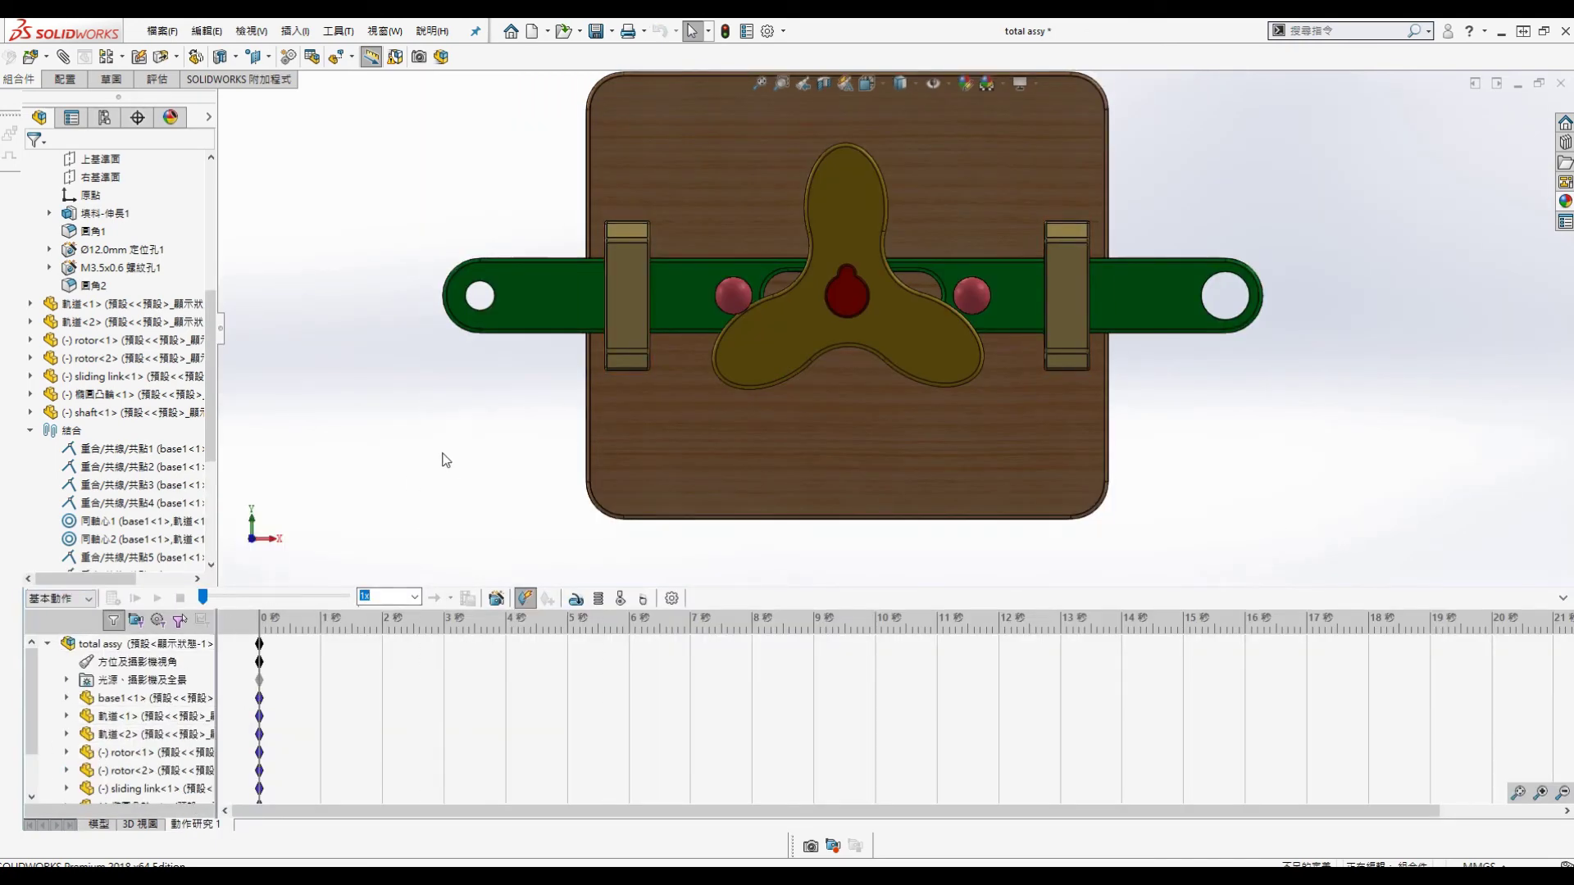
Step: Add a solid-body contact between rotor-1 and the cam, using contact groups
left_click(623, 599)
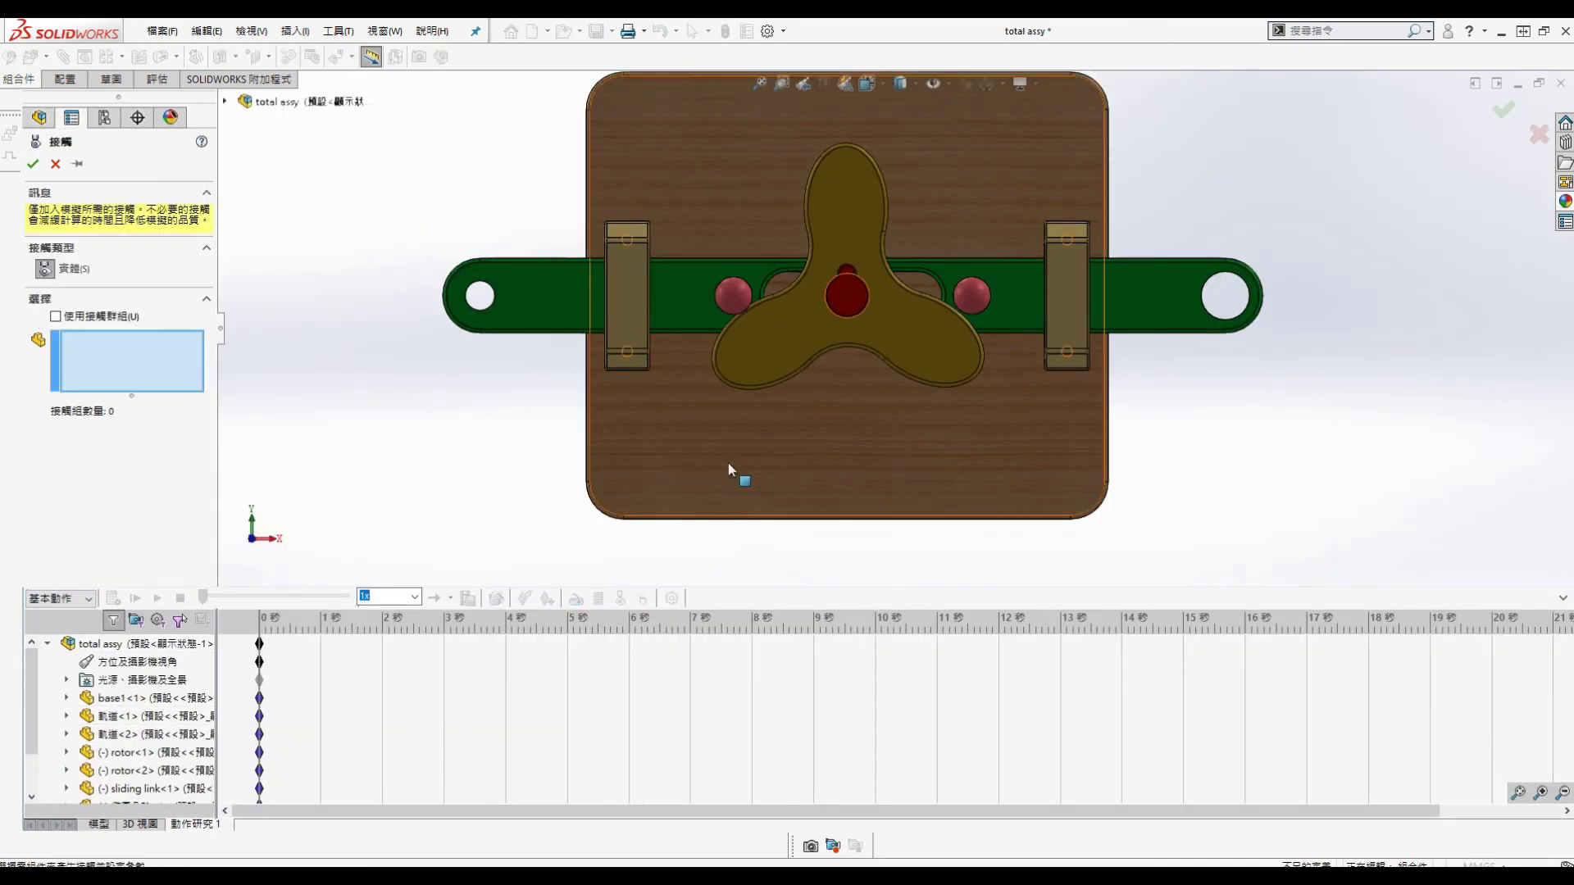
middle_click_drag(728, 462, 800, 317)
scroll(788, 320, "down", 4)
left_click(732, 258)
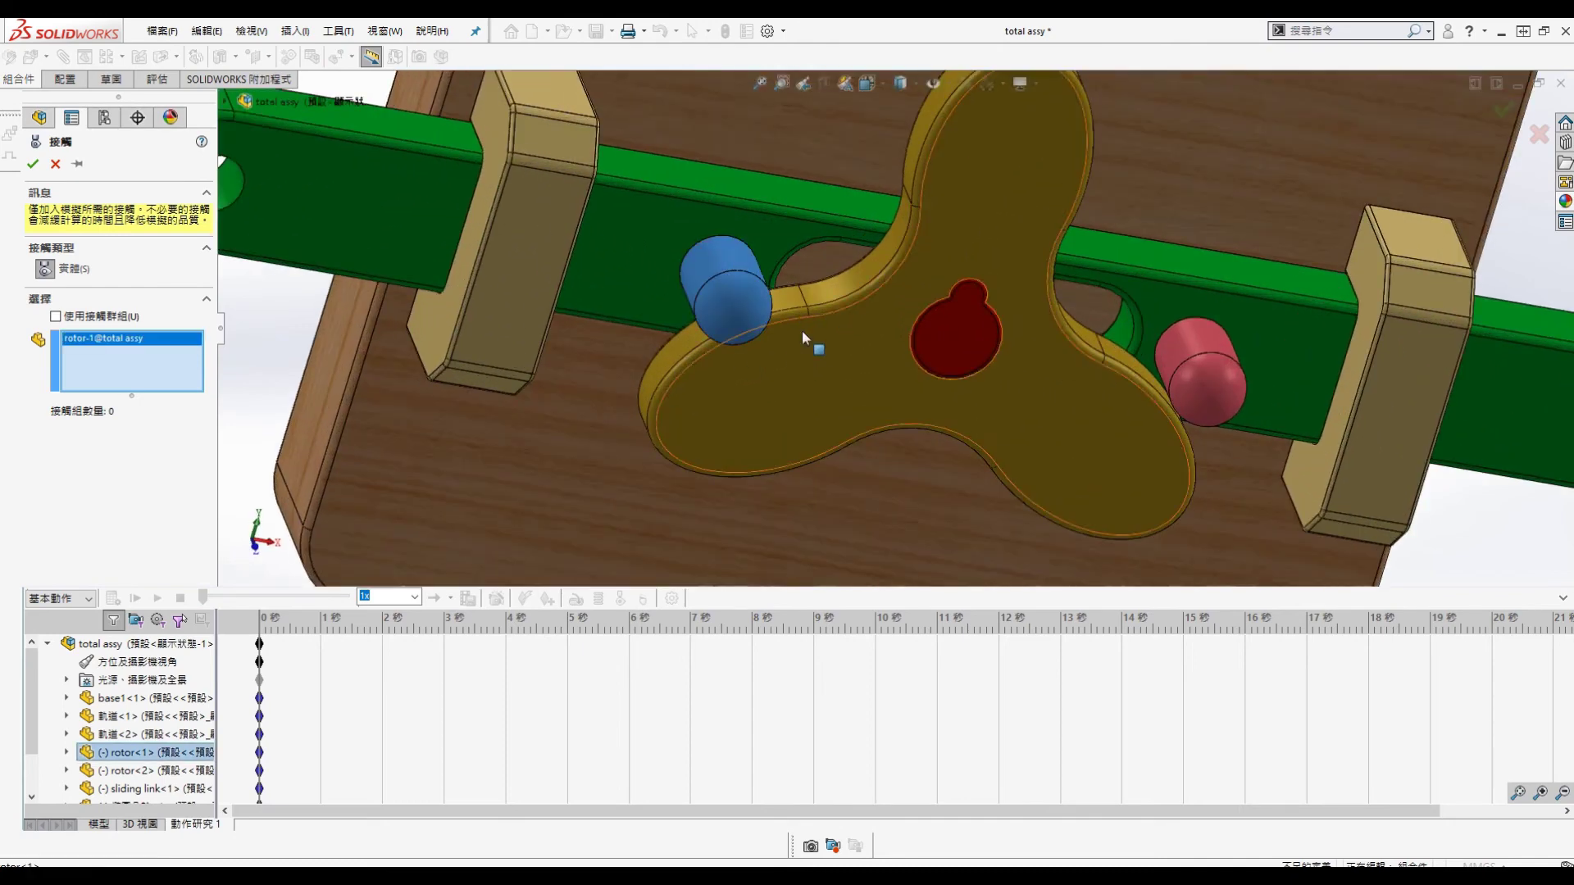
left_click(56, 317)
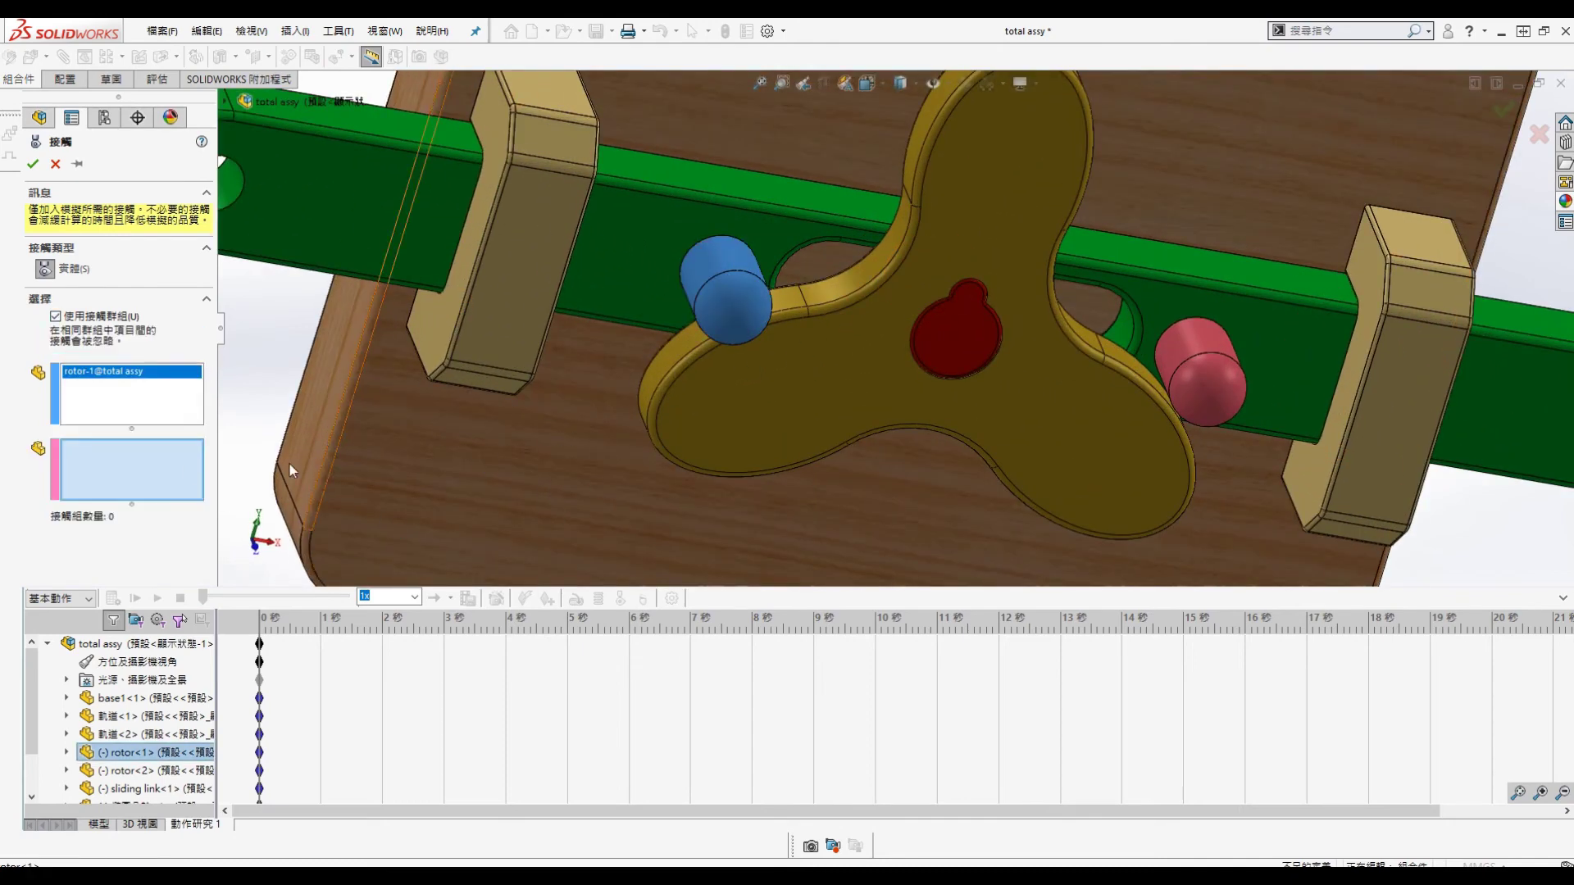
left_click(673, 349)
left_click(33, 163)
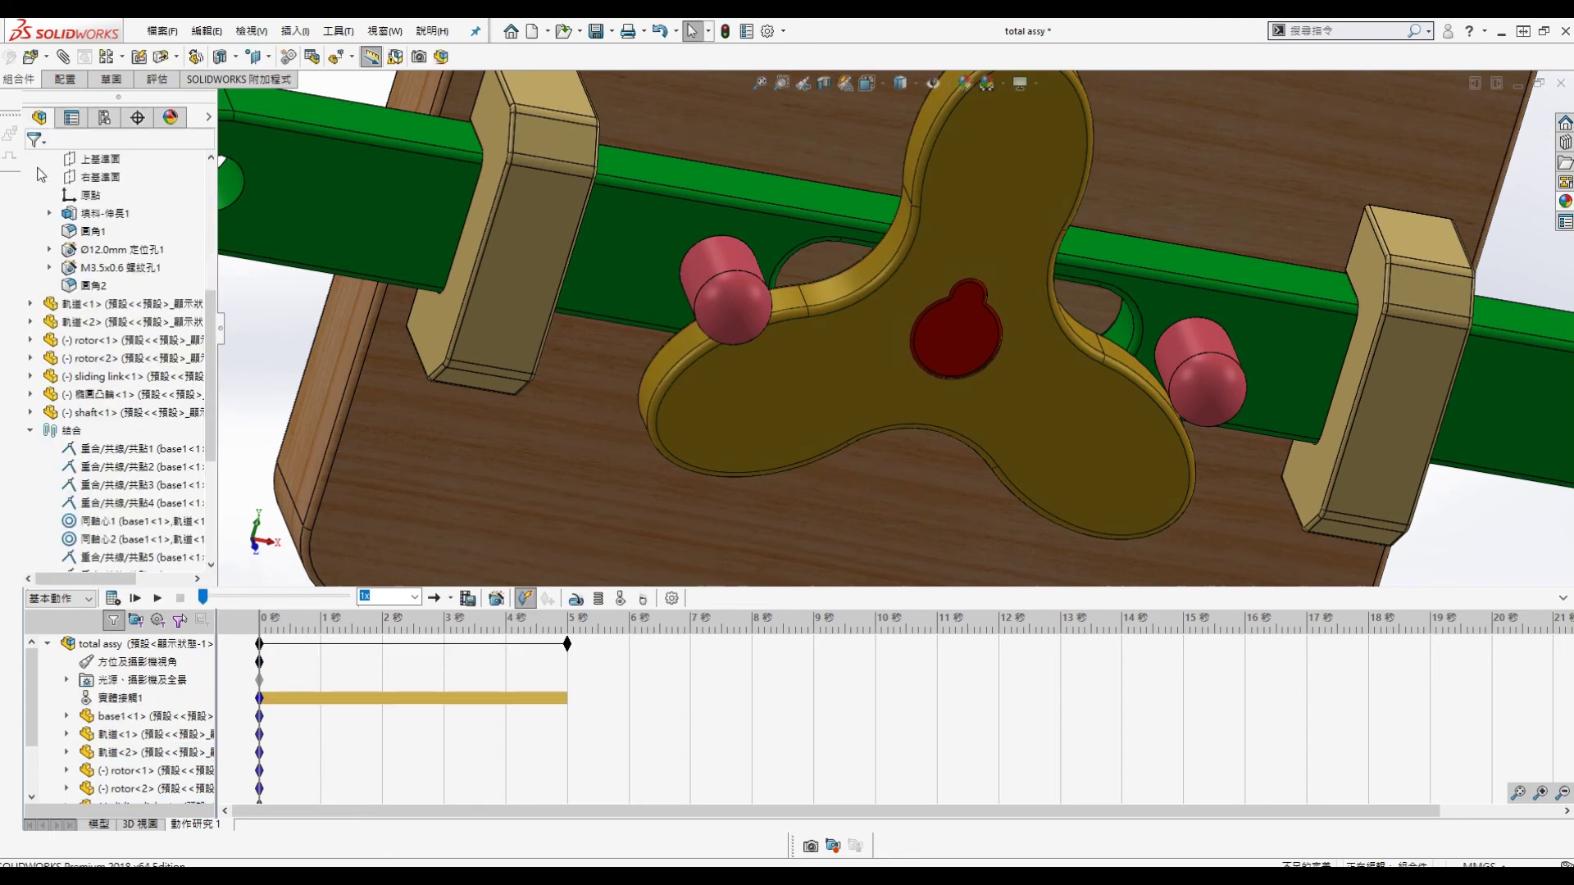
Step: Add a second solid-body contact with contact groups, pairing rotor-2 with the cam
left_click(620, 600)
left_click(55, 316)
middle_click_drag(775, 431, 623, 447)
left_click(1109, 402)
right_click(74, 383)
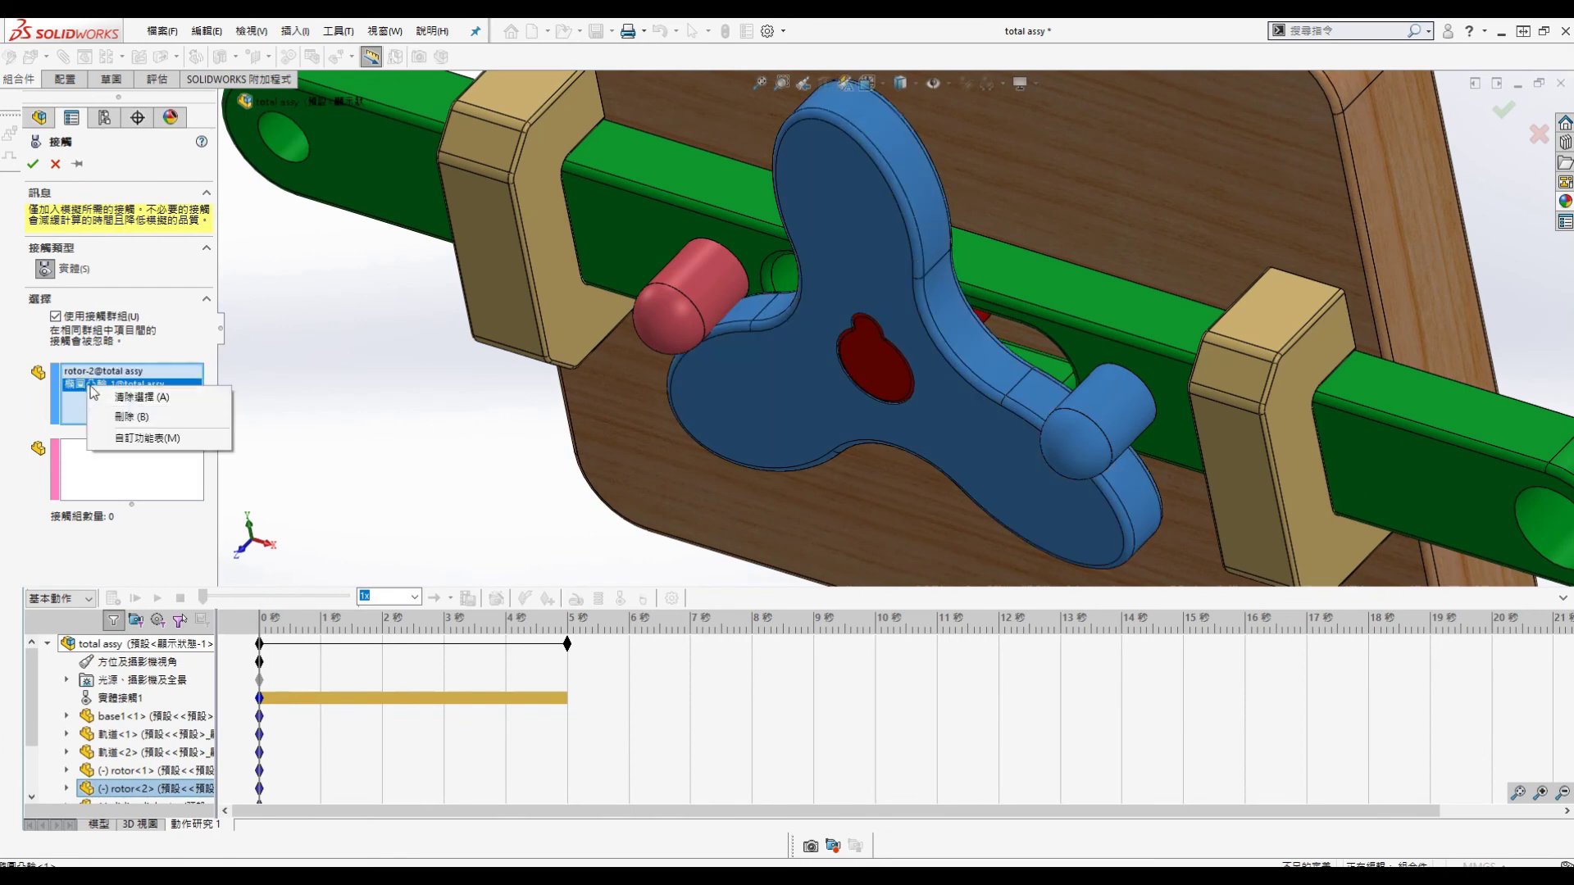
key("Escape")
left_click(111, 467)
left_click(32, 164)
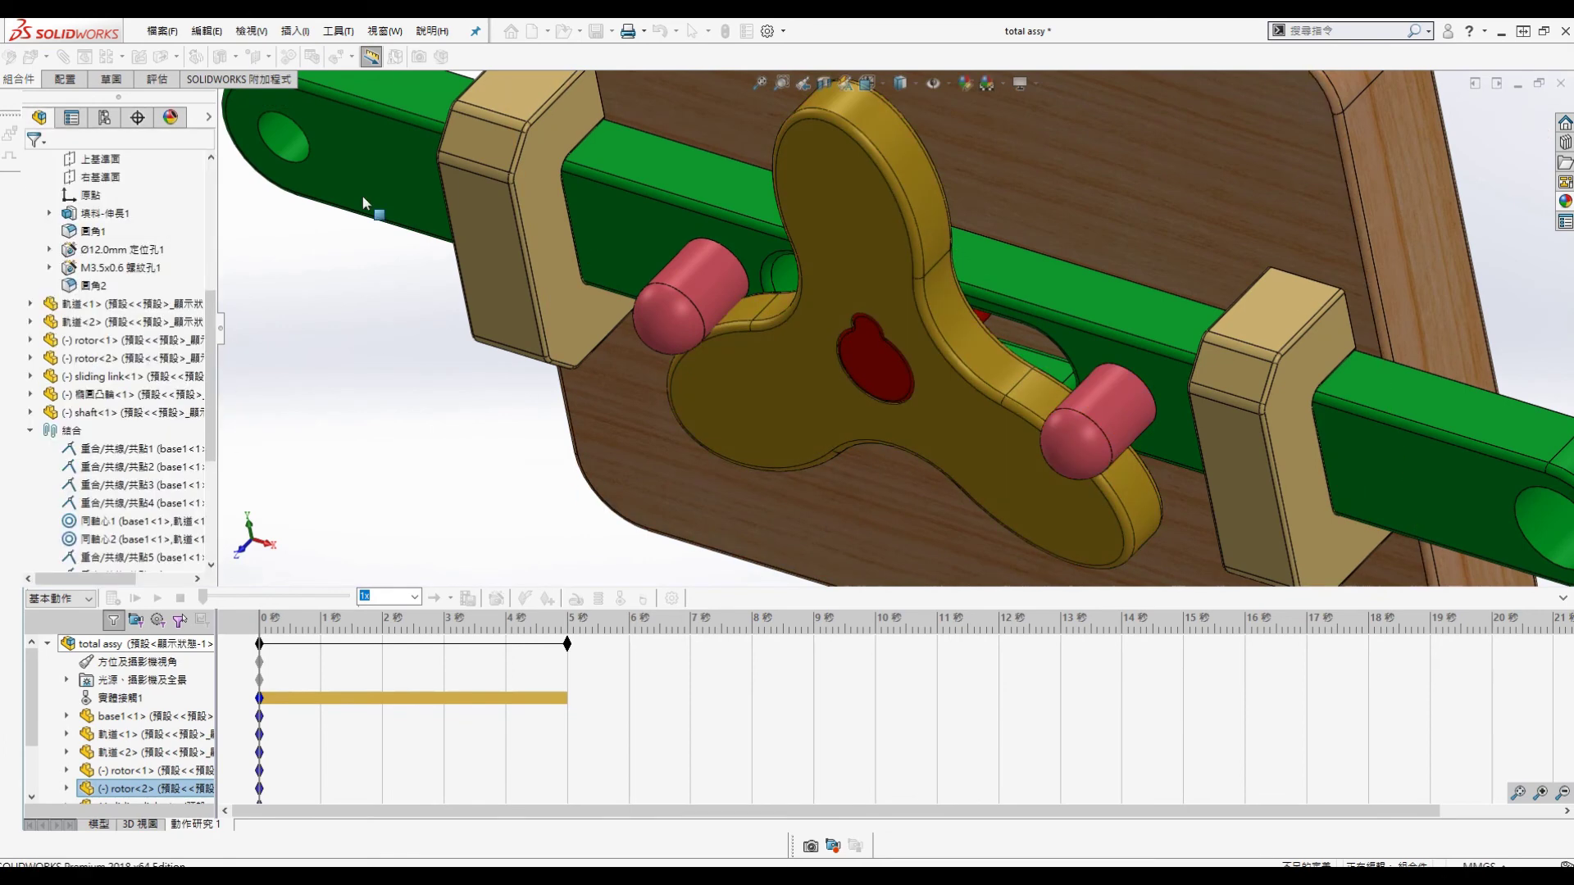
Step: Add a rotary motor to the shaft's cylindrical face with a lower constant speed
left_click(577, 600)
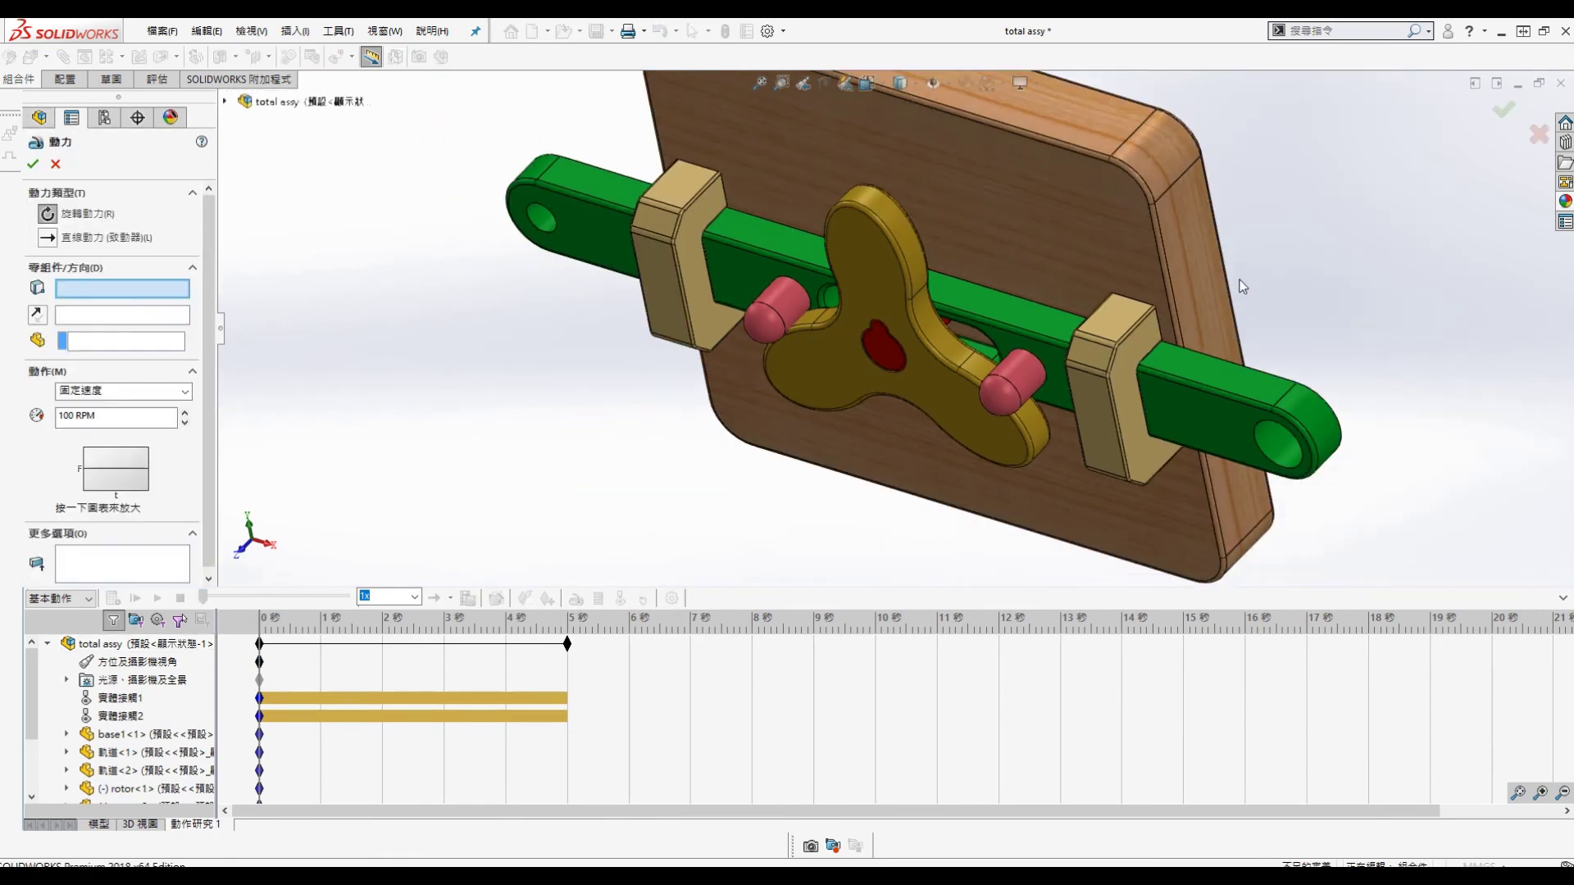
middle_click_drag(1367, 301, 939, 255)
left_click(1049, 250)
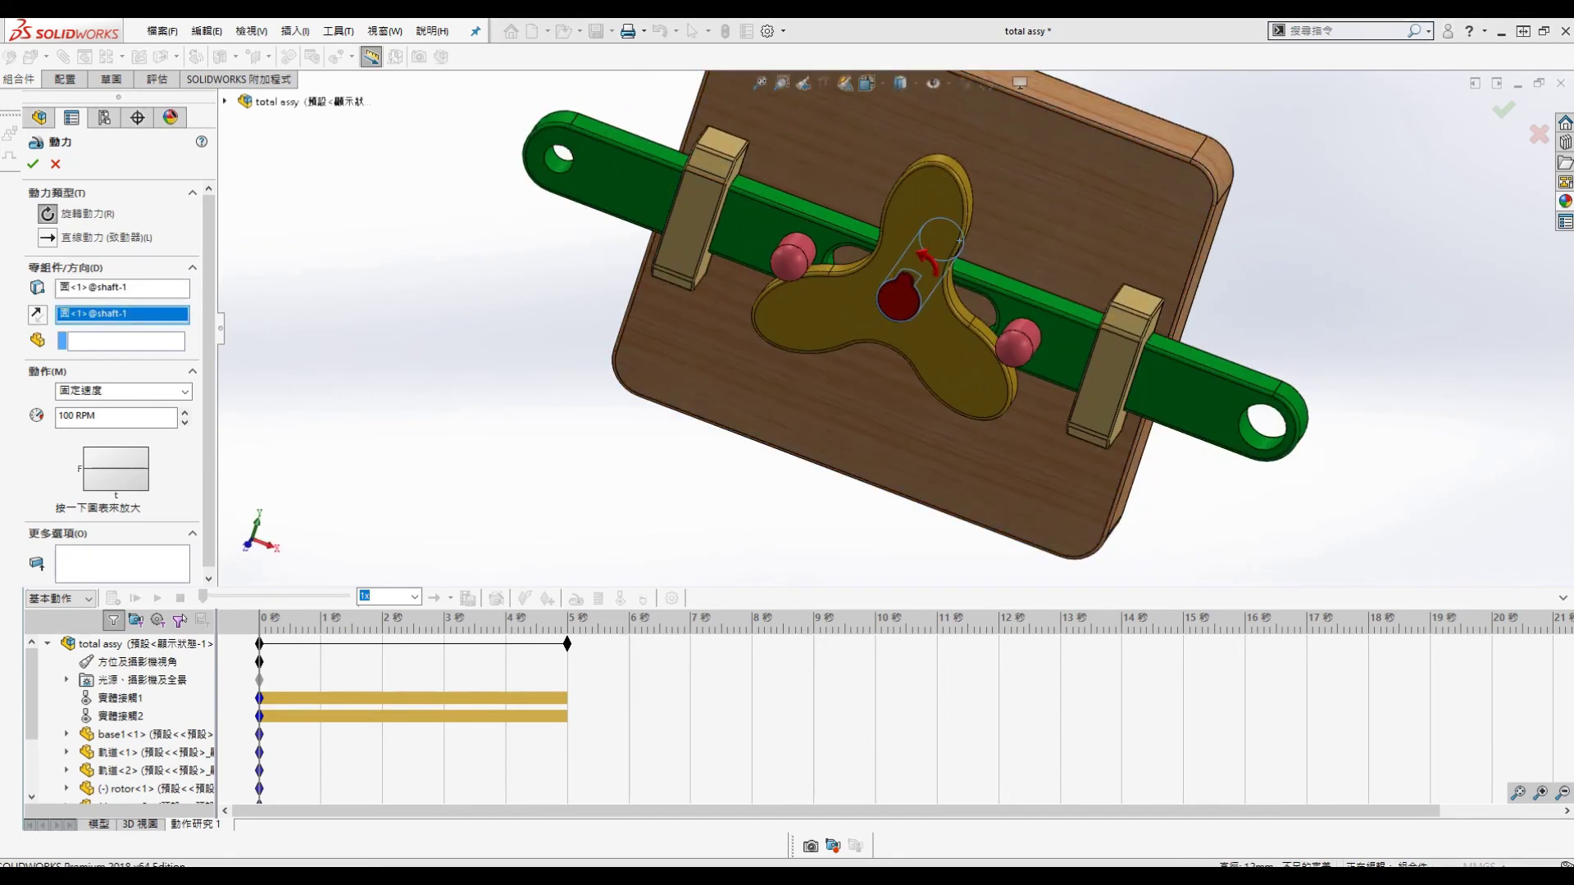
left_click(115, 414)
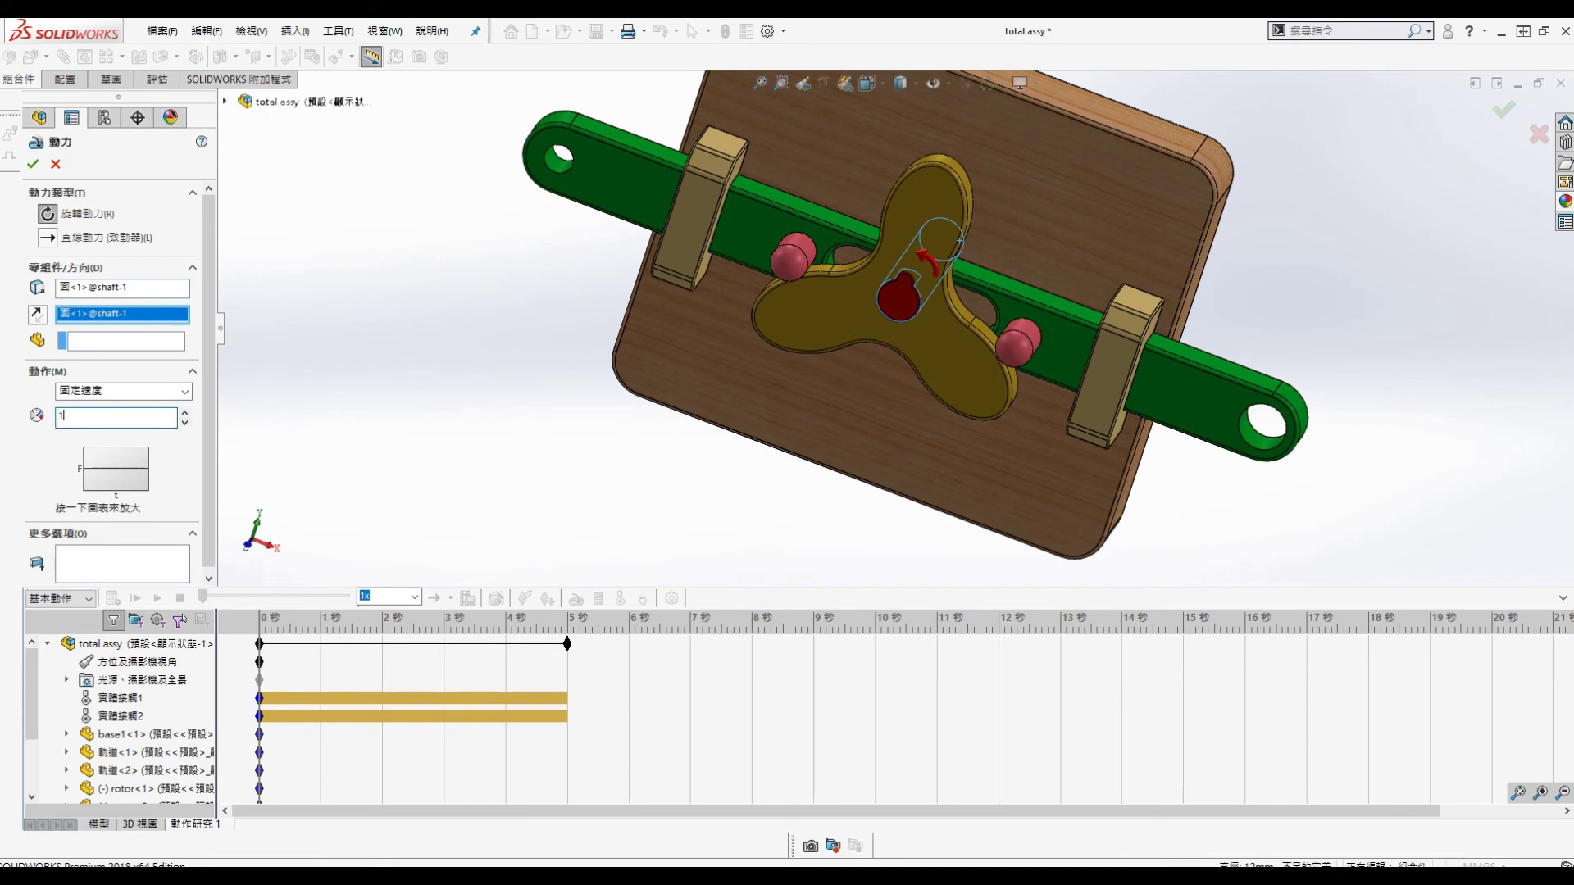
left_click(33, 164)
key("ctrl+1")
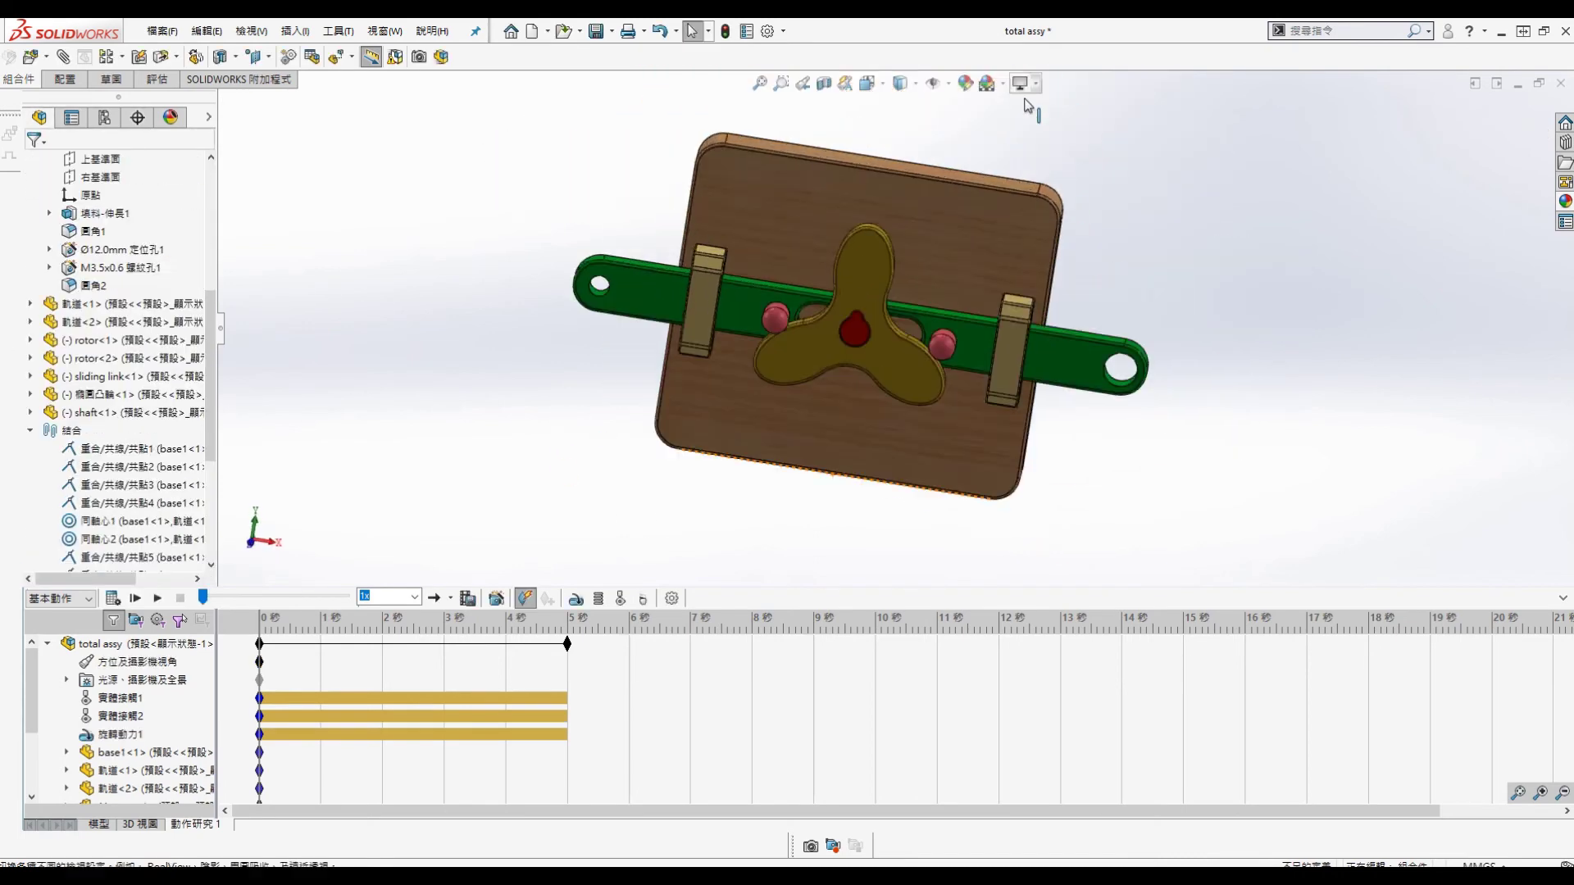
Step: Try calculating the Basic Motion study, turning the cam slightly at time zero between runs
left_click(113, 599)
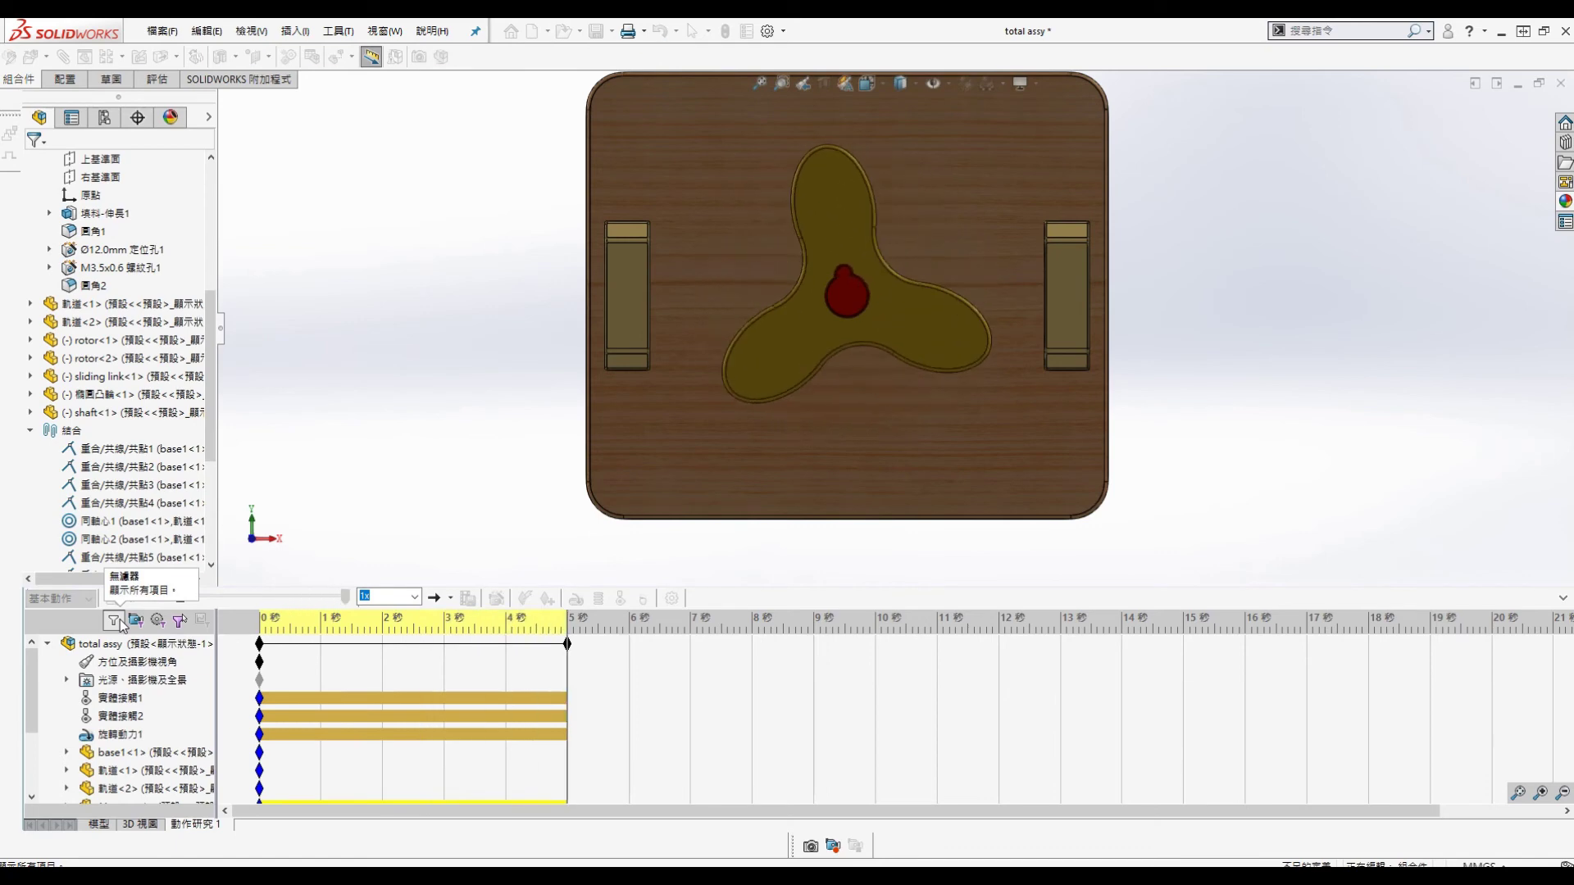
left_click_drag(496, 679, 244, 675)
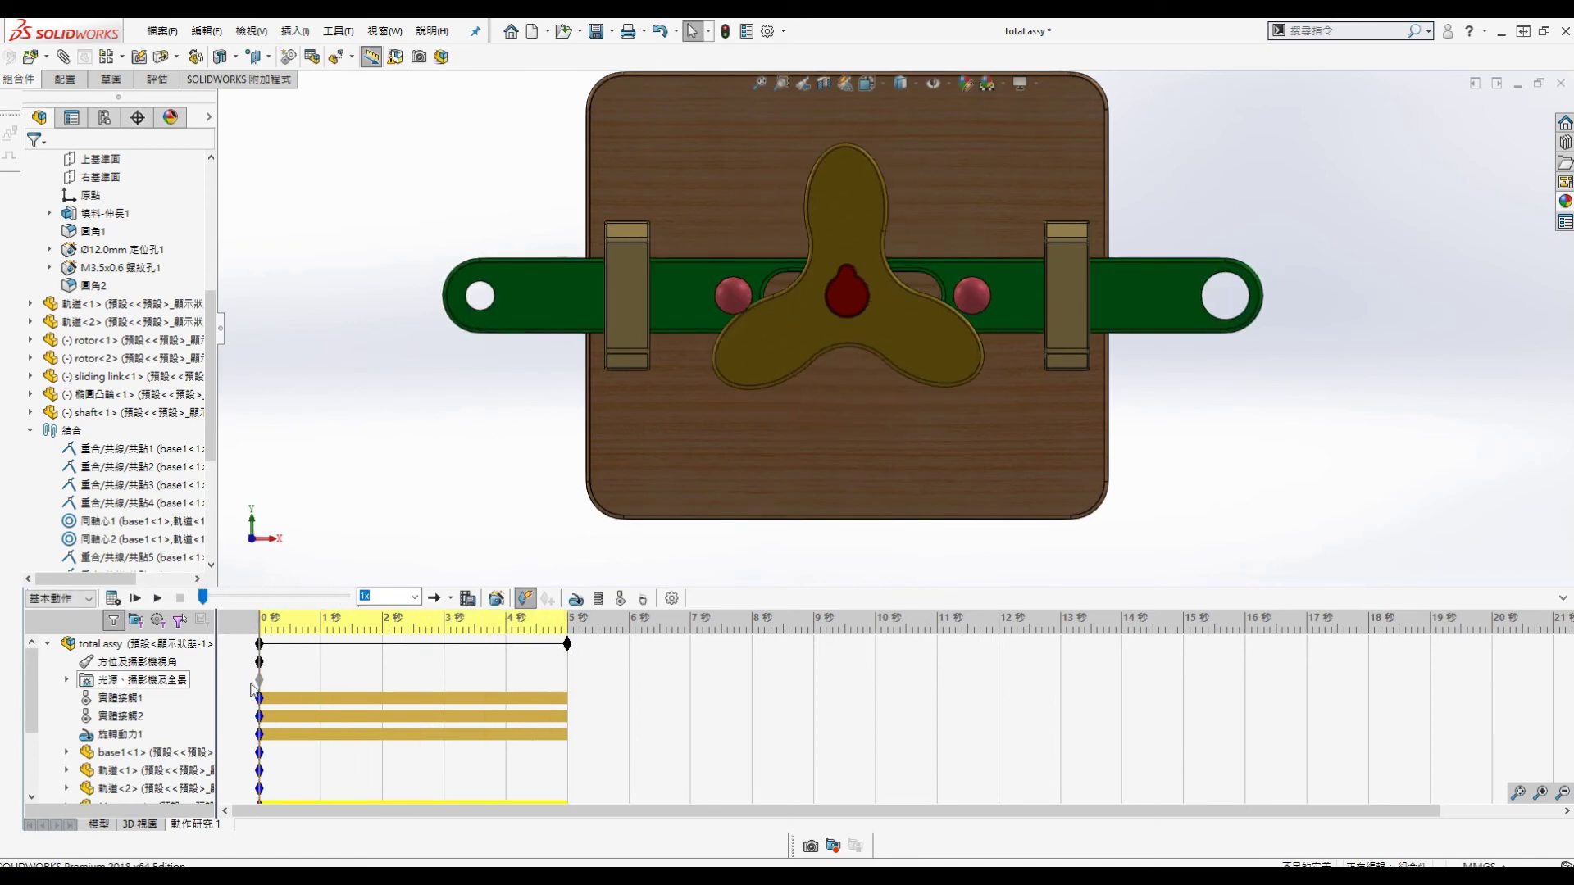
left_click(746, 368)
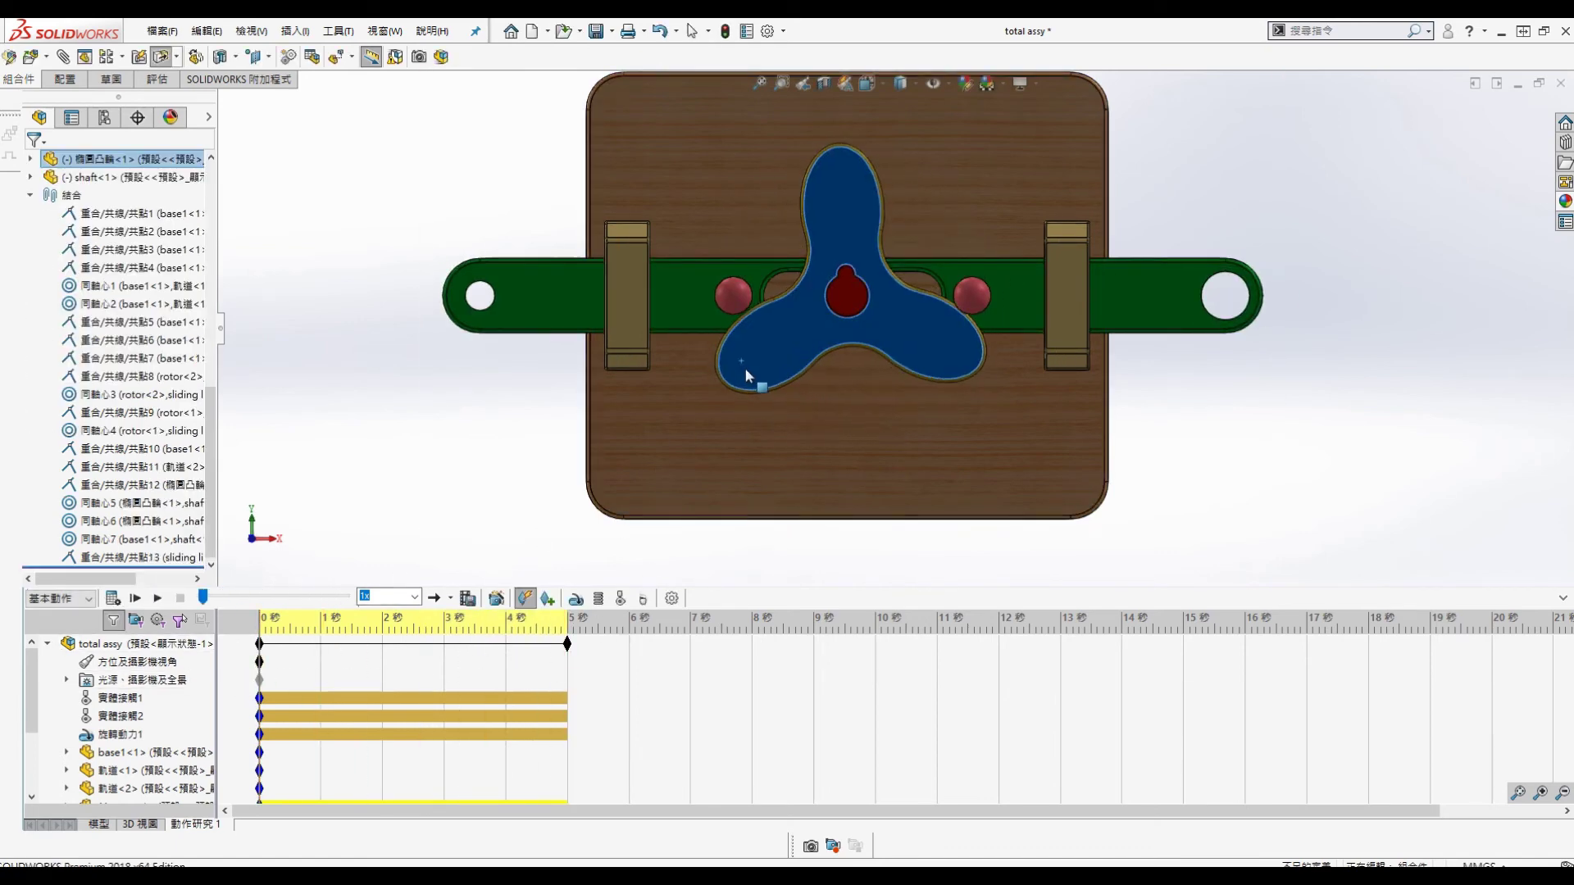
left_click(113, 598)
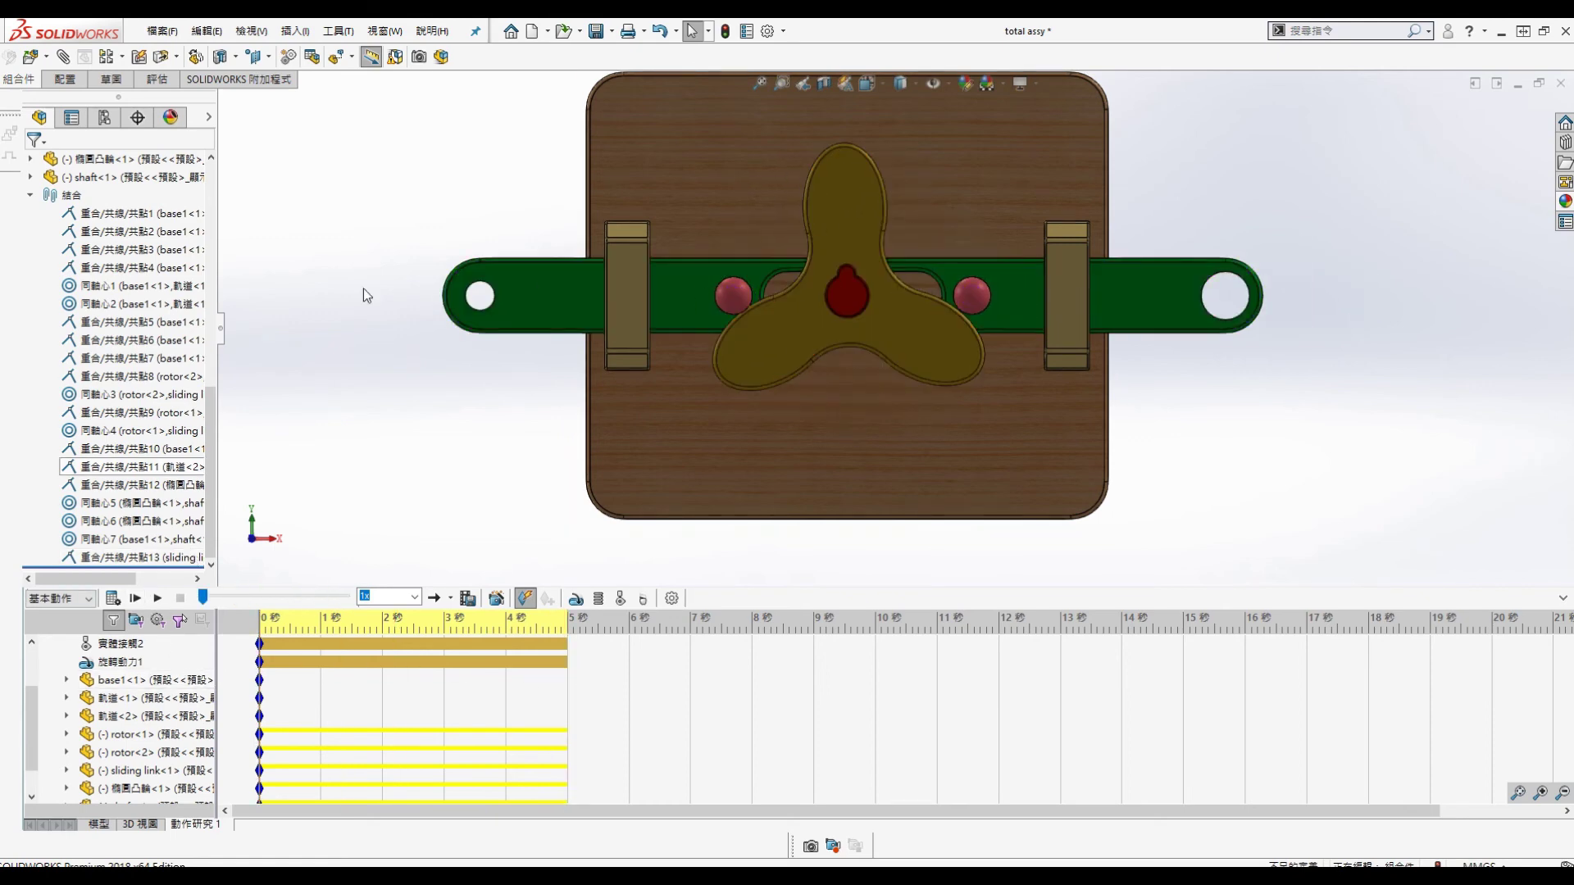
Step: Change the study type to Motion Analysis and calculate it, closing the solver message window
left_click(62, 618)
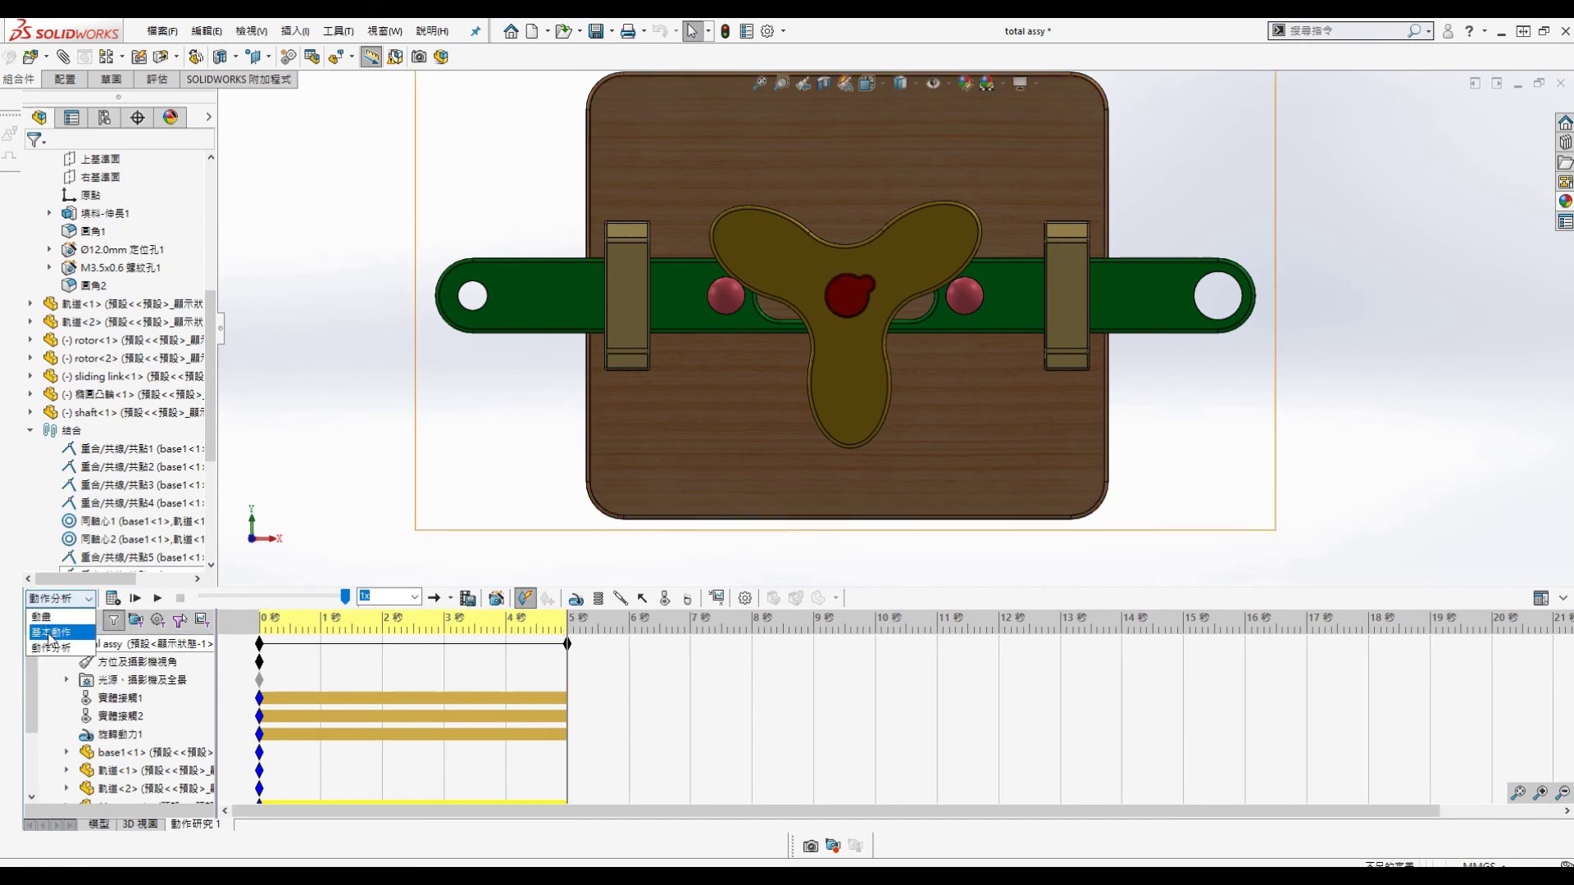
left_click(51, 647)
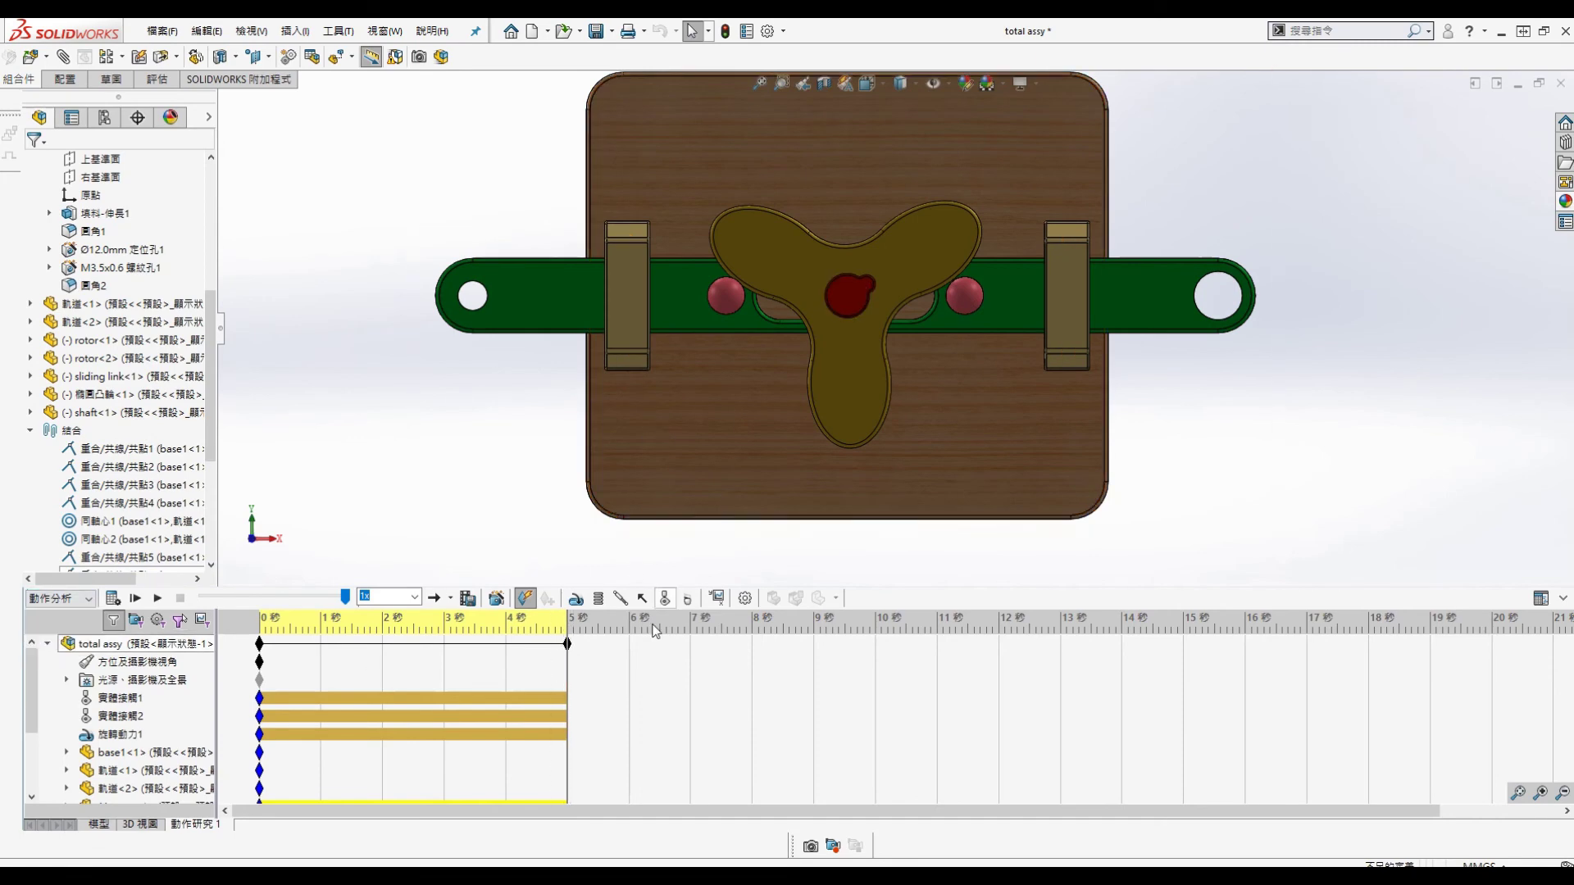
left_click(112, 600)
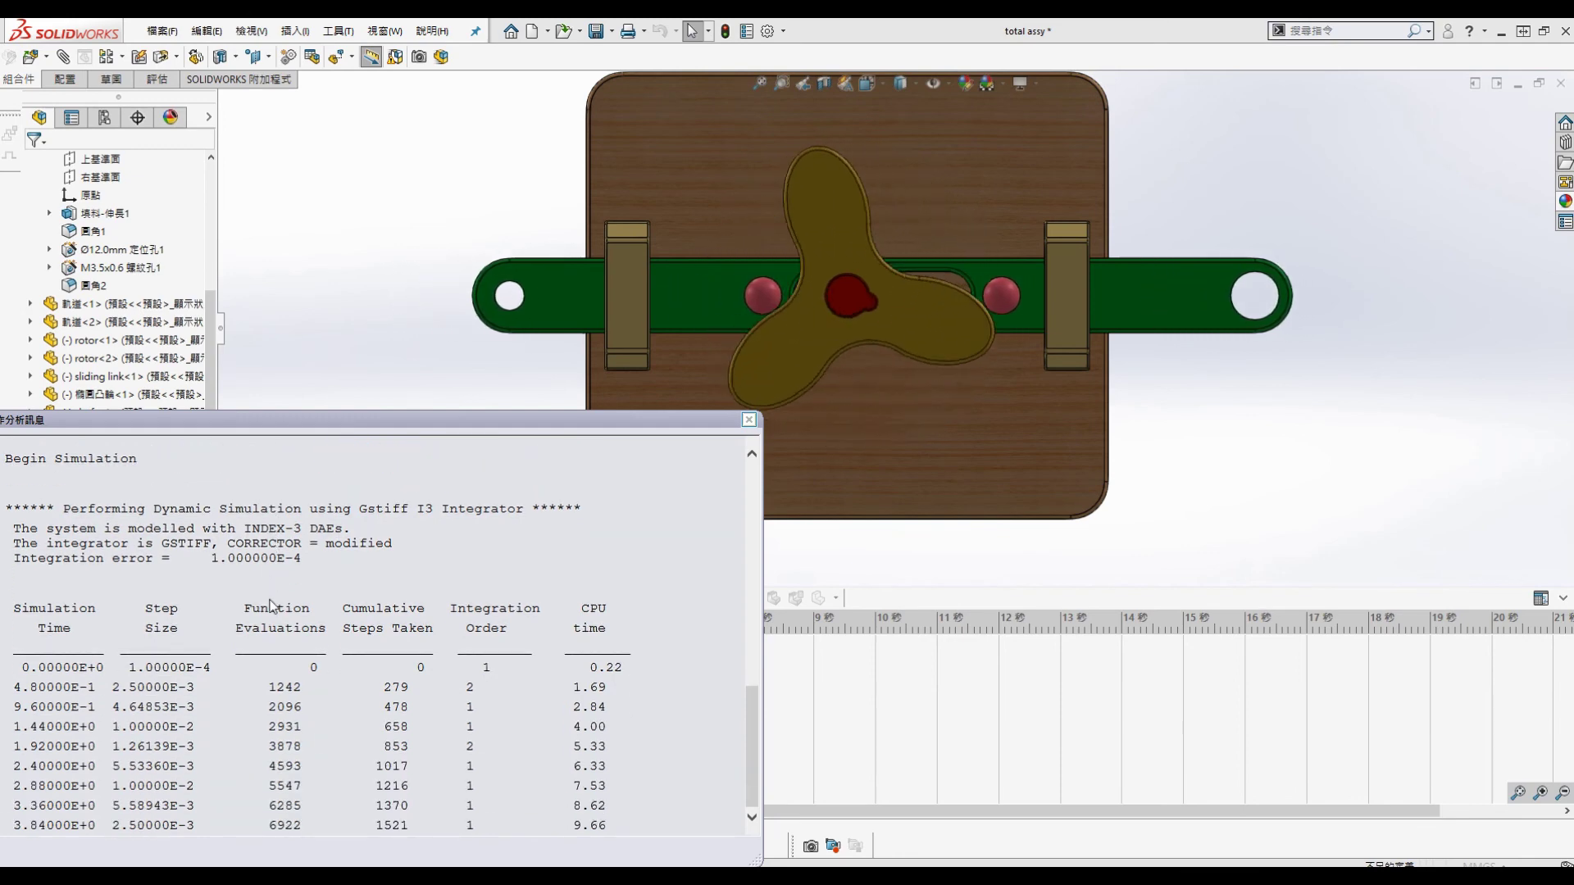
left_click(749, 420)
Step: Extend the study duration to 15 seconds and disable playback of view keys for orientation and camera views
key("ctrl+7")
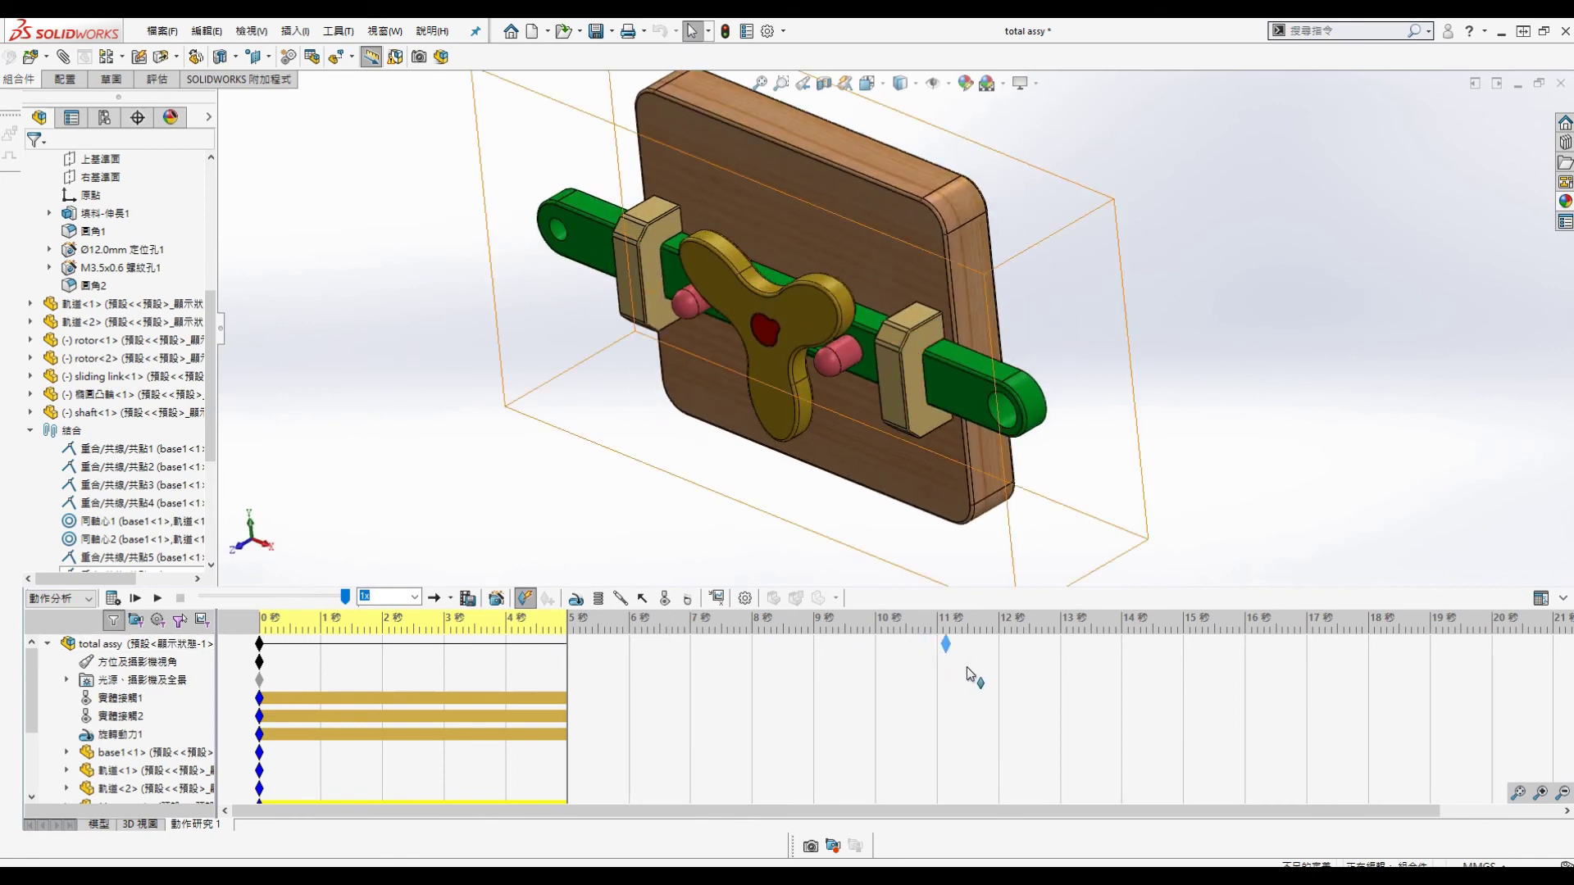
left_click_drag(1186, 693, 1185, 691)
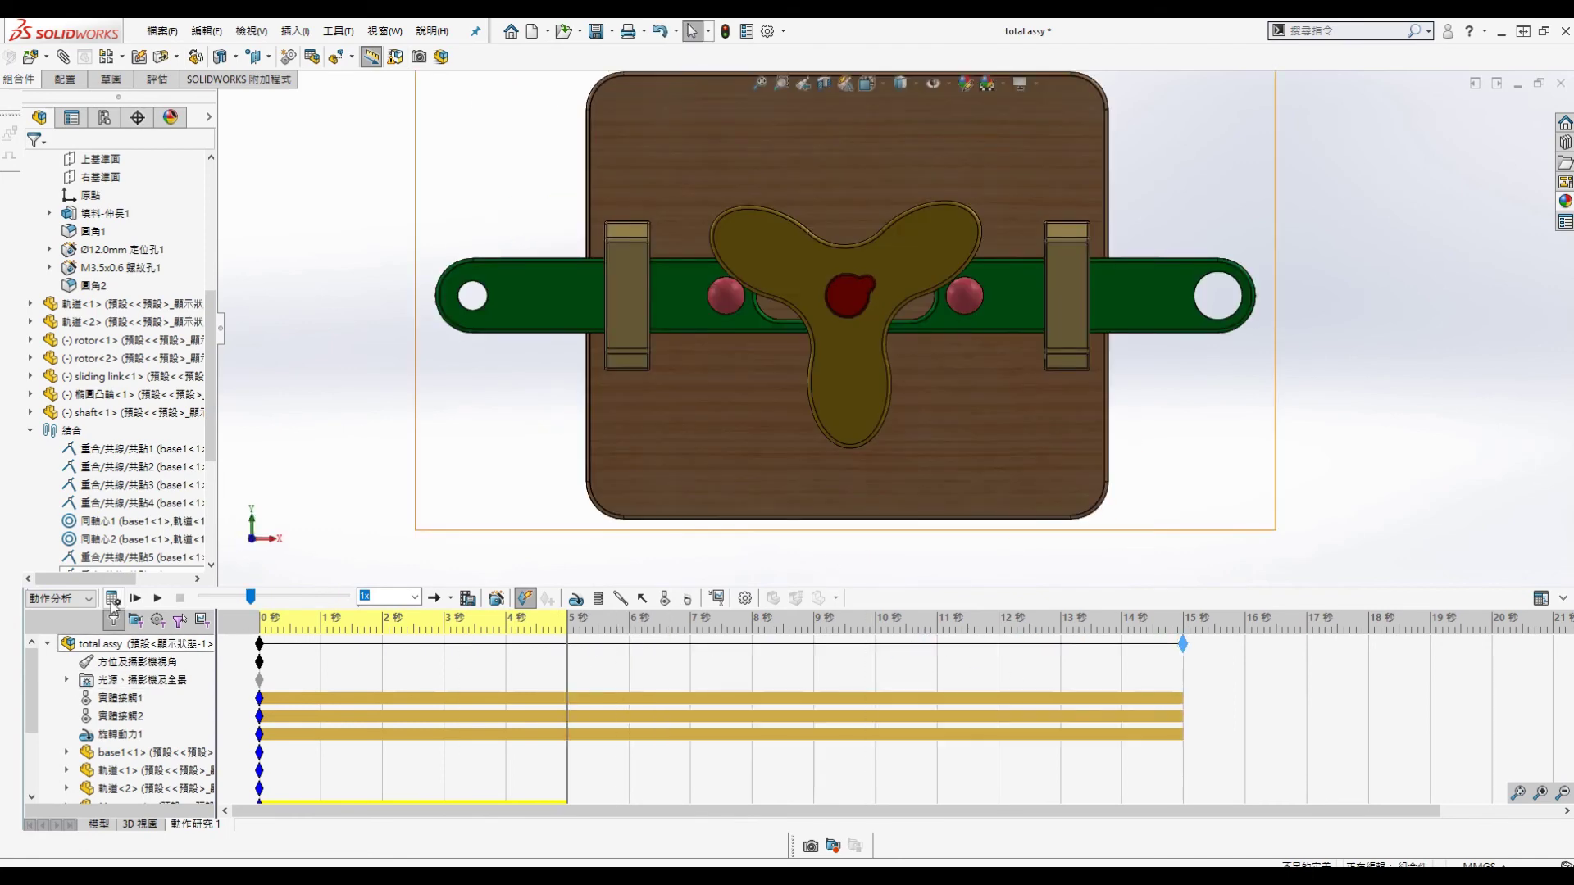
key("ctrl+7")
right_click(125, 659)
left_click(172, 670)
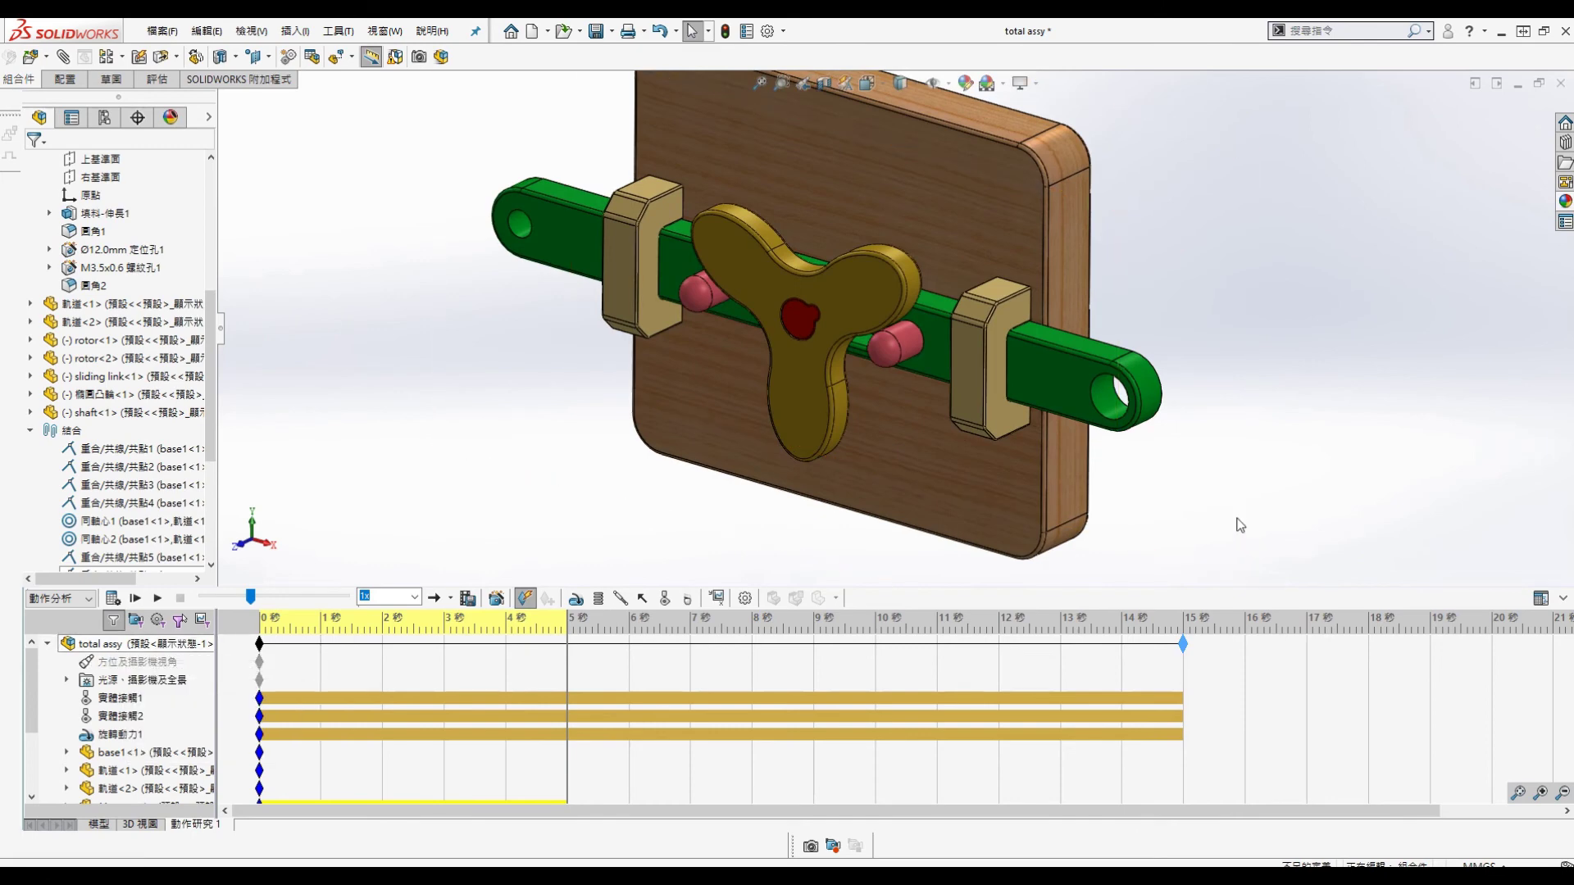
Step: Calculate the 15-second motion analysis and play it back from the start
left_click(117, 599)
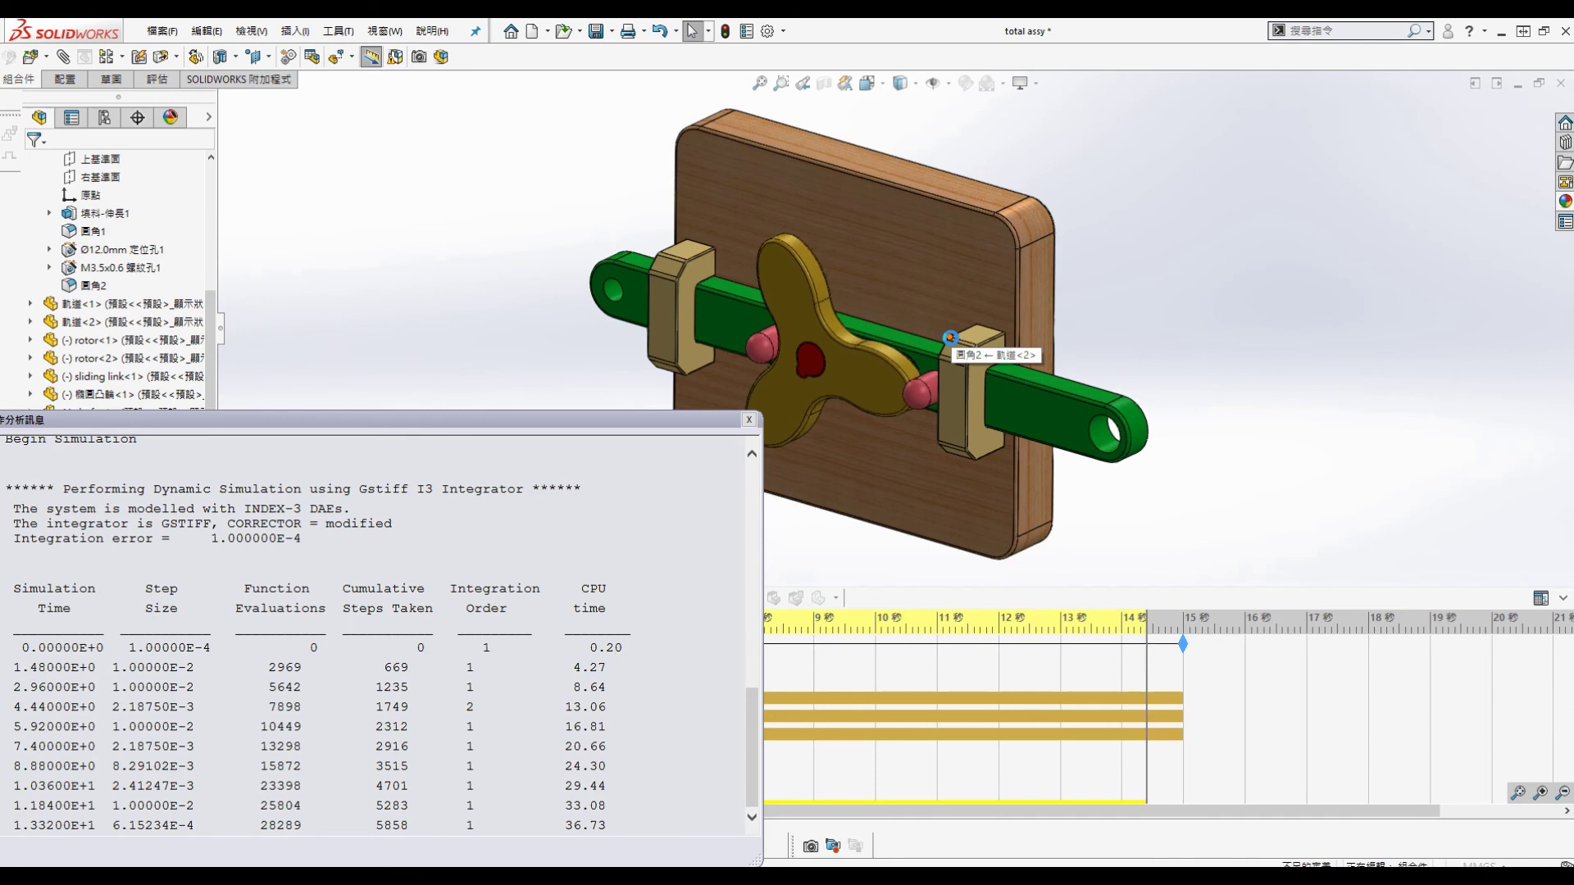
left_click_drag(414, 420, 478, 282)
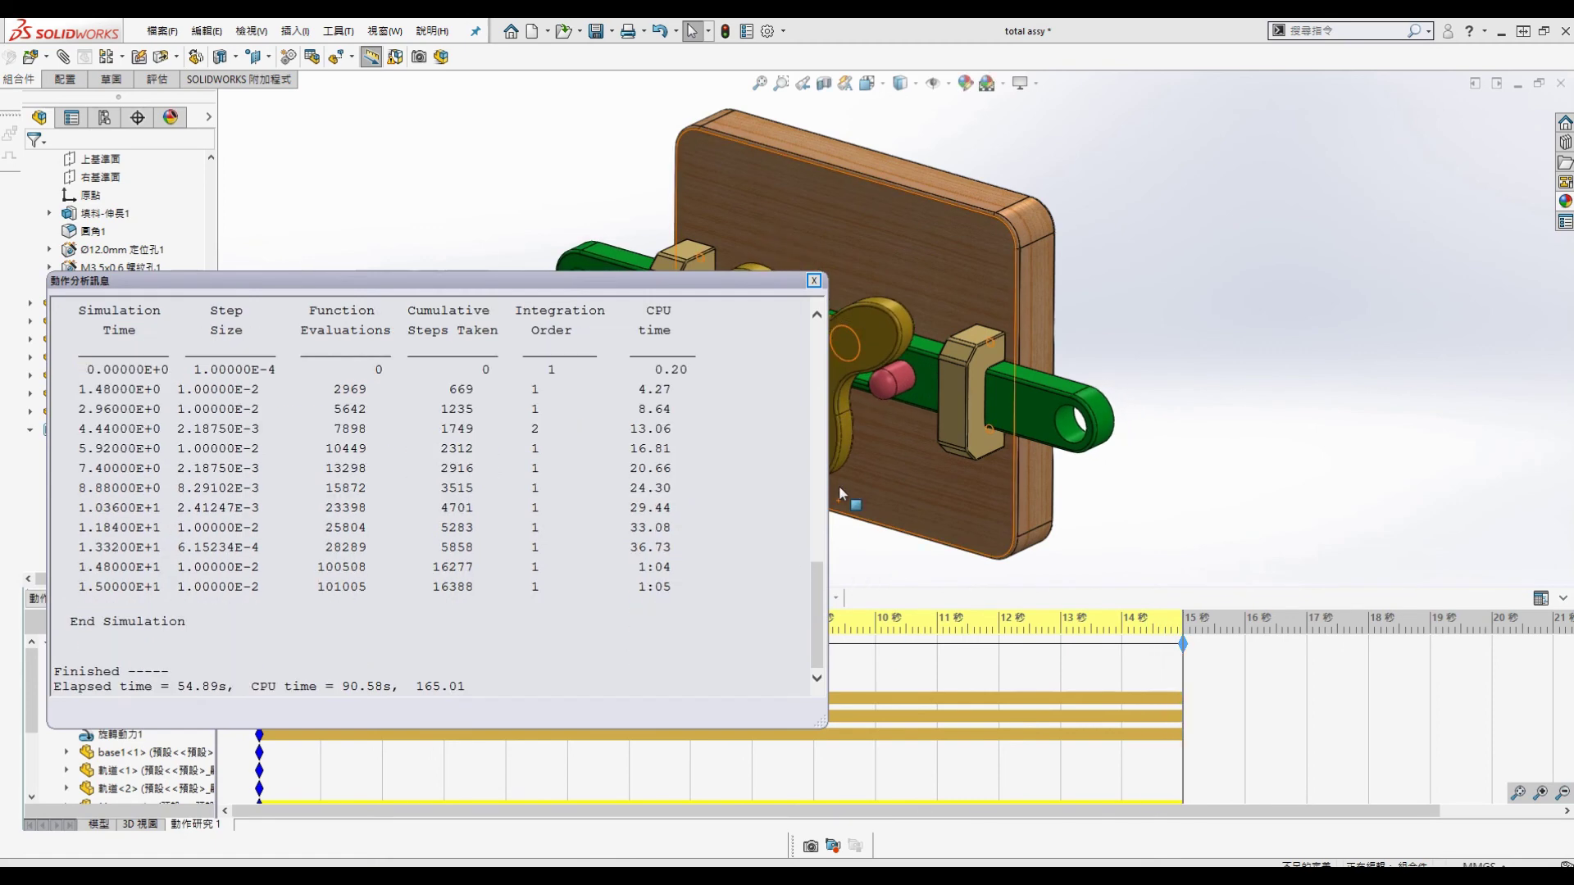
left_click(814, 280)
left_click(136, 599)
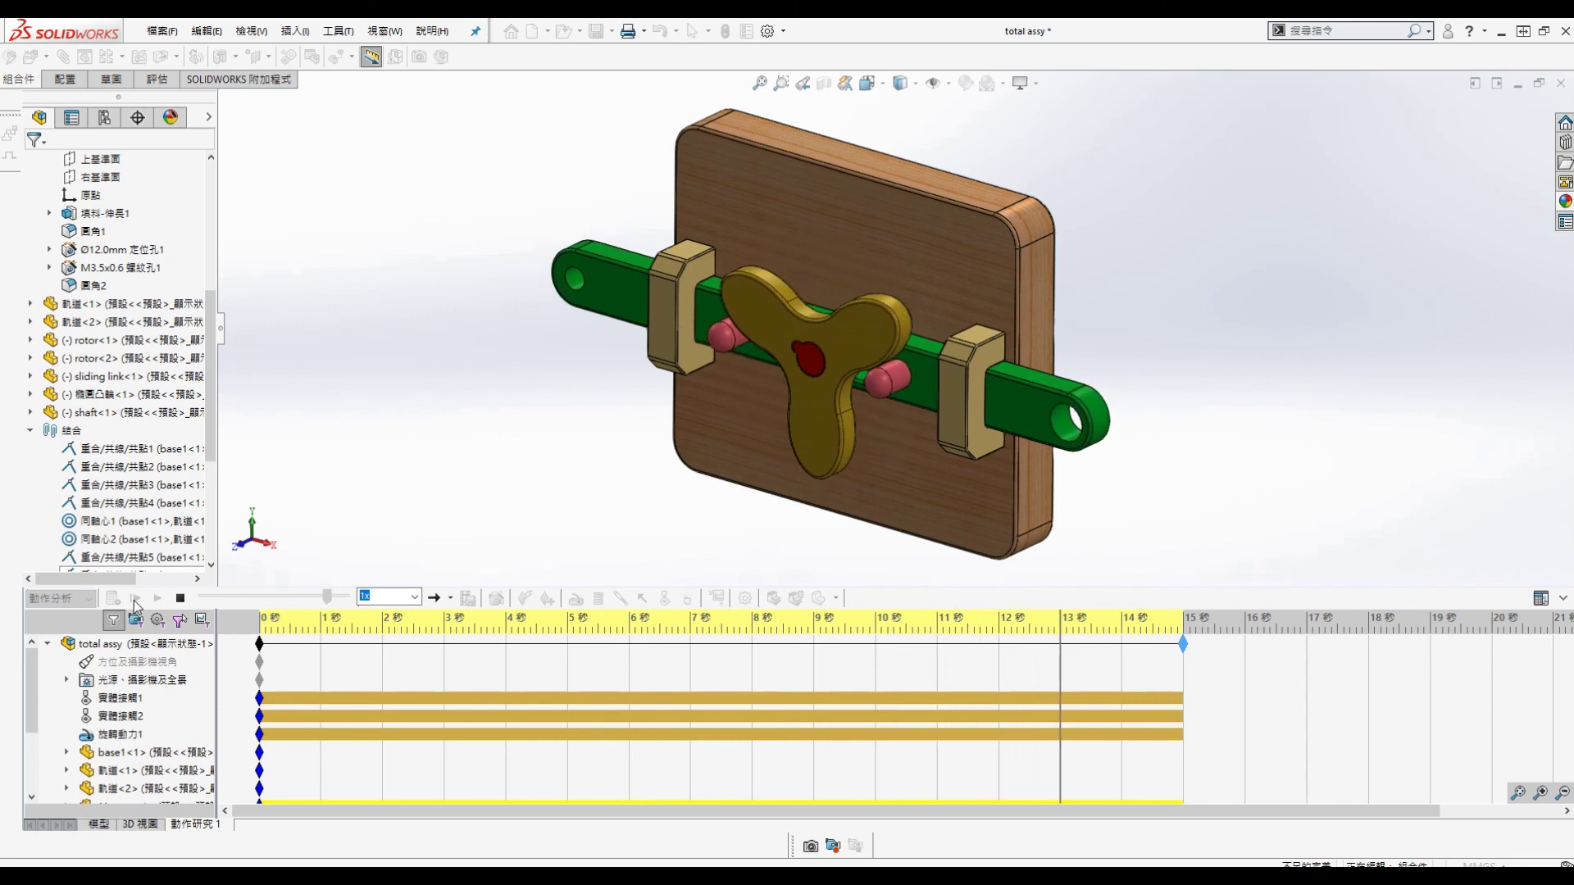
Step: Plot the X component of linear displacement against time for the edge of the sliding link's larger end hole
left_click(717, 597)
left_click(90, 212)
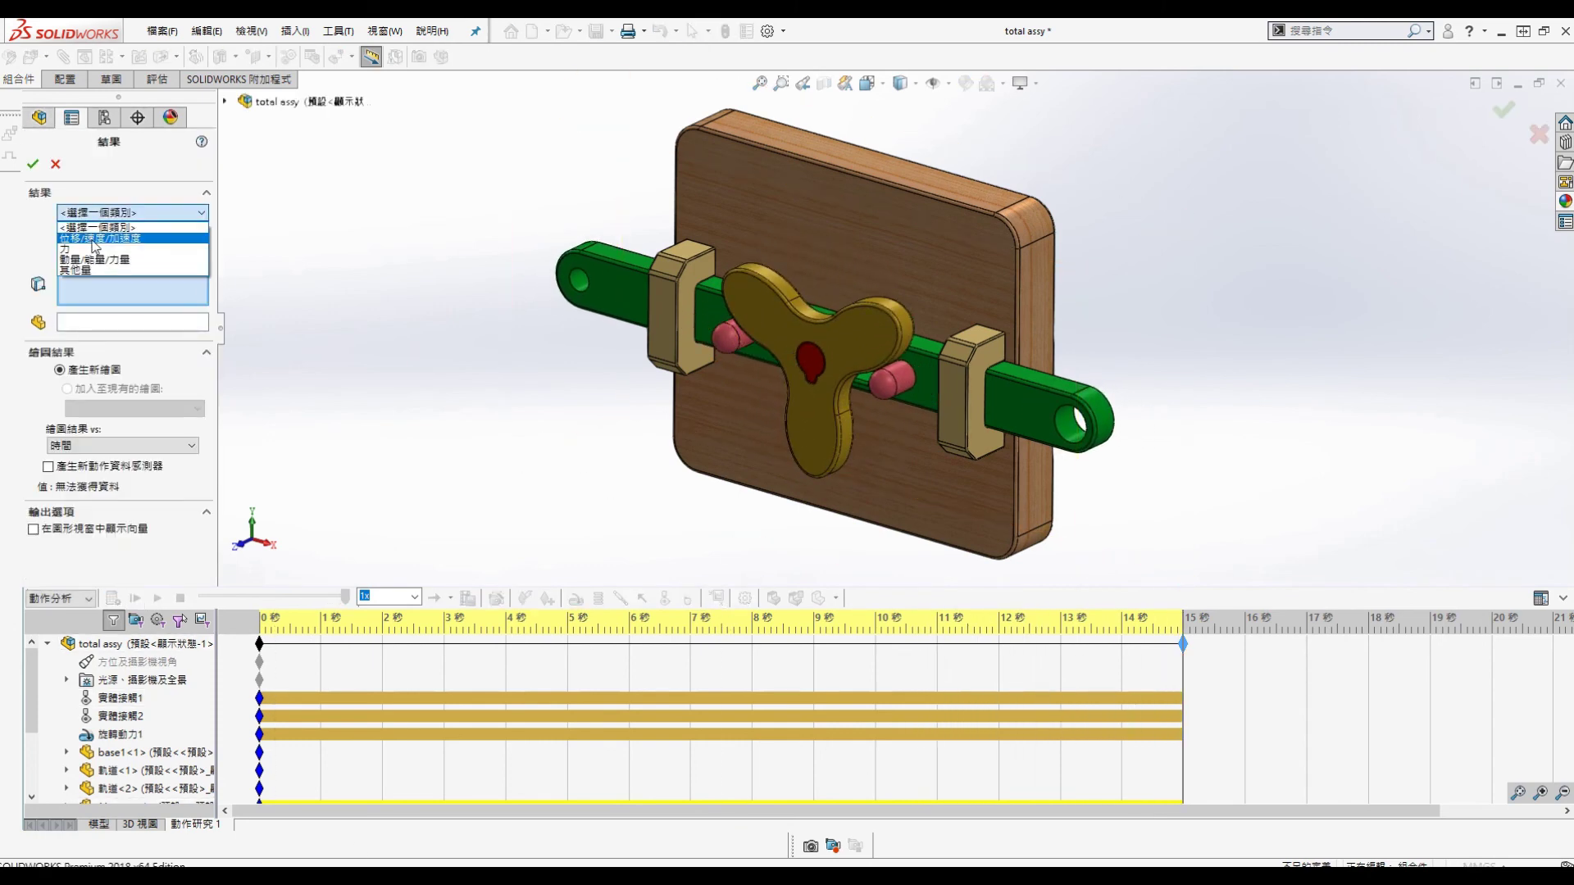
left_click(95, 238)
left_click(131, 235)
left_click(94, 271)
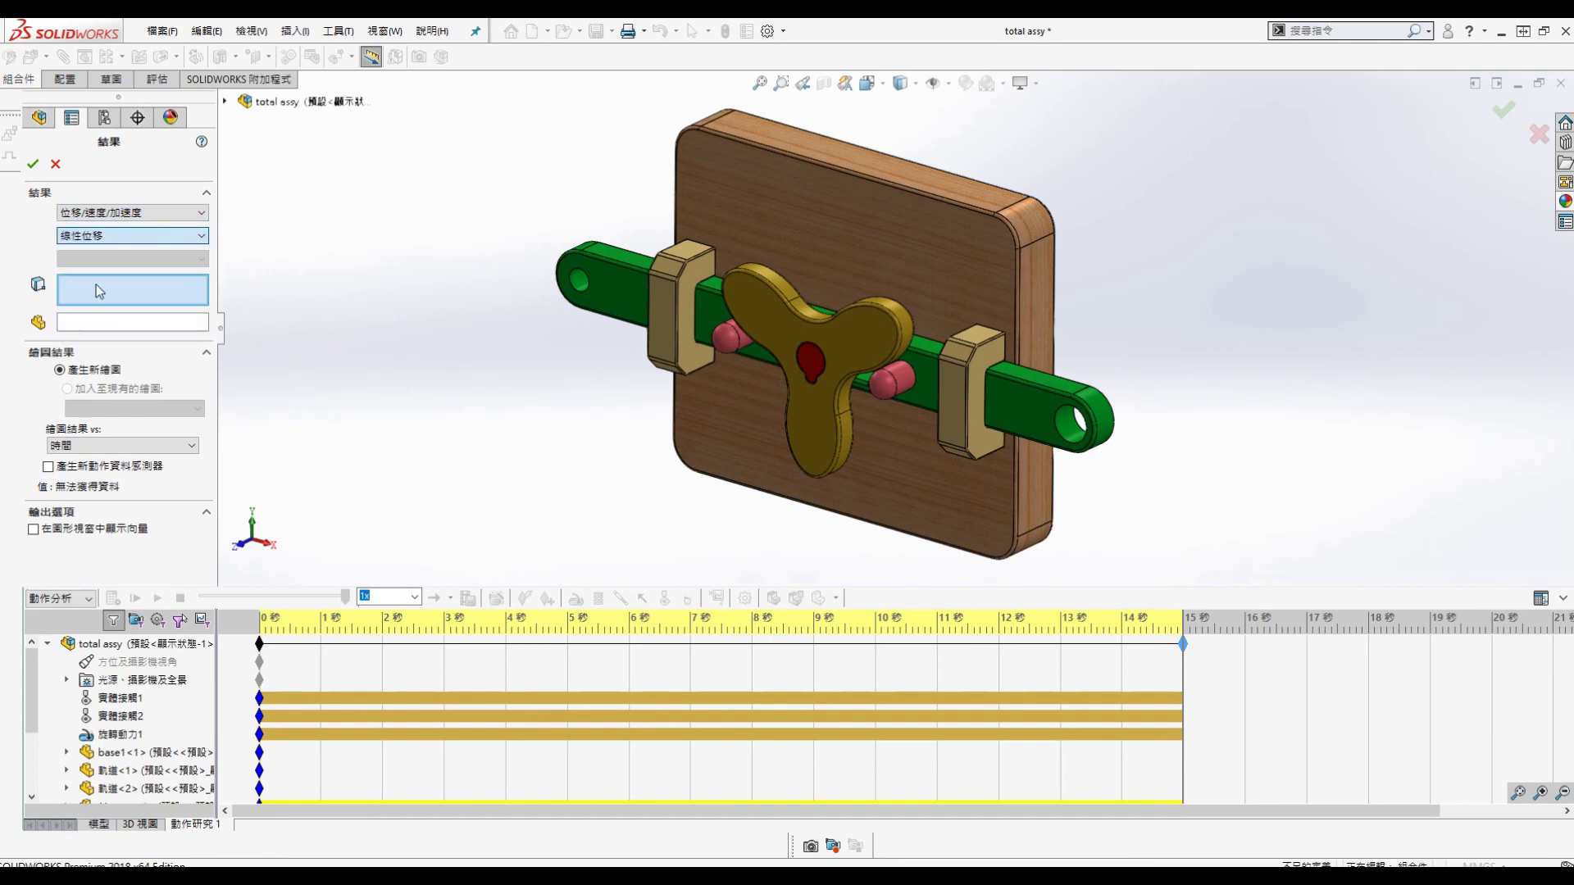
left_click(1056, 428)
left_click(129, 259)
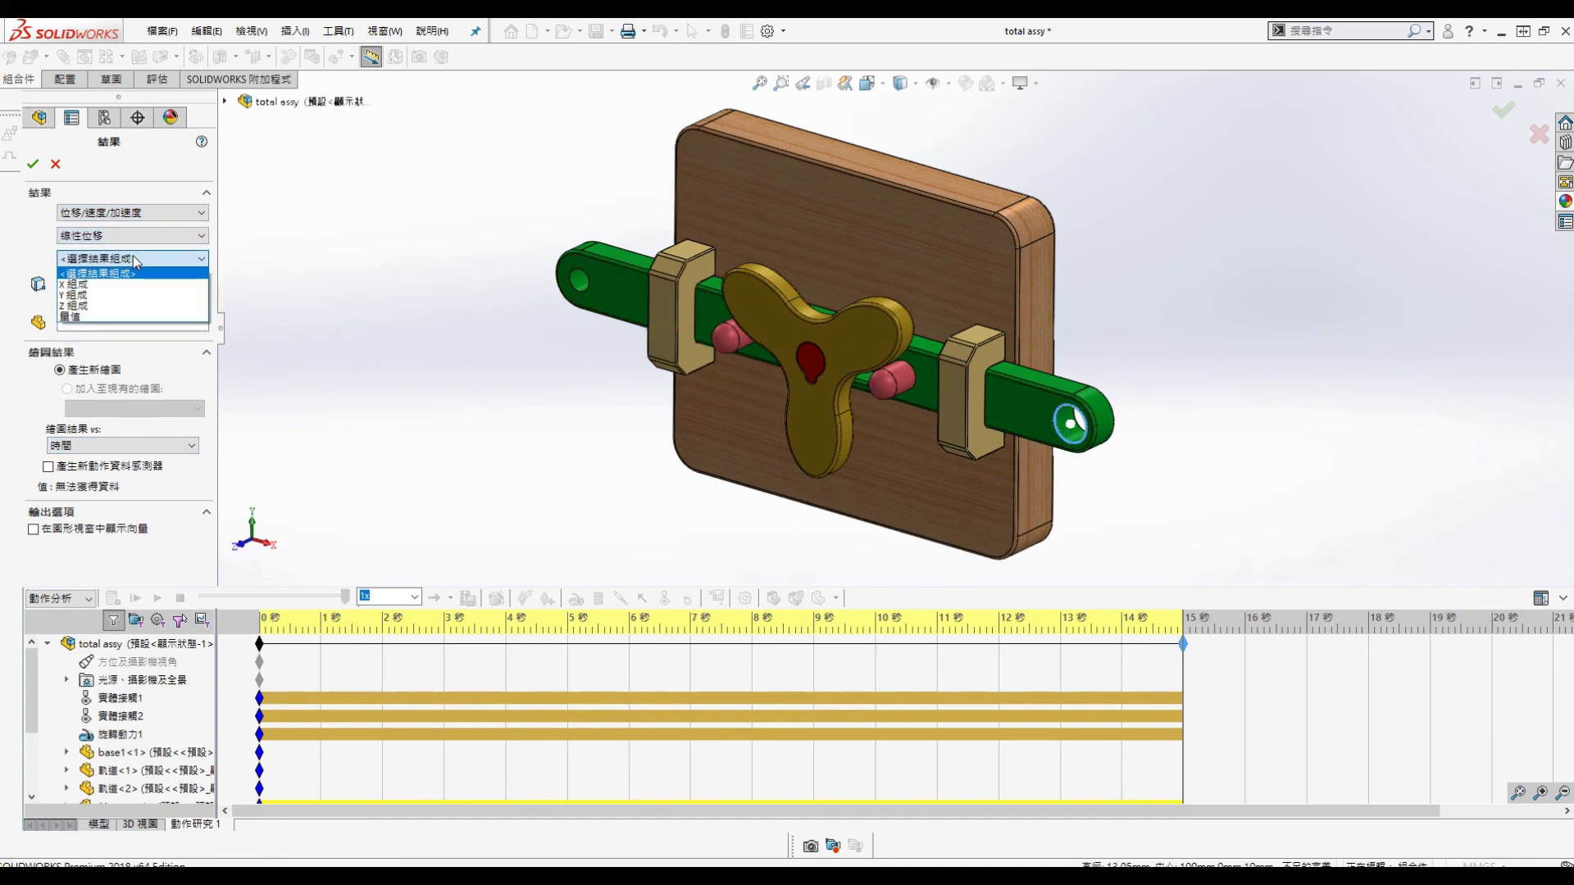
left_click(130, 285)
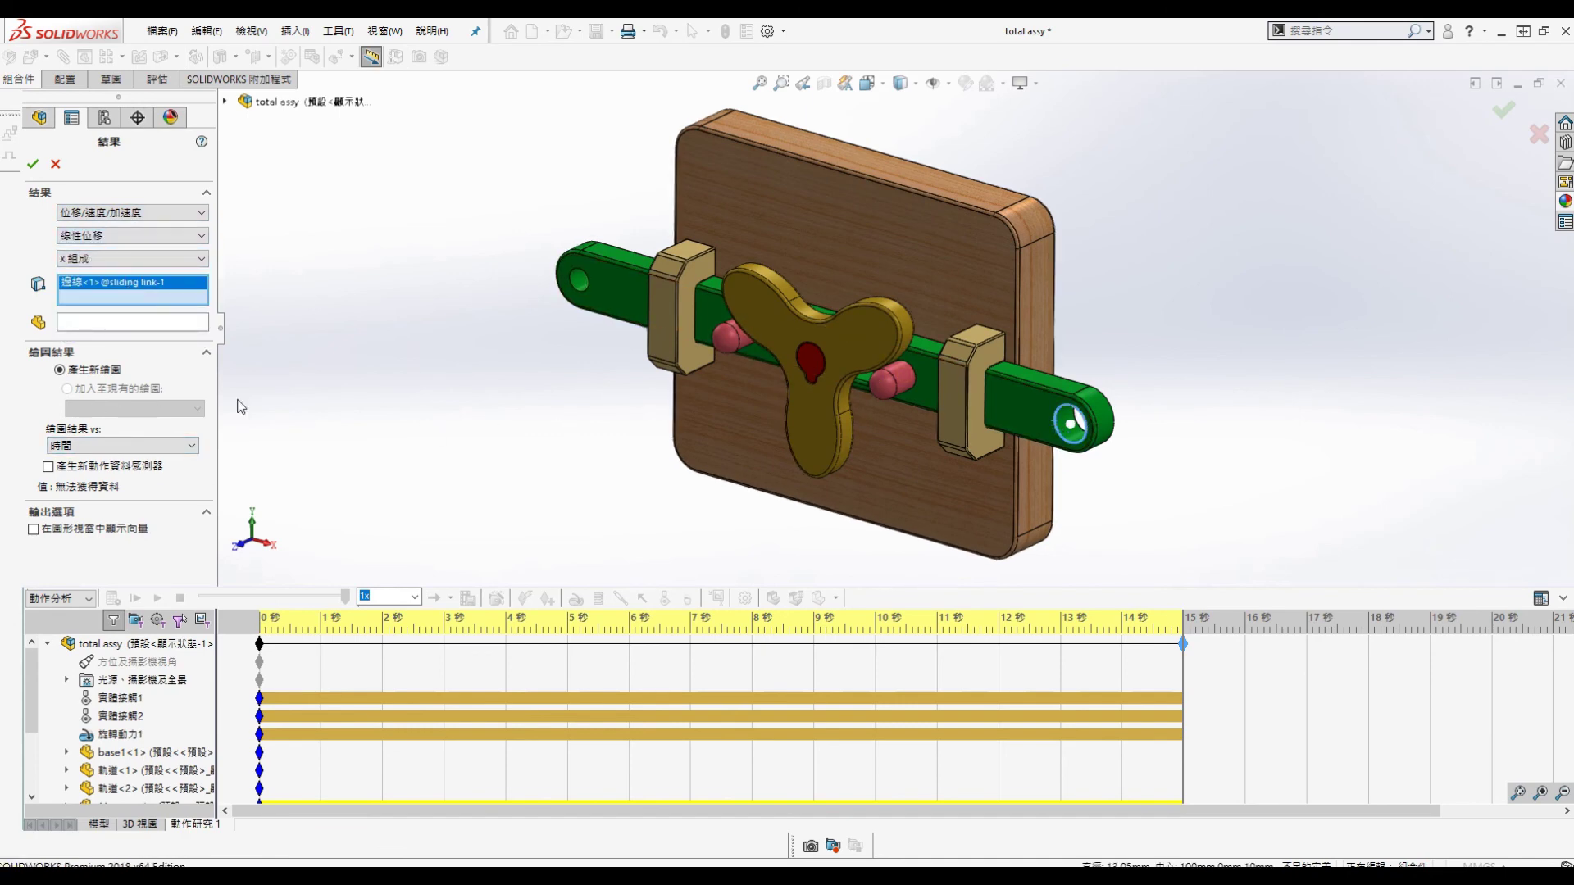
left_click(33, 165)
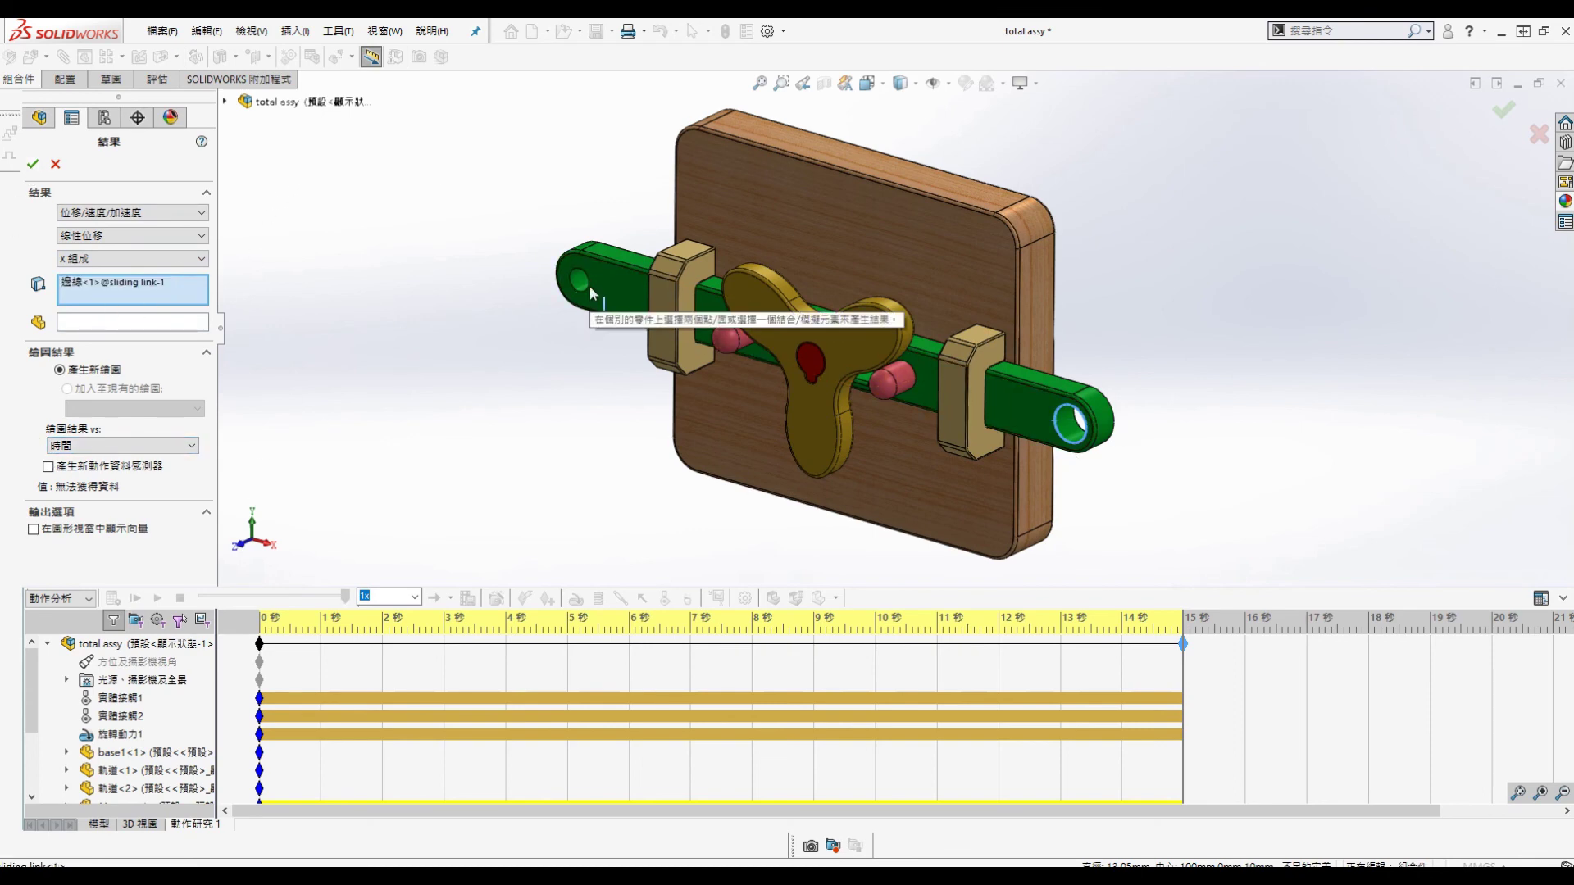
left_click(1055, 423)
left_click(33, 165)
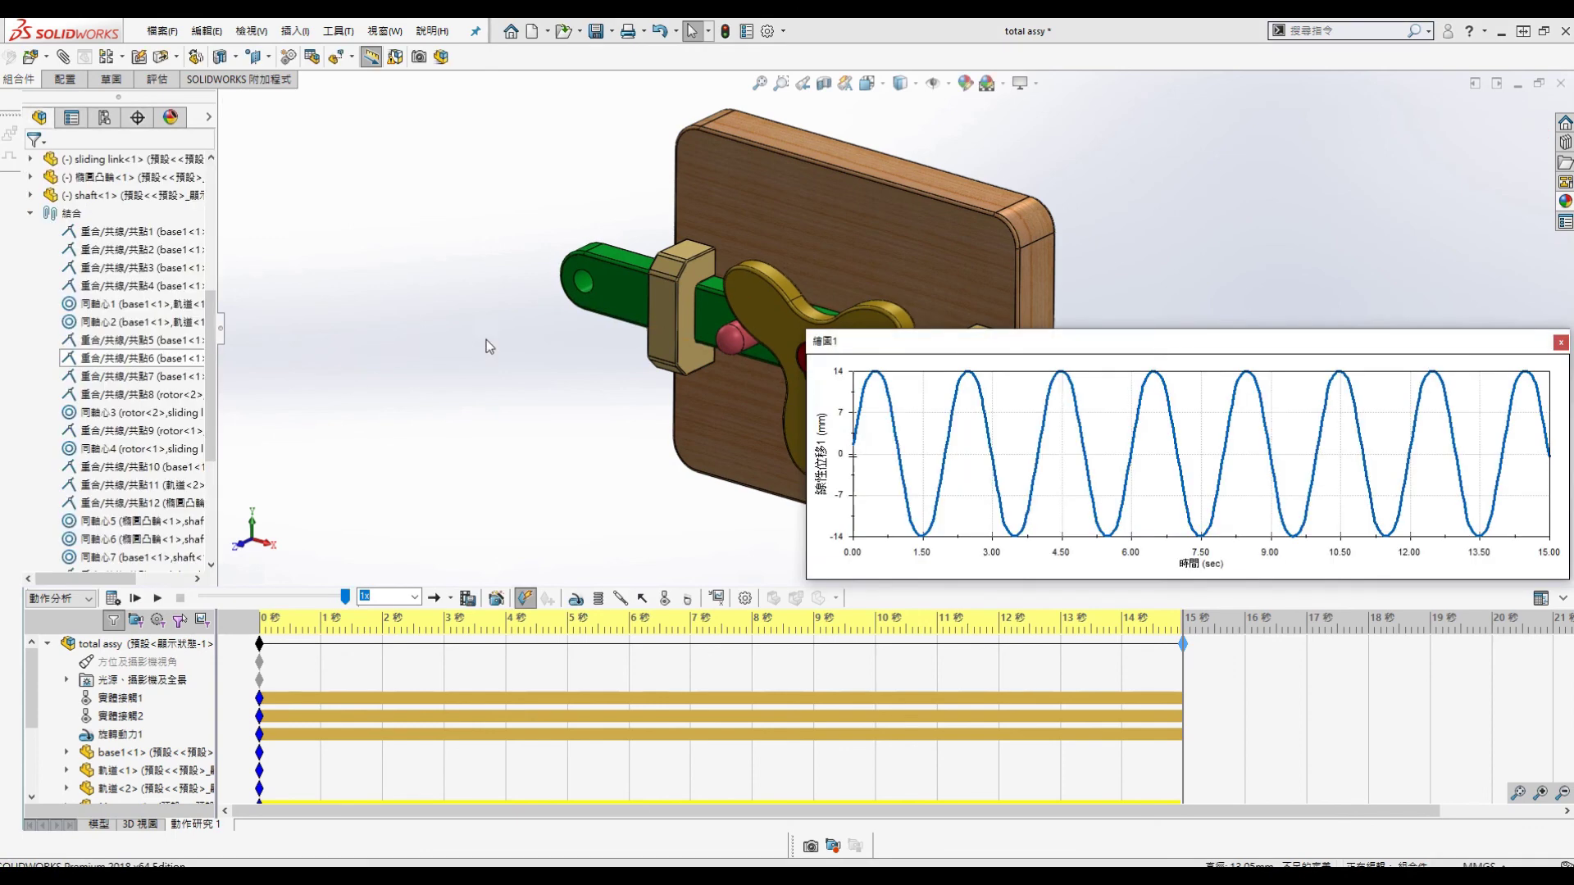
Step: Move the displacement plot clear of the model and shrink it to a small graph
left_click_drag(1384, 352, 1363, 110)
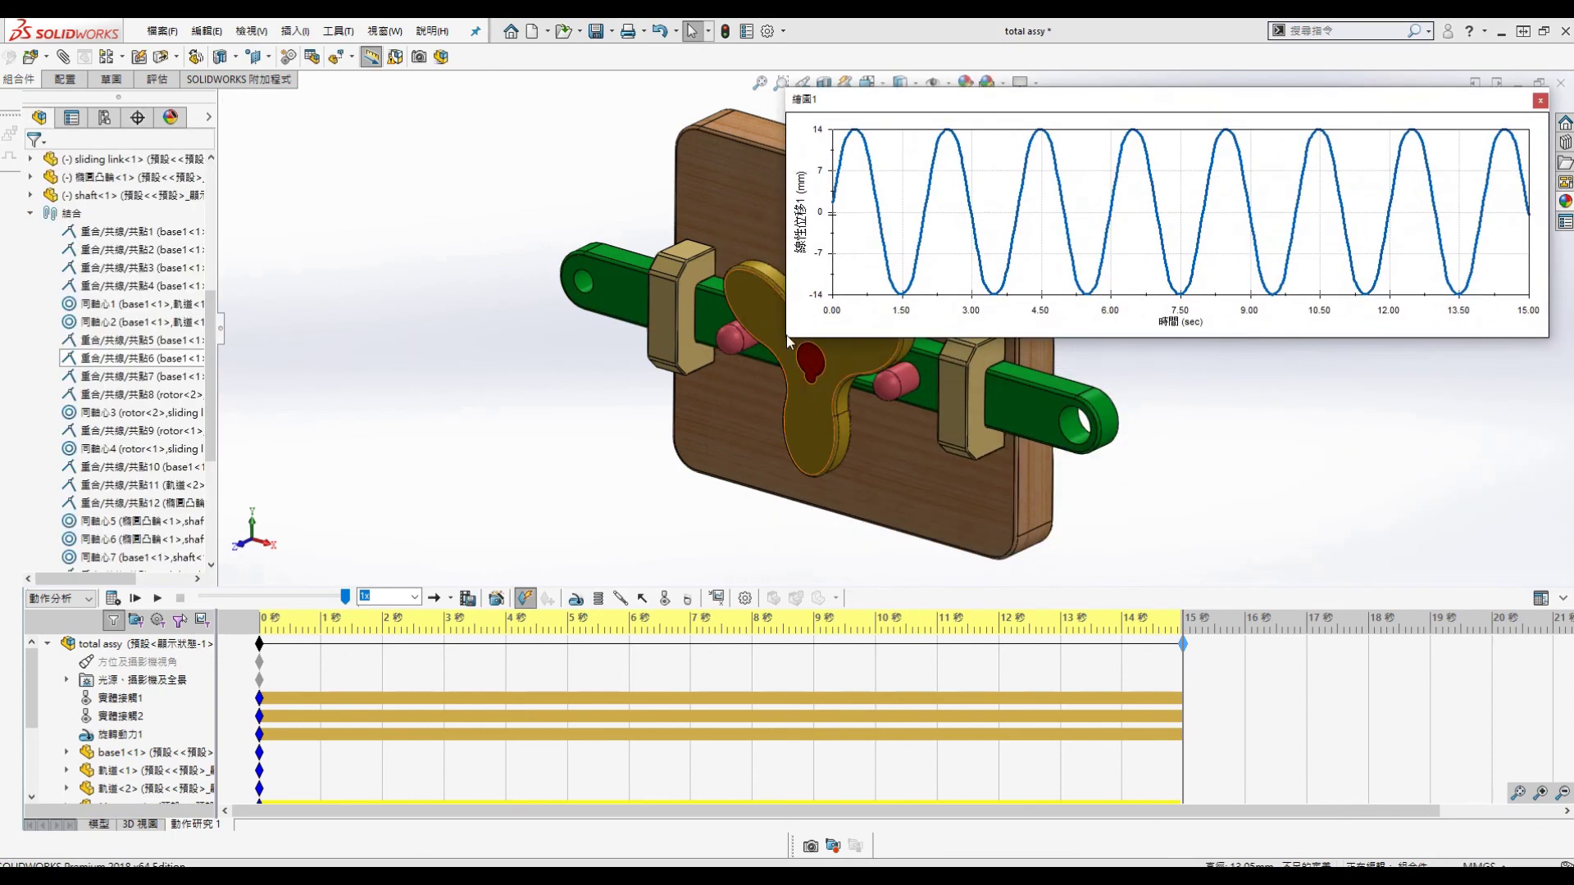
left_click_drag(789, 340, 1322, 264)
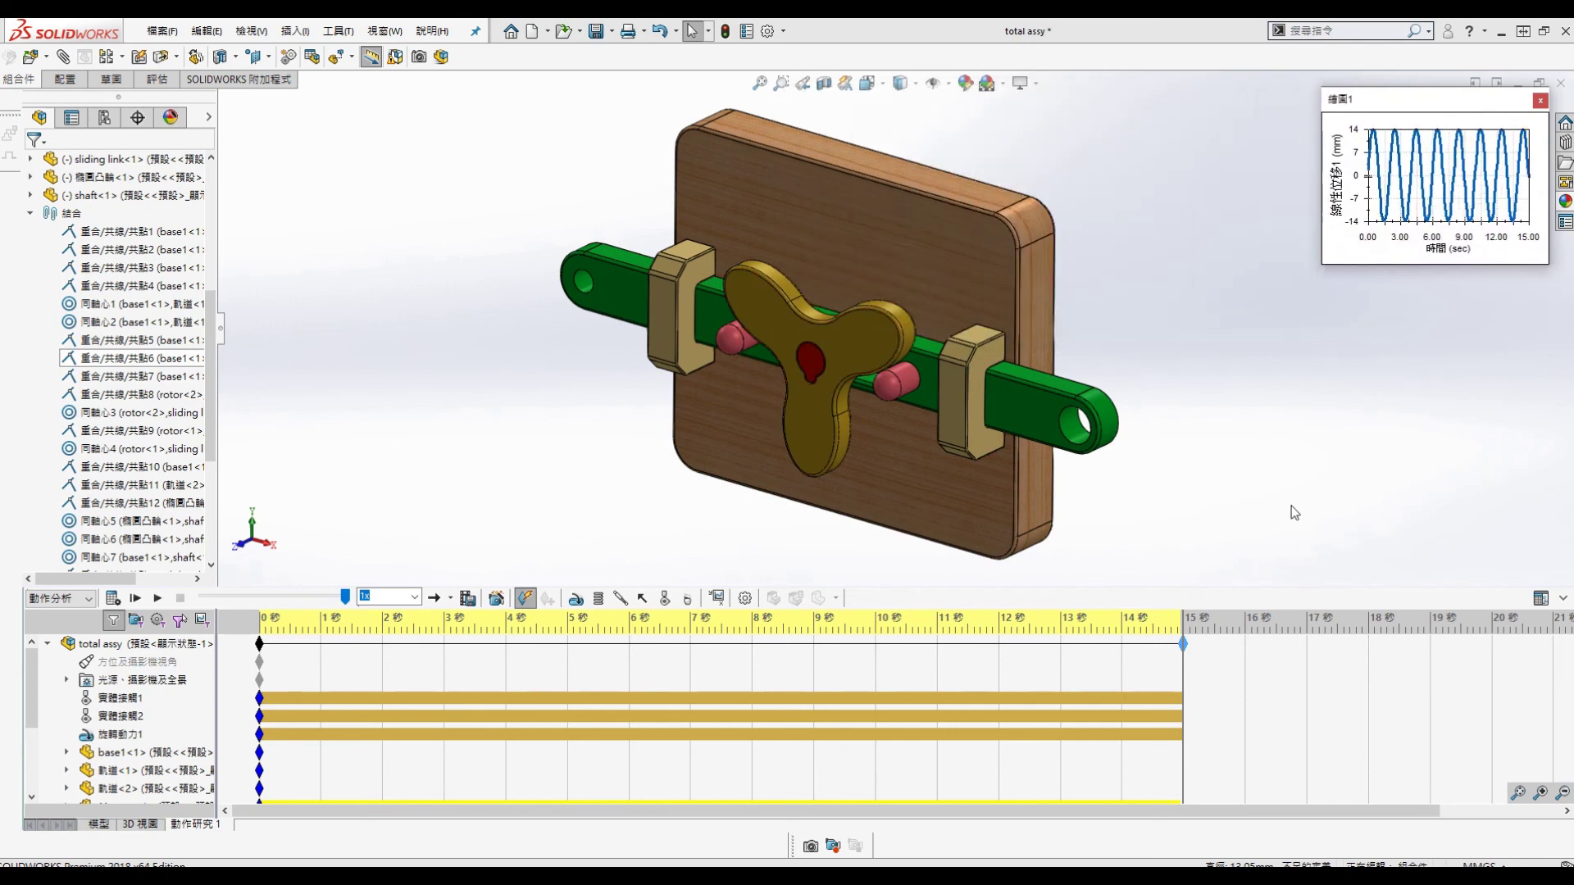
left_click(1377, 490)
Step: Plot the X component of linear velocity against time for the sliding link's larger end hole
left_click(717, 598)
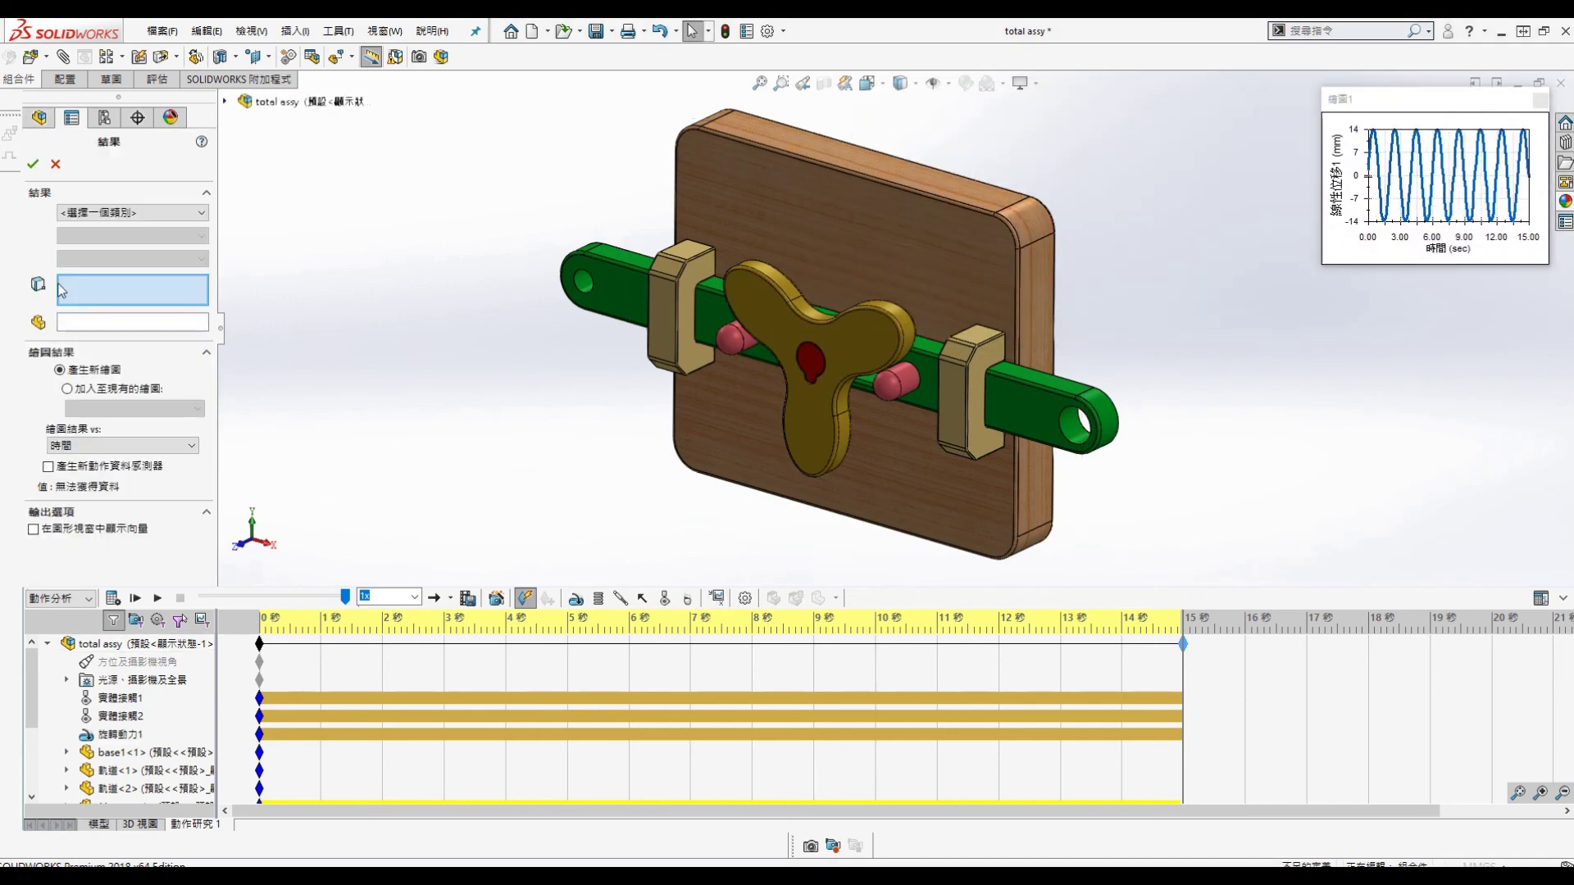
left_click(131, 213)
left_click(90, 240)
left_click(131, 235)
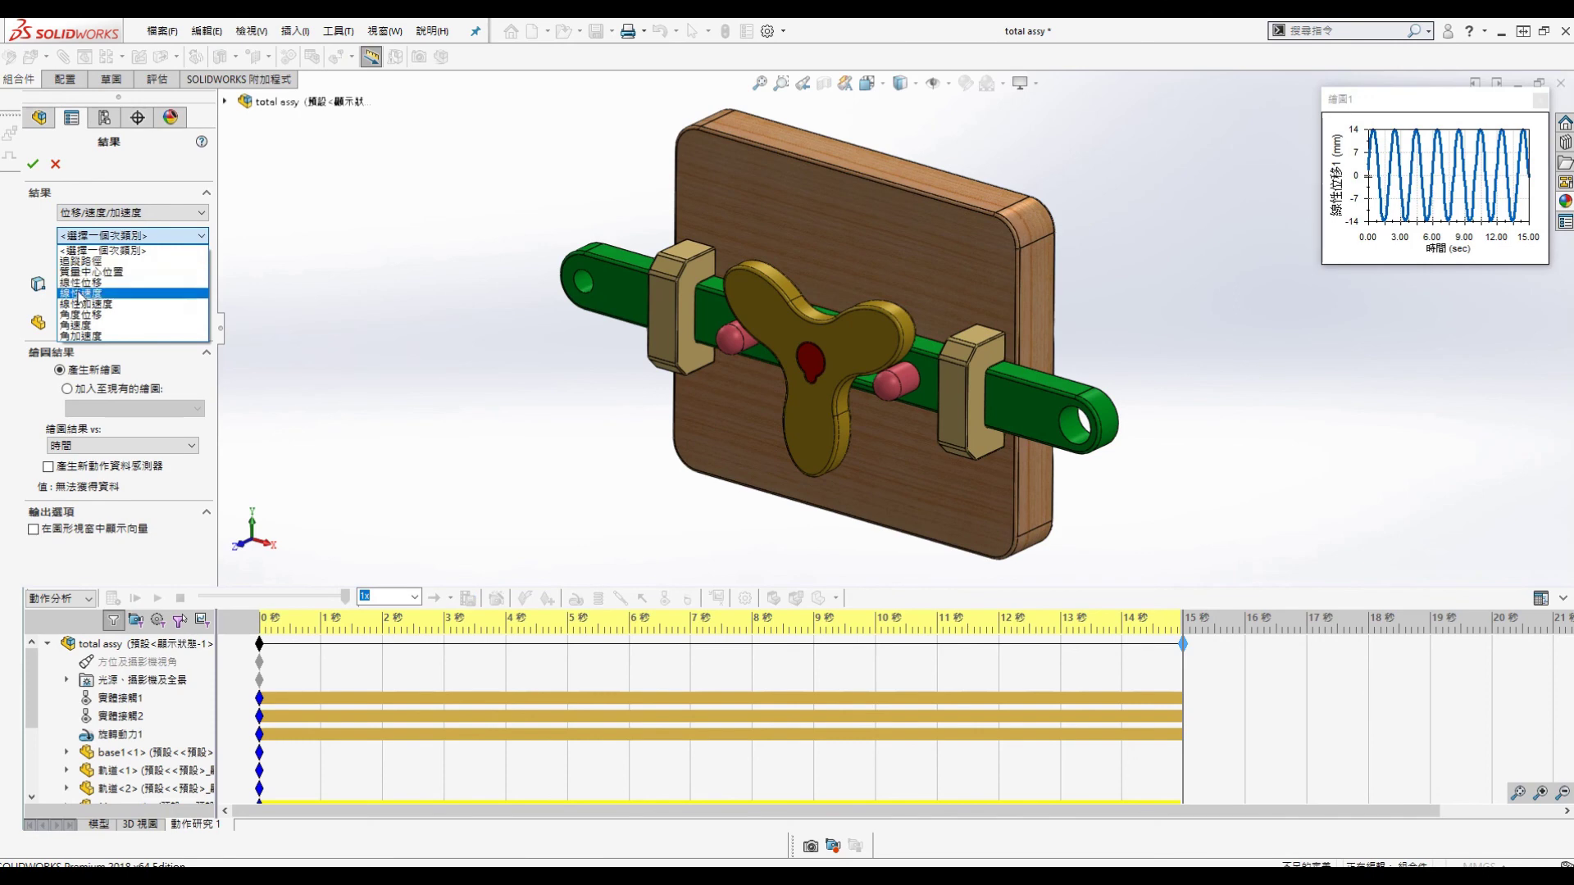
left_click(79, 293)
left_click(103, 258)
left_click(95, 284)
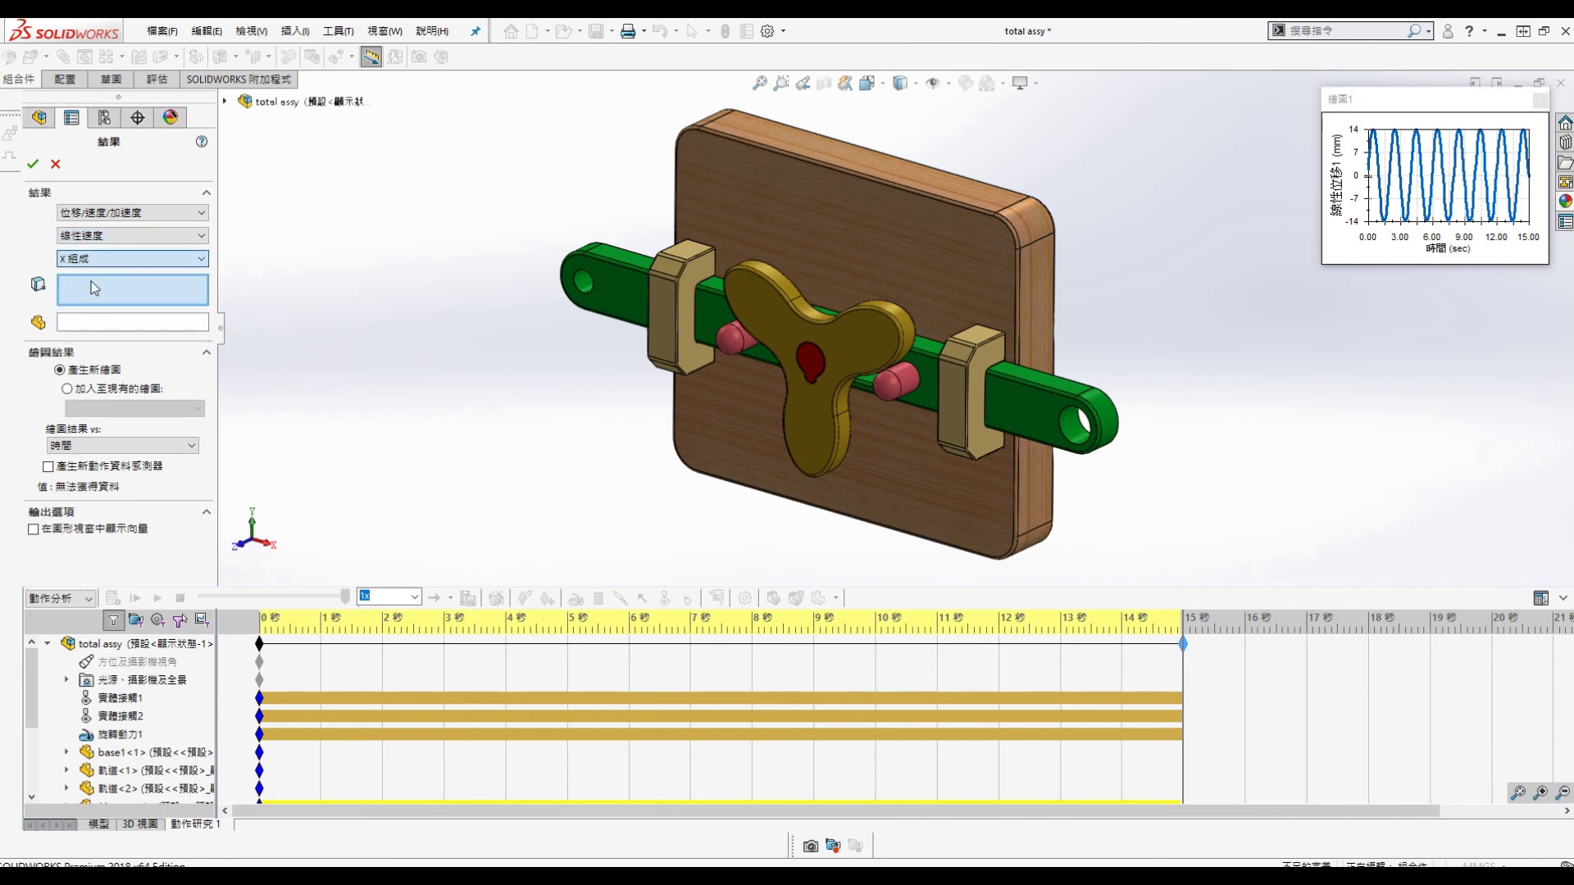
left_click(33, 165)
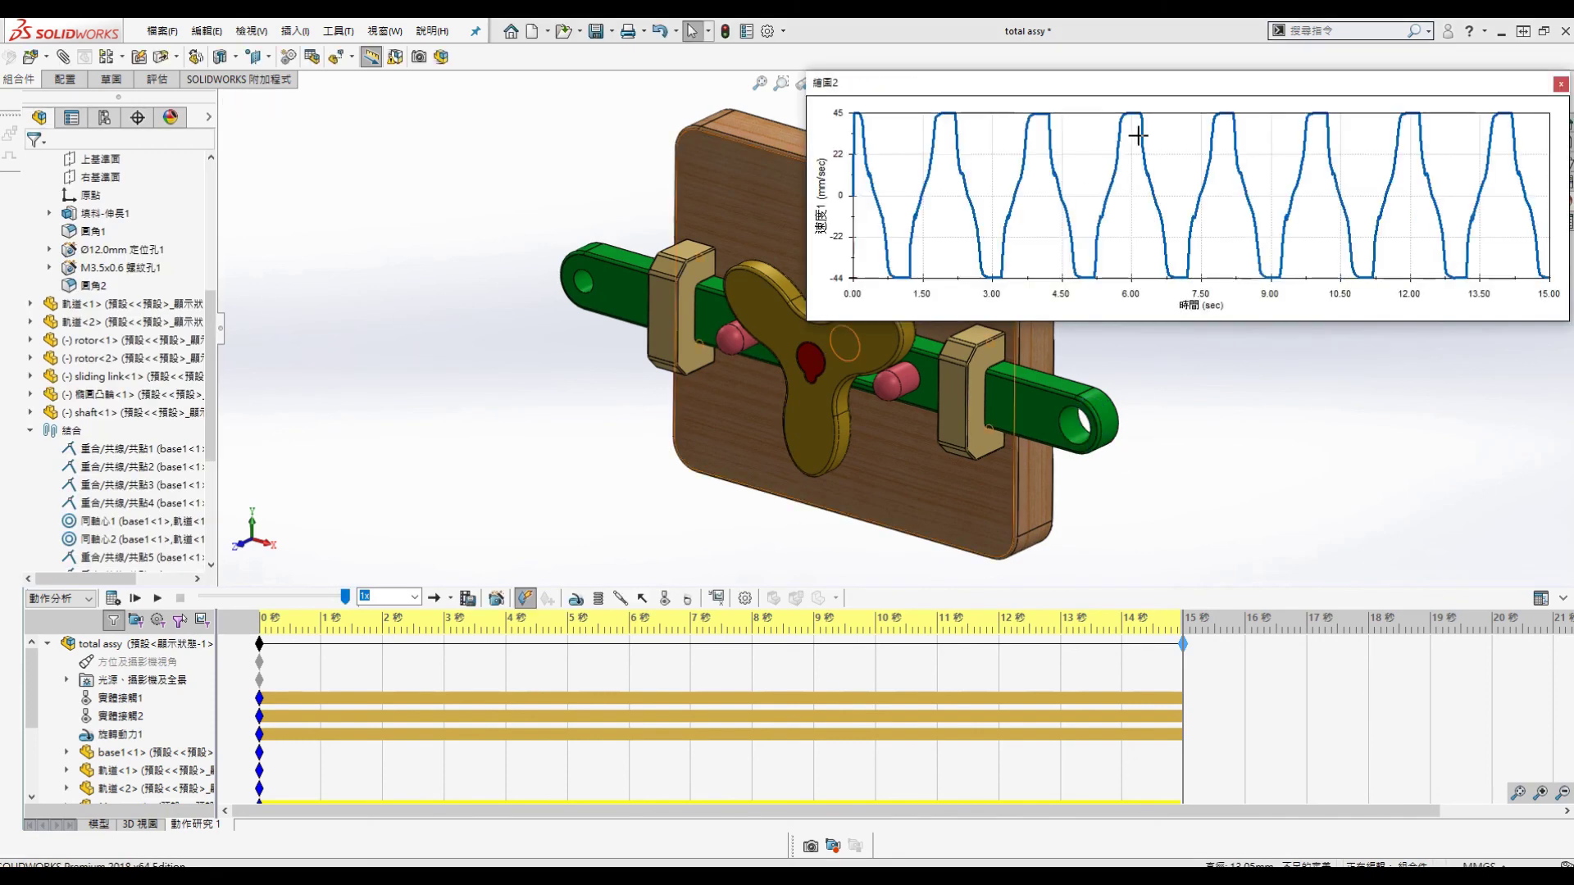
Step: Shrink the velocity plot to a small graph and place it directly below the displacement plot
left_click_drag(1179, 98, 1160, 291)
left_click_drag(791, 519, 1321, 449)
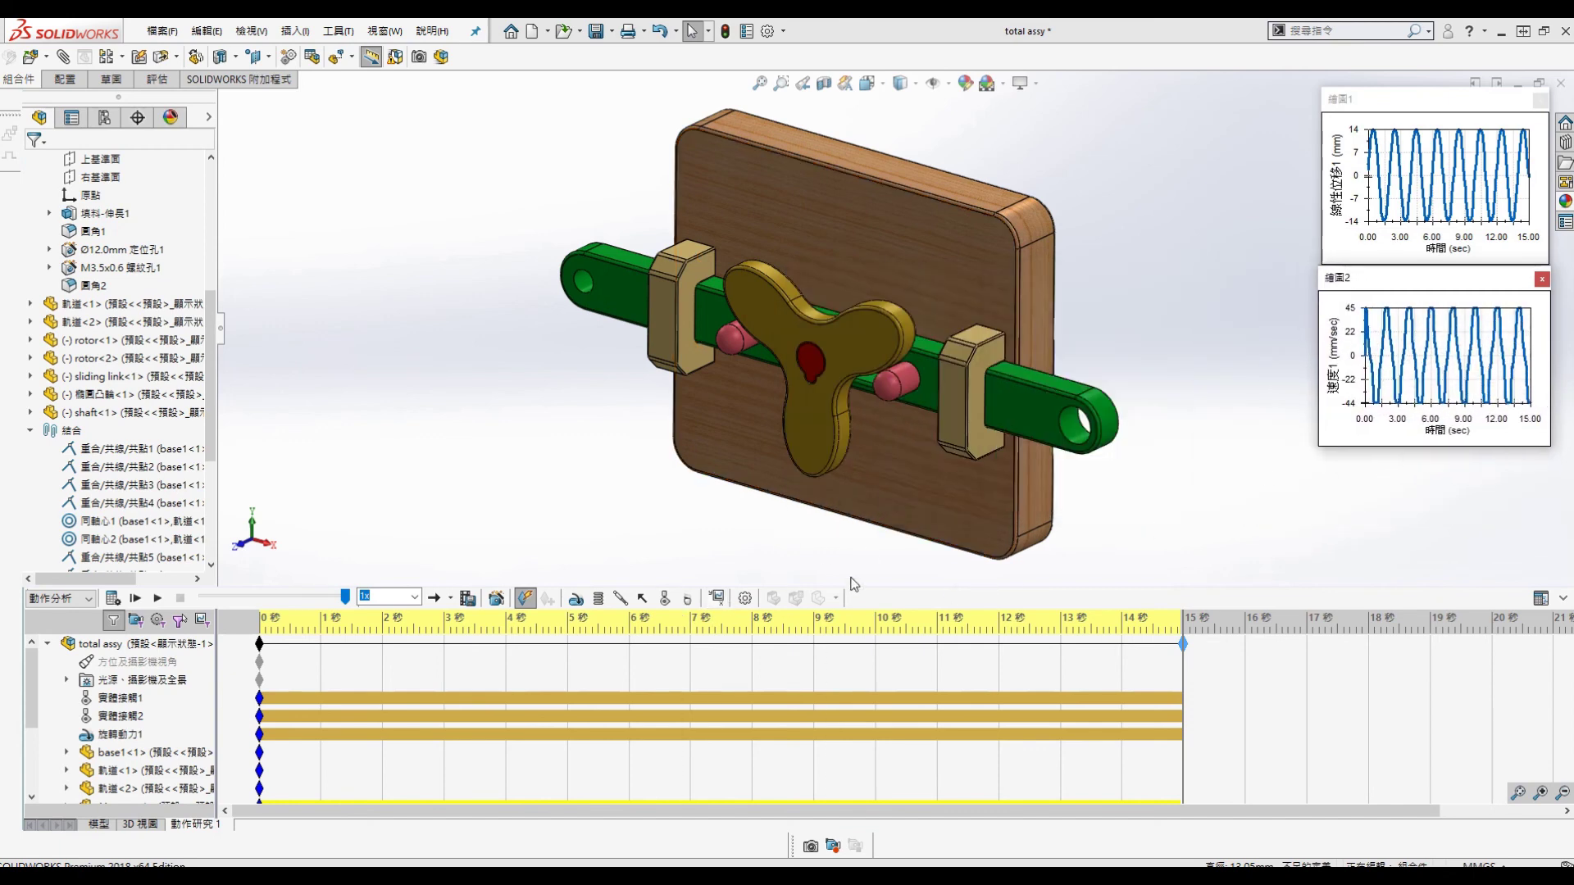
left_click_drag(1315, 439, 1322, 445)
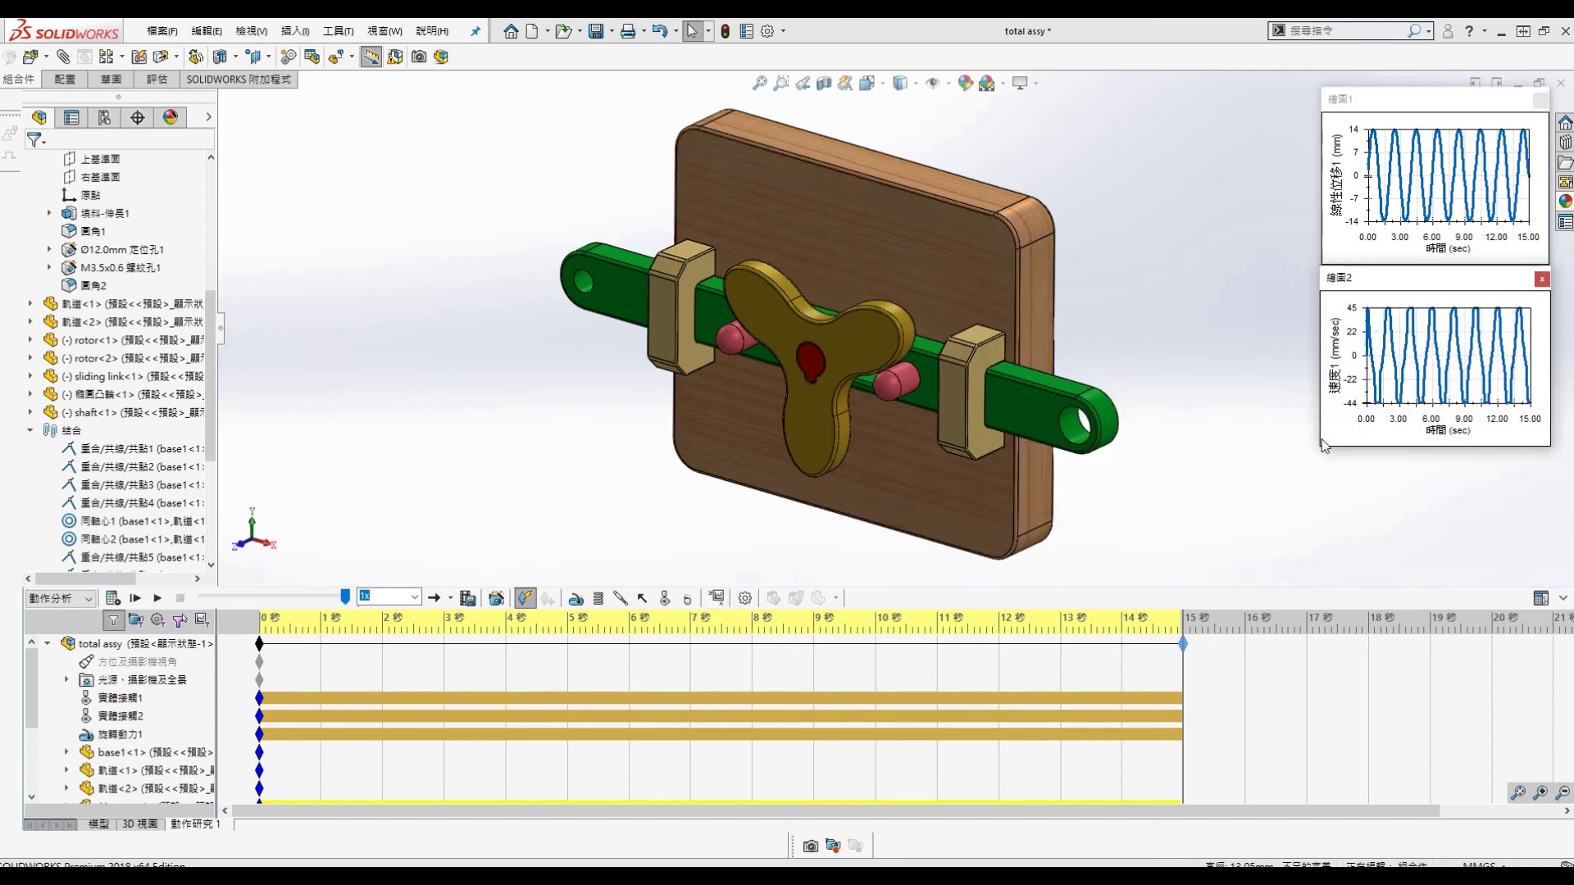
Step: Plot the X component of linear acceleration against time for the sliding link's larger end hole
left_click(716, 598)
left_click(86, 213)
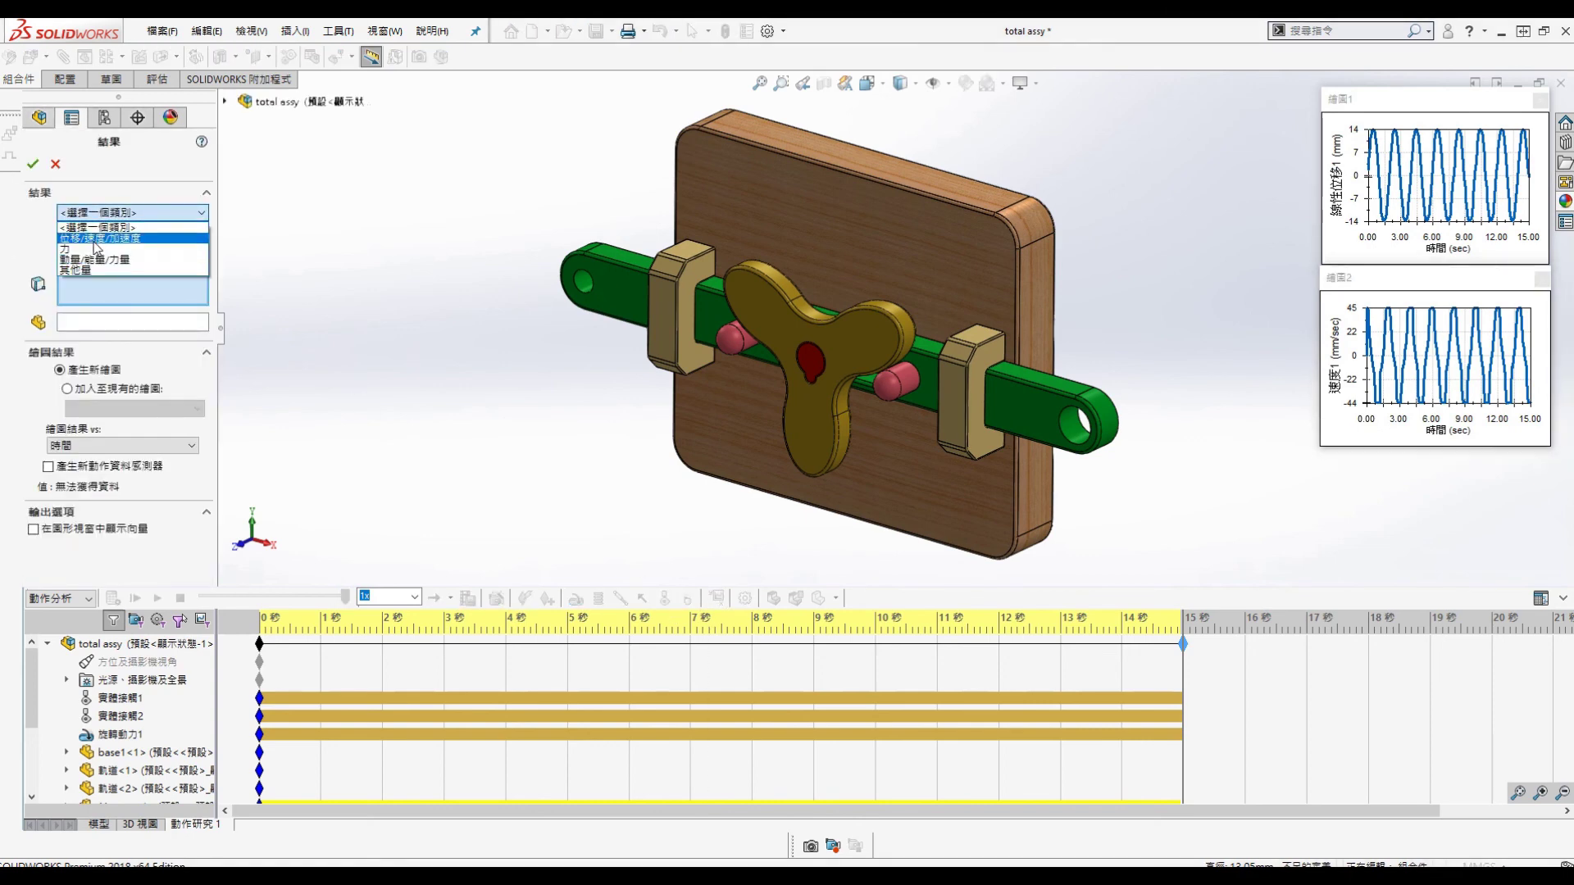
left_click(81, 244)
left_click(80, 236)
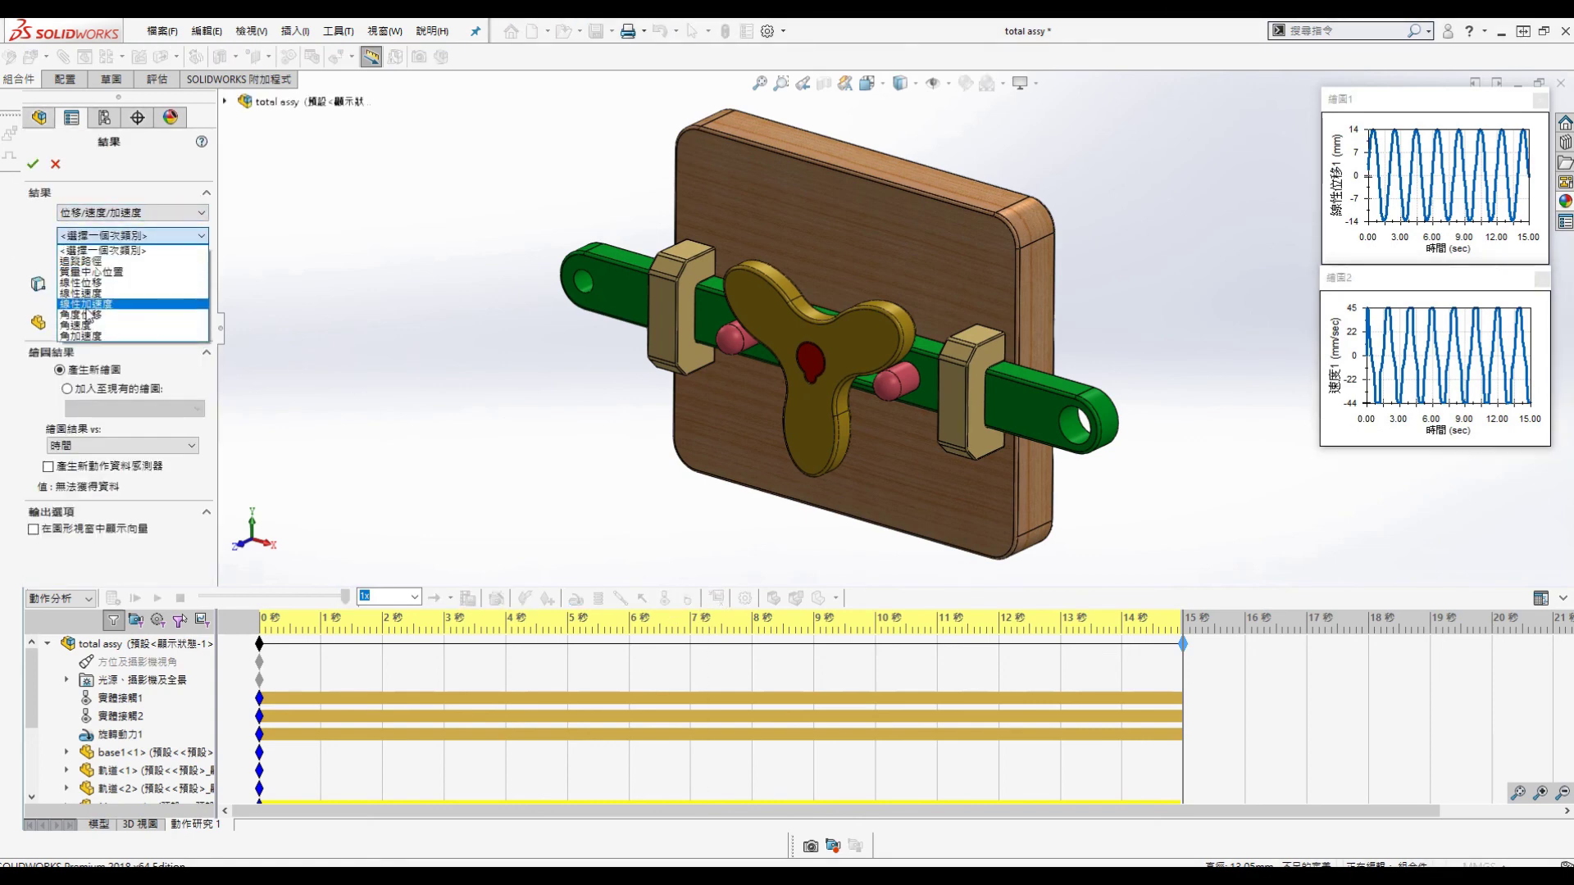
left_click(86, 305)
left_click(133, 258)
left_click(82, 272)
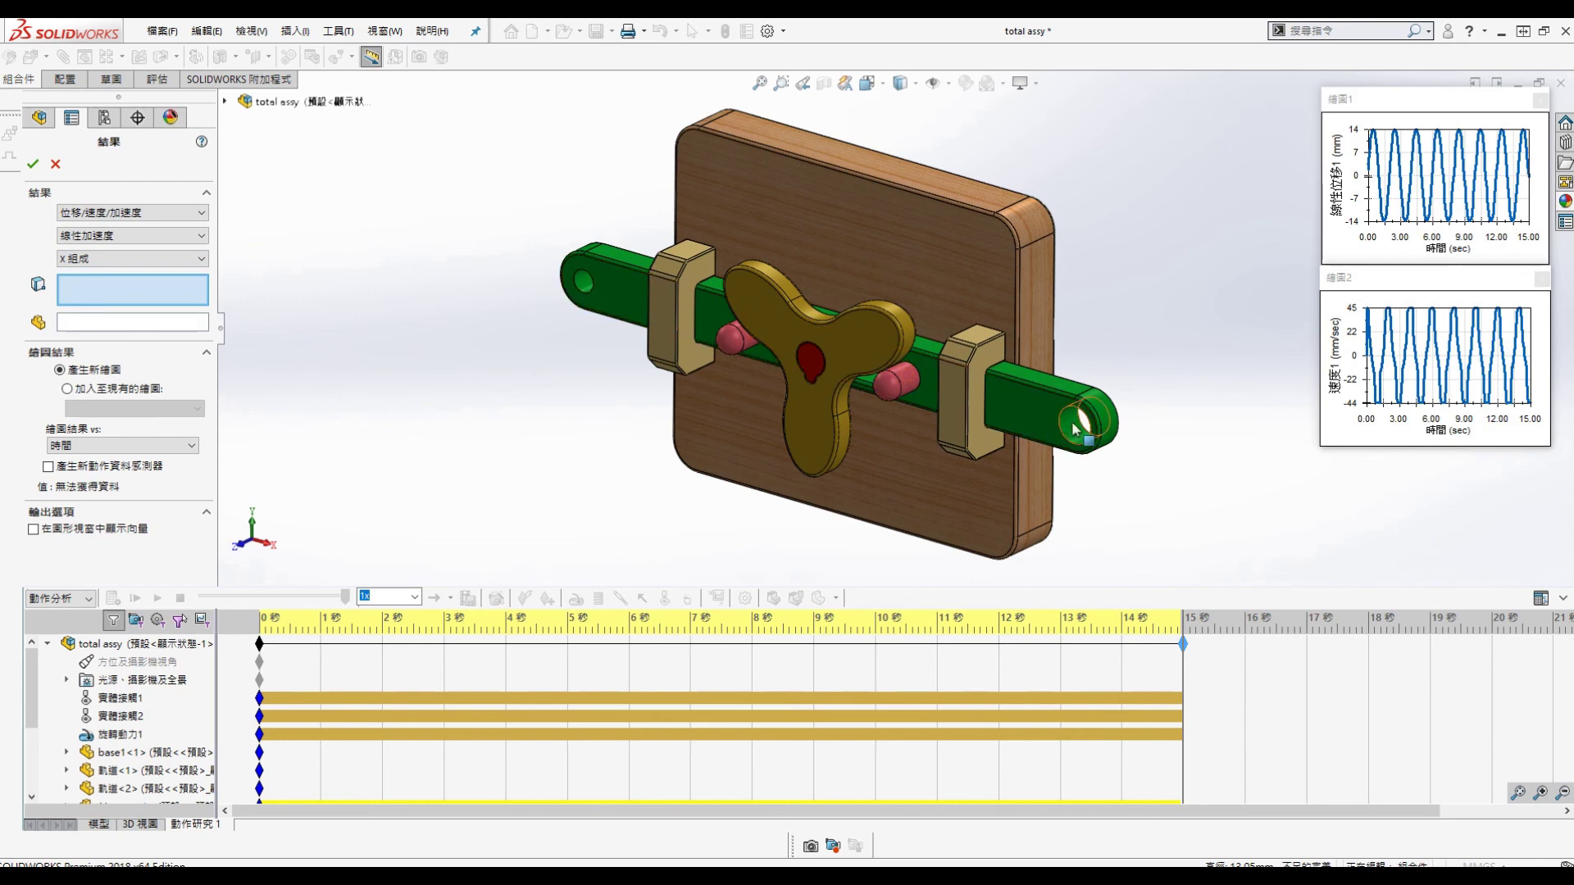
left_click(32, 164)
Step: Place the acceleration plot as a small graph below the velocity plot and play the study from the start
left_click_drag(407, 375, 1162, 517)
left_click_drag(792, 705, 1322, 632)
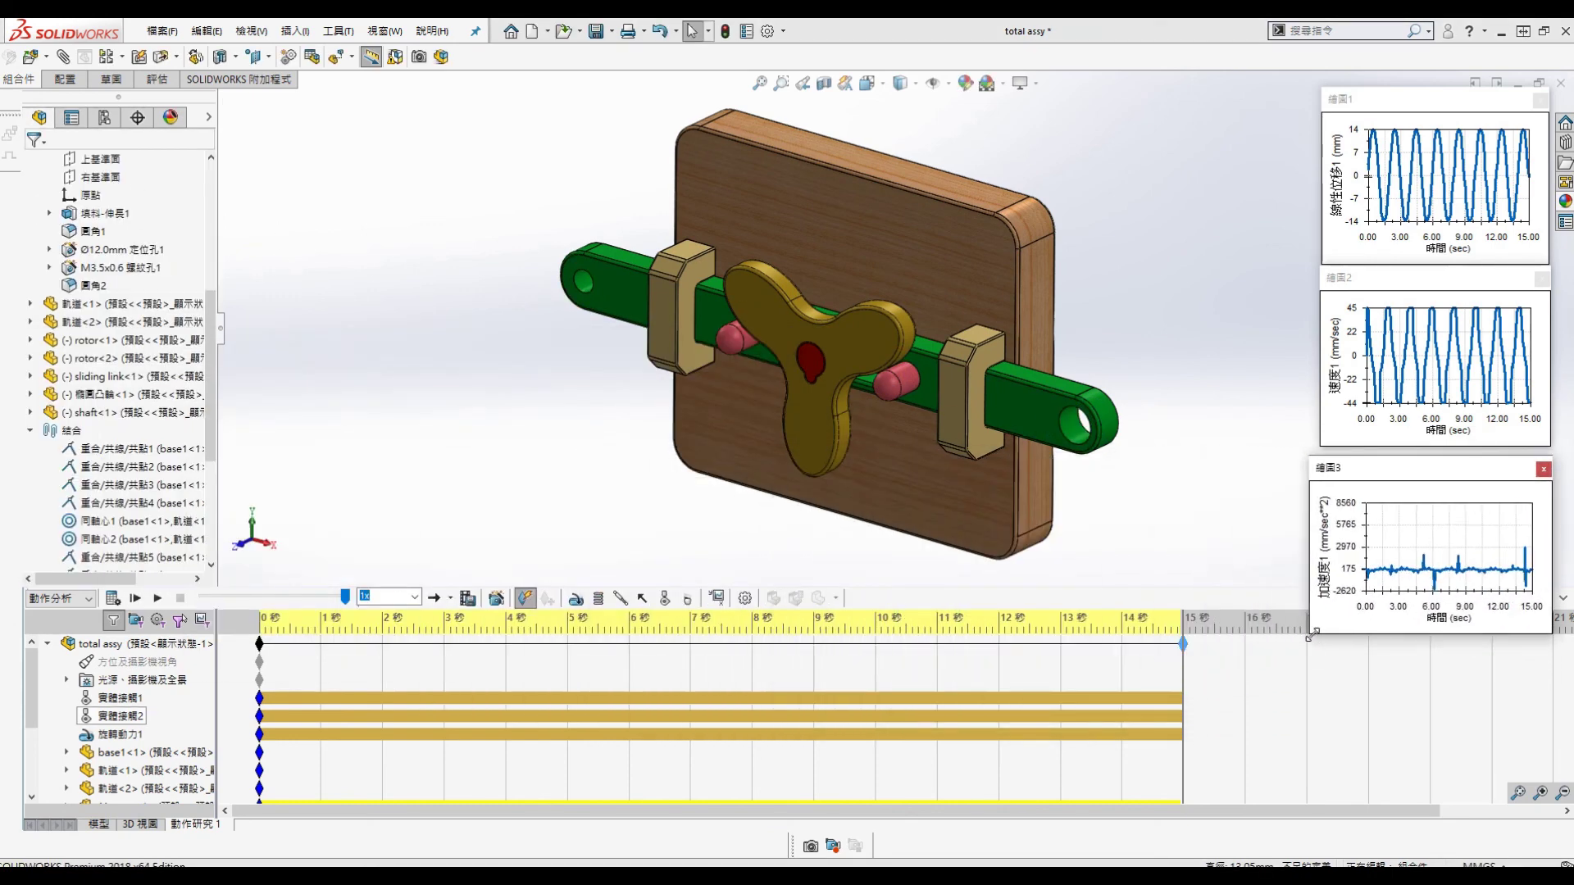
left_click(136, 599)
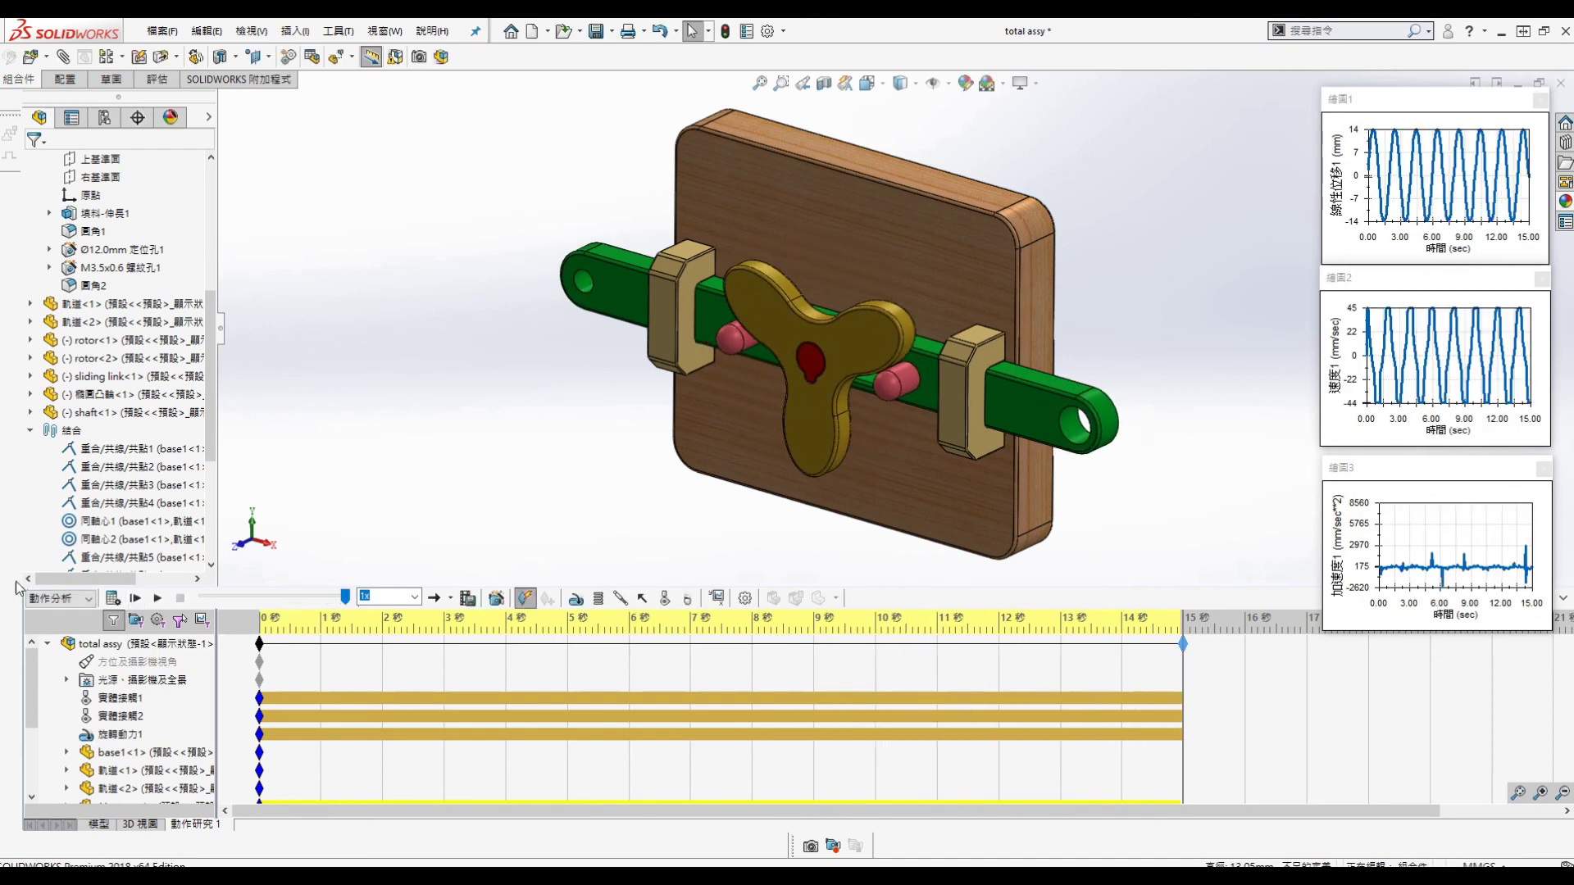
Step: Try to plot the X component of reaction force against time on the face of the second rotor
left_click(717, 598)
left_click(131, 212)
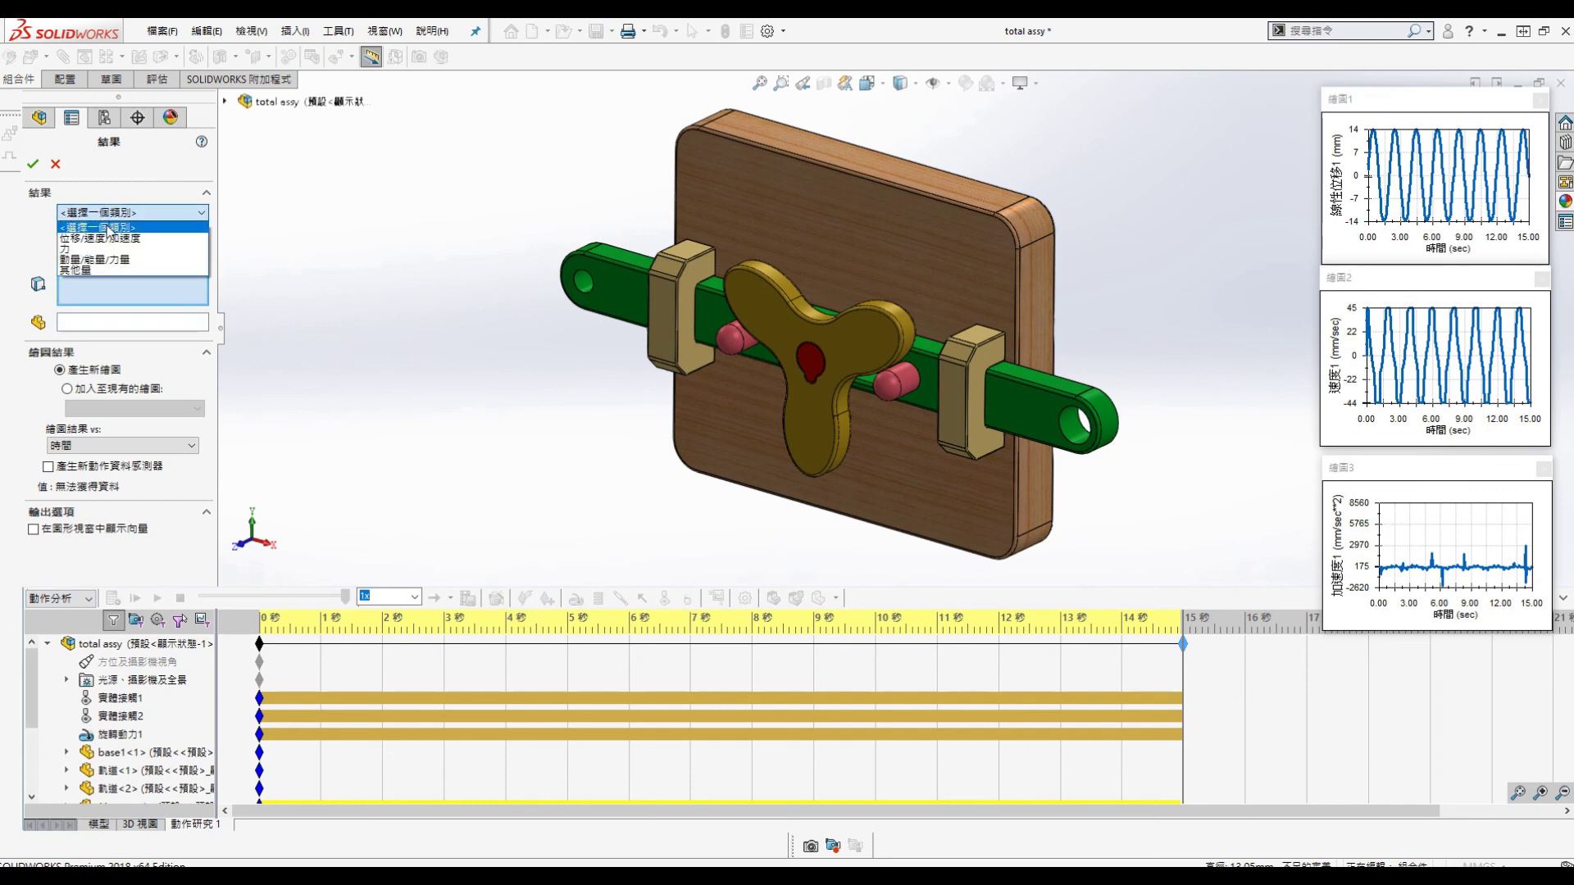
left_click(123, 246)
left_click(131, 235)
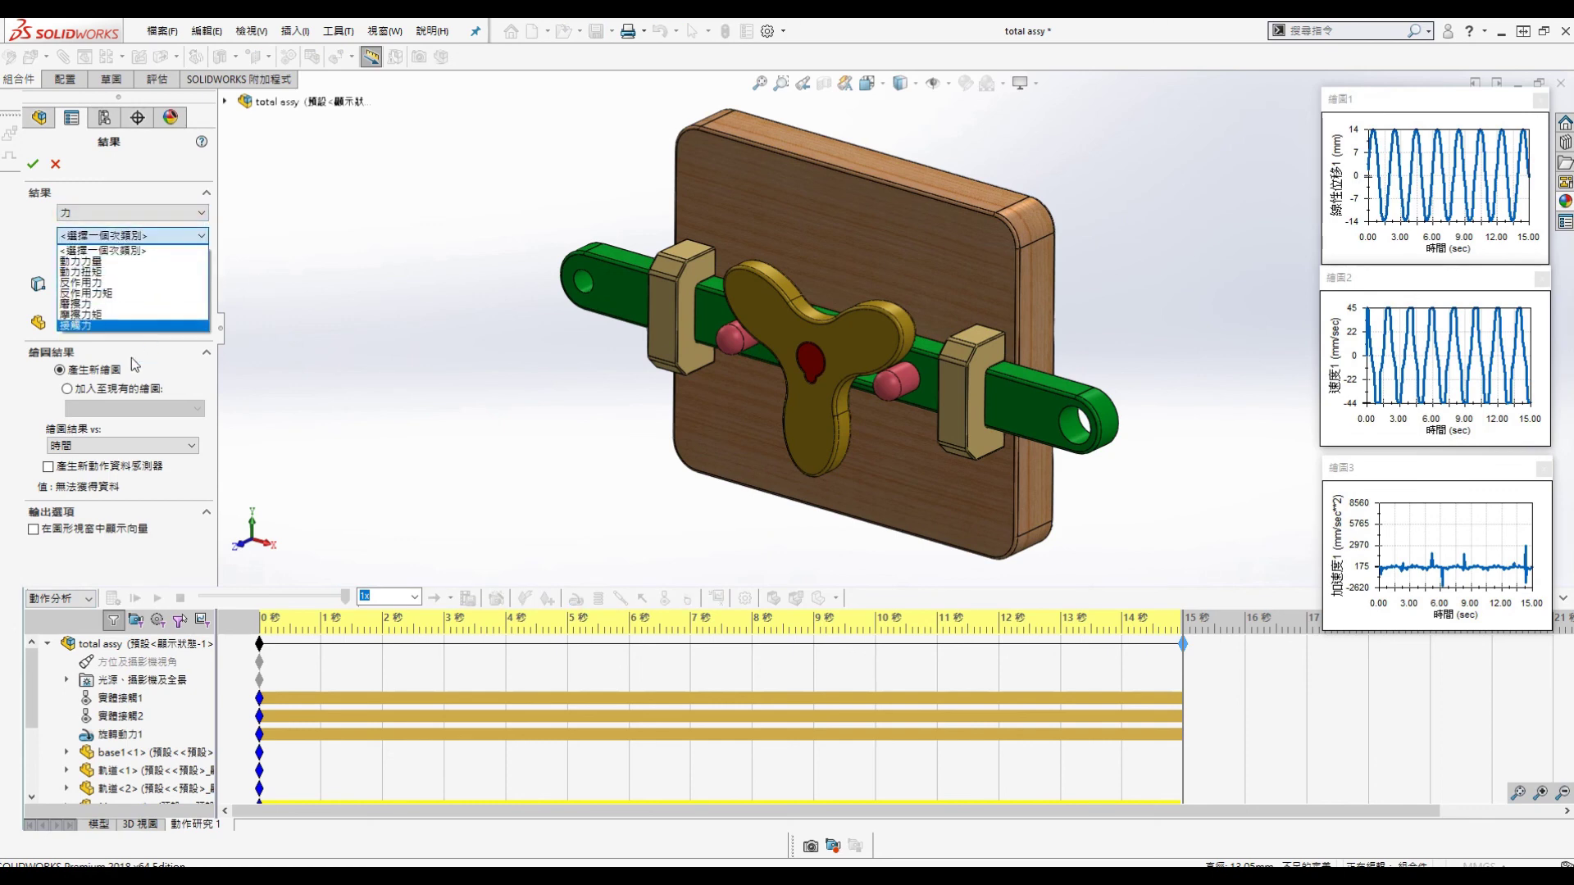
left_click(105, 262)
left_click(131, 236)
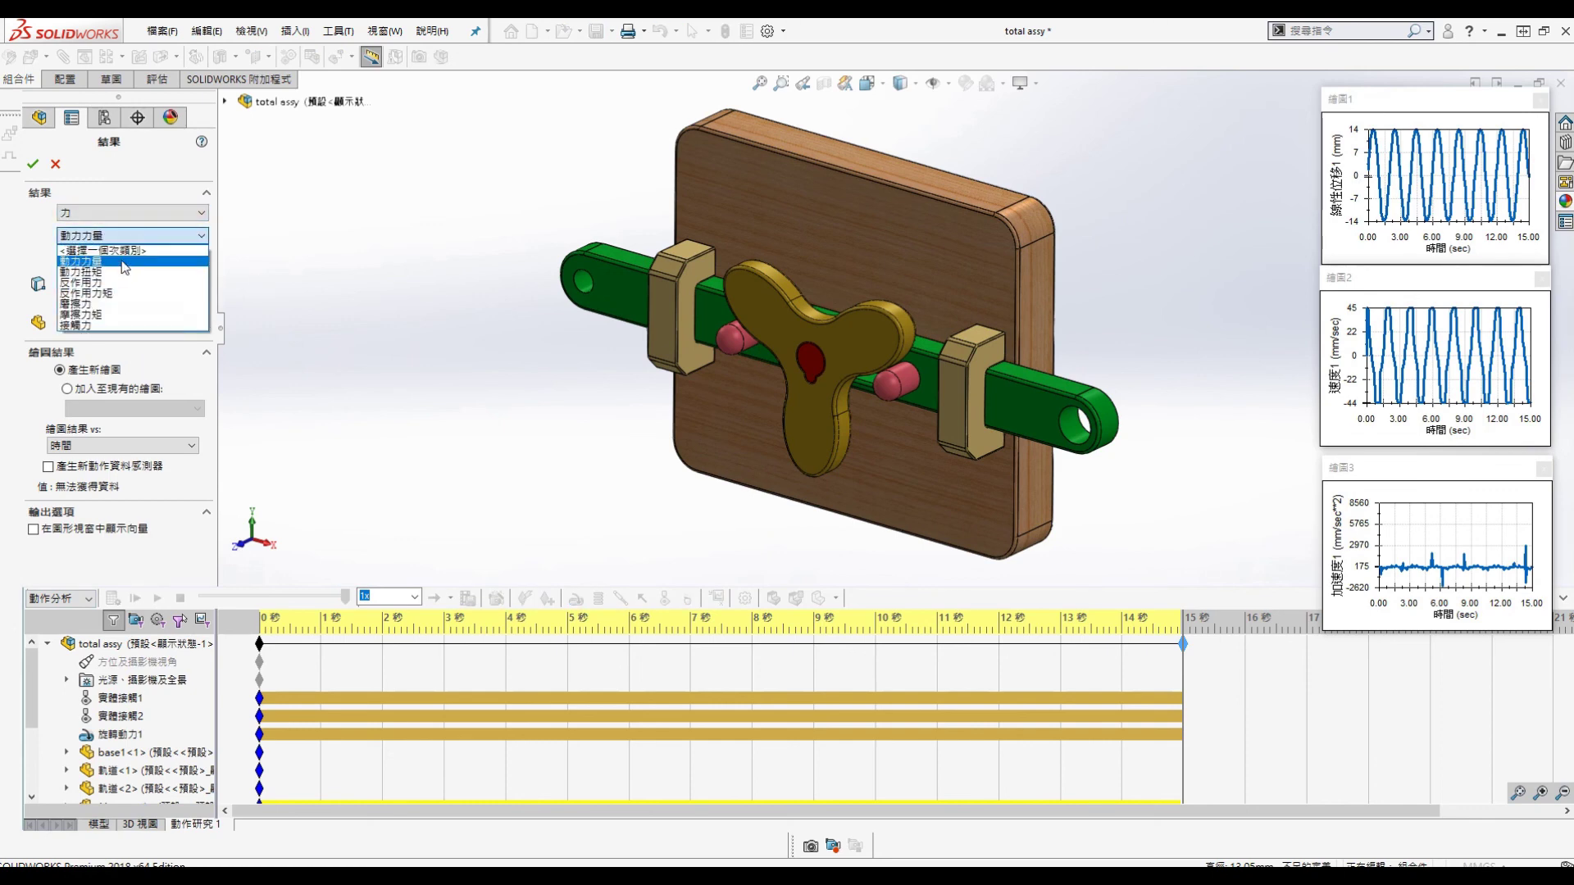
left_click(99, 282)
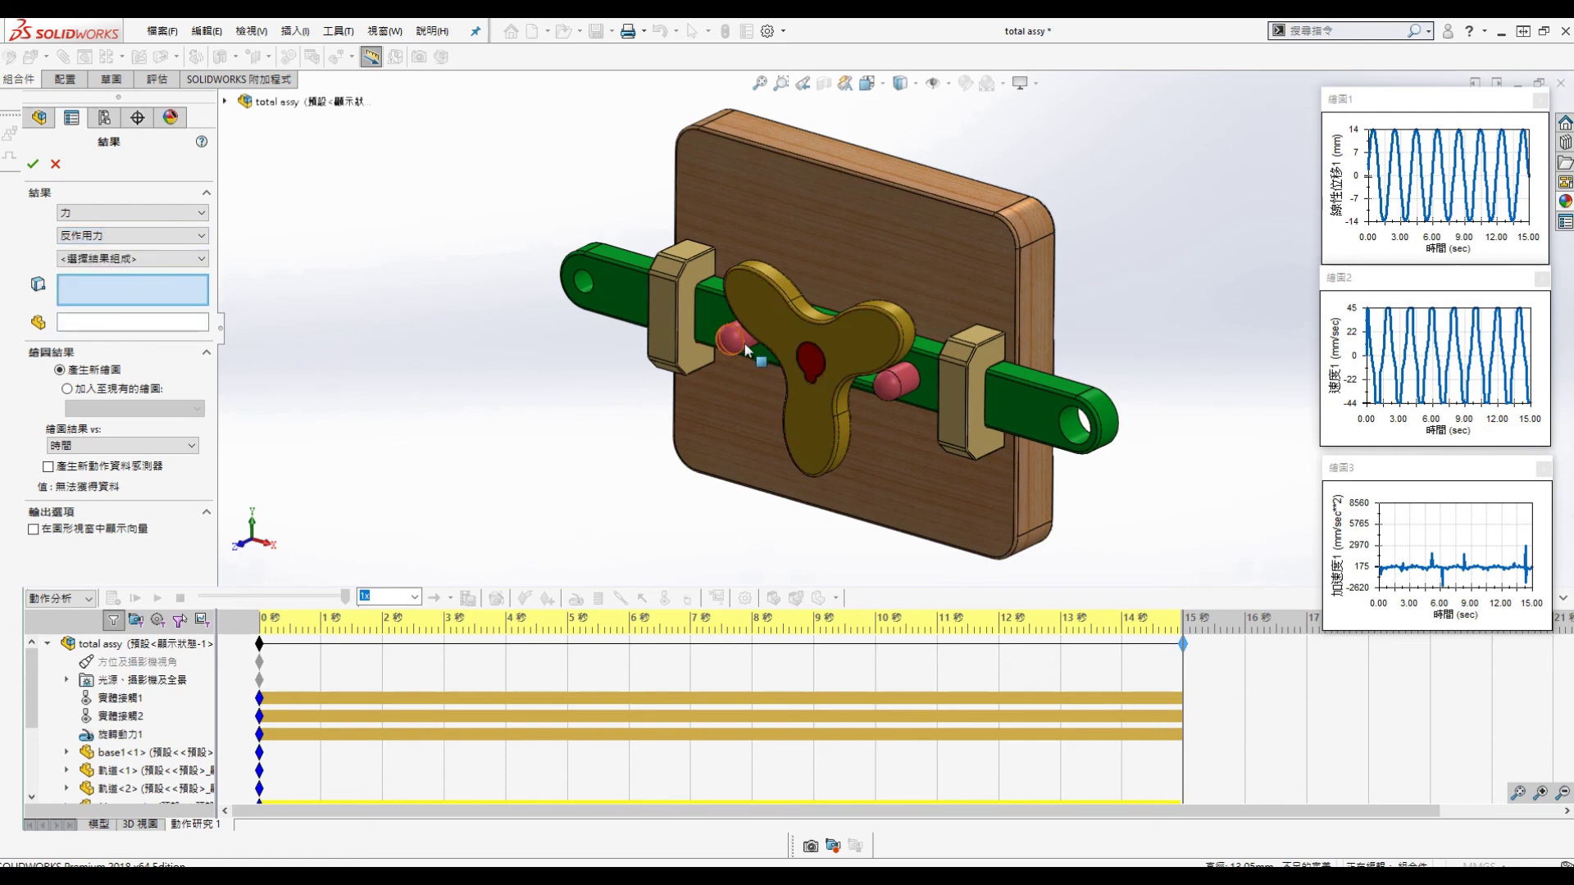
left_click(903, 379)
left_click(33, 164)
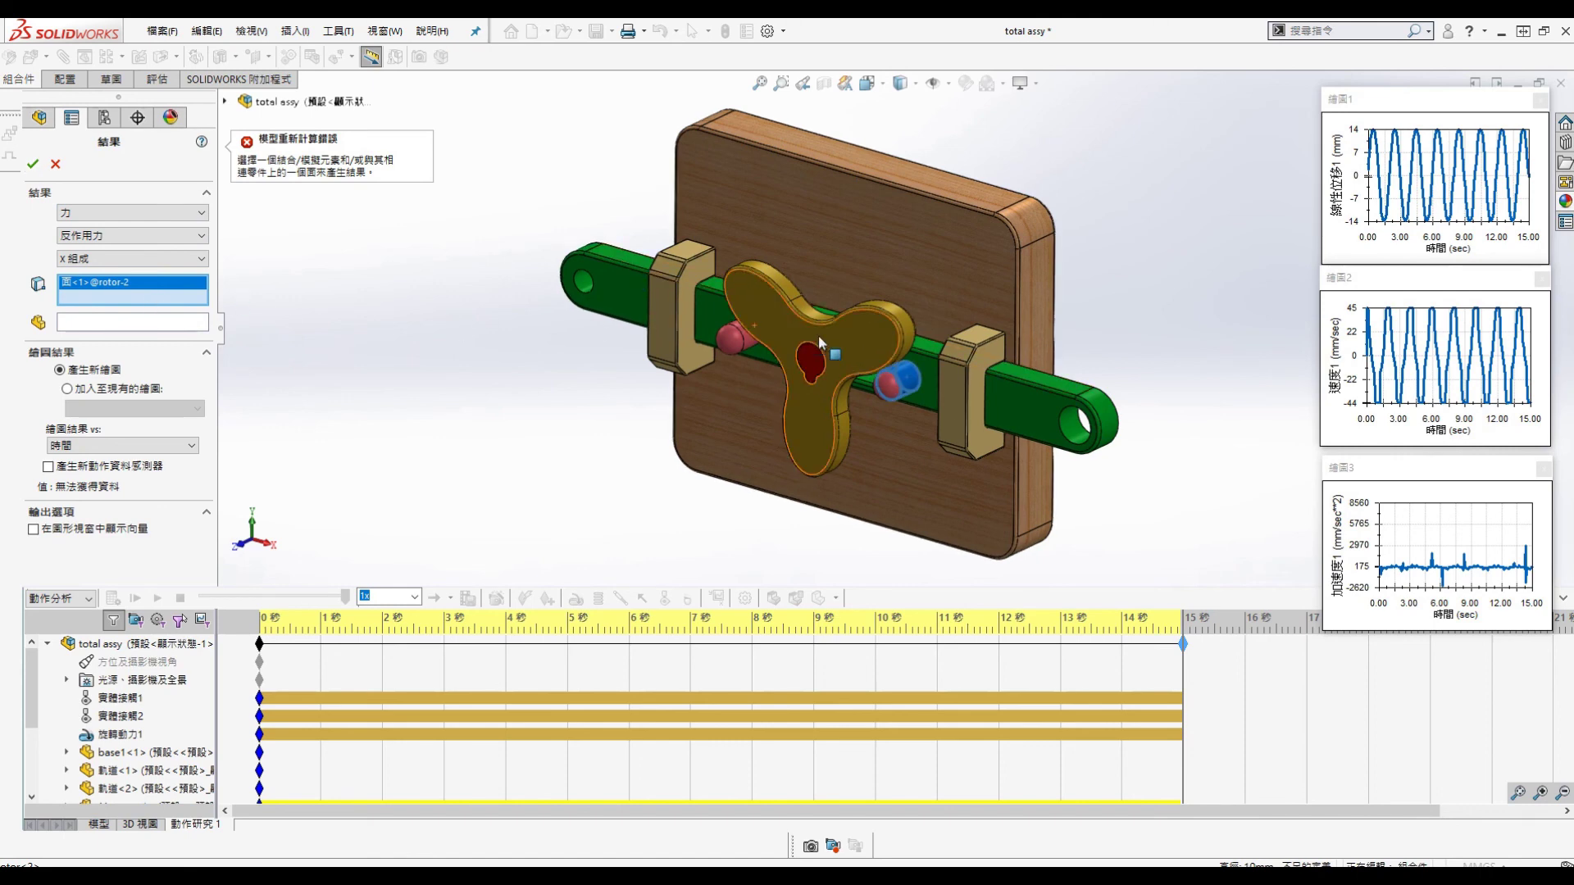
left_click(908, 351)
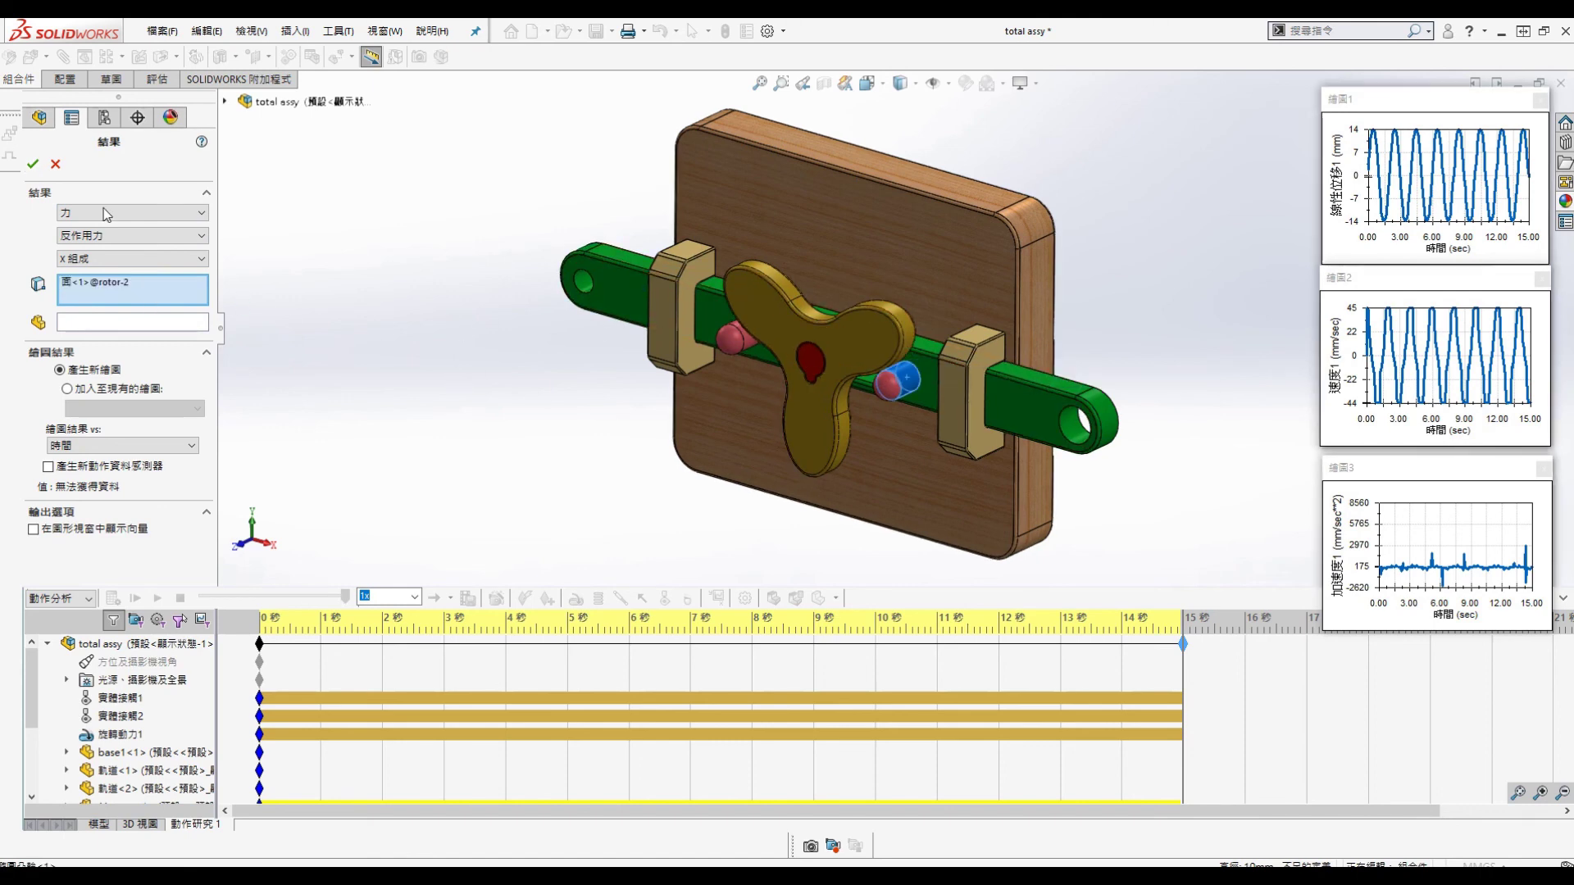
left_click(56, 164)
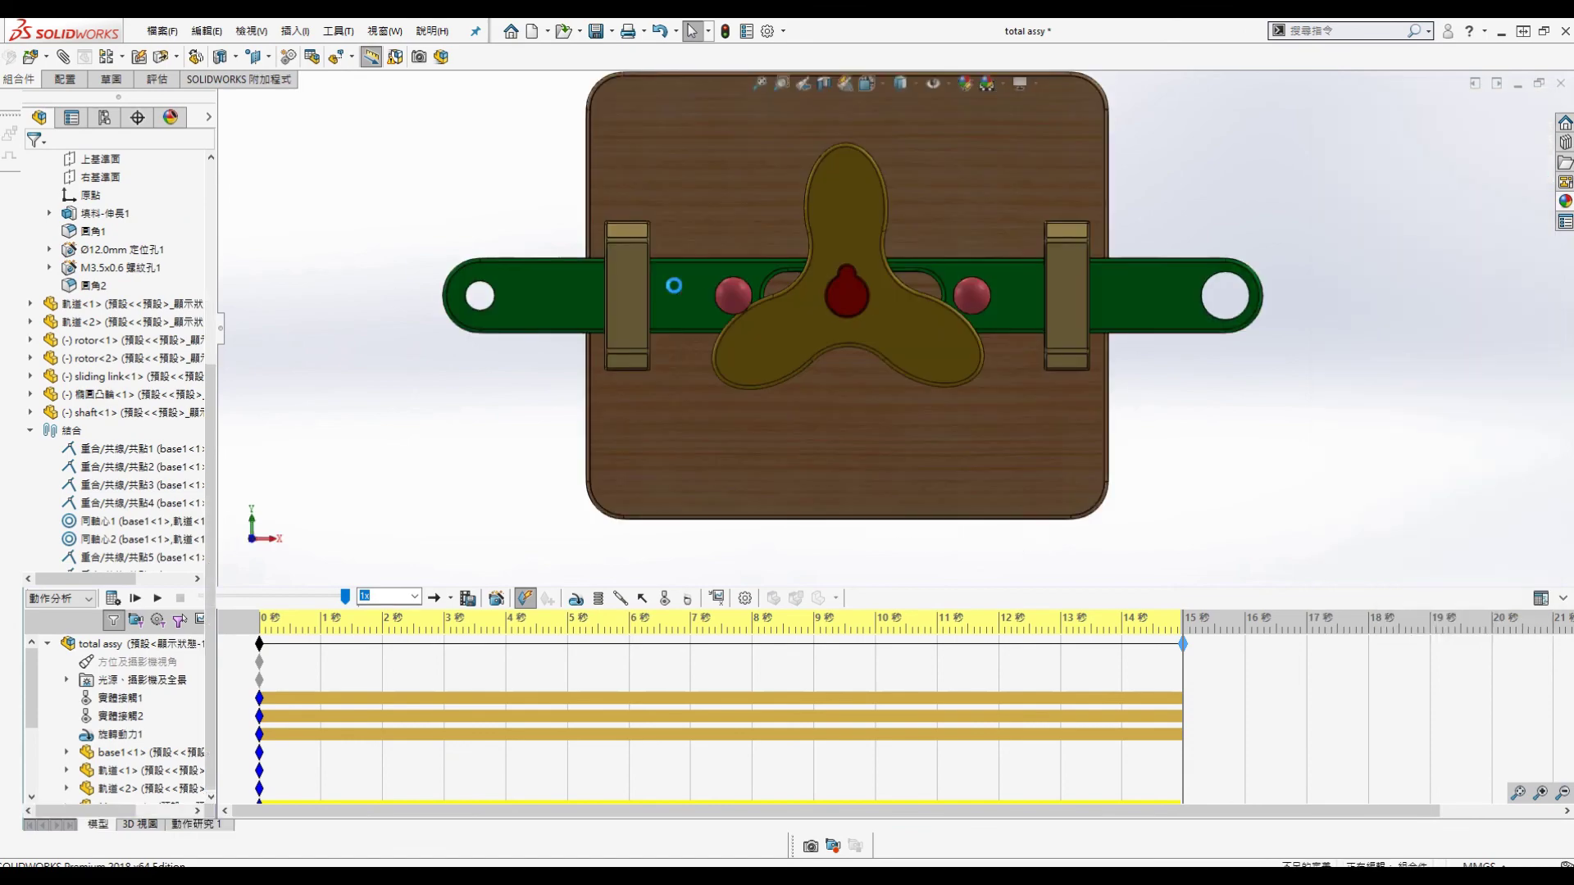